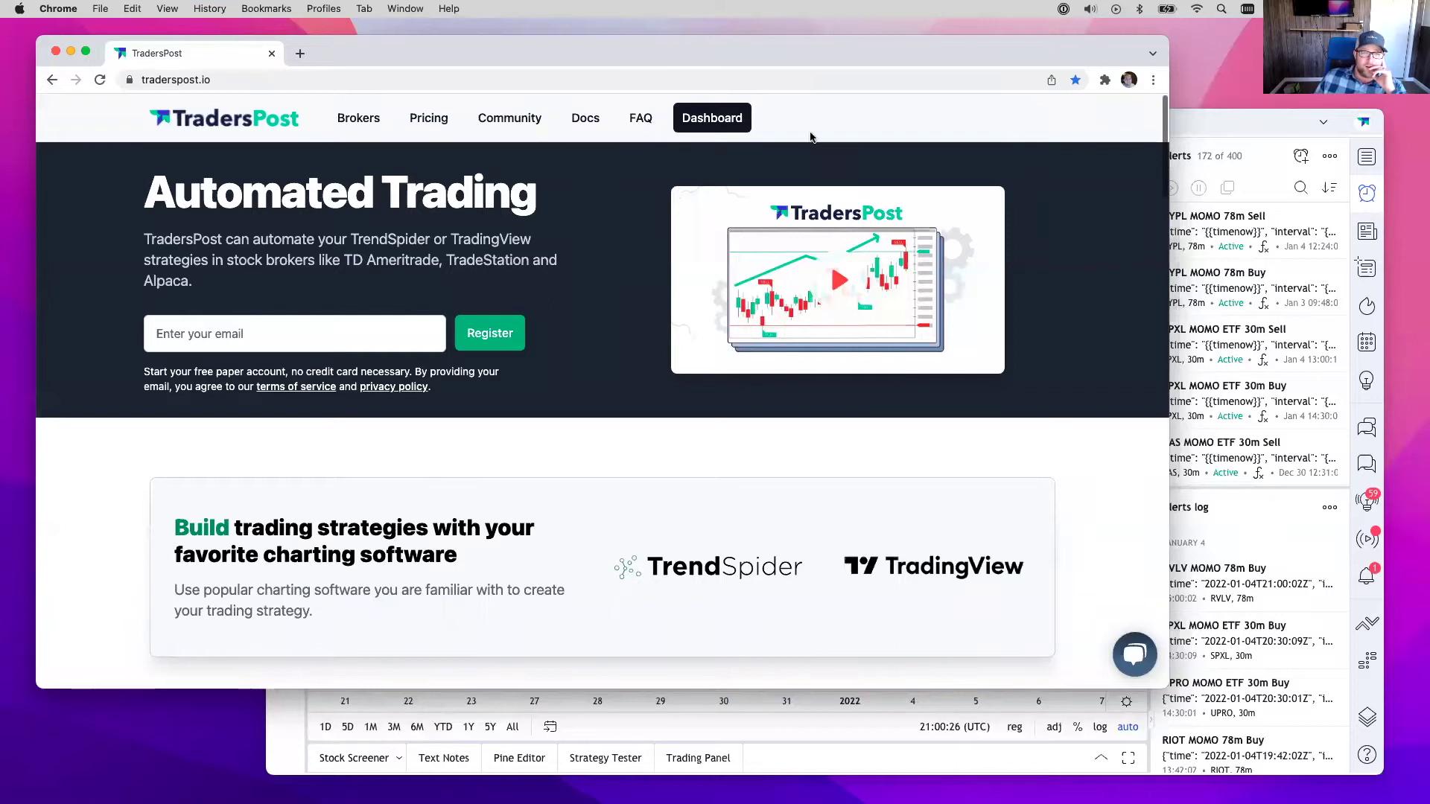
# Switch to TradingView and view more price history on the TQQQ 30-minute chart
pyautogui.moveTo(1191, 126); pyautogui.dragTo(1163, 117)
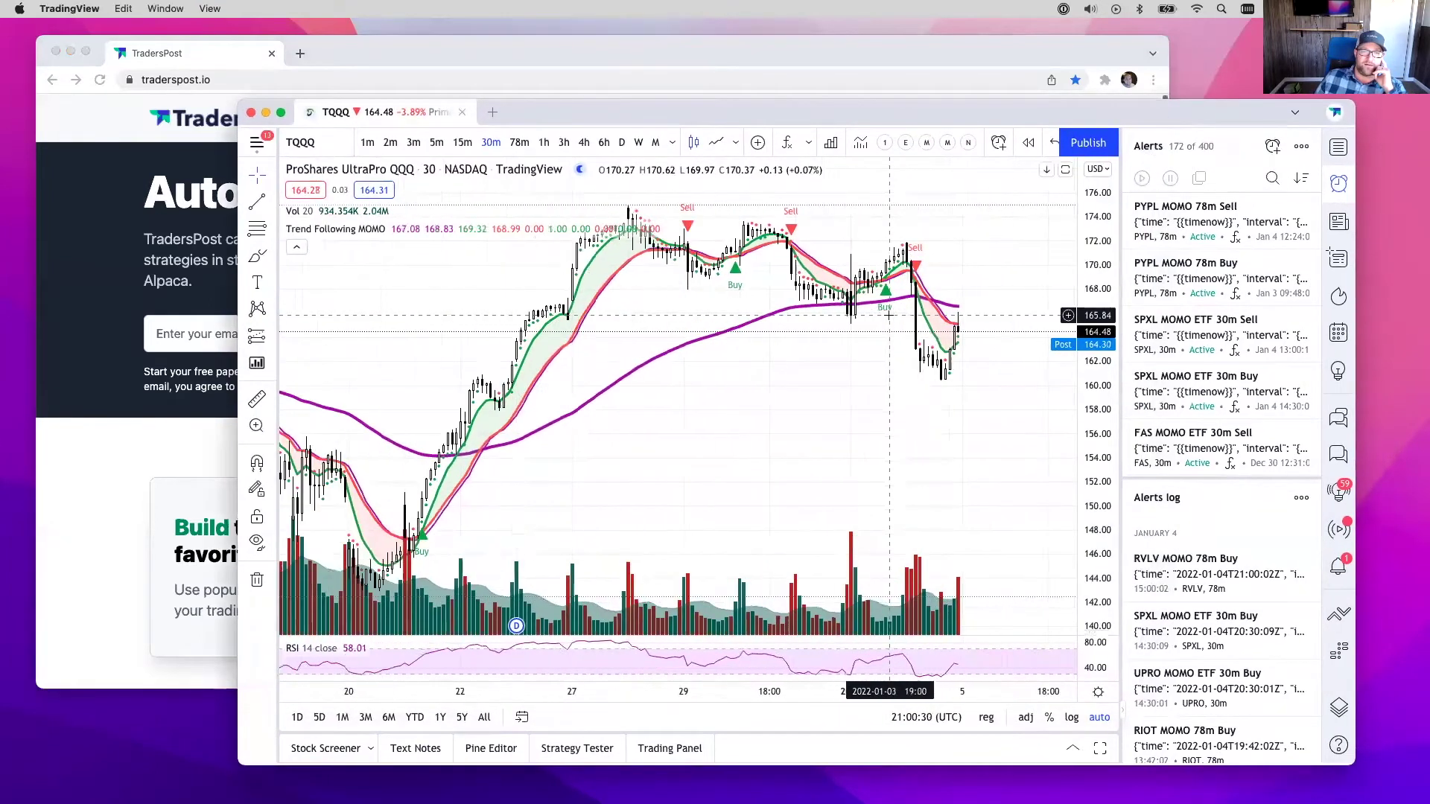
pyautogui.scroll(-2, 1103, 311)
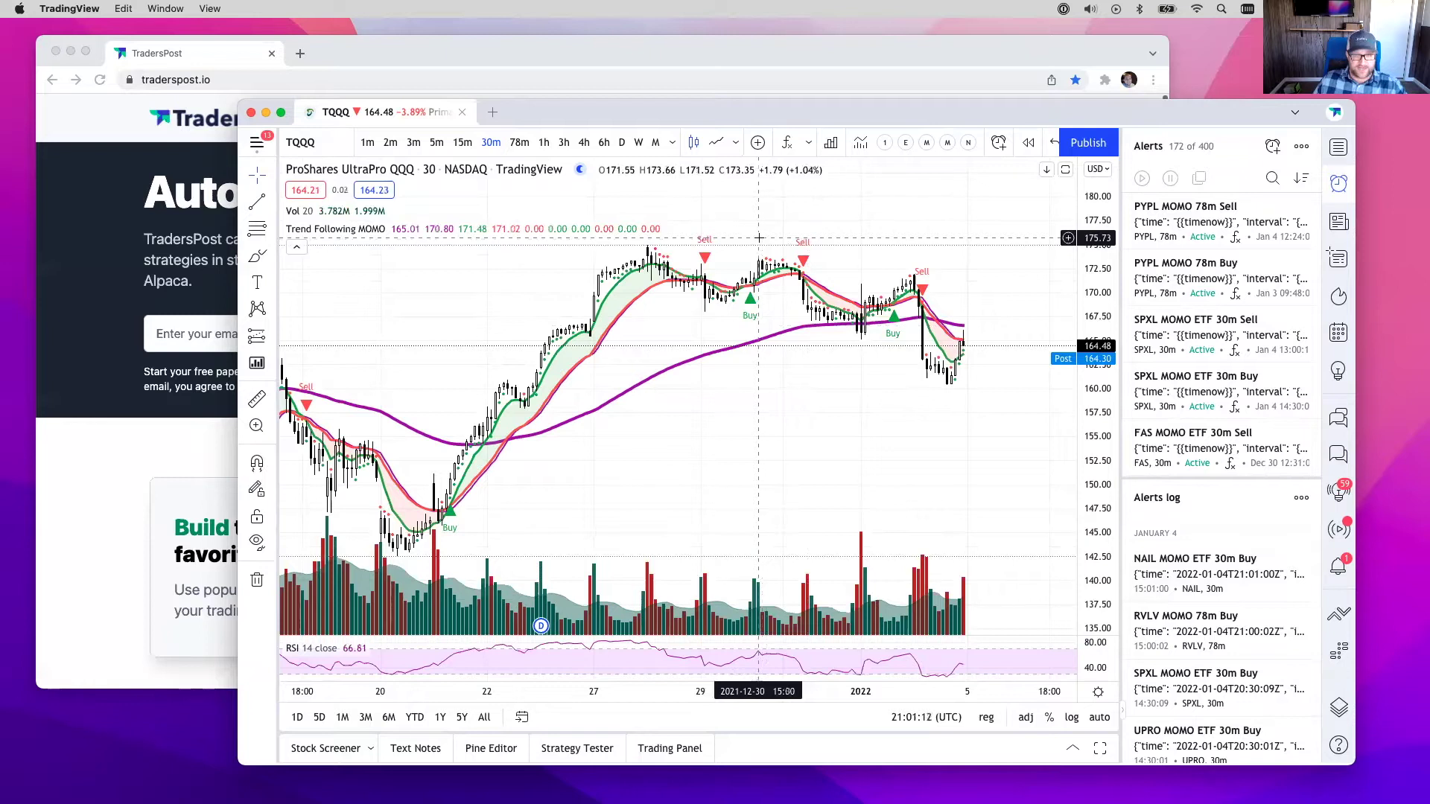
# Look up the Trend Following MOMO script page on TradingView in a new Chrome tab, closing that tab when done
pyautogui.click(679, 52)
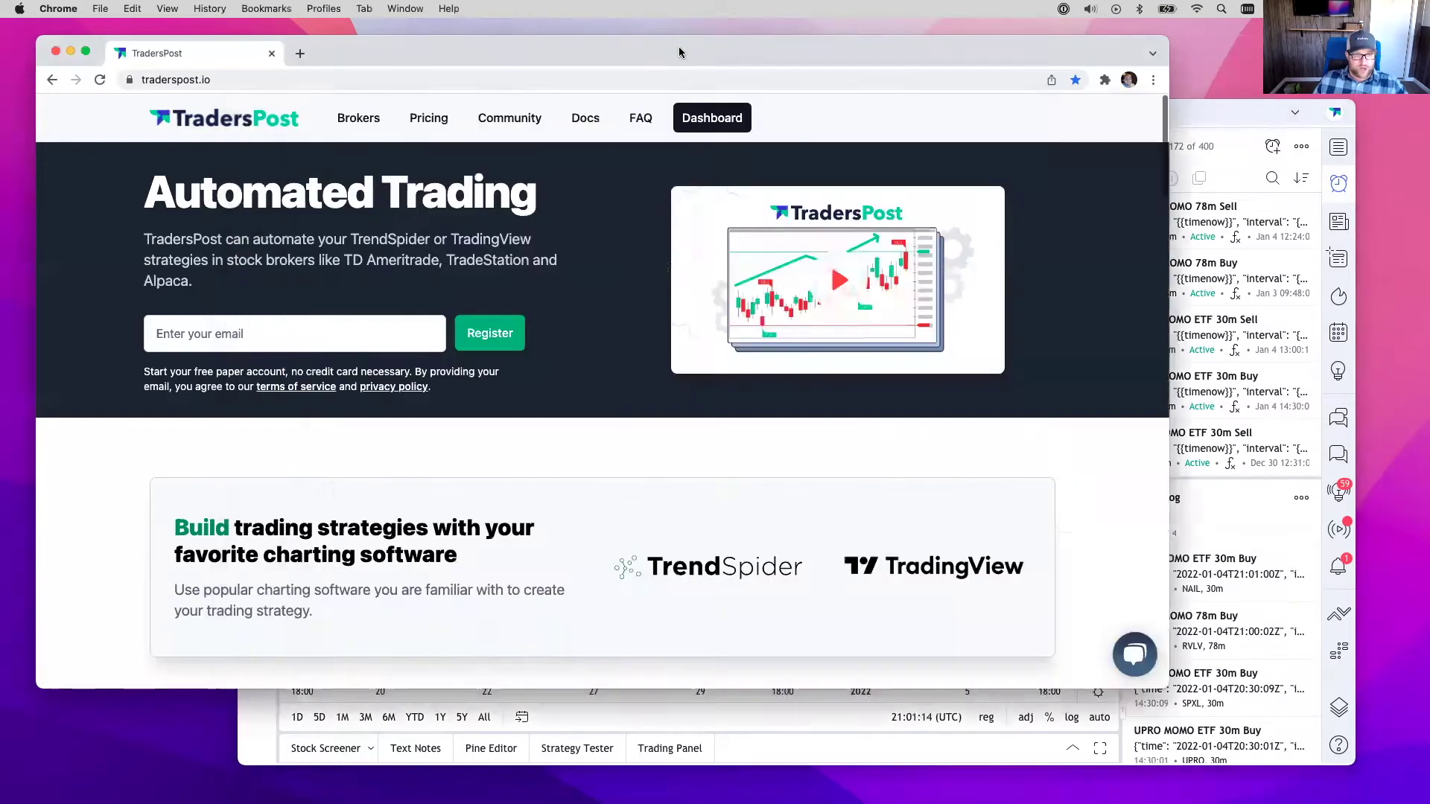
pyautogui.press('super+t')
pyautogui.write('real')
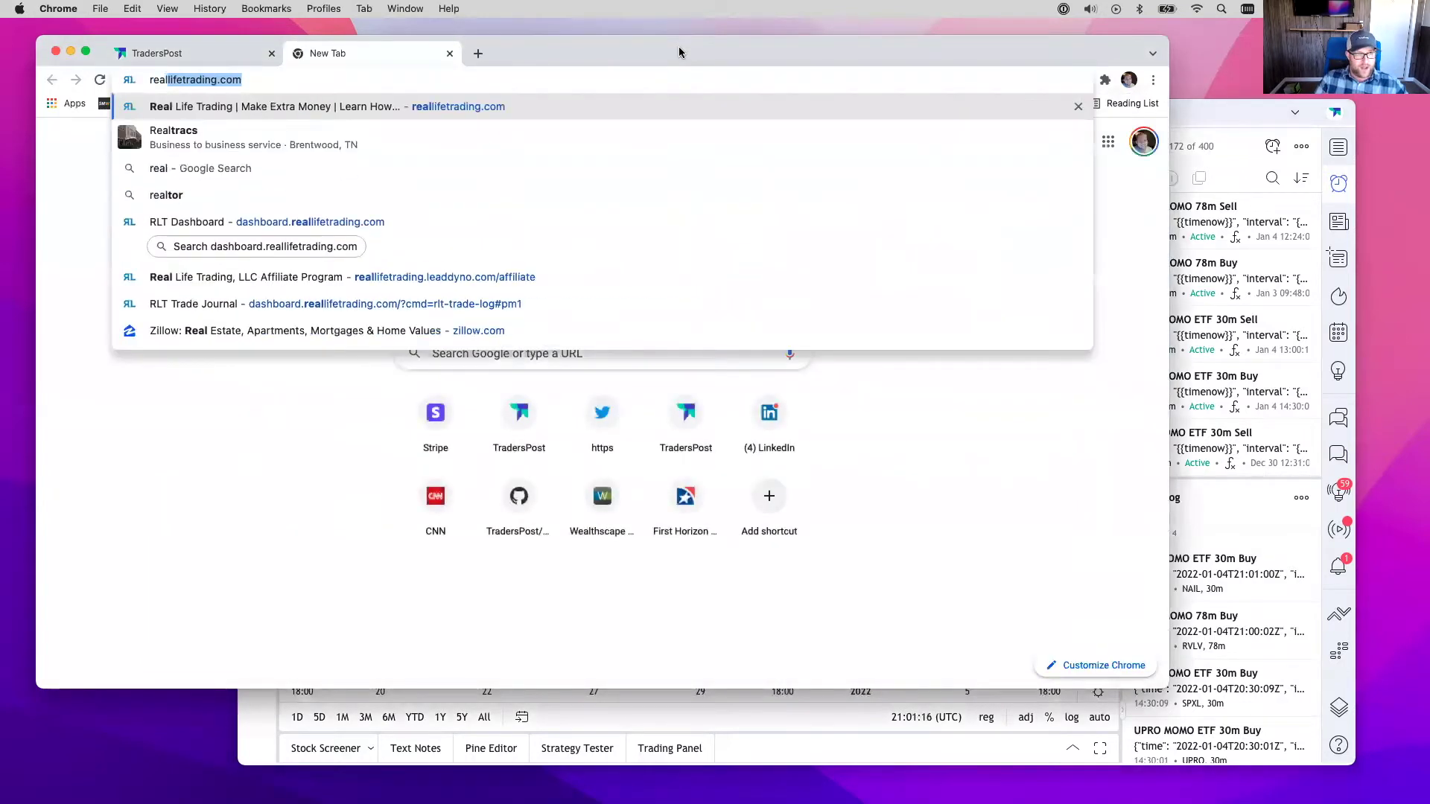
pyautogui.press('BackSpace')
pyautogui.press('BackSpace')
pyautogui.press('BackSpace')
pyautogui.press('BackSpace')
pyautogui.press('BackSpace')
pyautogui.write('tradingvi')
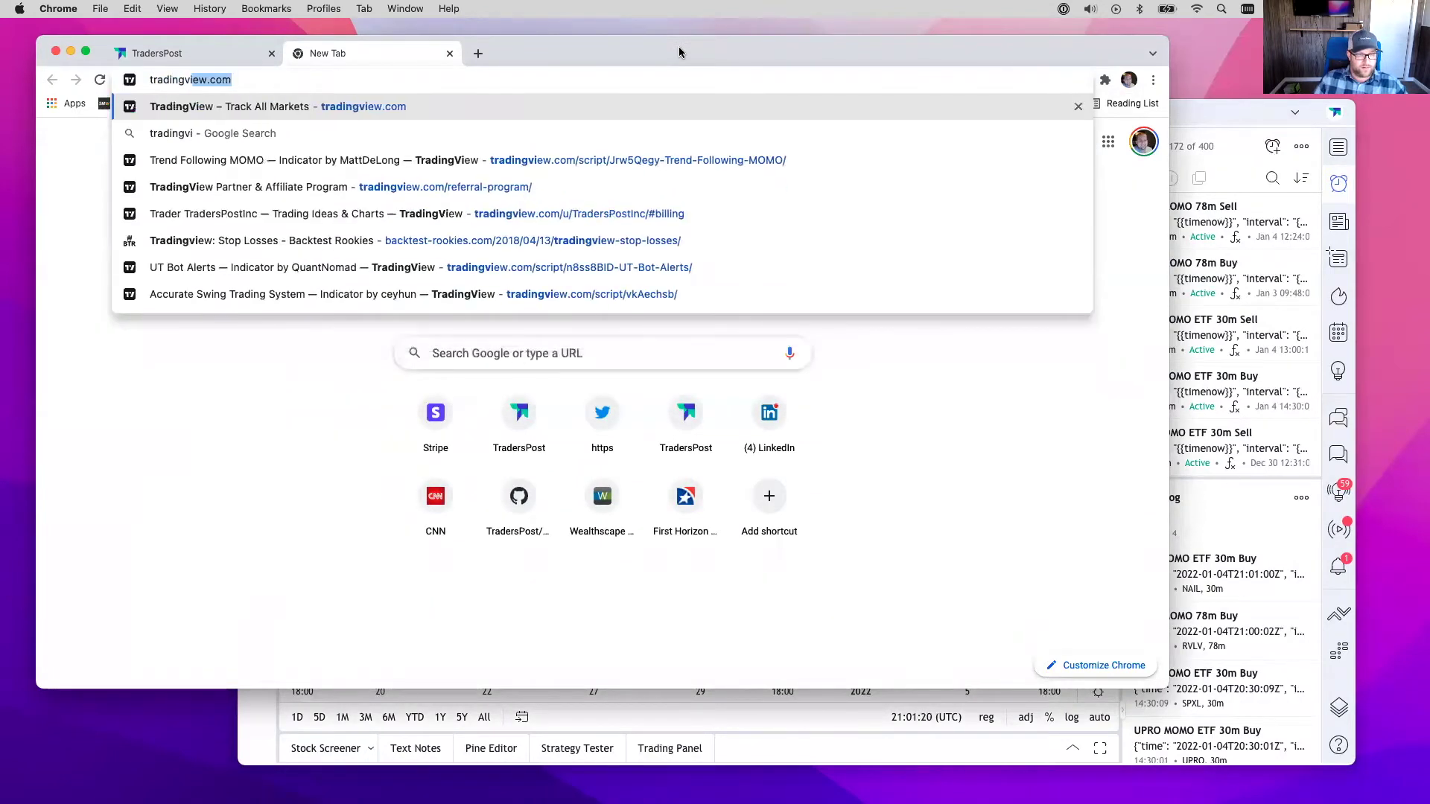
pyautogui.press('Down')
pyautogui.press('Down')
pyautogui.press('Return')
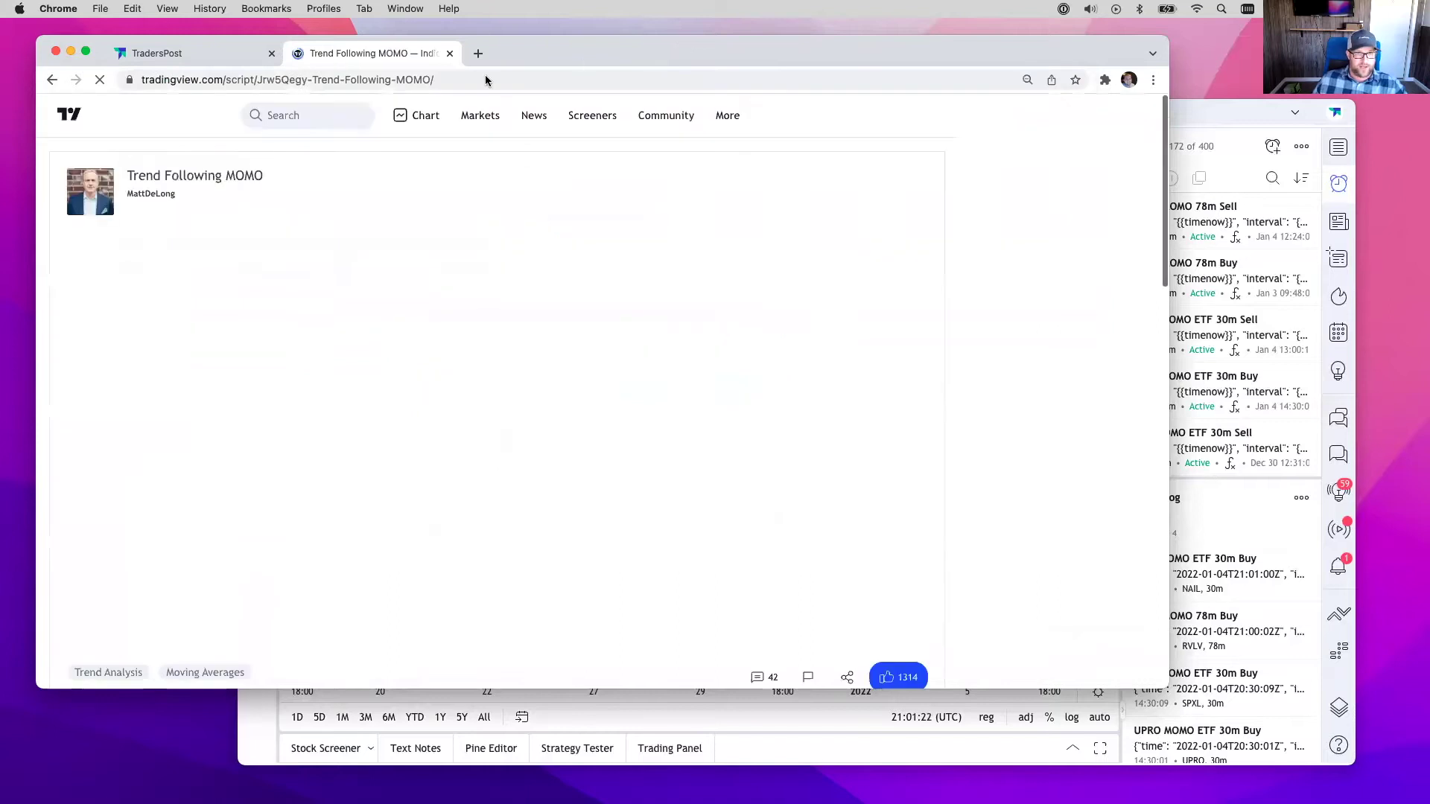
pyautogui.click(483, 80)
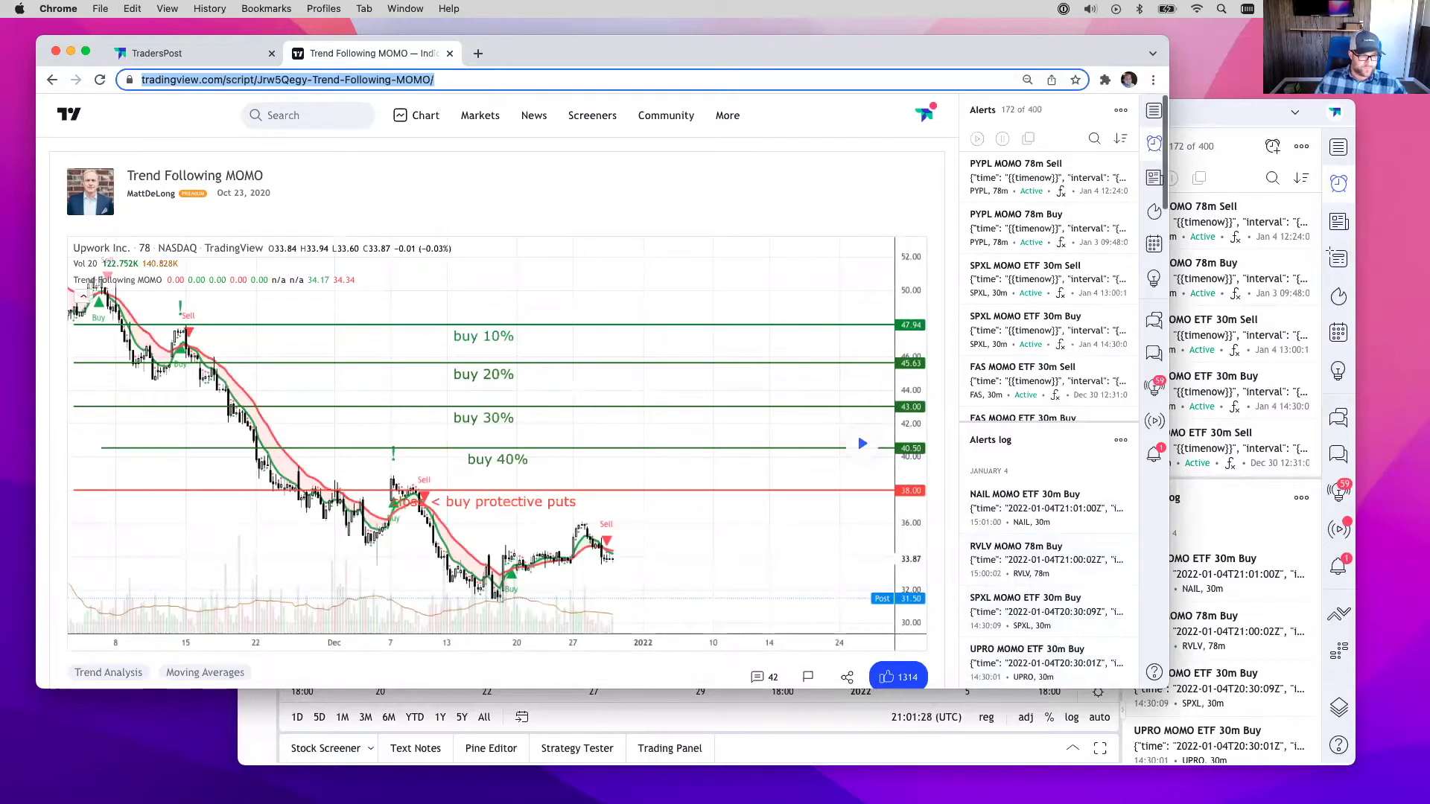
pyautogui.click(447, 54)
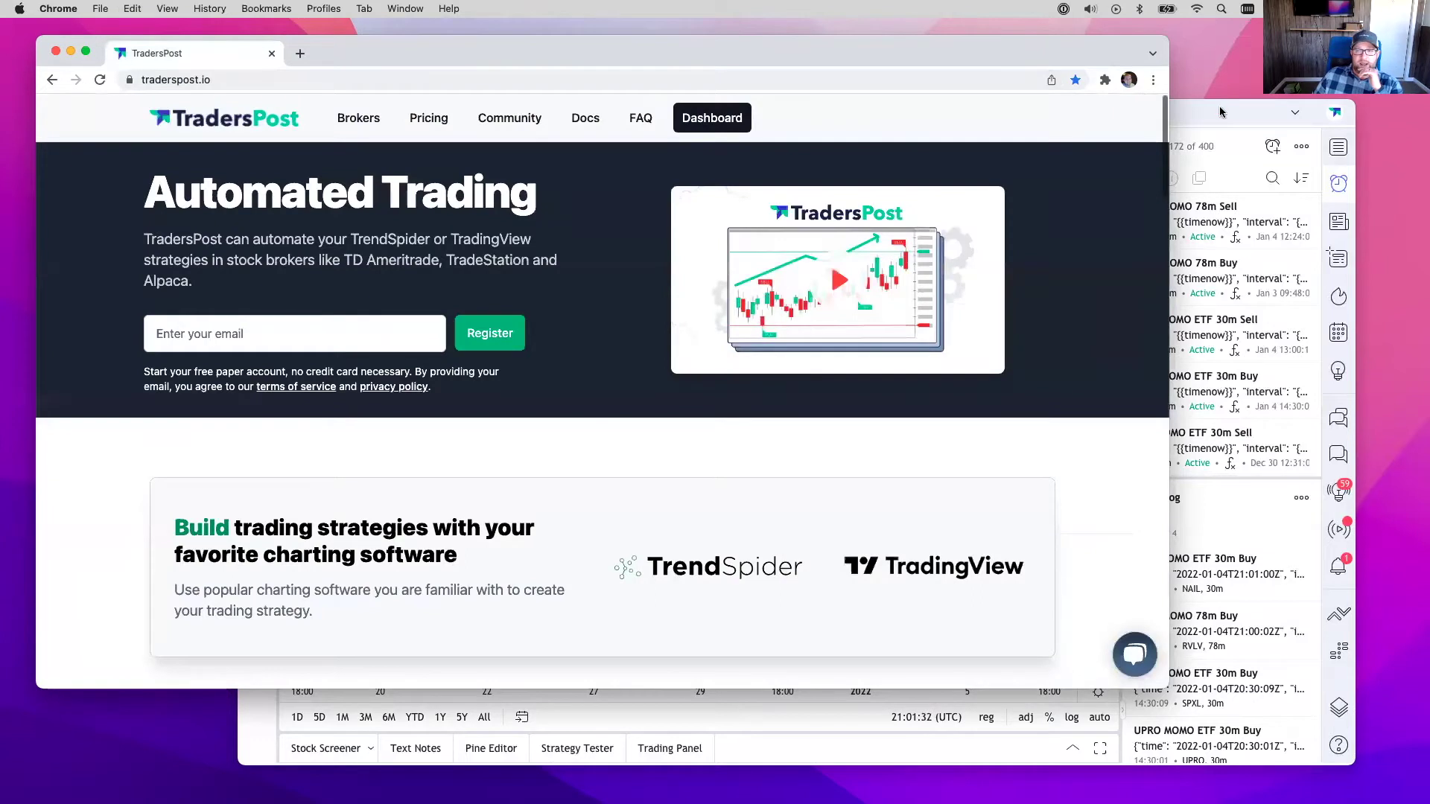
# Switch to TradingView and apply the MOMO Strategy to the TQQQ 30-minute chart, with its backtest results shown
pyautogui.press('super+Tab')
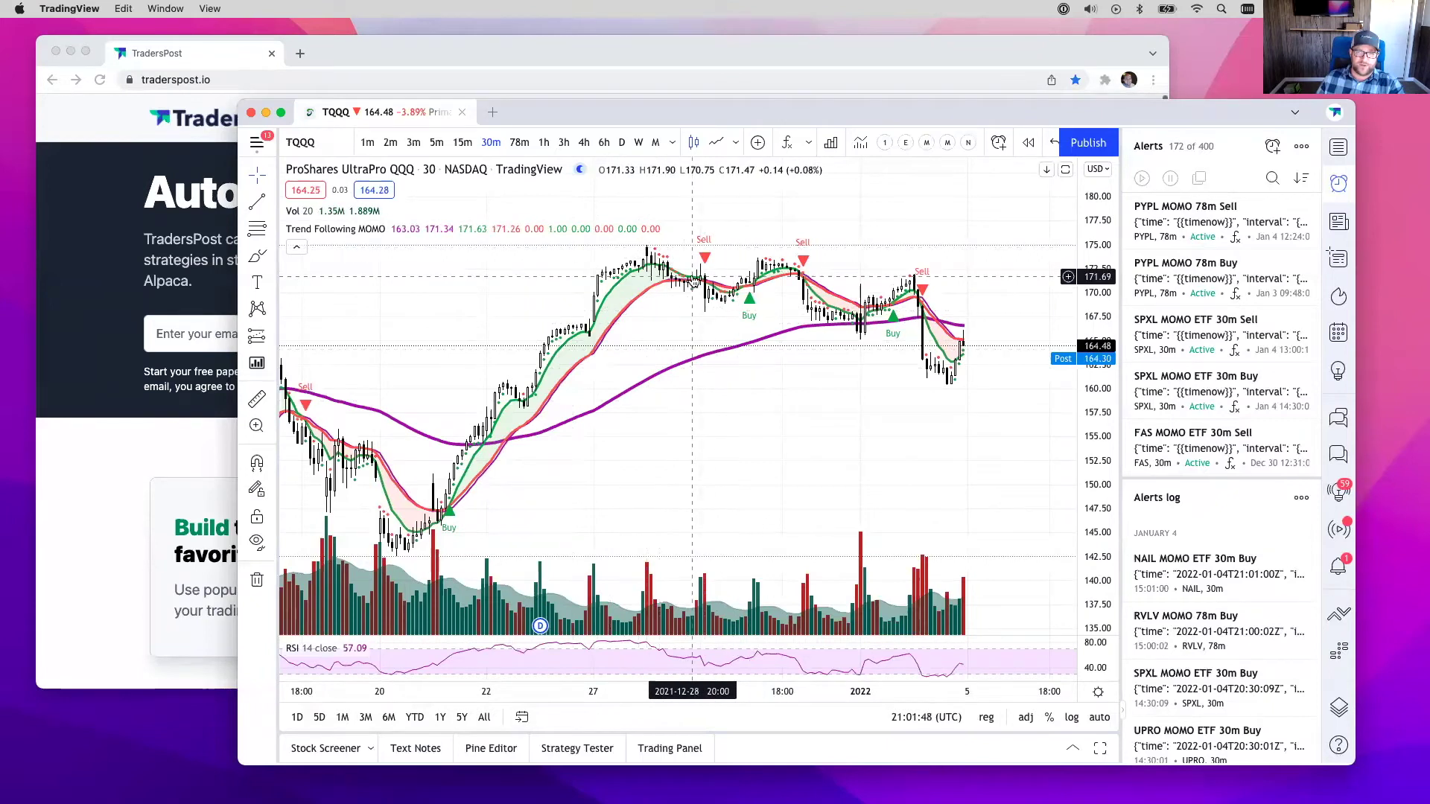
pyautogui.hscroll(-2, 692, 281)
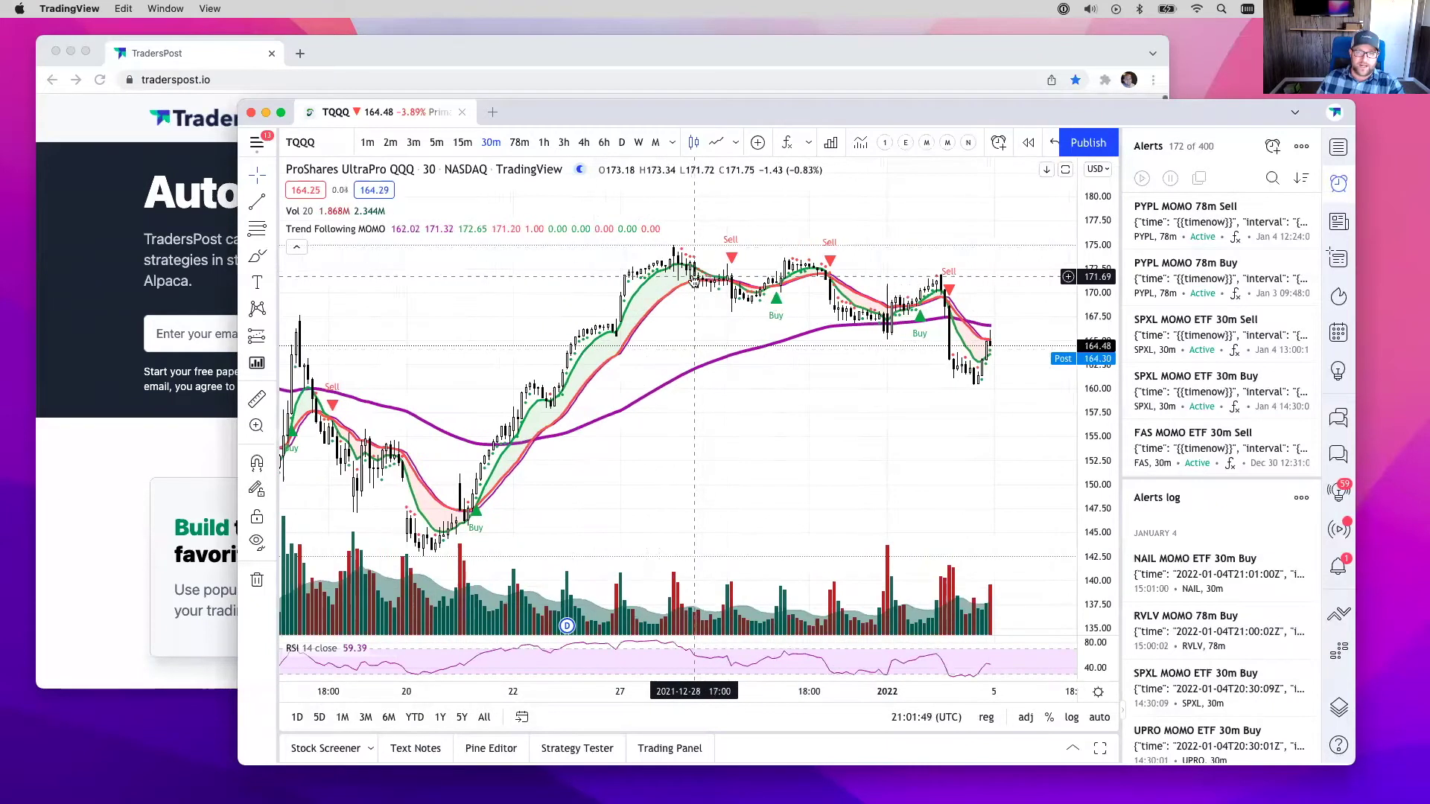
pyautogui.click(948, 145)
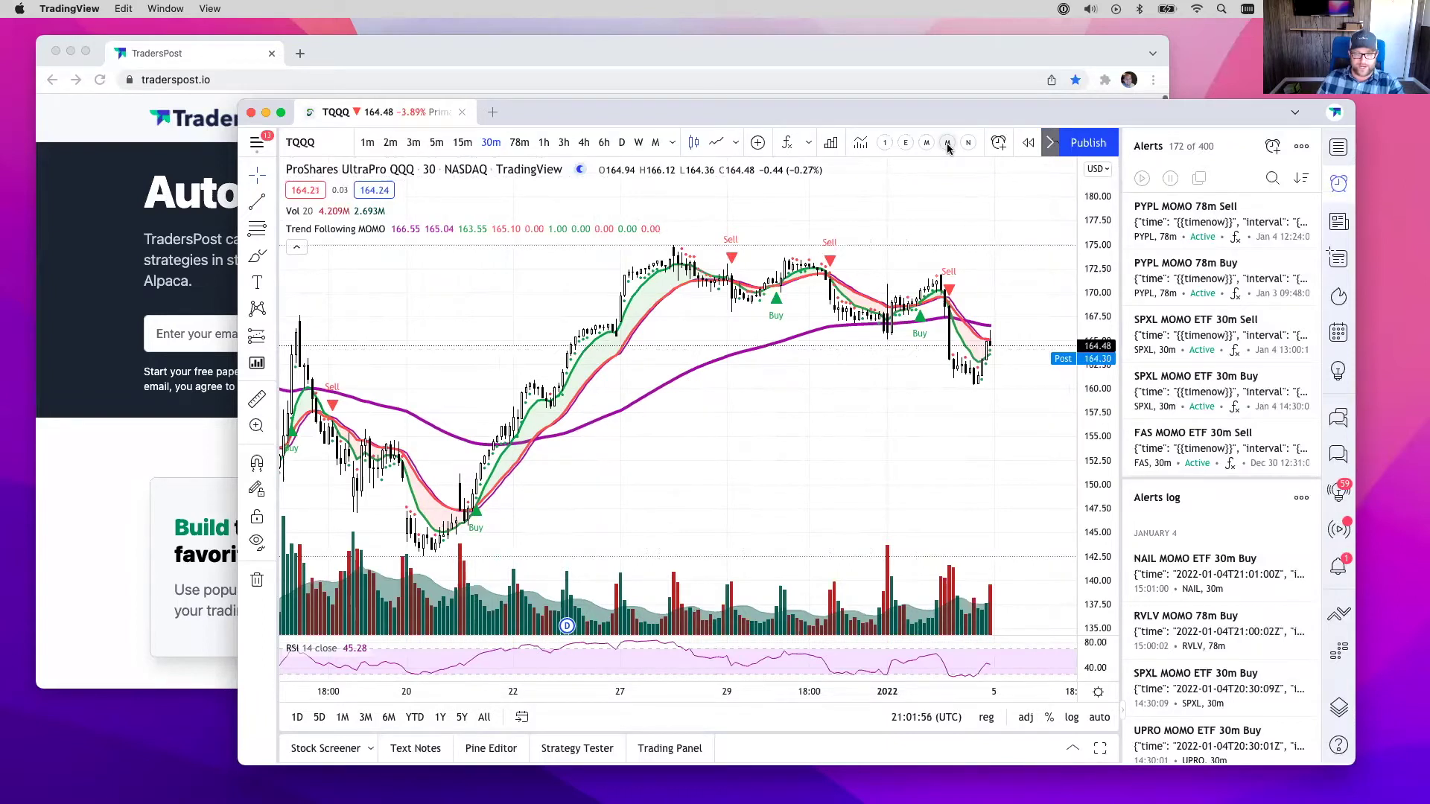
pyautogui.moveTo(775, 341); pyautogui.dragTo(784, 499)
pyautogui.scroll(-4, 790, 285)
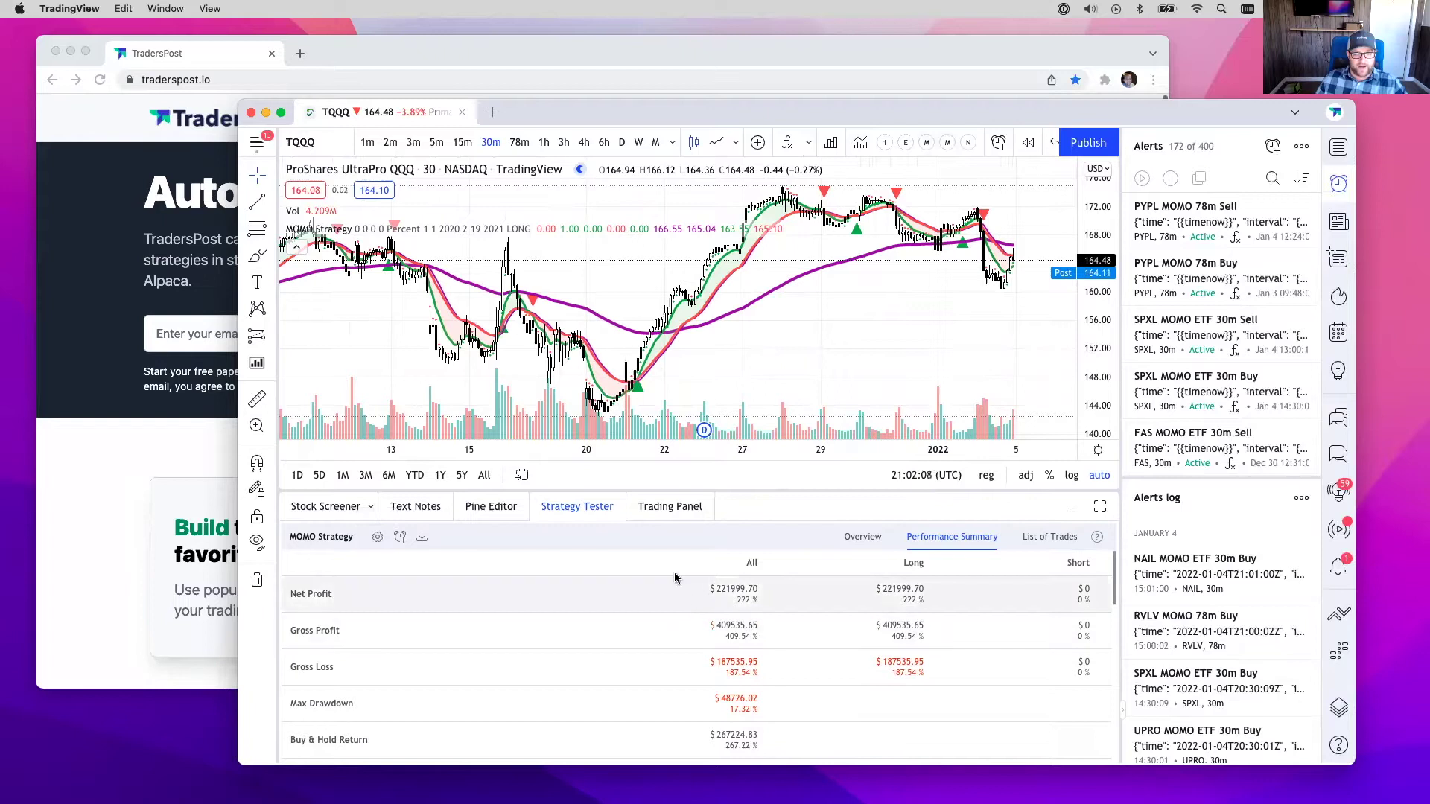
# Examine the MOMO Strategy's list of backtested trades
pyautogui.click(1050, 536)
pyautogui.scroll(-2, 616, 637)
pyautogui.scroll(-10, 615, 636)
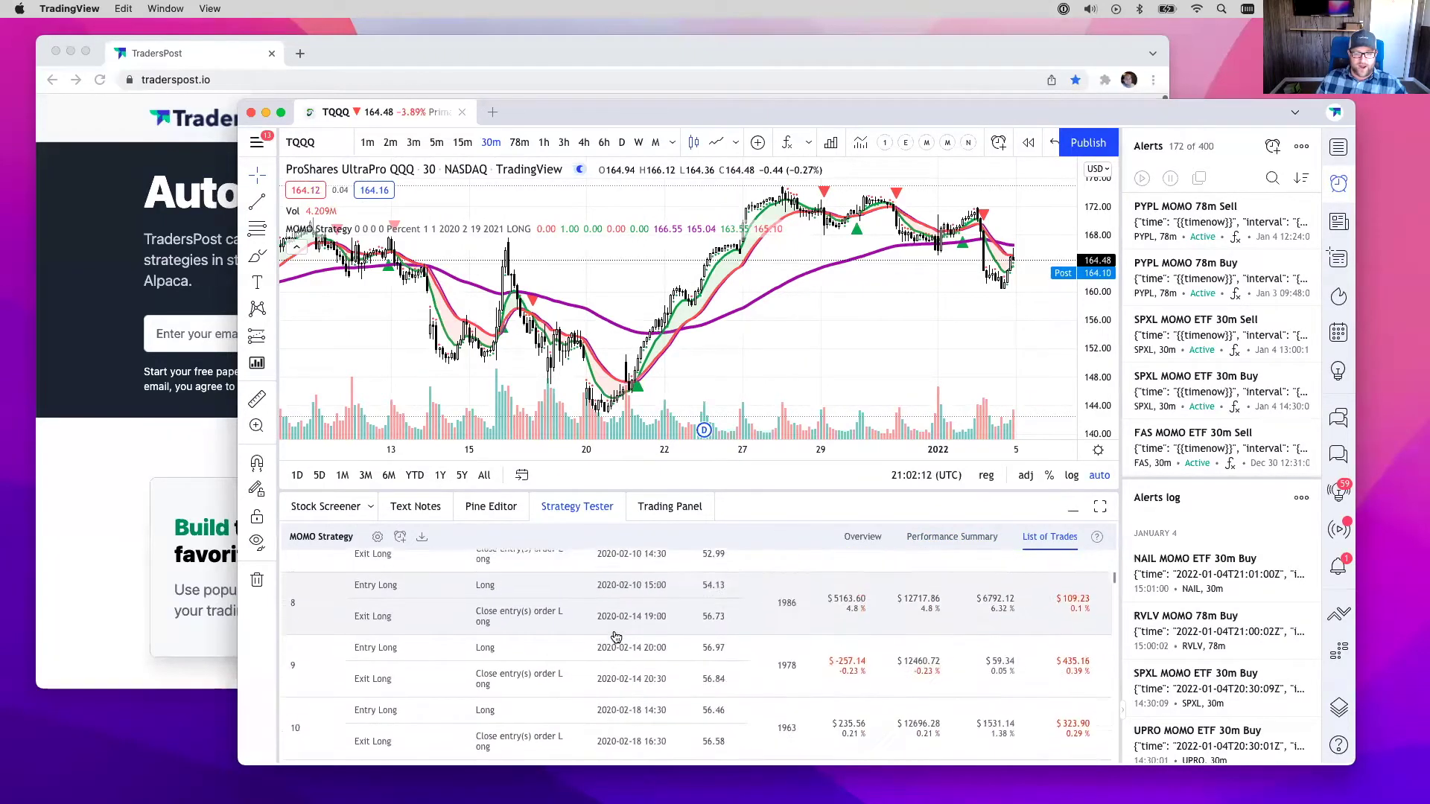
pyautogui.scroll(-13, 616, 637)
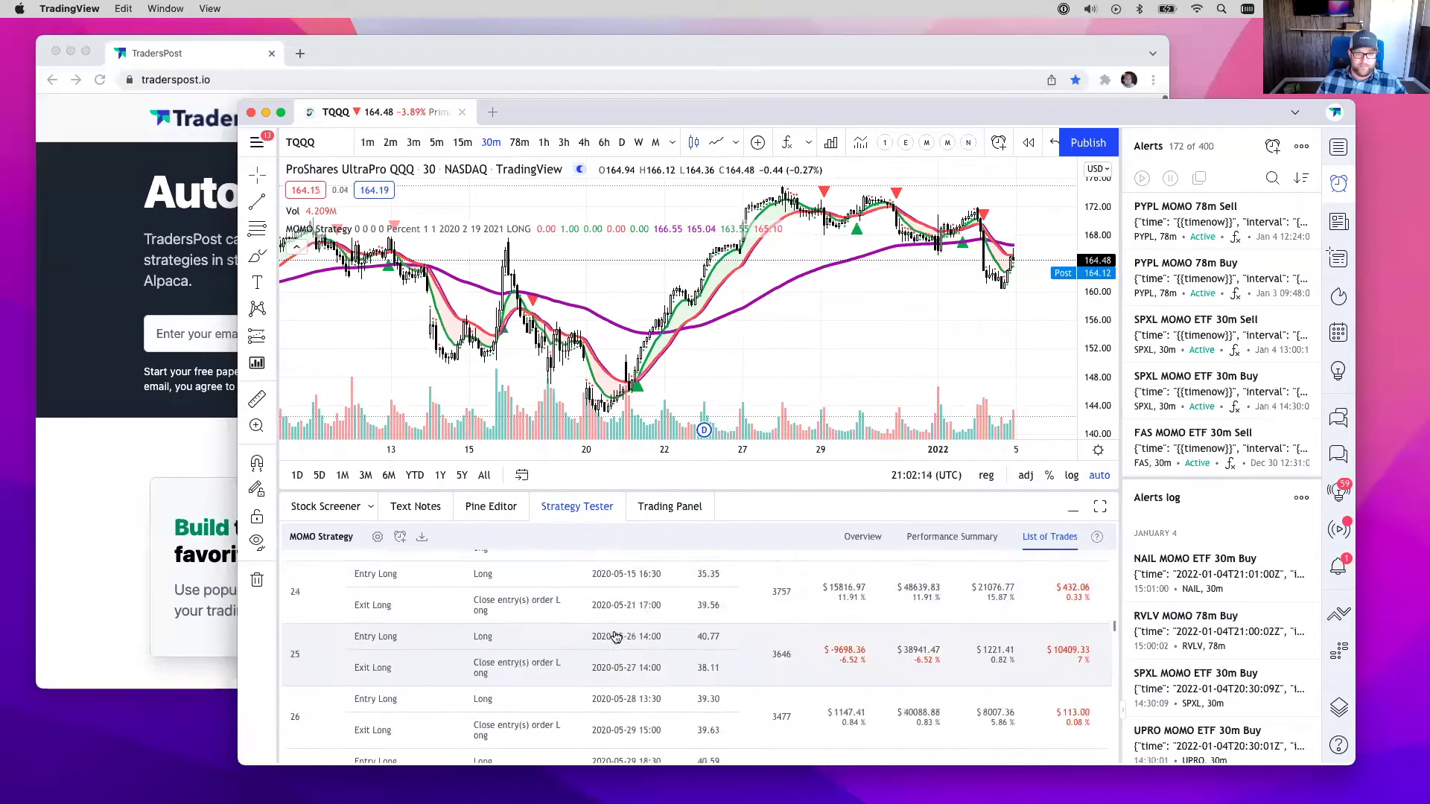
pyautogui.scroll(-3, 616, 637)
# Compare the net profit and the buy and hold return in the MOMO Strategy's performance summary
pyautogui.click(952, 536)
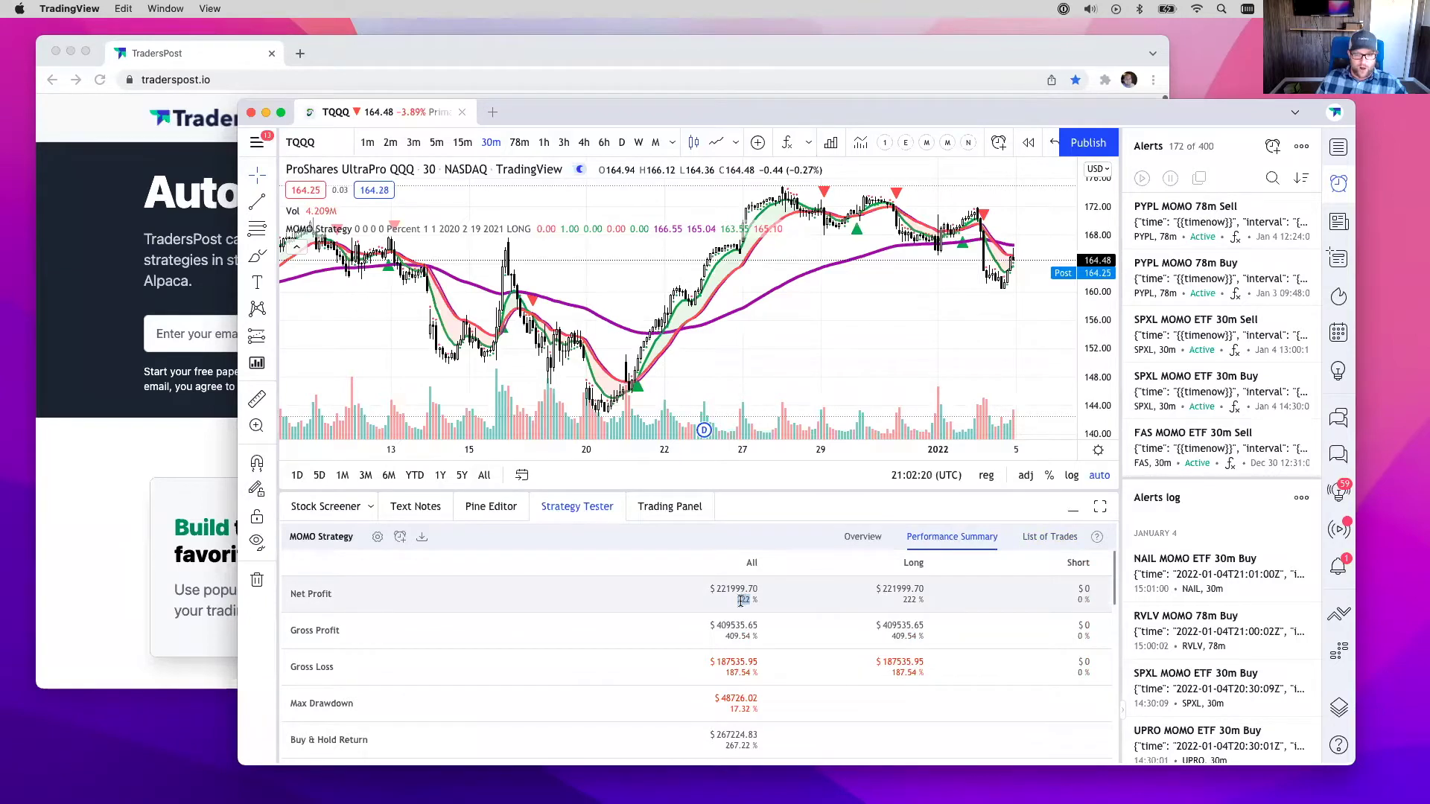
pyautogui.scroll(-2, 733, 641)
pyautogui.moveTo(726, 674); pyautogui.dragTo(746, 674)
pyautogui.scroll(2, 746, 674)
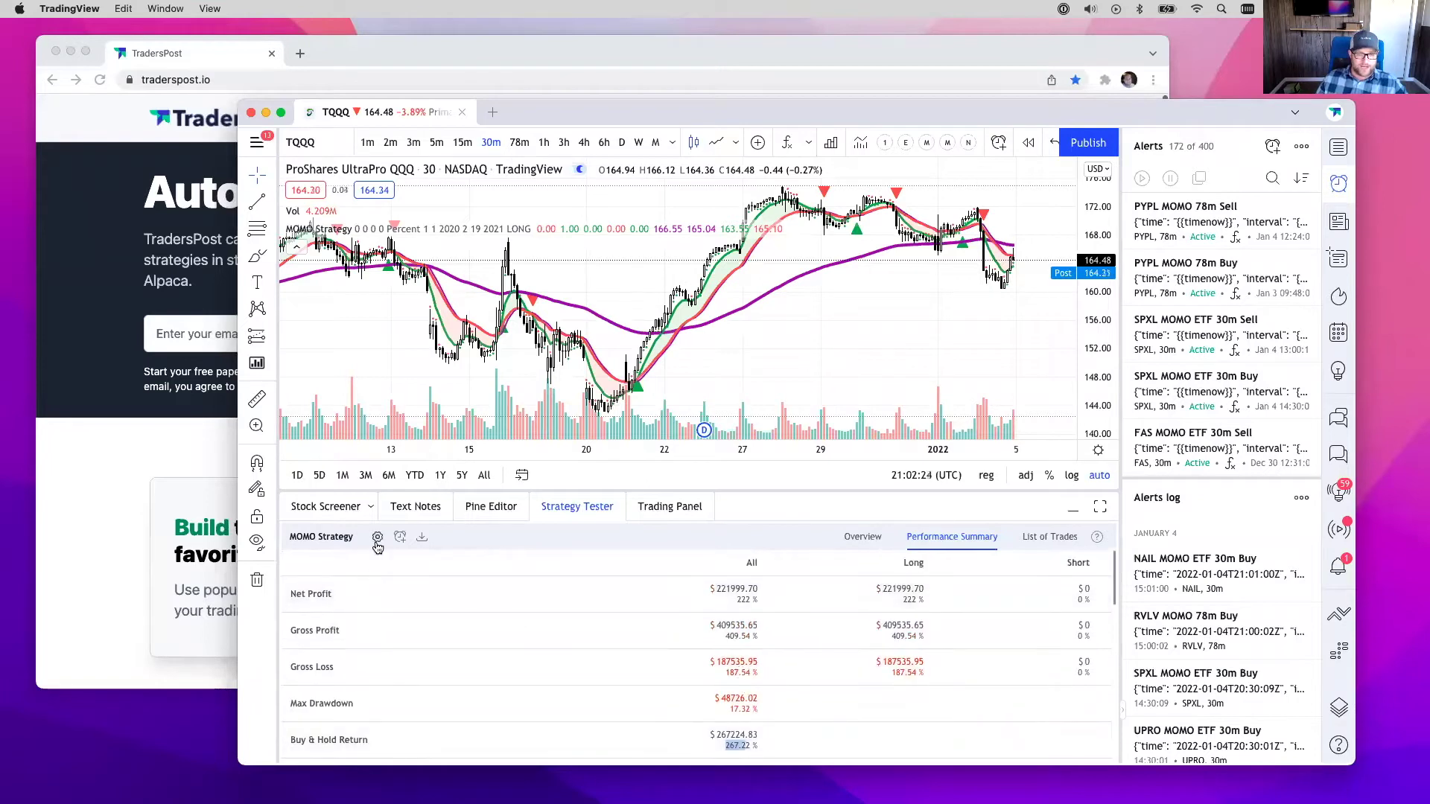
# Set the MOMO Strategy's backtest inputs to From Year 2021, To Month 12 and To Day 31, and apply them
pyautogui.click(377, 536)
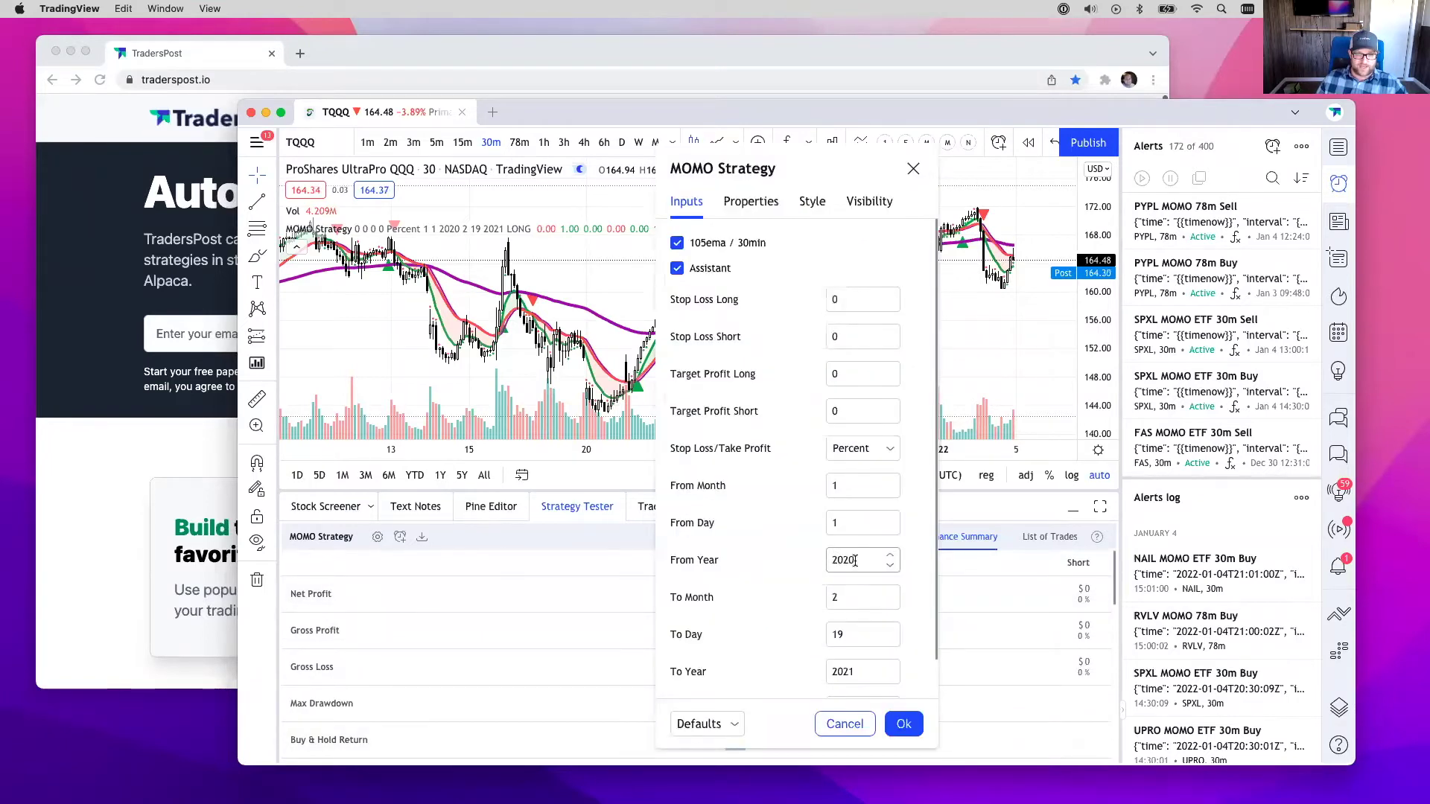
pyautogui.moveTo(855, 561); pyautogui.dragTo(845, 561)
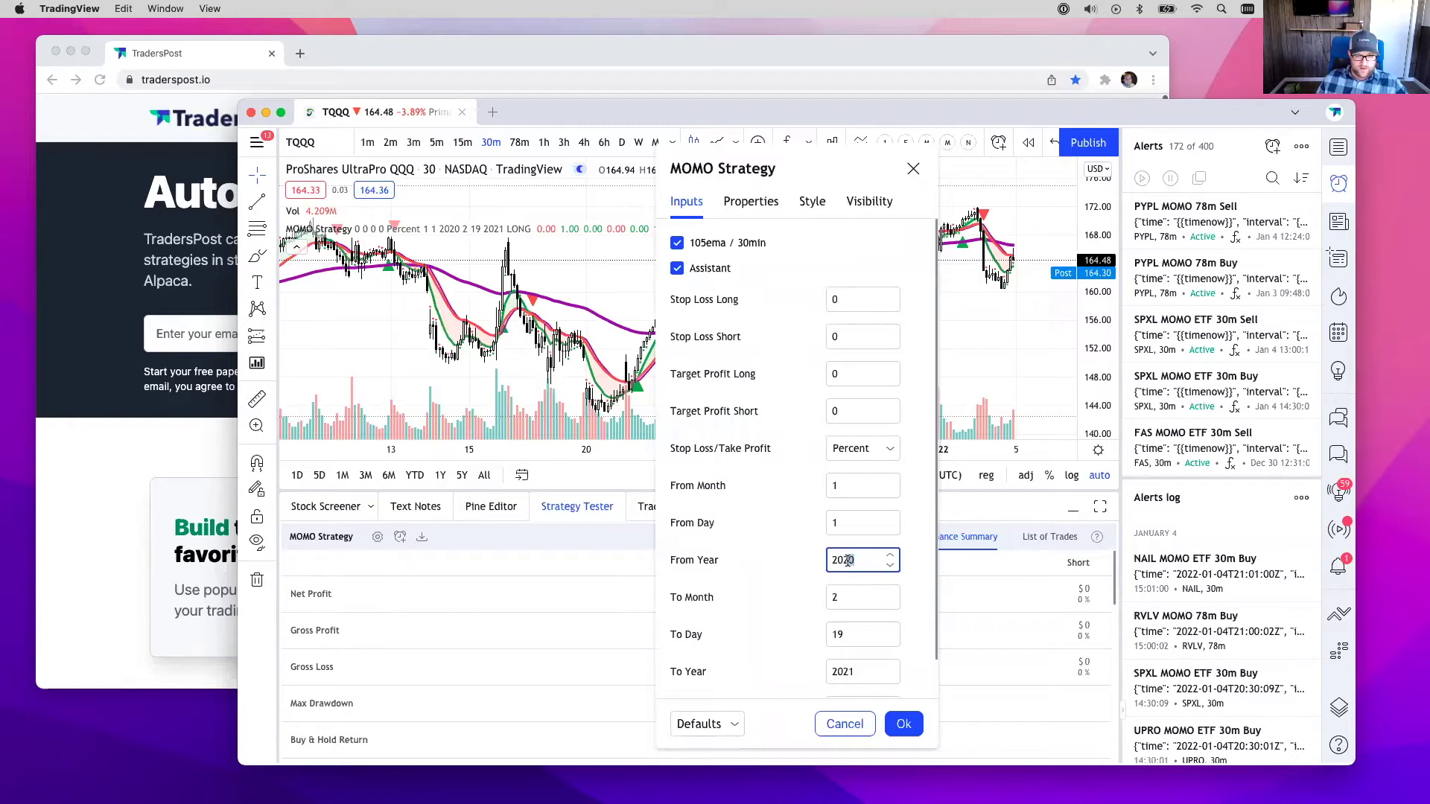
pyautogui.write('21')
pyautogui.click(831, 596)
pyautogui.write('12')
pyautogui.click(840, 630)
pyautogui.write('31')
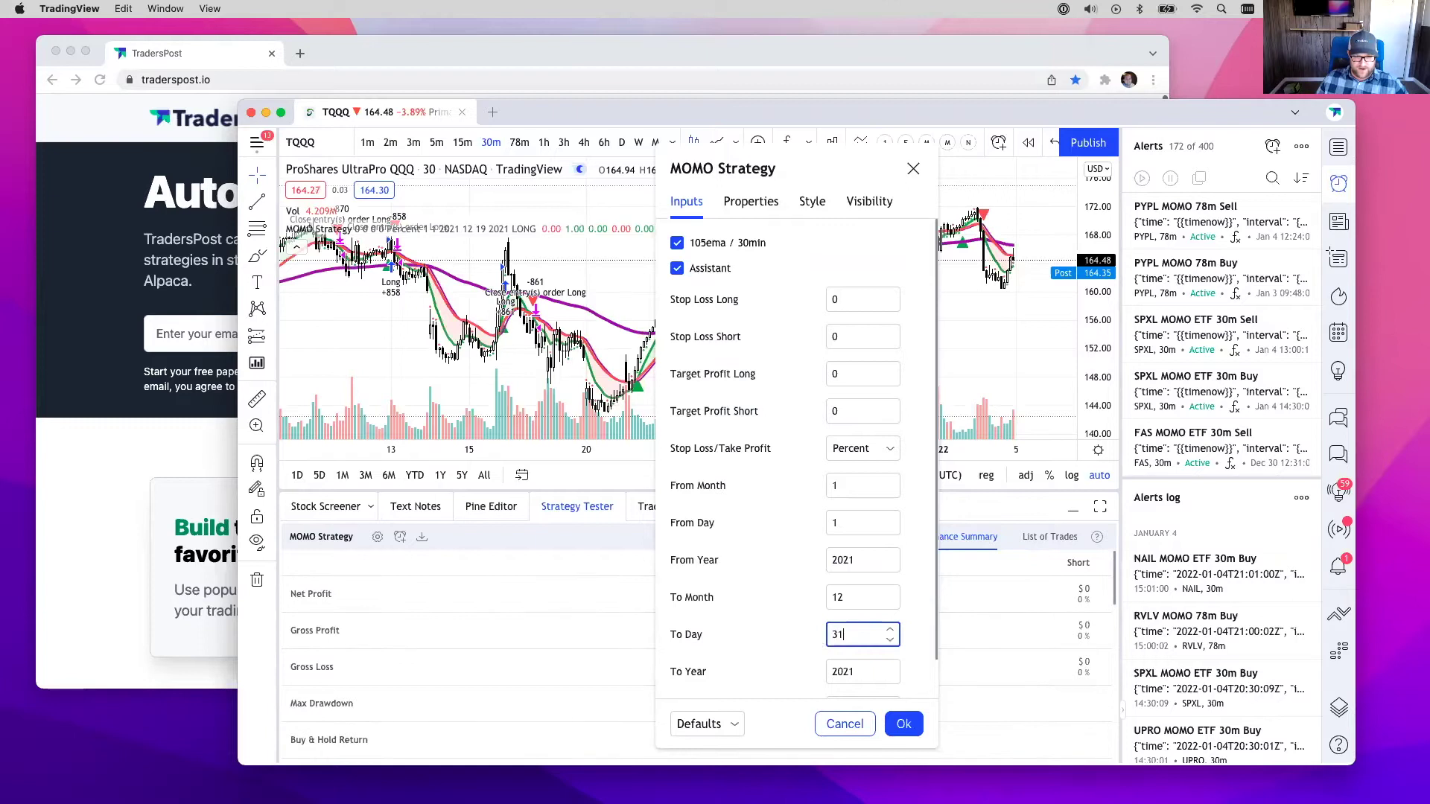
pyautogui.click(904, 724)
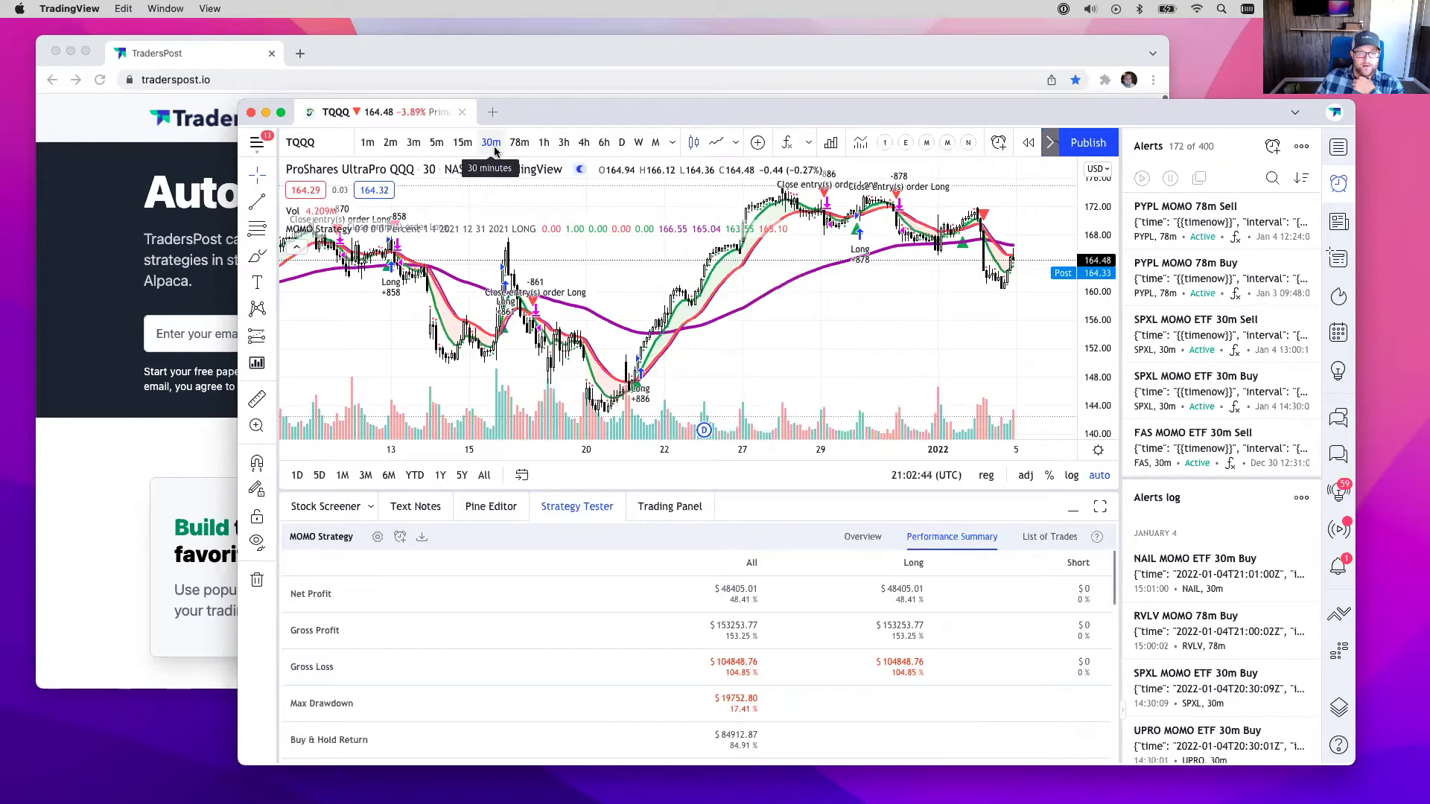
# Compare the strategy's net profit percentage with its buy and hold return for the 2021 backtest
pyautogui.moveTo(728, 601); pyautogui.dragTo(747, 600)
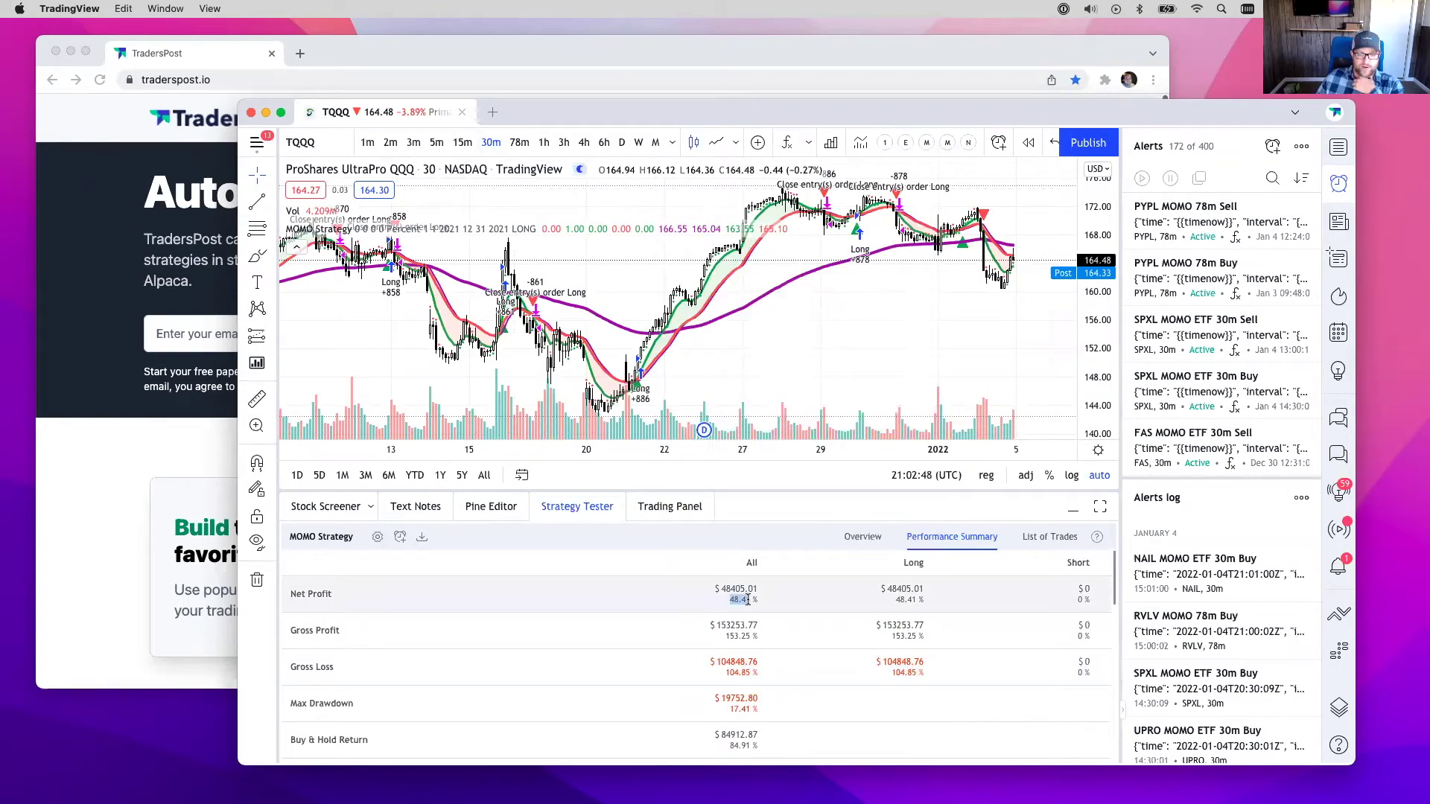
pyautogui.click(735, 747)
pyautogui.moveTo(736, 746); pyautogui.dragTo(747, 746)
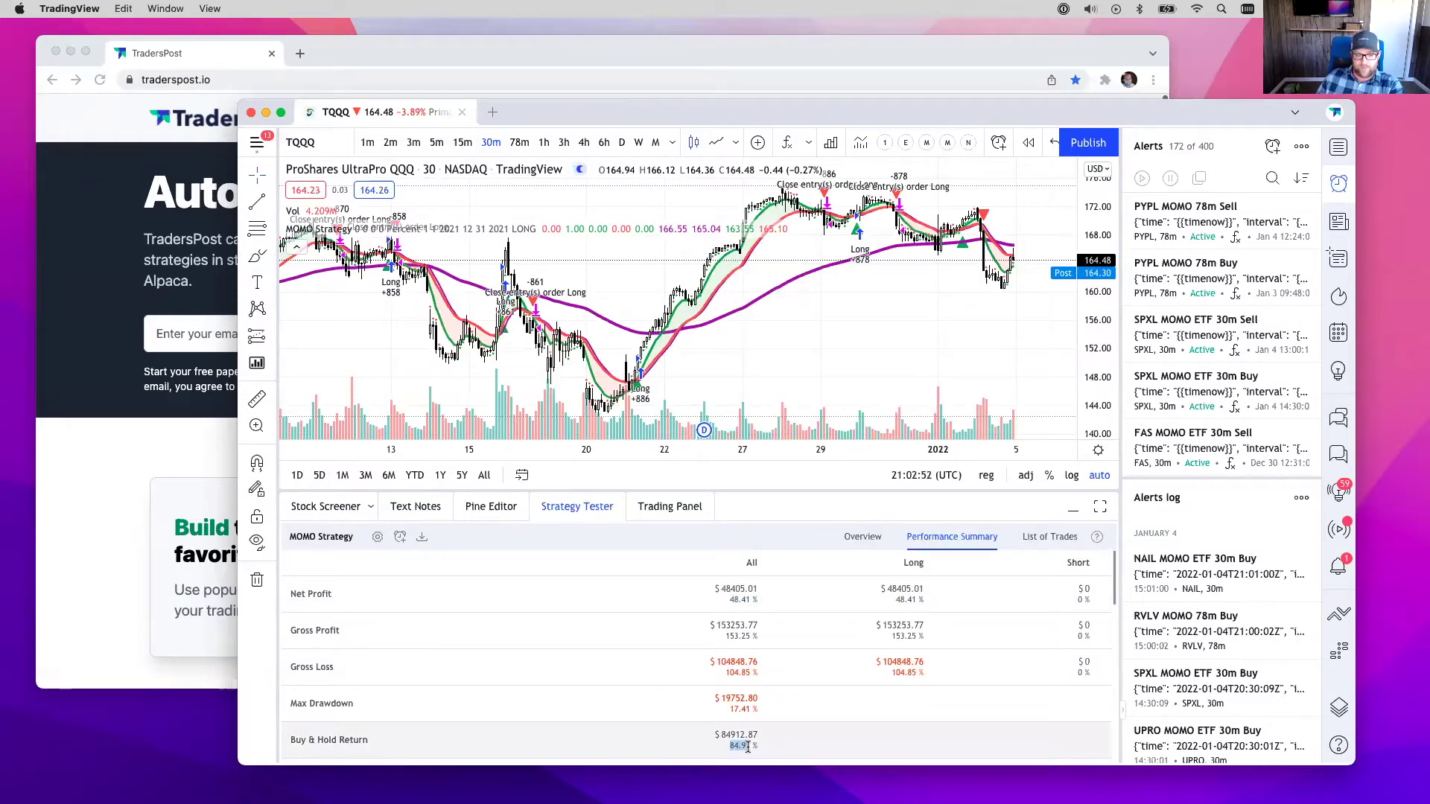
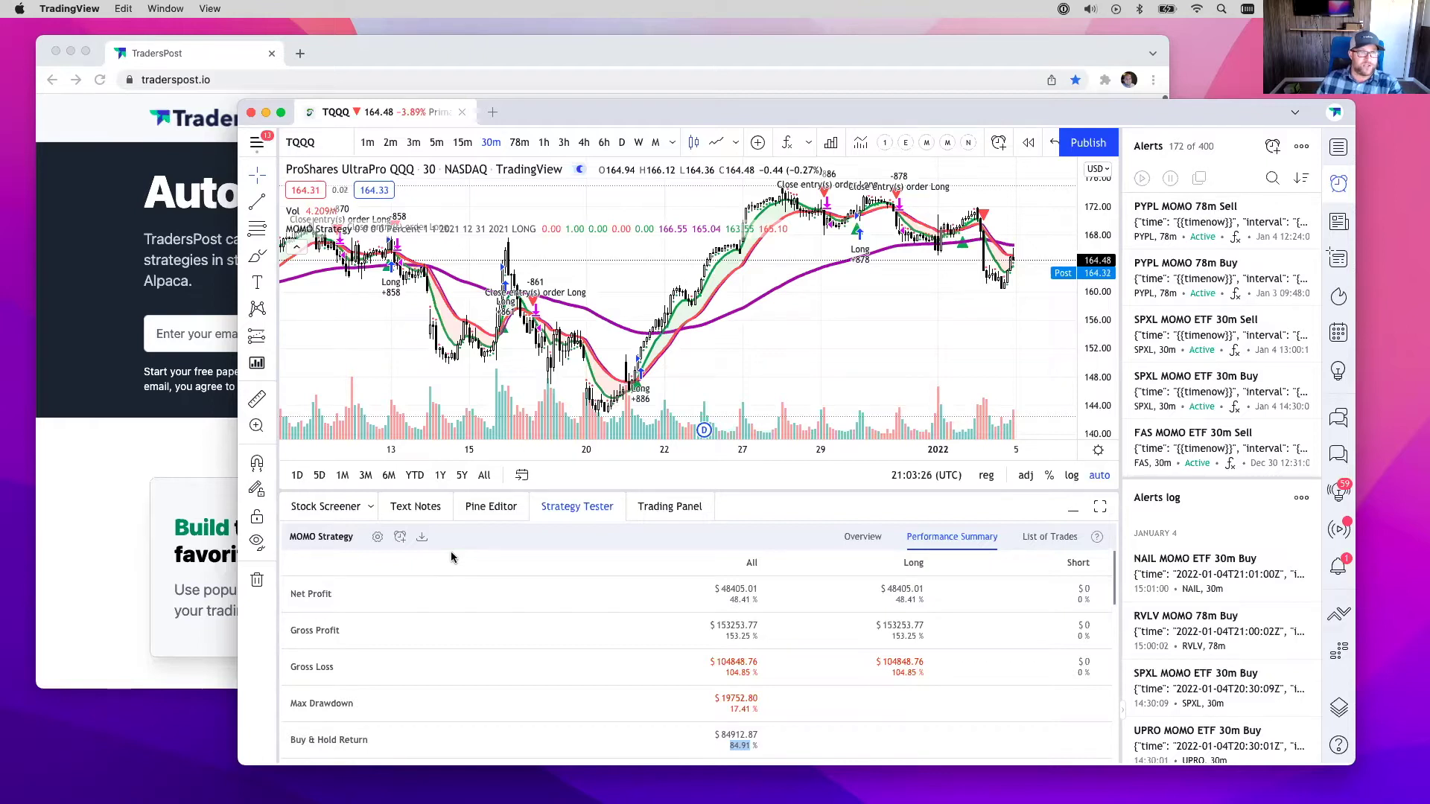
# Switch to Chrome and open the community Scripts page of tradingview.com in a new tab
pyautogui.click(300, 53)
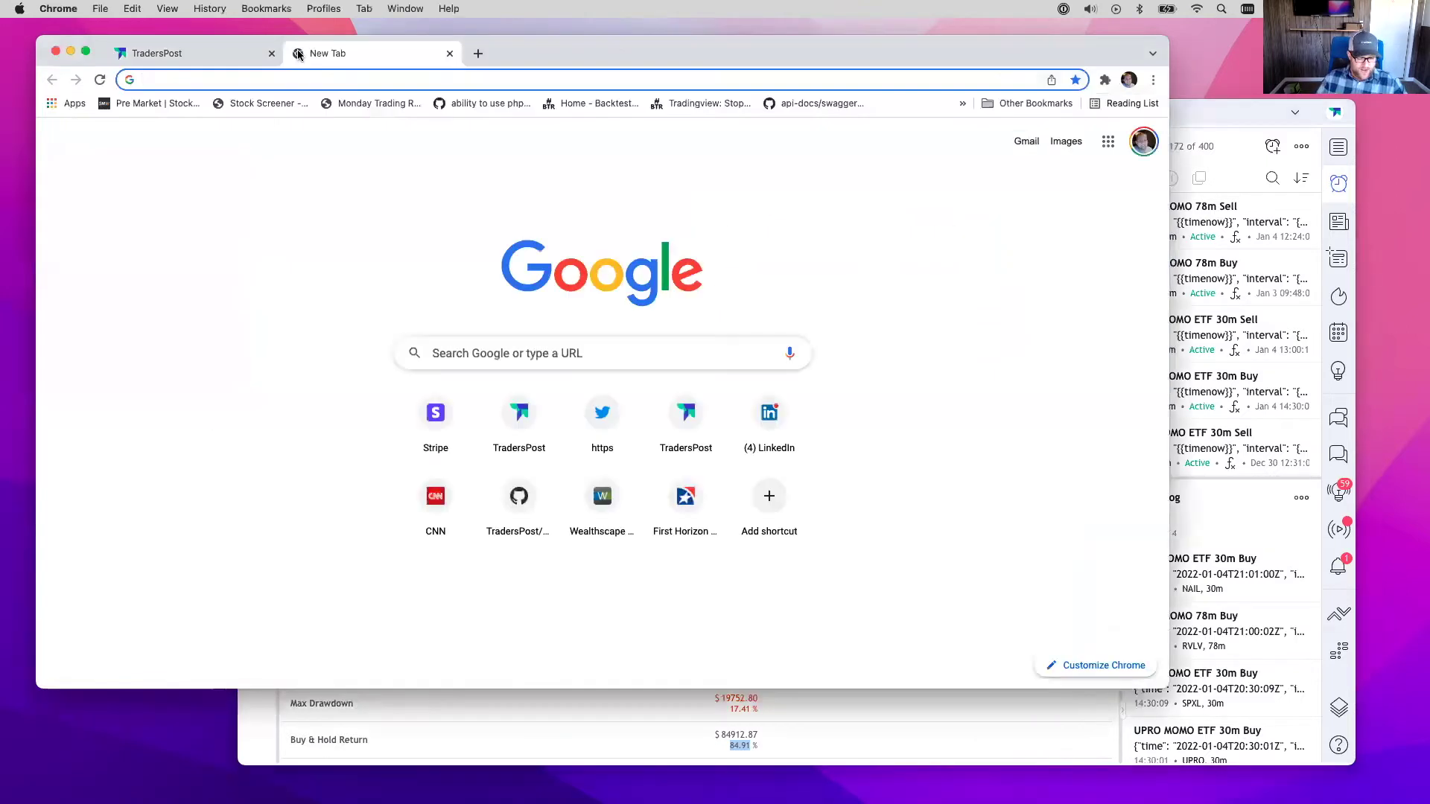
pyautogui.write('trading')
pyautogui.press('Return')
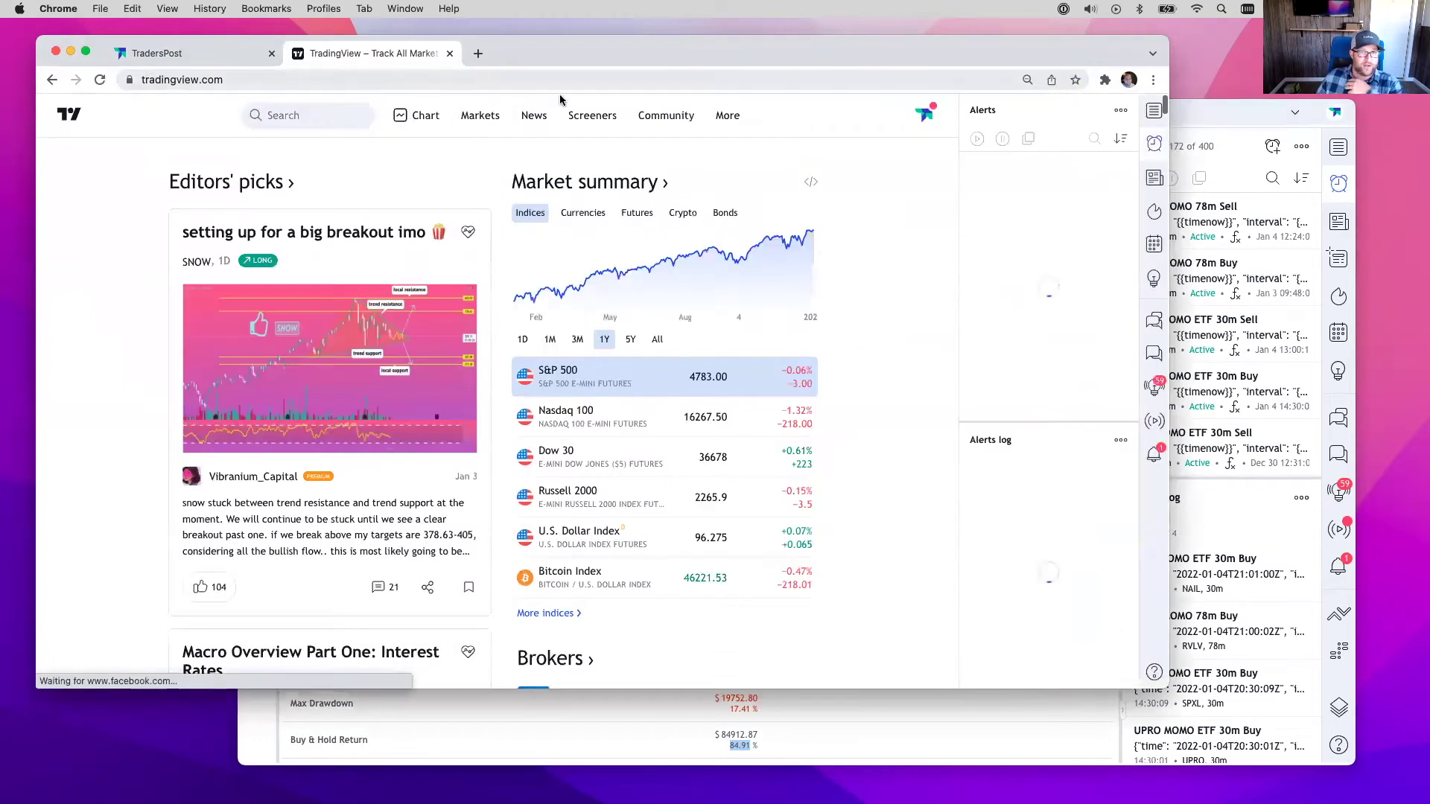
pyautogui.moveTo(617, 121)
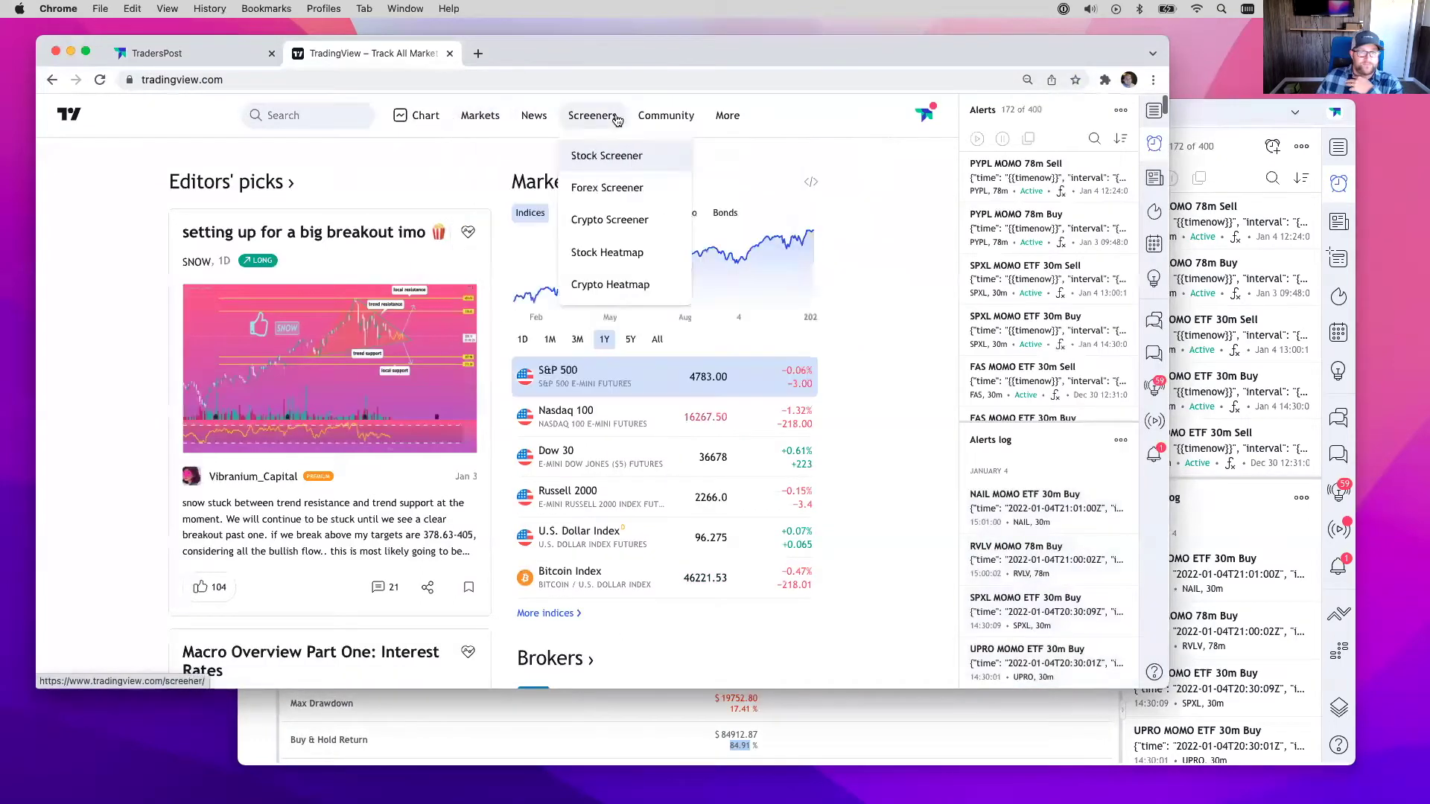
pyautogui.moveTo(717, 125)
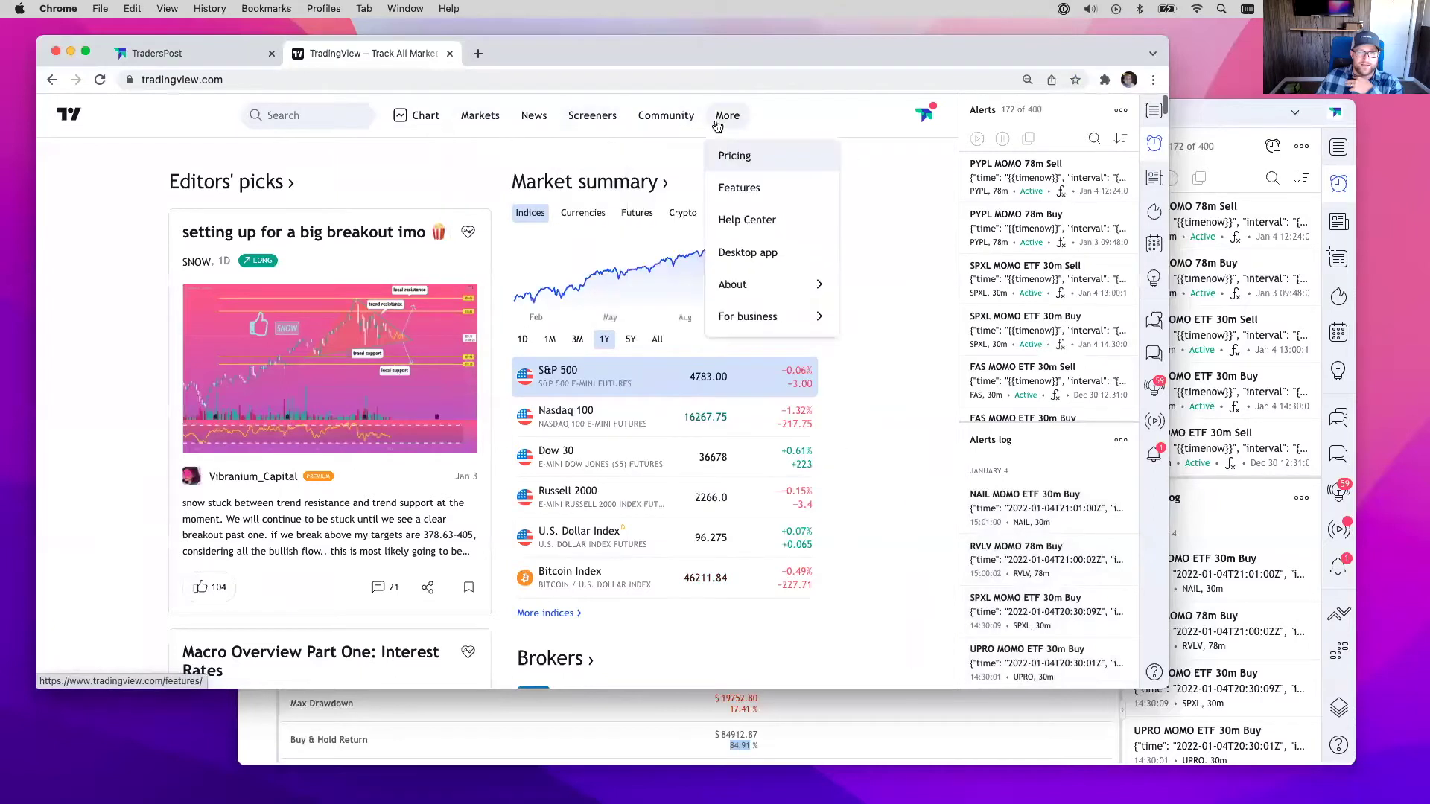
pyautogui.moveTo(499, 123)
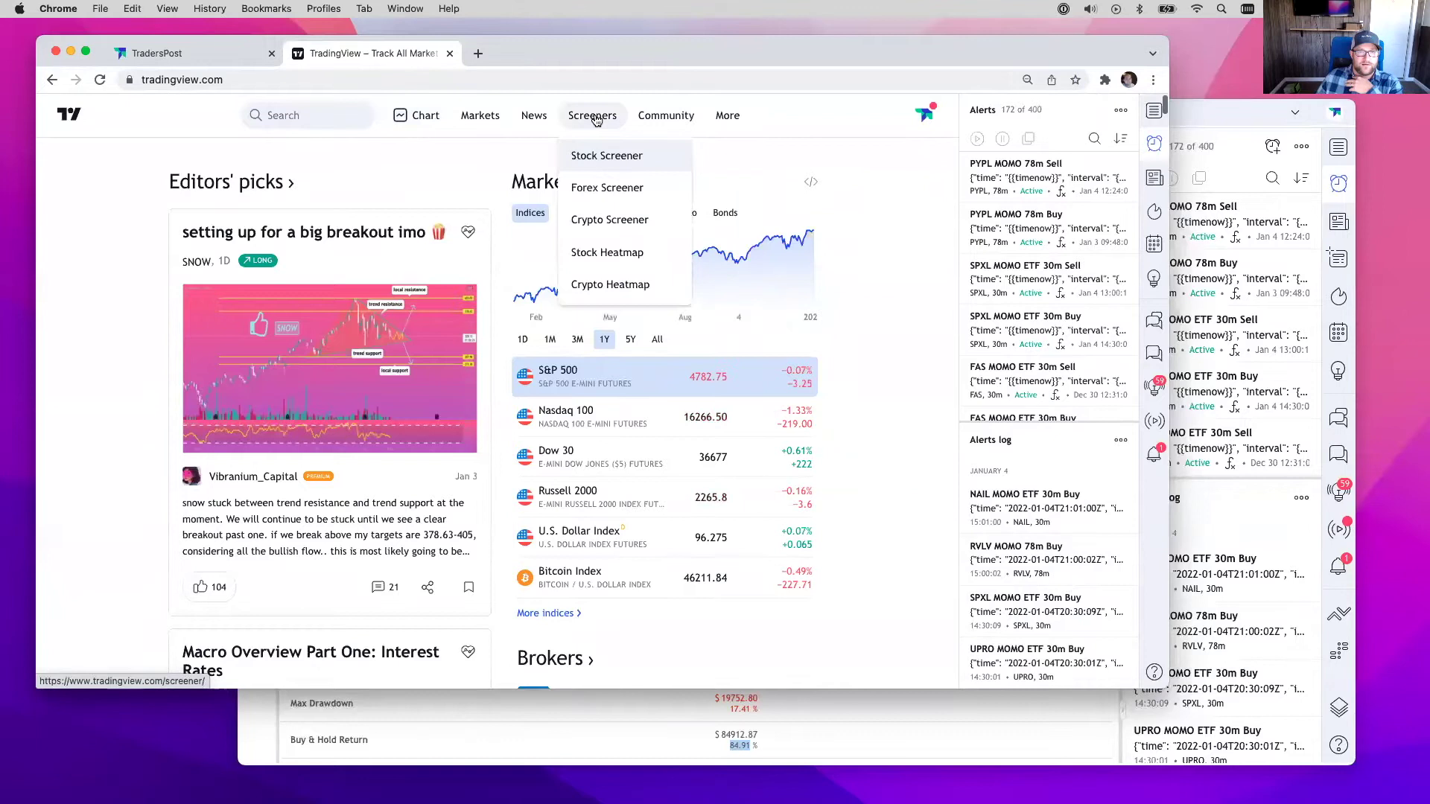
pyautogui.moveTo(662, 121)
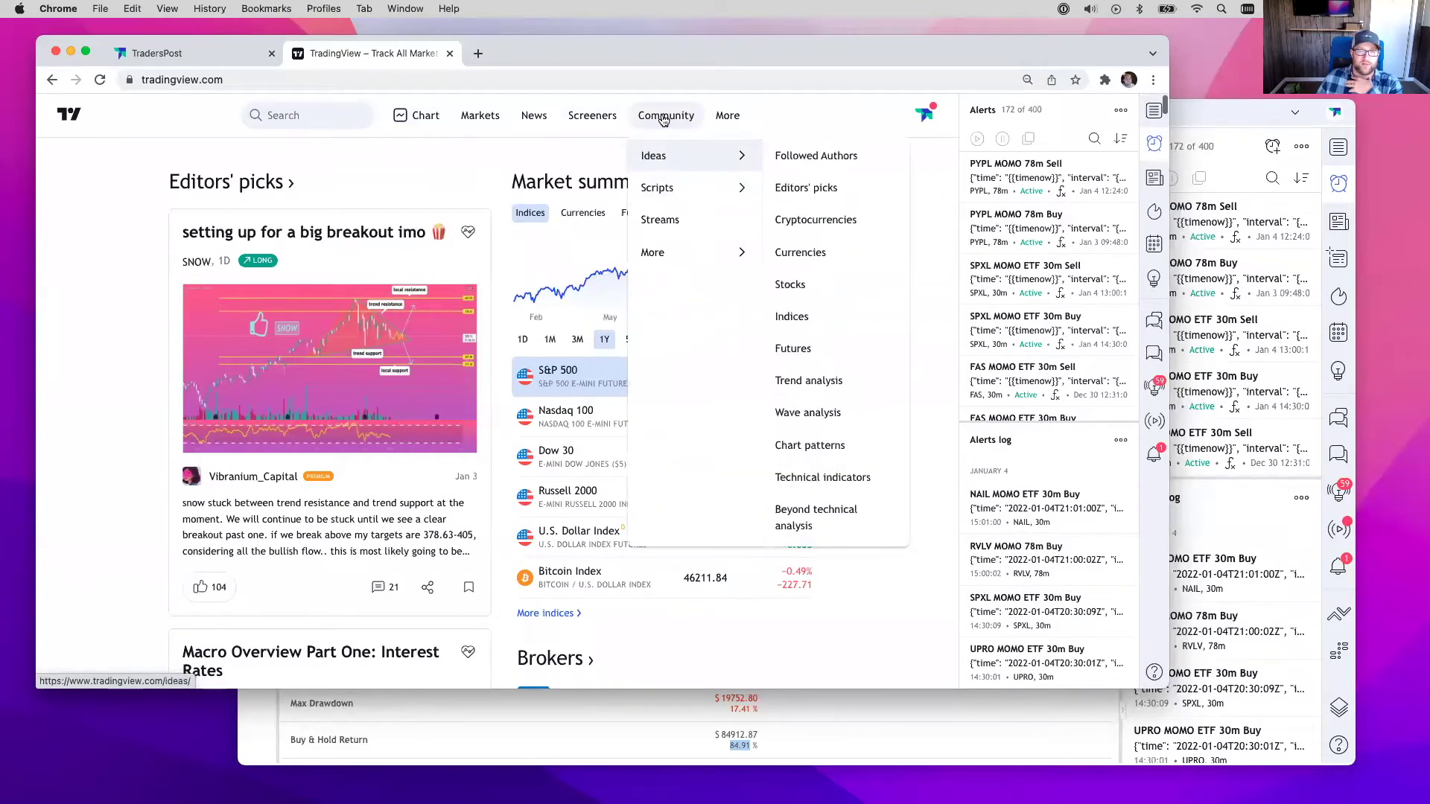
pyautogui.click(666, 187)
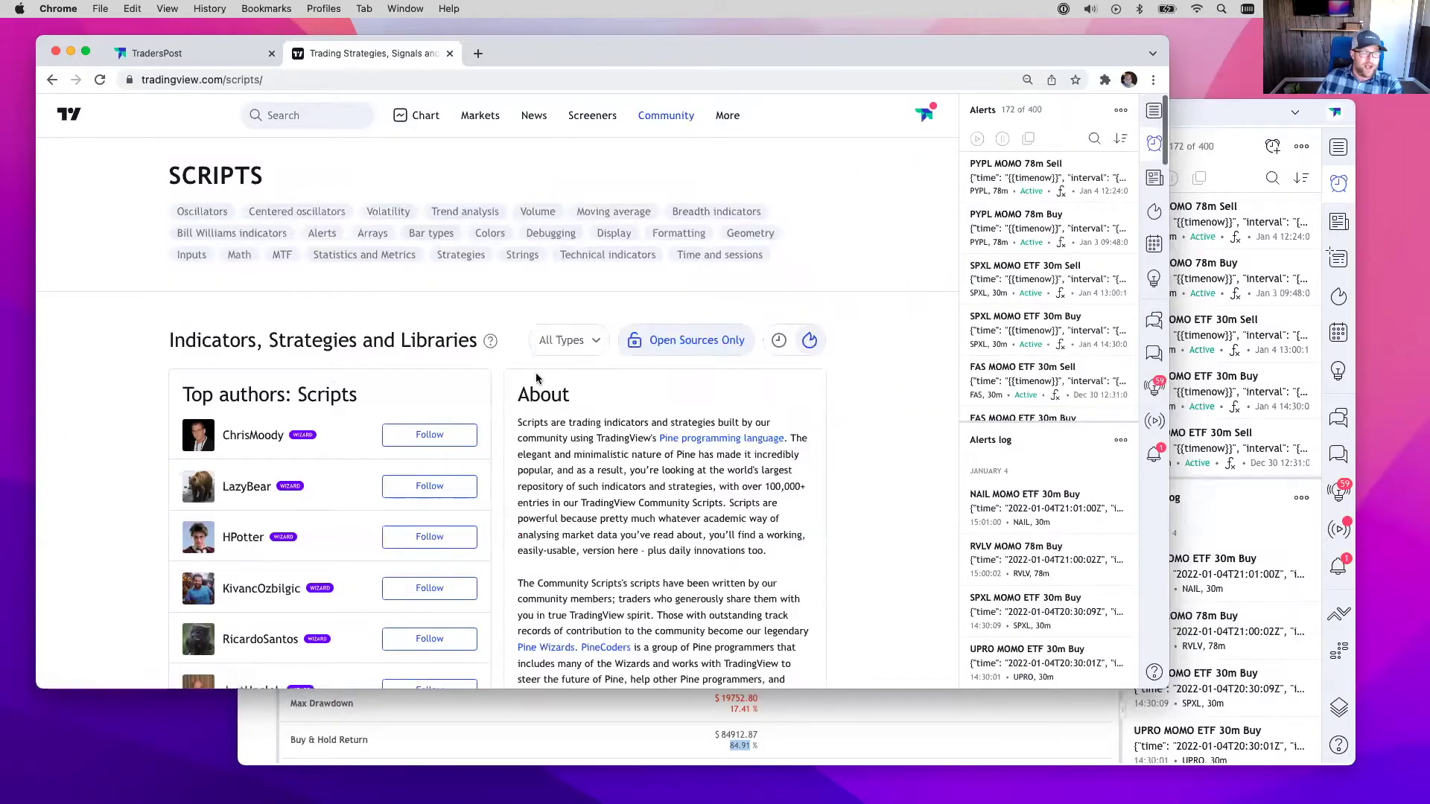
# Browse the community indicators and strategies and open the ZigZag Waves script
pyautogui.scroll(-3, 540, 379)
pyautogui.scroll(-7, 546, 379)
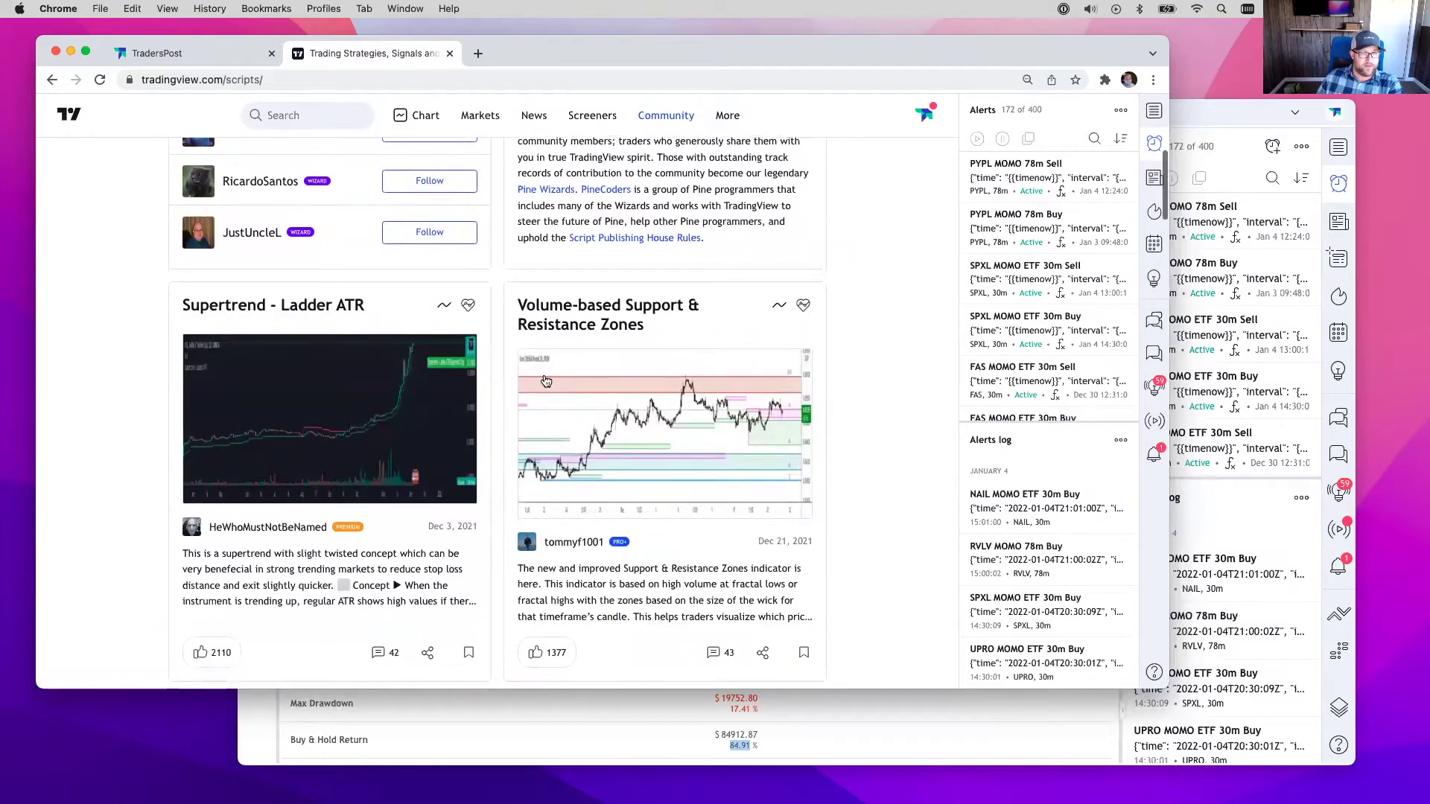
pyautogui.scroll(-10, 546, 381)
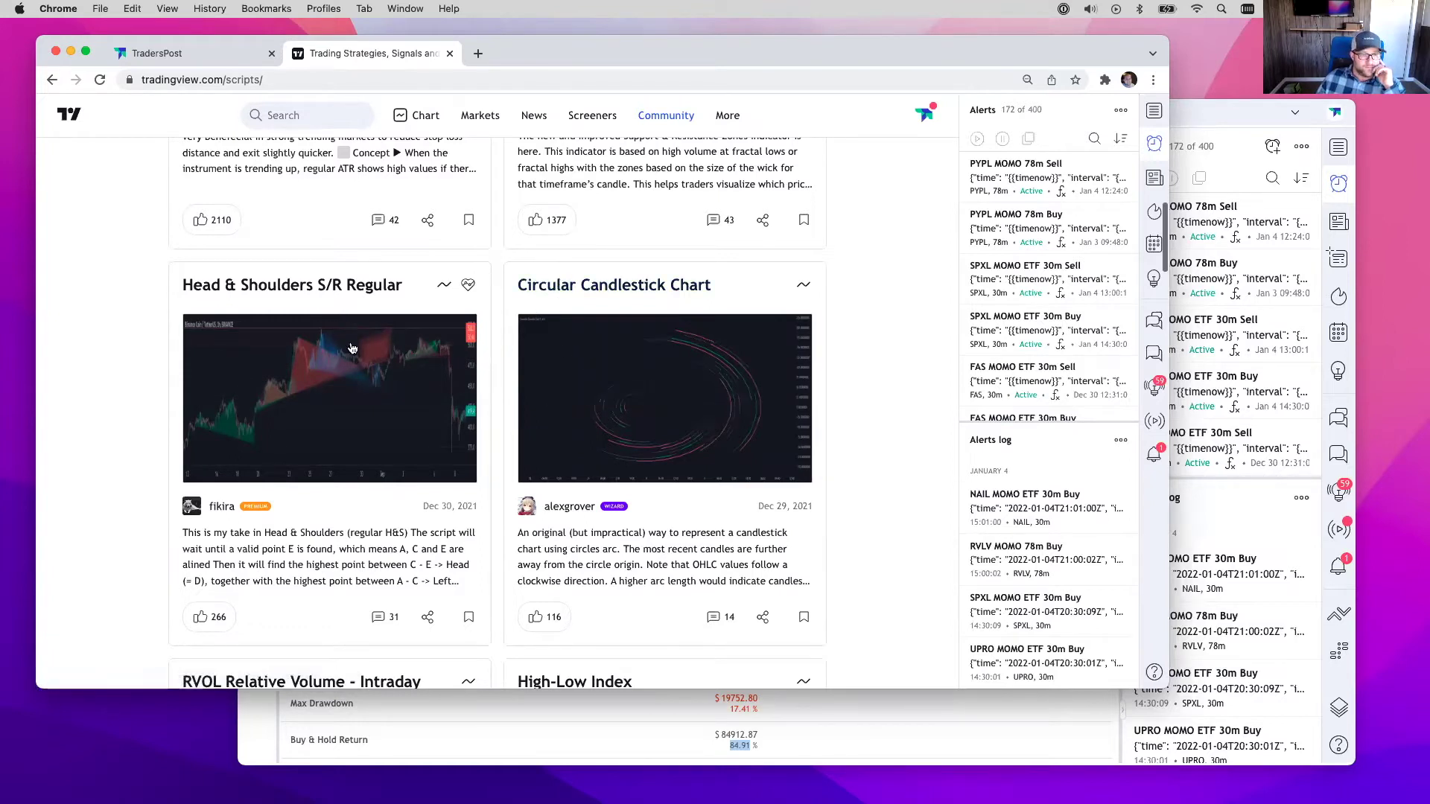
pyautogui.scroll(-3, 353, 357)
pyautogui.scroll(-3, 354, 357)
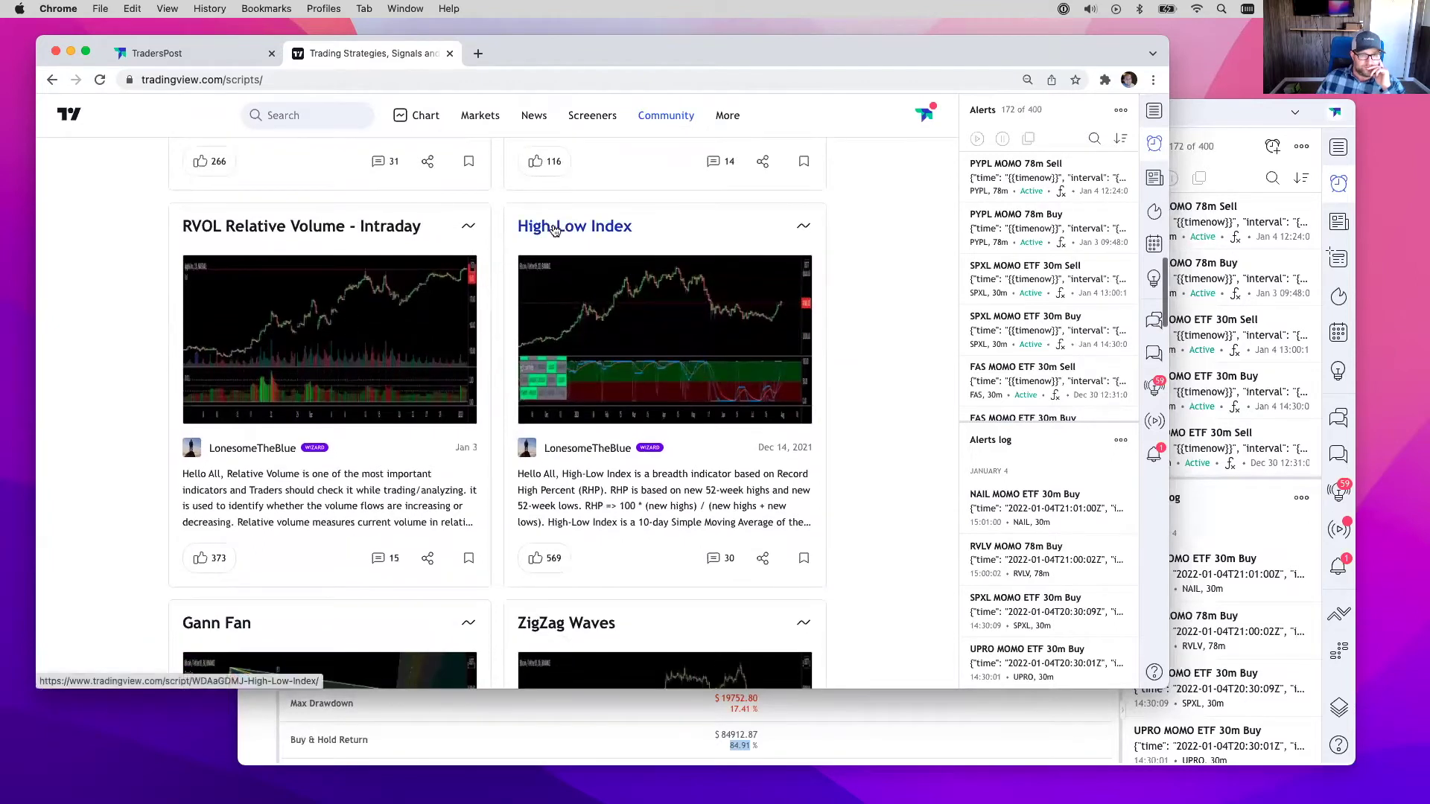
pyautogui.scroll(-4, 329, 347)
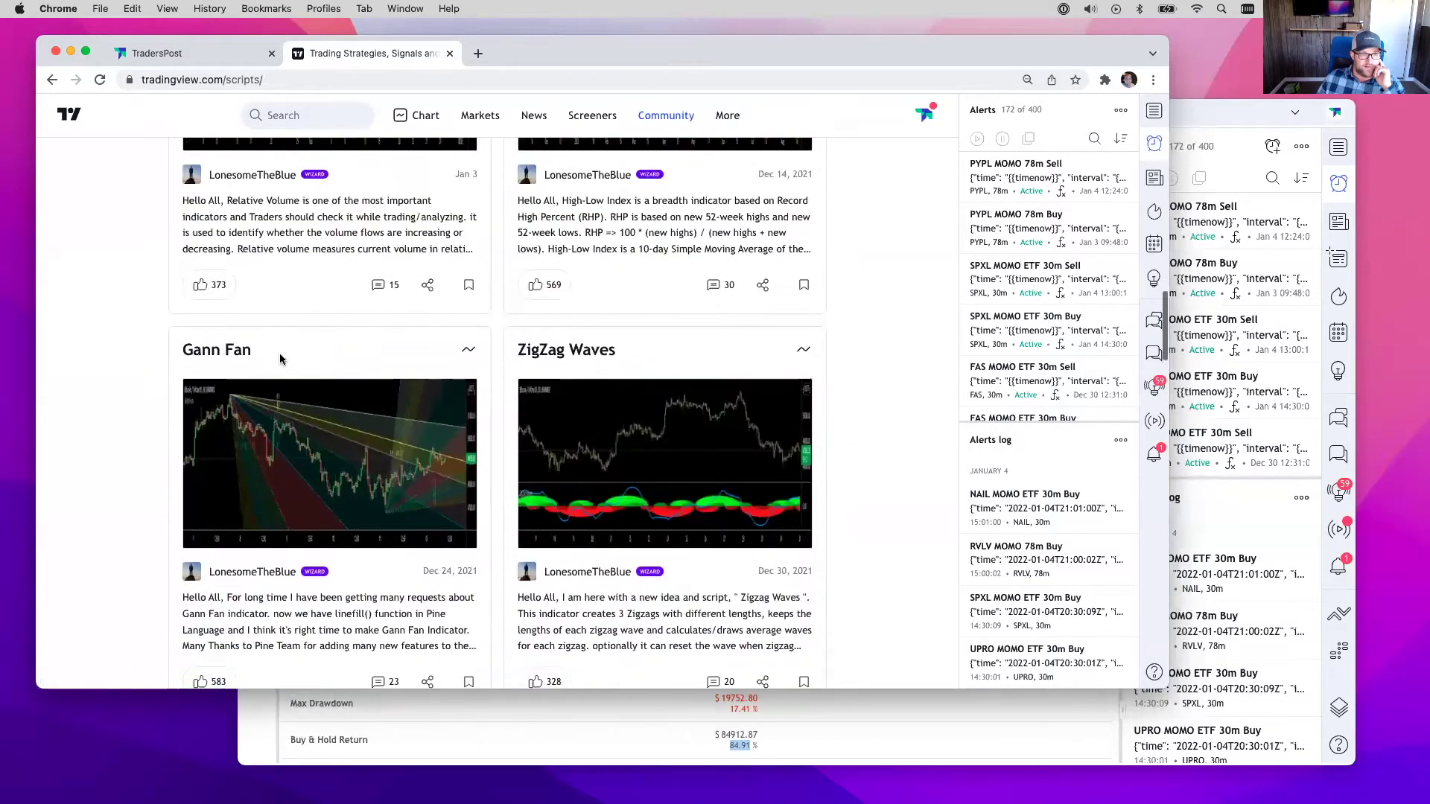
pyautogui.click(556, 356)
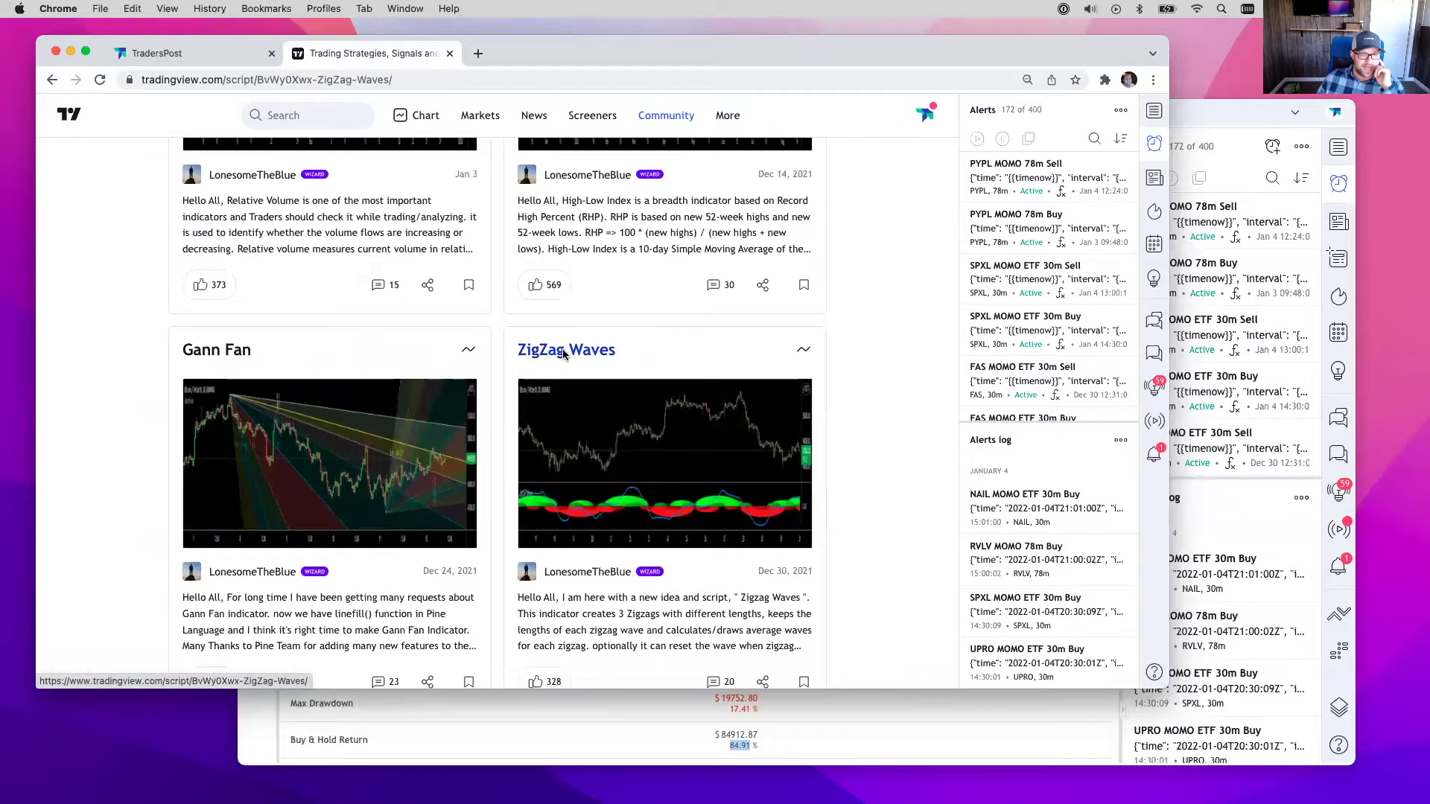
# Read through the ZigZag Waves script's description, open-source Pine code and comments, and close the script page
pyautogui.scroll(-7, 345, 423)
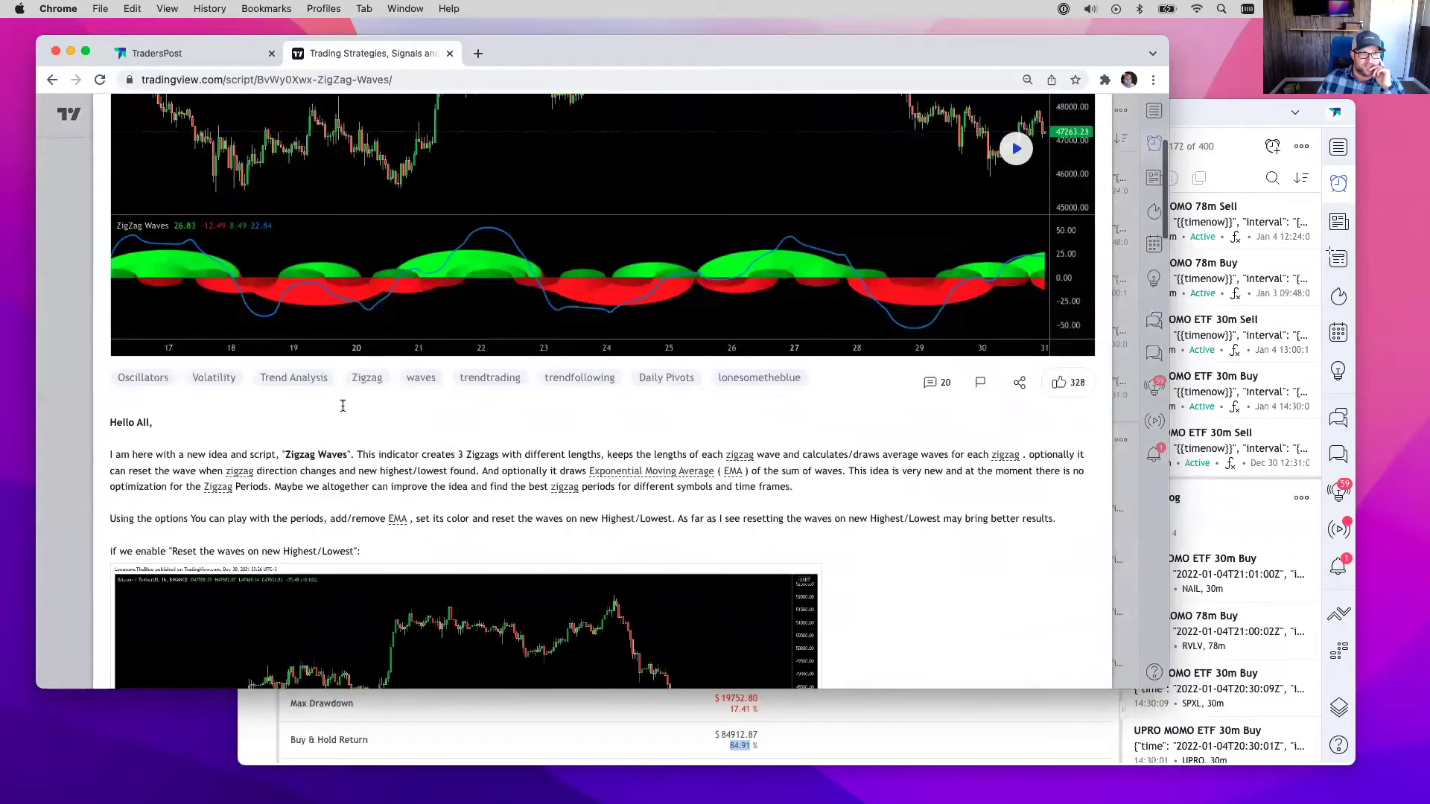
pyautogui.scroll(-12, 345, 423)
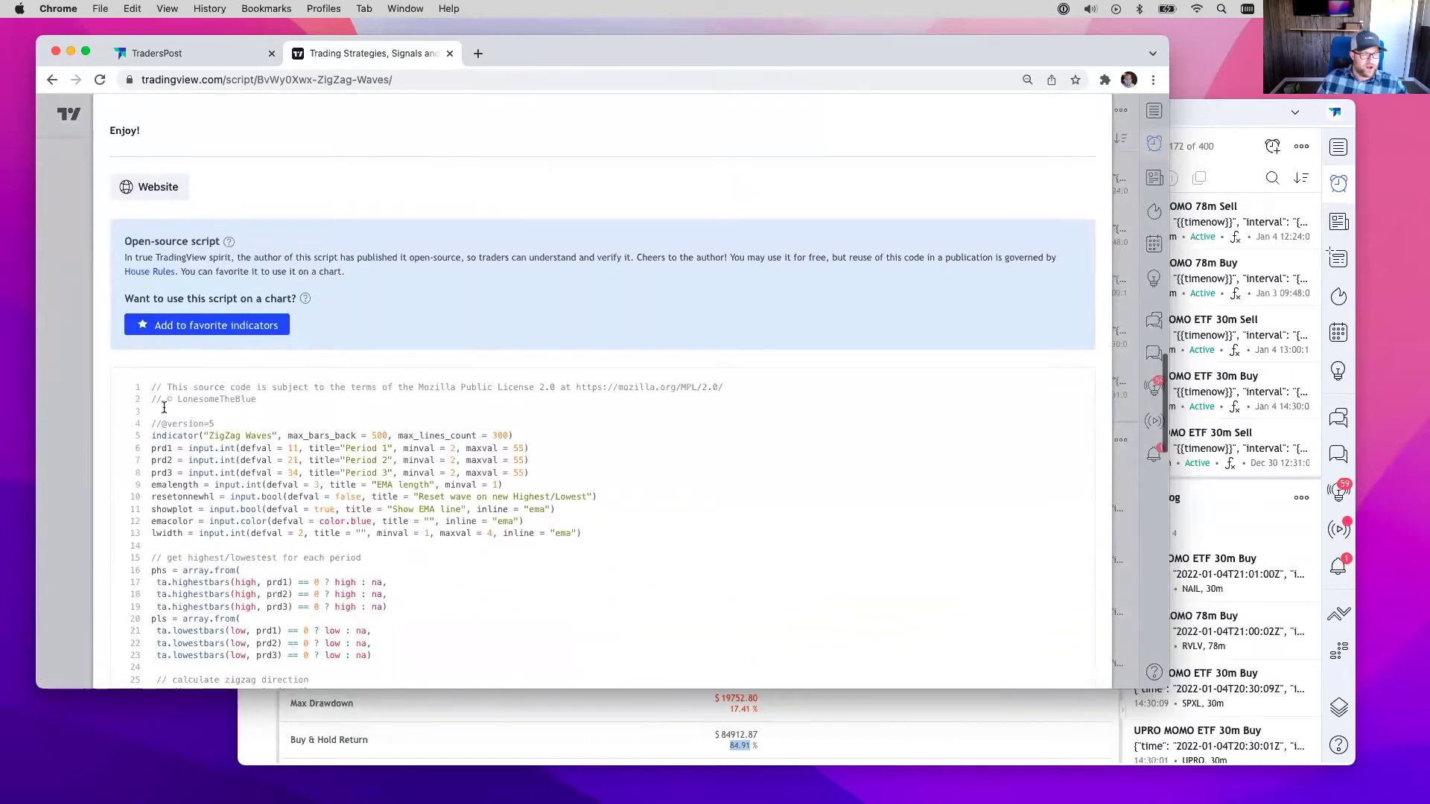
pyautogui.moveTo(153, 388); pyautogui.dragTo(385, 594)
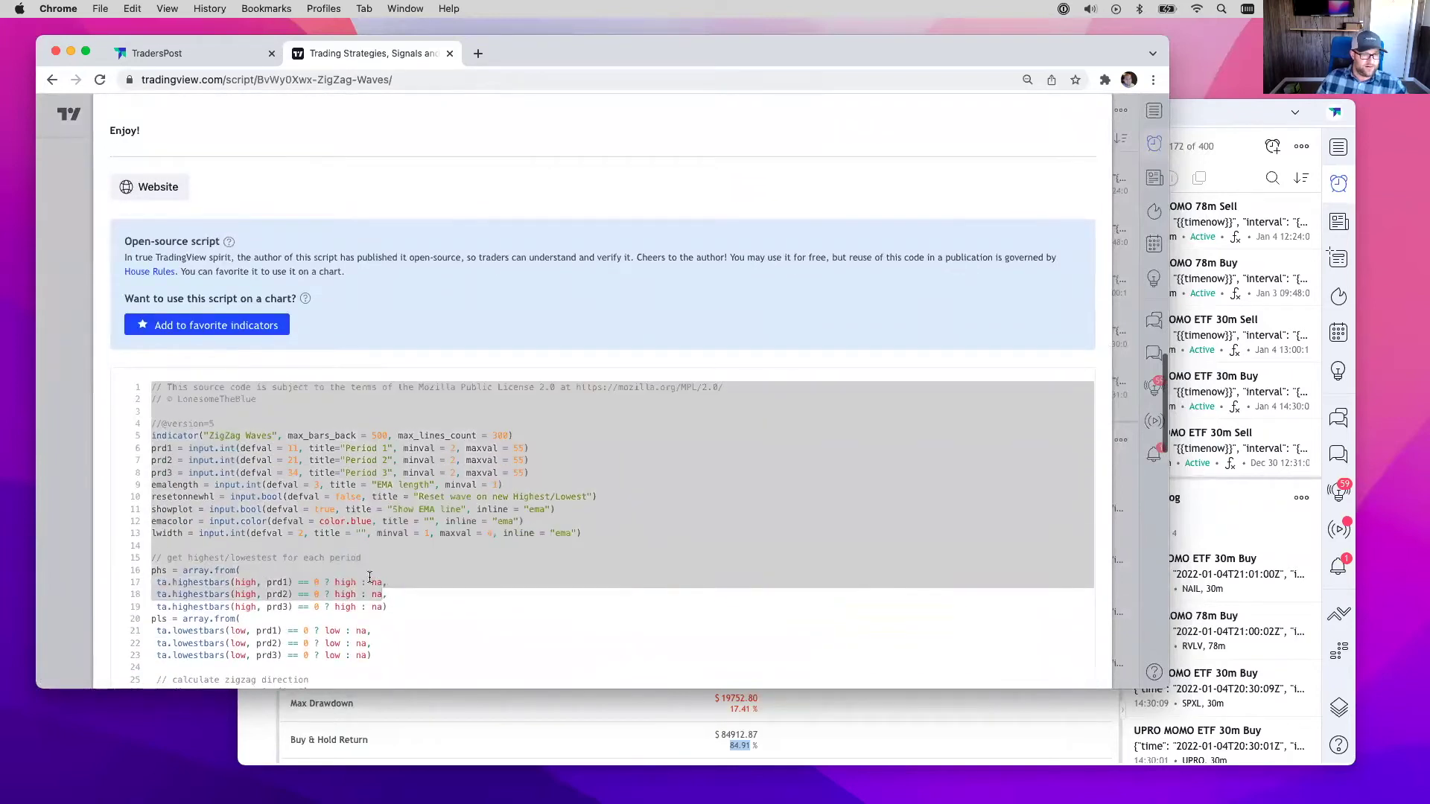
pyautogui.scroll(-5, 268, 580)
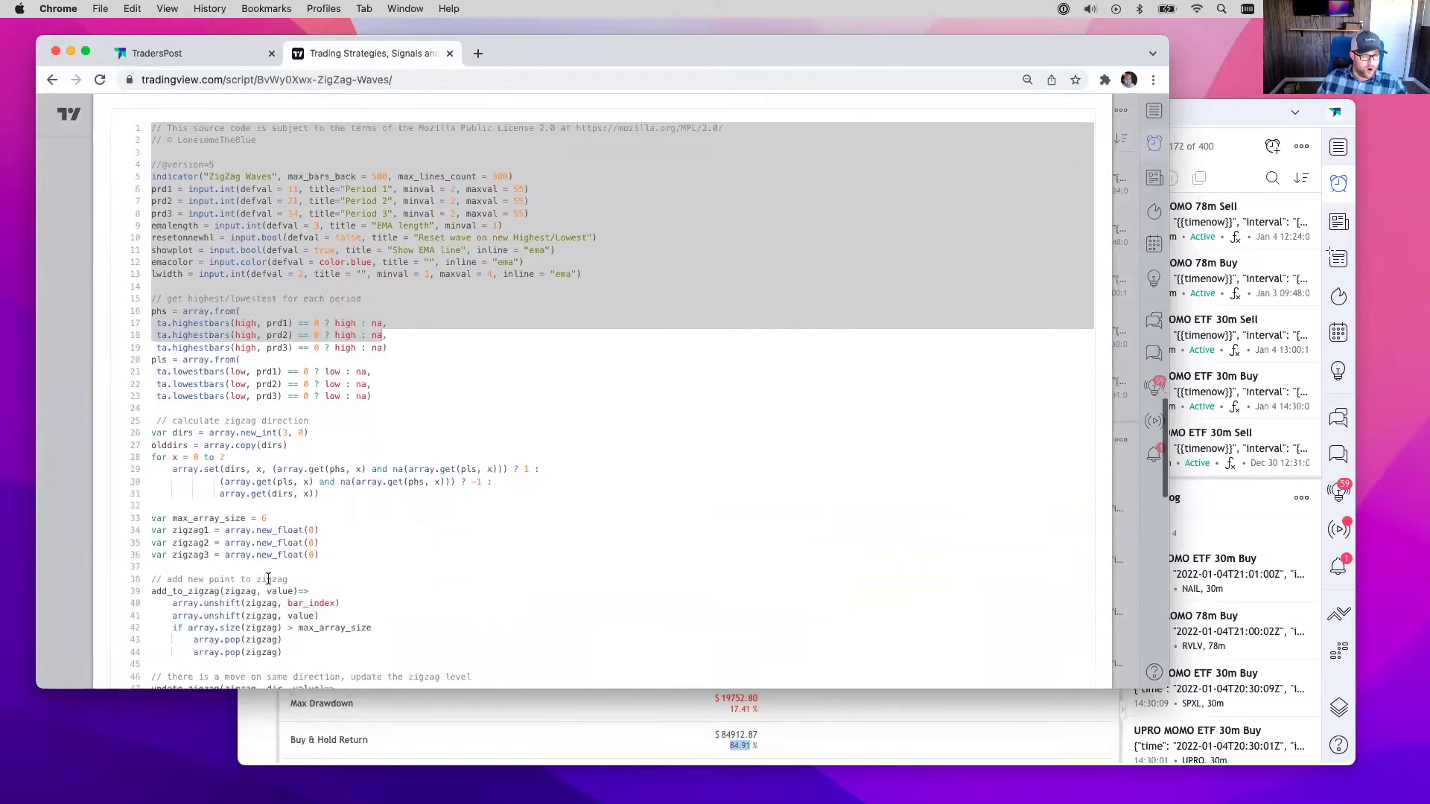
pyautogui.scroll(-8, 271, 580)
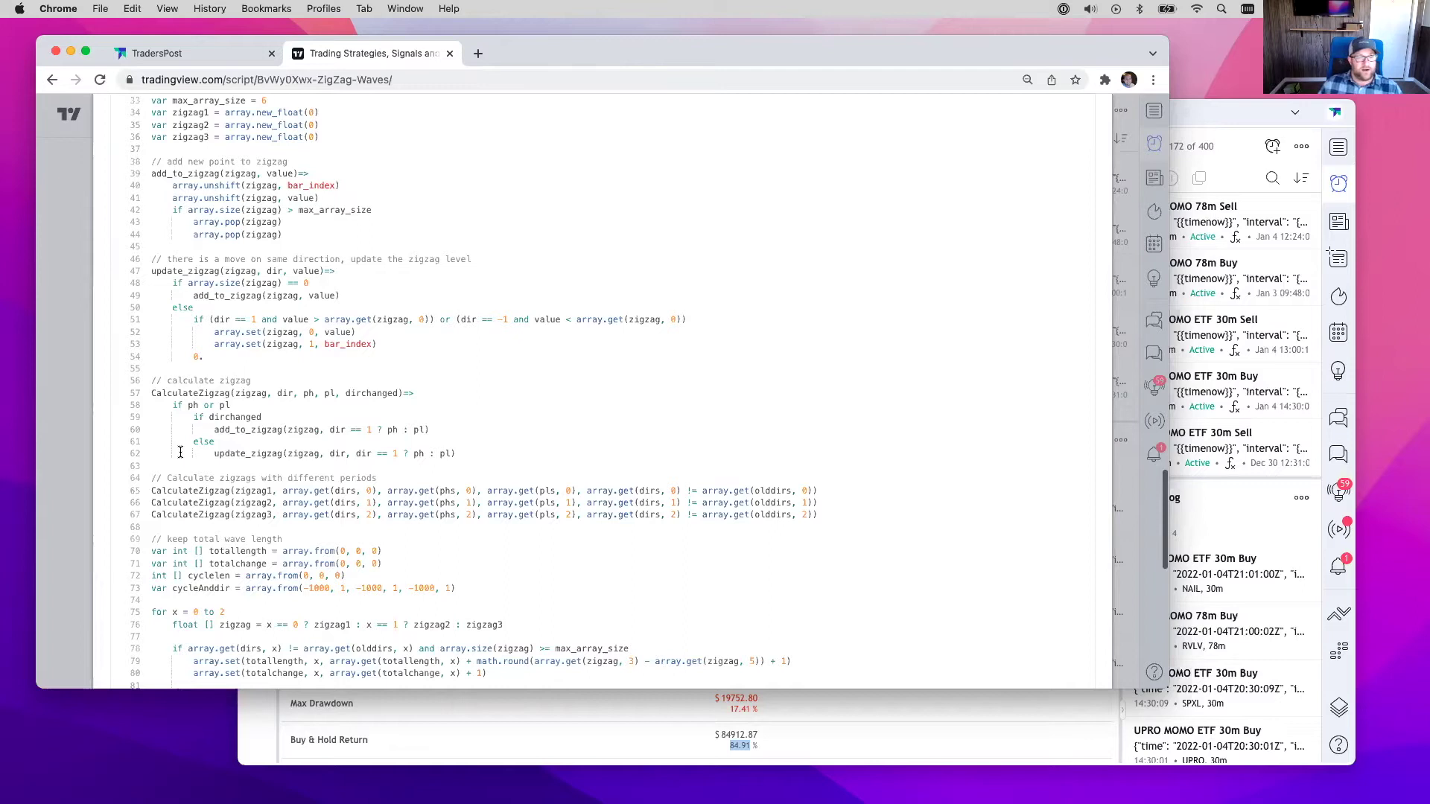
pyautogui.scroll(-10, 278, 510)
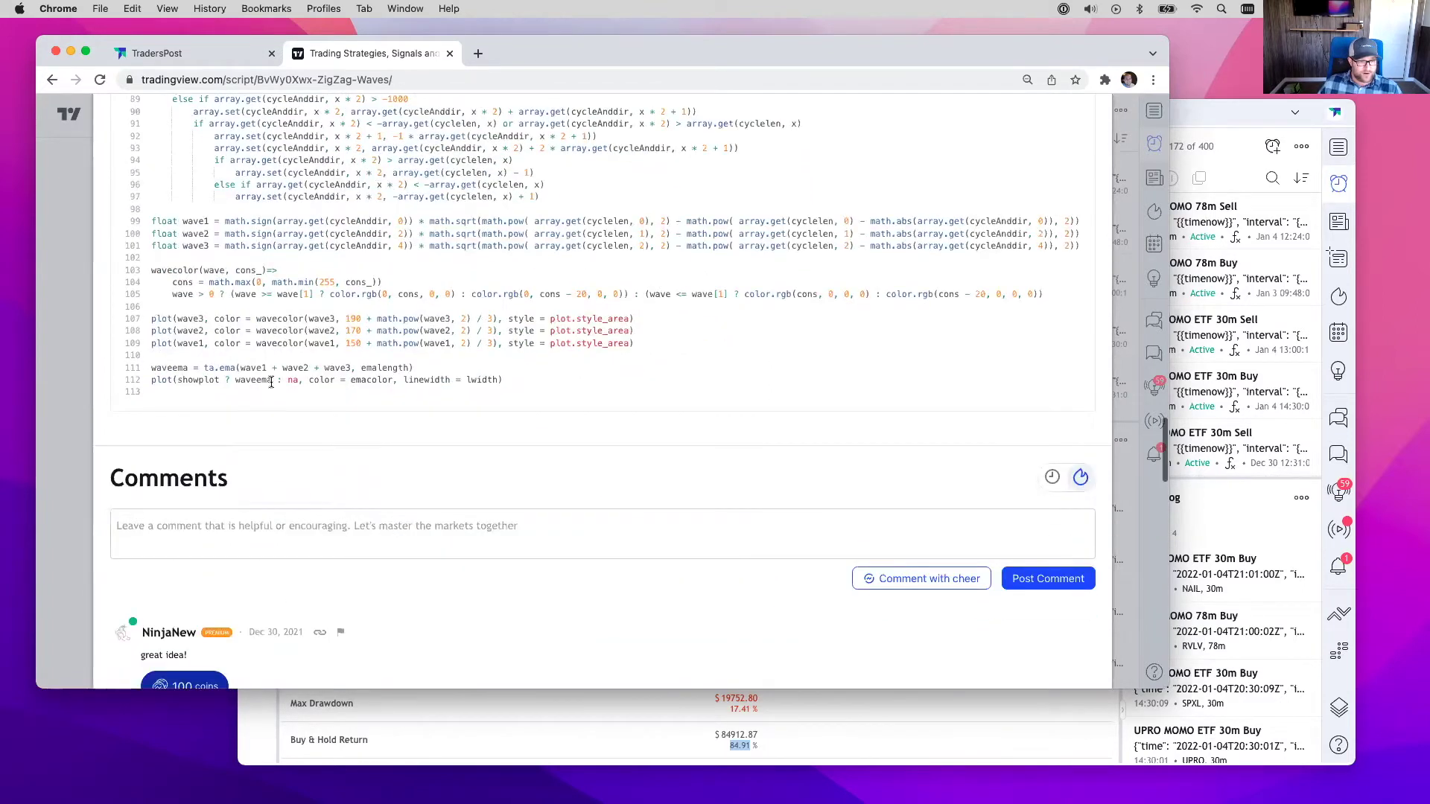
pyautogui.scroll(-3, 223, 633)
pyautogui.scroll(-4, 231, 638)
pyautogui.scroll(20, 231, 639)
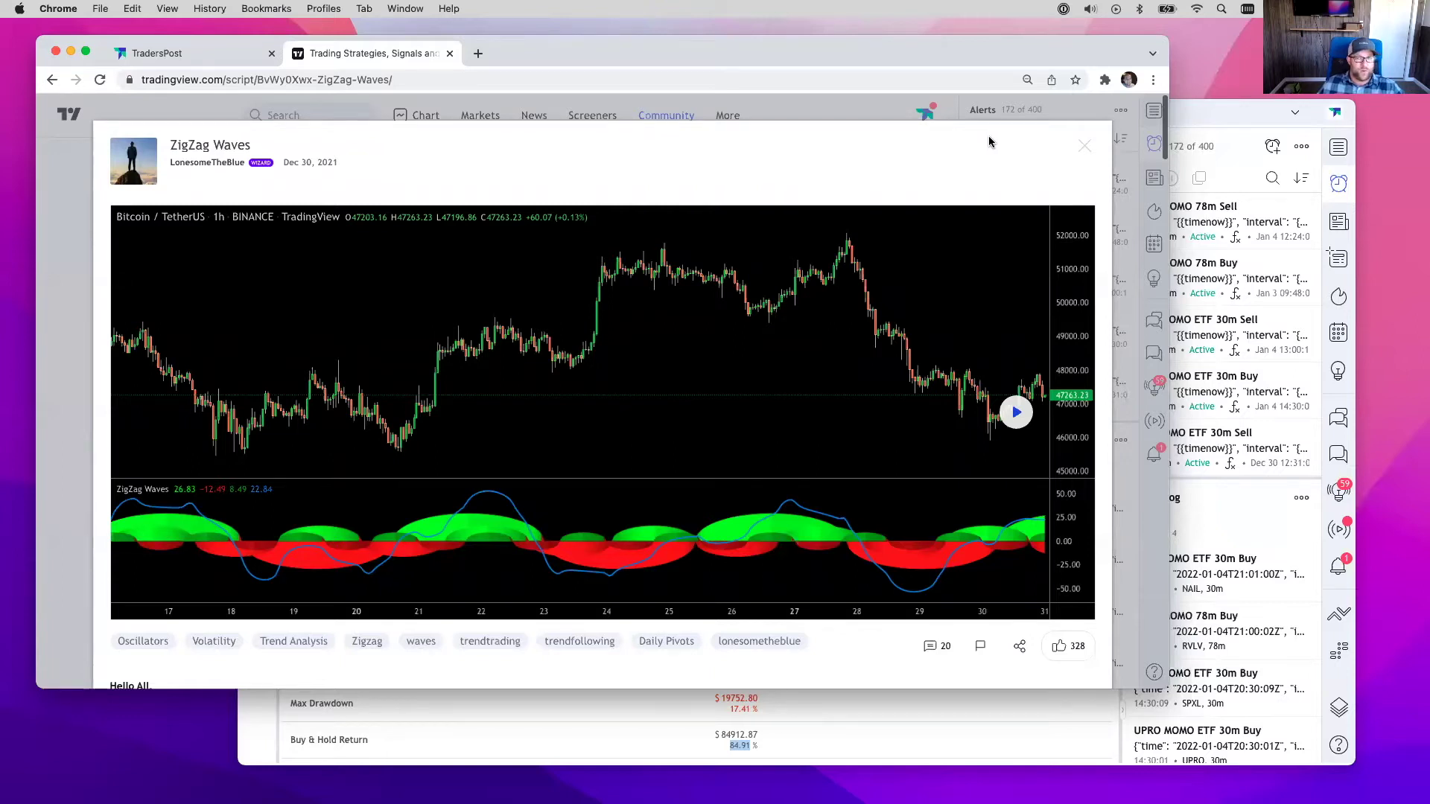
pyautogui.click(1082, 147)
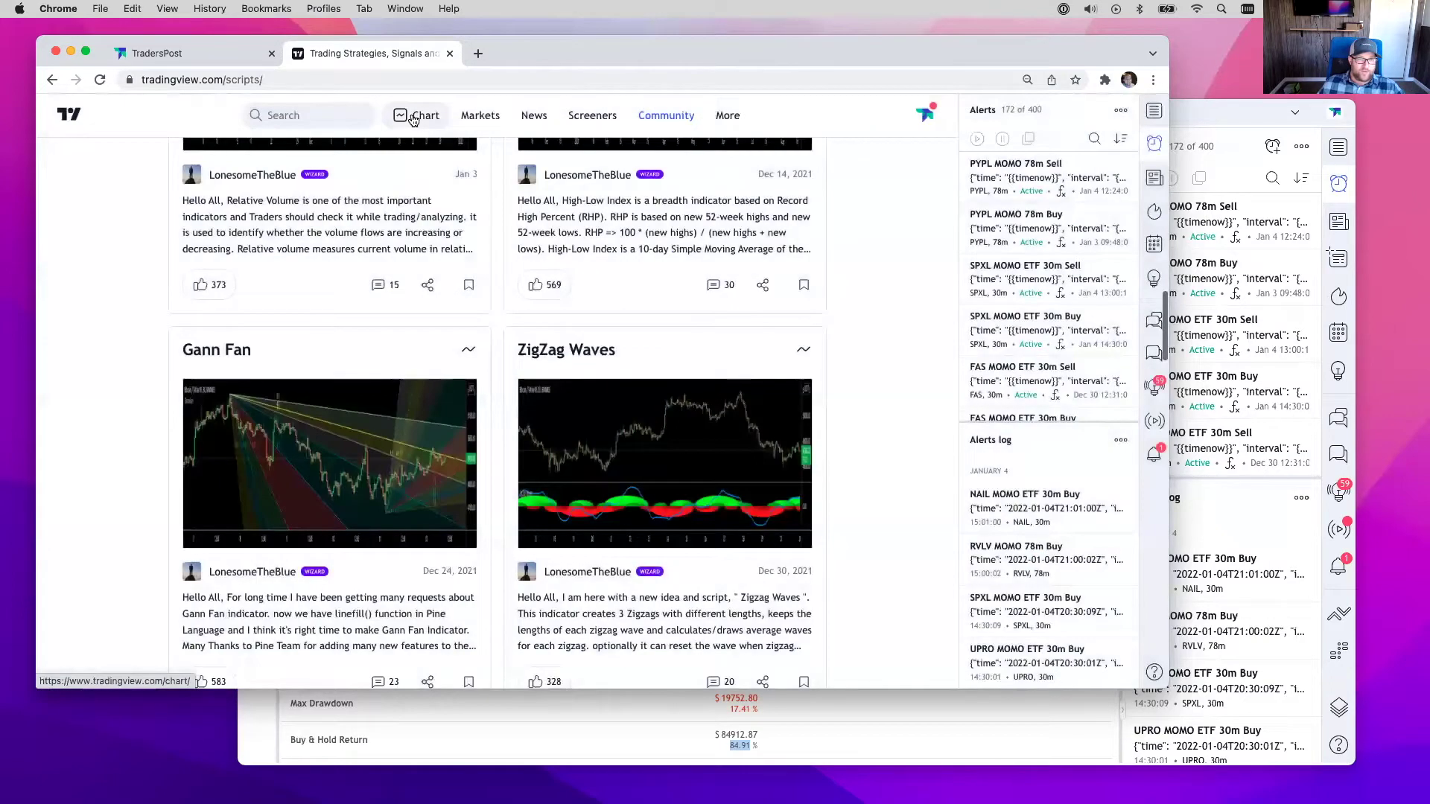
# Move the TradingView desktop app's window away from behind Chrome and enlarge the Chrome window to fill the screen
pyautogui.click(1206, 114)
pyautogui.press('ctrl+alt+super+Right')
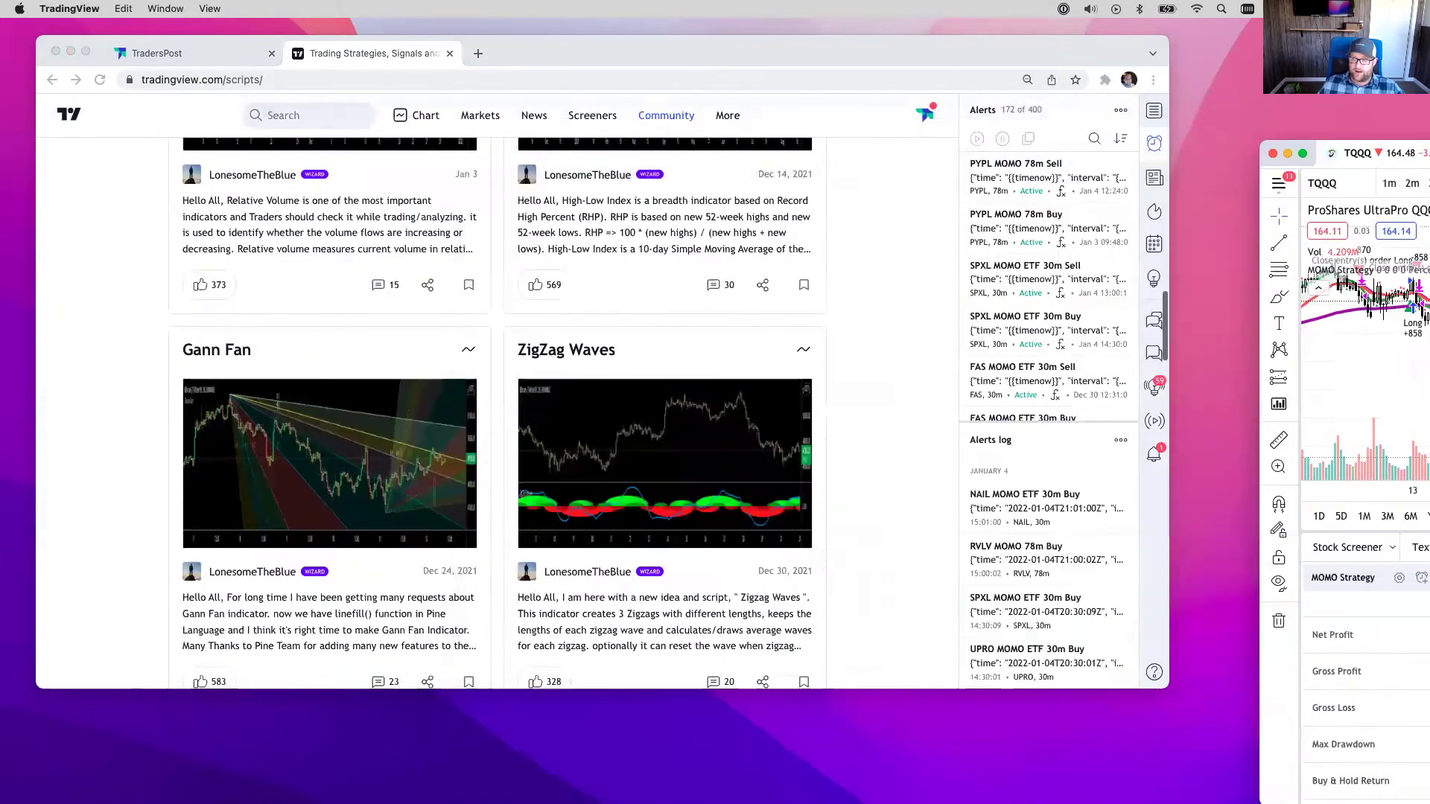
pyautogui.moveTo(710, 46); pyautogui.dragTo(829, 52)
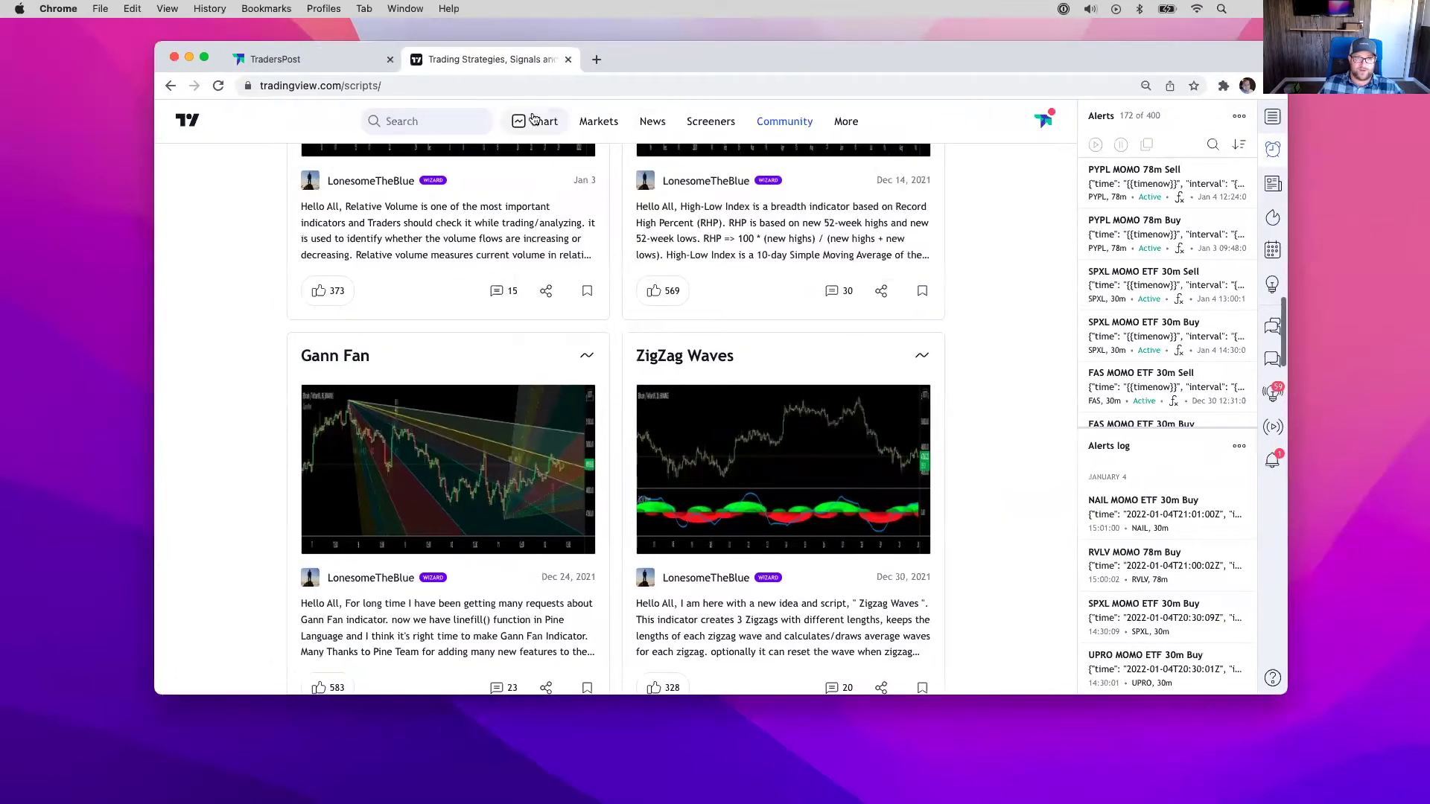
pyautogui.click(204, 58)
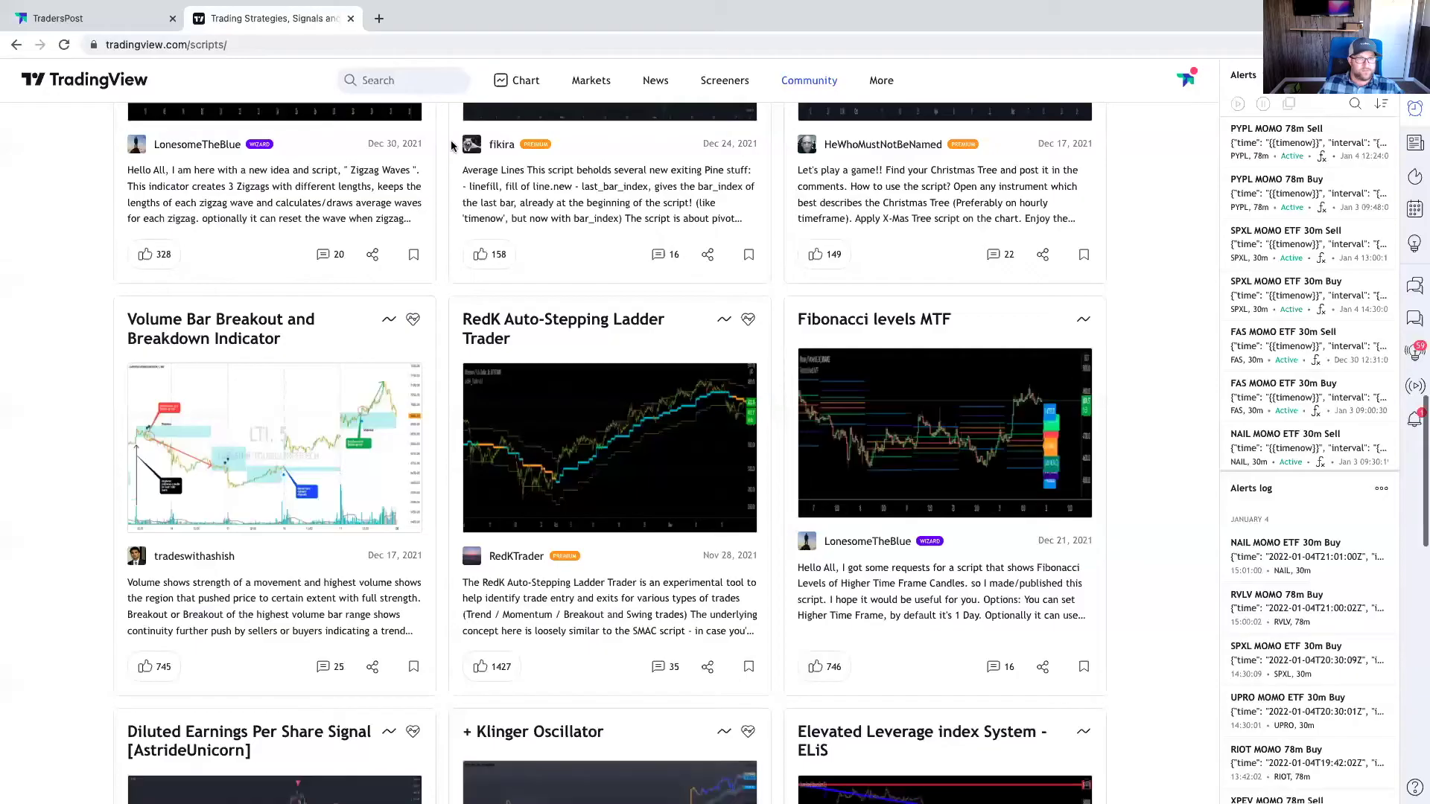
# Open the TQQQ chart in the browser and show the MOMO Strategy's source code in a taller editor pane
pyautogui.scroll(2, 451, 145)
pyautogui.click(518, 84)
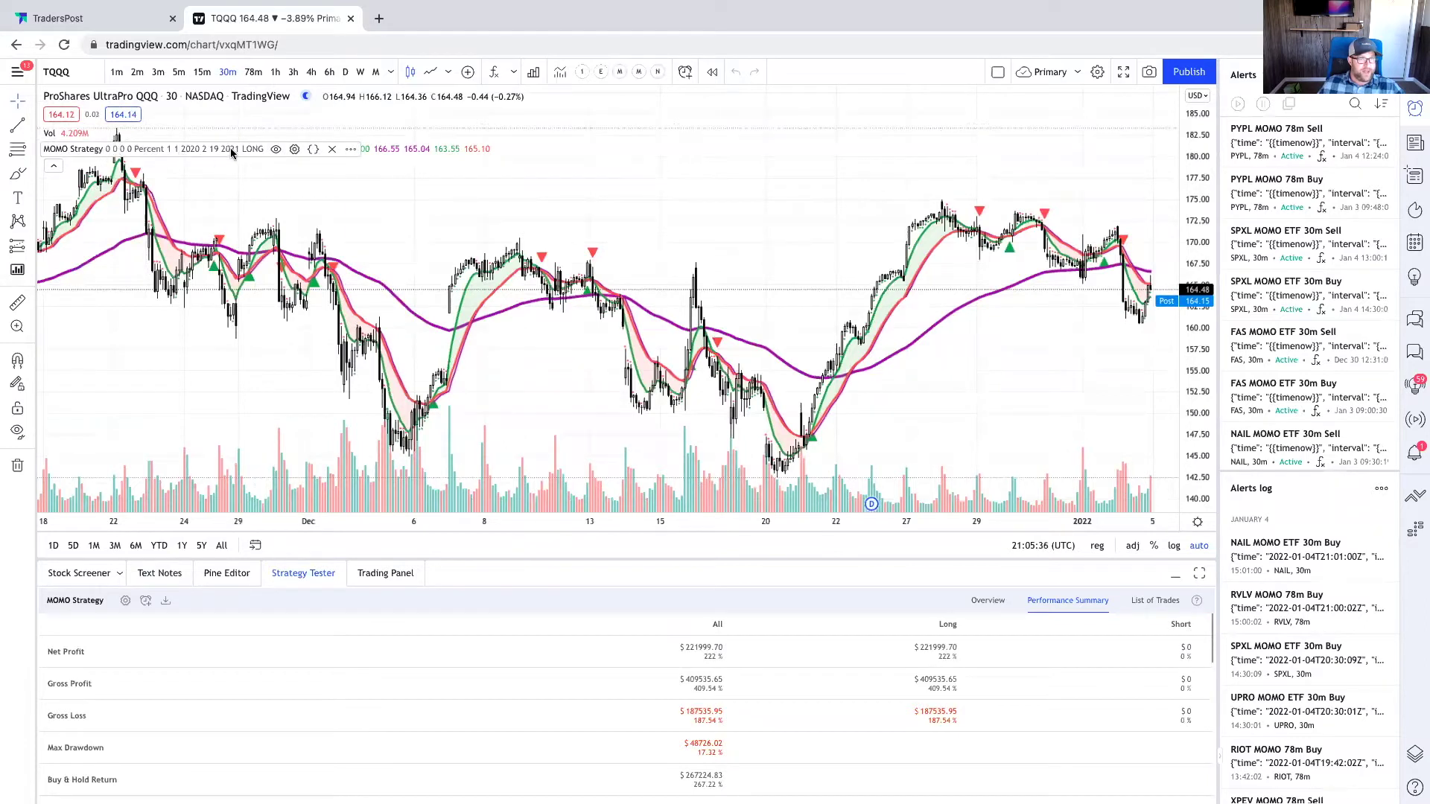
pyautogui.click(312, 149)
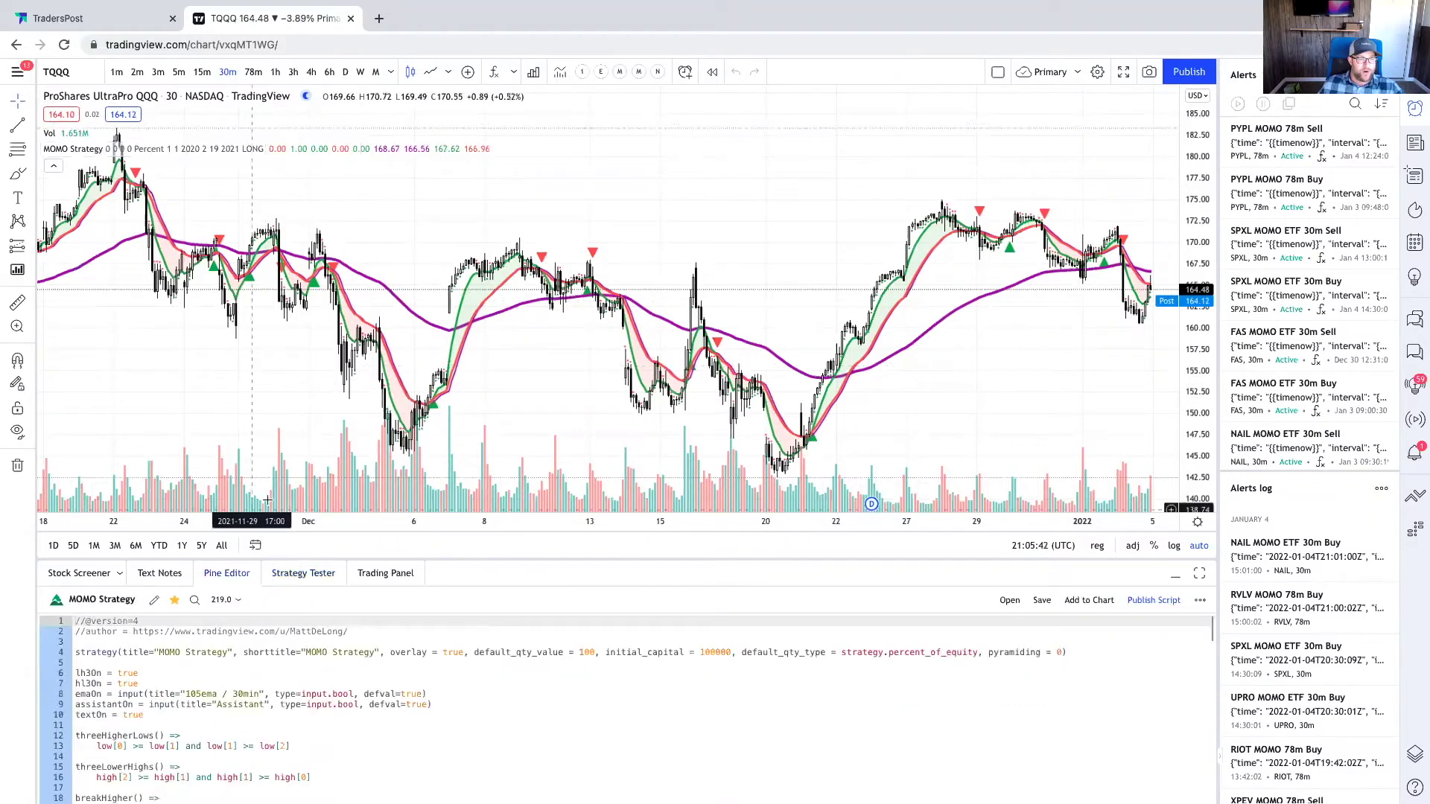
pyautogui.moveTo(458, 559); pyautogui.dragTo(421, 390)
pyautogui.scroll(-20, 163, 640)
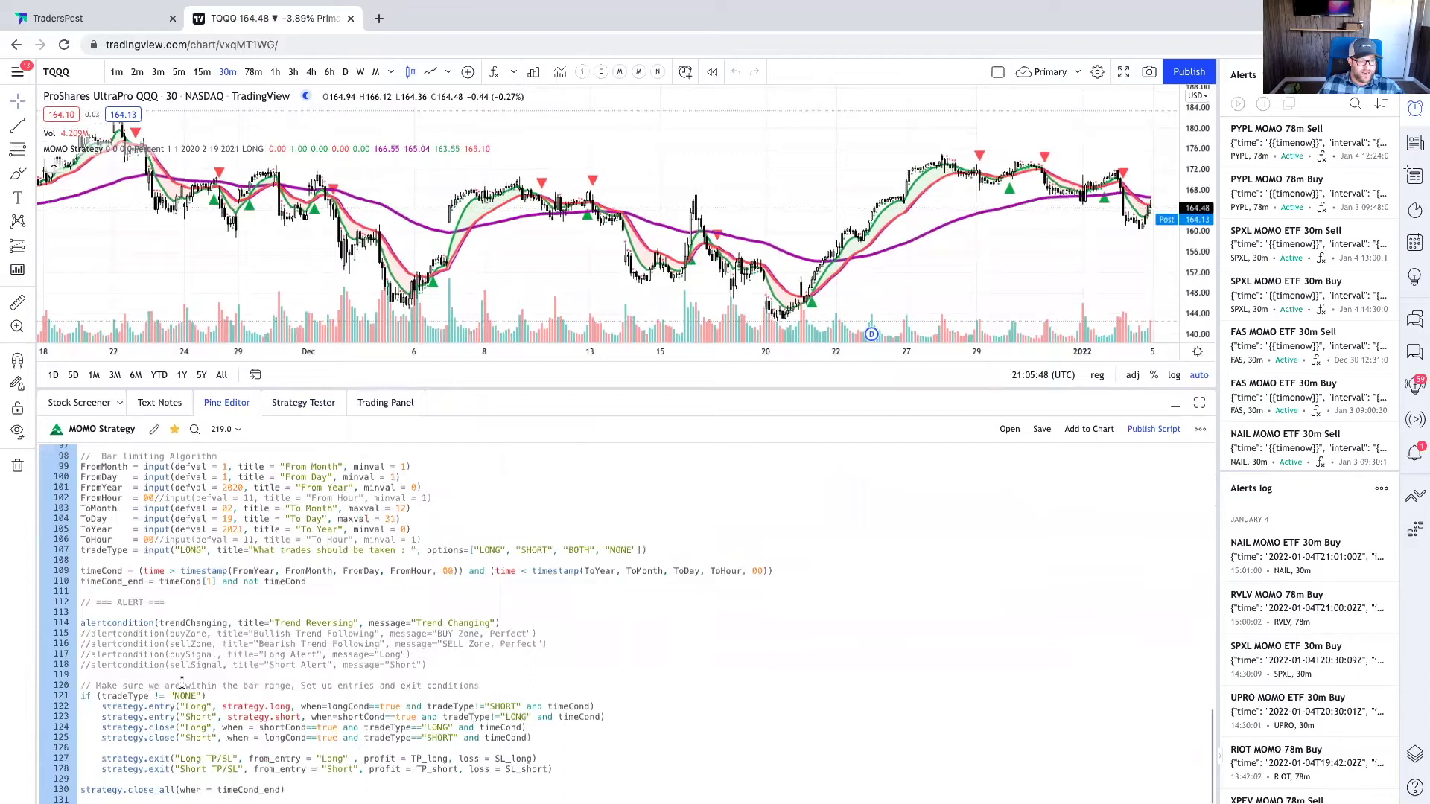
pyautogui.scroll(20, 182, 682)
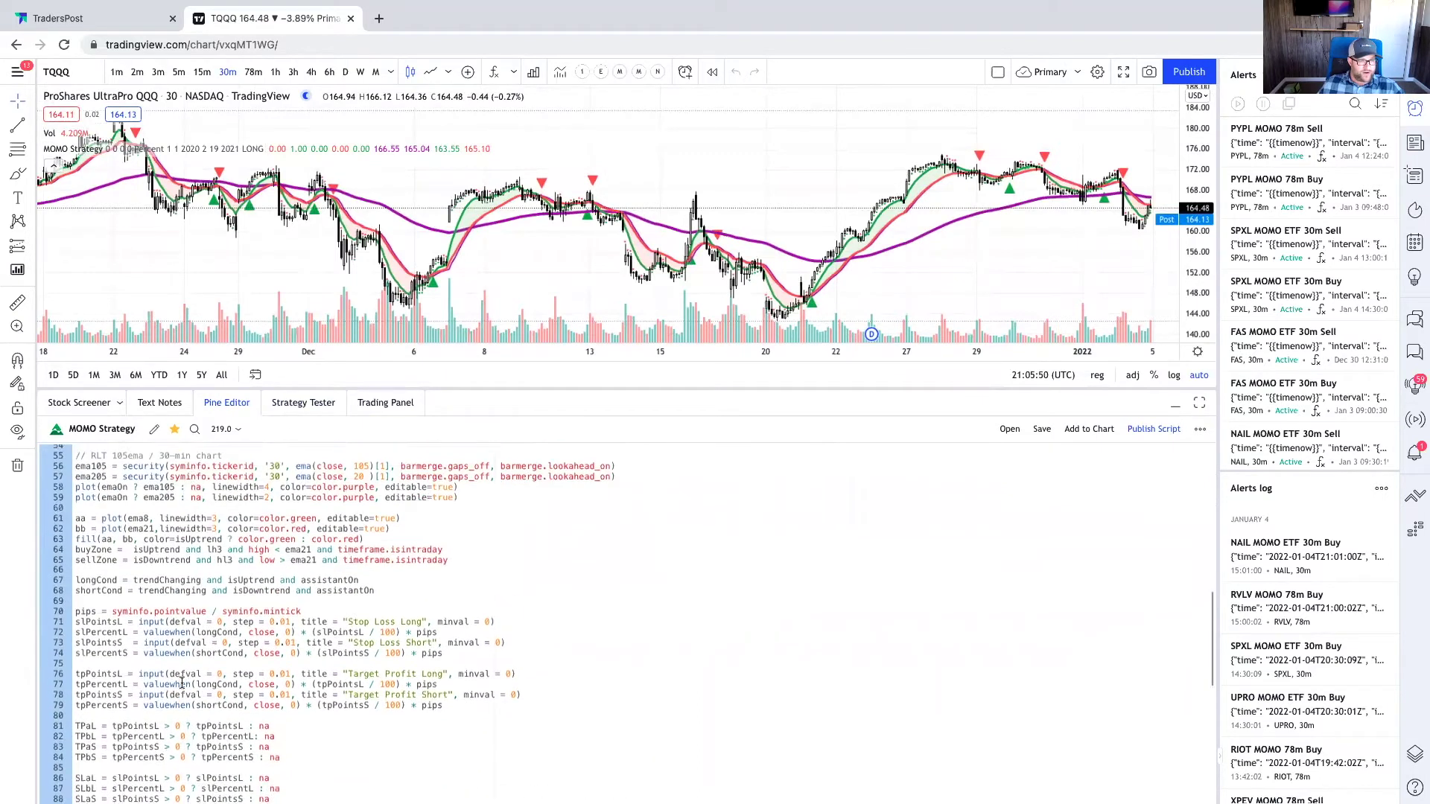
pyautogui.scroll(-20, 182, 683)
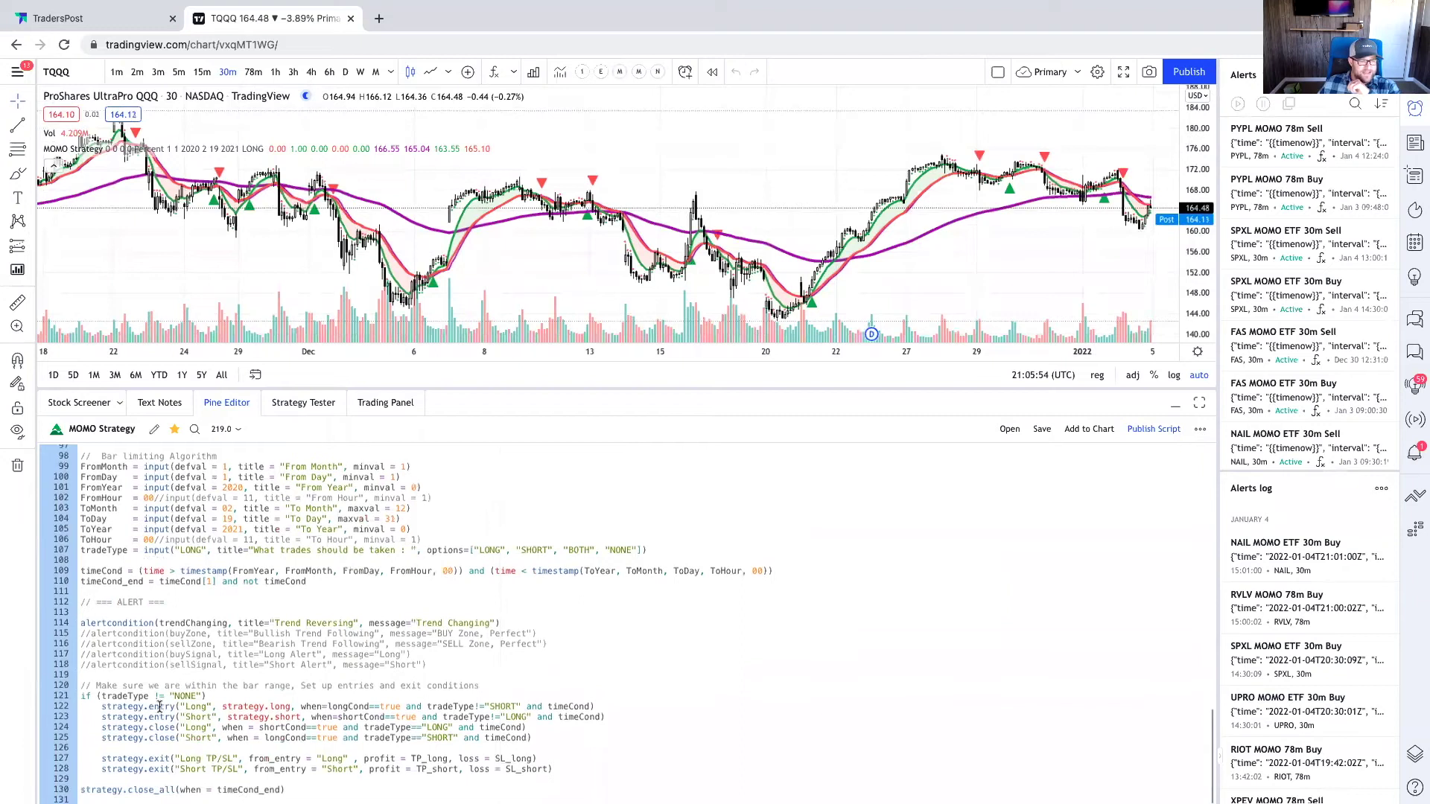
# Examine the strategy.entry, strategy.close, strategy.exit and strategy.close_all calls at the end of the MOMO Strategy code
pyautogui.click(102, 706)
pyautogui.moveTo(171, 706)
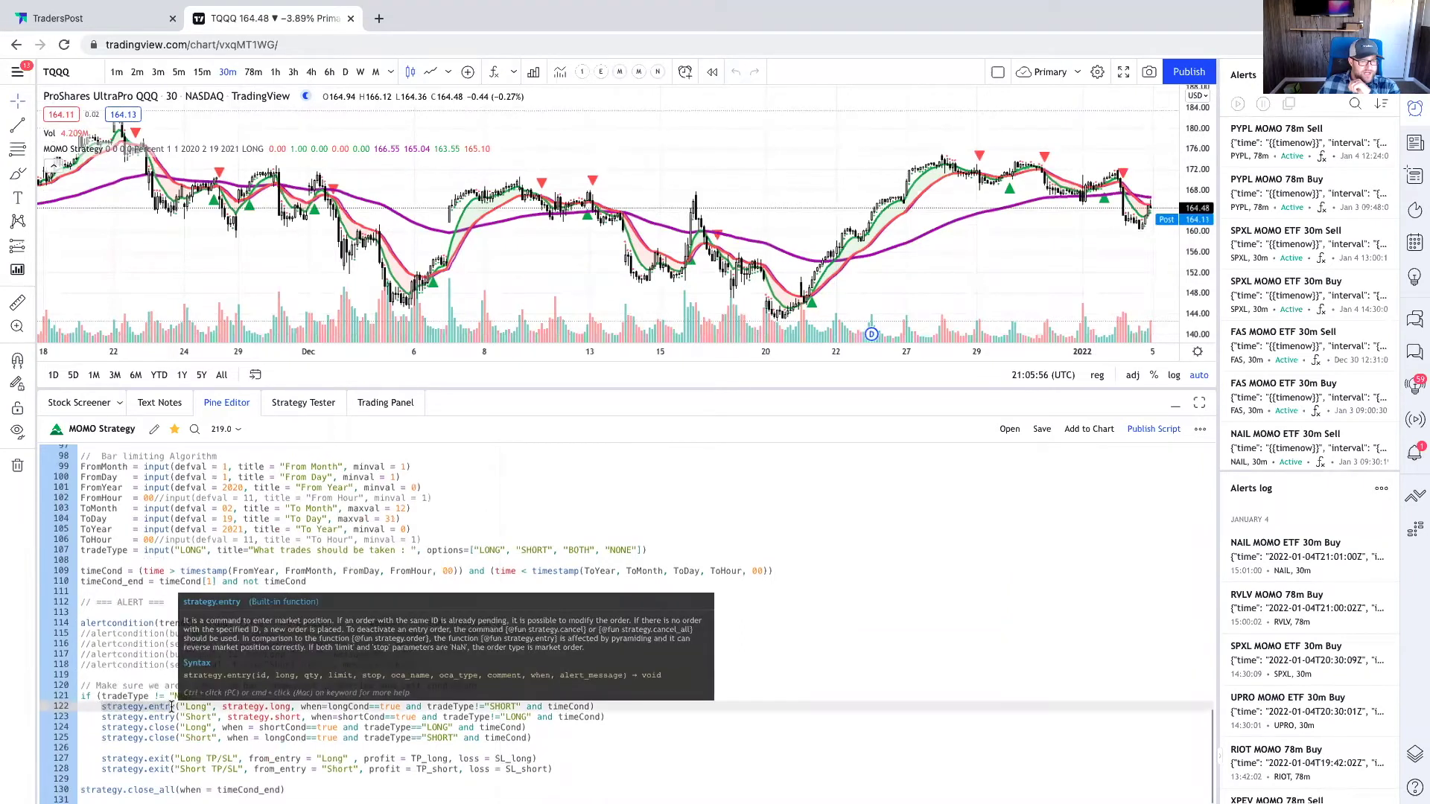
pyautogui.click(102, 727)
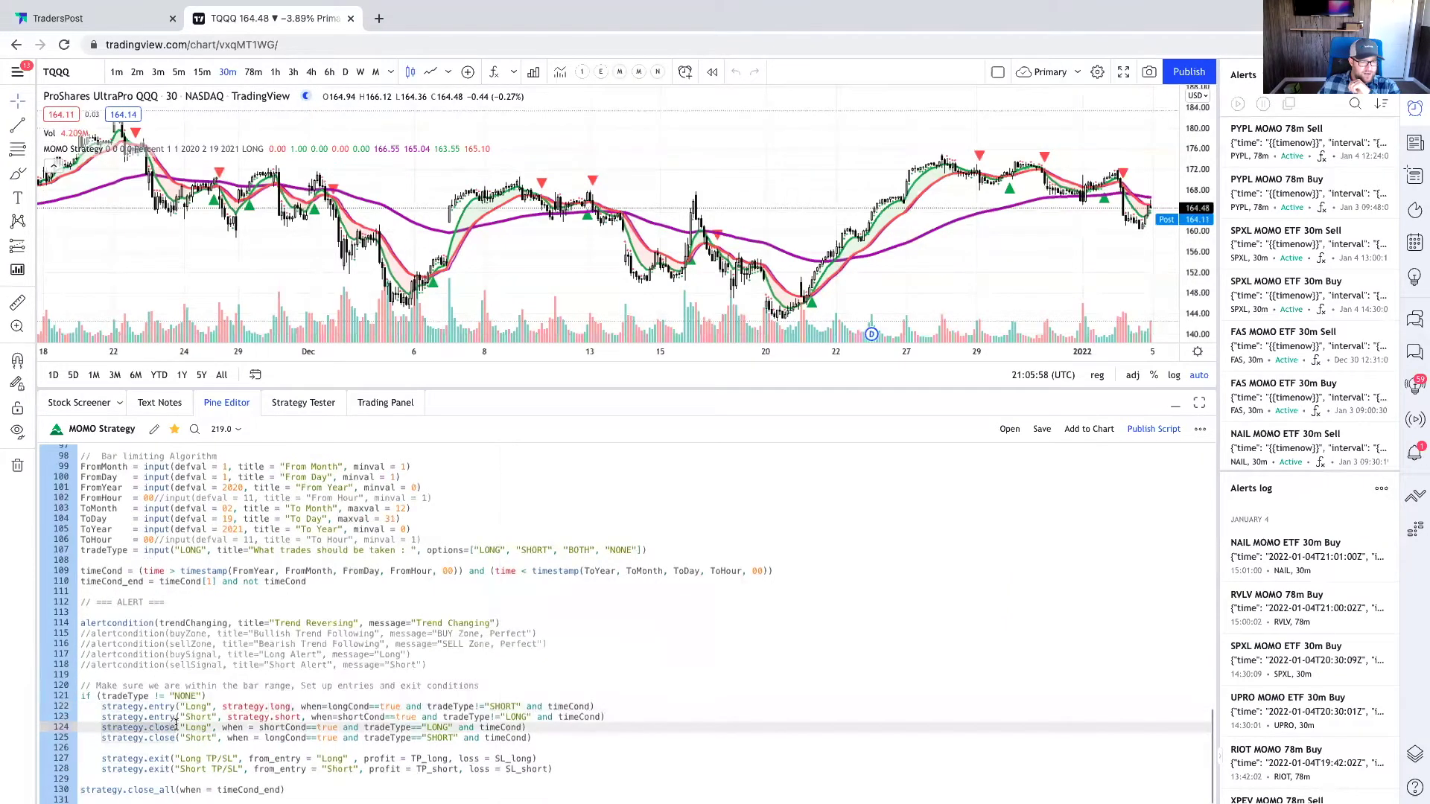
pyautogui.click(105, 759)
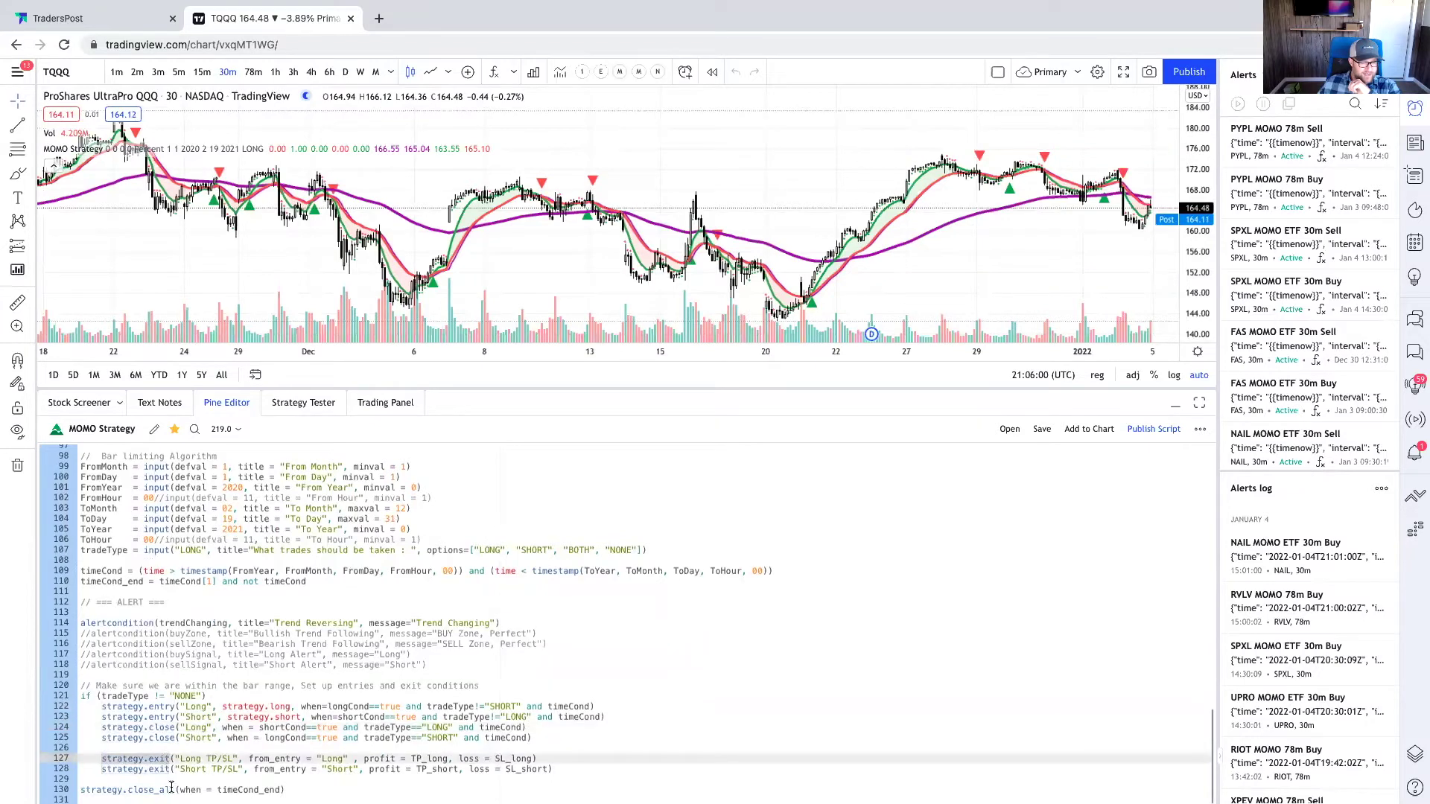
pyautogui.click(103, 787)
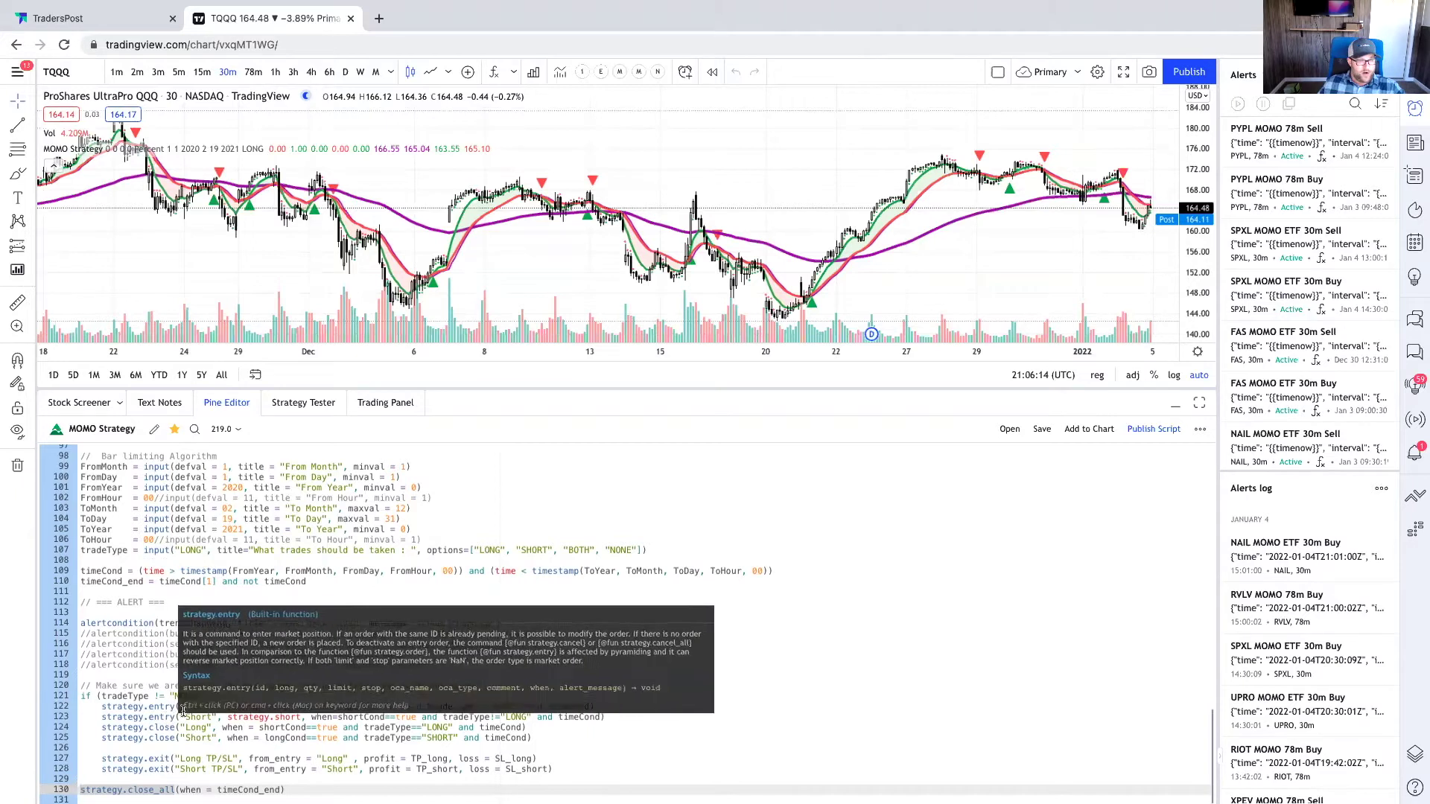
# Show the MOMO Strategy's backtest results as a list of trades and look through the first entries and exits
pyautogui.click(297, 405)
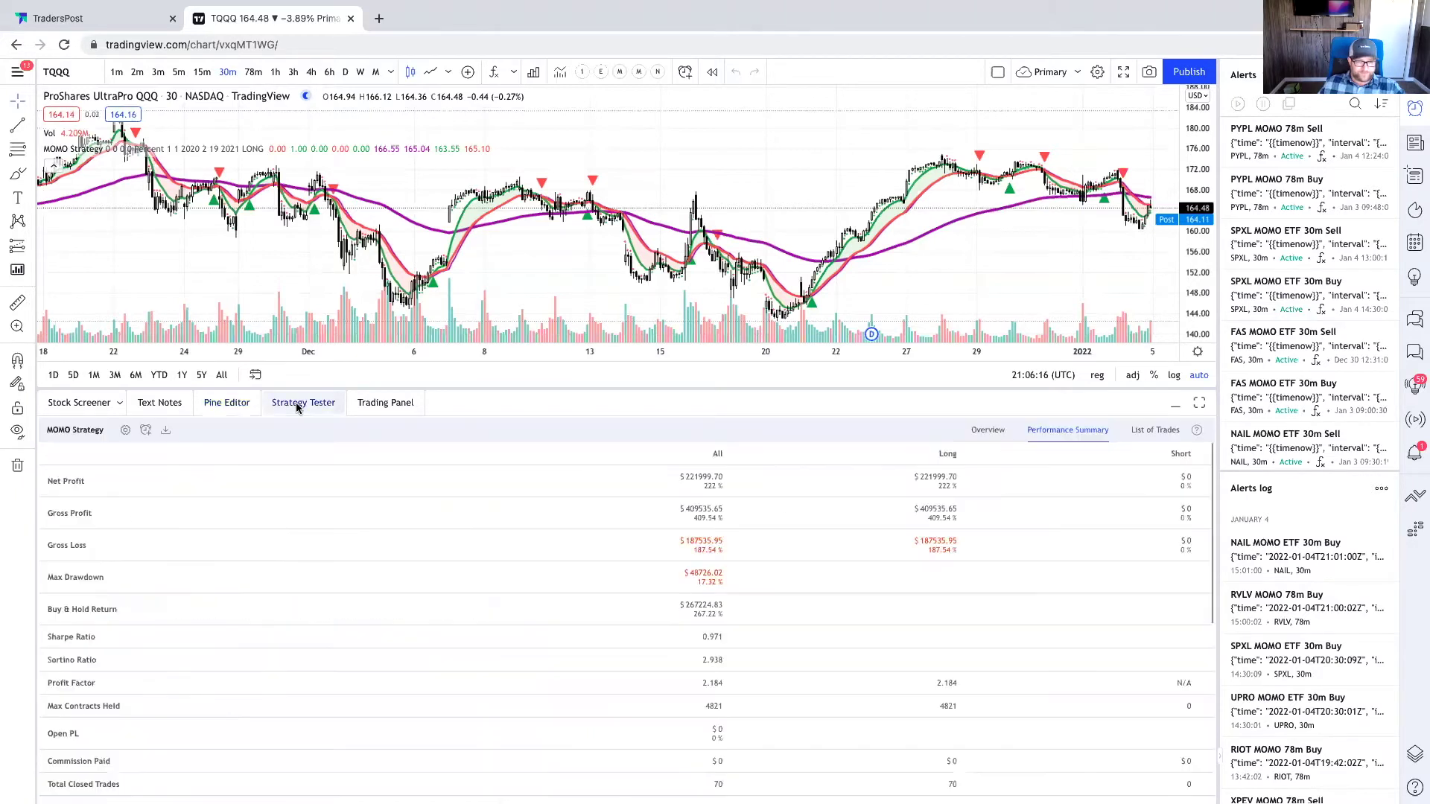
pyautogui.click(1145, 432)
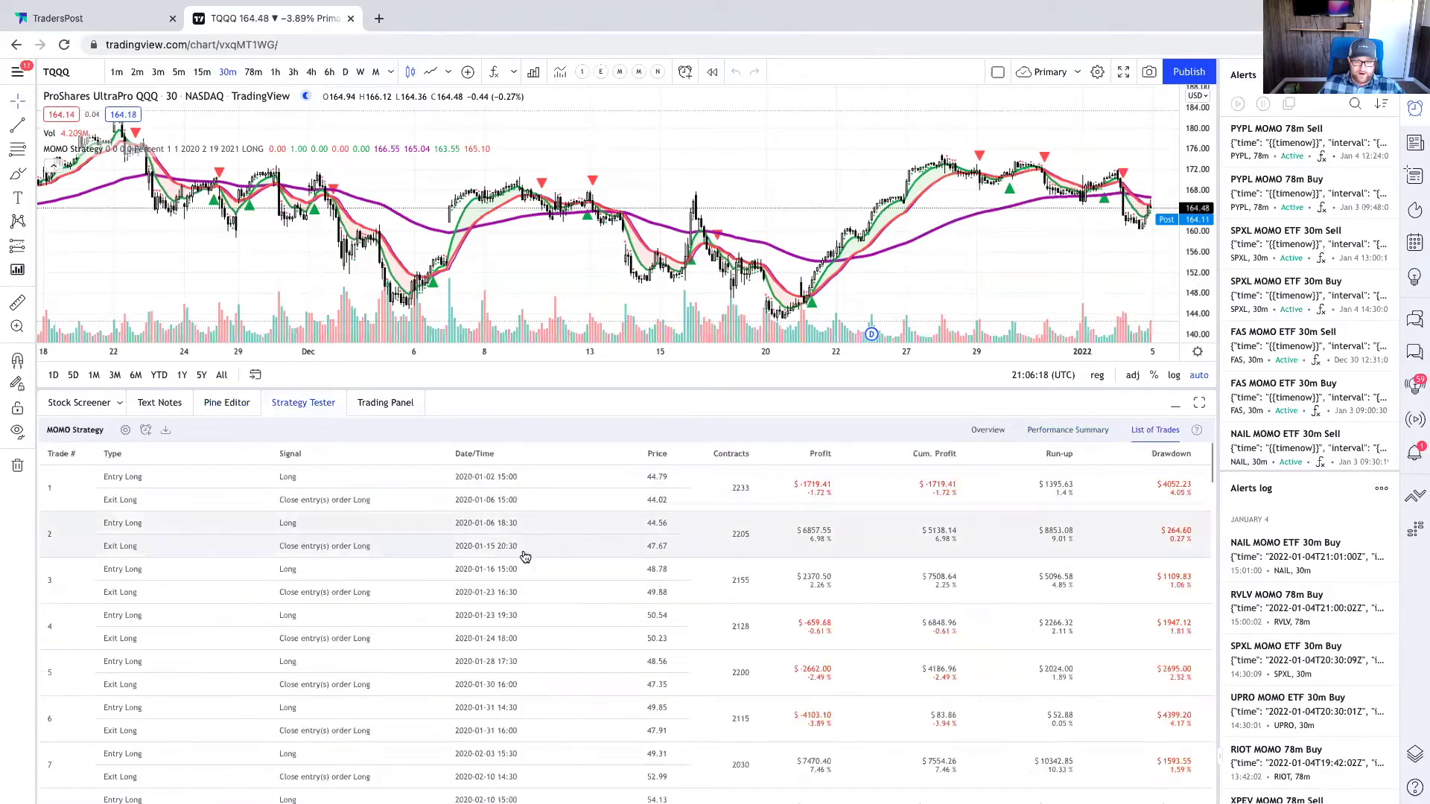
pyautogui.scroll(-4, 528, 573)
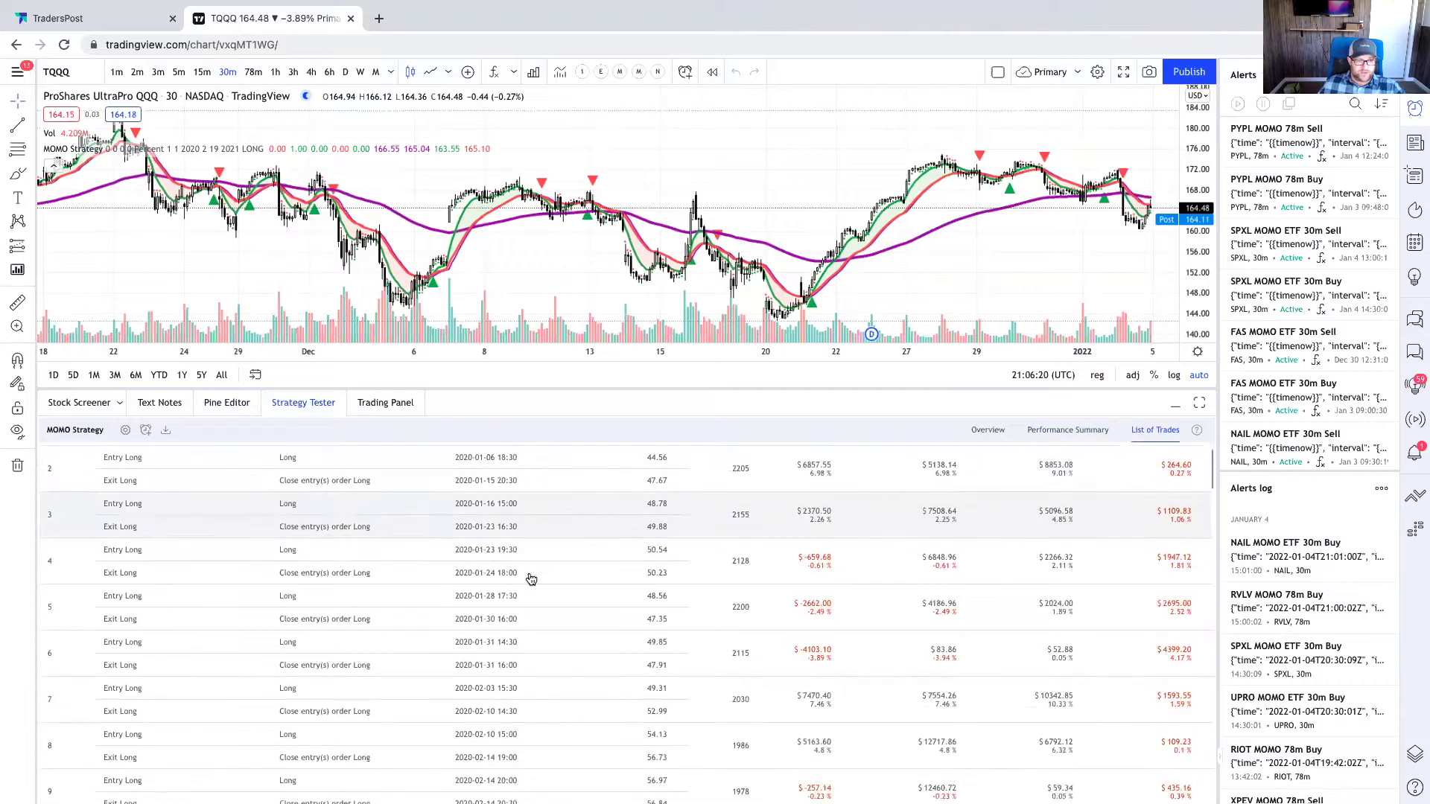
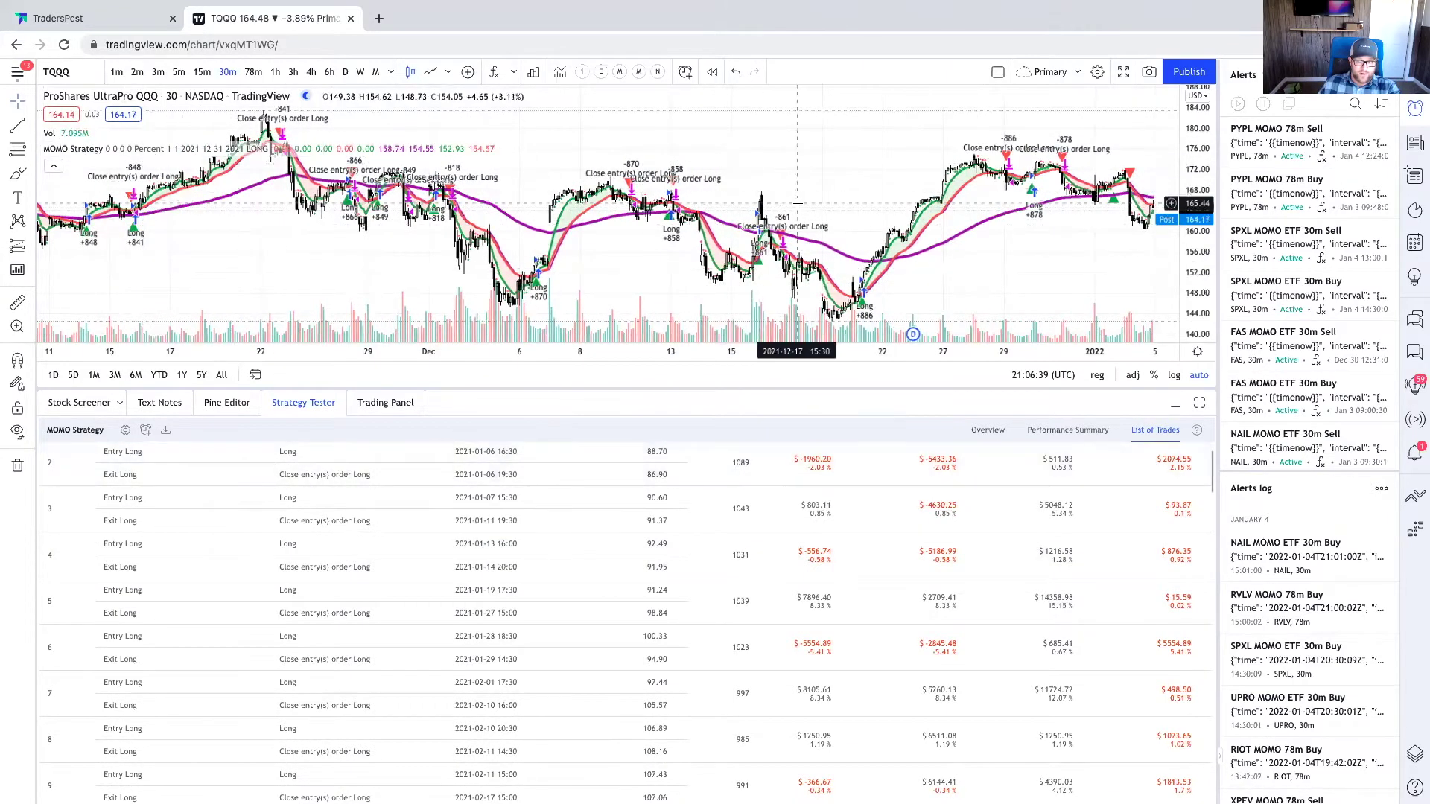
# Examine the strategy's long entry and close markers on the TQQQ chart around early January 2021
pyautogui.moveTo(433, 233); pyautogui.dragTo(685, 233)
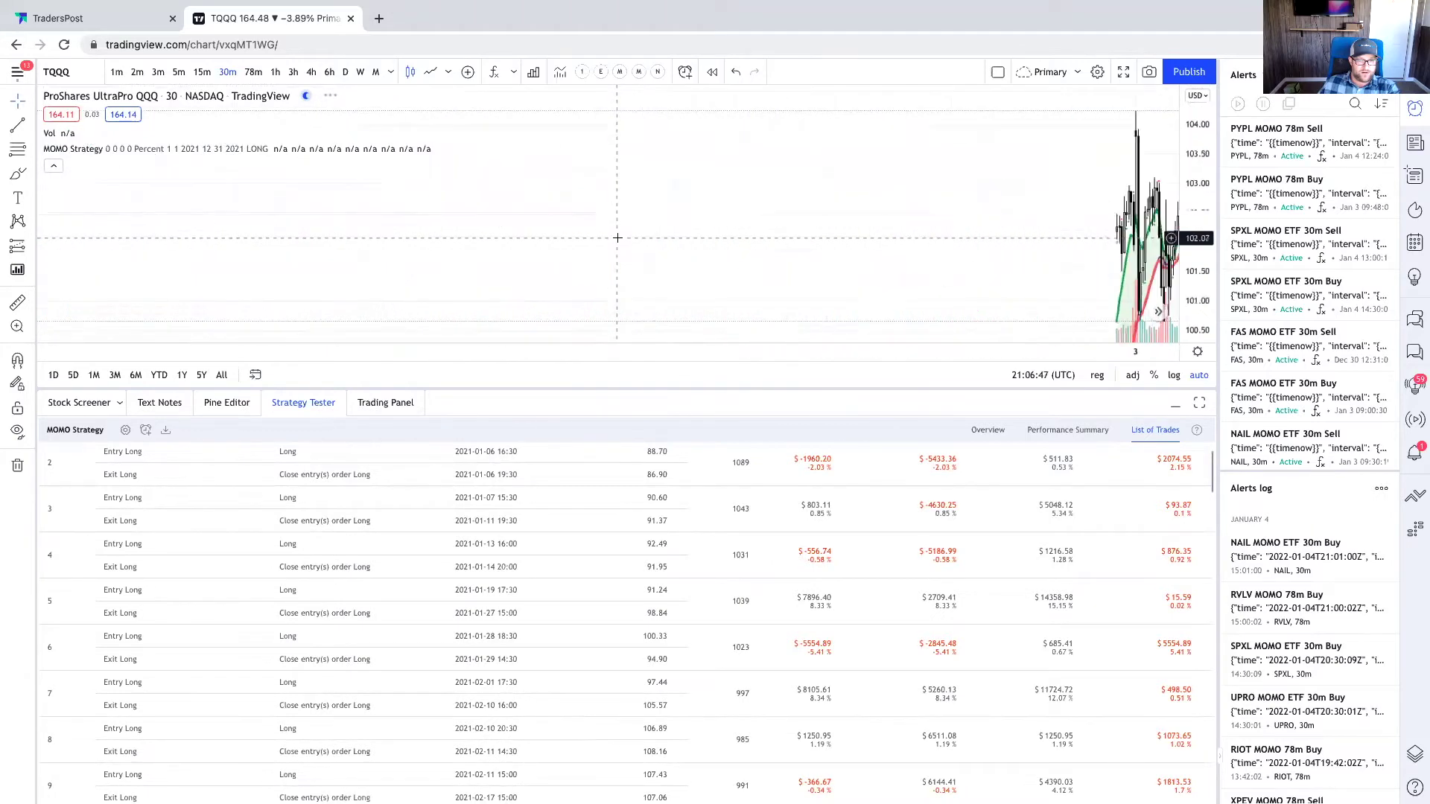
pyautogui.hscroll(5, 617, 238)
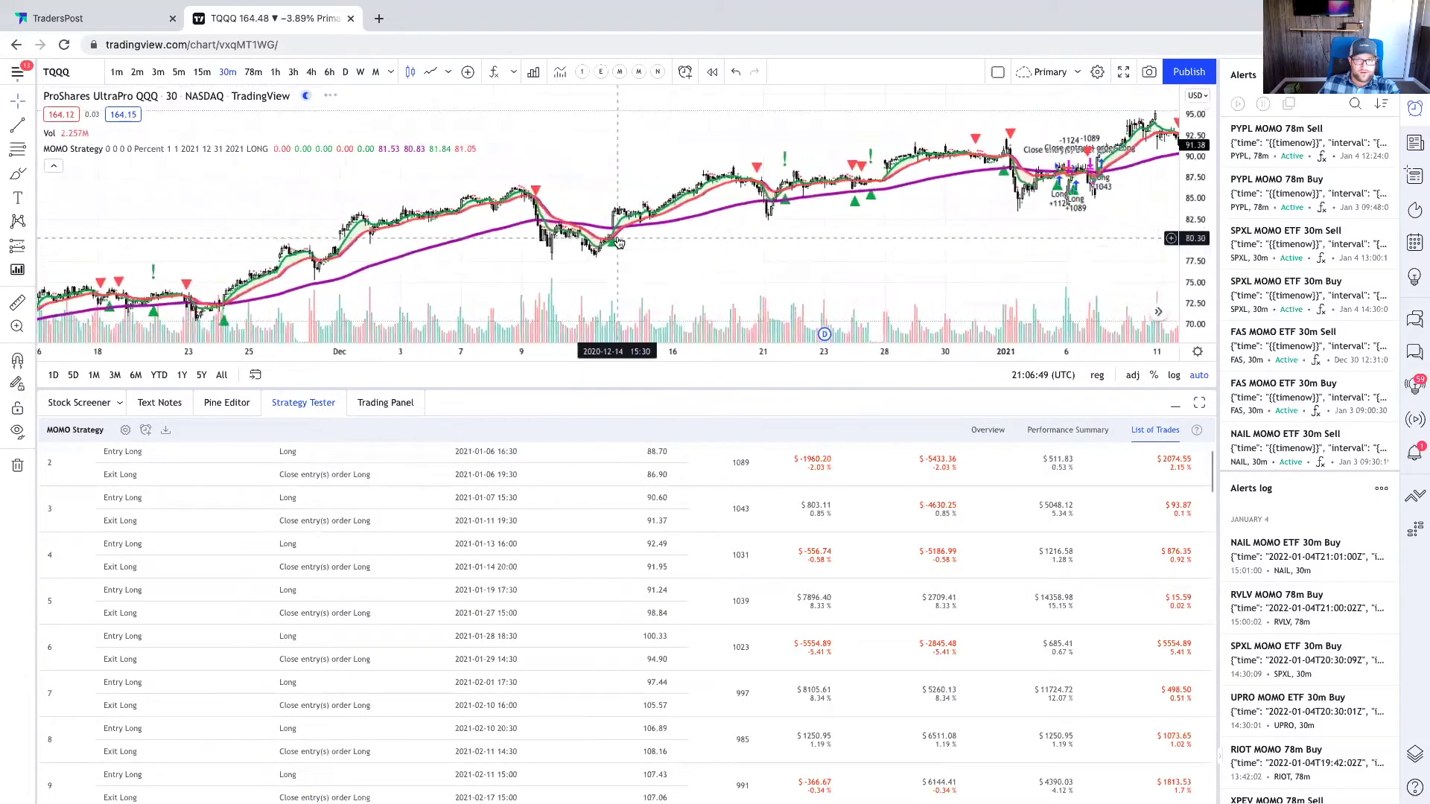
pyautogui.hscroll(5, 618, 238)
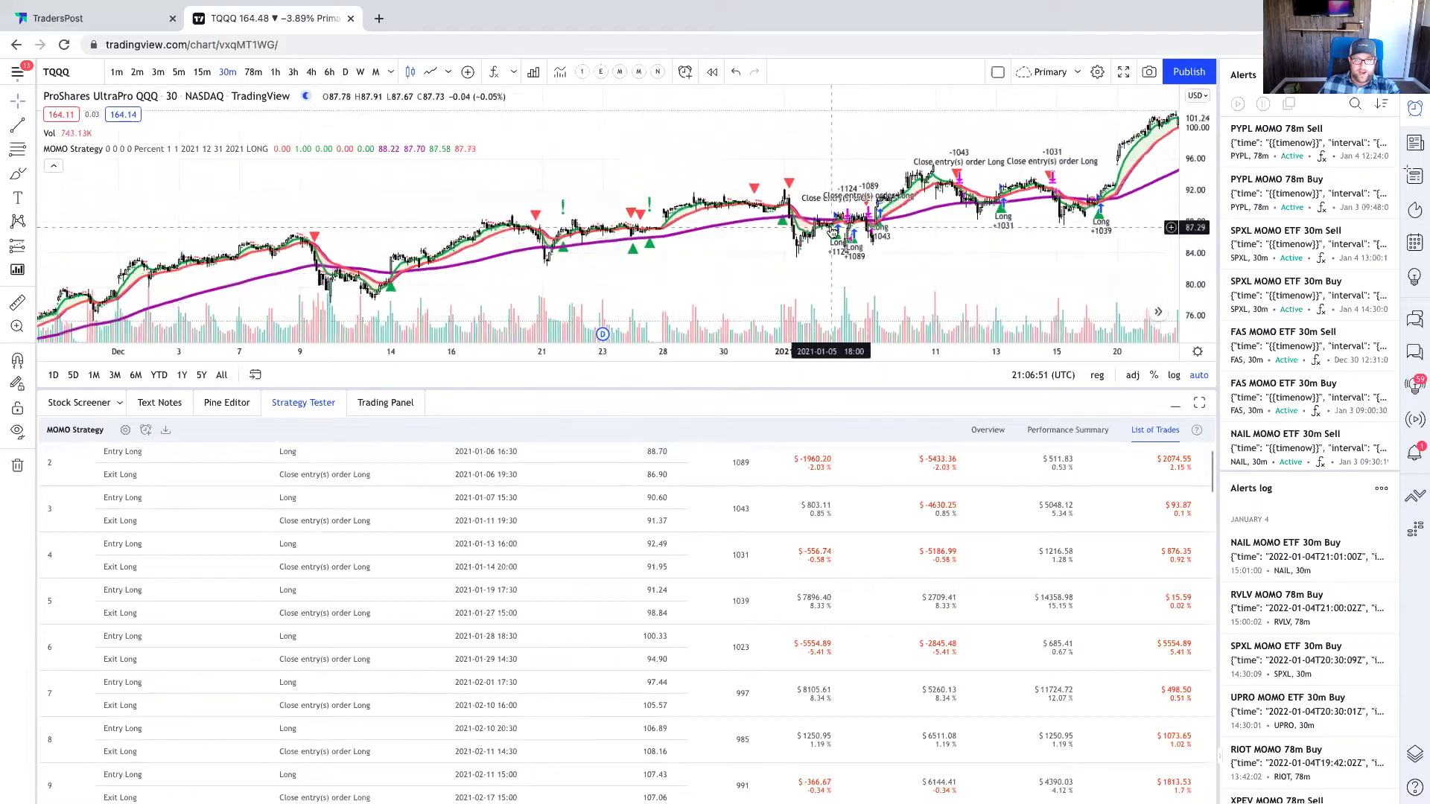
pyautogui.moveTo(837, 238); pyautogui.dragTo(646, 279)
pyautogui.scroll(2, 646, 279)
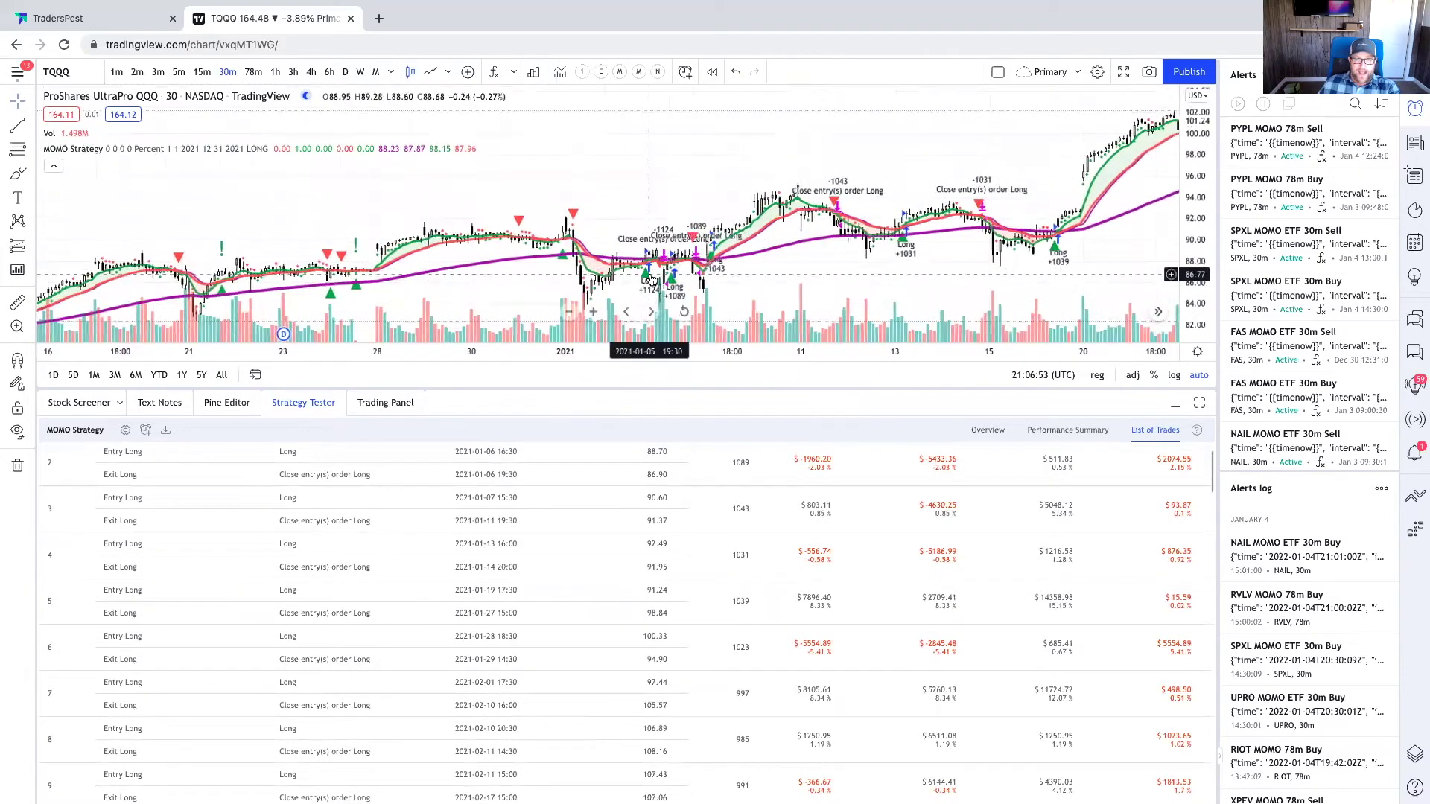
pyautogui.scroll(3, 1056, 221)
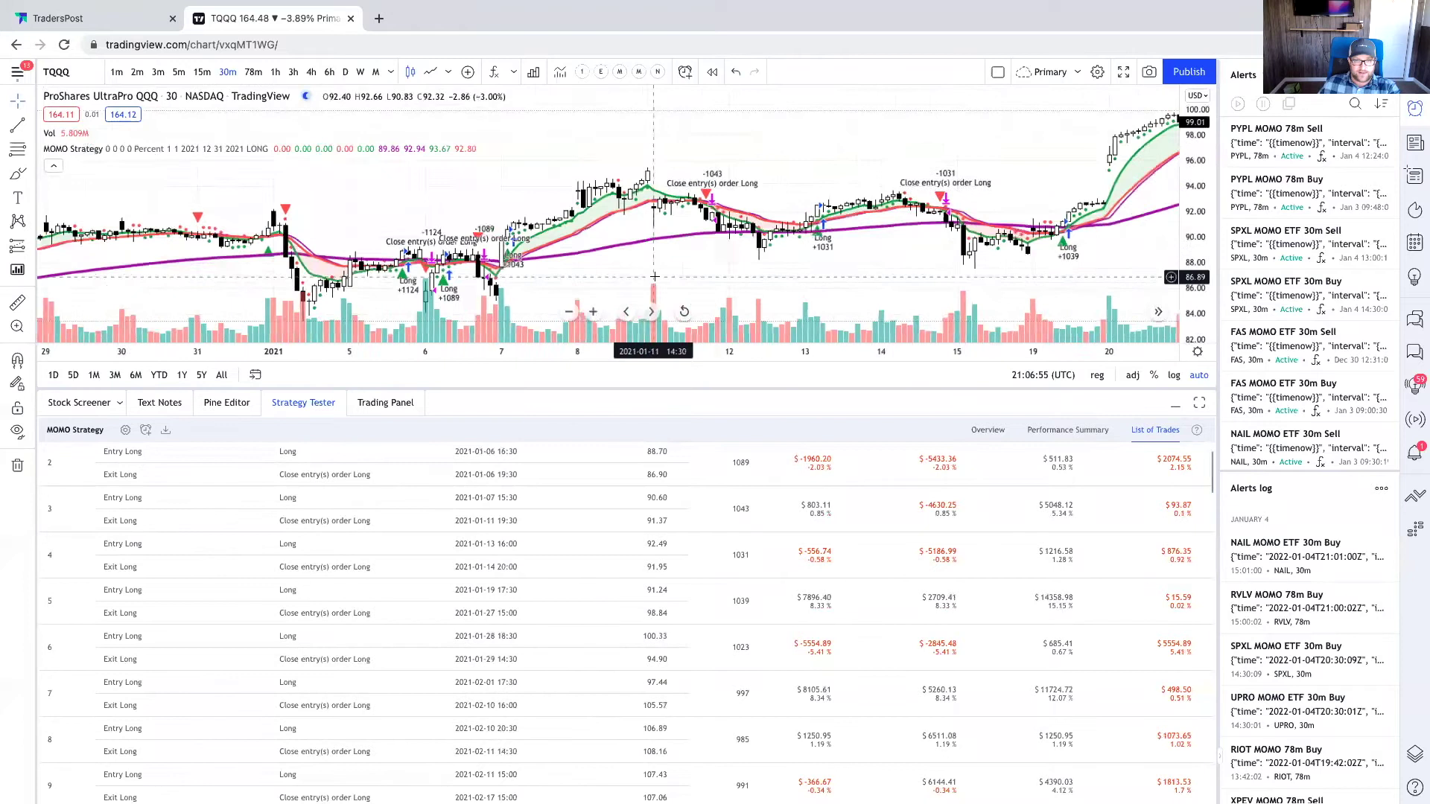
pyautogui.hscroll(-3, 541, 202)
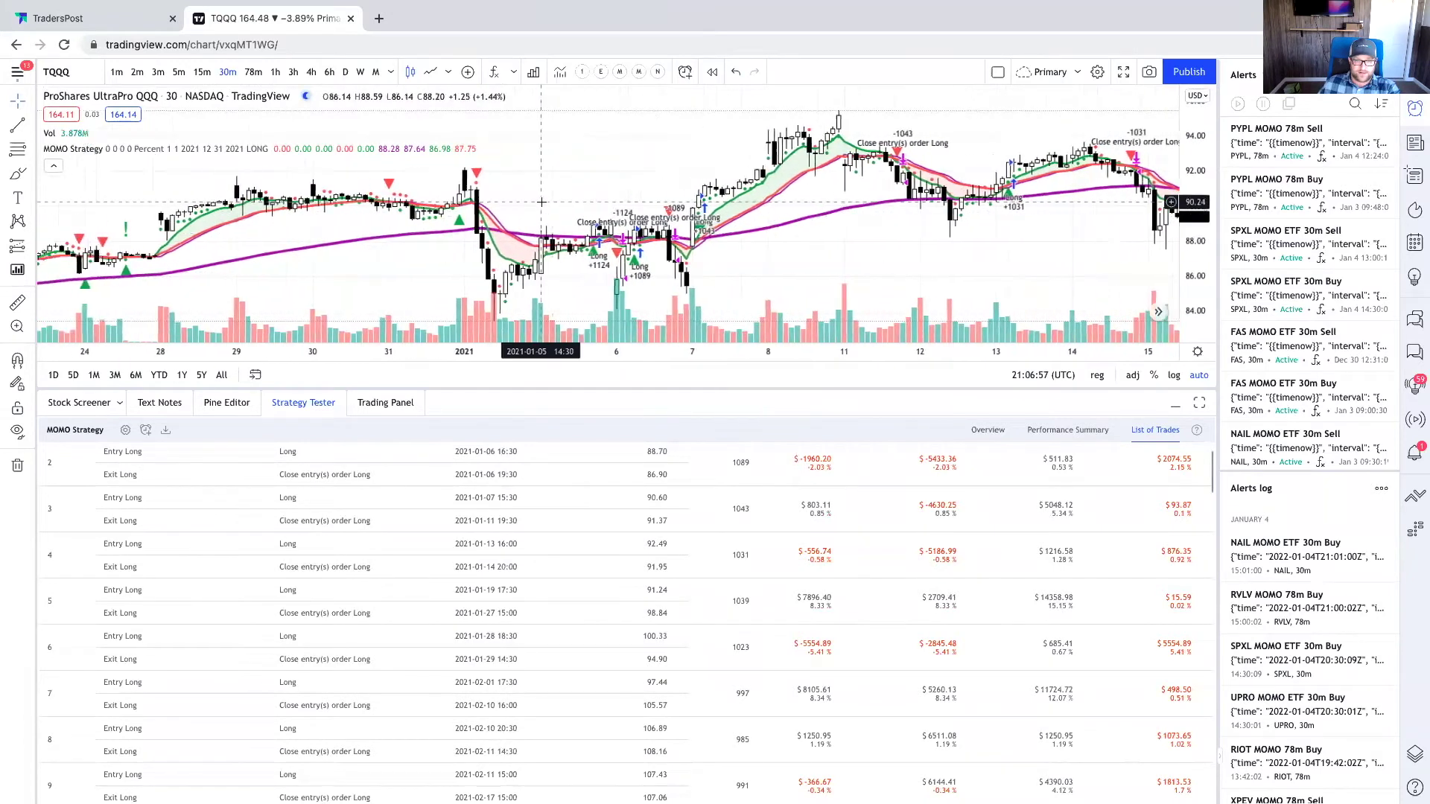
pyautogui.scroll(3, 542, 201)
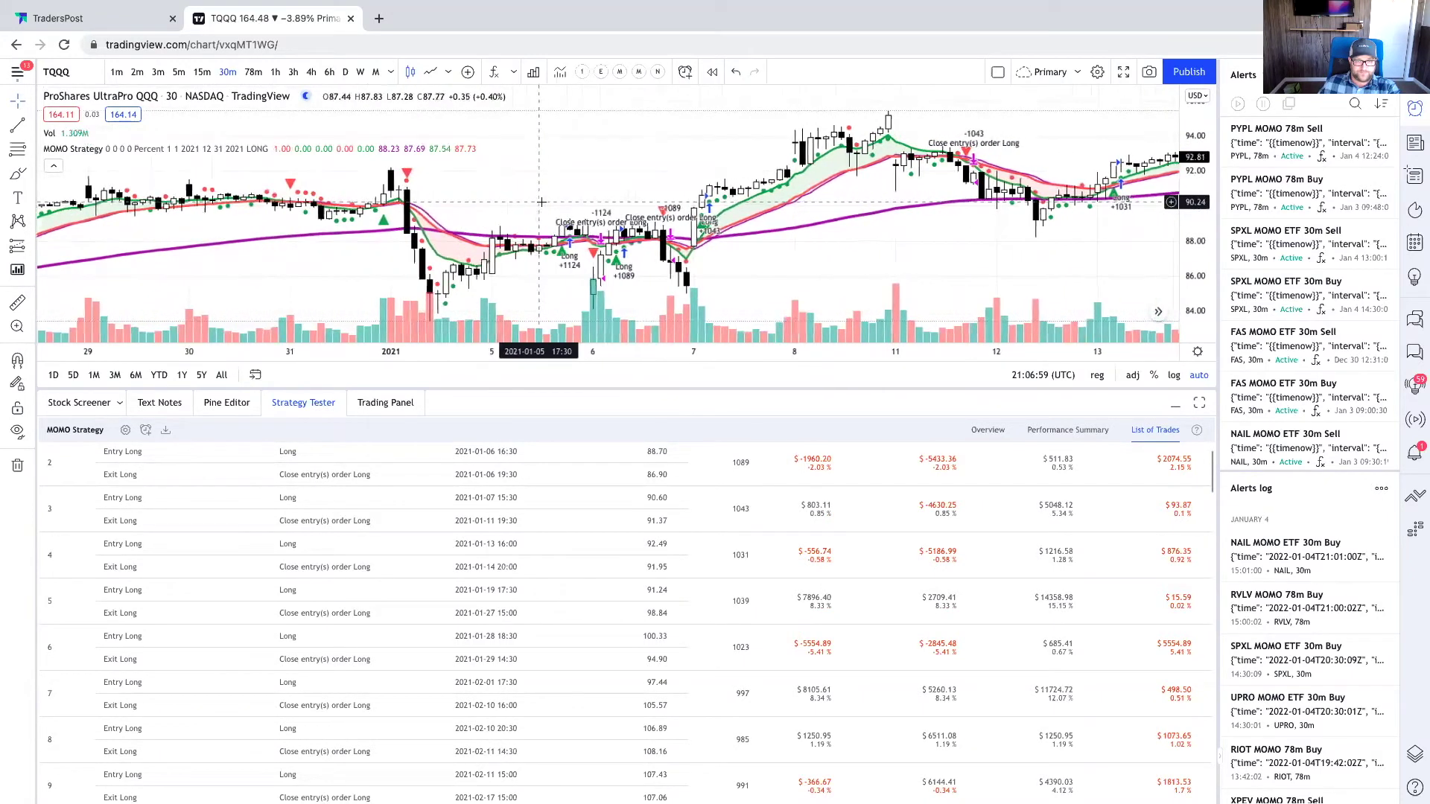
# Return to the MOMO Strategy source code and examine the plotshape lines that draw the trend-change signals
pyautogui.click(226, 403)
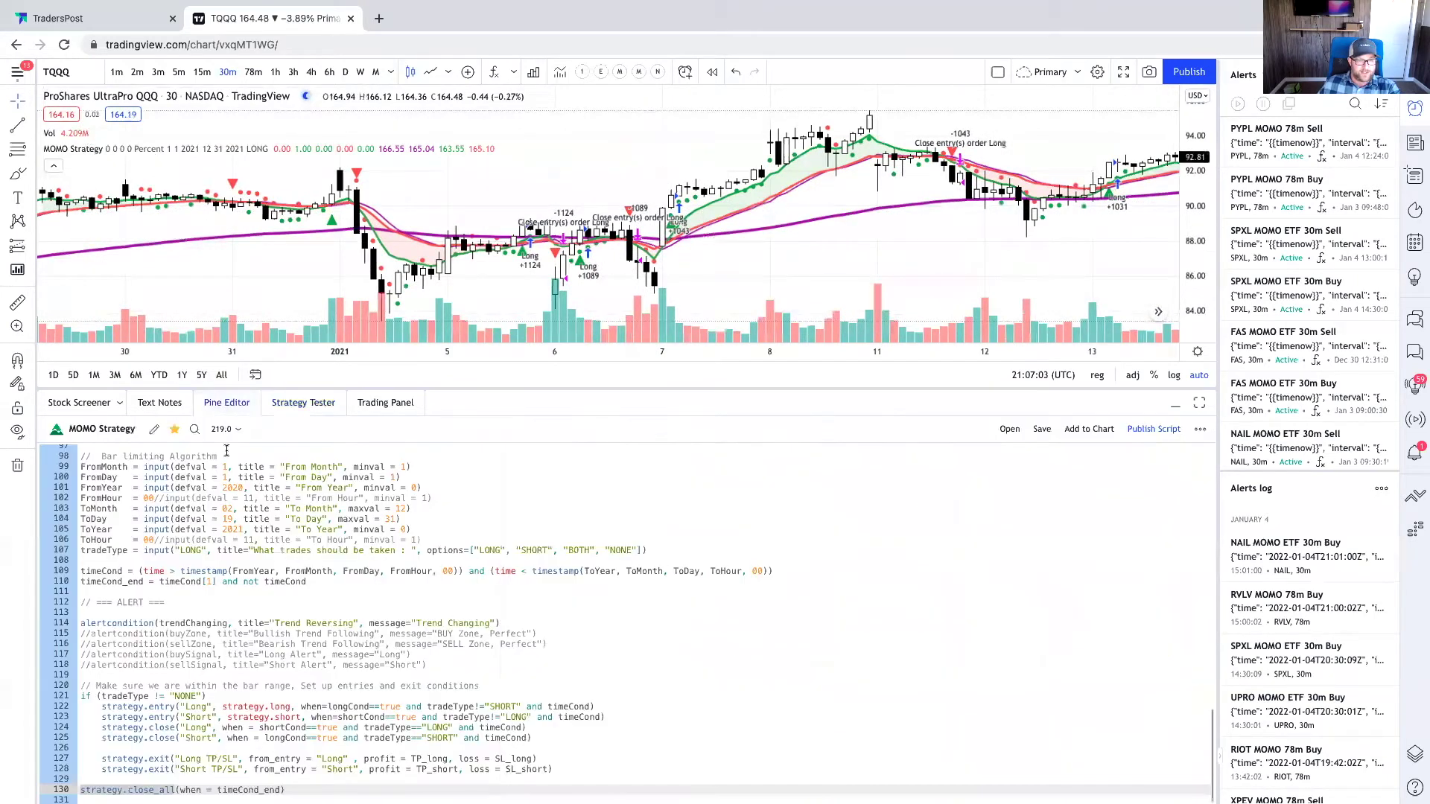
pyautogui.scroll(15, 244, 609)
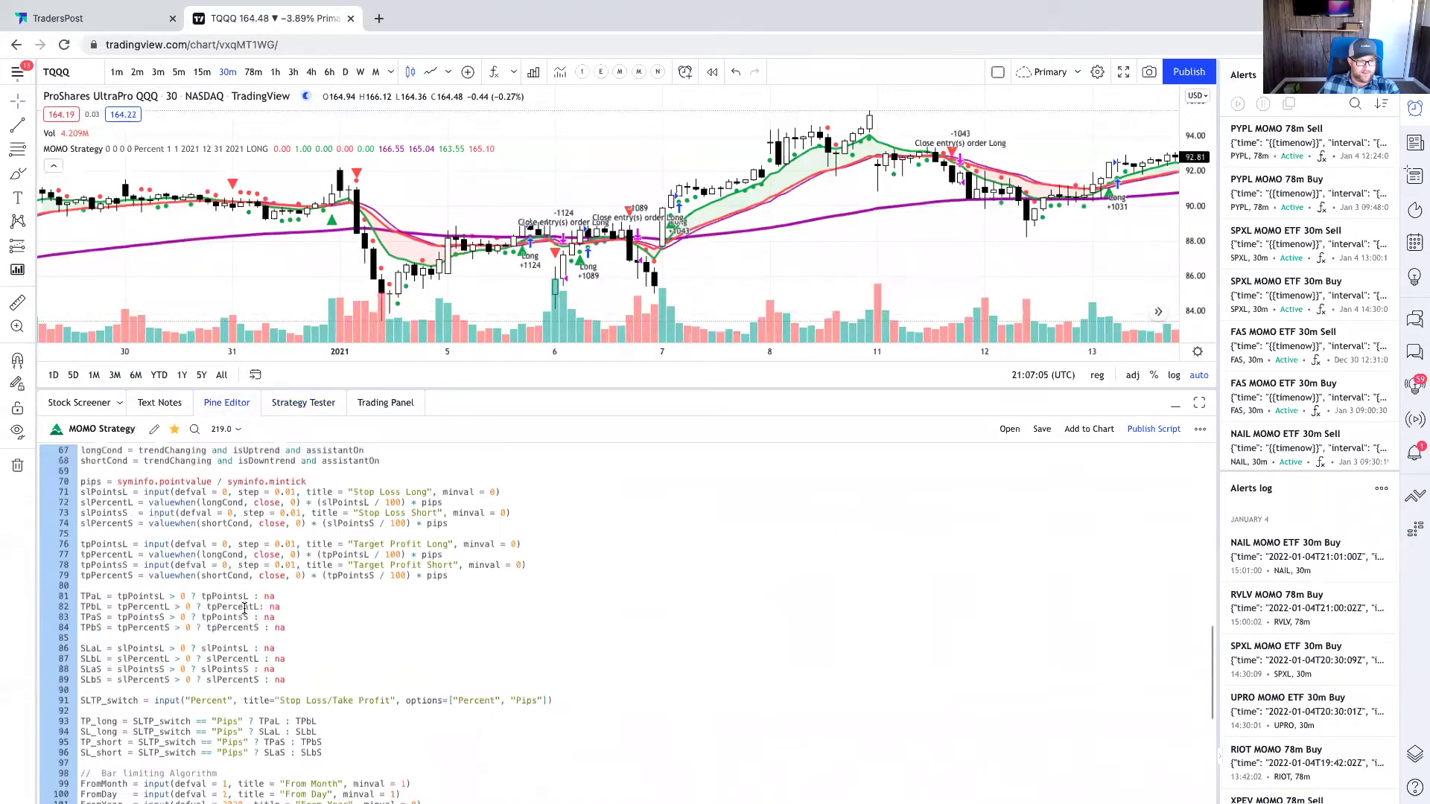
pyautogui.scroll(3, 245, 609)
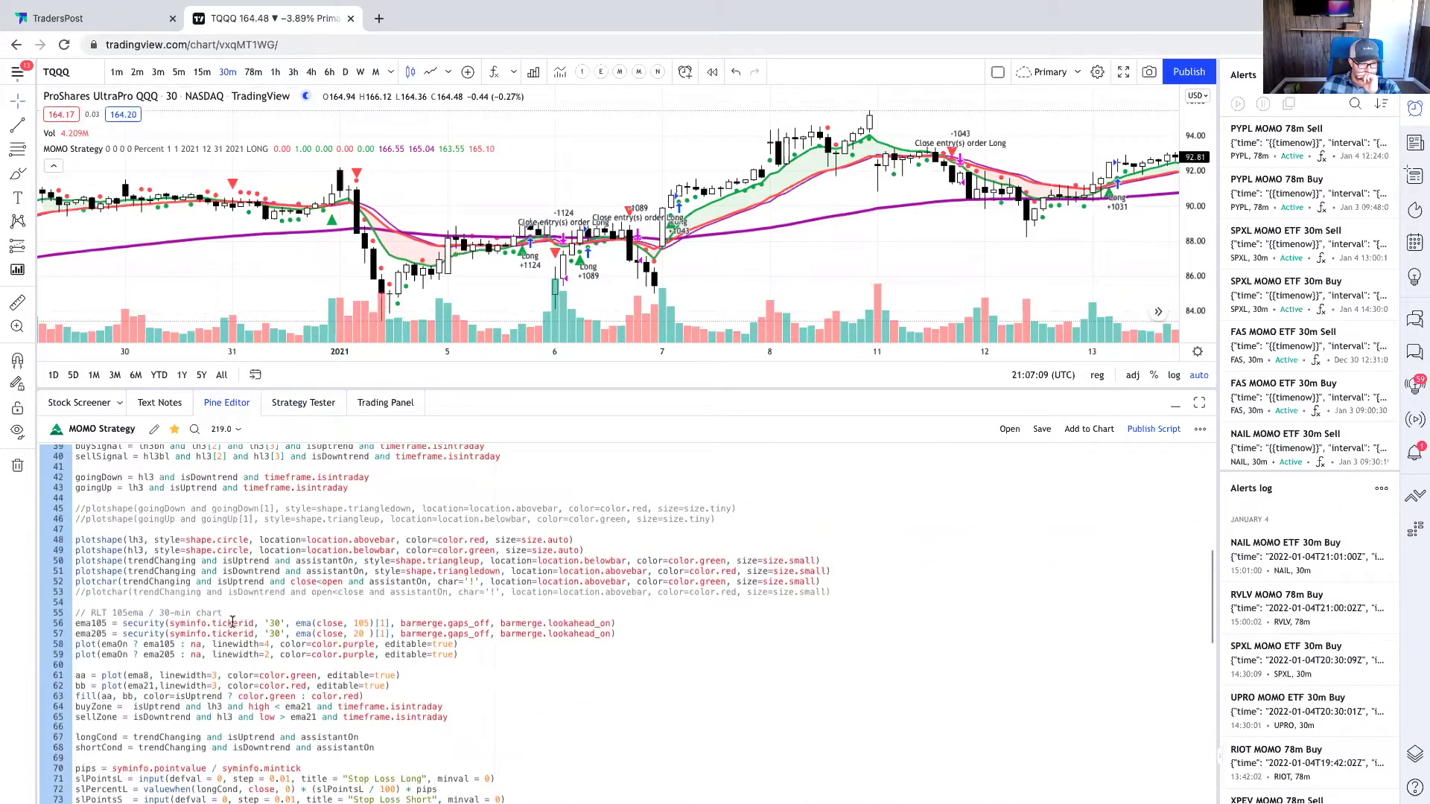
pyautogui.scroll(1, 232, 623)
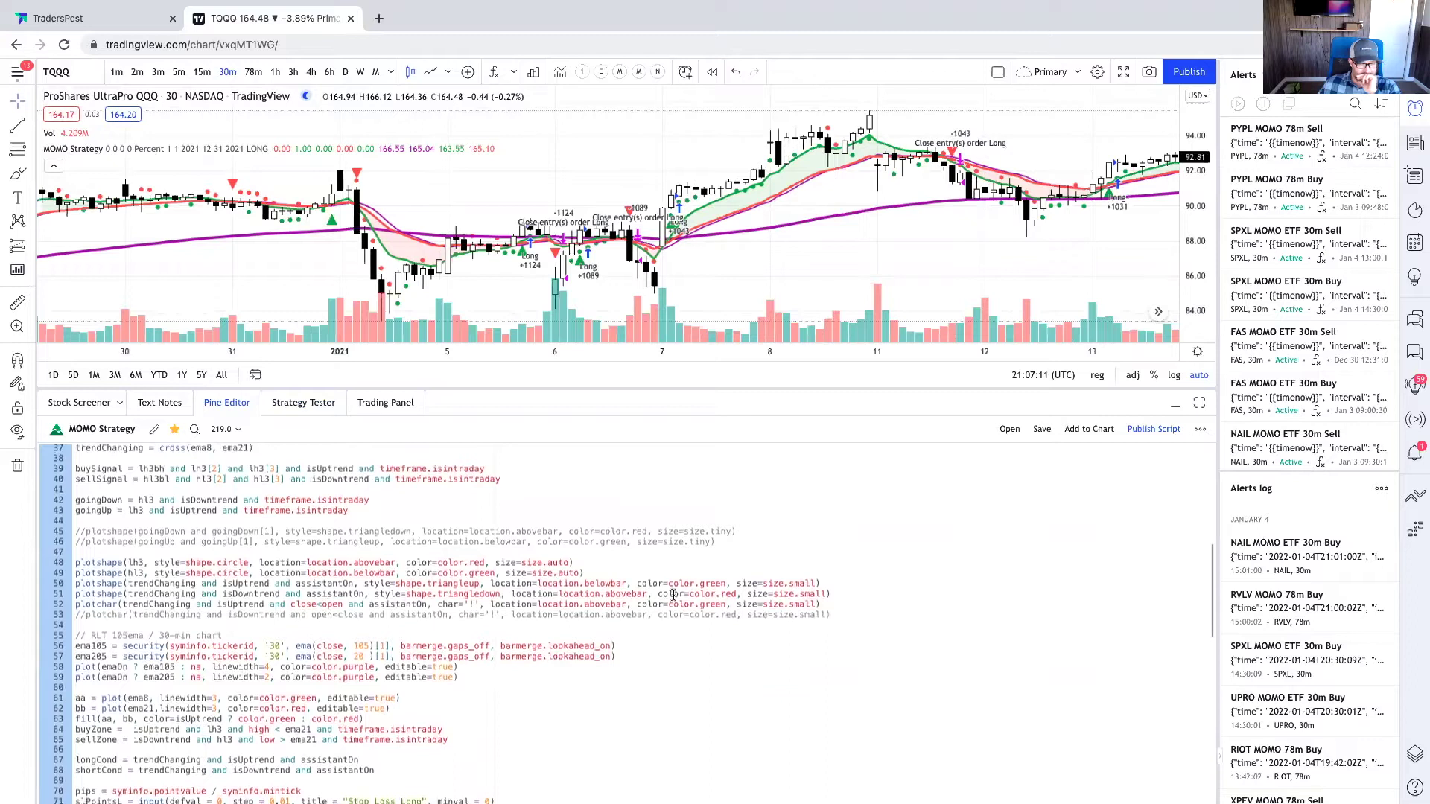
# Comment out the trend-change plotshape and plotchar lines 50 to 52 in the MOMO Strategy code and save the script
pyautogui.click(89, 583)
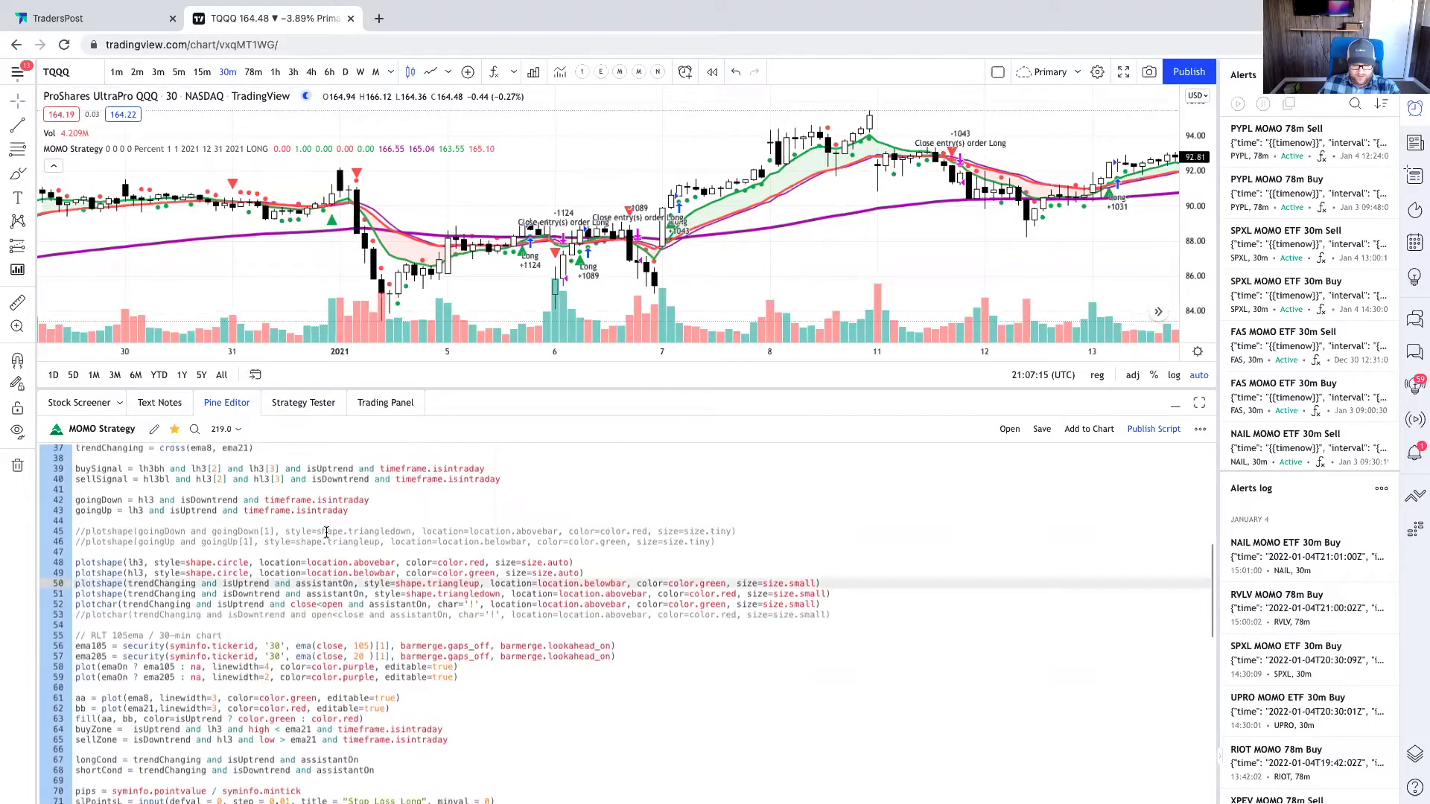
pyautogui.hotkey('ctrl', '/')
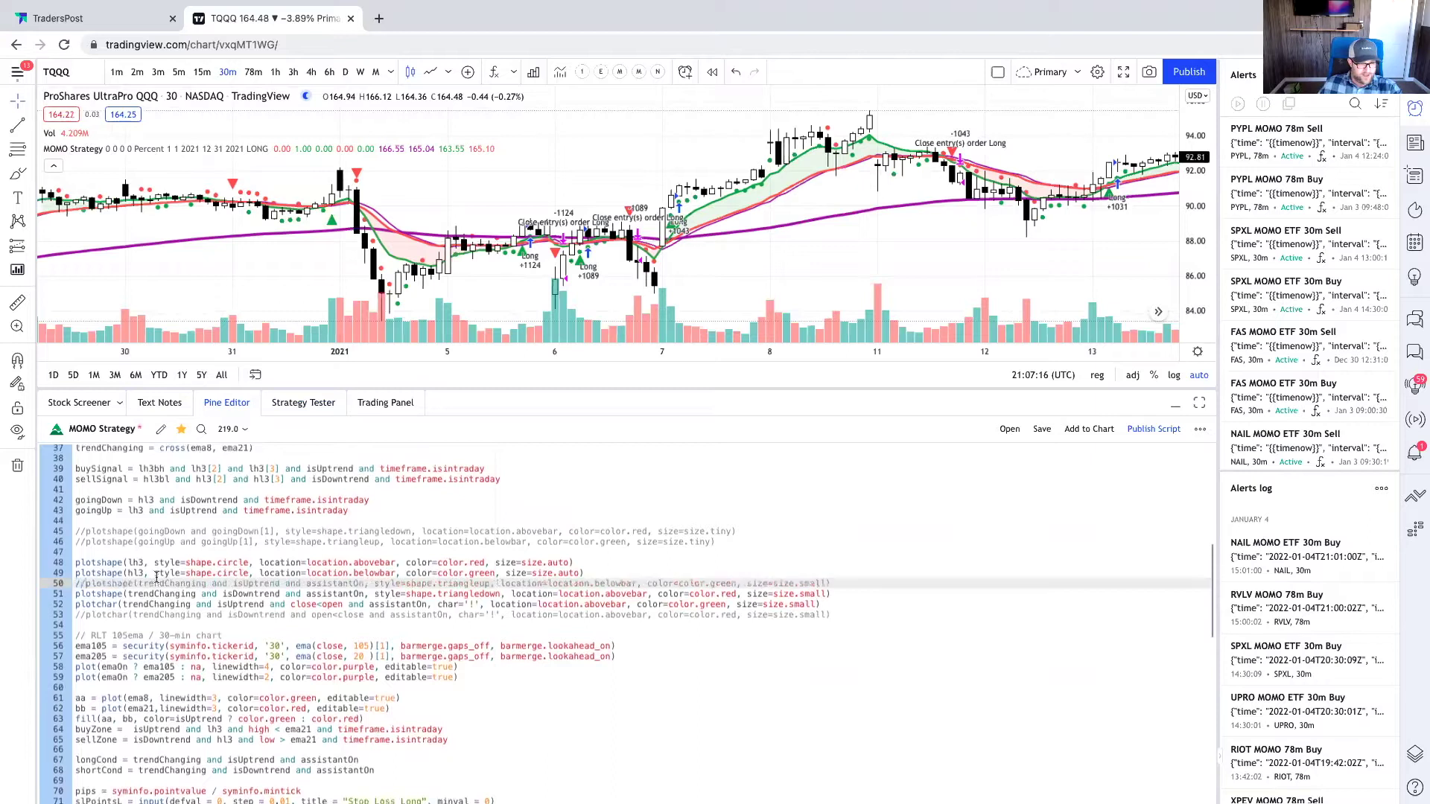
pyautogui.click(74, 594)
pyautogui.hotkey('ctrl', '/')
pyautogui.click(74, 604)
pyautogui.hotkey('ctrl', '/')
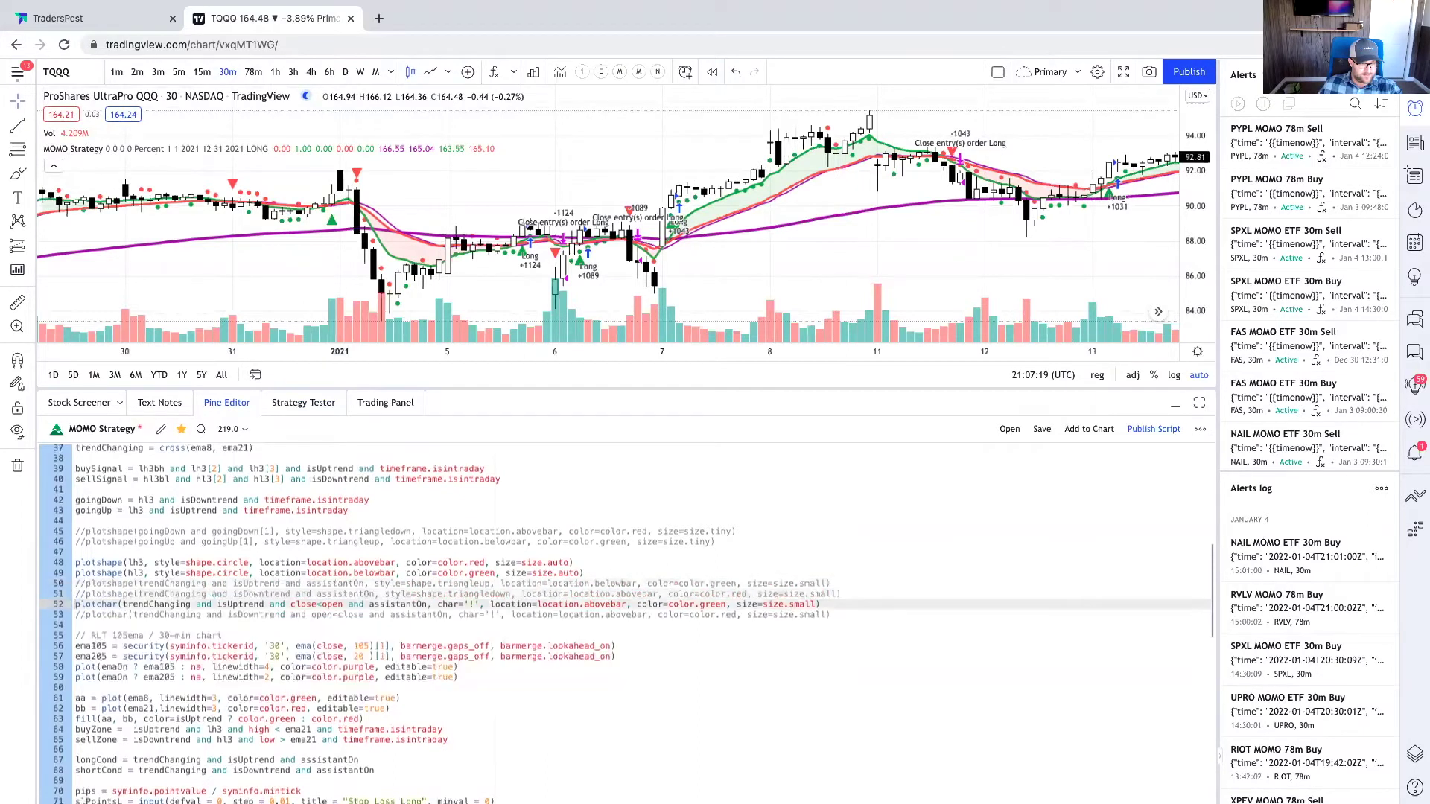
pyautogui.click(1044, 431)
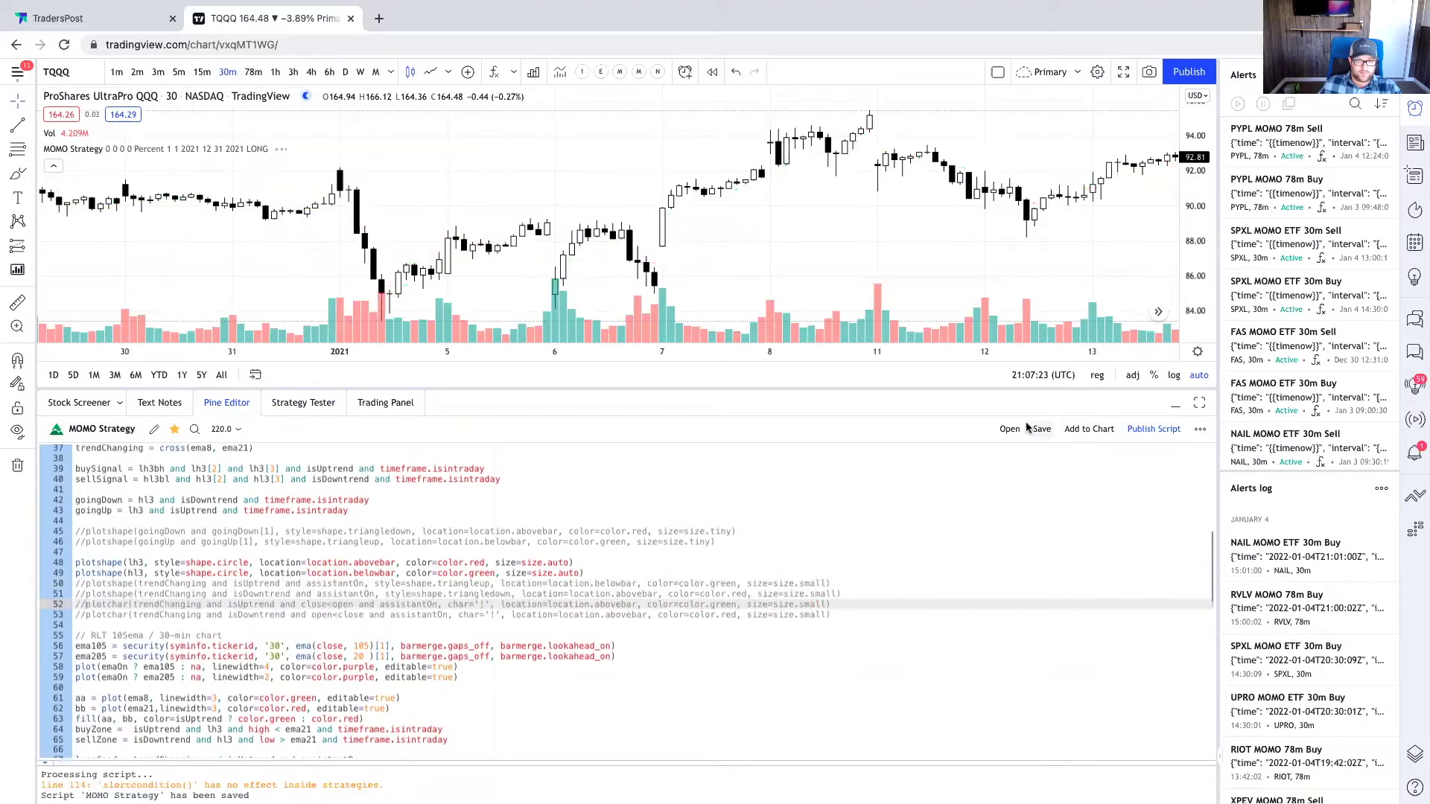
# Examine the strategy's long entry and close markers on the TQQQ chart between January 5 and 13, 2021
pyautogui.hscroll(2, 755, 273)
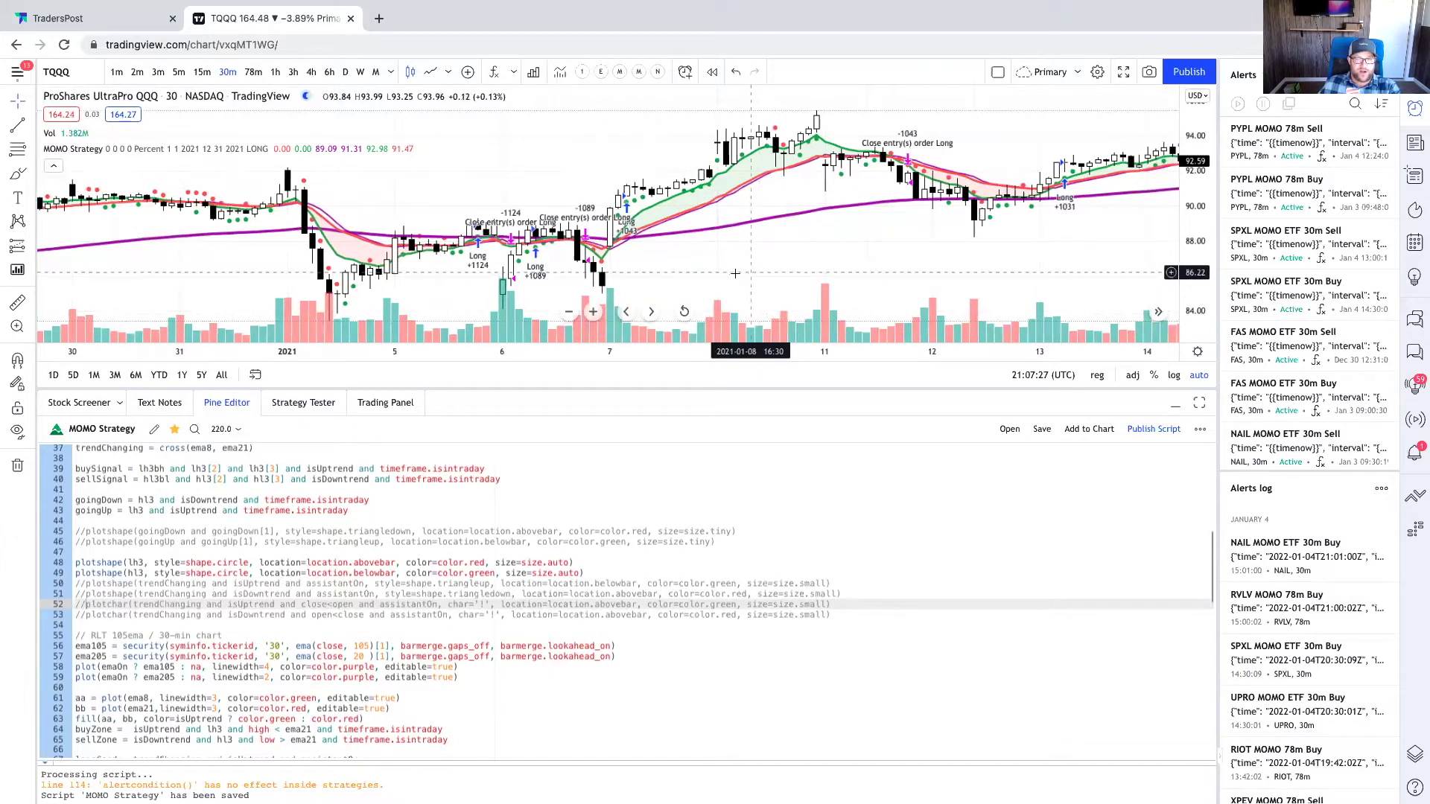
pyautogui.scroll(1, 726, 274)
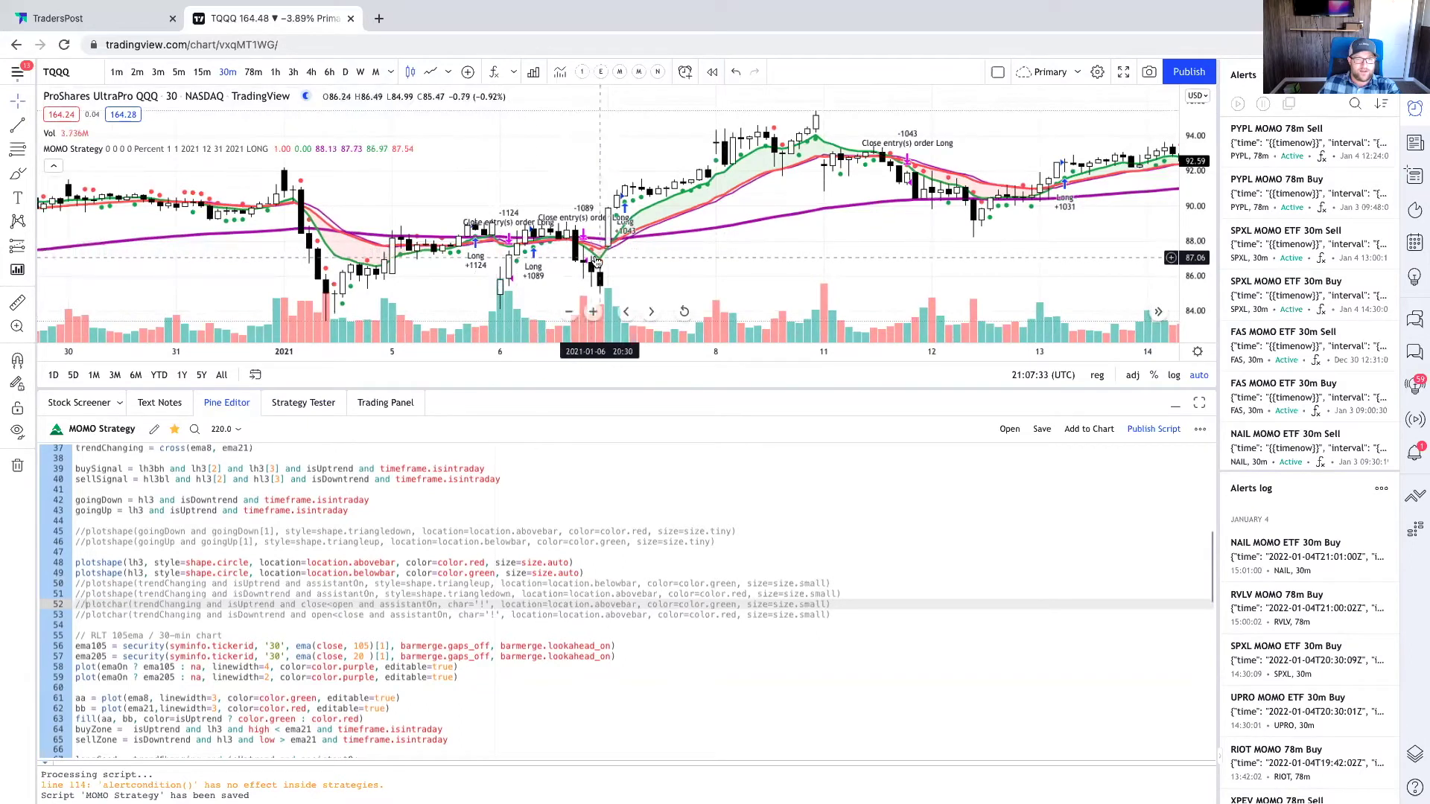
pyautogui.hscroll(5, 633, 254)
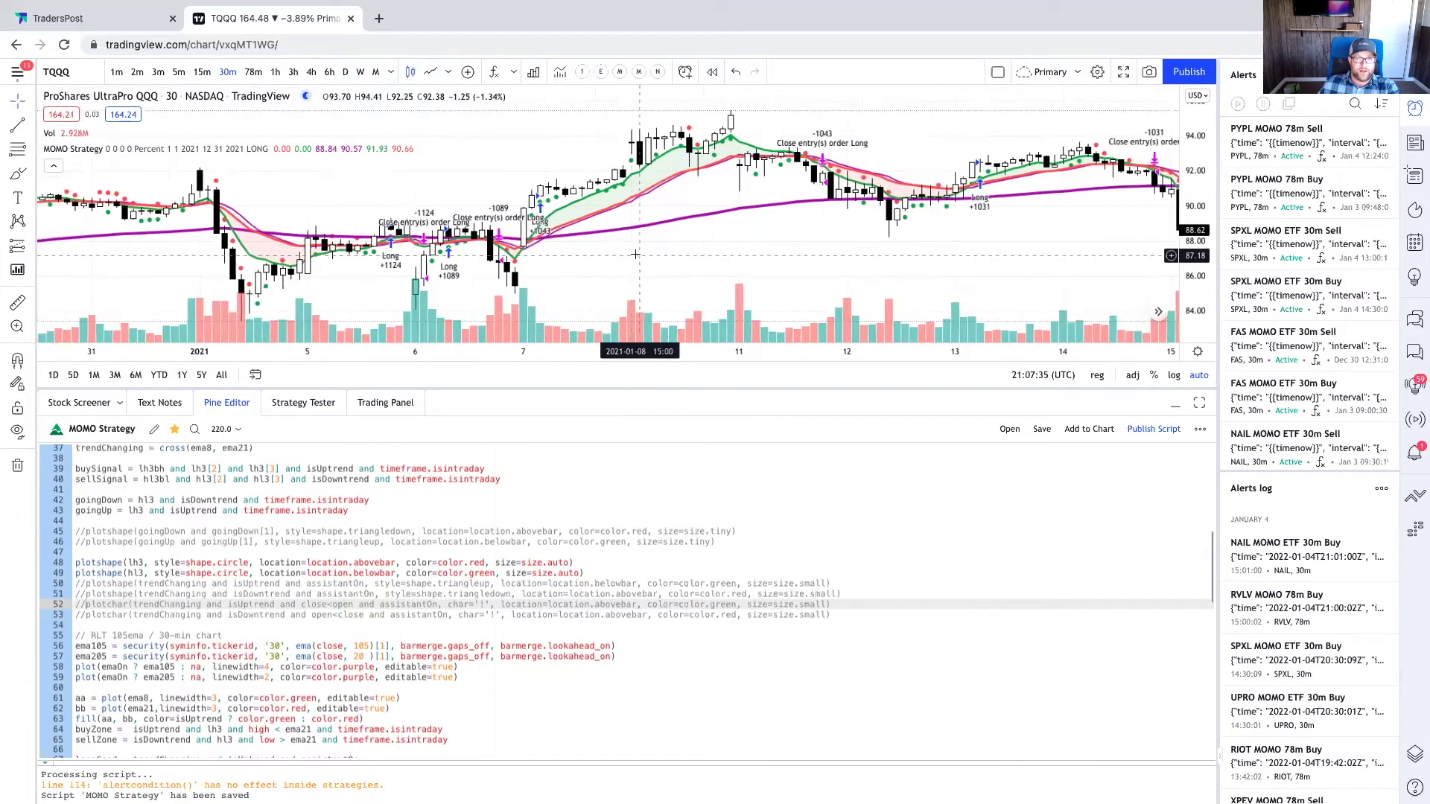
pyautogui.scroll(4, 637, 246)
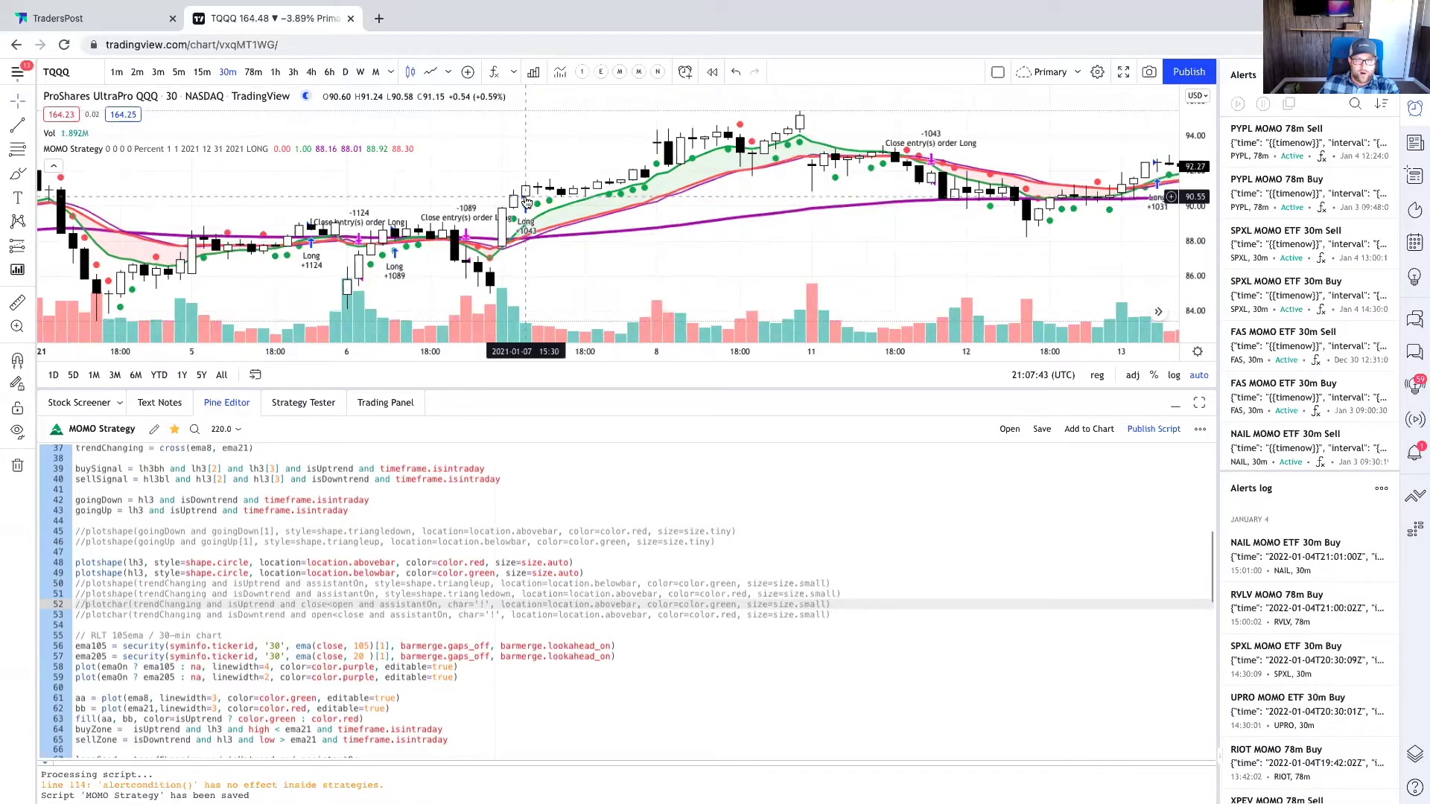
# Return to the list of trades and locate trade 3's entry and exit on the chart
pyautogui.click(321, 406)
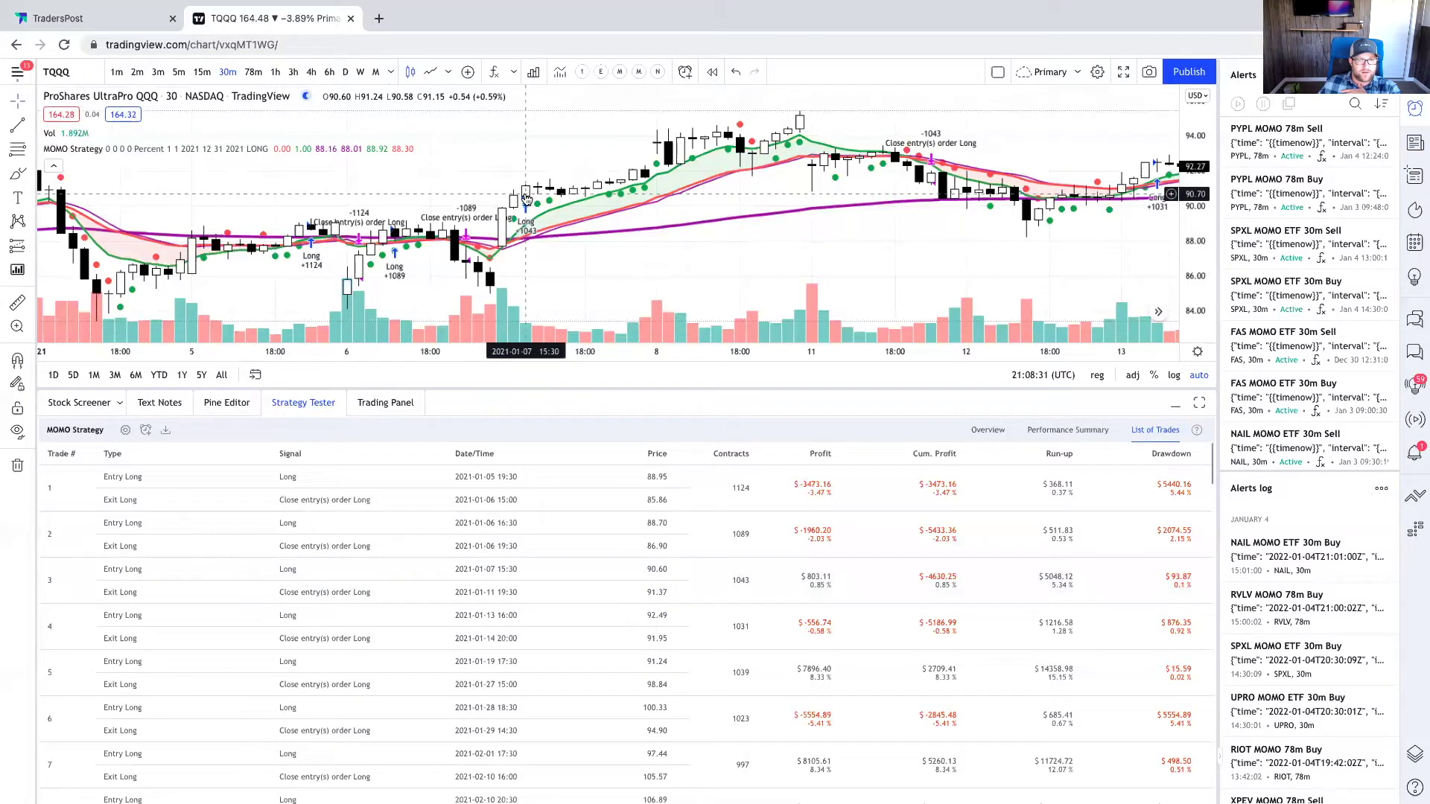
pyautogui.click(679, 581)
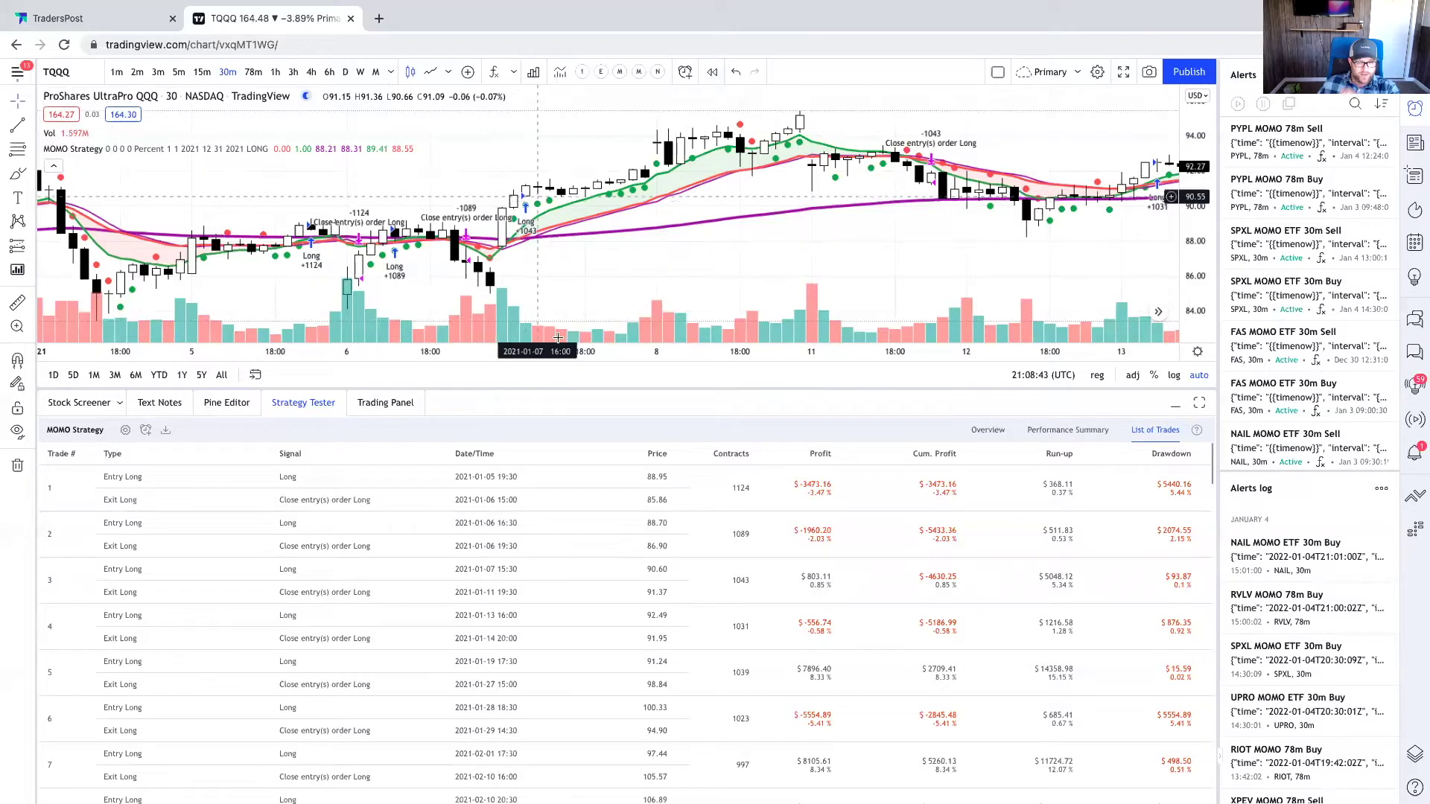
pyautogui.click(606, 585)
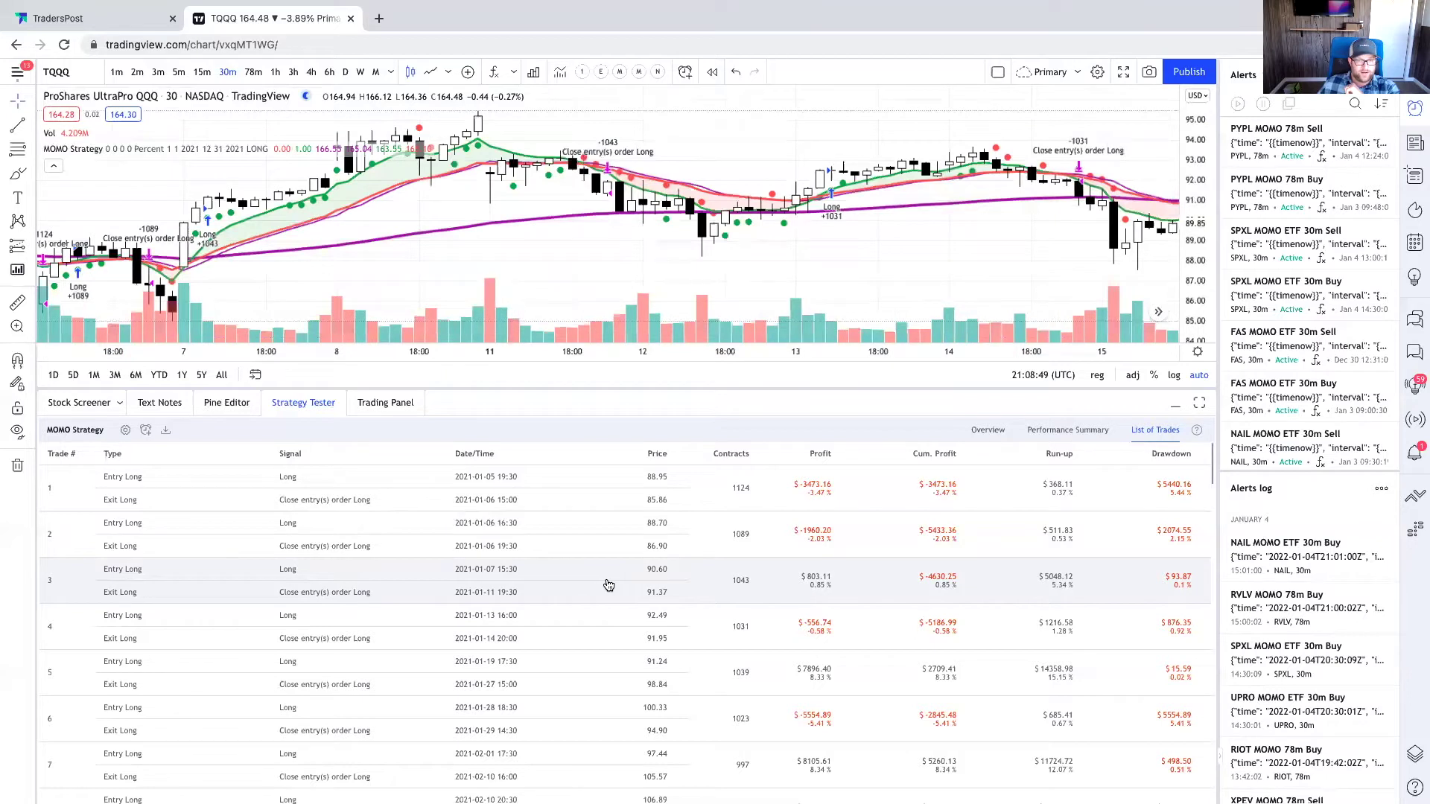
pyautogui.click(510, 574)
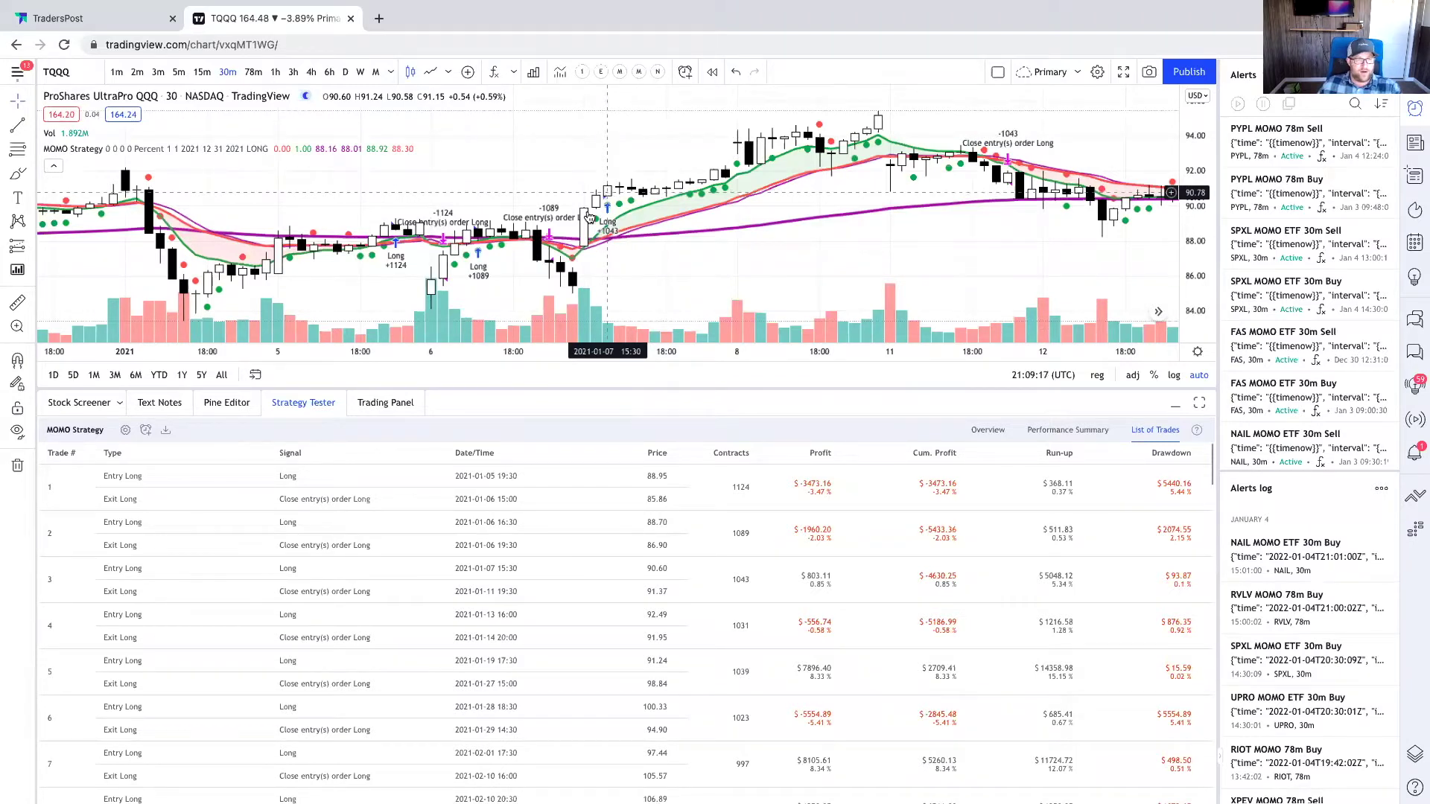
# Uncomment lines 50 to 52 of the MOMO Strategy code, save the script and view the trend-change signals on the chart
pyautogui.click(215, 407)
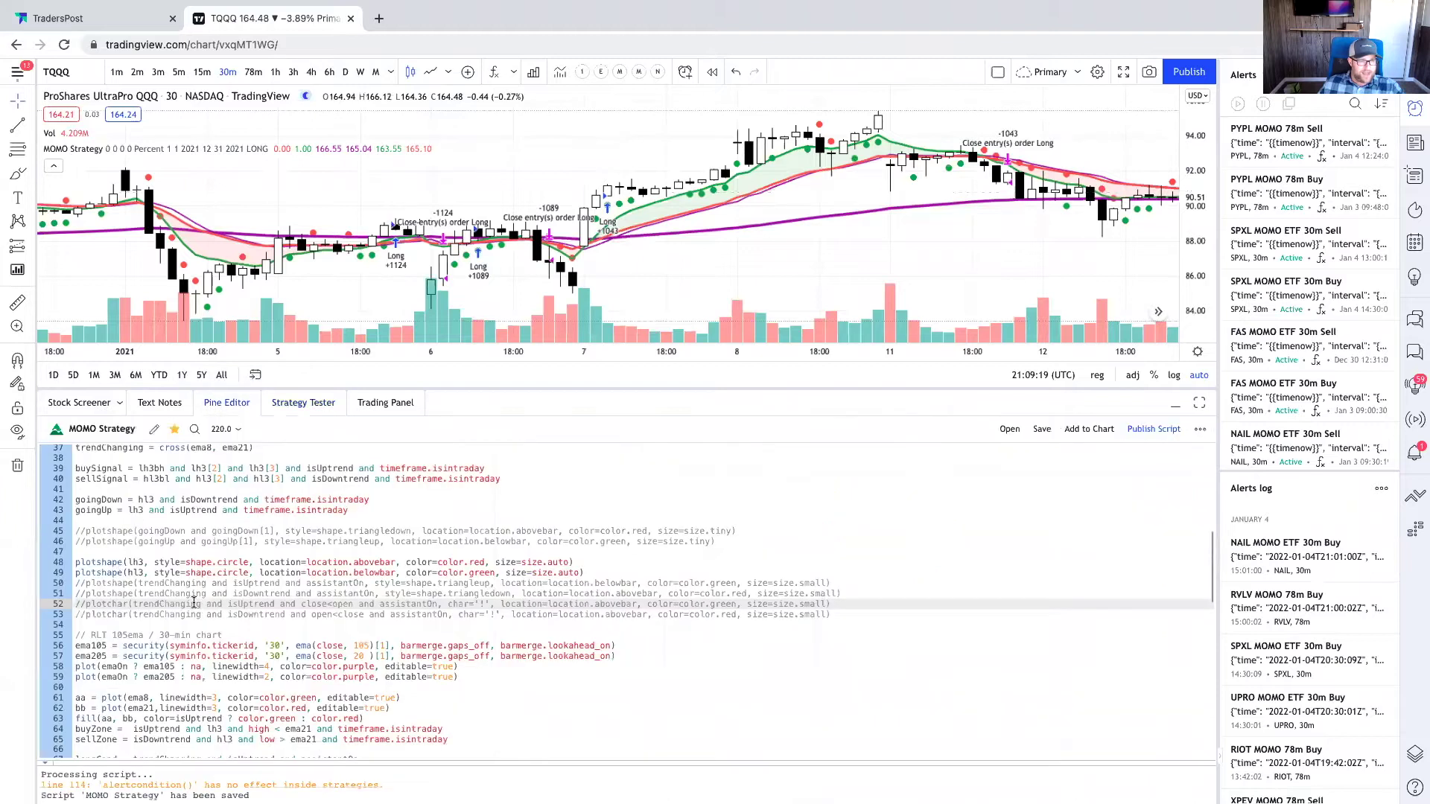
pyautogui.click(84, 585)
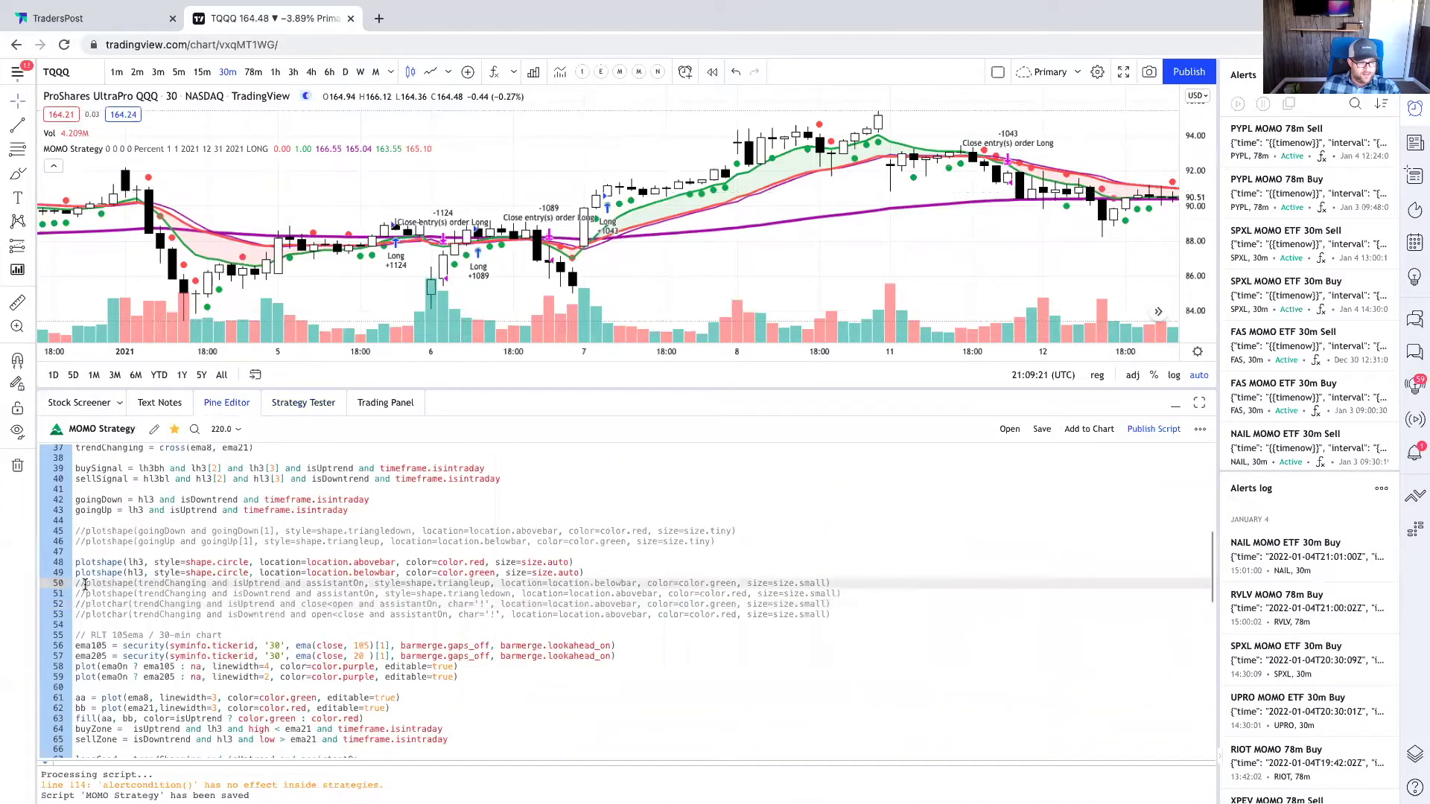
pyautogui.moveTo(85, 585); pyautogui.dragTo(224, 604)
pyautogui.hotkey('ctrl', '/')
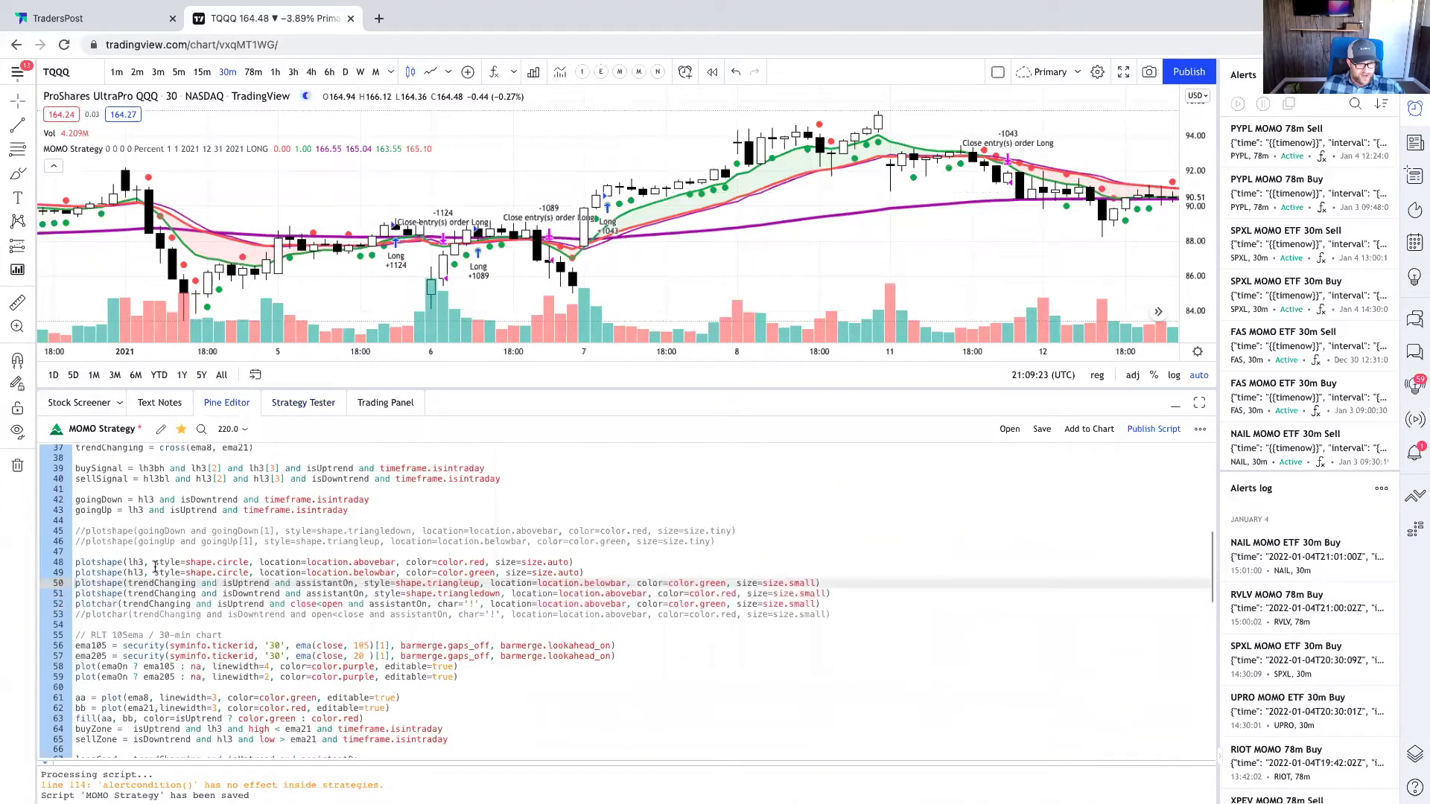
pyautogui.click(1043, 429)
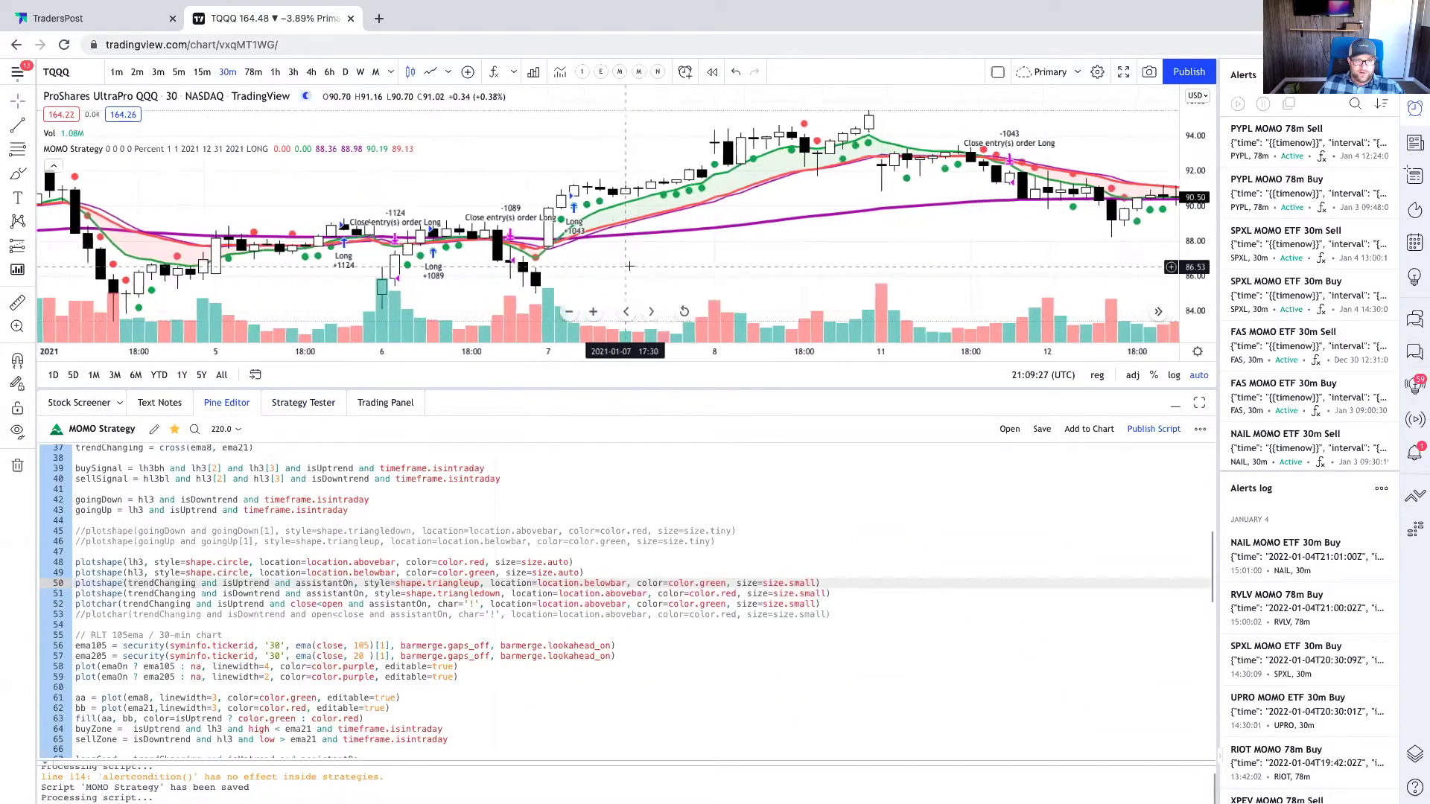
pyautogui.scroll(2, 581, 254)
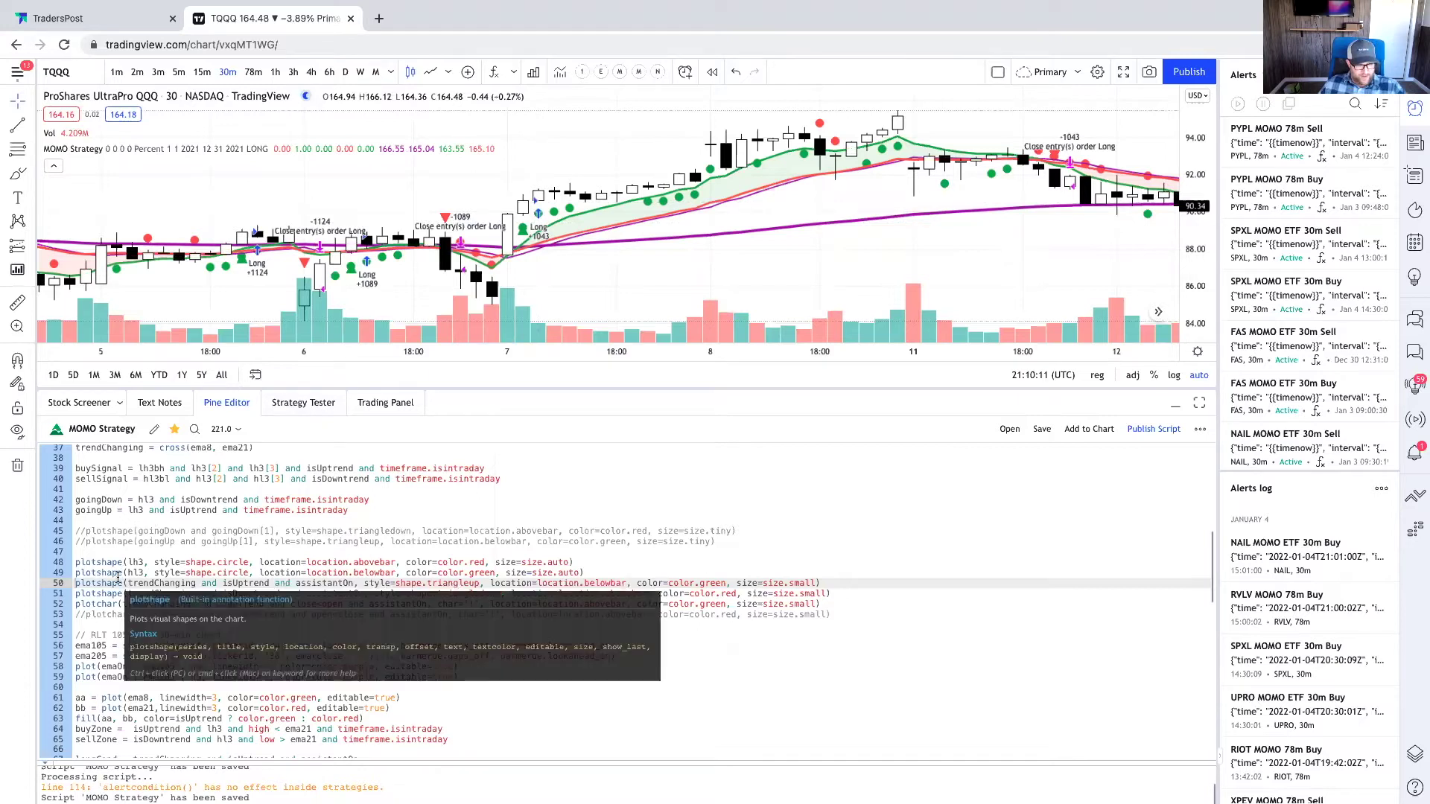
# Comment the three trend-change signal lines, 50 to 52, out again and save the MOMO Strategy script
pyautogui.hotkey('ctrl', '/')
pyautogui.press('Down')
pyautogui.hotkey('ctrl', '/')
pyautogui.press('Down')
pyautogui.hotkey('ctrl', '/')
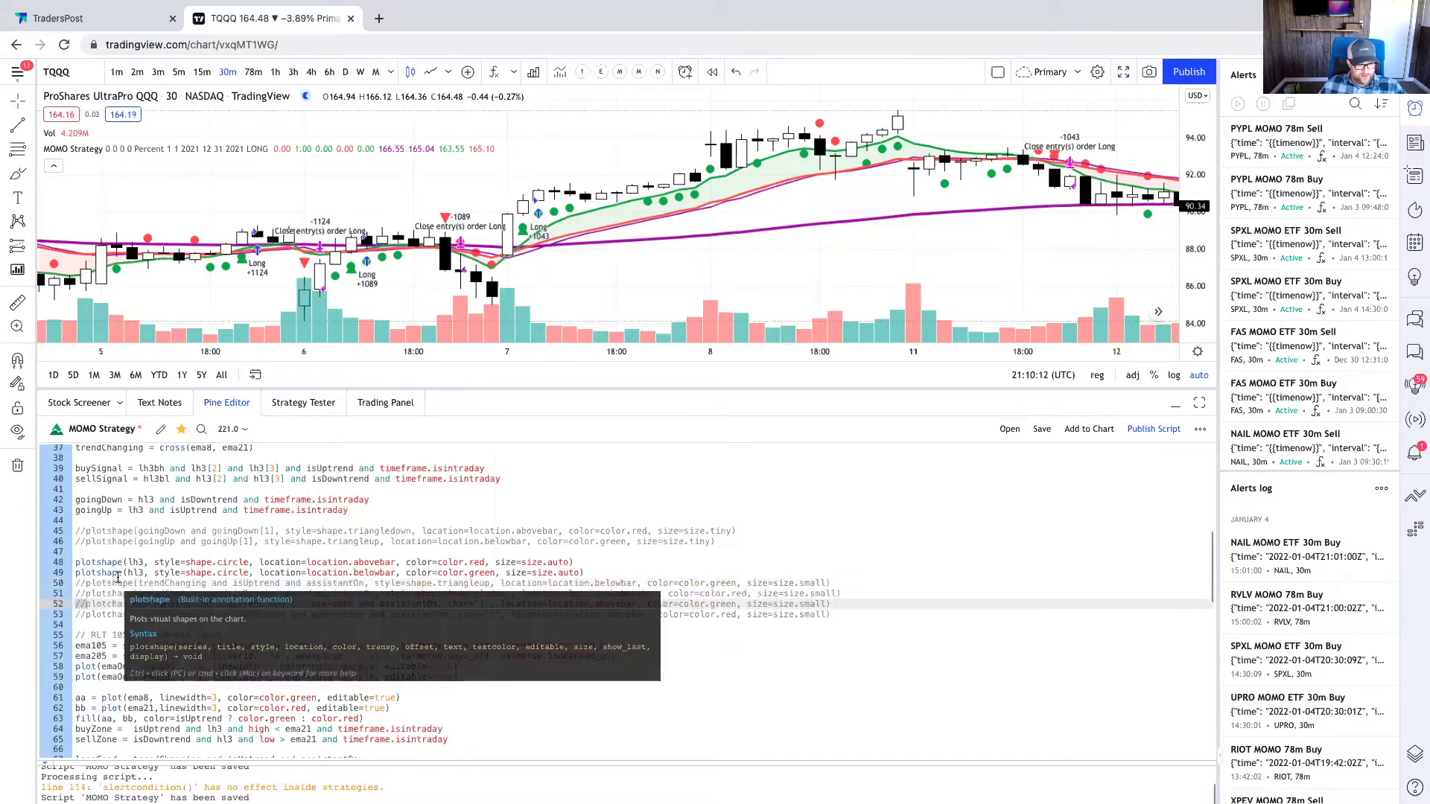
pyautogui.click(1042, 428)
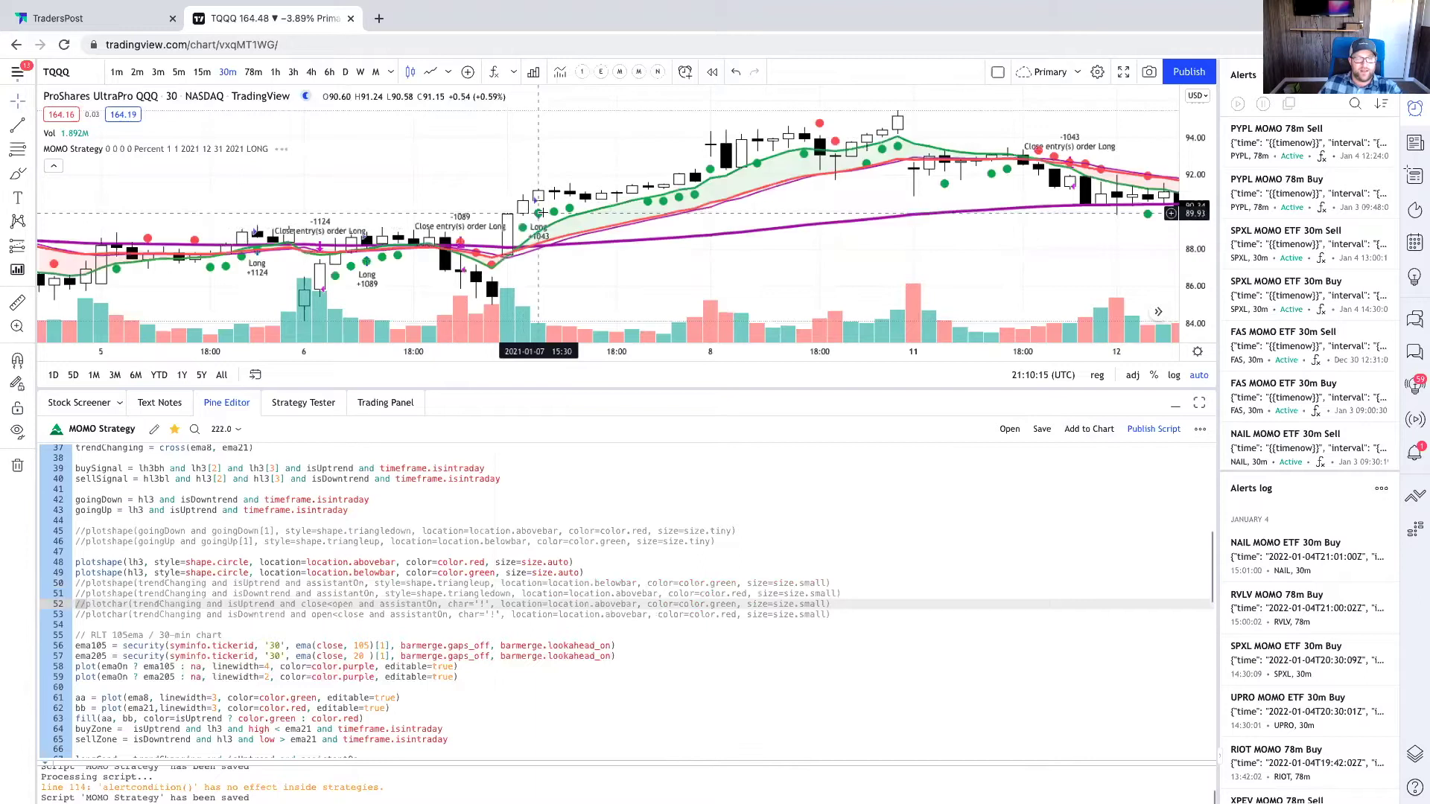
# Compare the January 7 long entry on the chart with trade 3 in the list of trades and locate that trade's exit
pyautogui.hscroll(2, 551, 217)
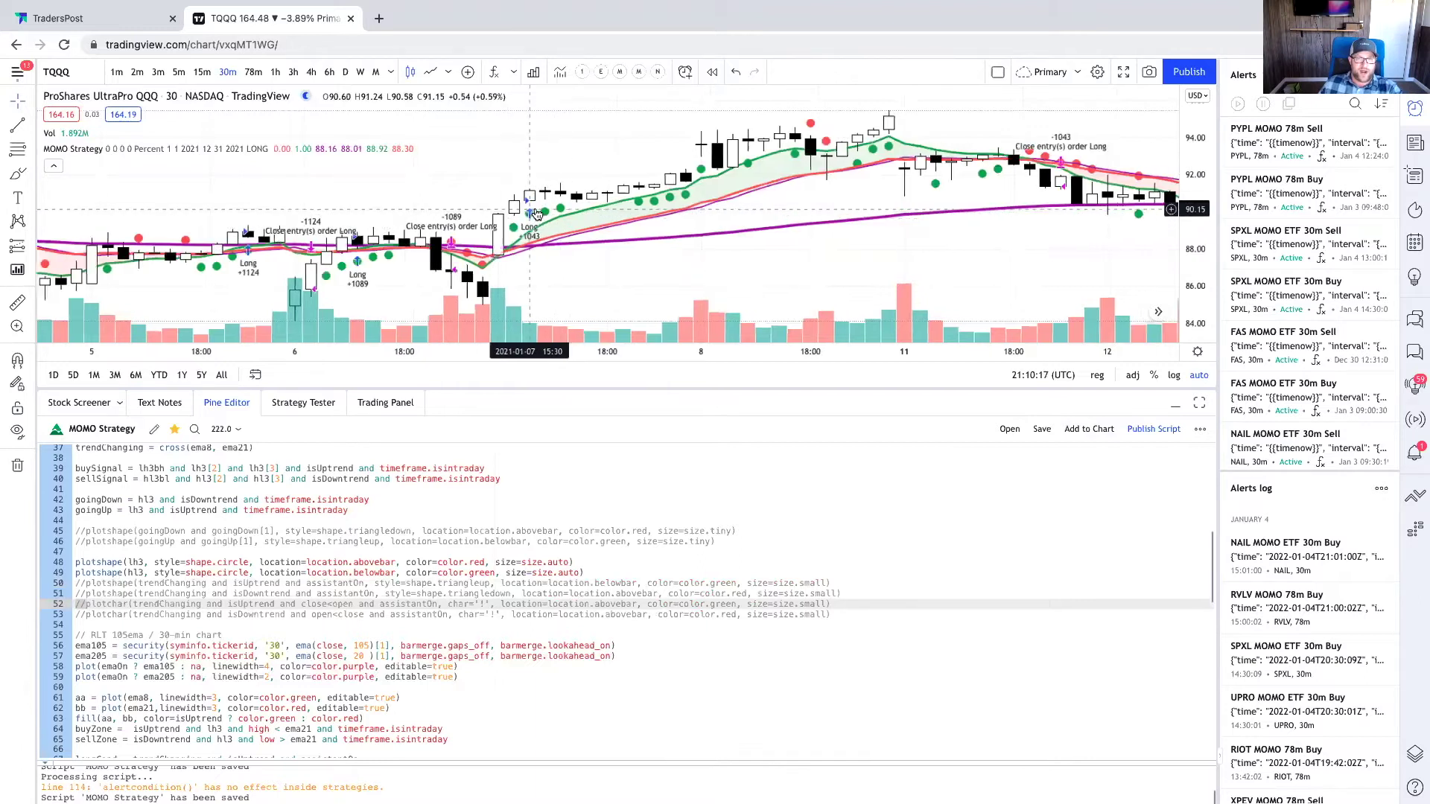
pyautogui.hscroll(2, 542, 216)
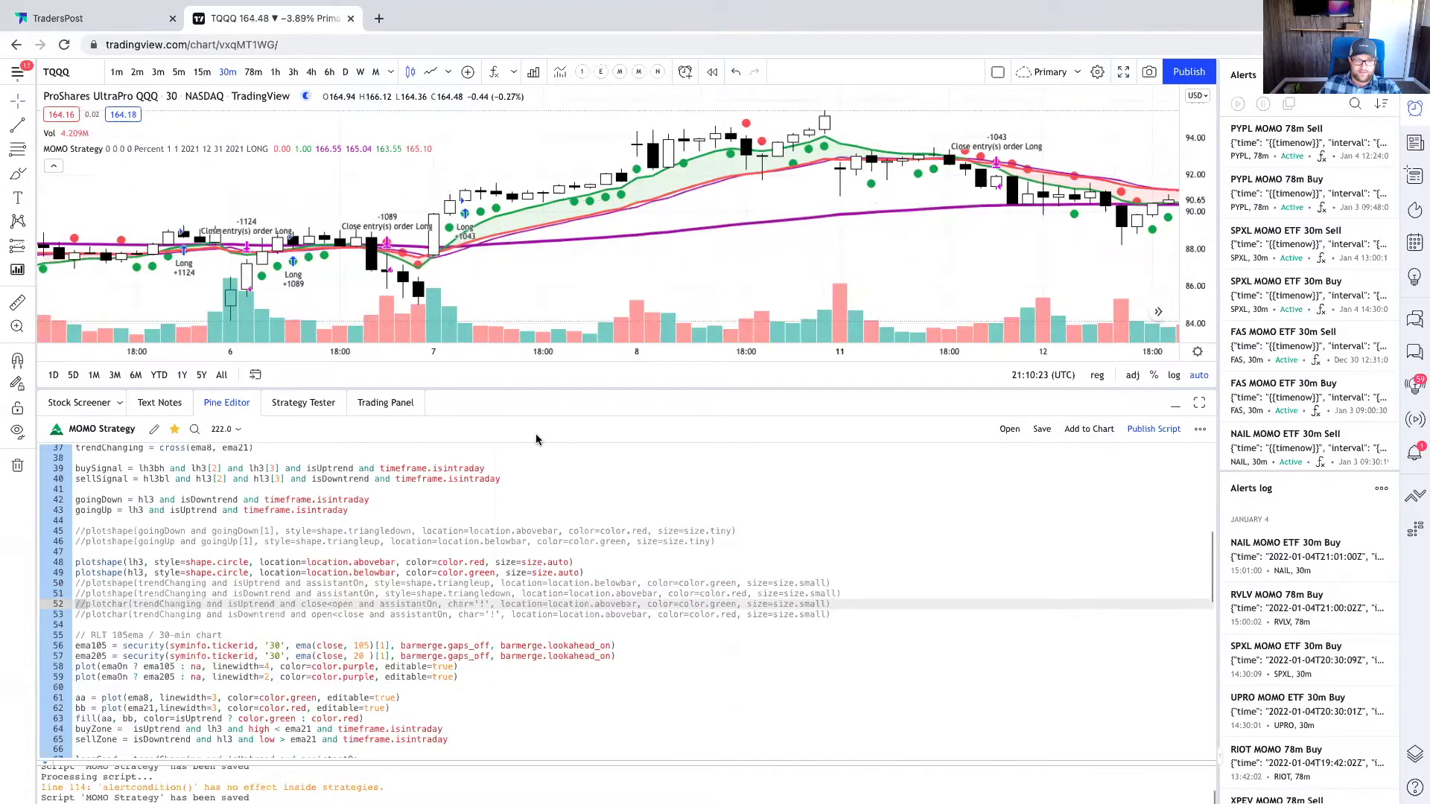
pyautogui.click(303, 403)
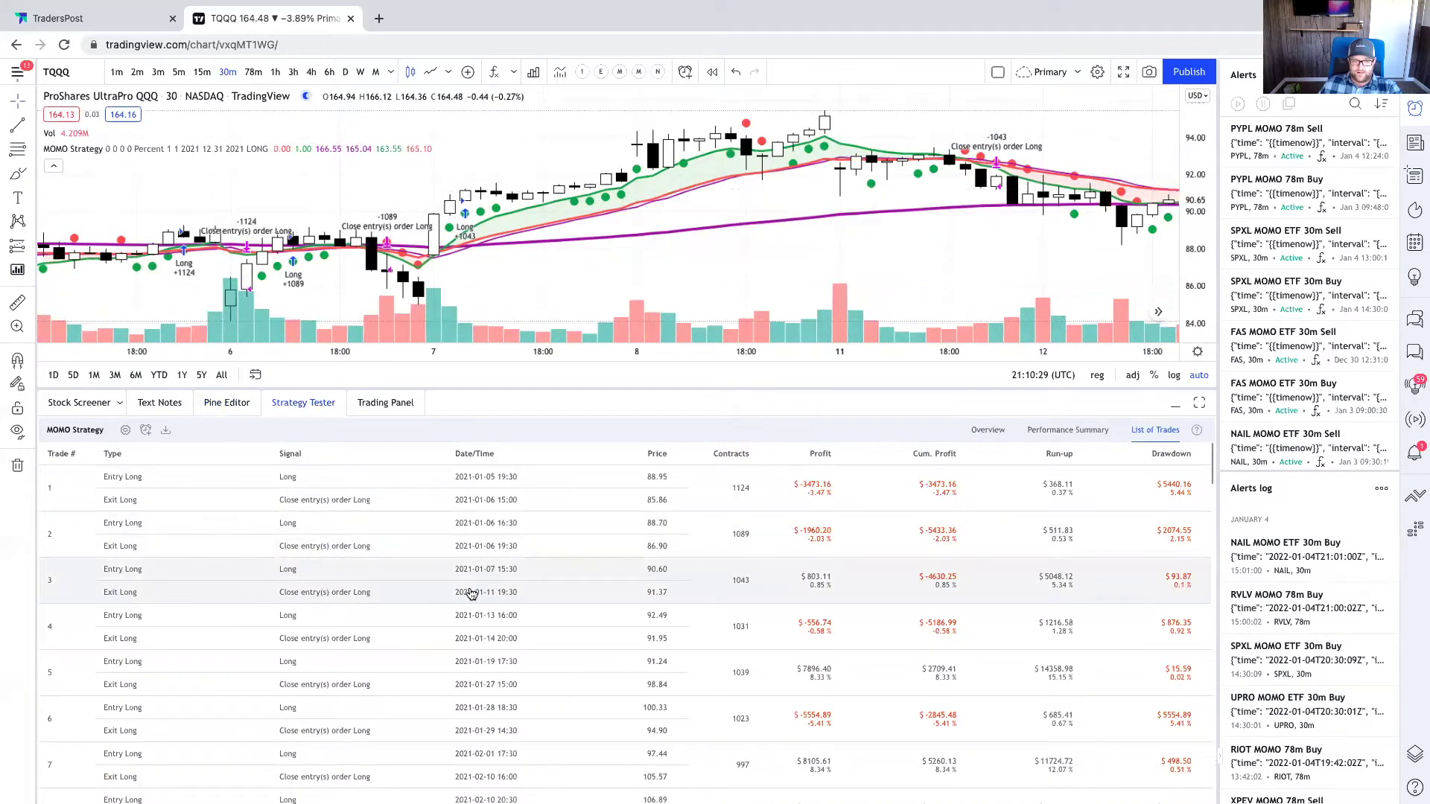
pyautogui.click(493, 598)
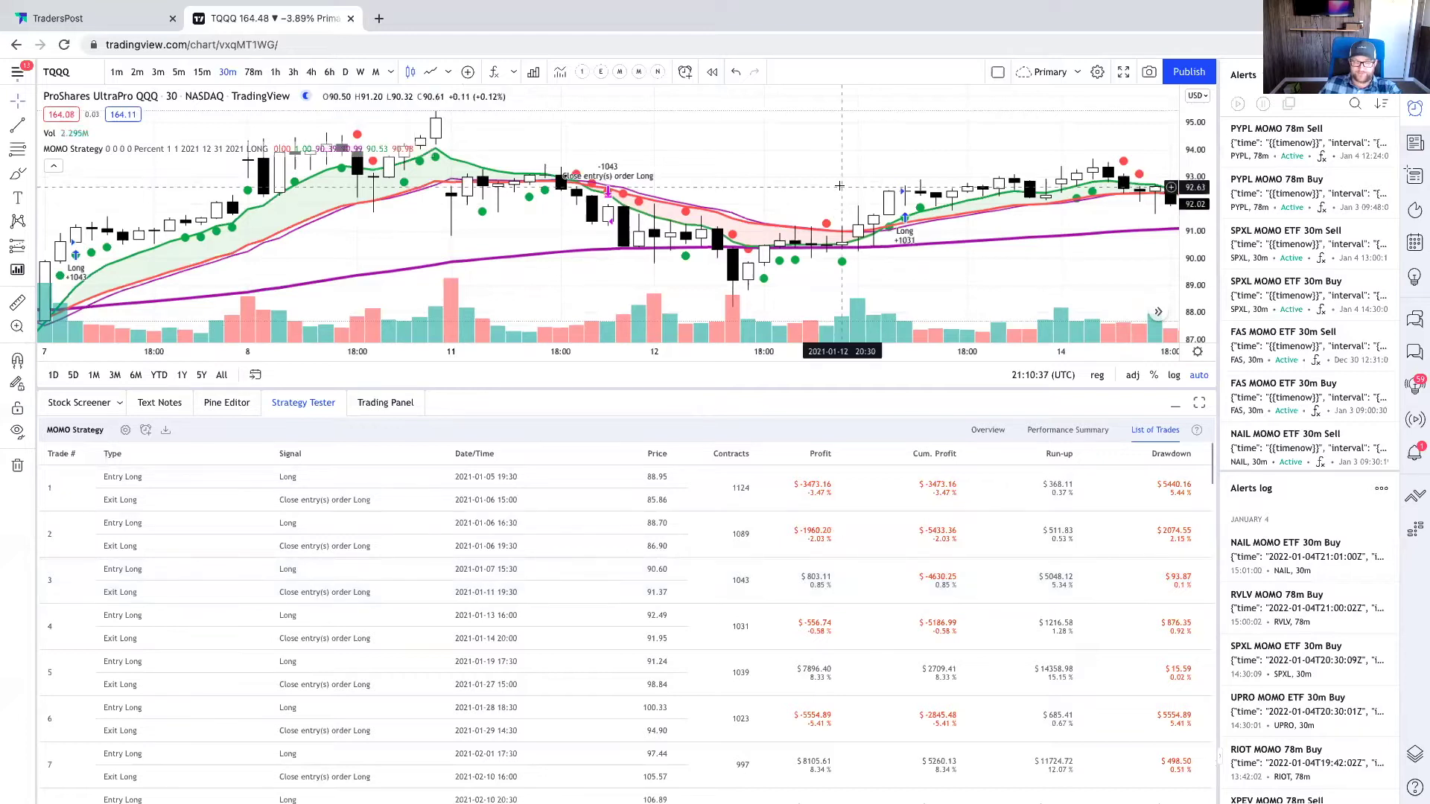
pyautogui.scroll(-5, 840, 185)
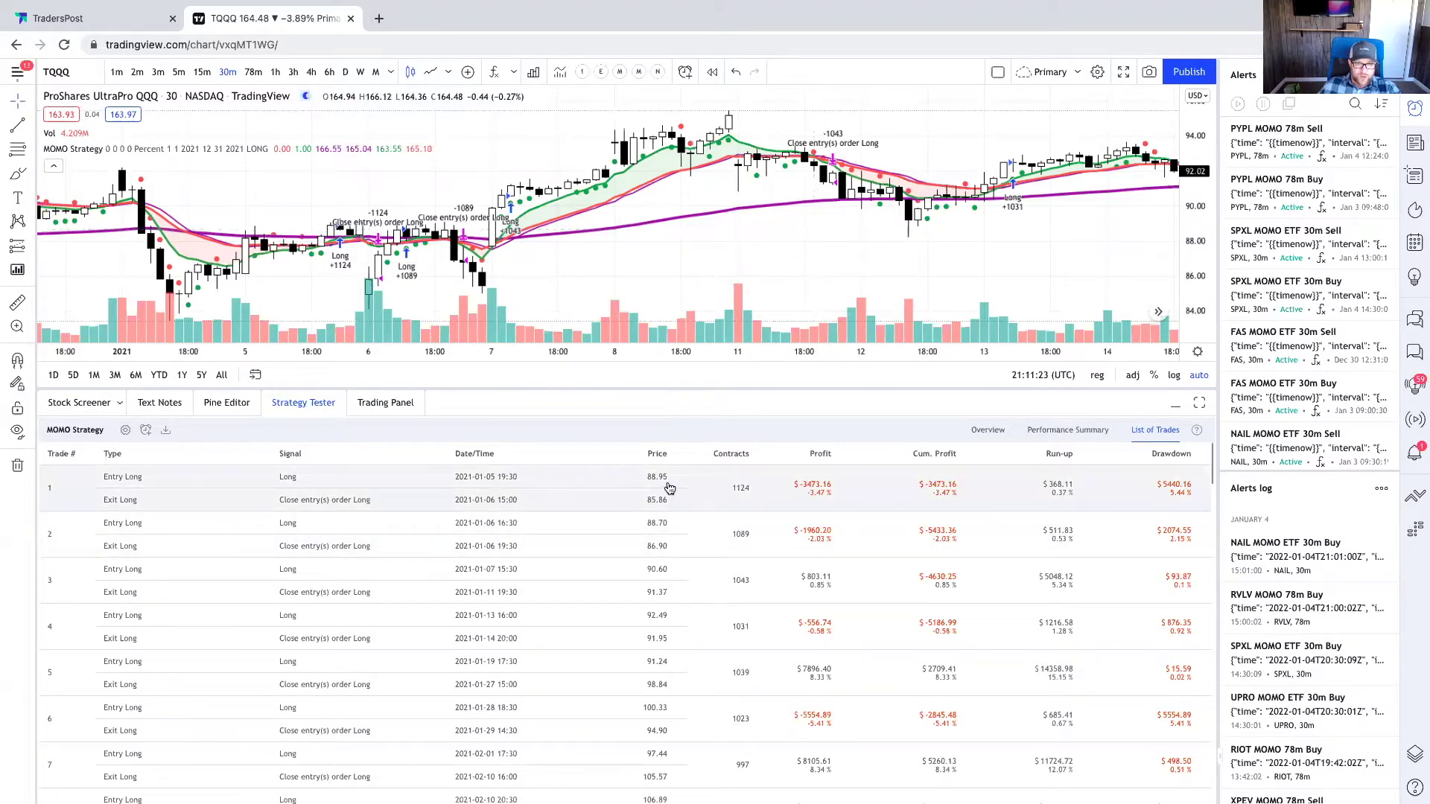
# Show the MOMO Strategy's performance summary and compare its net profit with the buy and hold return
pyautogui.click(1048, 432)
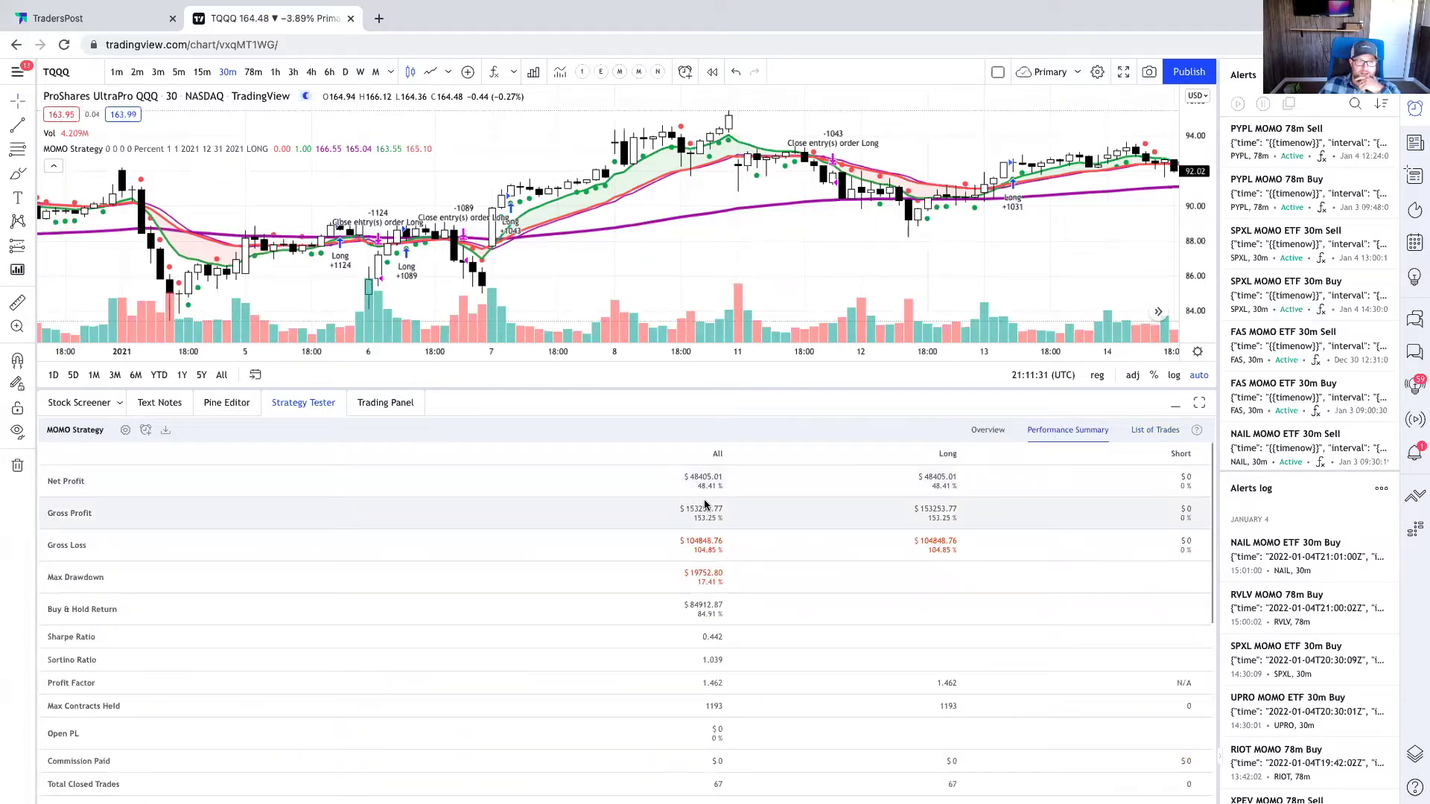
pyautogui.moveTo(697, 485); pyautogui.dragTo(715, 485)
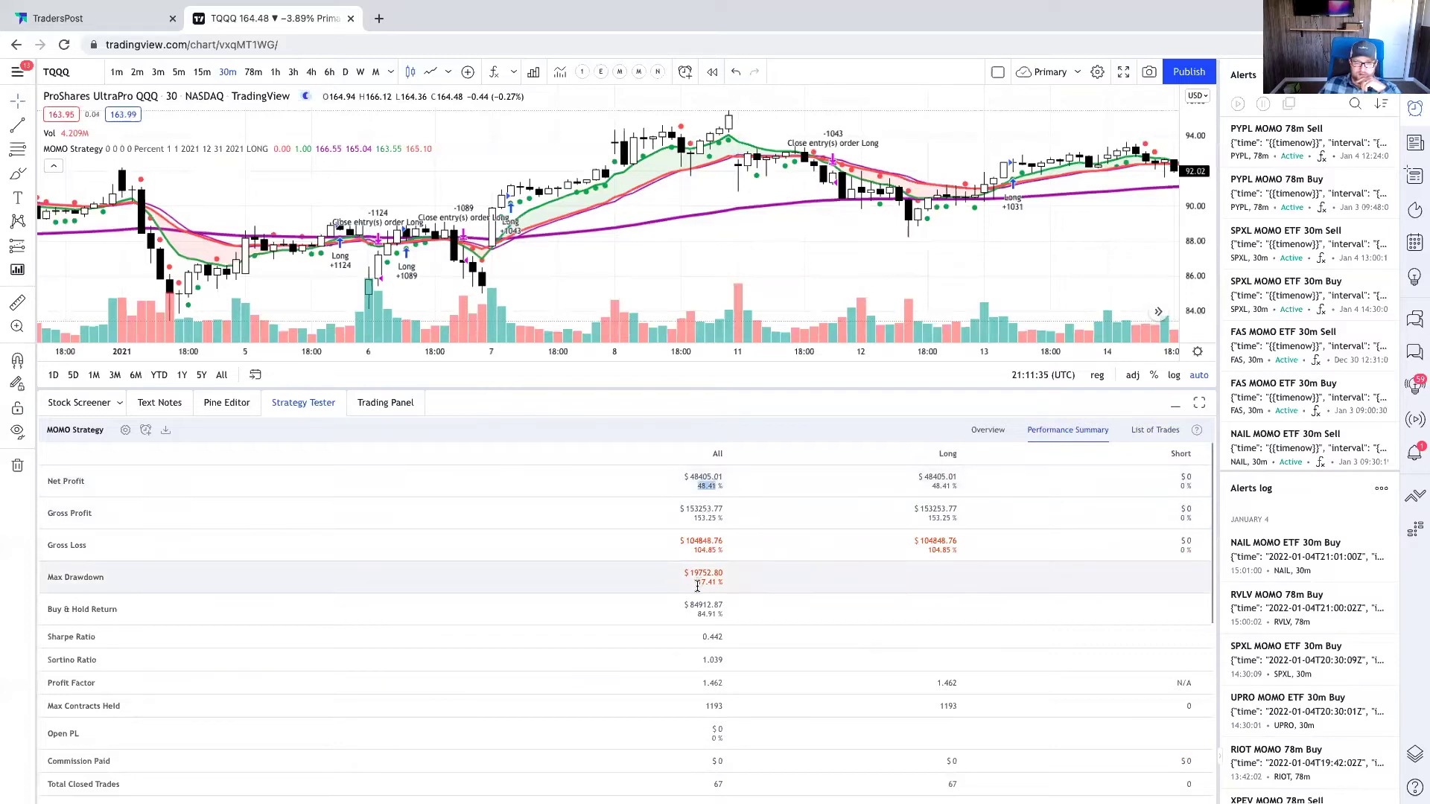
pyautogui.moveTo(697, 615); pyautogui.dragTo(713, 616)
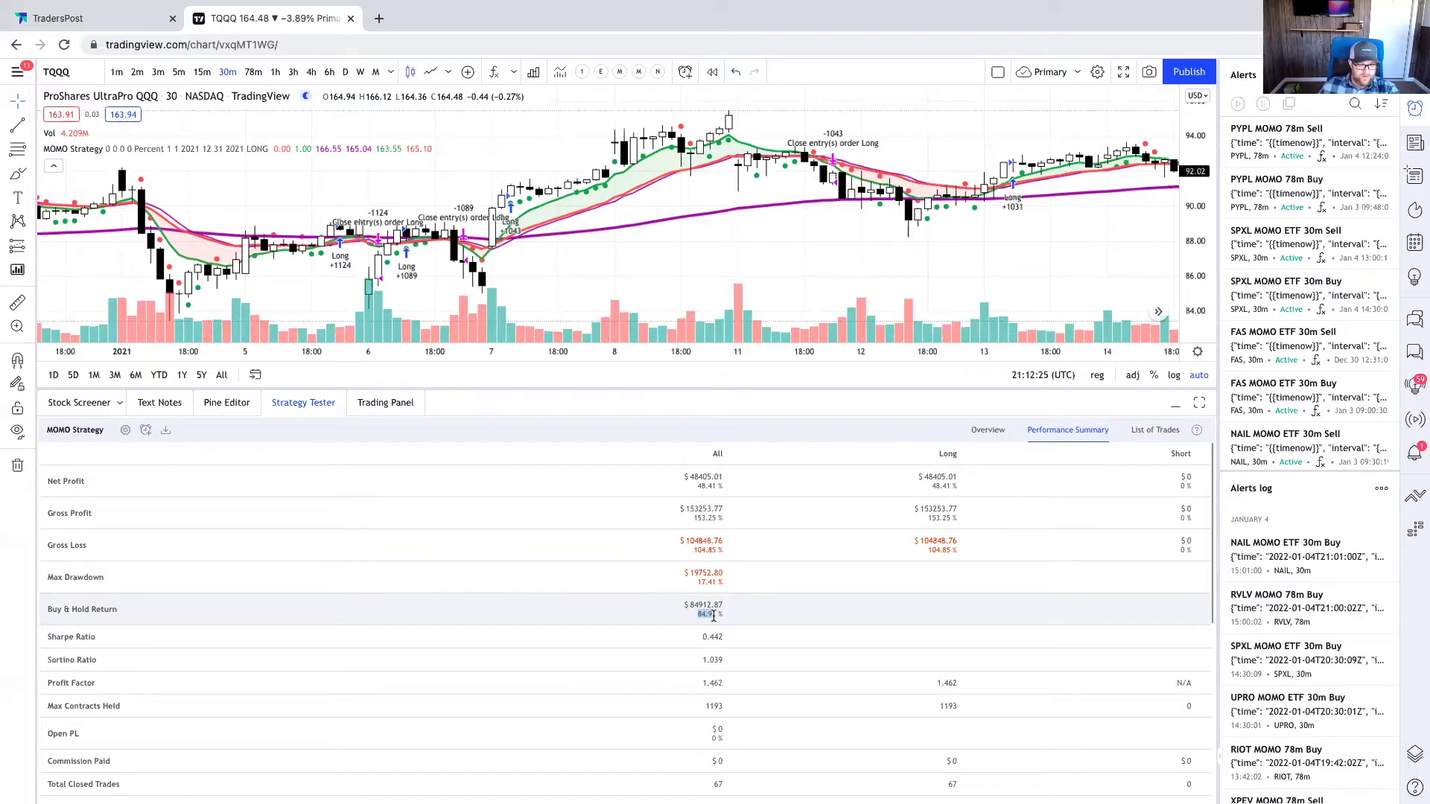
# Review the percent profitable, average trade and average number of bars in trades in the performance summary
pyautogui.scroll(-3, 711, 625)
pyautogui.scroll(-1, 716, 626)
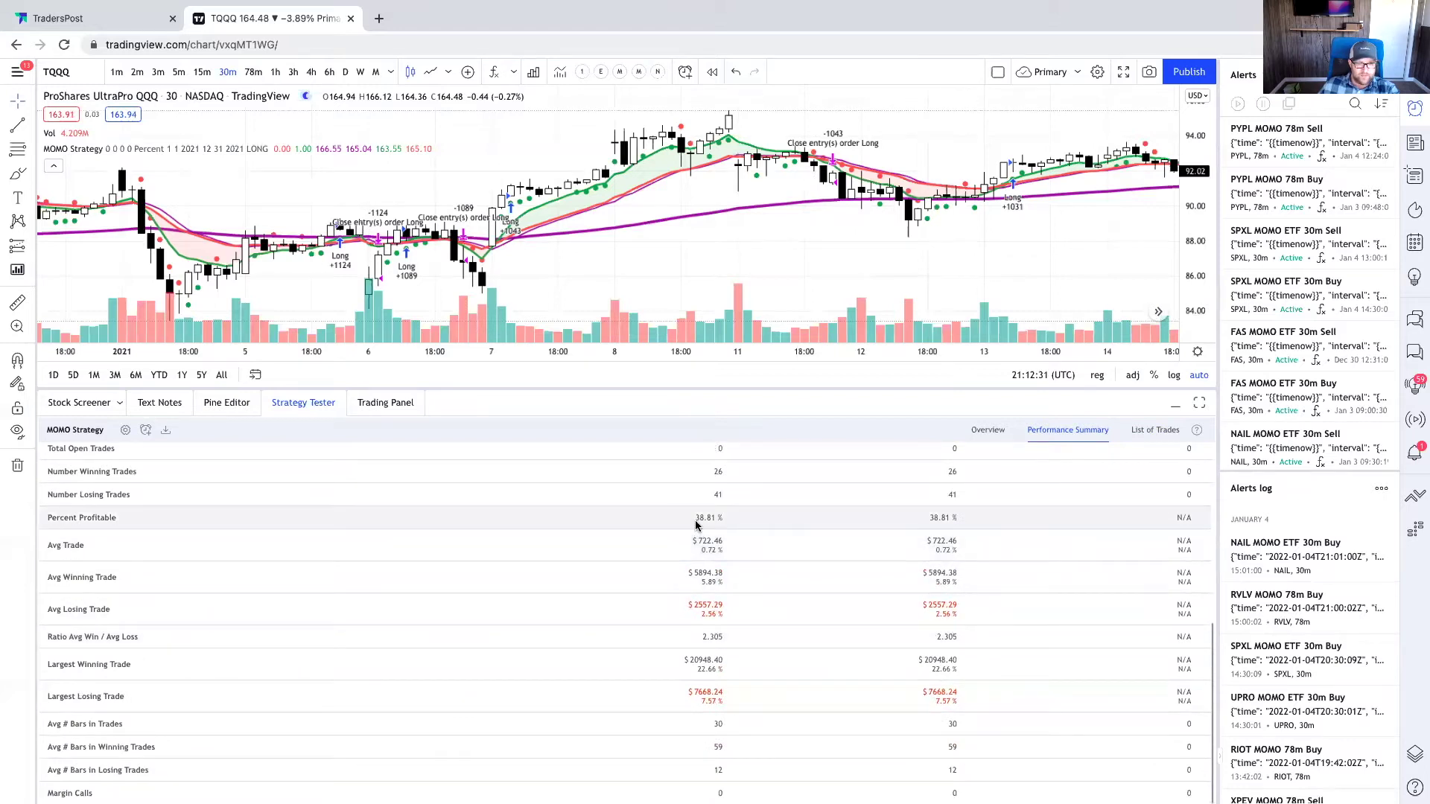
pyautogui.tripleClick(696, 524)
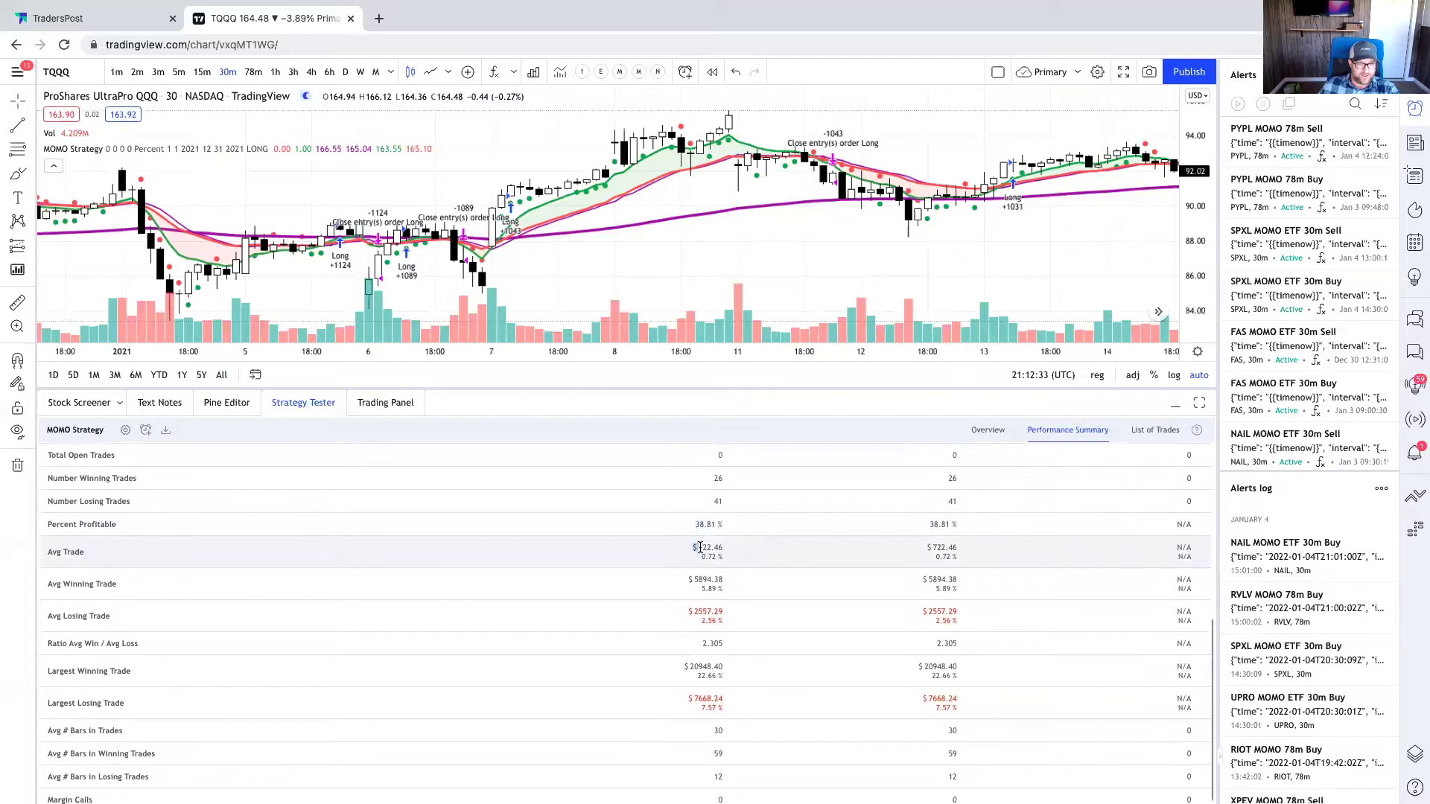
pyautogui.moveTo(714, 545); pyautogui.dragTo(692, 545)
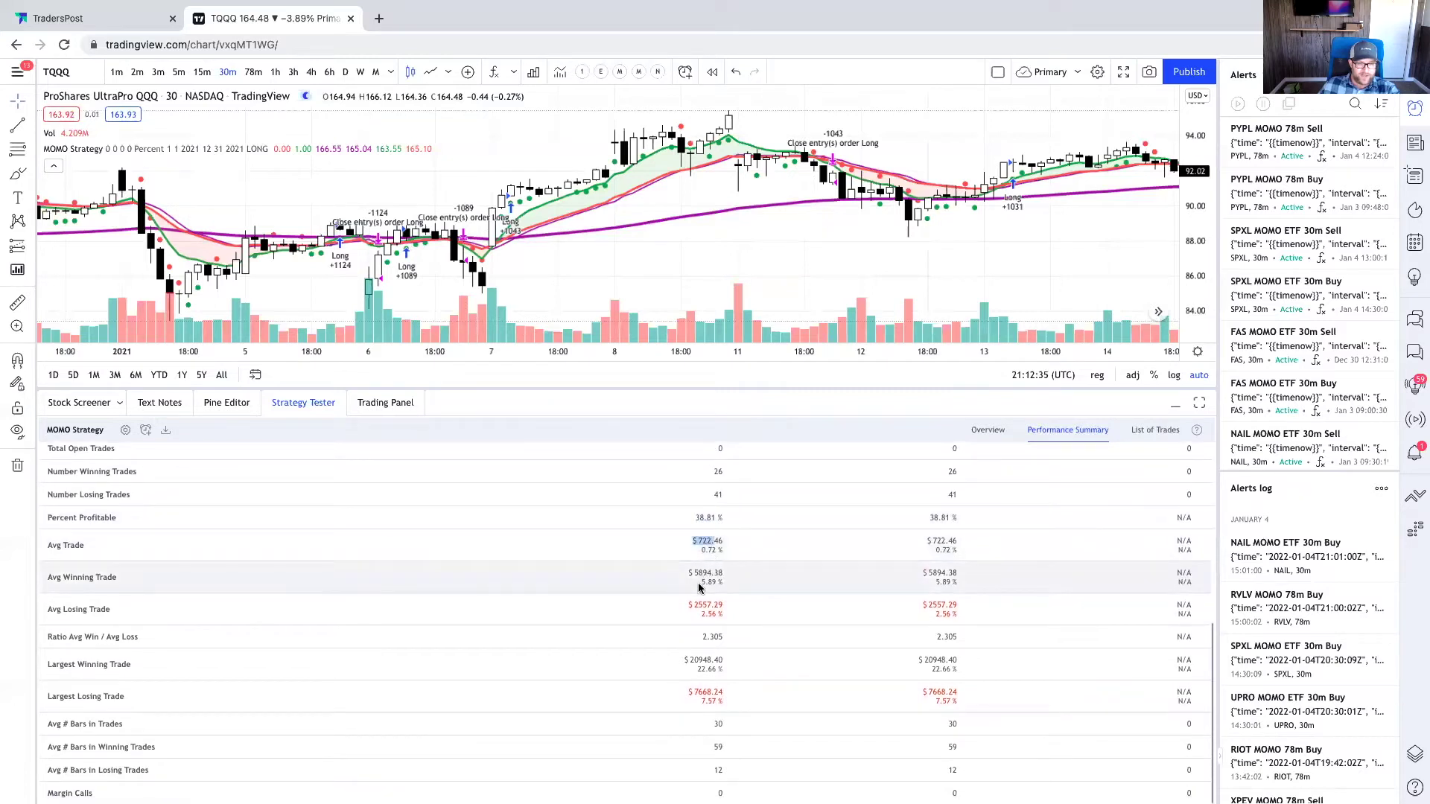
pyautogui.click(717, 723)
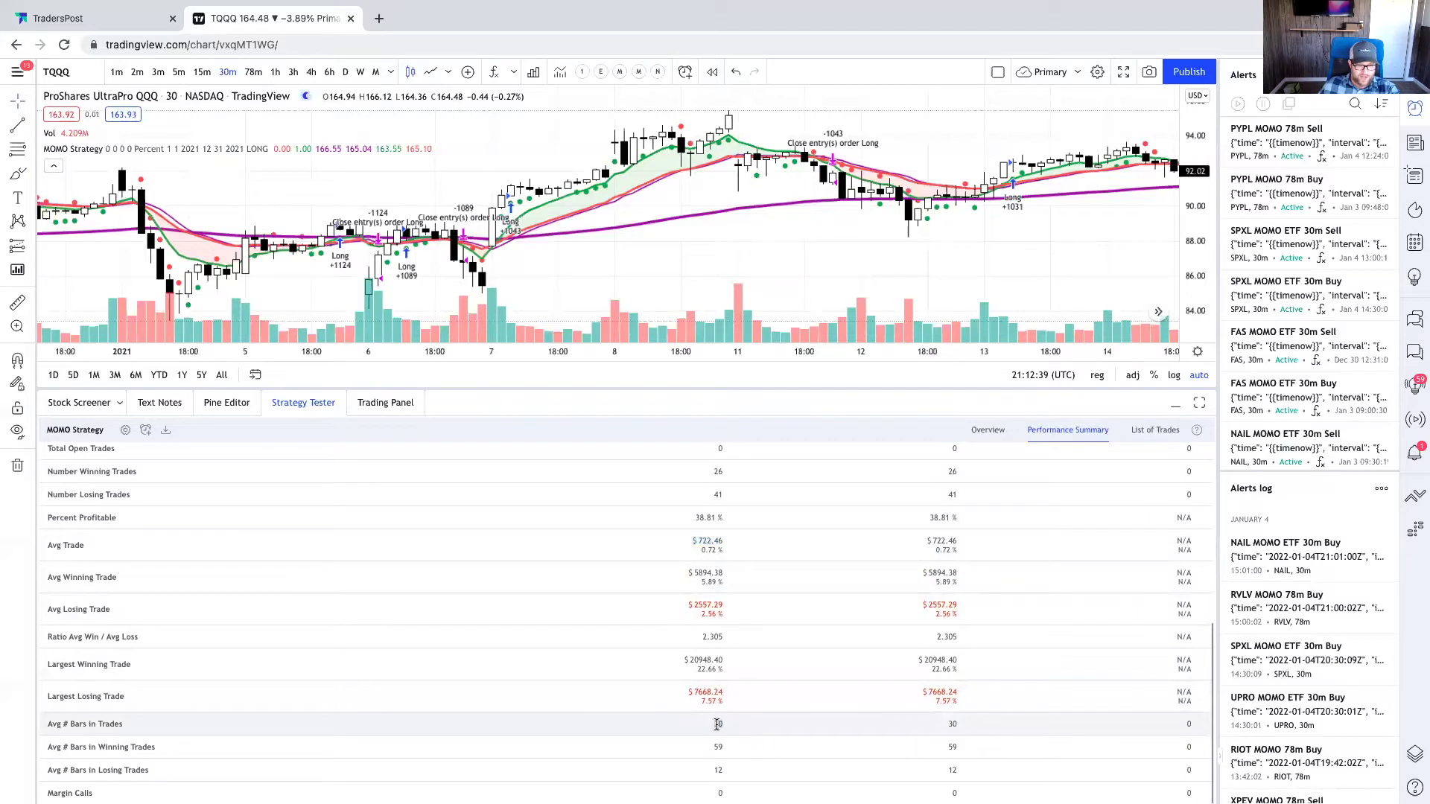
pyautogui.scroll(5, 705, 631)
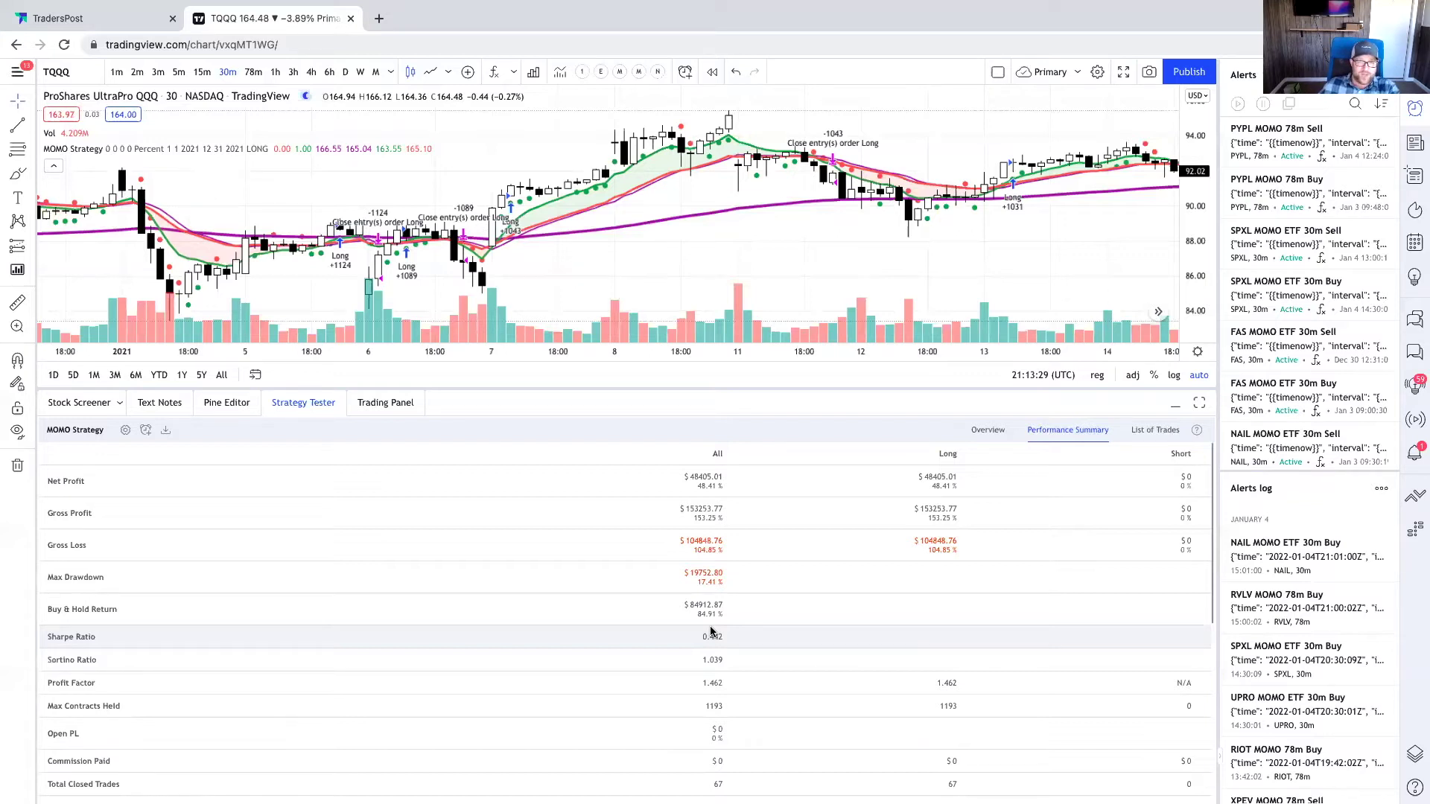
# Enlarge the chart area, switch TQQQ to the 1-hour timeframe and check the strategy's net profit percentage
pyautogui.moveTo(686, 390); pyautogui.dragTo(689, 445)
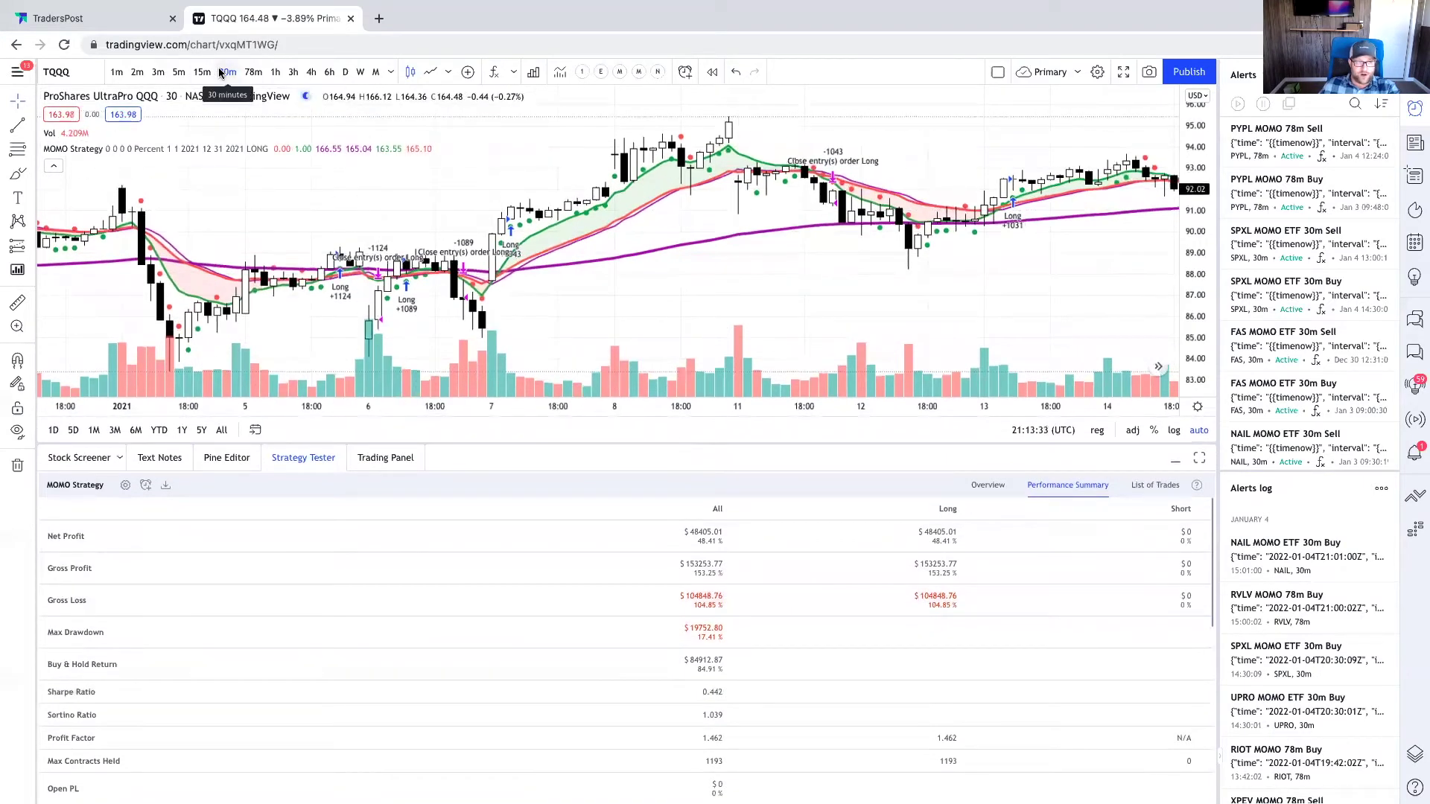
pyautogui.click(274, 72)
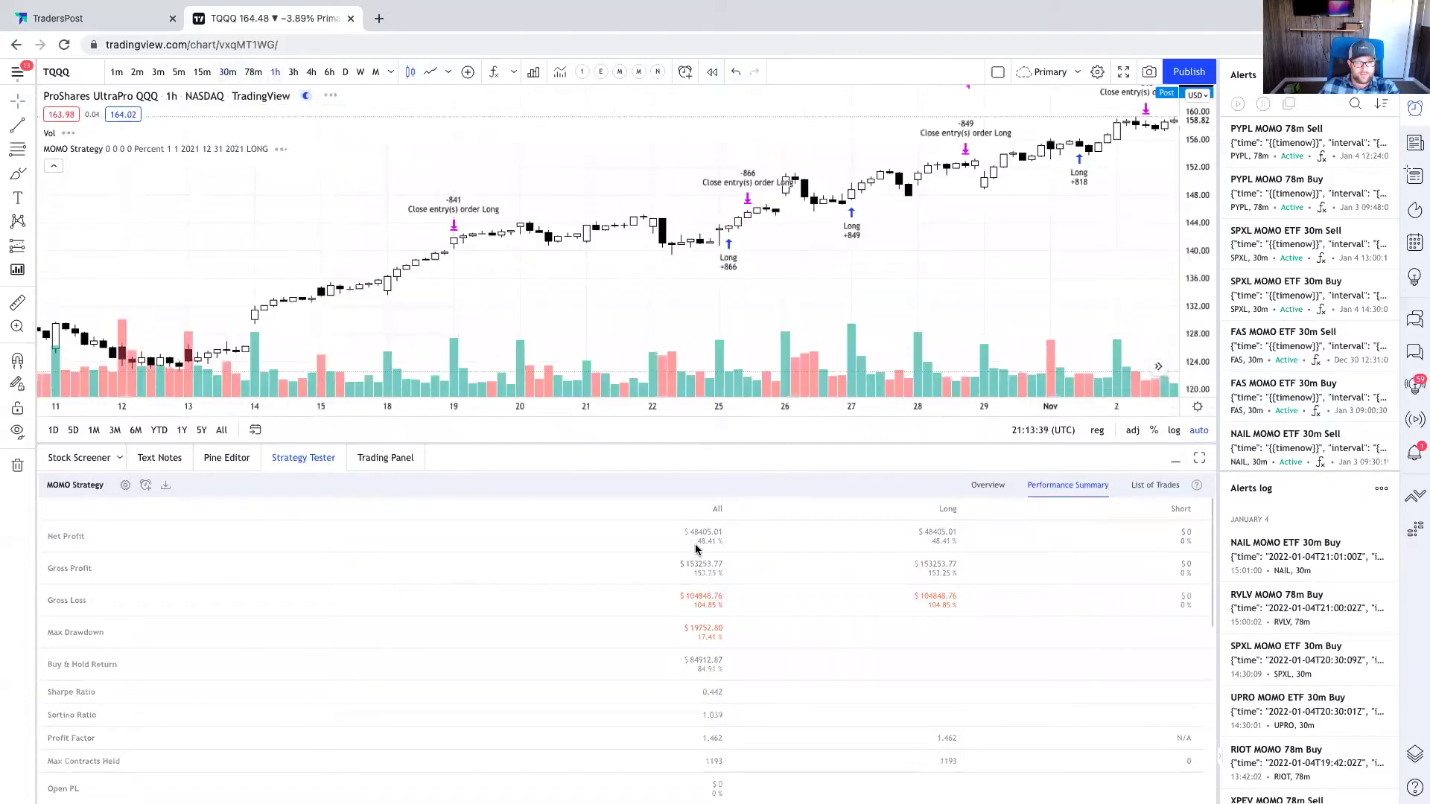
pyautogui.moveTo(700, 541); pyautogui.dragTo(717, 542)
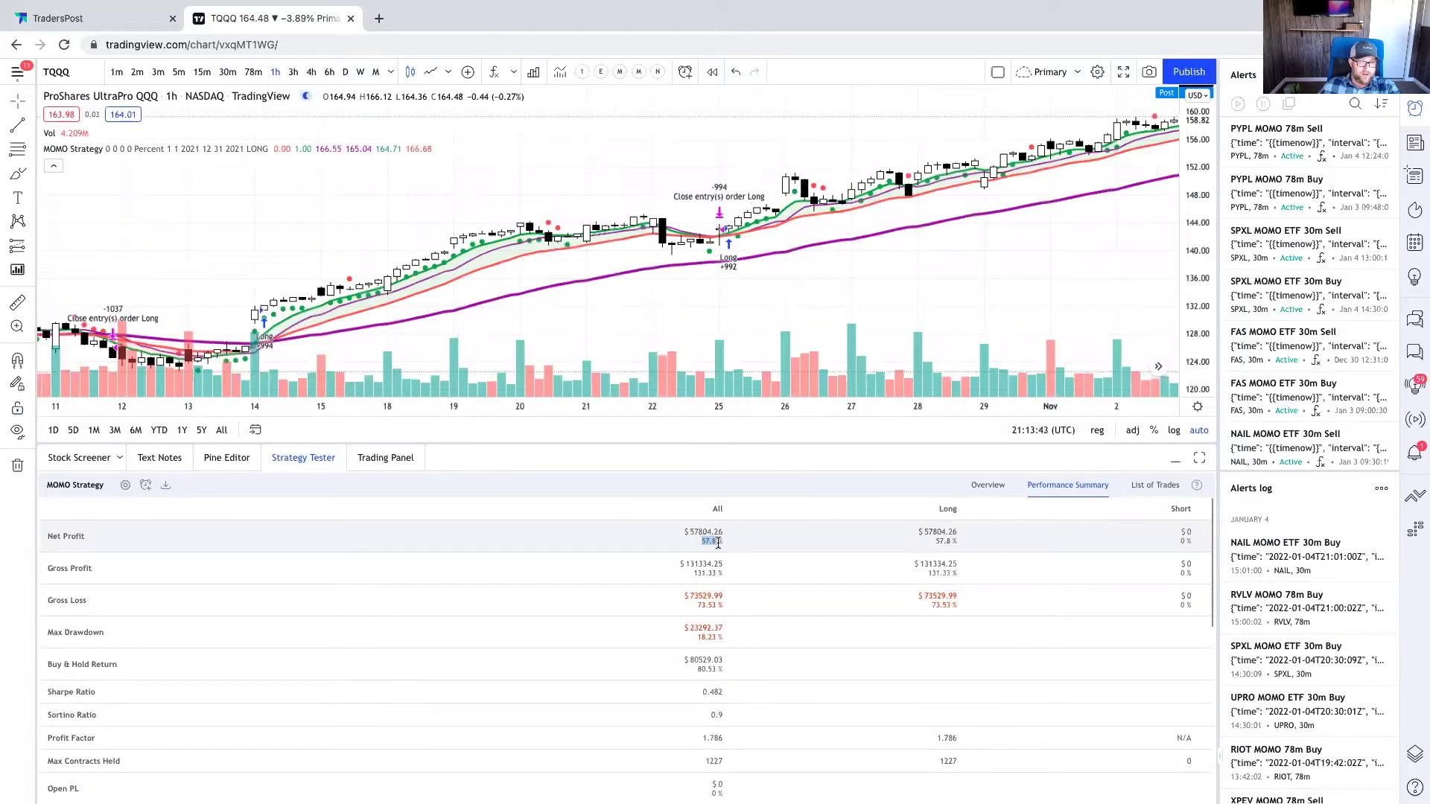
# Switch TQQQ from the 1-hour to the 3-hour and daily timeframes, comparing the strategy's net profit percentage on each
pyautogui.moveTo(717, 543); pyautogui.dragTo(716, 543)
pyautogui.click(291, 72)
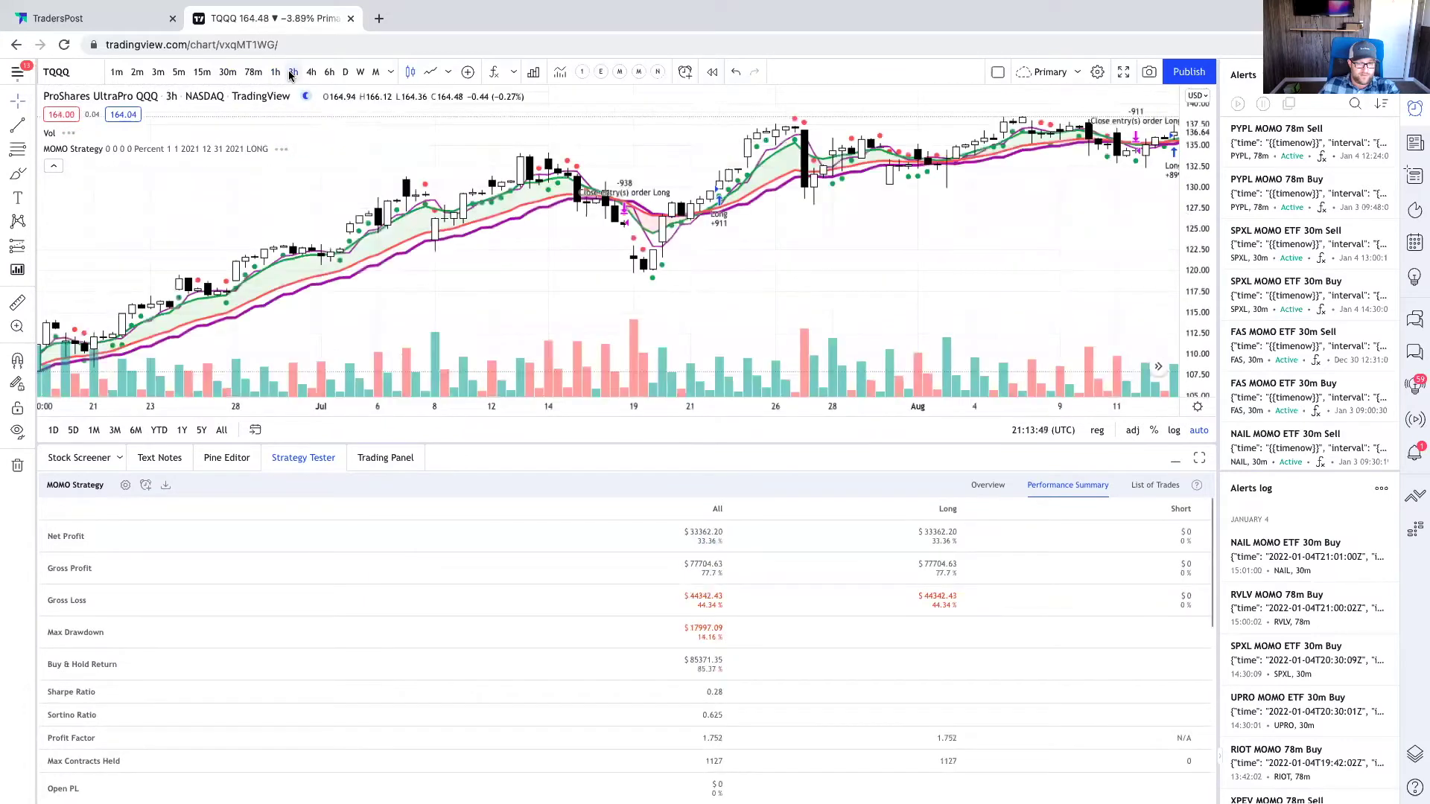
pyautogui.moveTo(698, 542); pyautogui.dragTo(721, 541)
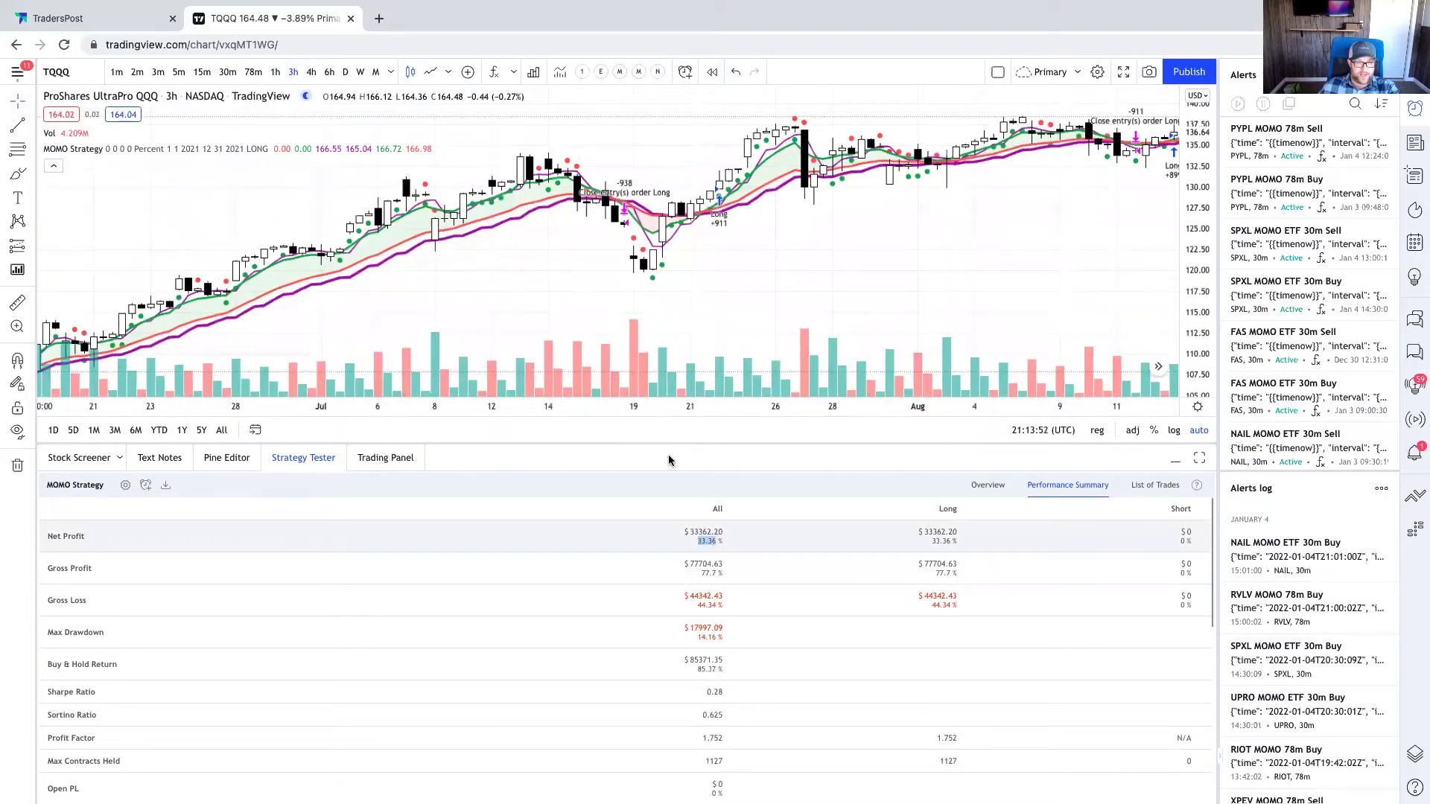
pyautogui.click(344, 72)
pyautogui.moveTo(697, 541); pyautogui.dragTo(715, 541)
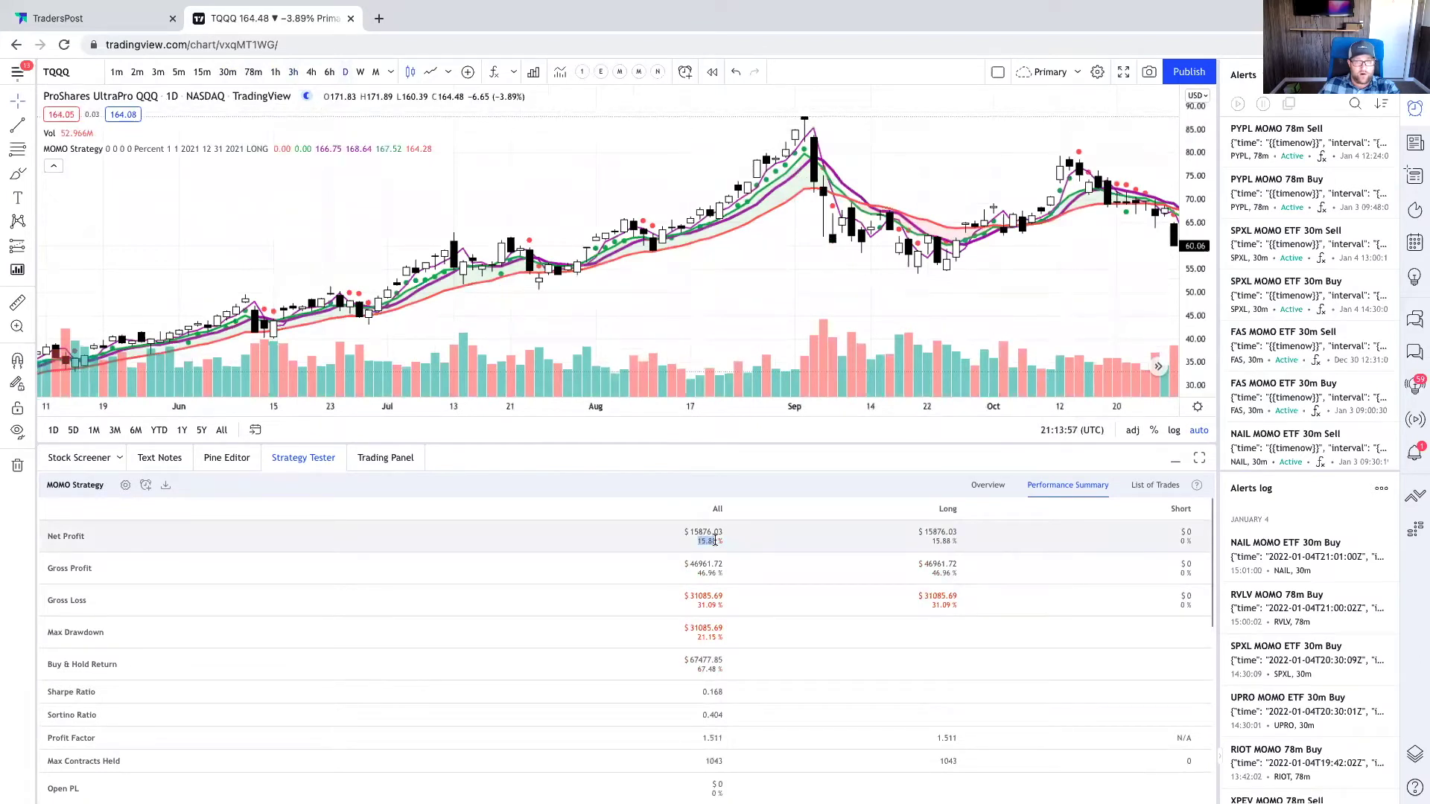
# Examine the strategy's trades on the daily TQQQ chart across 2020 and 2021
pyautogui.scroll(-5, 542, 312)
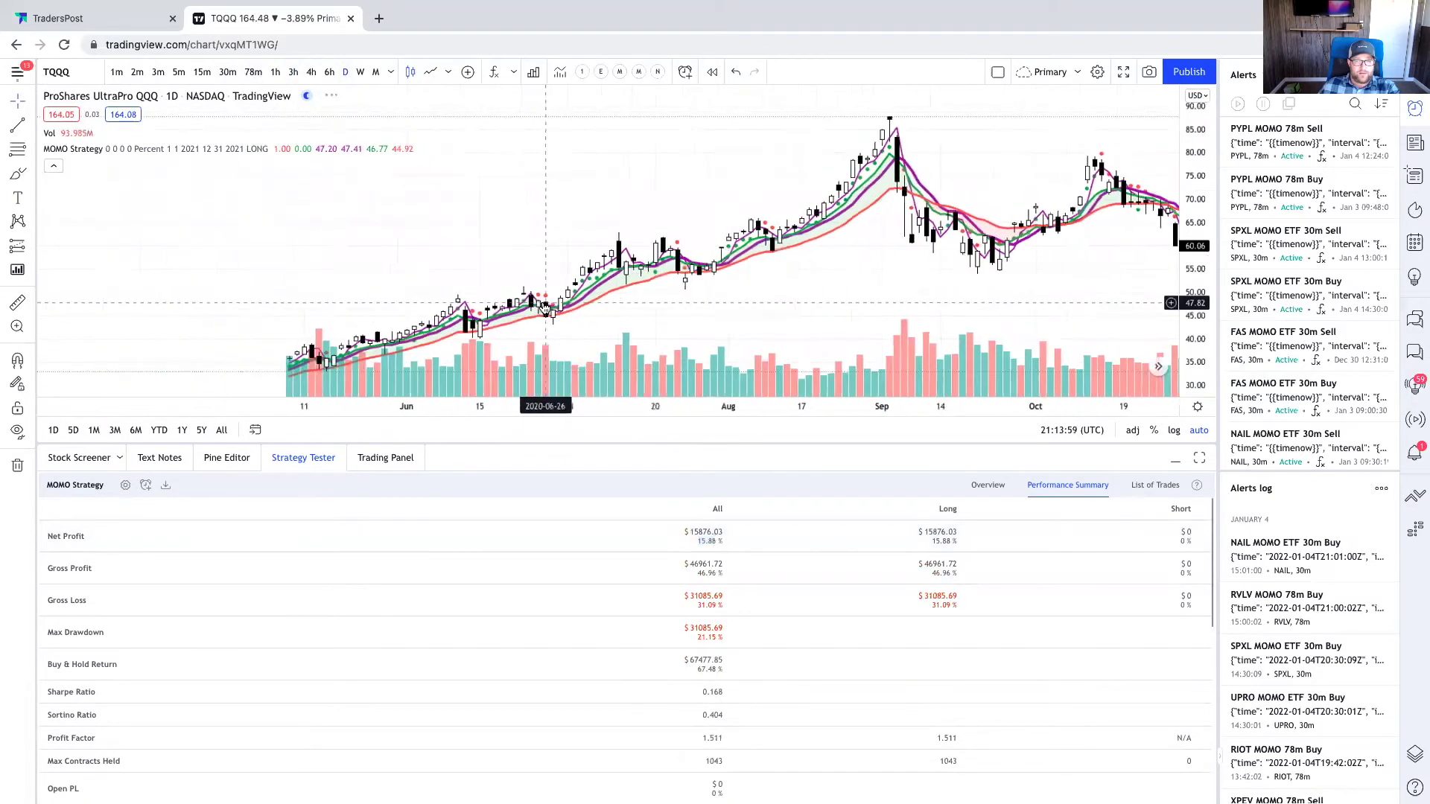
pyautogui.scroll(-5, 542, 311)
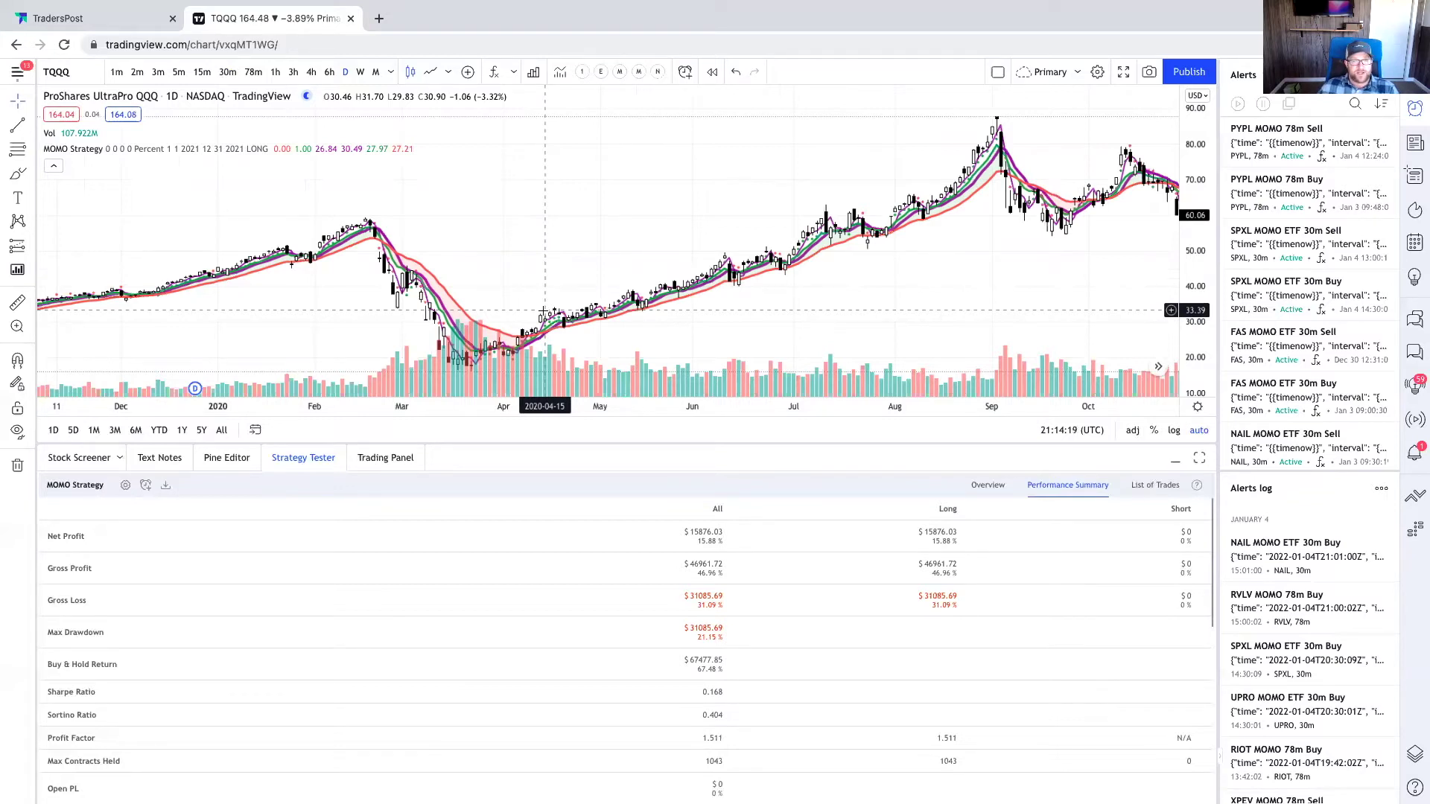
pyautogui.hscroll(15, 638, 245)
pyautogui.hscroll(10, 657, 278)
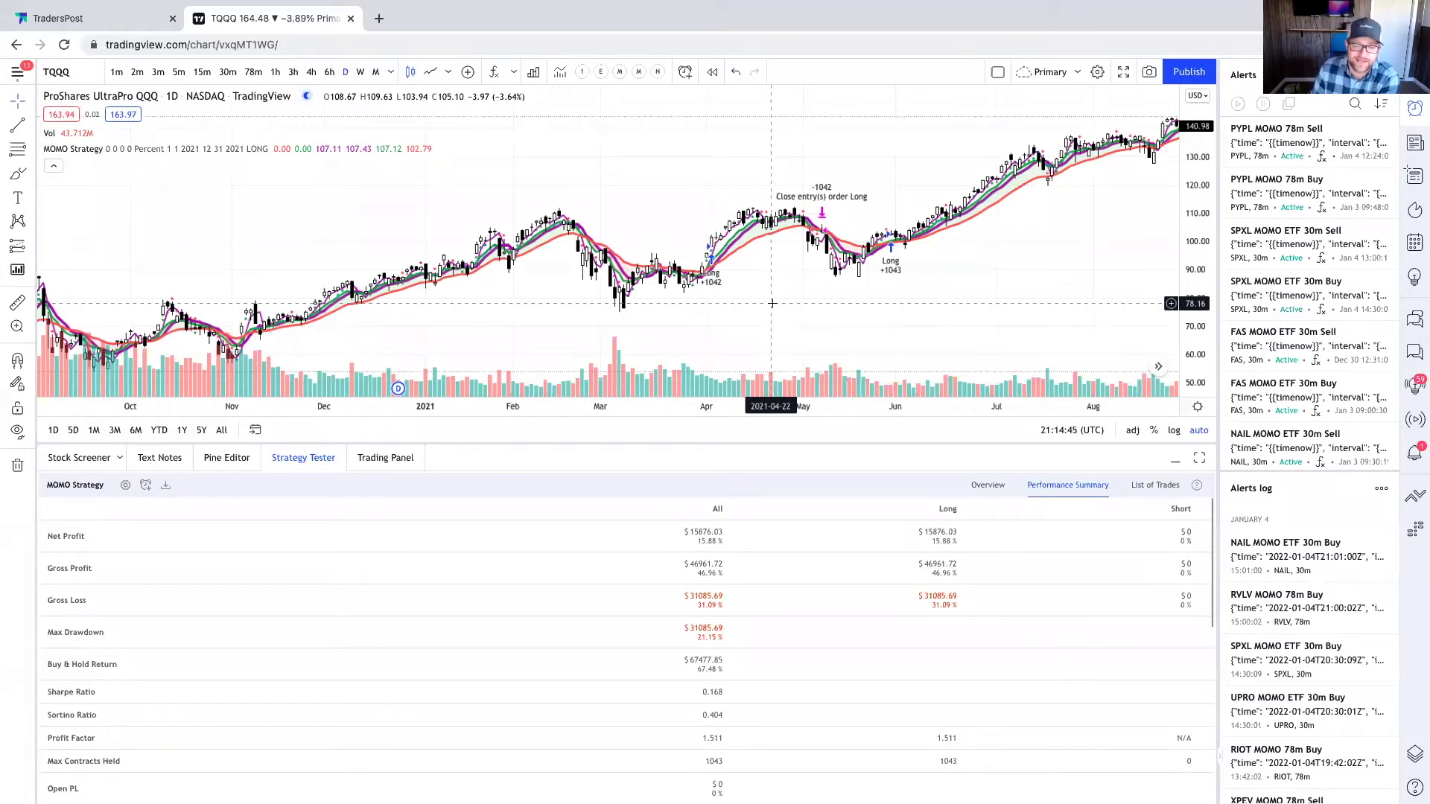
pyautogui.hscroll(-3, 772, 303)
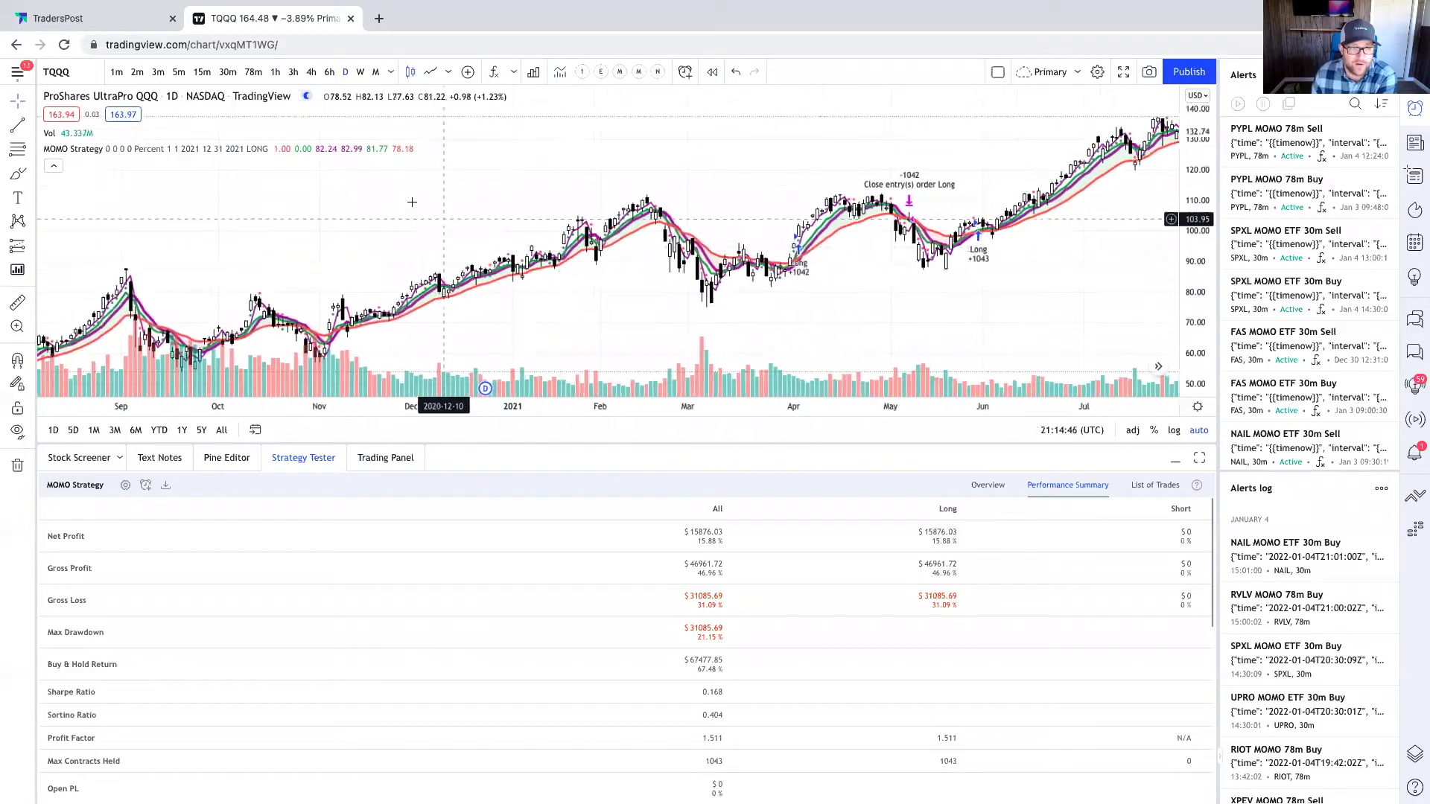
# Switch TQQQ to the 30-minute timeframe, check the net profit percentage and review the trades up to January 2022
pyautogui.click(227, 72)
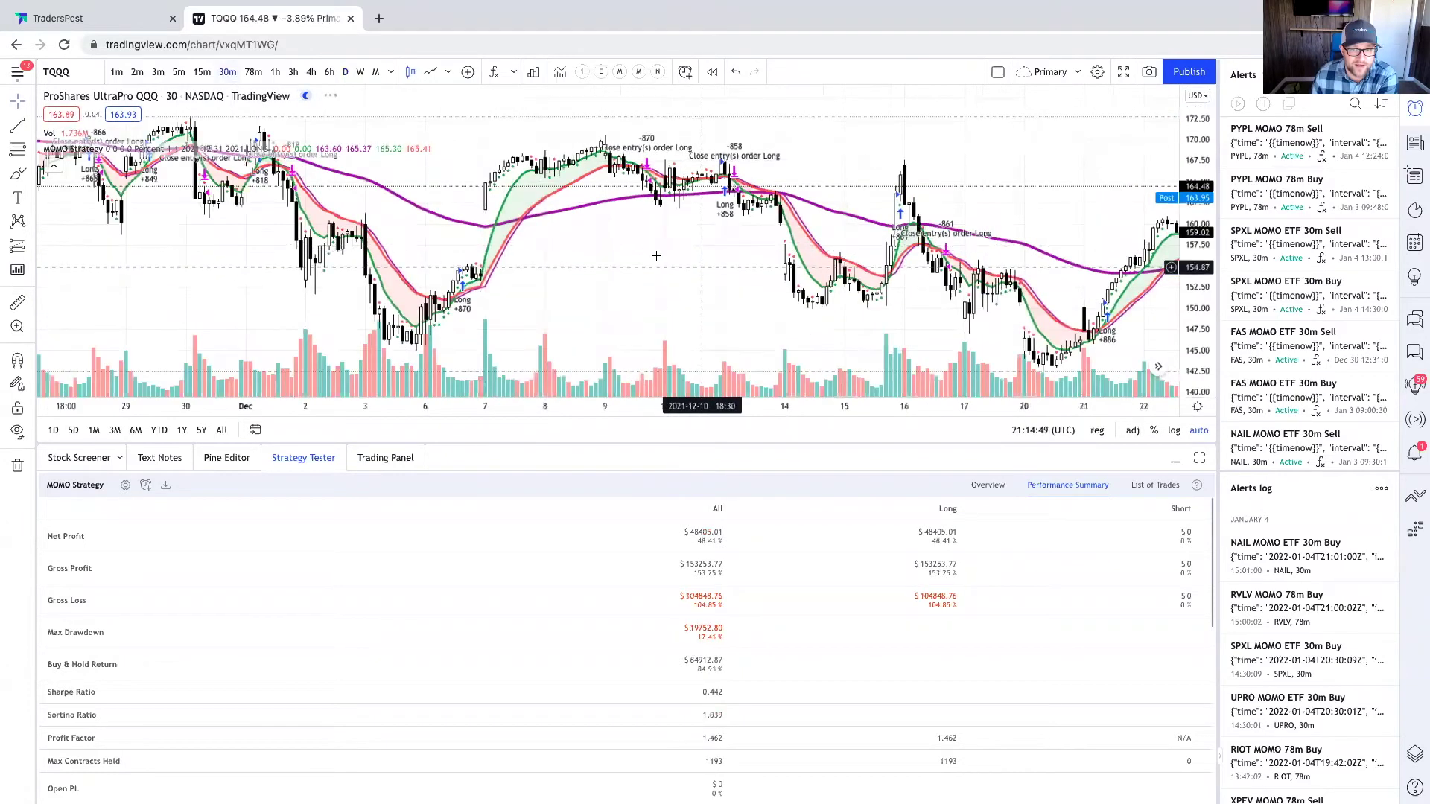
pyautogui.scroll(-5, 621, 264)
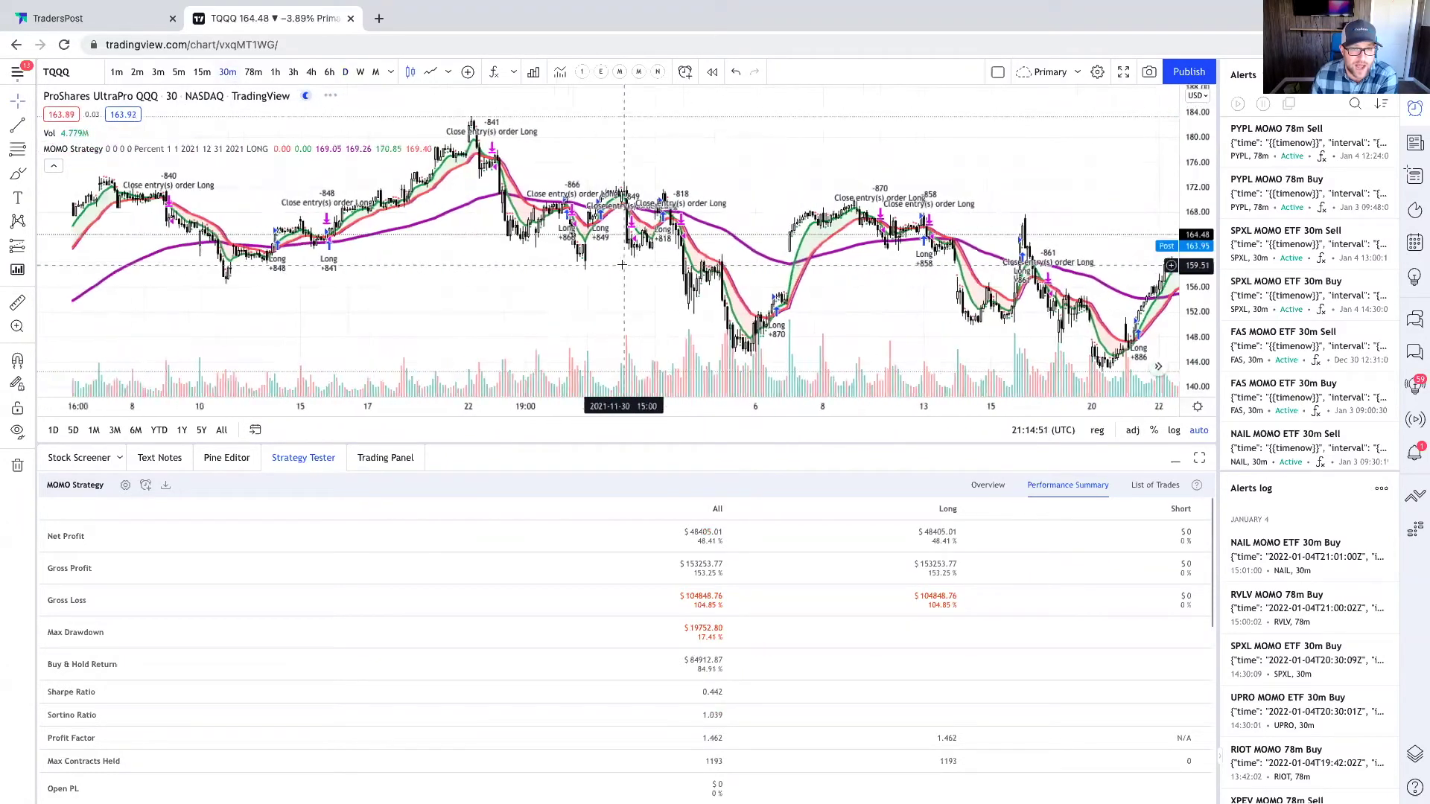
pyautogui.moveTo(696, 541); pyautogui.dragTo(717, 542)
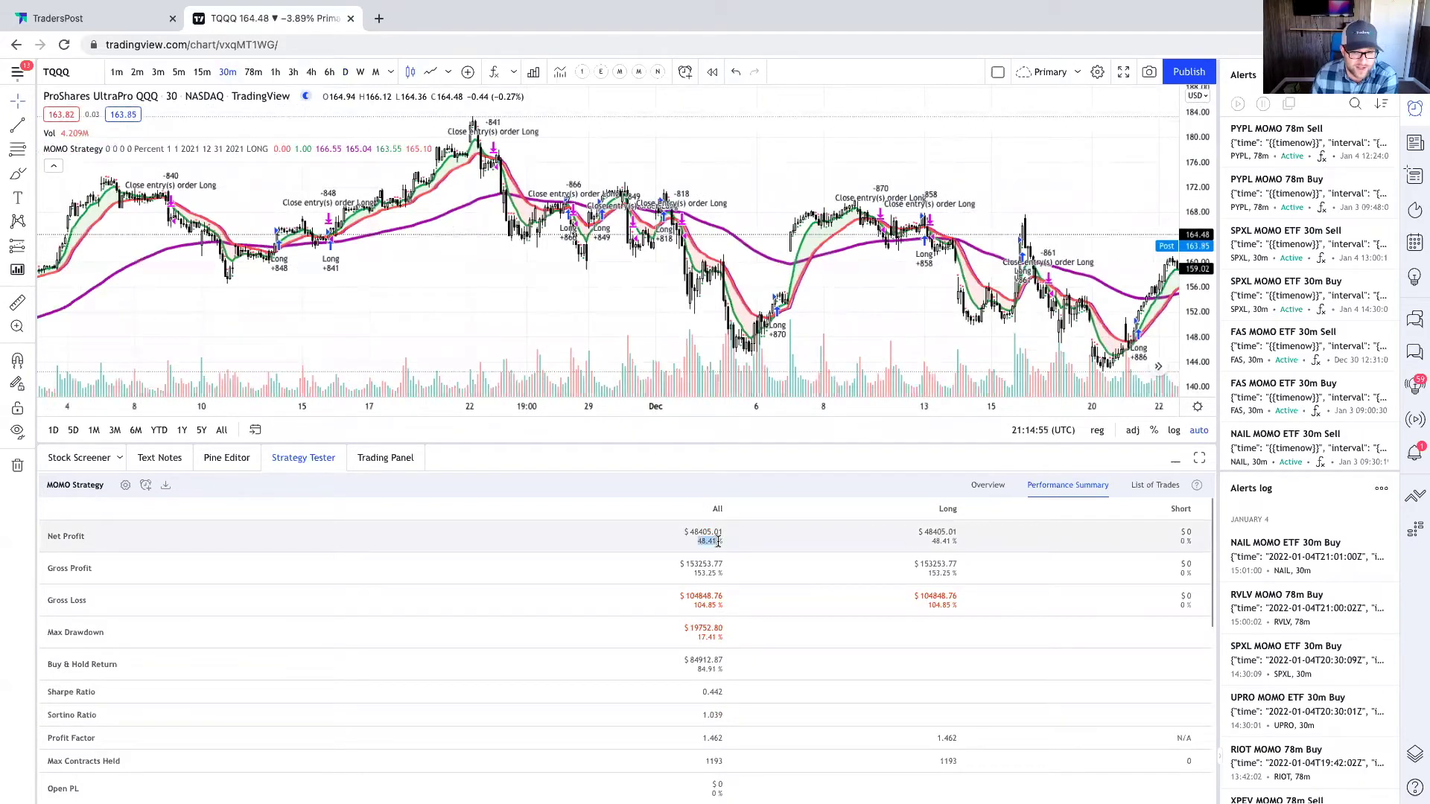
pyautogui.hscroll(5, 827, 208)
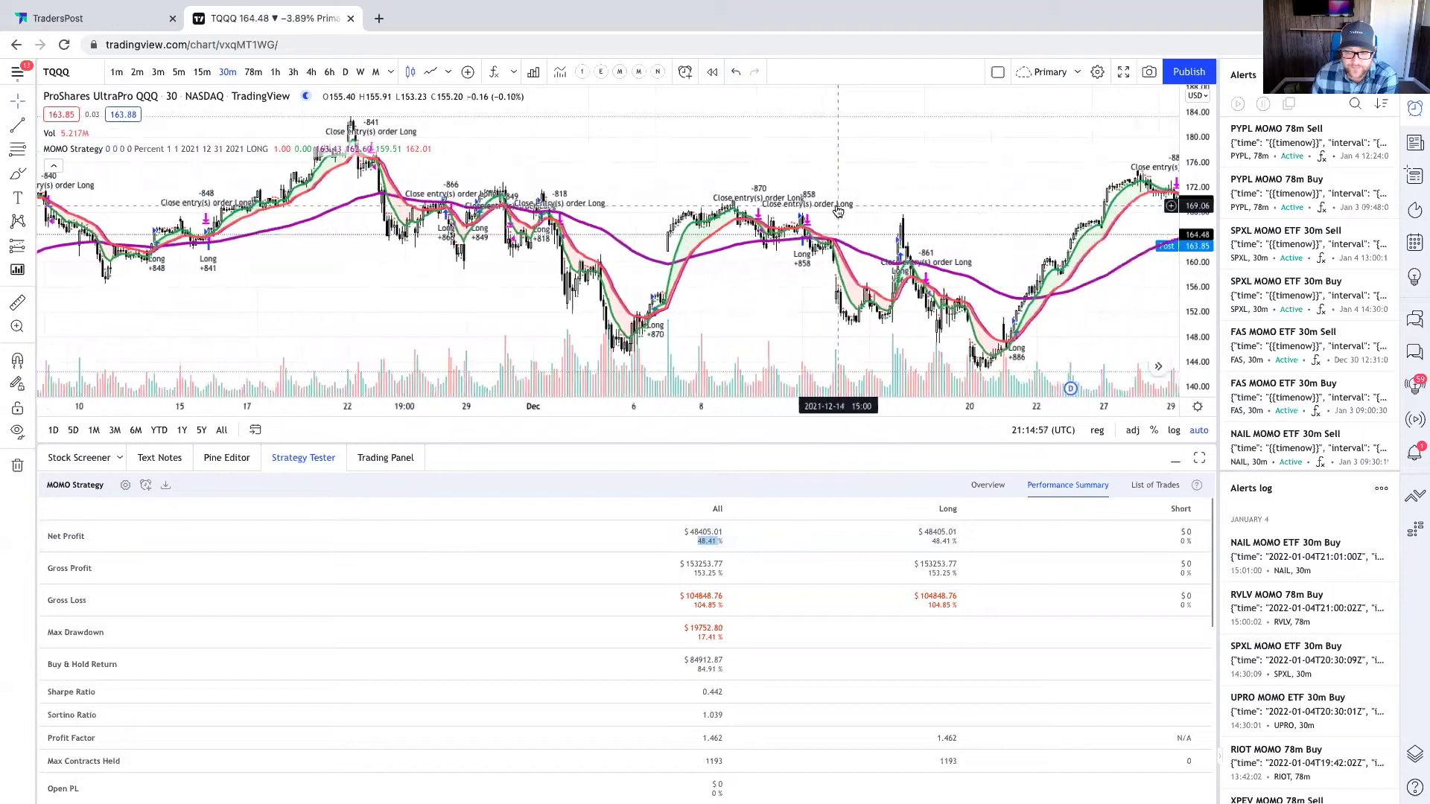
pyautogui.hscroll(2, 837, 205)
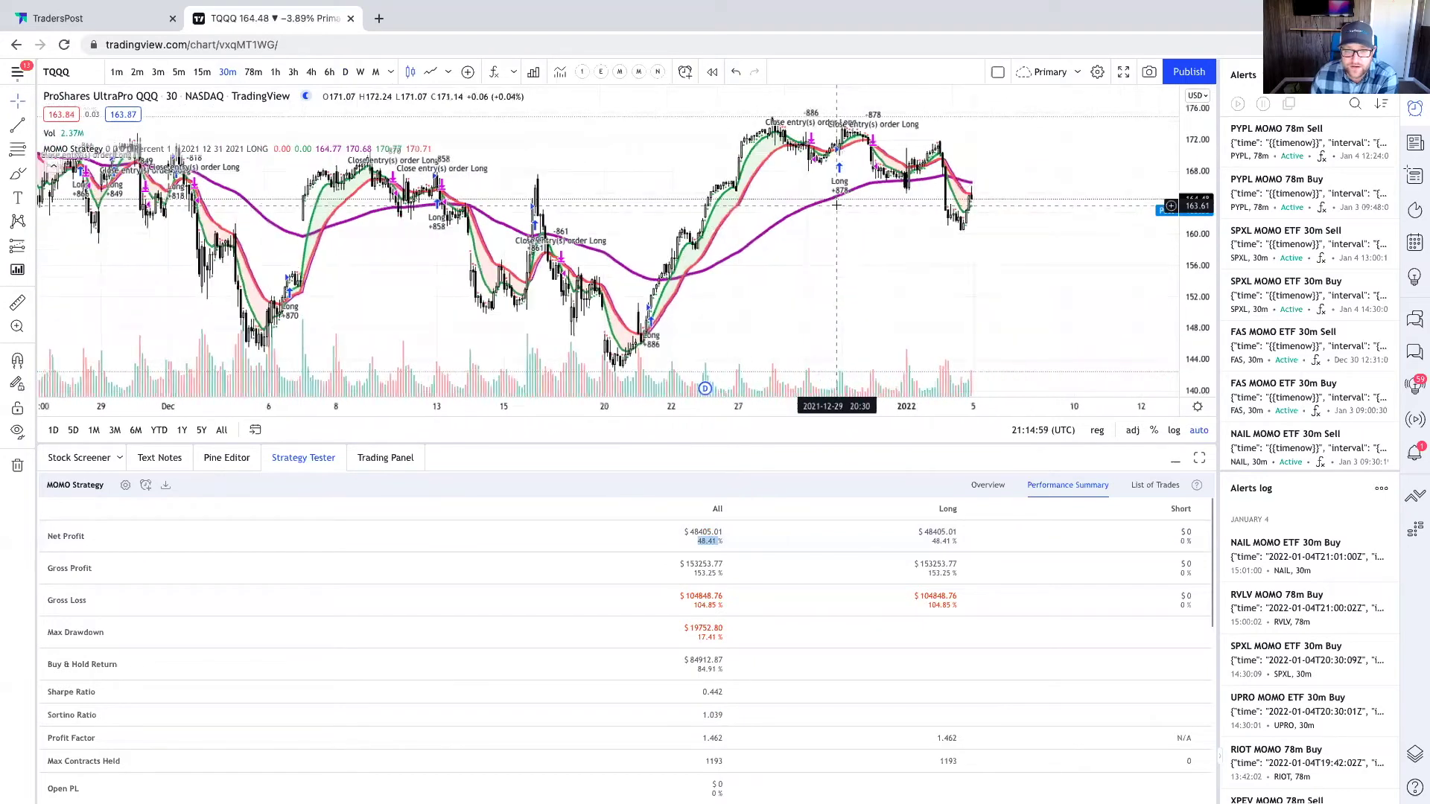
pyautogui.hscroll(-1, 836, 205)
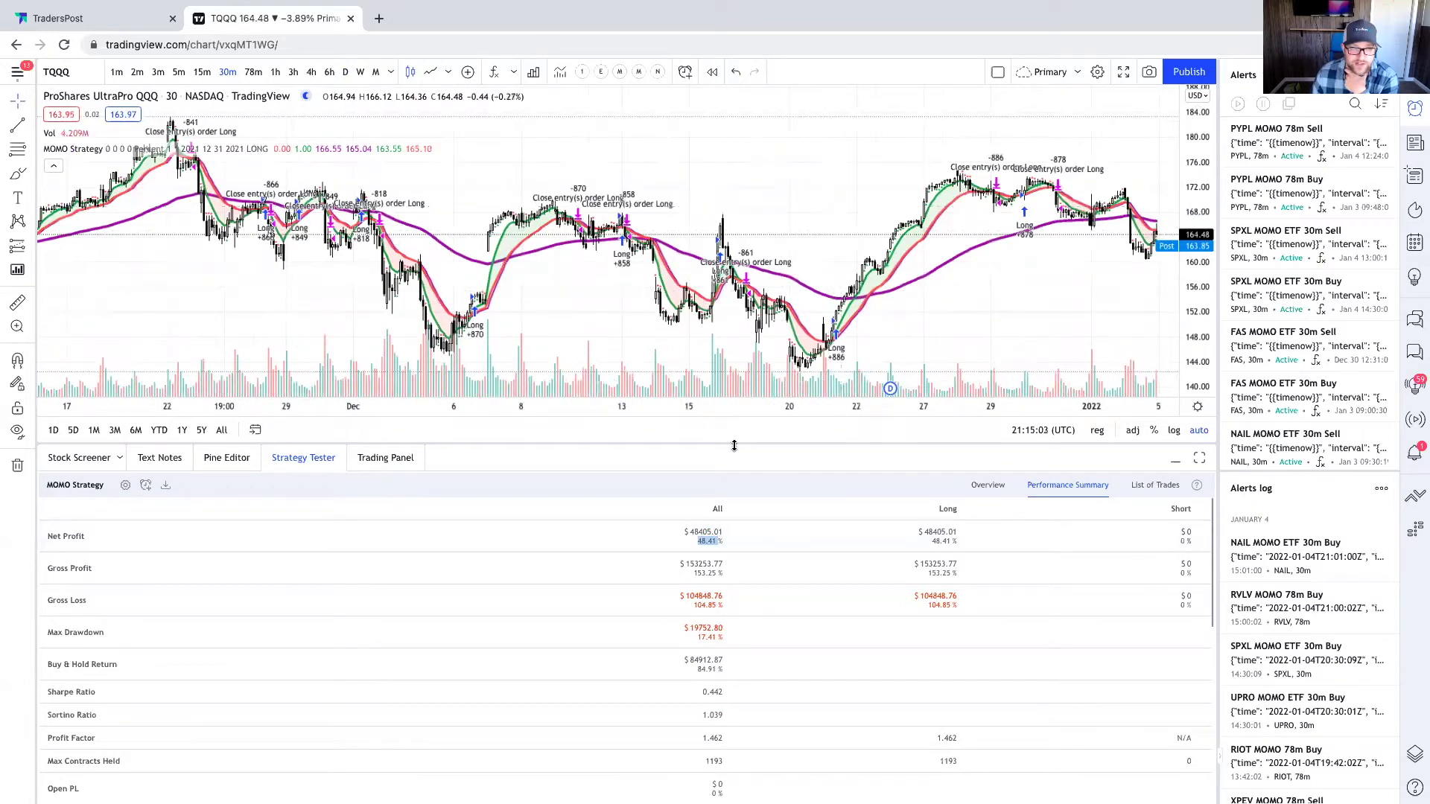
# Load the indicator template with Trend Following MOMO and RSI, hide the strategy tester and review the buy and sell signals
pyautogui.click(618, 72)
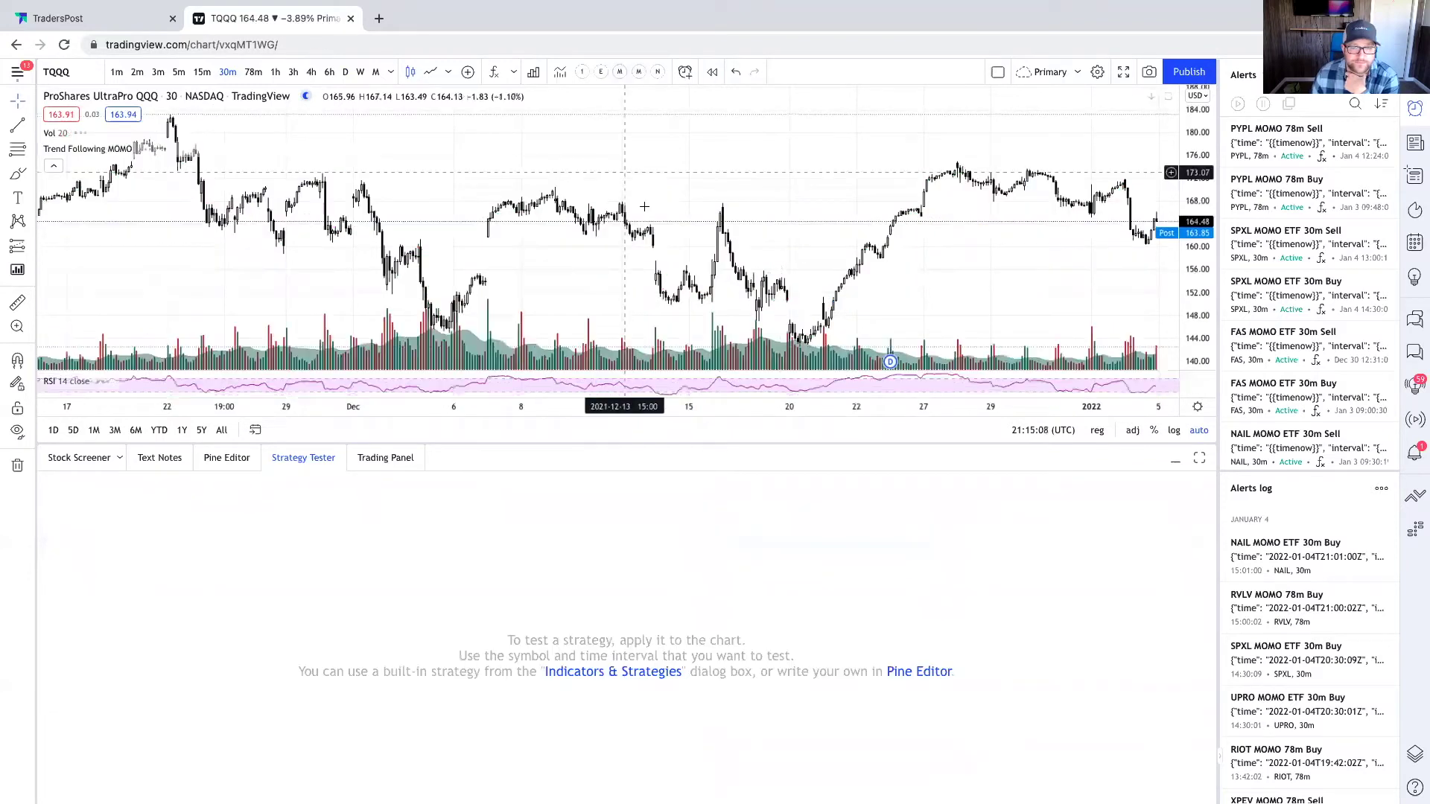
pyautogui.click(1171, 459)
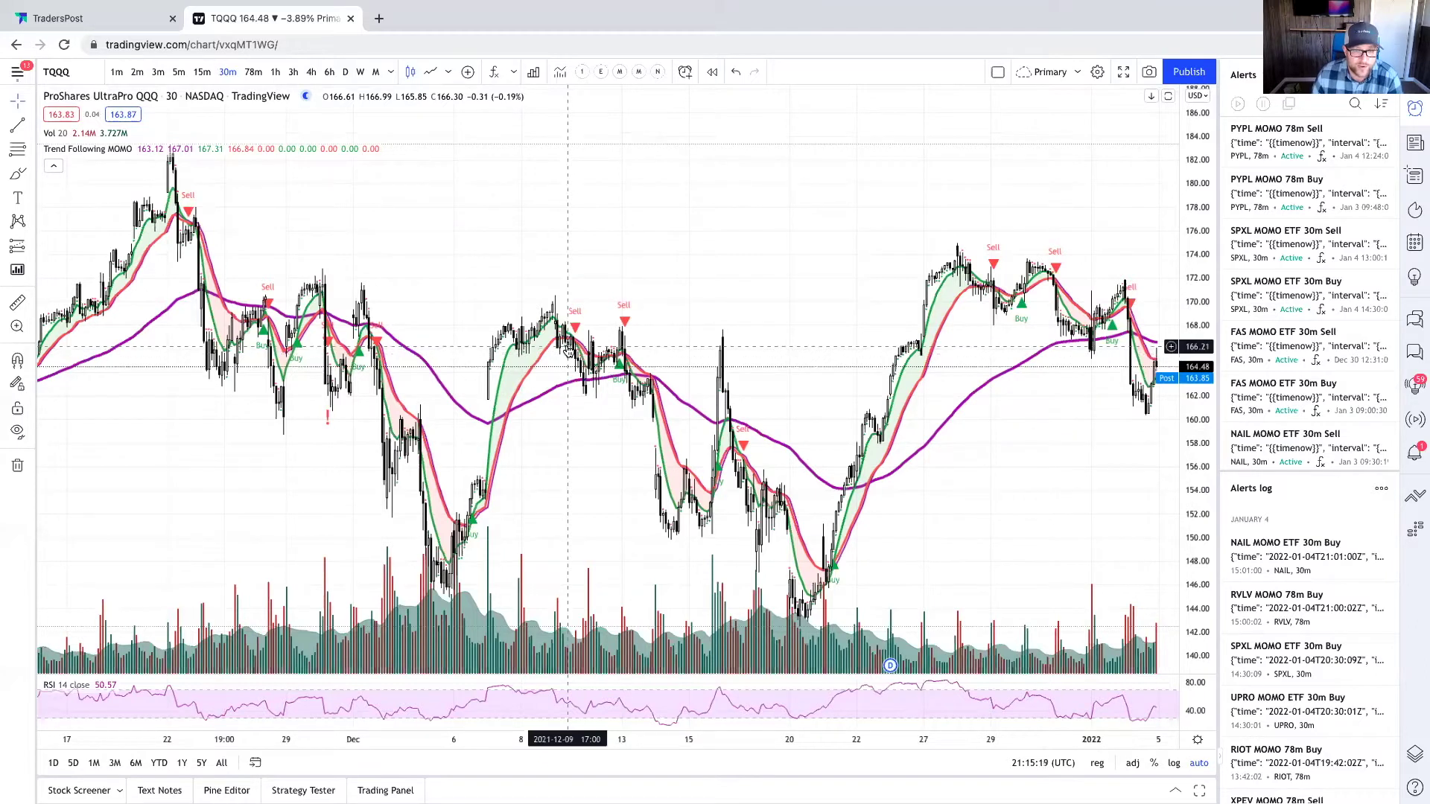
pyautogui.scroll(-1, 568, 350)
pyautogui.scroll(-1, 589, 365)
pyautogui.scroll(2, 589, 366)
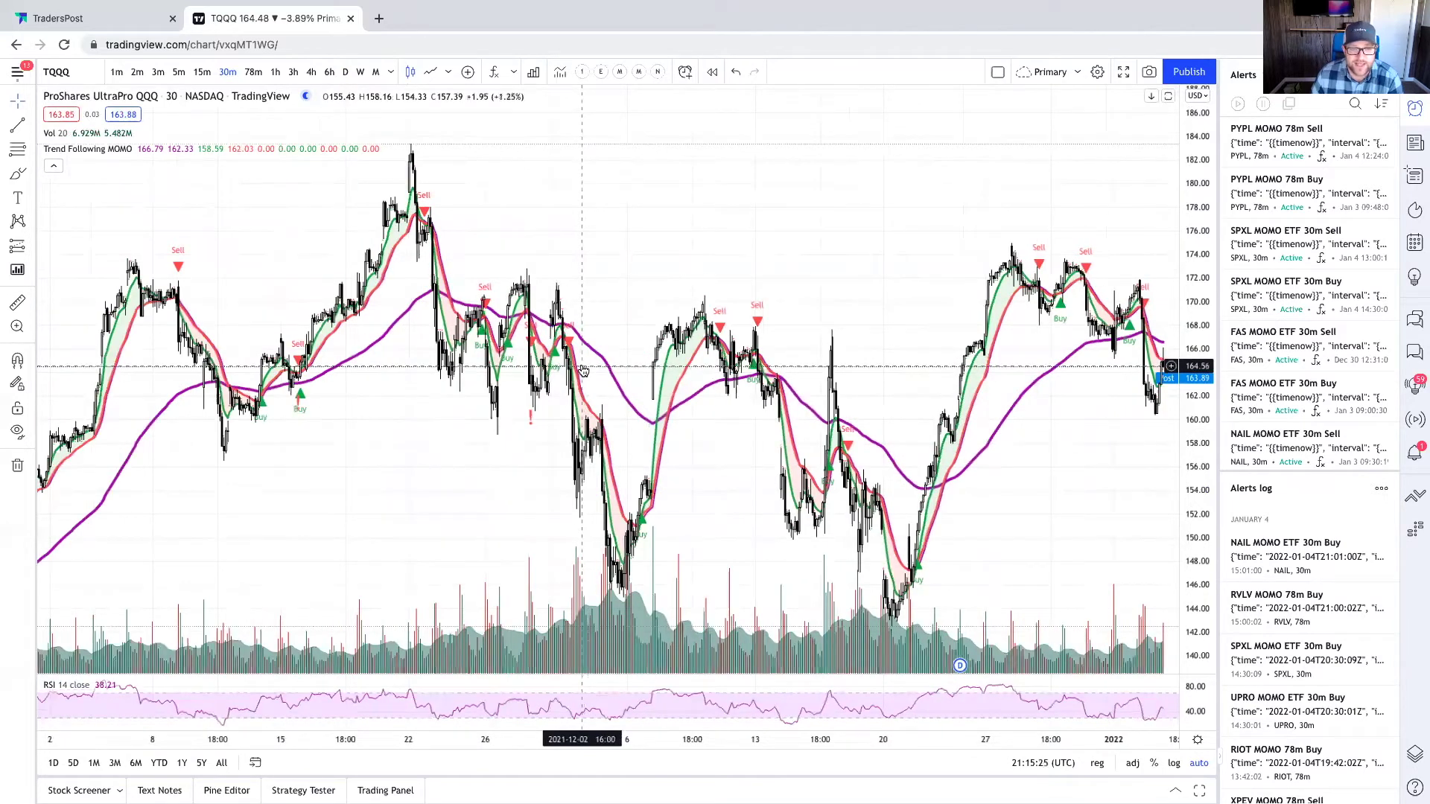
pyautogui.scroll(-3, 583, 370)
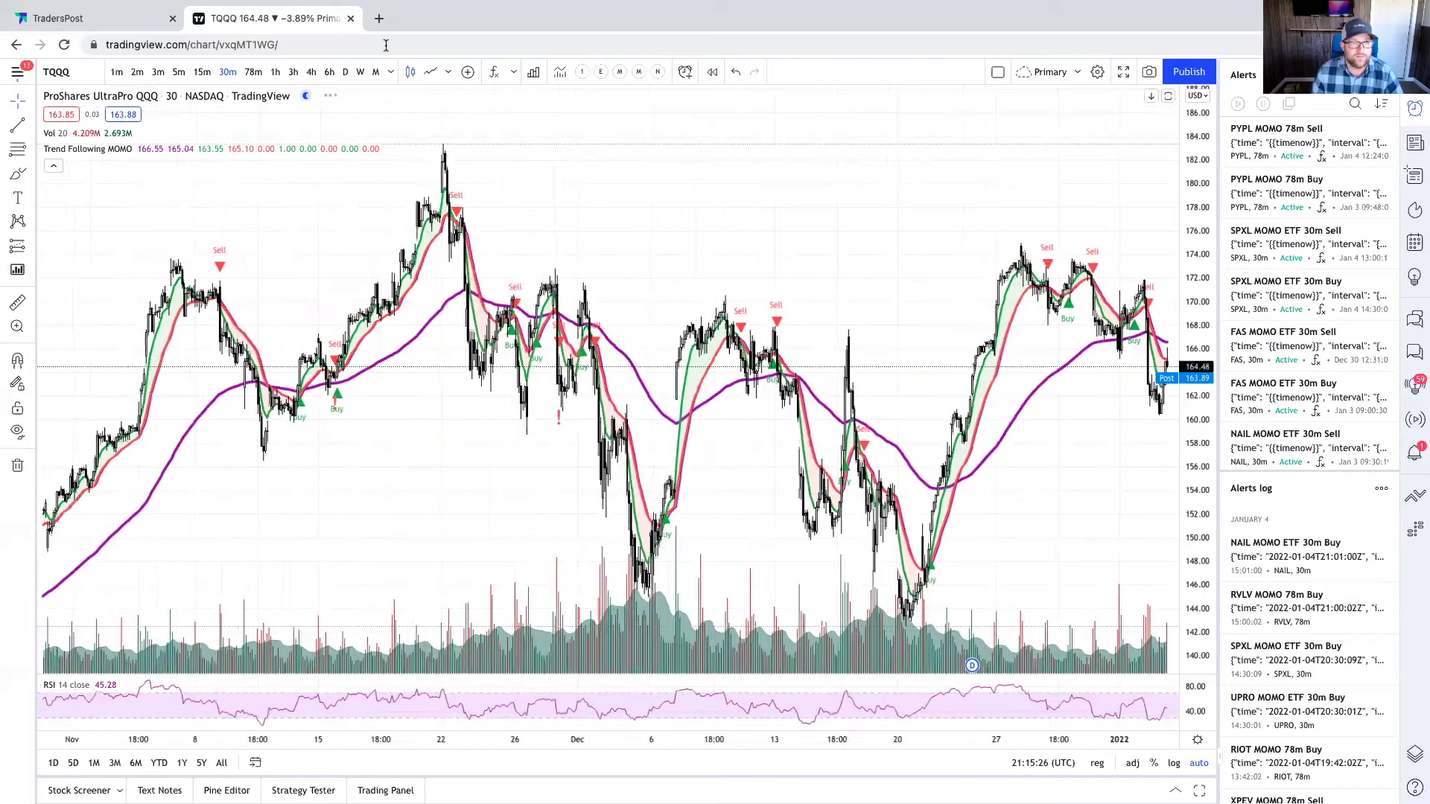
# Switch to TradersPost, open the account dashboard and show the list of connected brokers
pyautogui.click(134, 23)
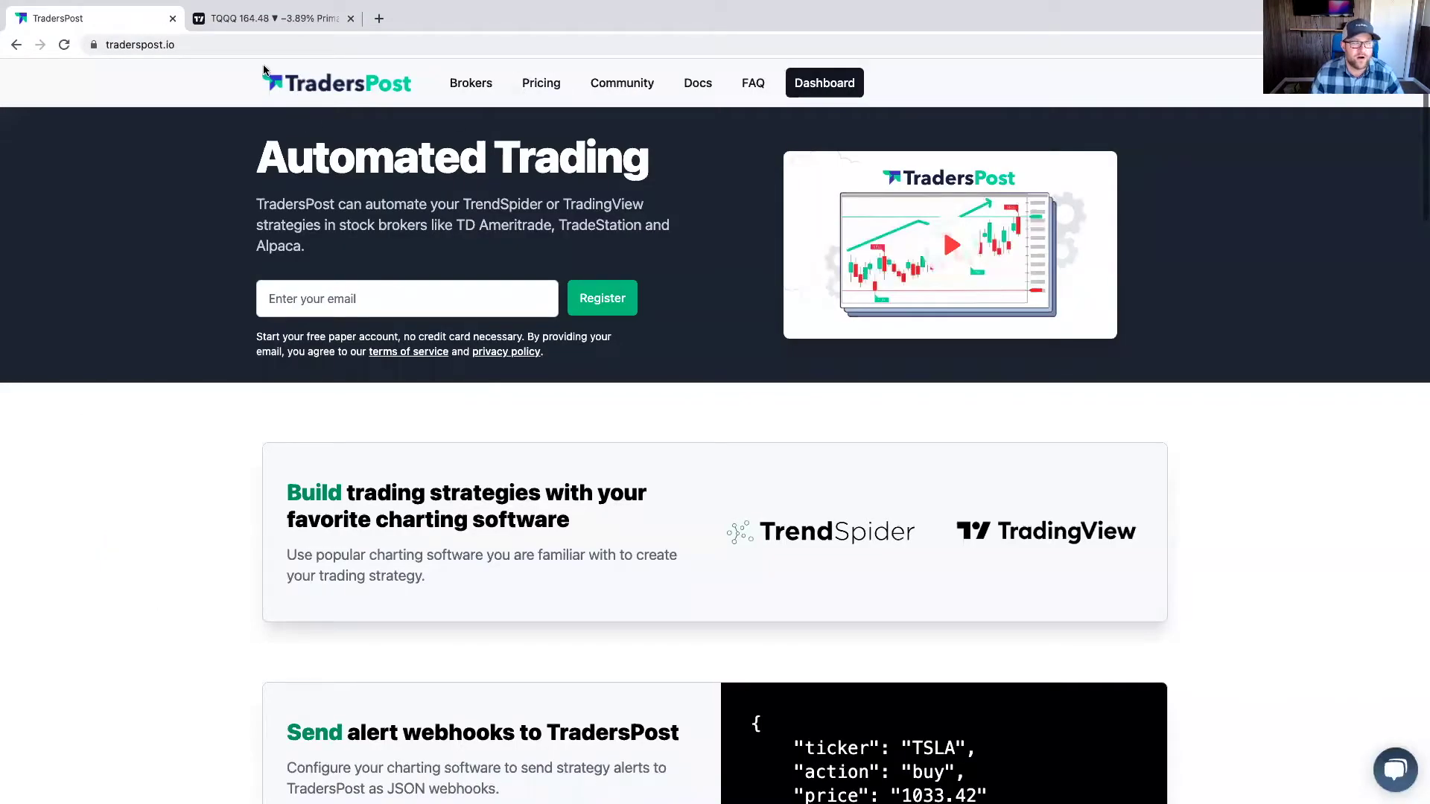
pyautogui.click(826, 86)
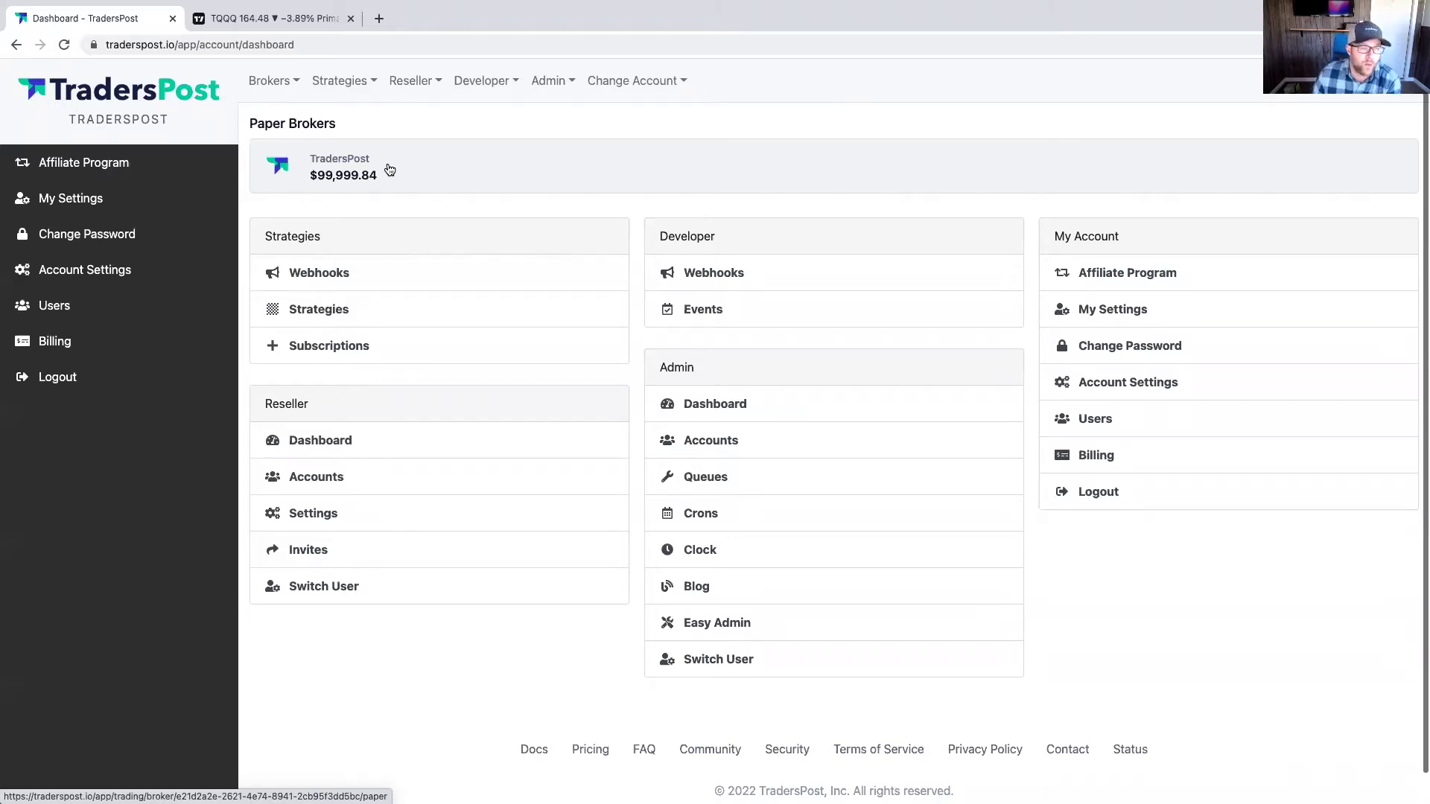
pyautogui.click(290, 88)
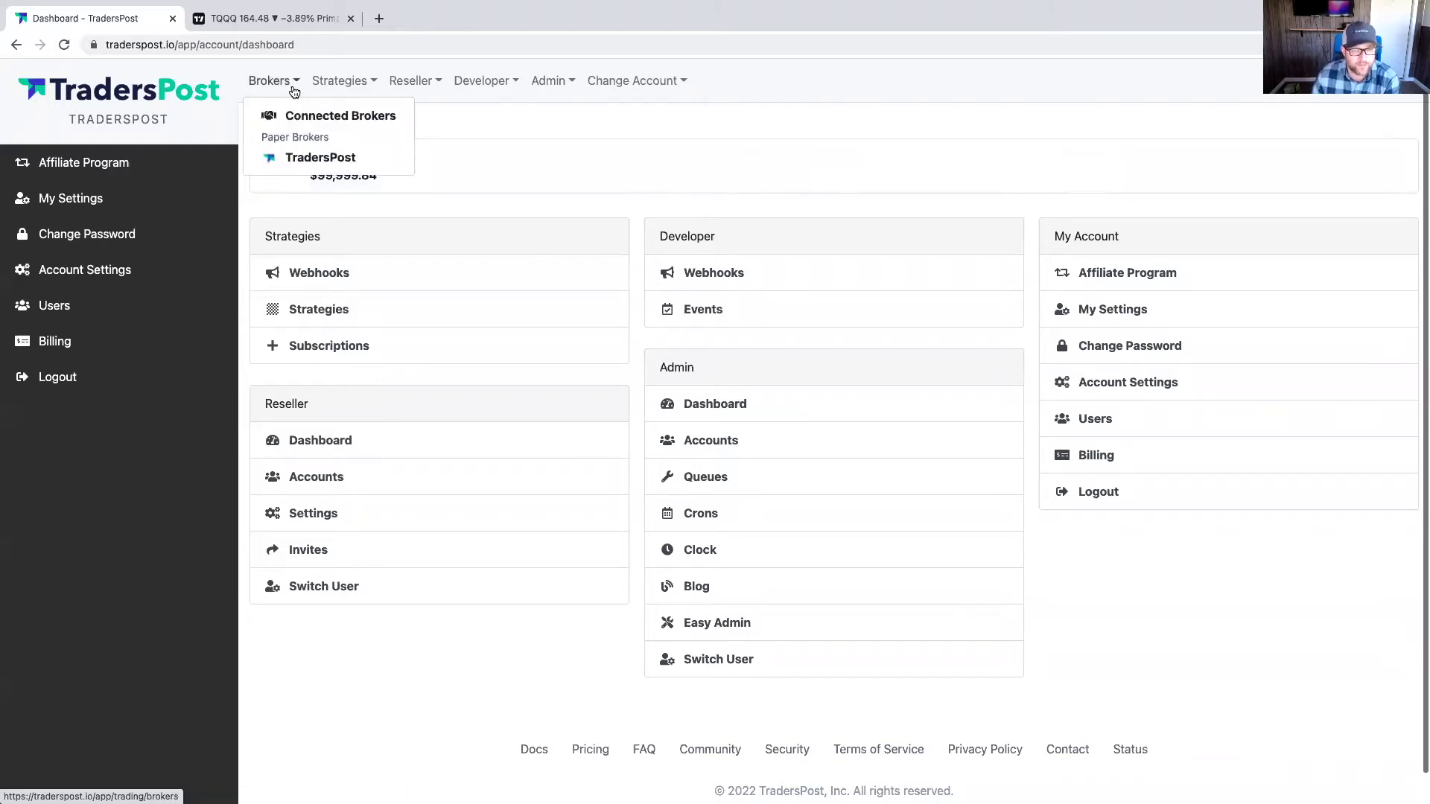
pyautogui.moveTo(559, 87)
pyautogui.moveTo(492, 87)
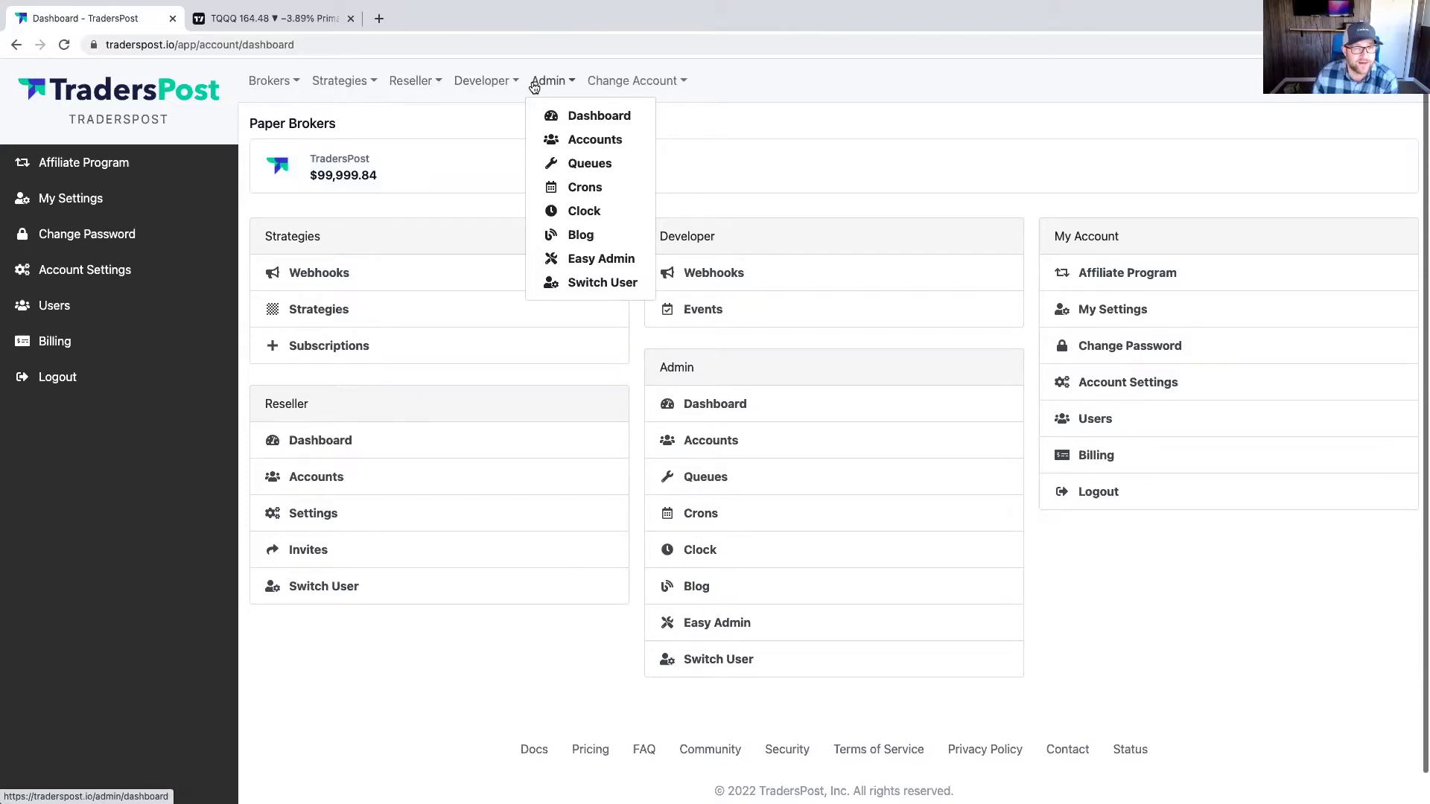
pyautogui.moveTo(369, 84)
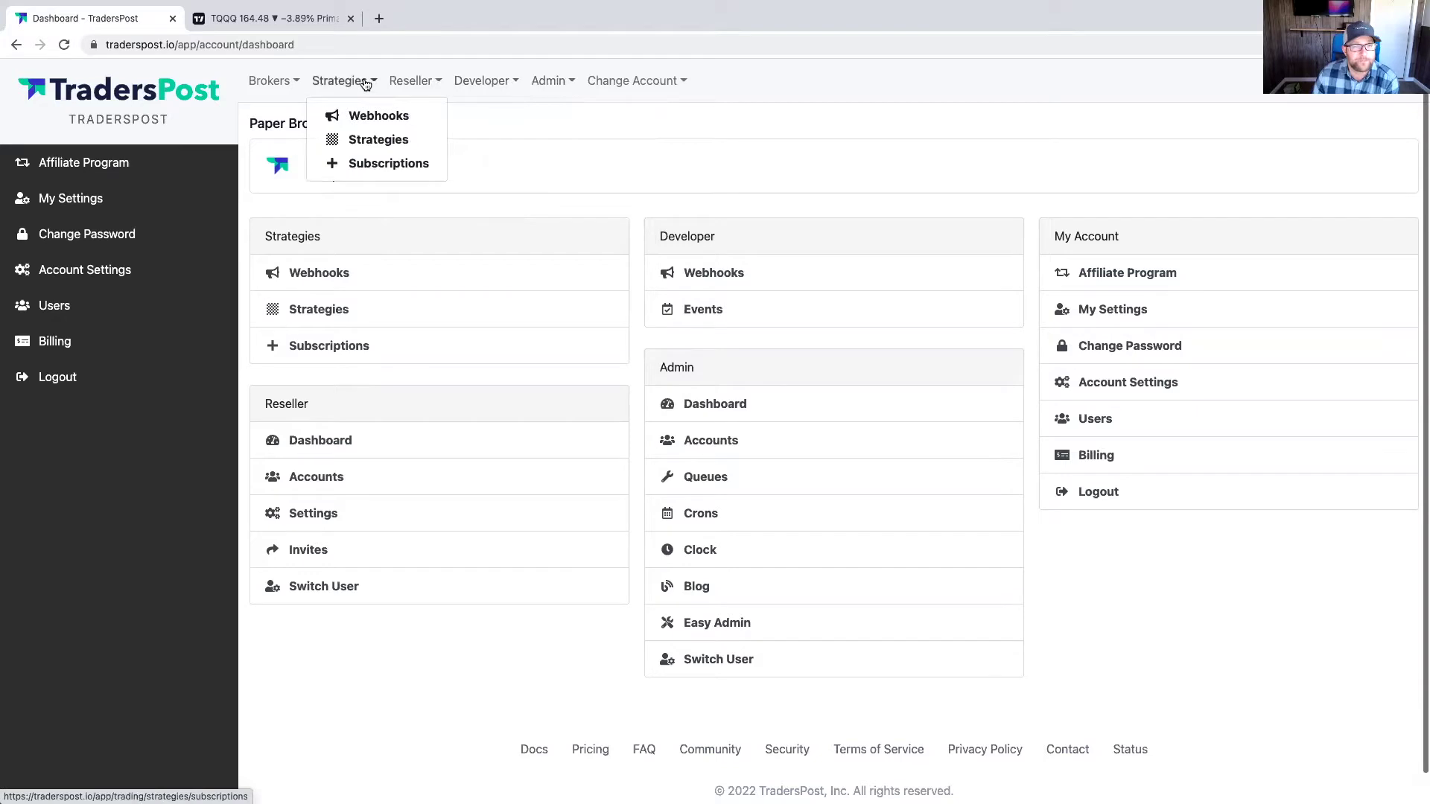
pyautogui.moveTo(297, 82)
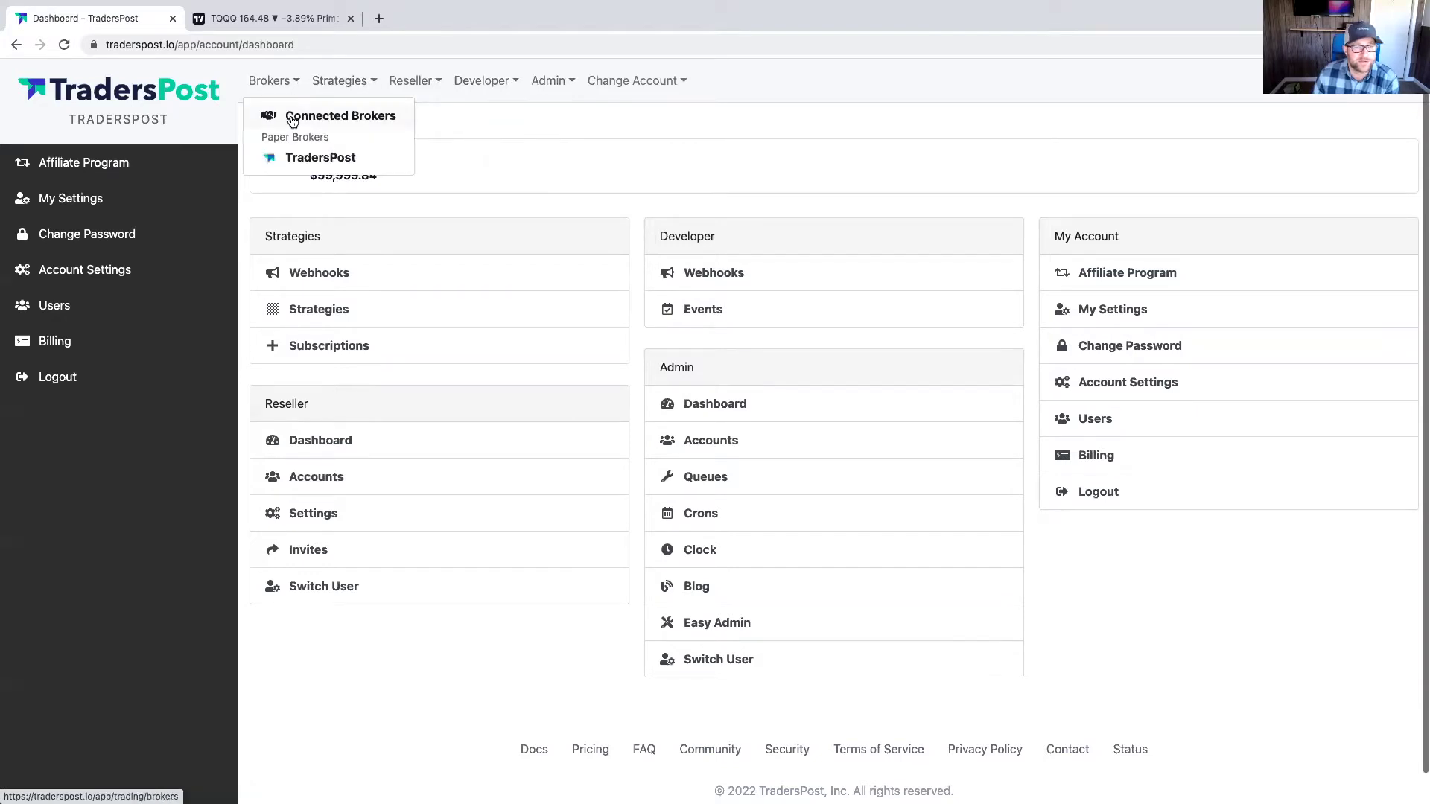
pyautogui.click(292, 121)
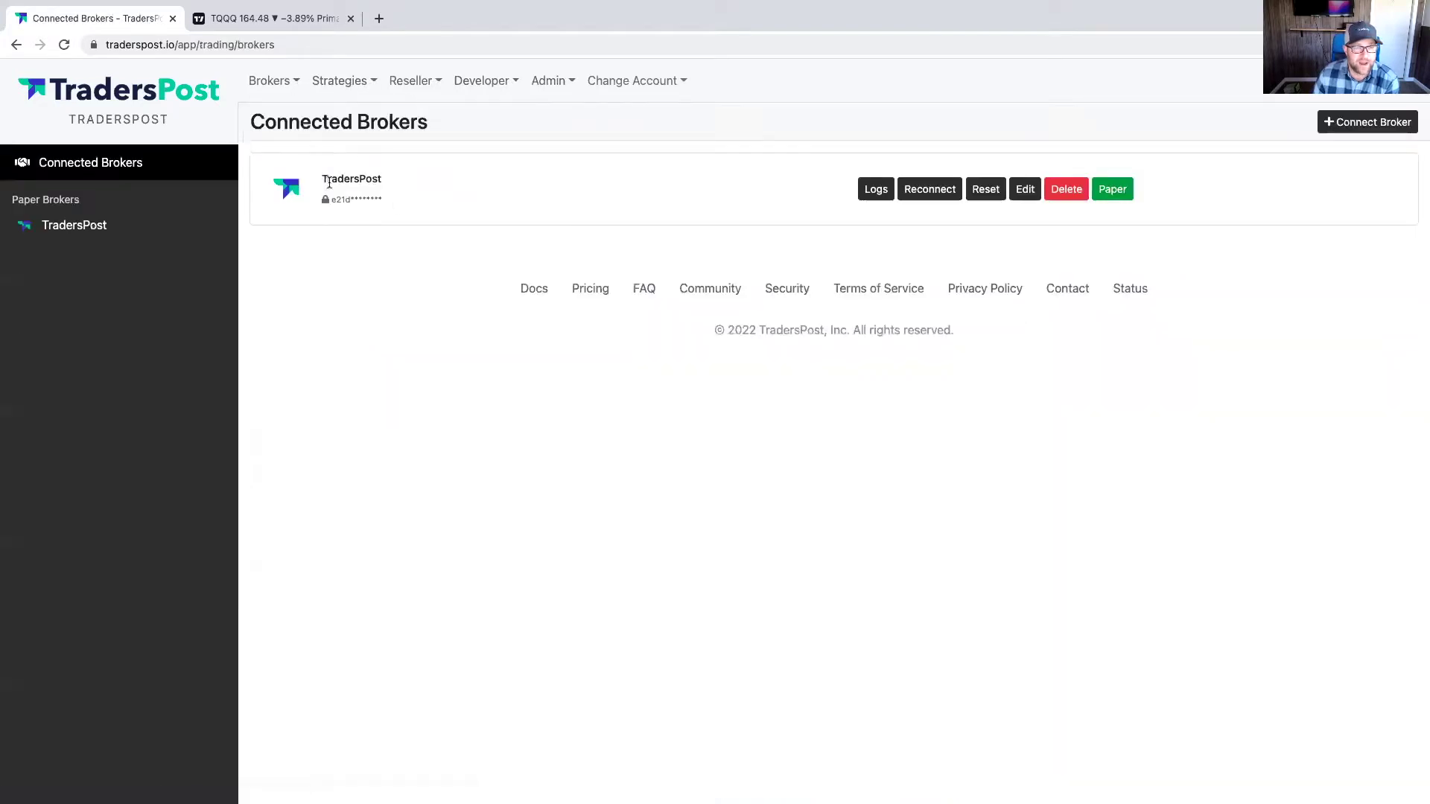
# Open the reset form for the TradersPost paper broker and set the reset amount to $10000
pyautogui.click(975, 191)
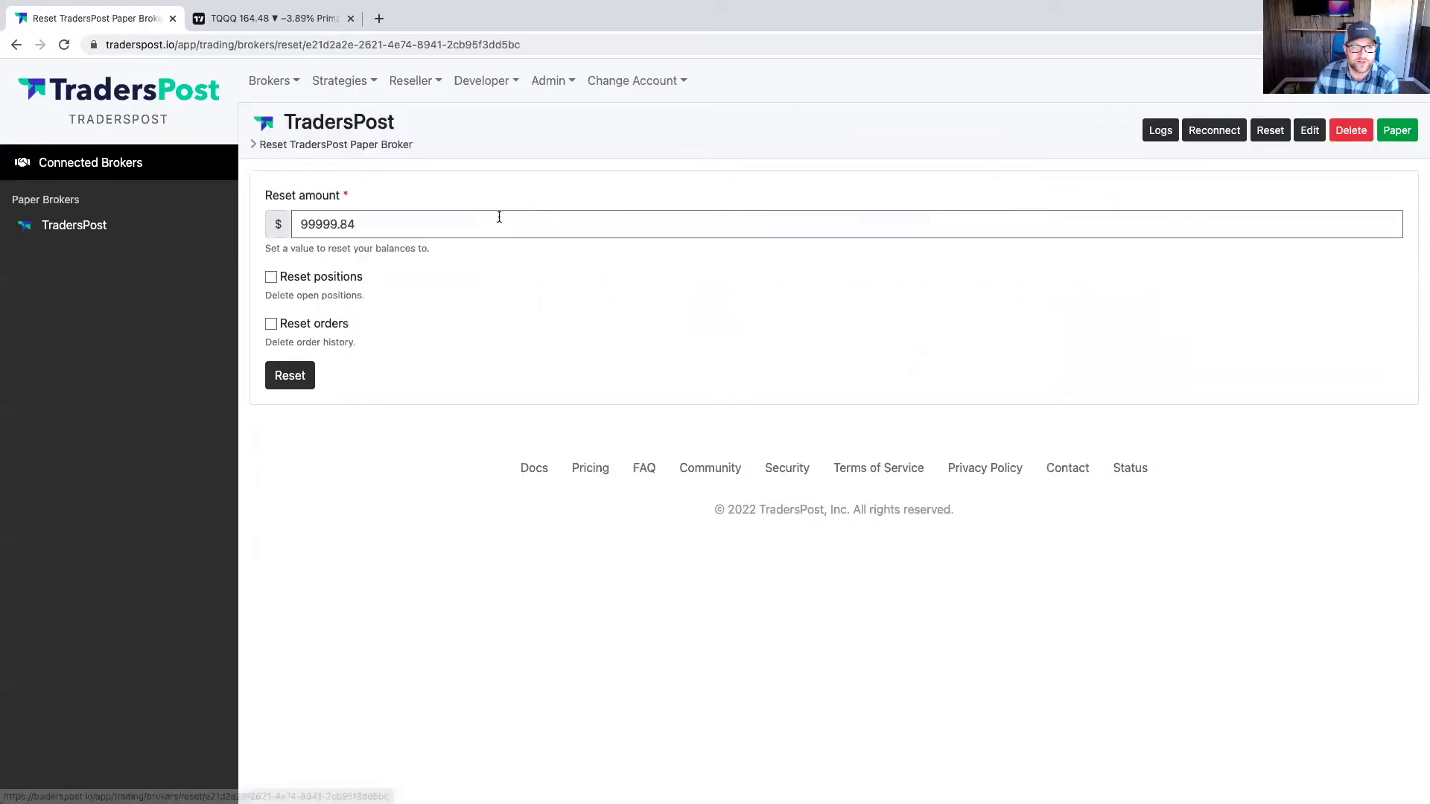
pyautogui.tripleClick(371, 224)
pyautogui.write('10000')
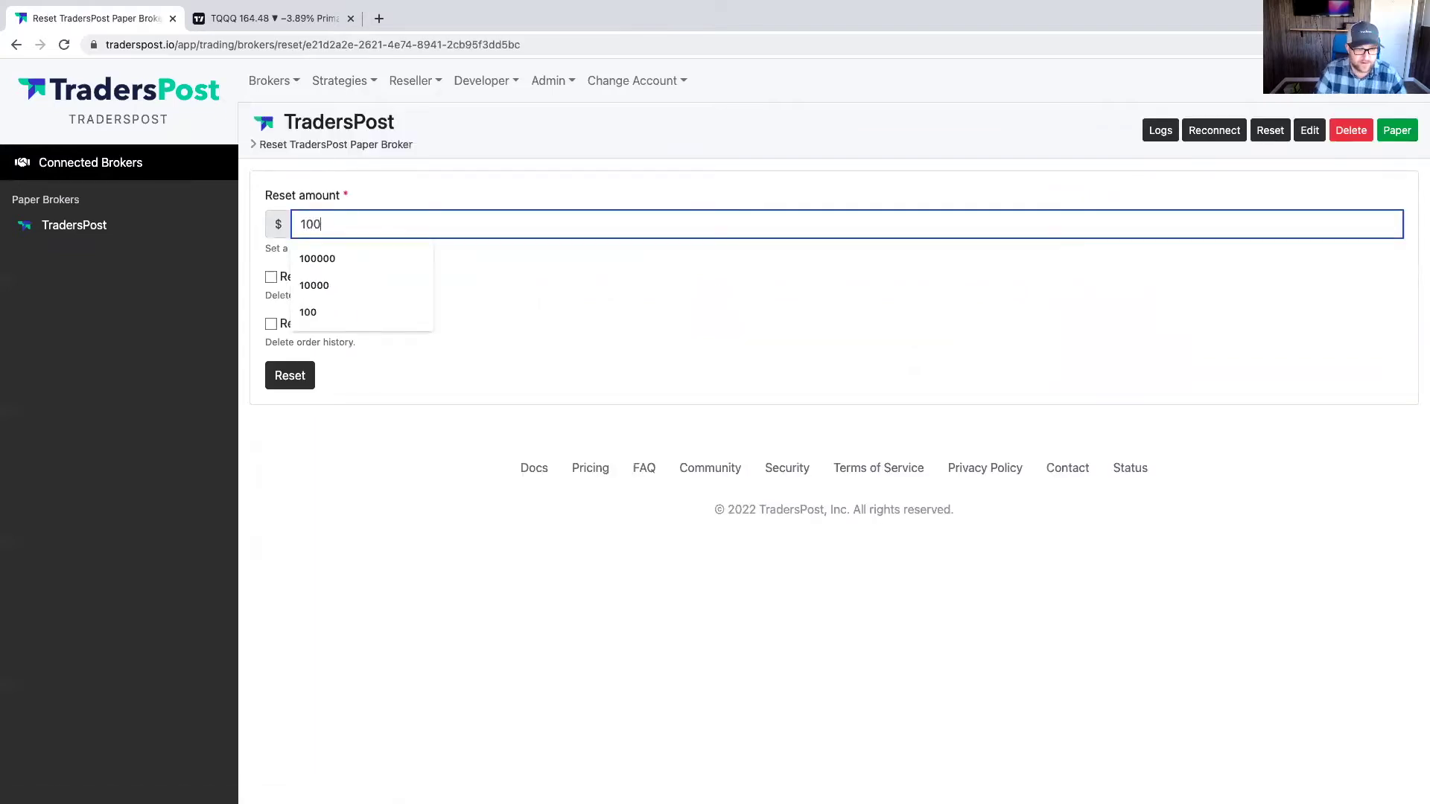
pyautogui.press('BackSpace')
pyautogui.press('BackSpace')
pyautogui.press('BackSpace')
pyautogui.press('BackSpace')
pyautogui.press('BackSpace')
pyautogui.write('10000')
# Reset the paper broker including its positions and orders, and open its paper trading account to check the balance
pyautogui.click(263, 279)
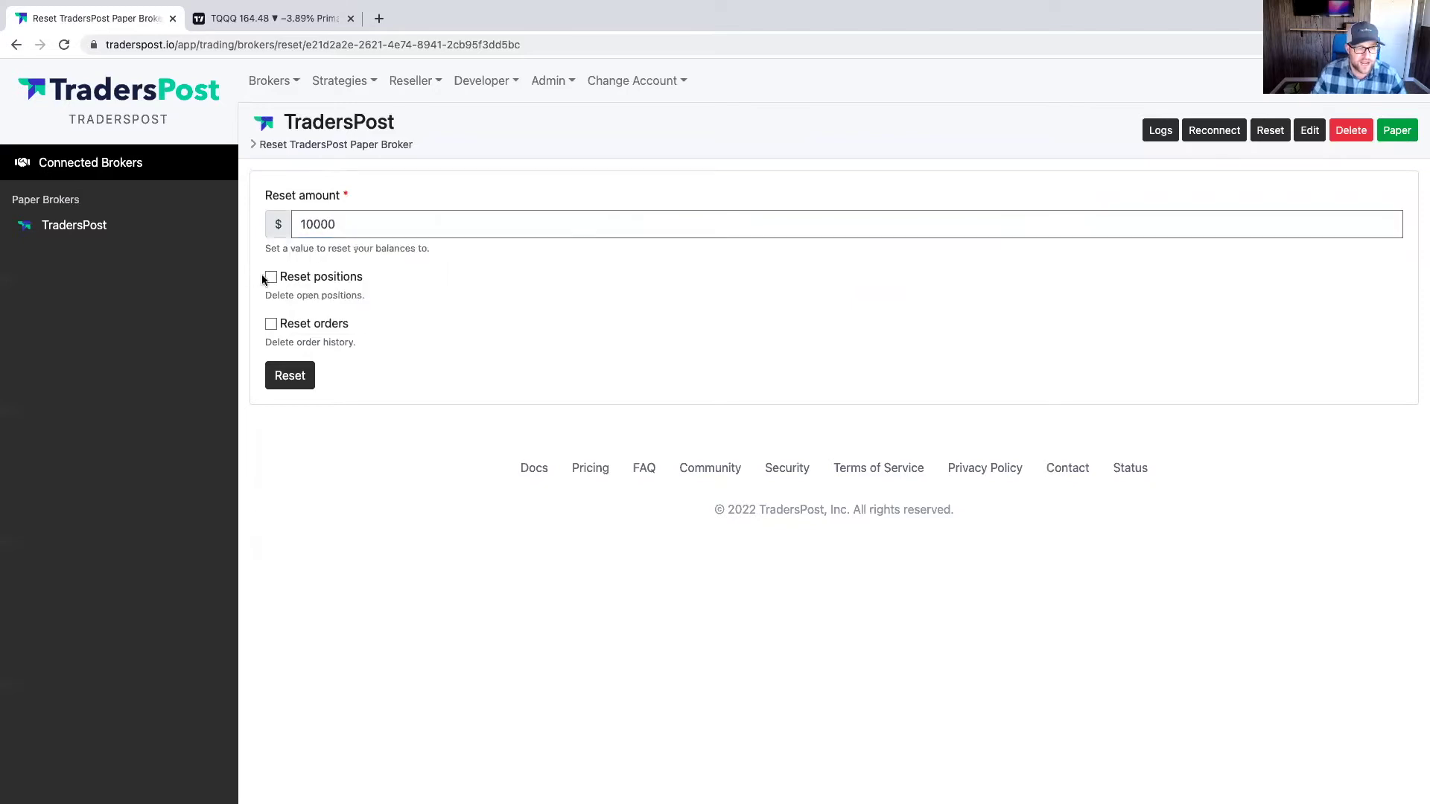
pyautogui.click(270, 277)
pyautogui.click(270, 324)
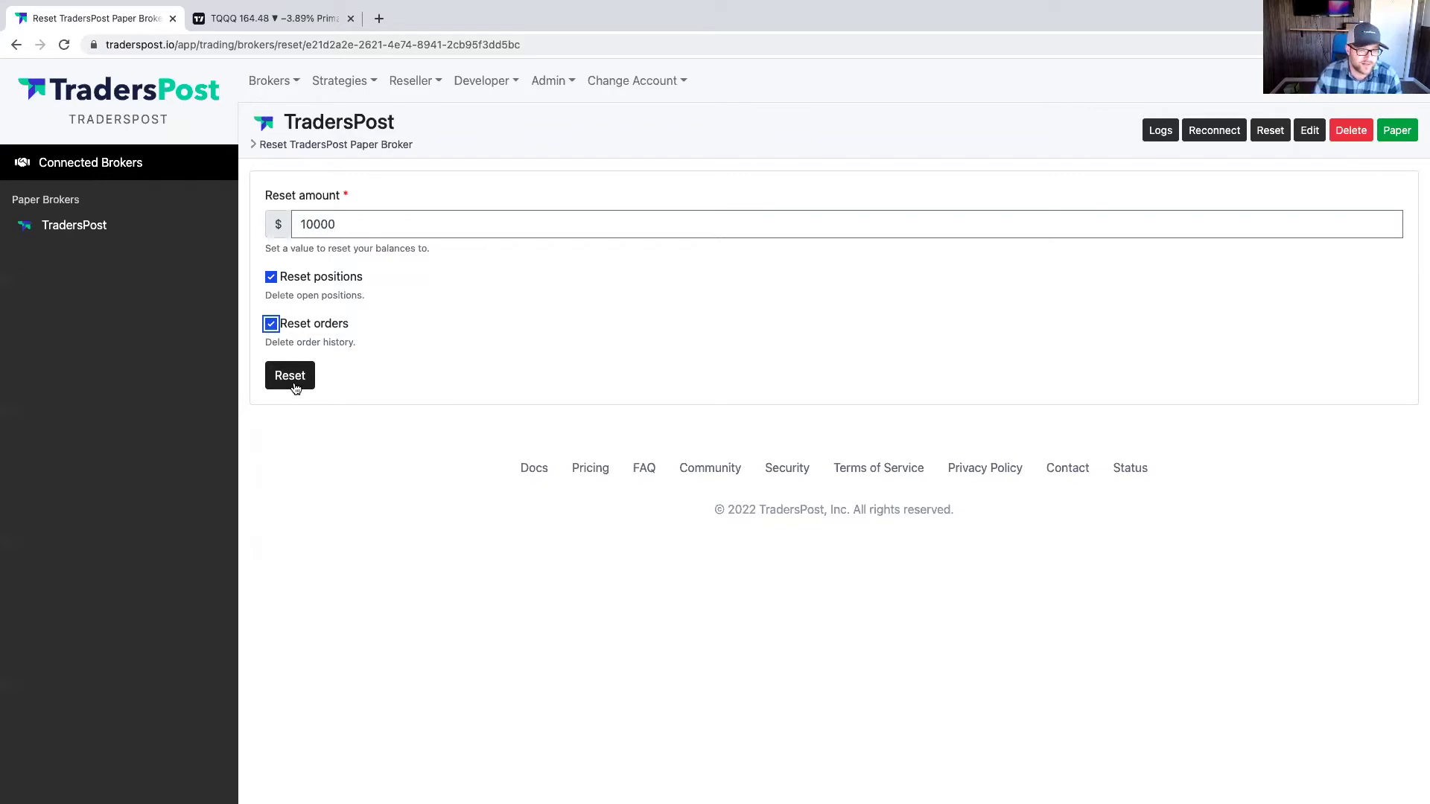
pyautogui.click(294, 386)
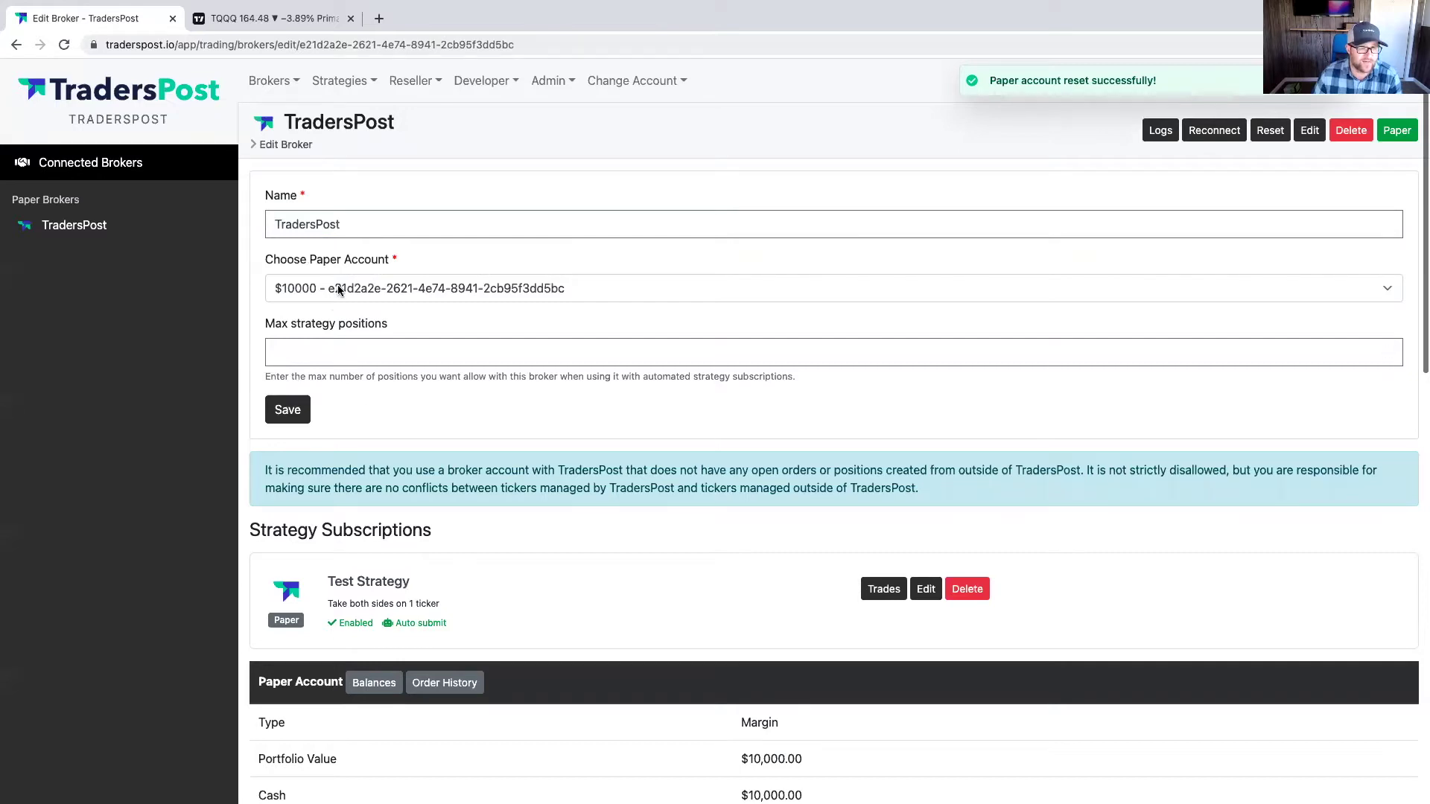
pyautogui.scroll(-1, 324, 290)
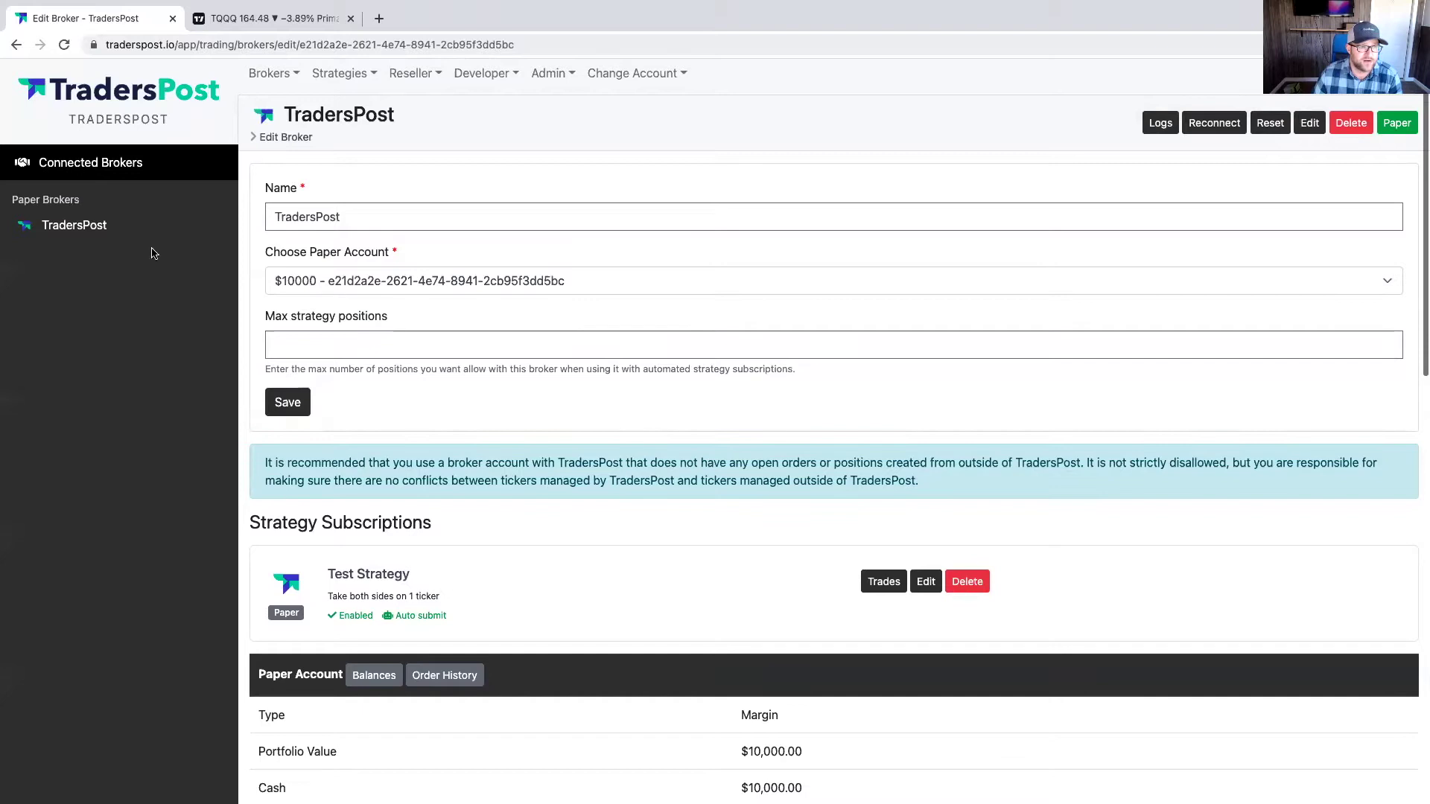
pyautogui.click(60, 225)
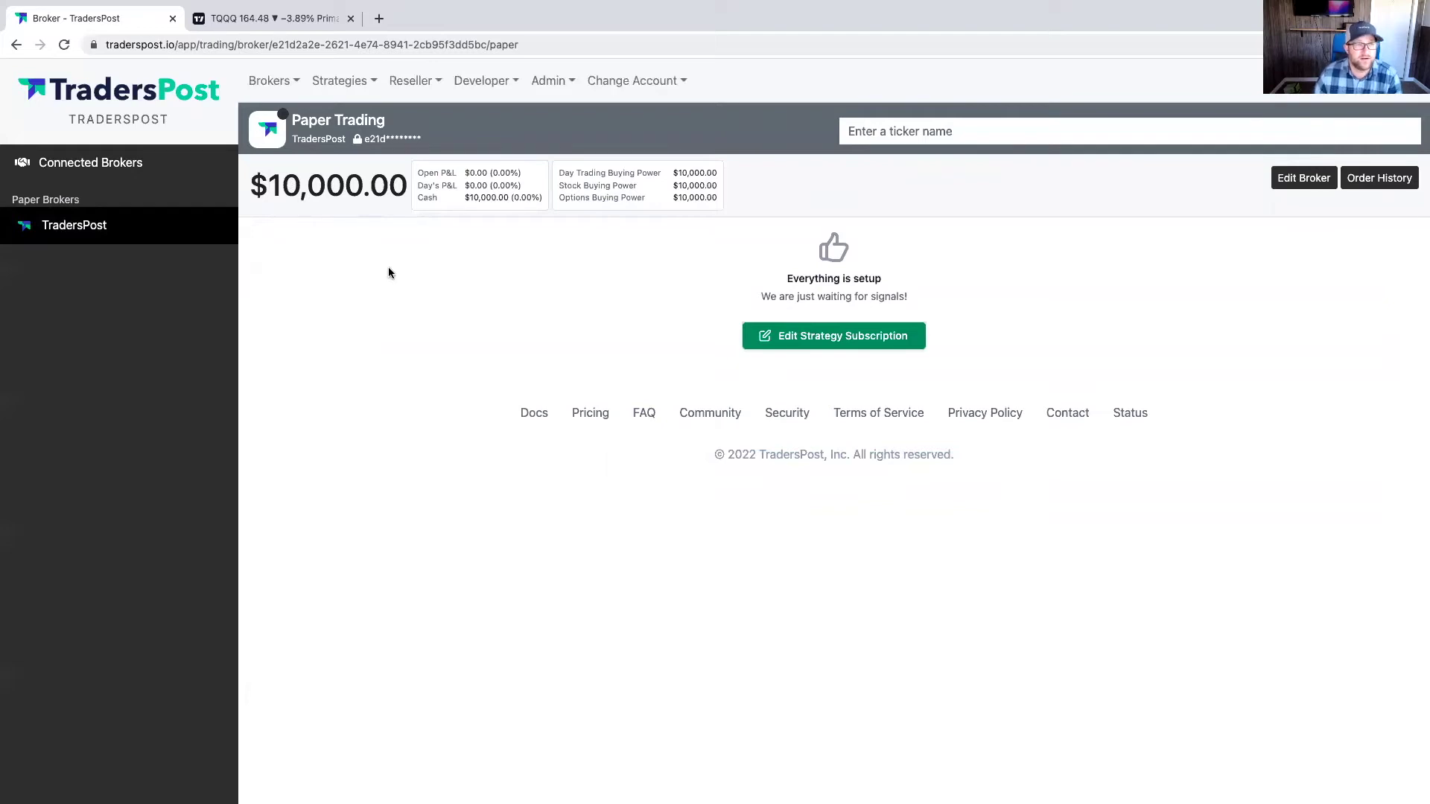
# Delete the Test Webhook from the trading webhooks and confirm the deletion
pyautogui.click(339, 81)
pyautogui.click(339, 116)
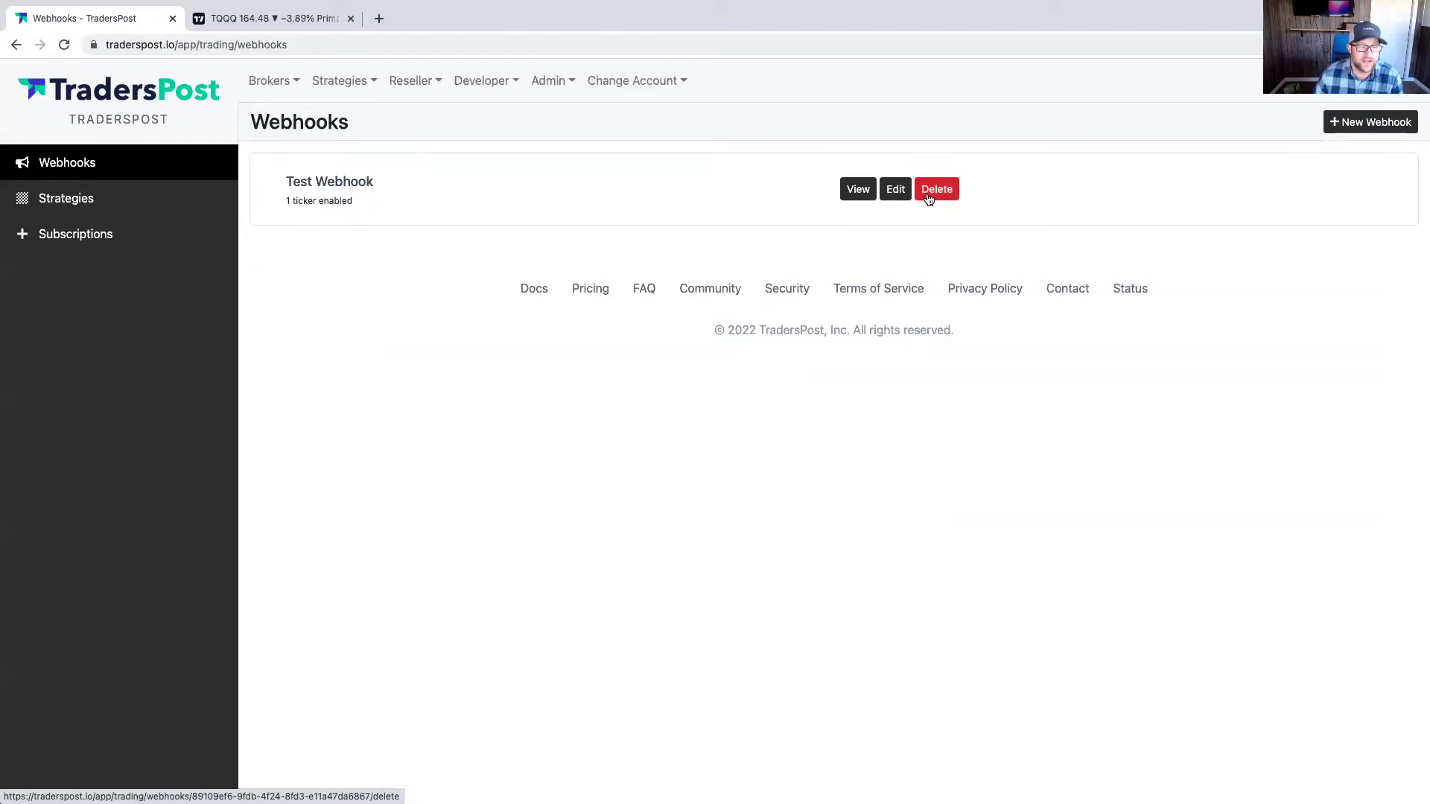
pyautogui.click(931, 196)
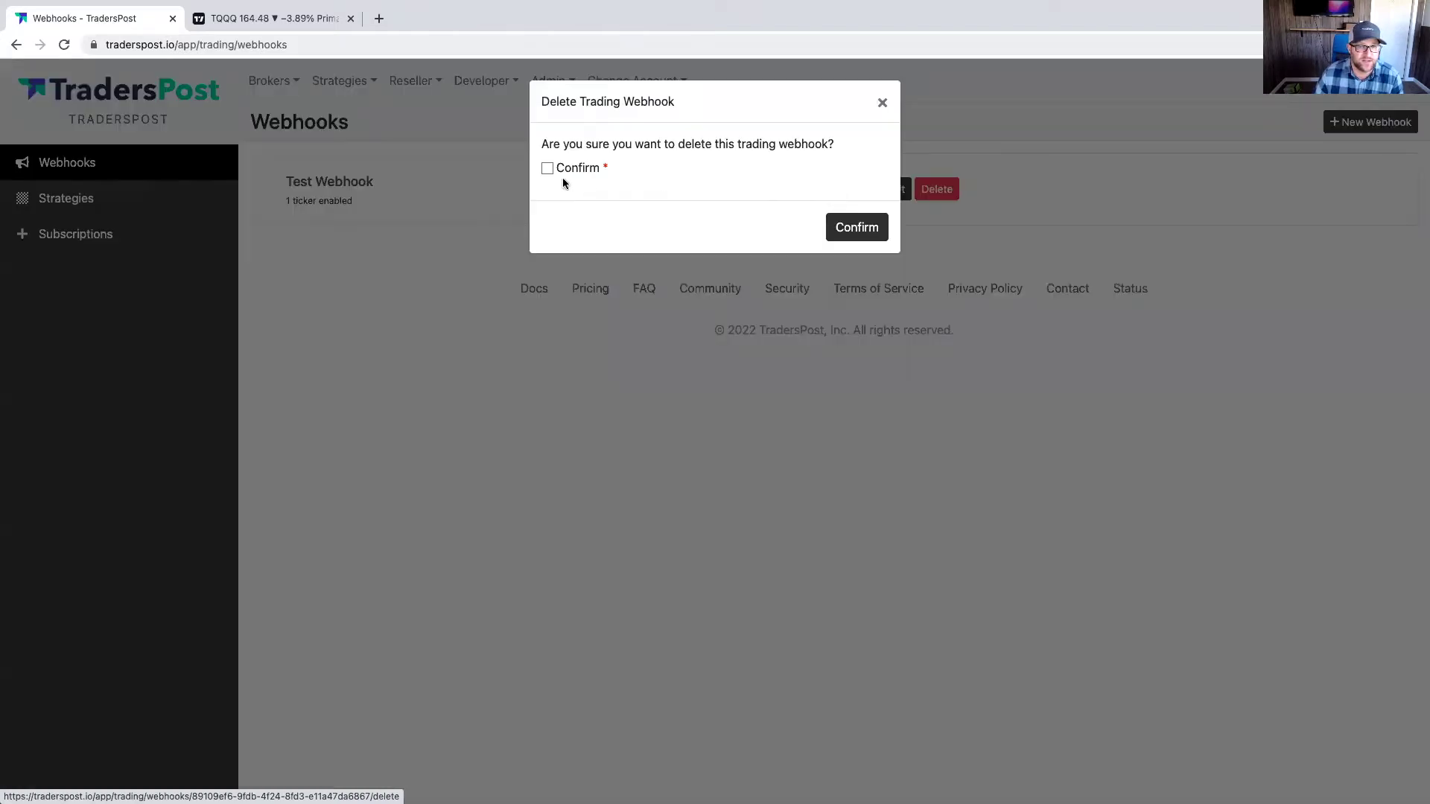
pyautogui.click(551, 168)
pyautogui.click(856, 227)
# Delete the Test Strategy subscription from the strategy subscriptions and confirm the deletion
pyautogui.click(342, 80)
pyautogui.click(352, 140)
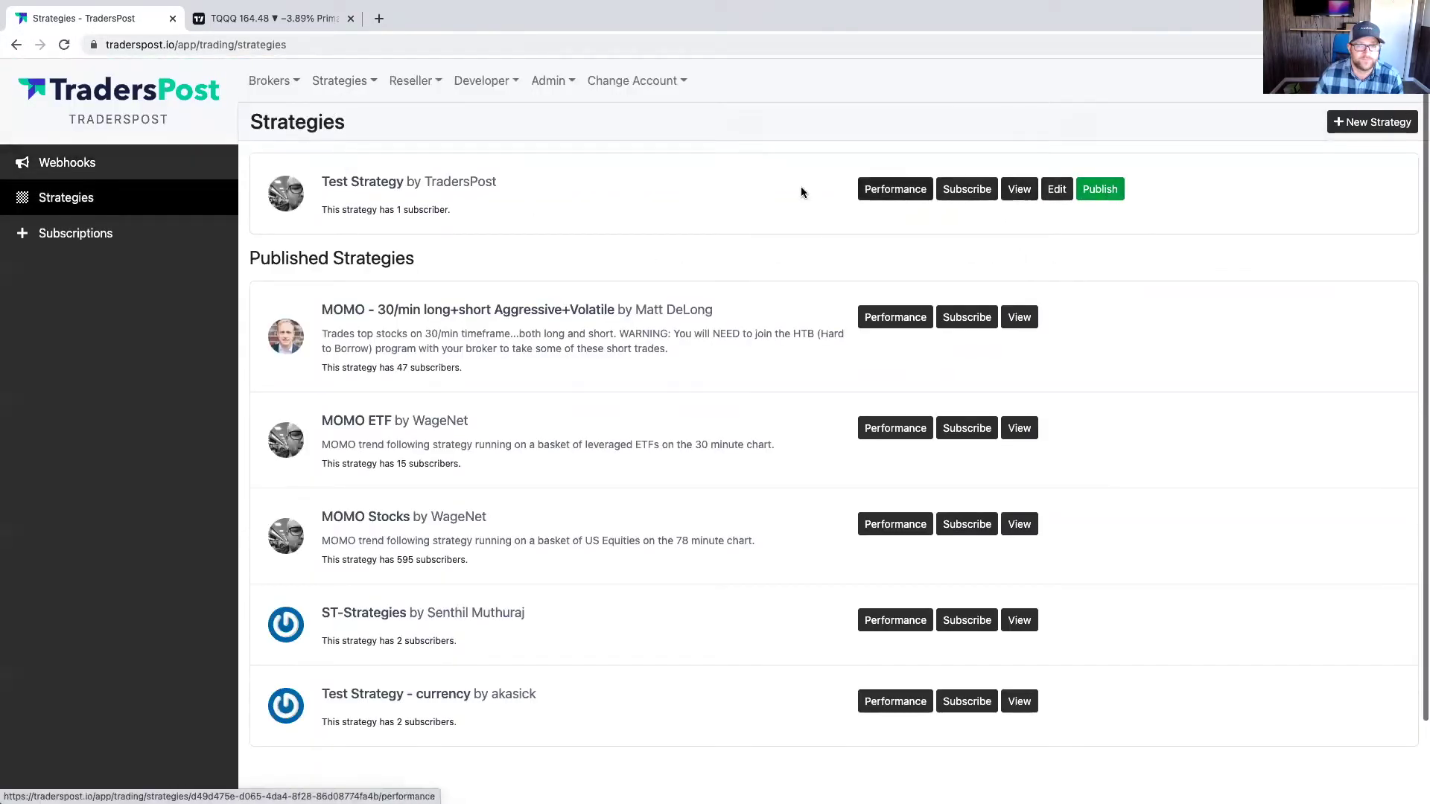
pyautogui.click(324, 83)
pyautogui.click(350, 162)
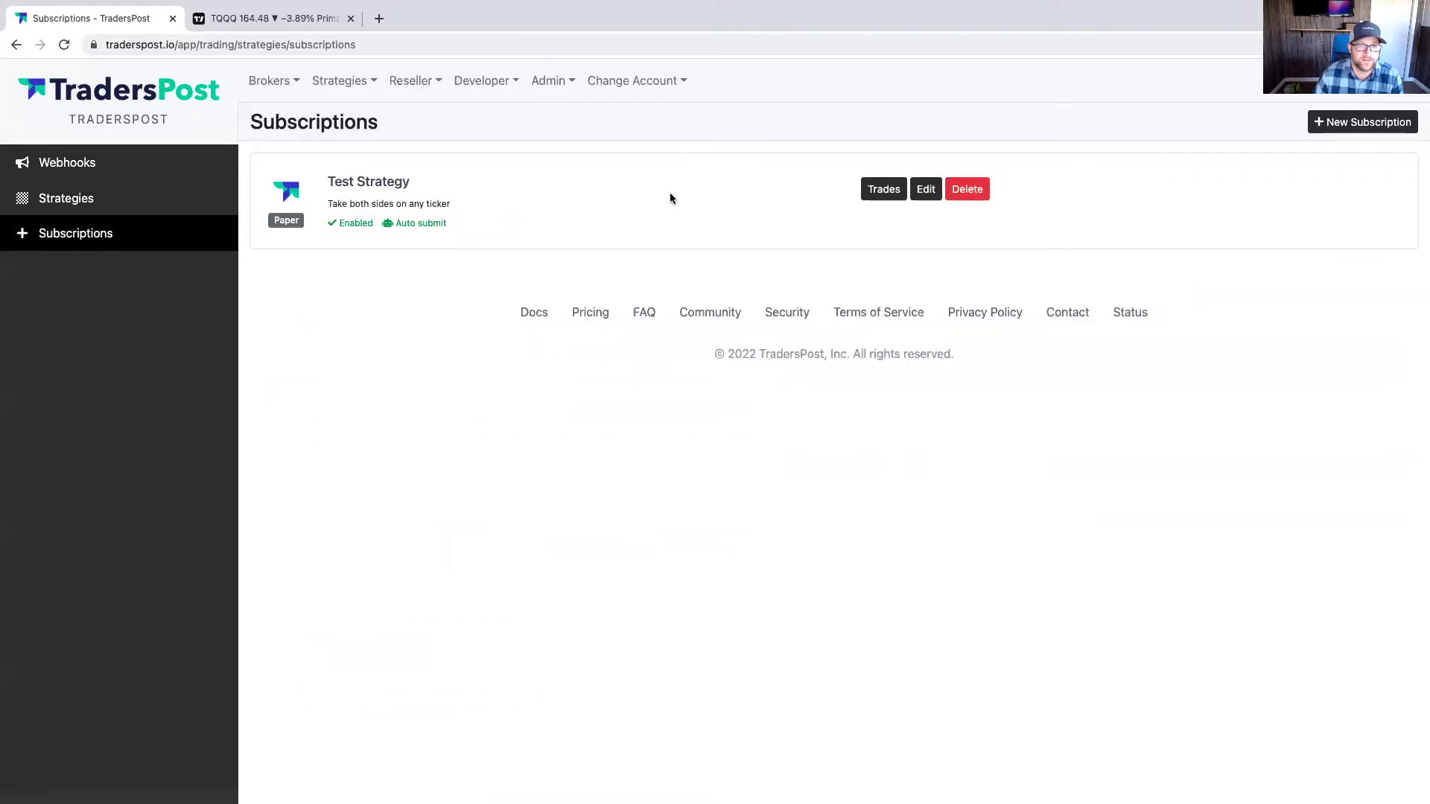
pyautogui.click(968, 189)
pyautogui.click(586, 186)
pyautogui.click(845, 246)
# Delete the account's own Test Strategy from the strategies list and confirm the deletion
pyautogui.click(335, 81)
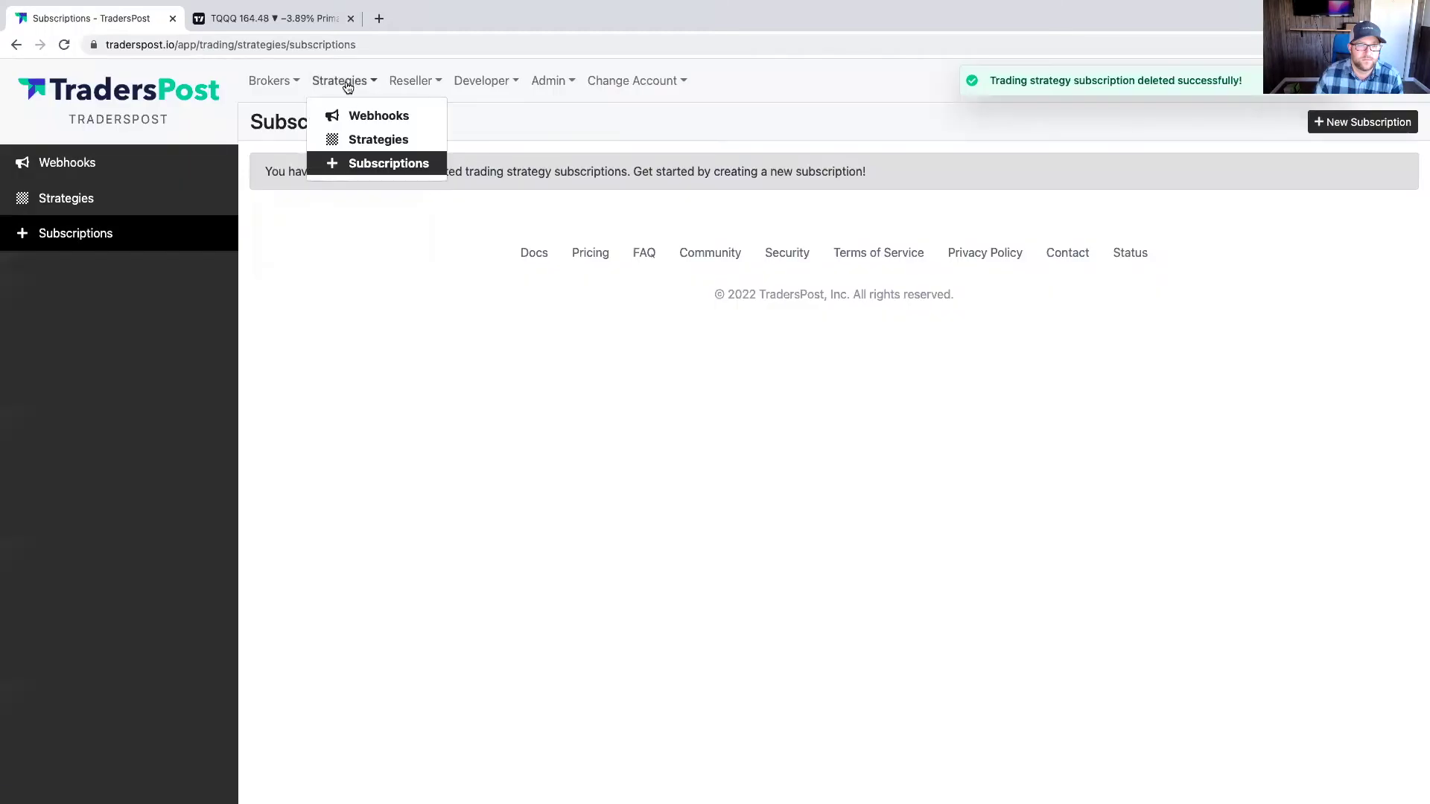
pyautogui.click(353, 139)
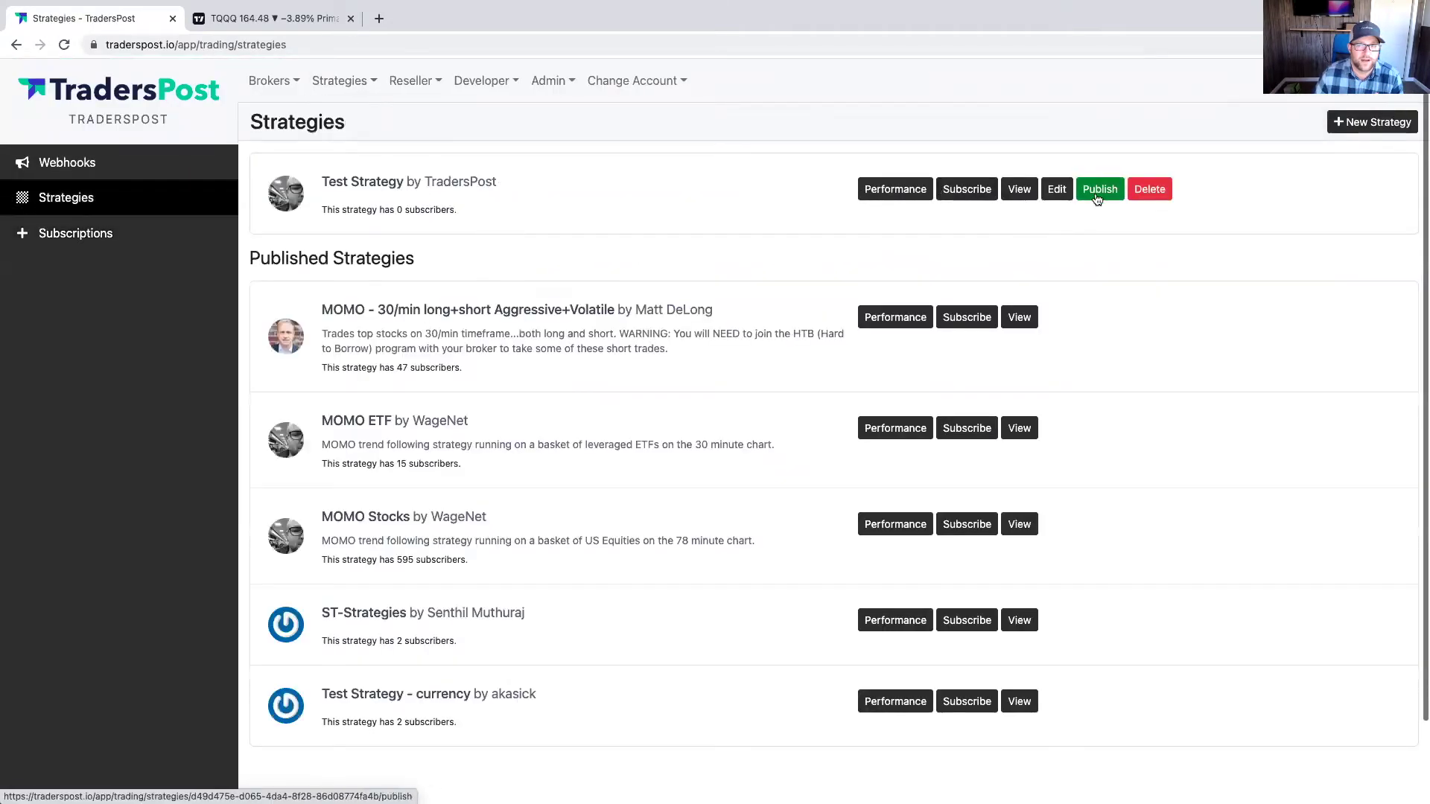
pyautogui.click(1149, 191)
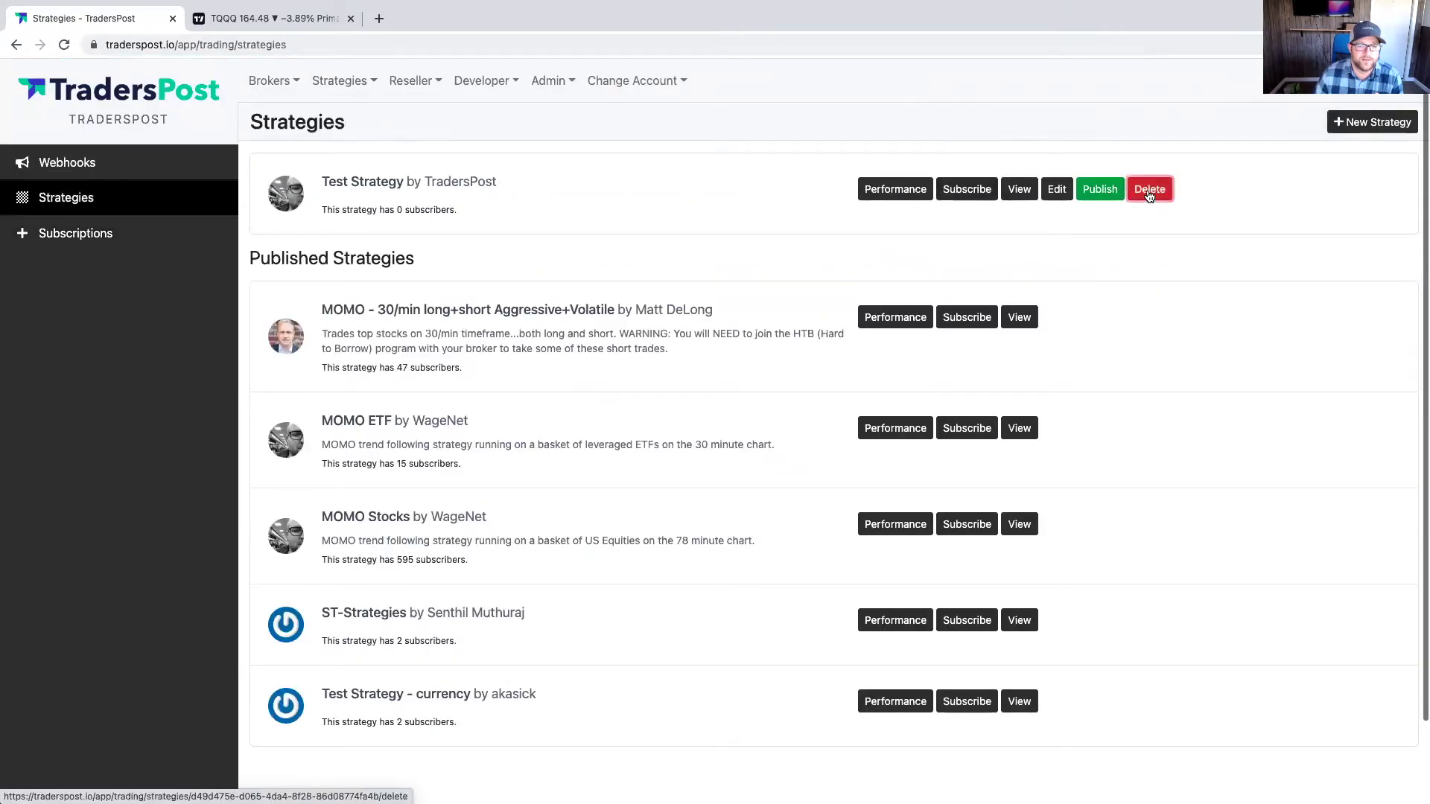
pyautogui.click(578, 169)
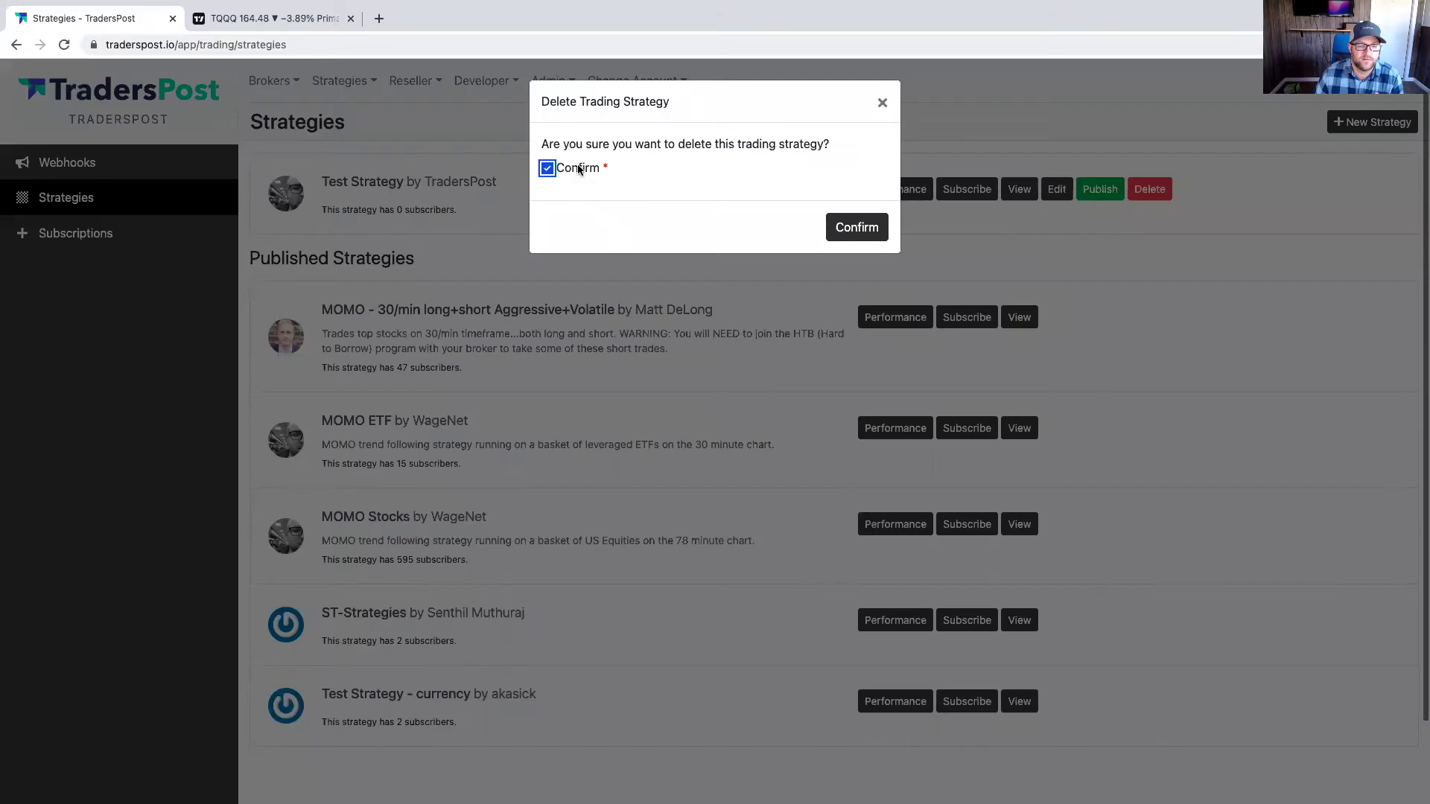
pyautogui.click(857, 228)
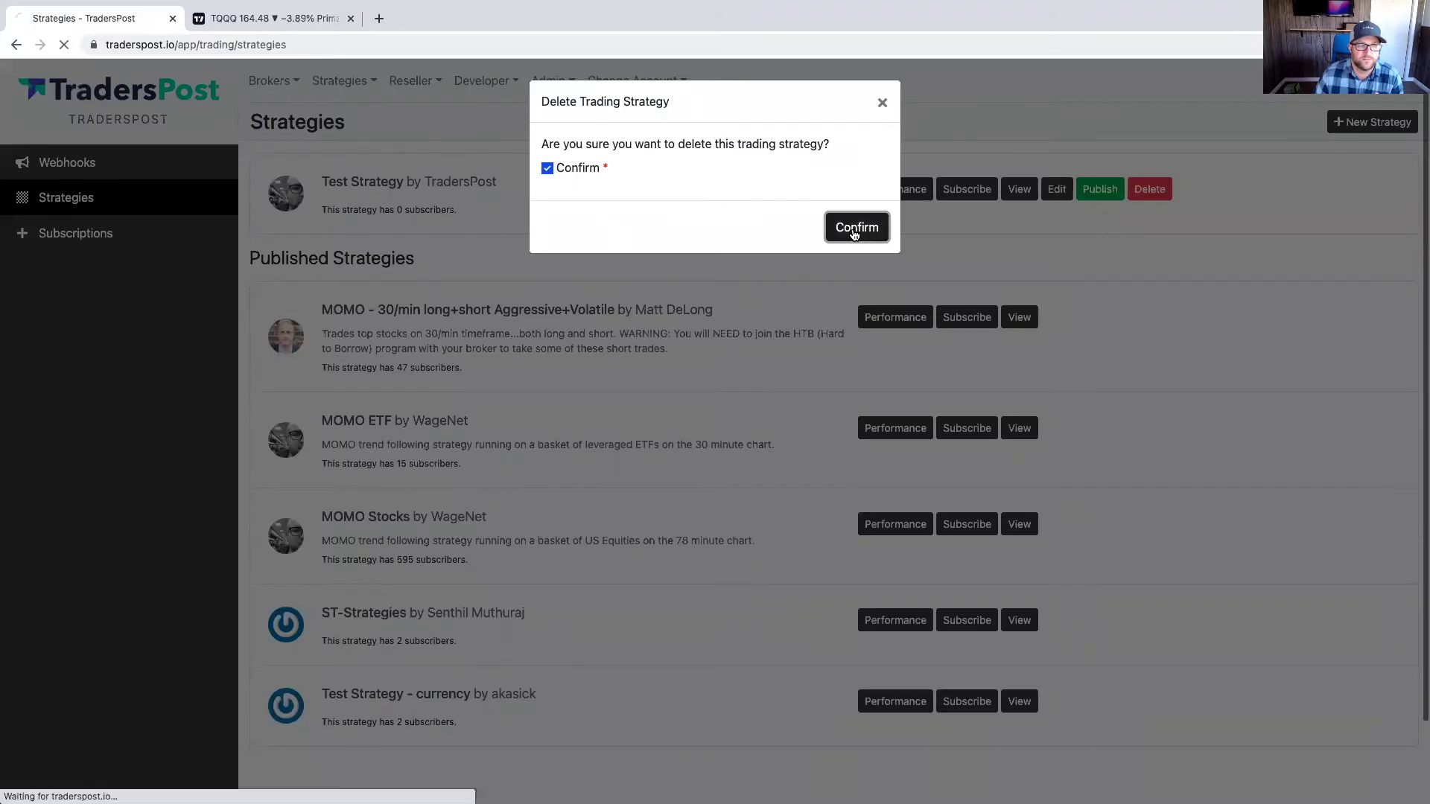
# Create a webhook named Test Webhook that allows any ticker, clear its prefilled tickers and save it
pyautogui.moveTo(372, 88)
pyautogui.click(357, 116)
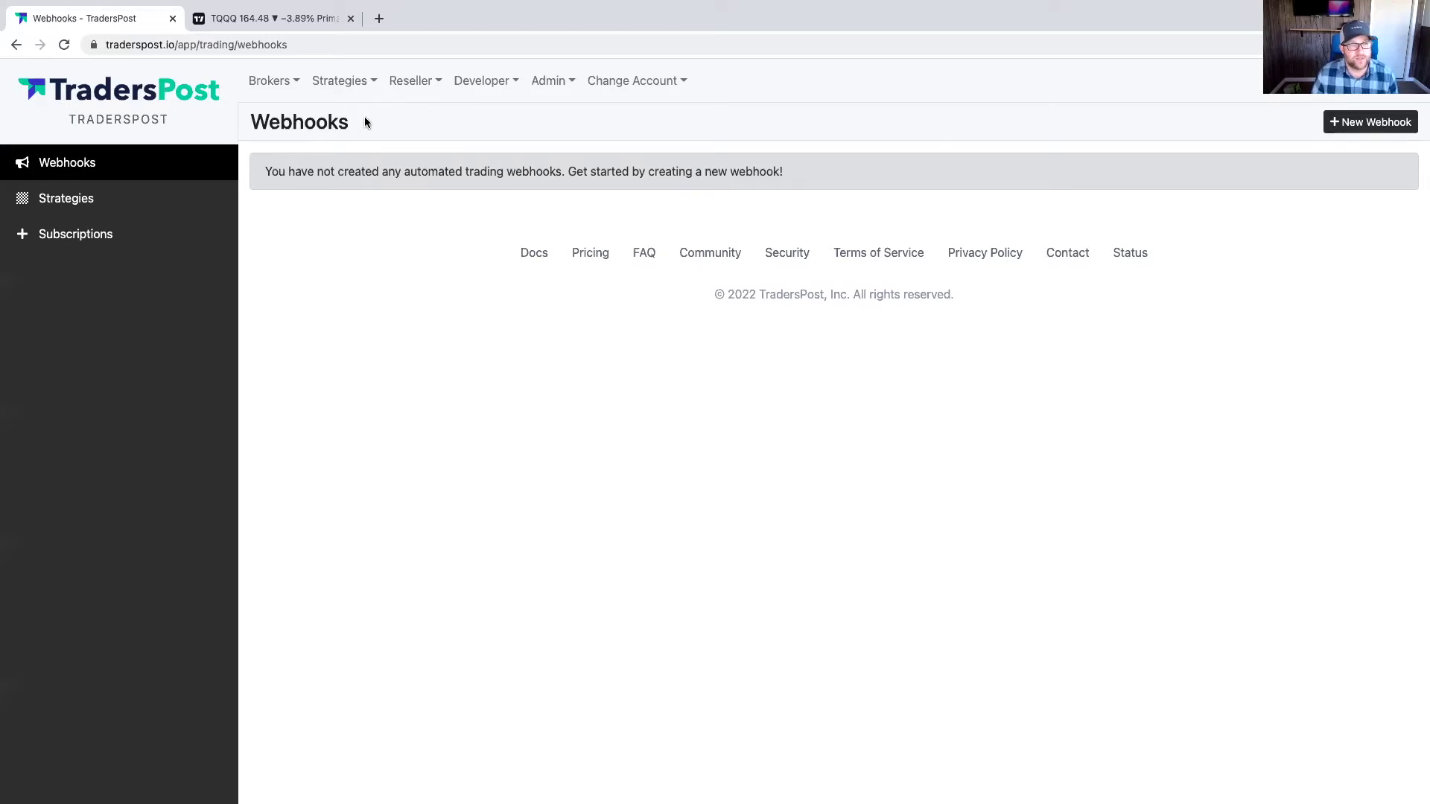
pyautogui.click(1369, 122)
pyautogui.click(316, 219)
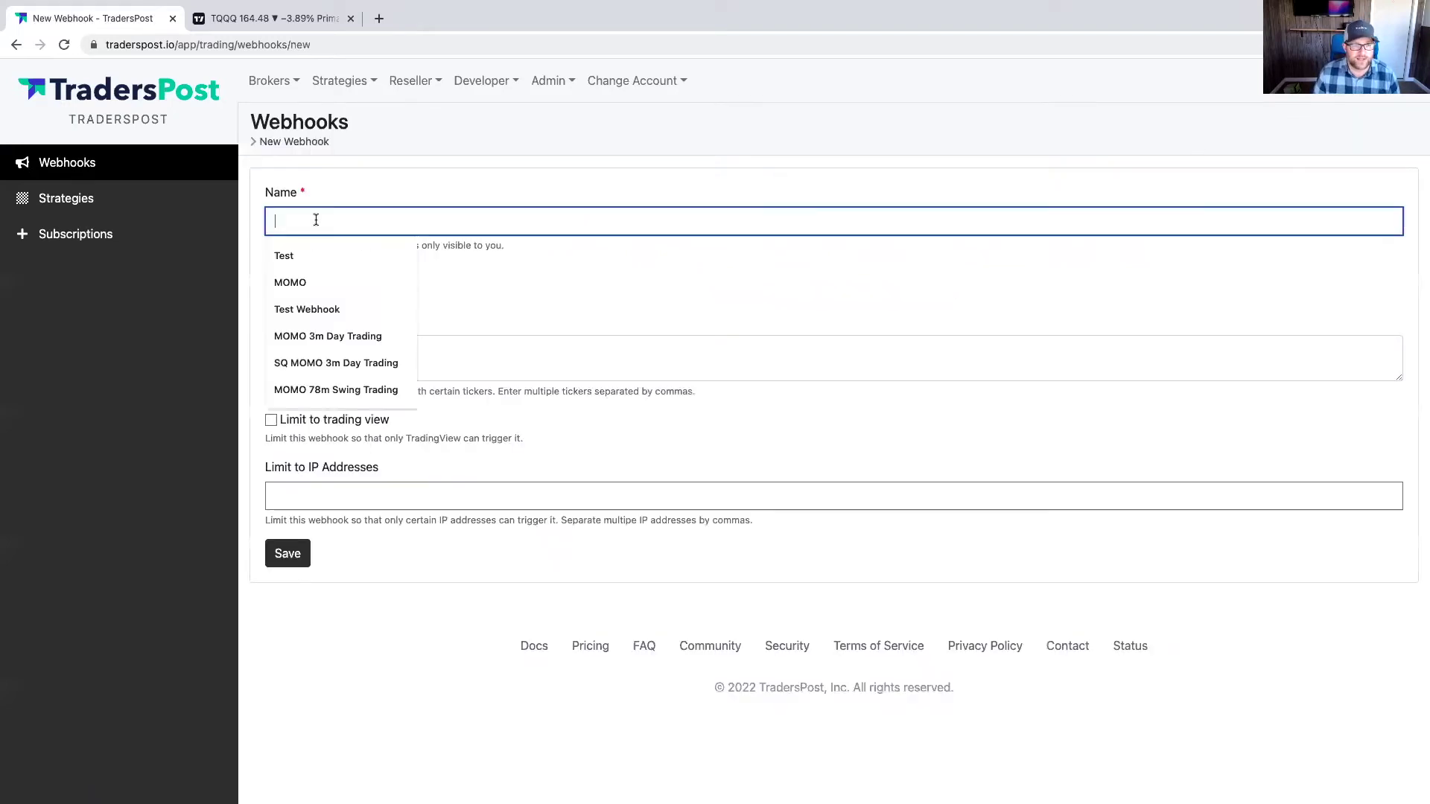
pyautogui.write('Test Webhook')
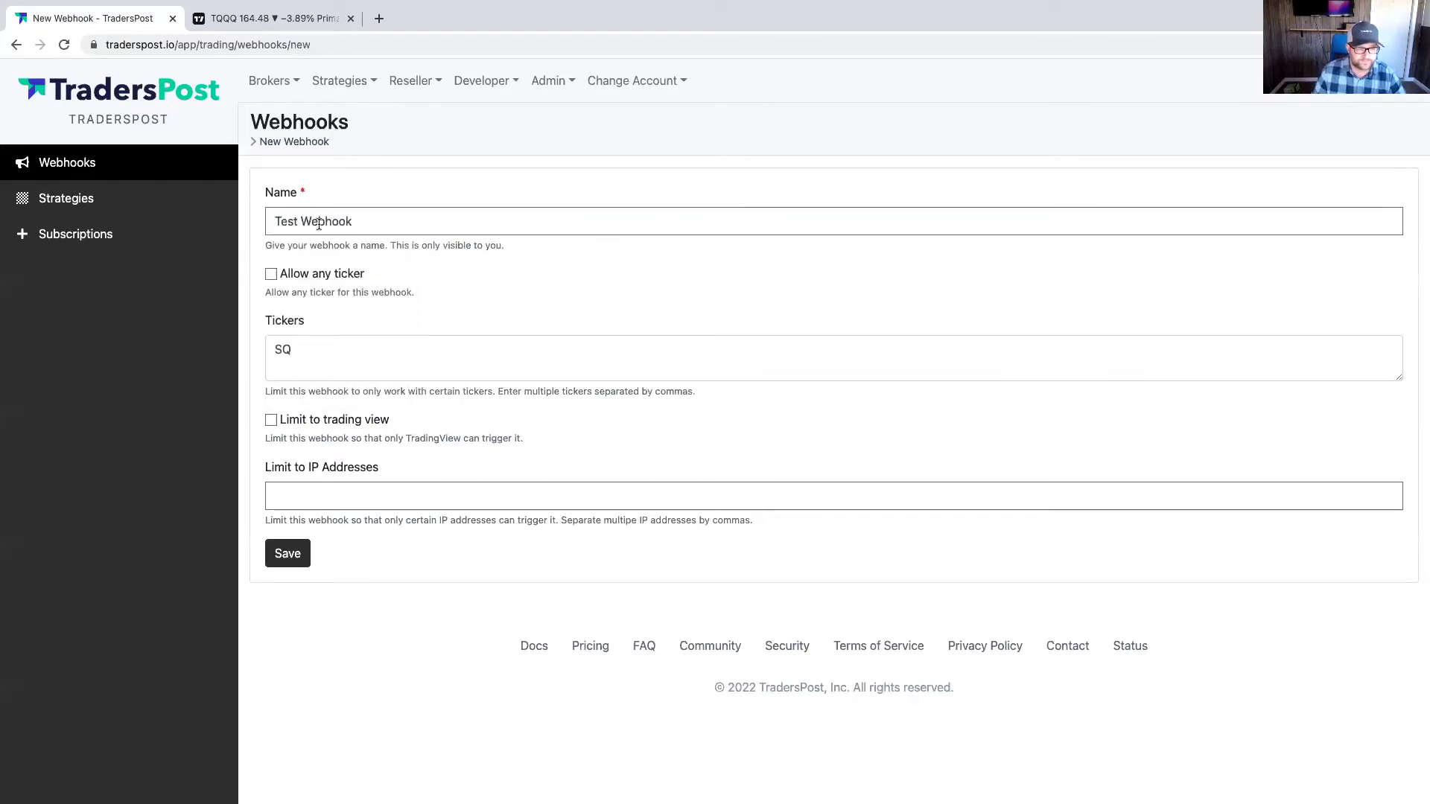
pyautogui.click(300, 276)
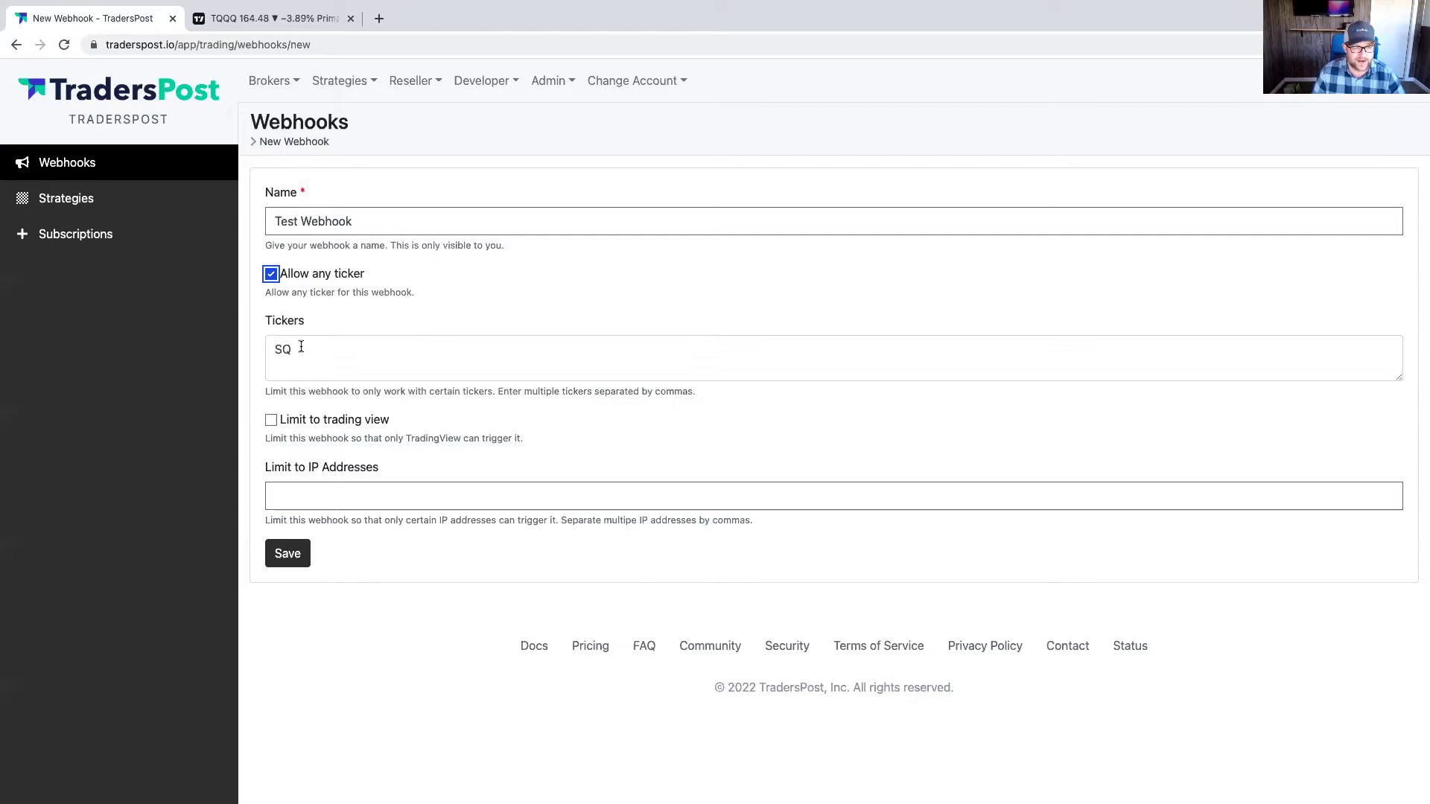
pyautogui.moveTo(301, 347); pyautogui.dragTo(268, 347)
pyautogui.press('BackSpace')
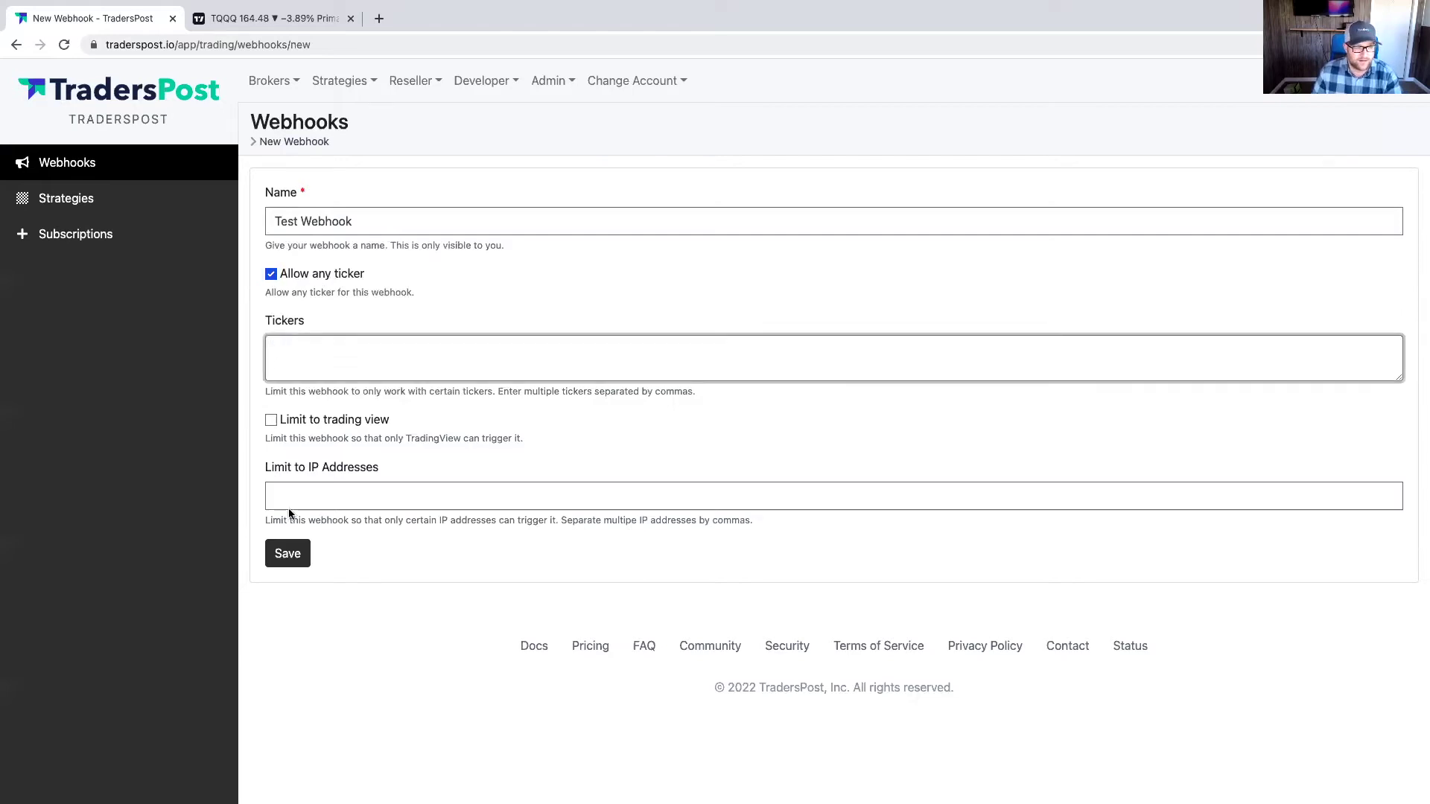
pyautogui.click(287, 555)
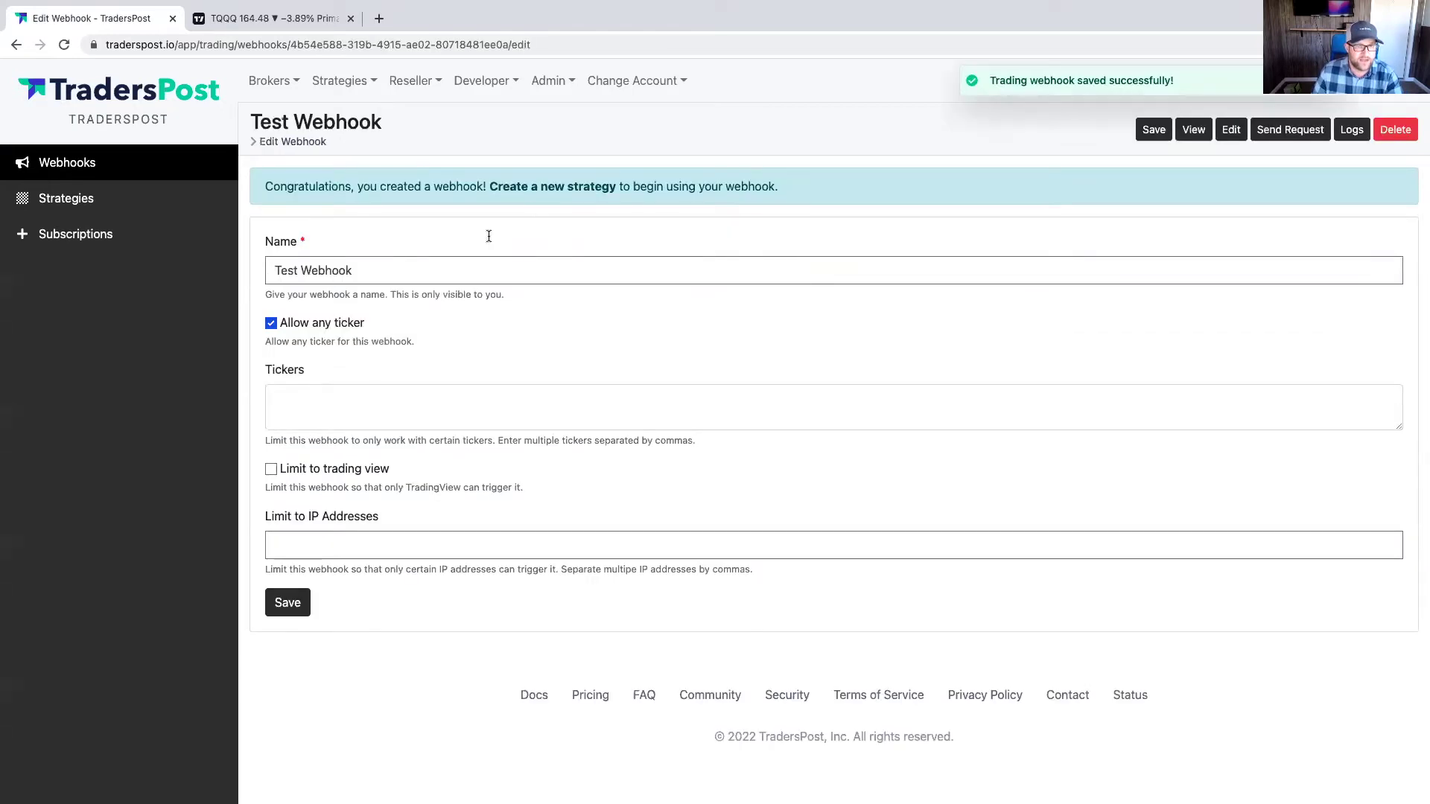
# View the details of Test Webhook, reveal its hidden webhook URL and highlight the full address
pyautogui.click(1192, 131)
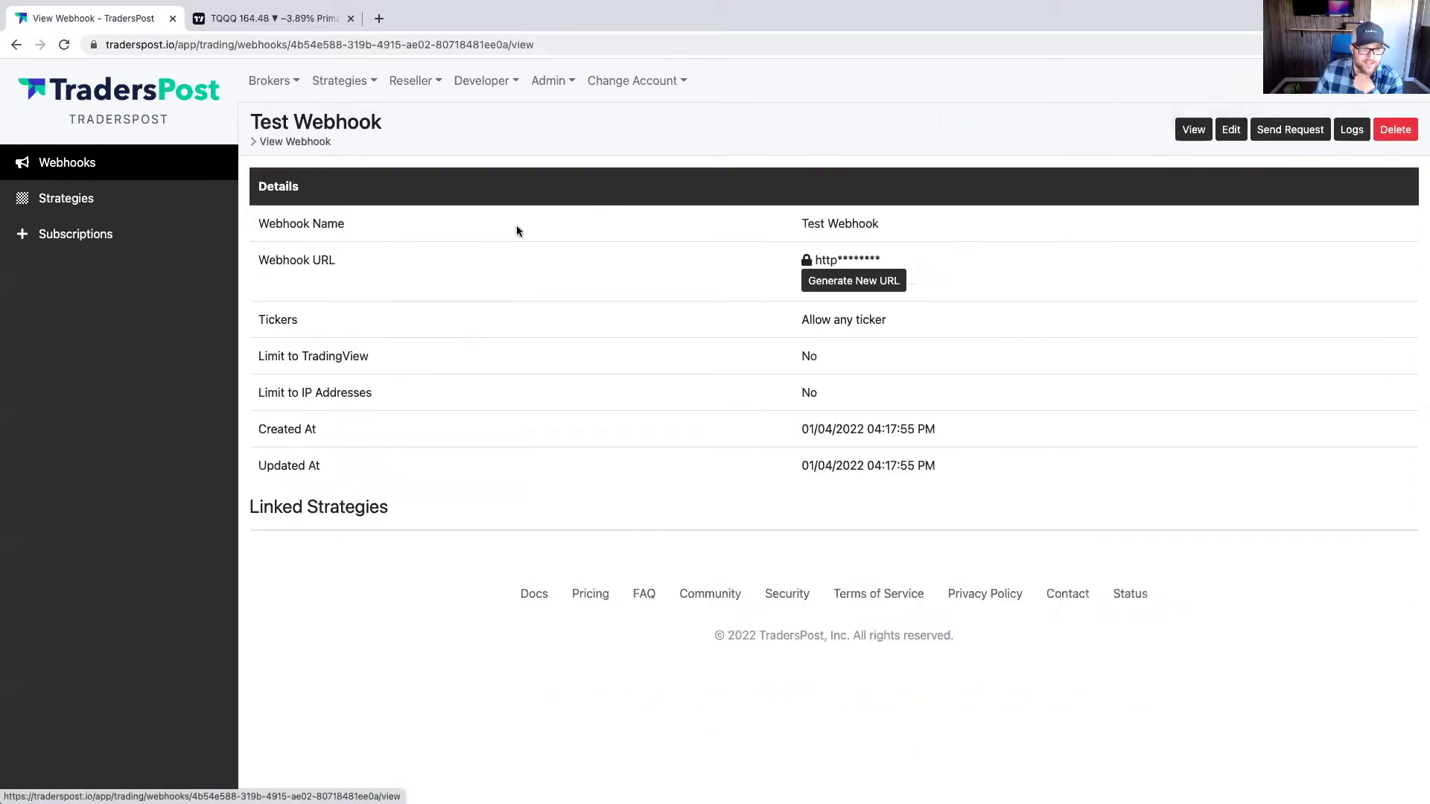
pyautogui.click(845, 262)
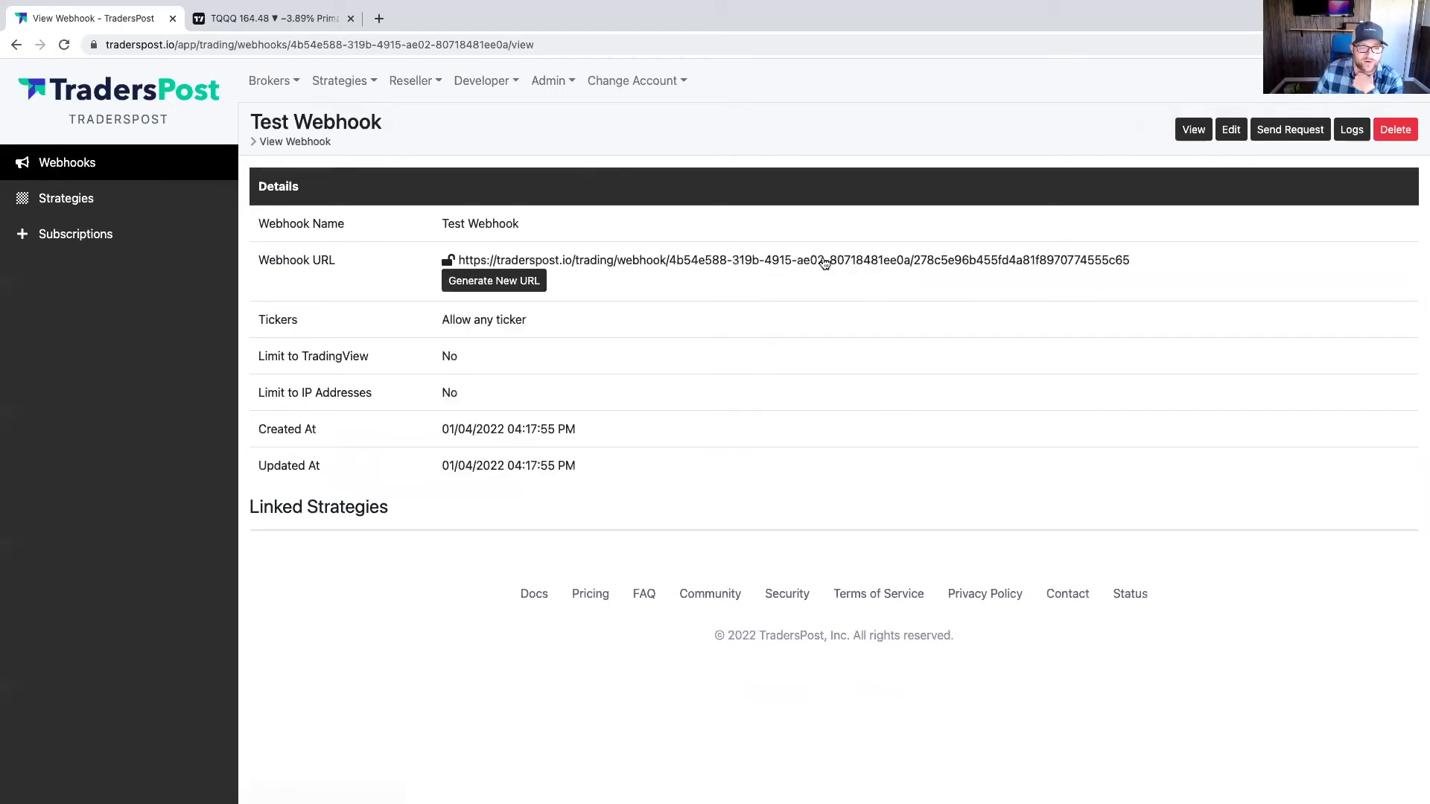
pyautogui.moveTo(1143, 262); pyautogui.dragTo(460, 265)
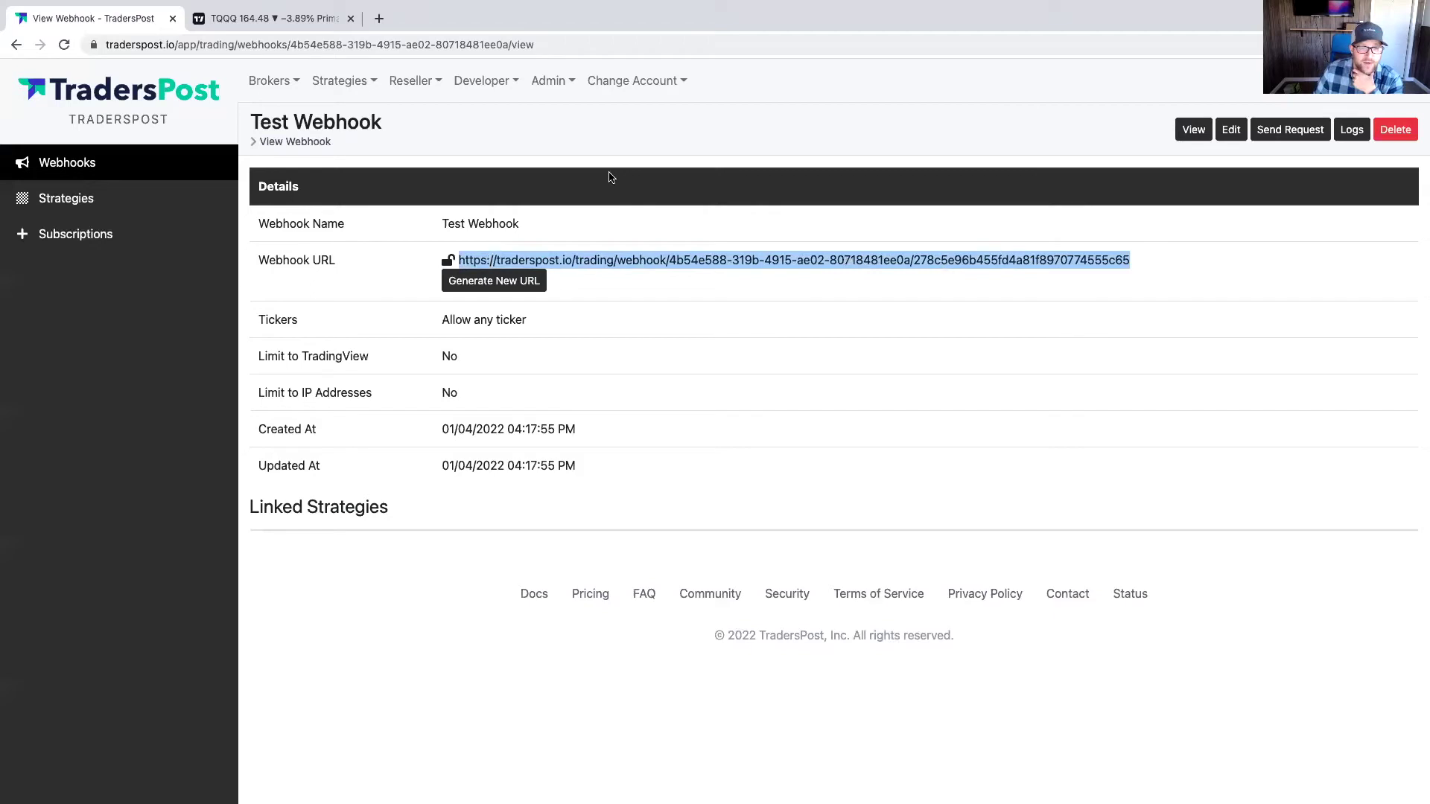
# Start a new strategy named Test Strategy and associate it with Test Webhook
pyautogui.click(72, 202)
pyautogui.click(1377, 123)
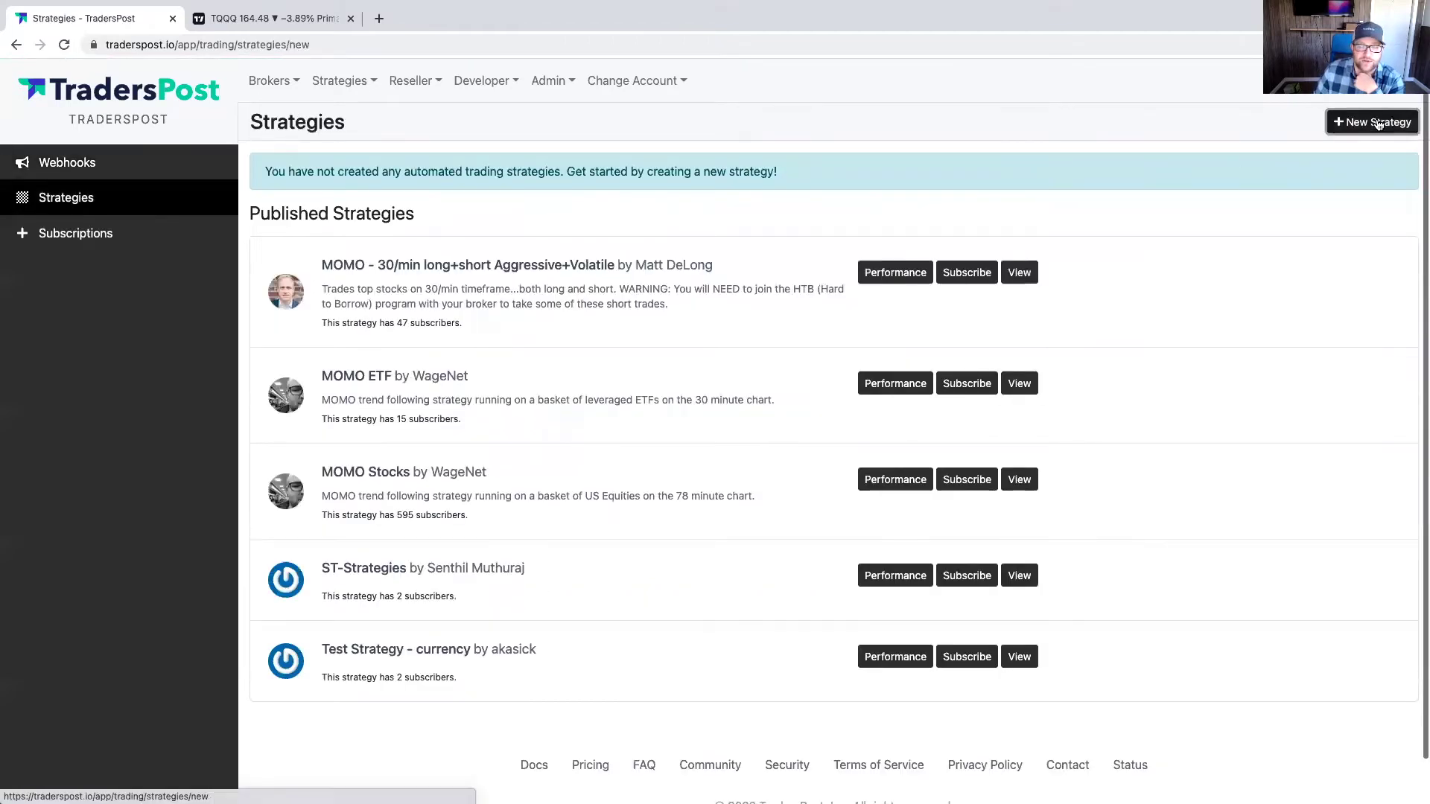
pyautogui.click(298, 248)
pyautogui.write('Test Strategy')
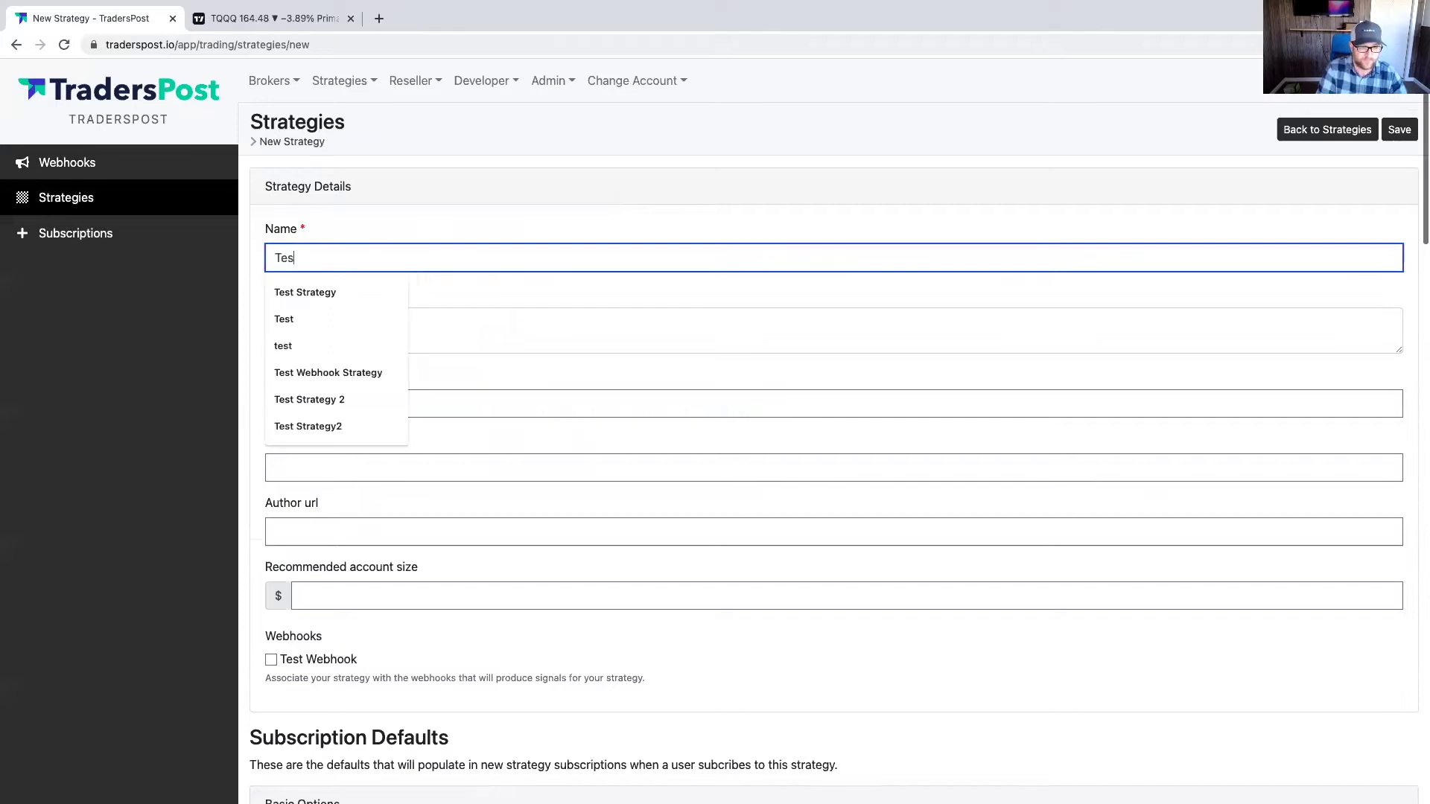
pyautogui.click(295, 662)
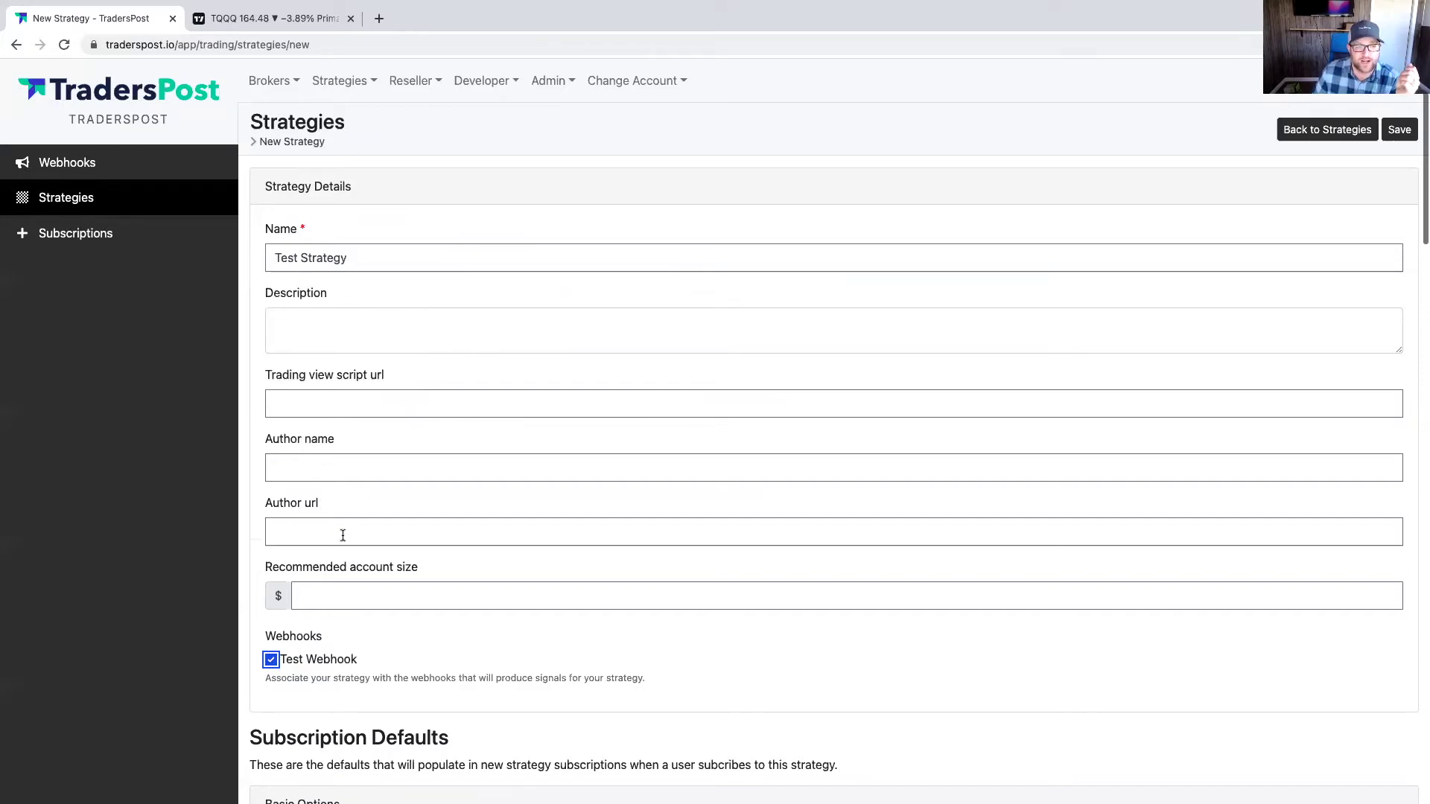
# Review the new strategy's optional details and subscription defaults, leave them unchanged and save the strategy
pyautogui.click(352, 321)
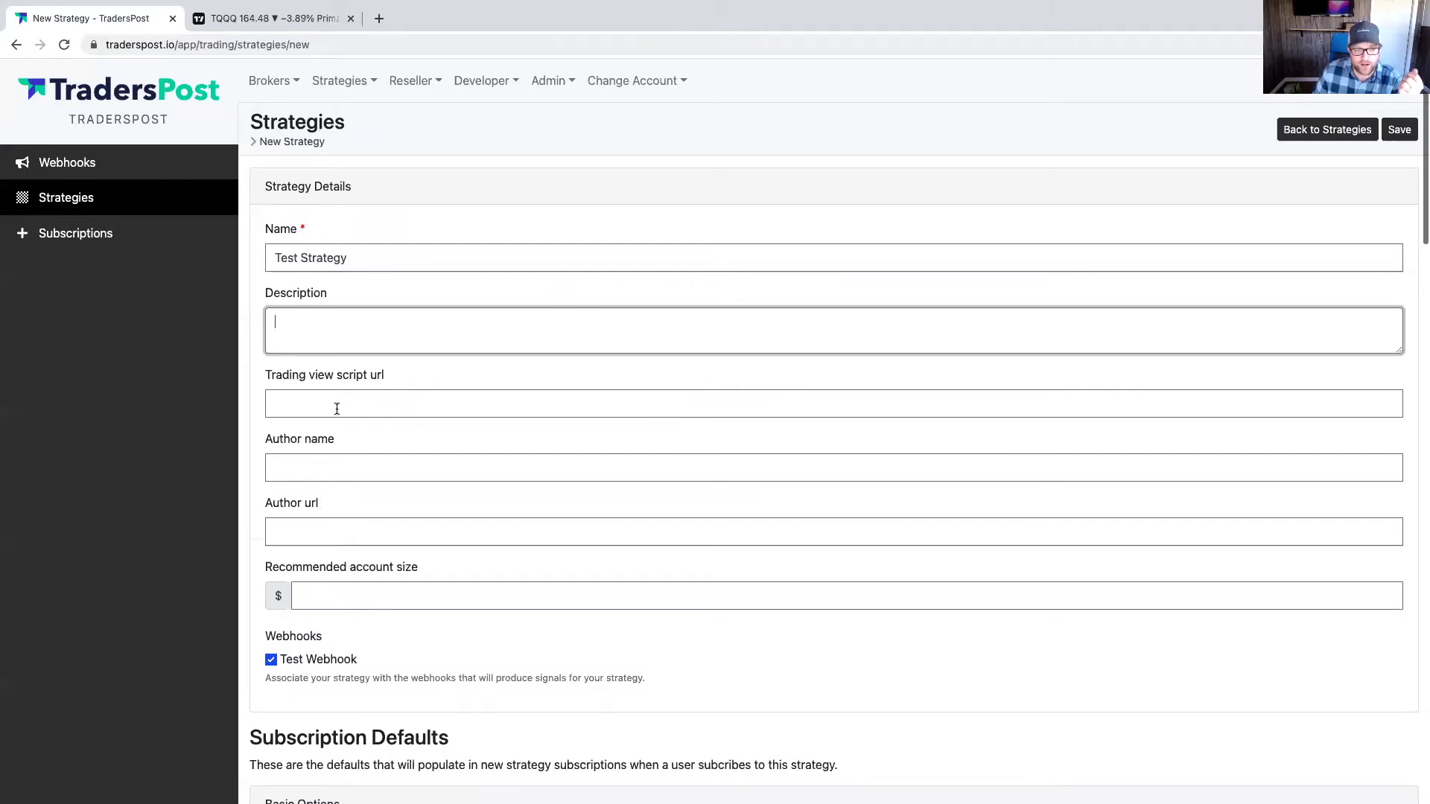
pyautogui.click(299, 468)
pyautogui.click(337, 530)
pyautogui.click(349, 594)
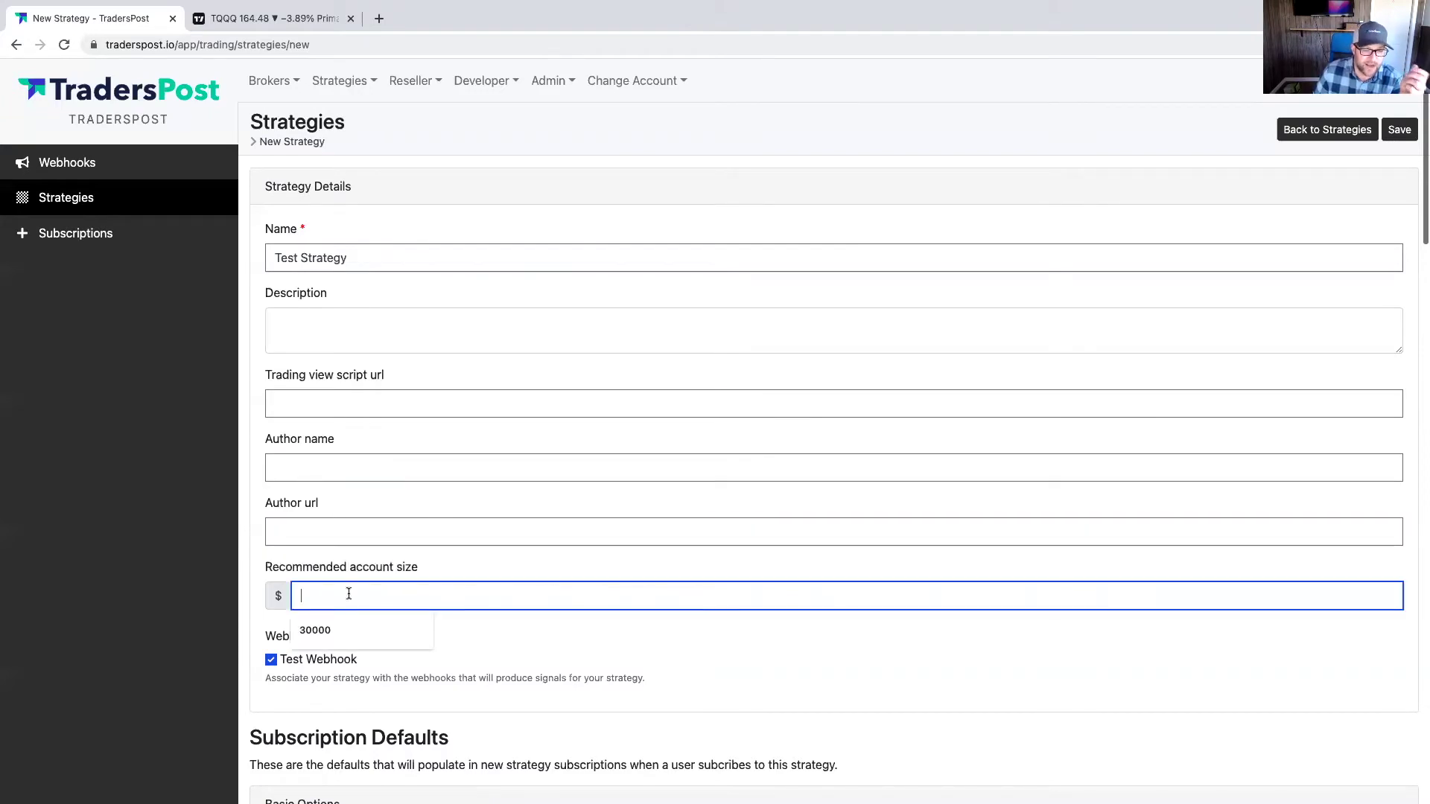
pyautogui.scroll(-5, 240, 567)
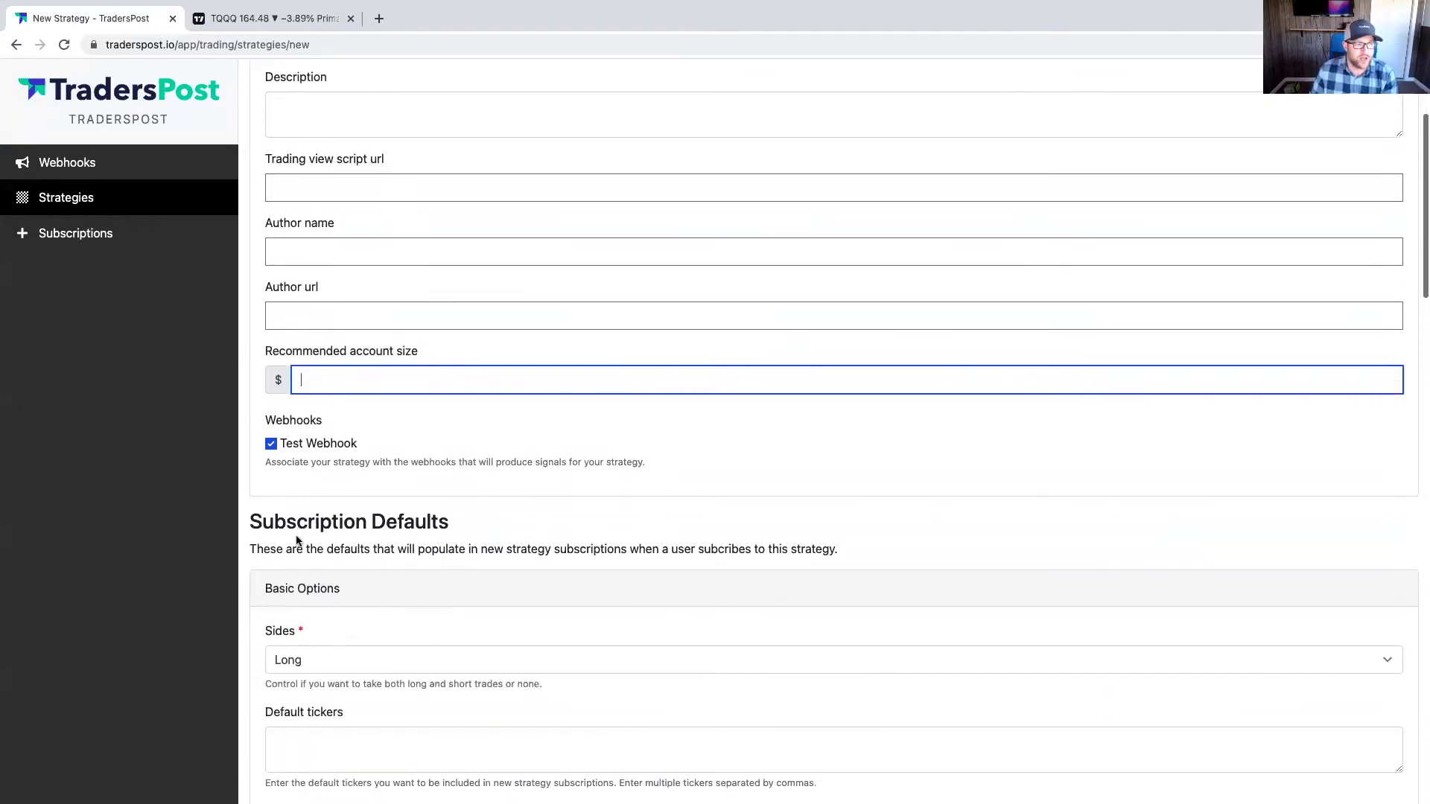
pyautogui.scroll(-3, 297, 540)
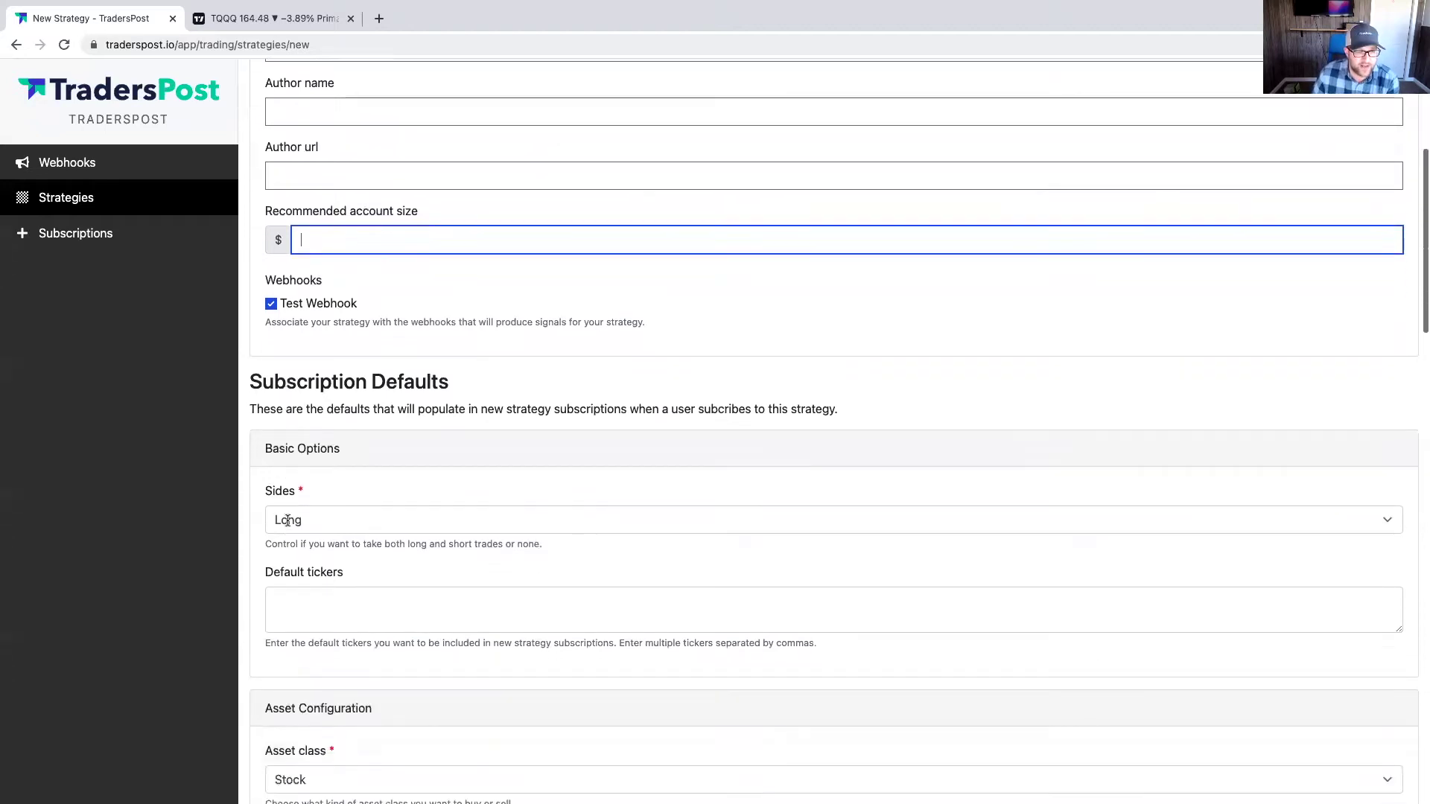
pyautogui.scroll(-3, 275, 539)
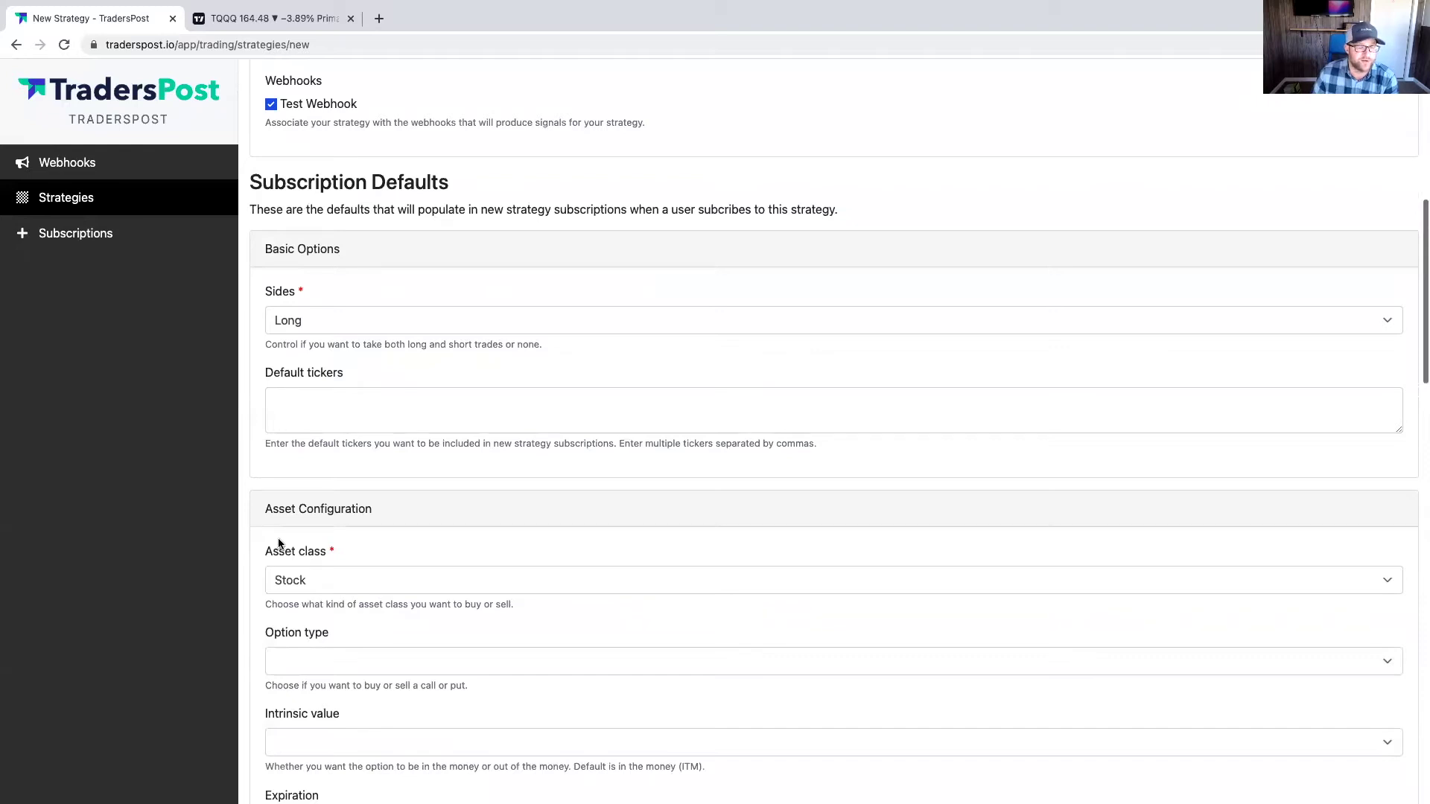
pyautogui.scroll(-15, 280, 544)
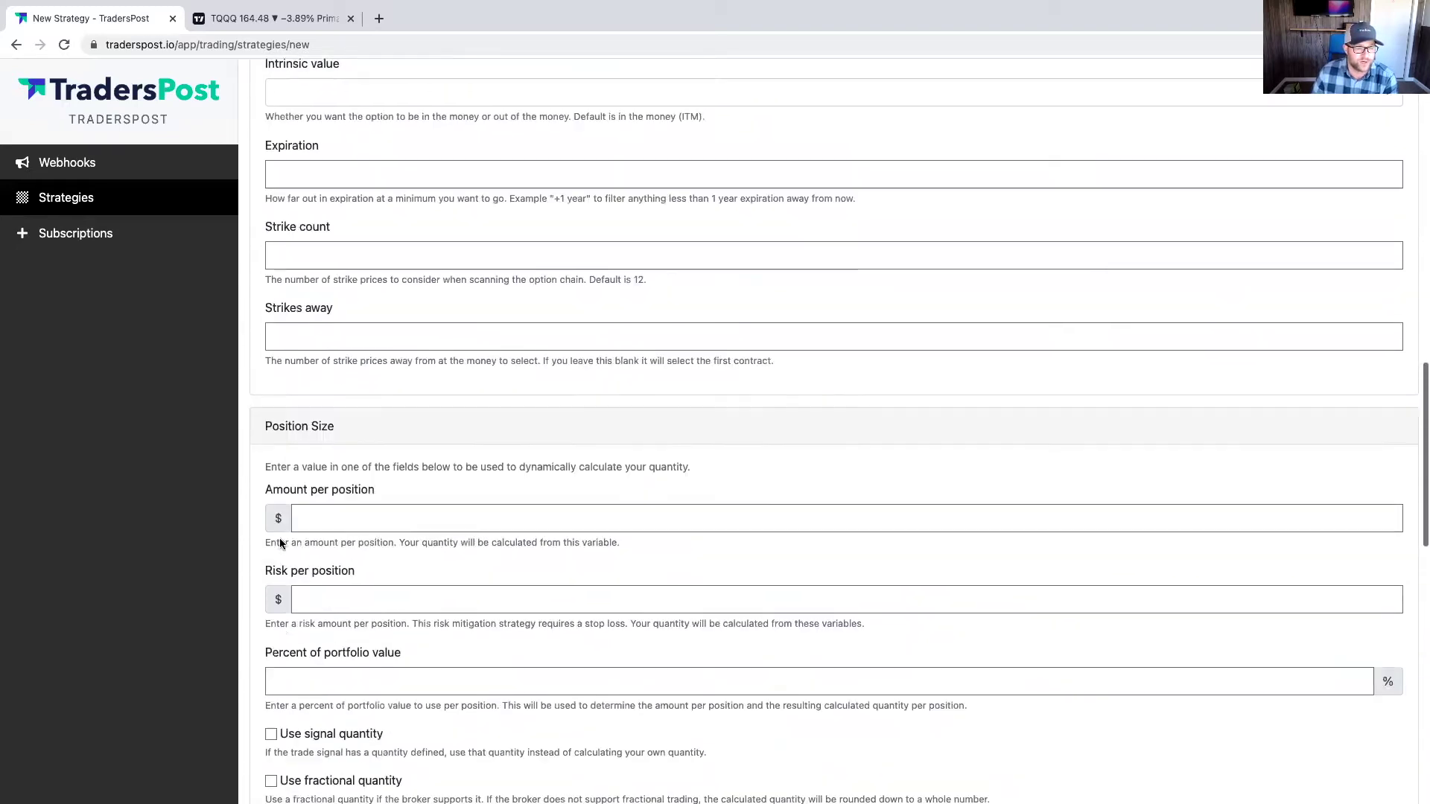
pyautogui.scroll(-10, 280, 539)
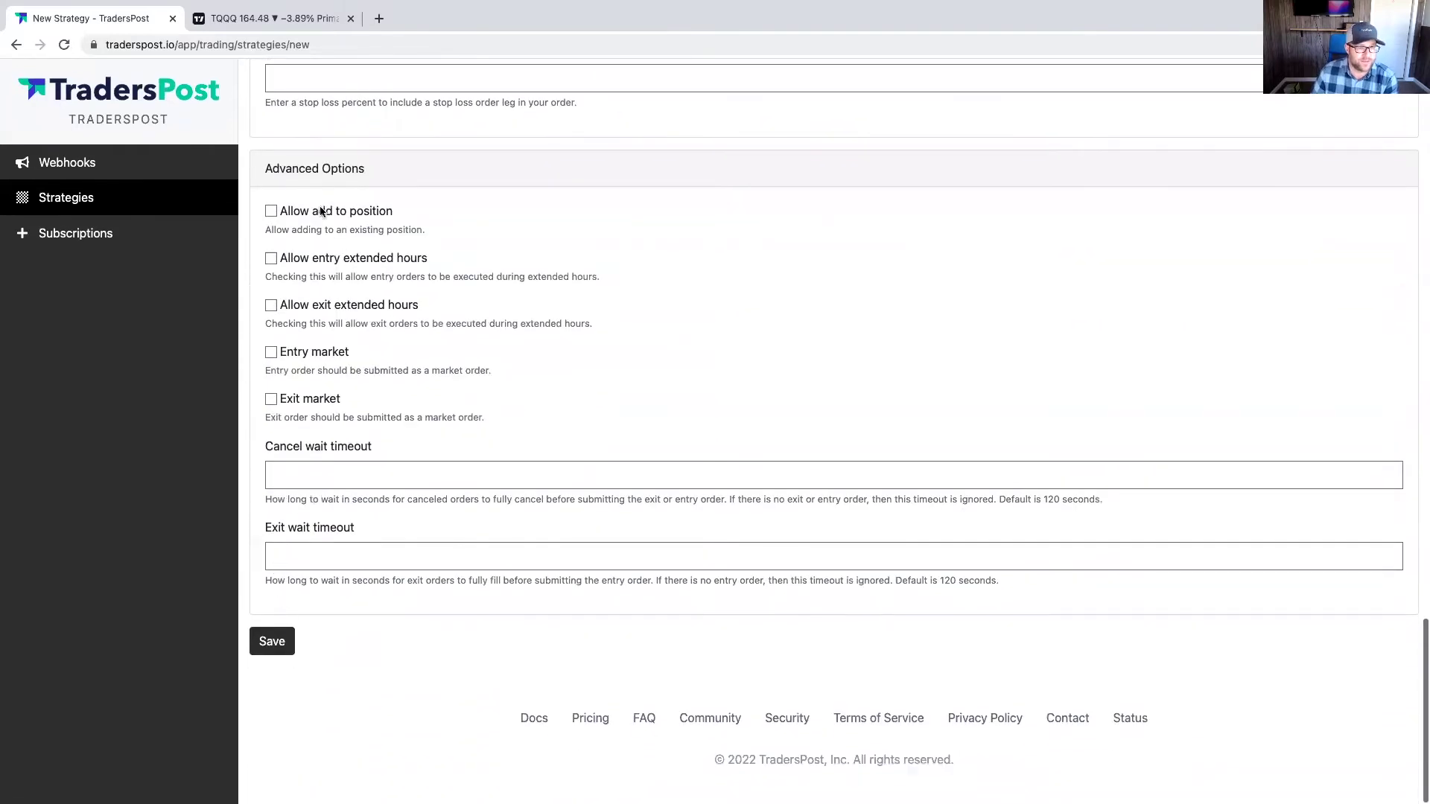
pyautogui.click(271, 642)
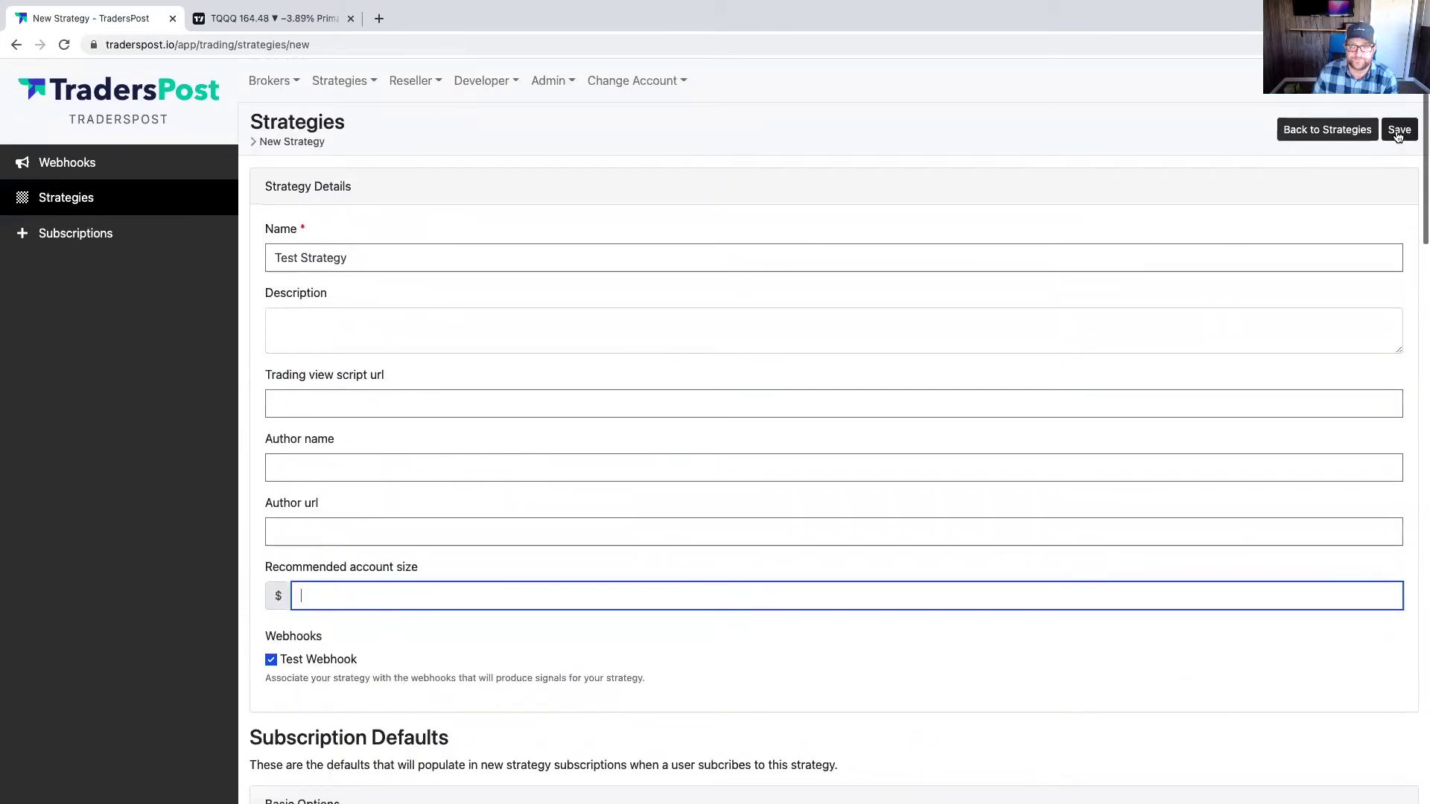
pyautogui.click(1399, 131)
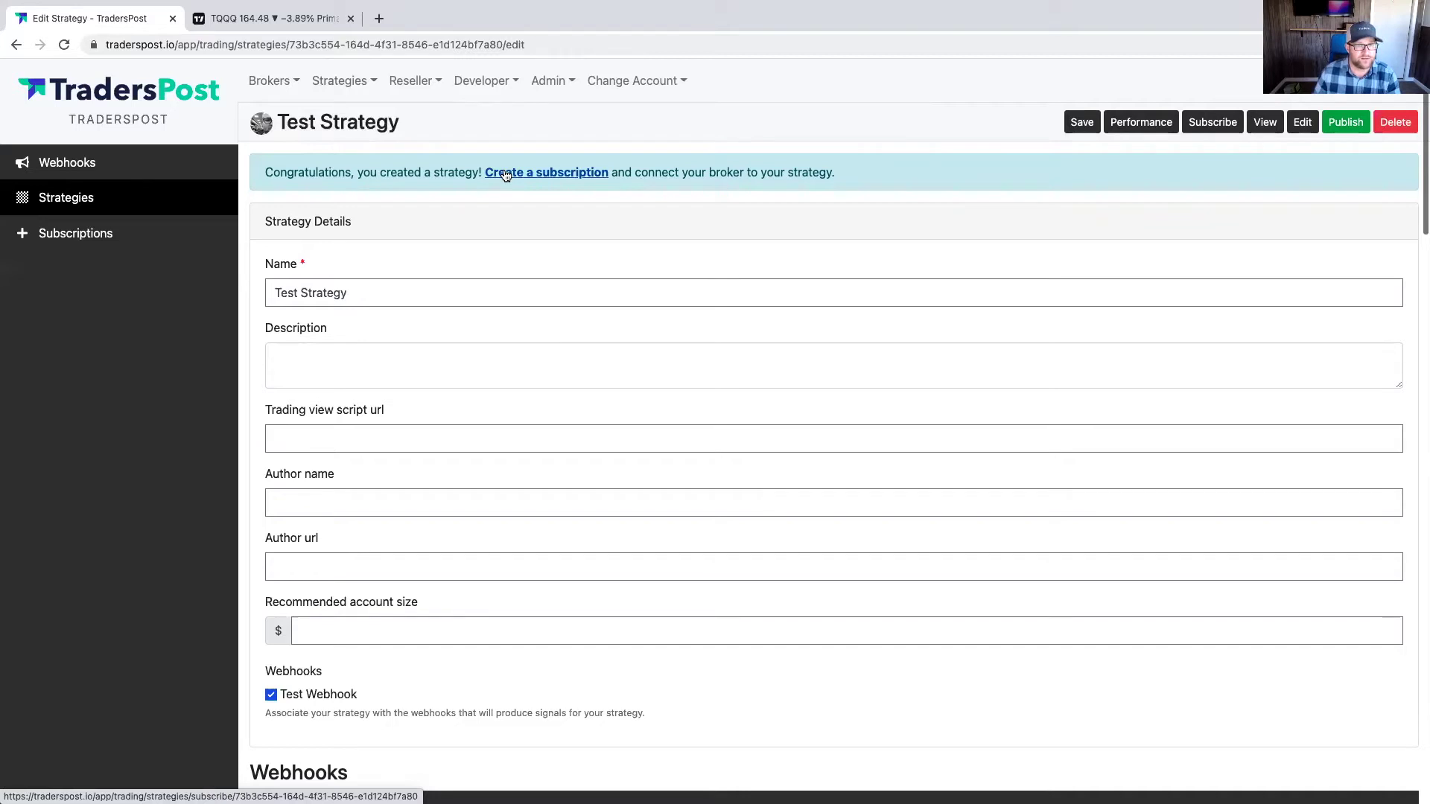
# Create a new subscription to Test Strategy by TradersPost, linked to the TradersPost paper broker
pyautogui.moveTo(332, 87)
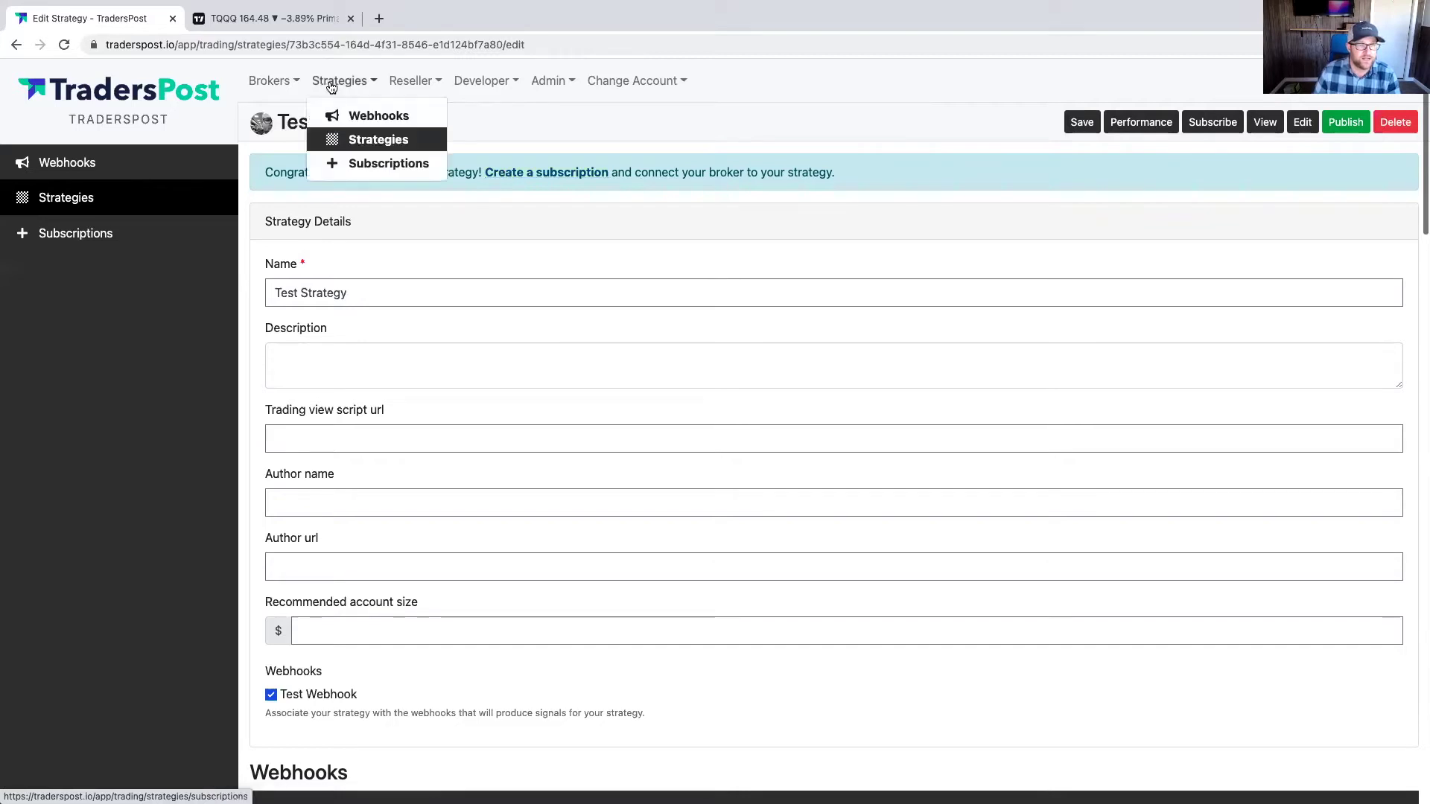
pyautogui.click(355, 163)
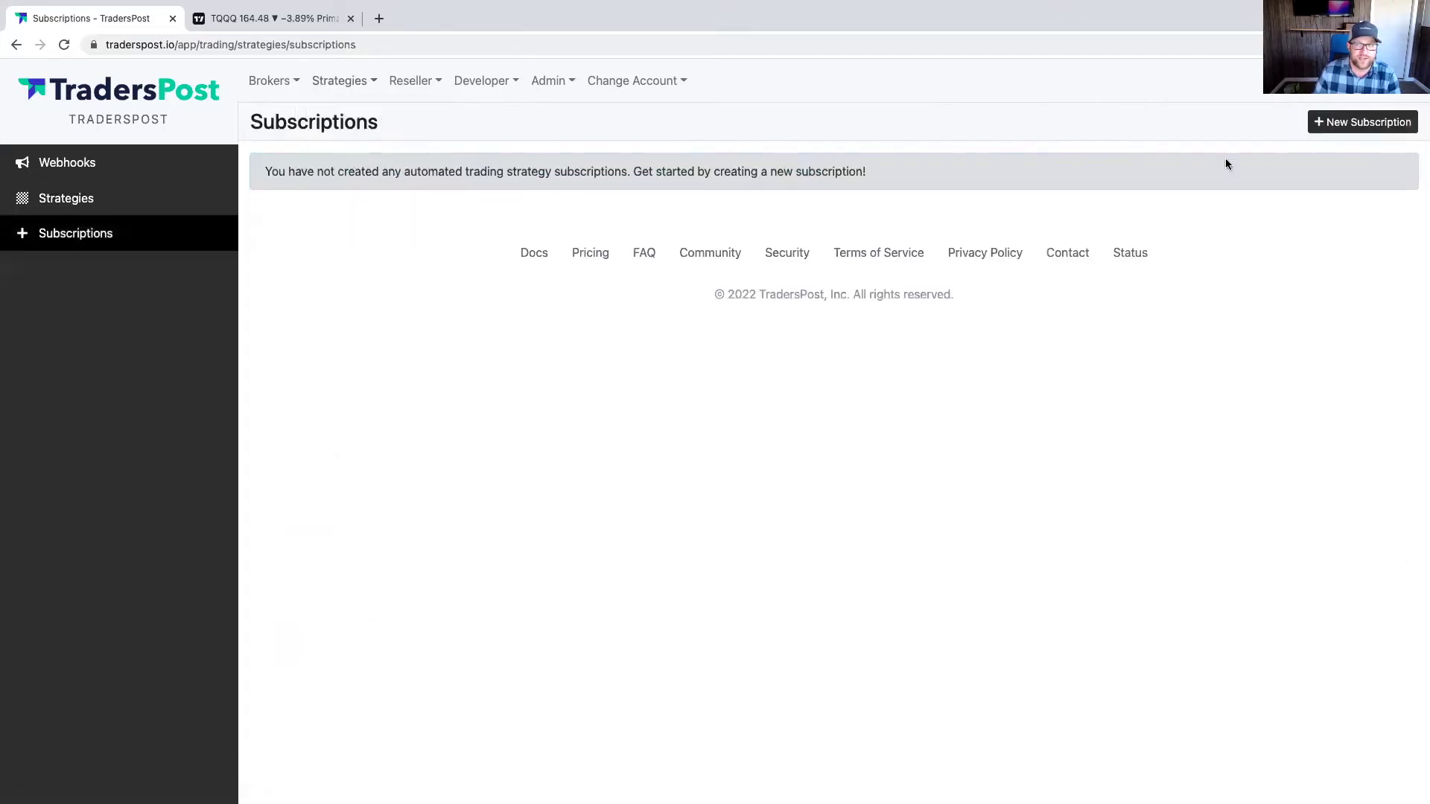
pyautogui.click(1372, 123)
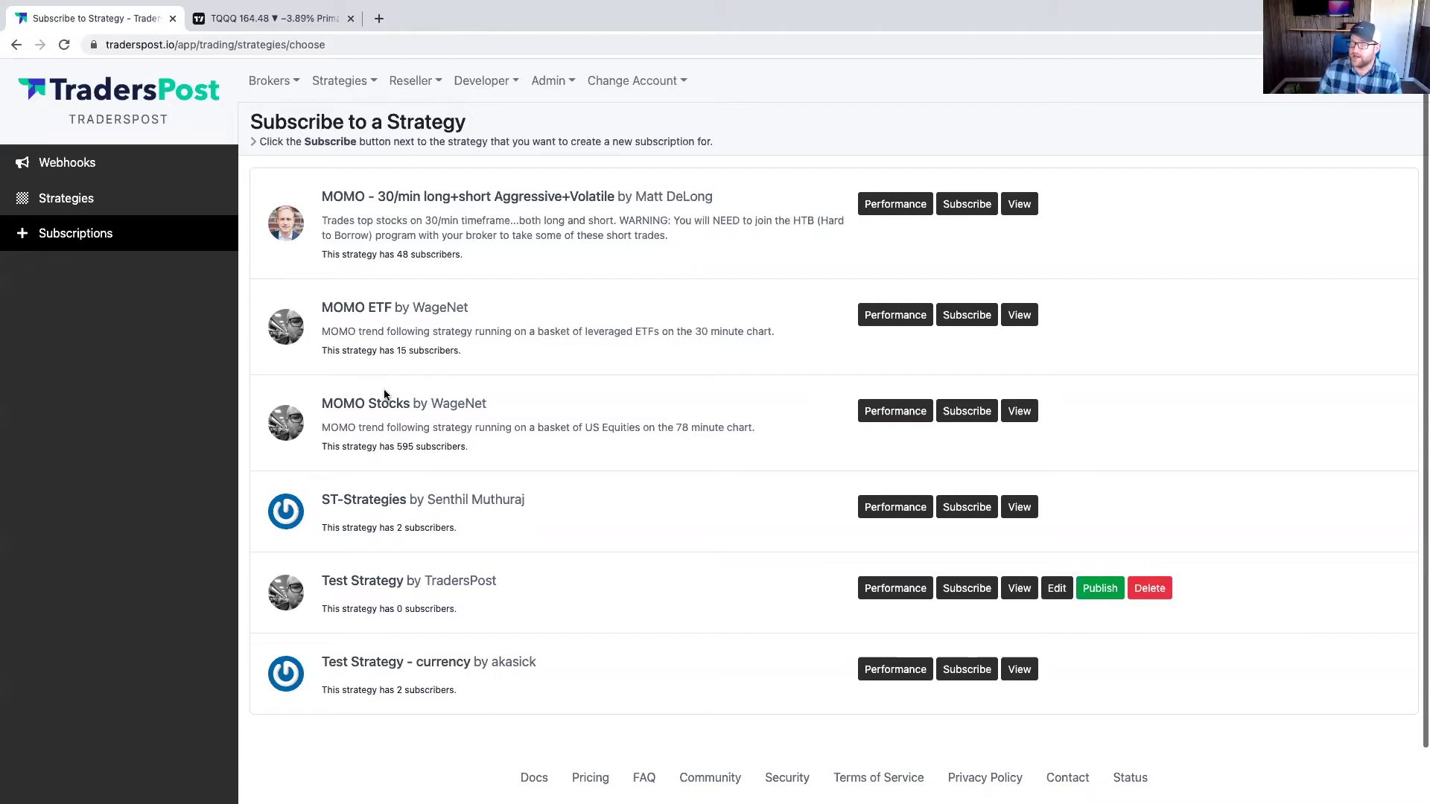
pyautogui.moveTo(322, 307); pyautogui.dragTo(389, 304)
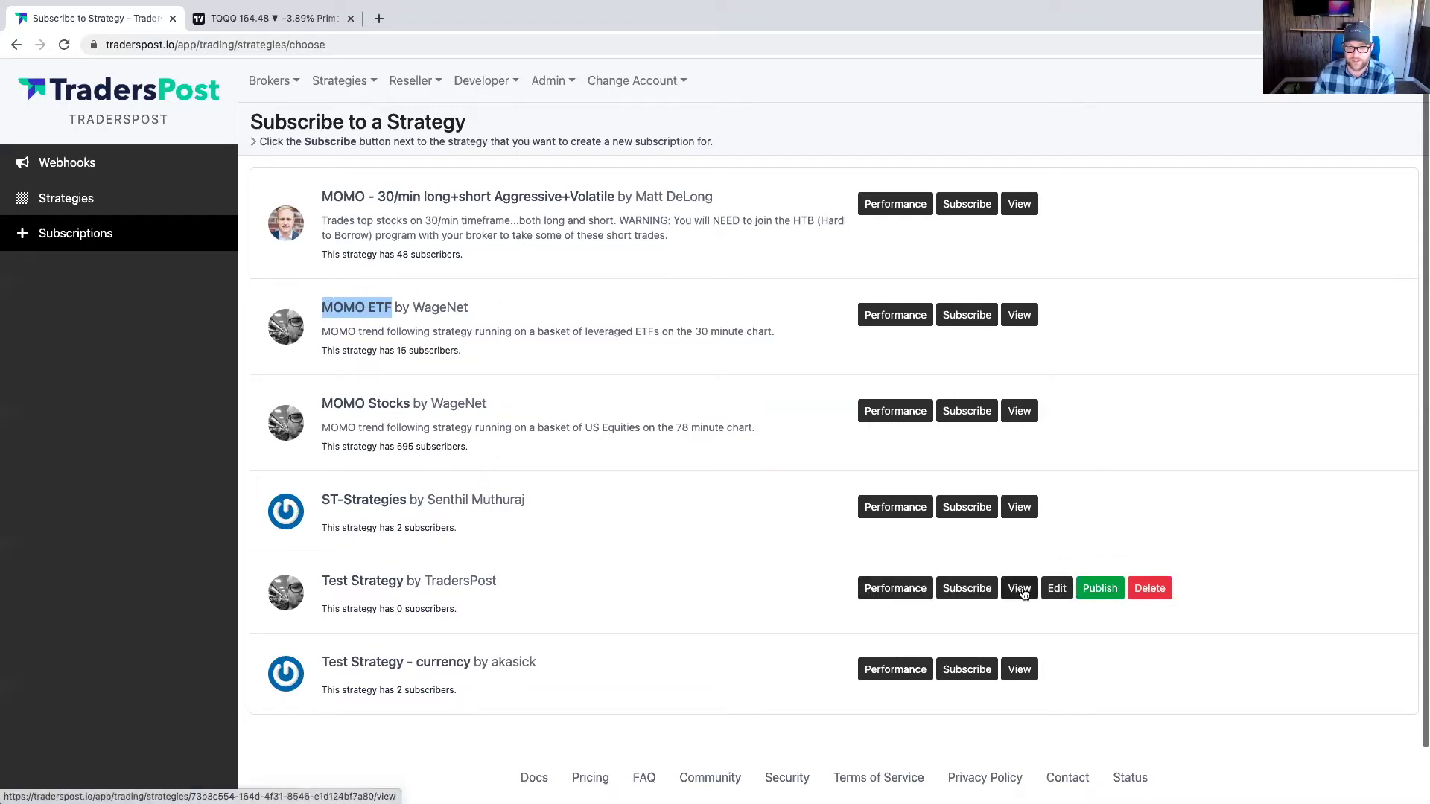
pyautogui.click(963, 592)
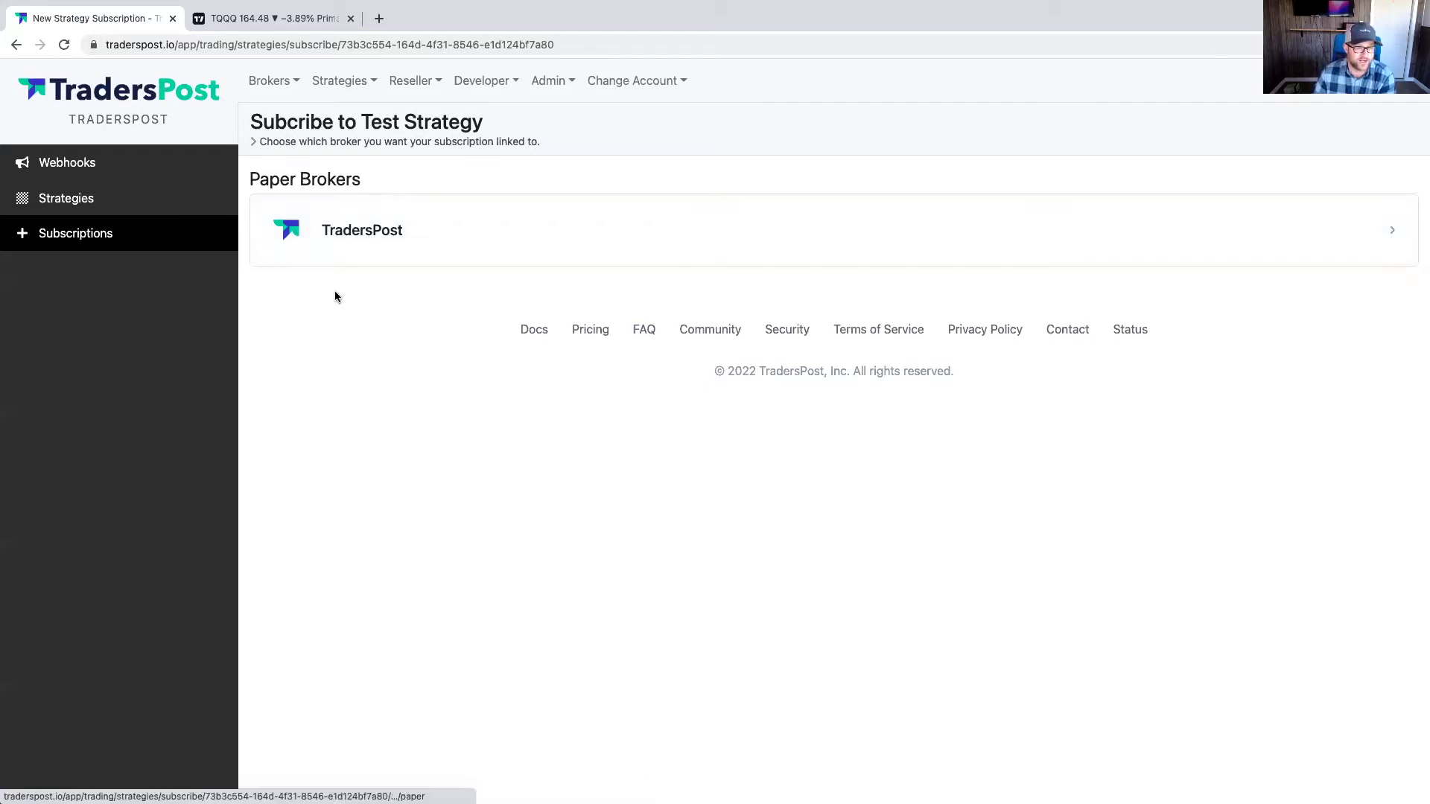
pyautogui.click(337, 229)
pyautogui.click(547, 204)
pyautogui.click(852, 263)
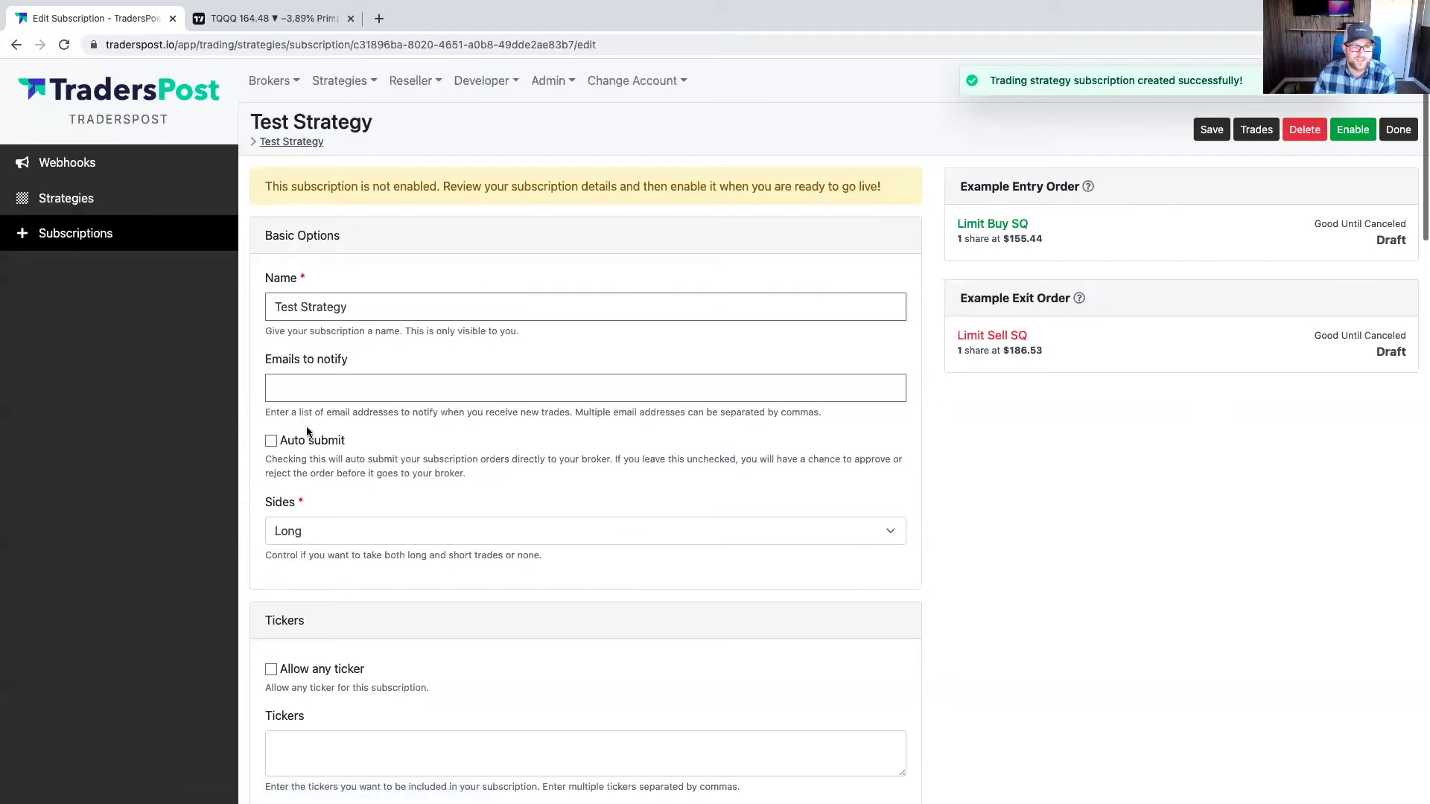
# Enable auto submit for the Test Strategy subscription and keep its sides set to Long
pyautogui.click(273, 440)
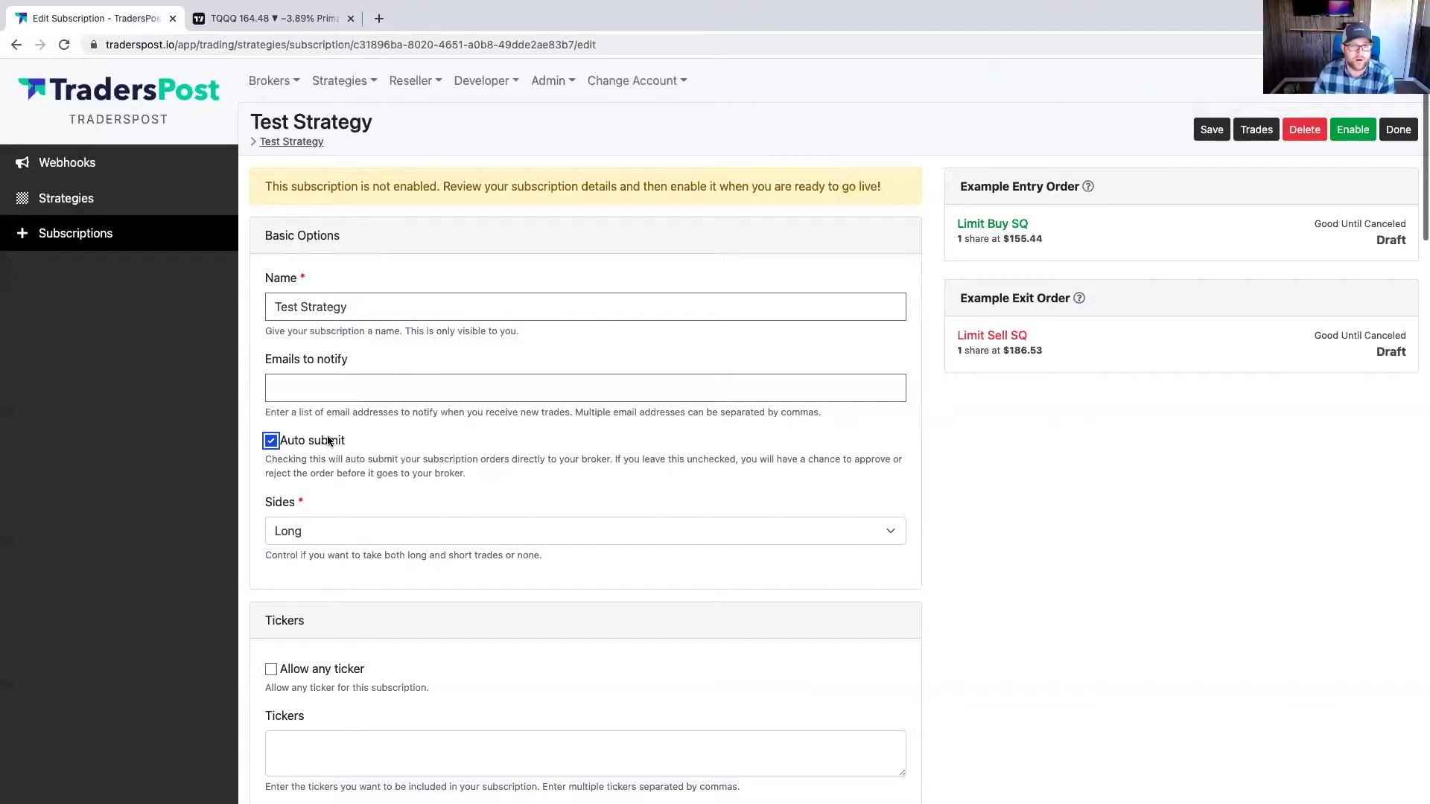
pyautogui.scroll(-3, 328, 441)
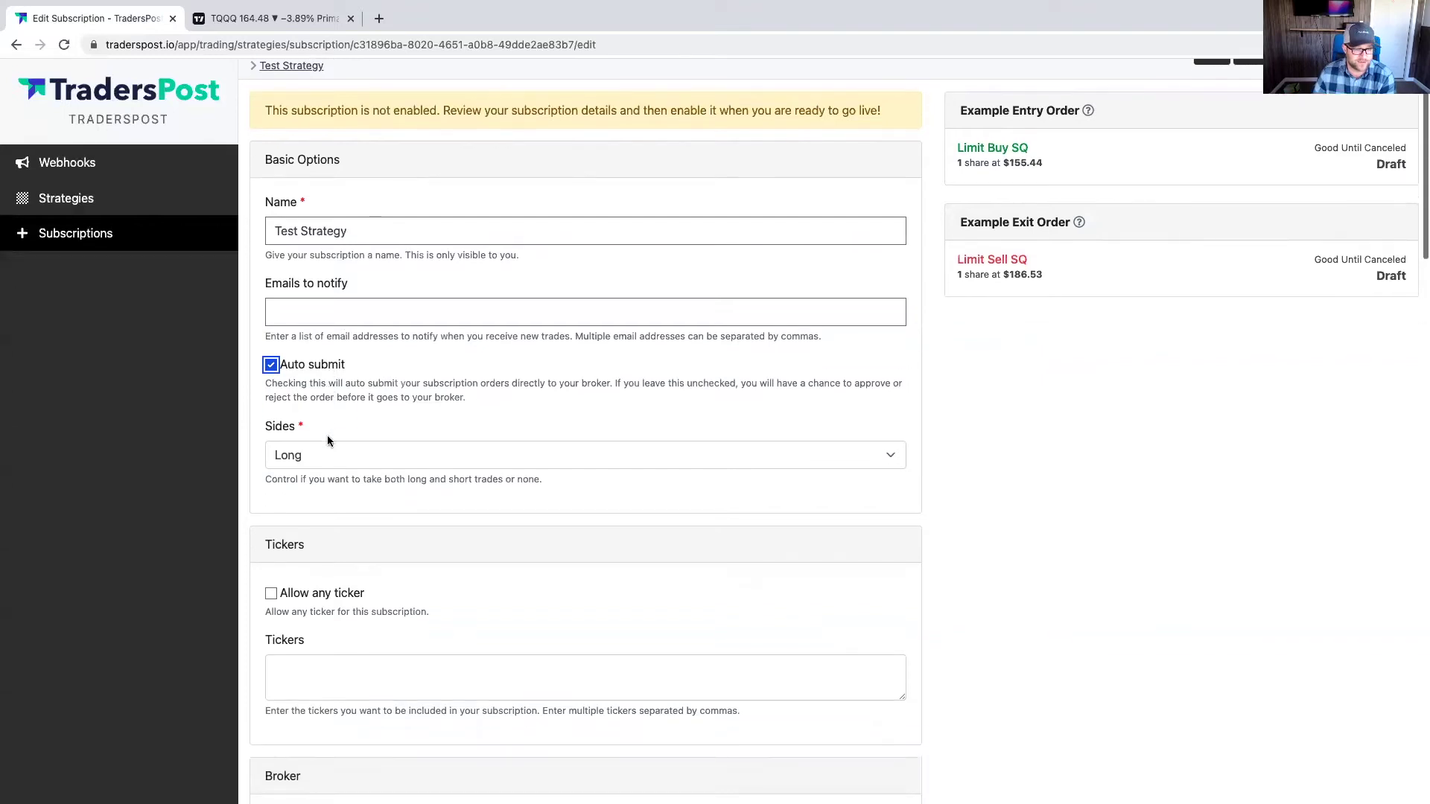
pyautogui.click(298, 437)
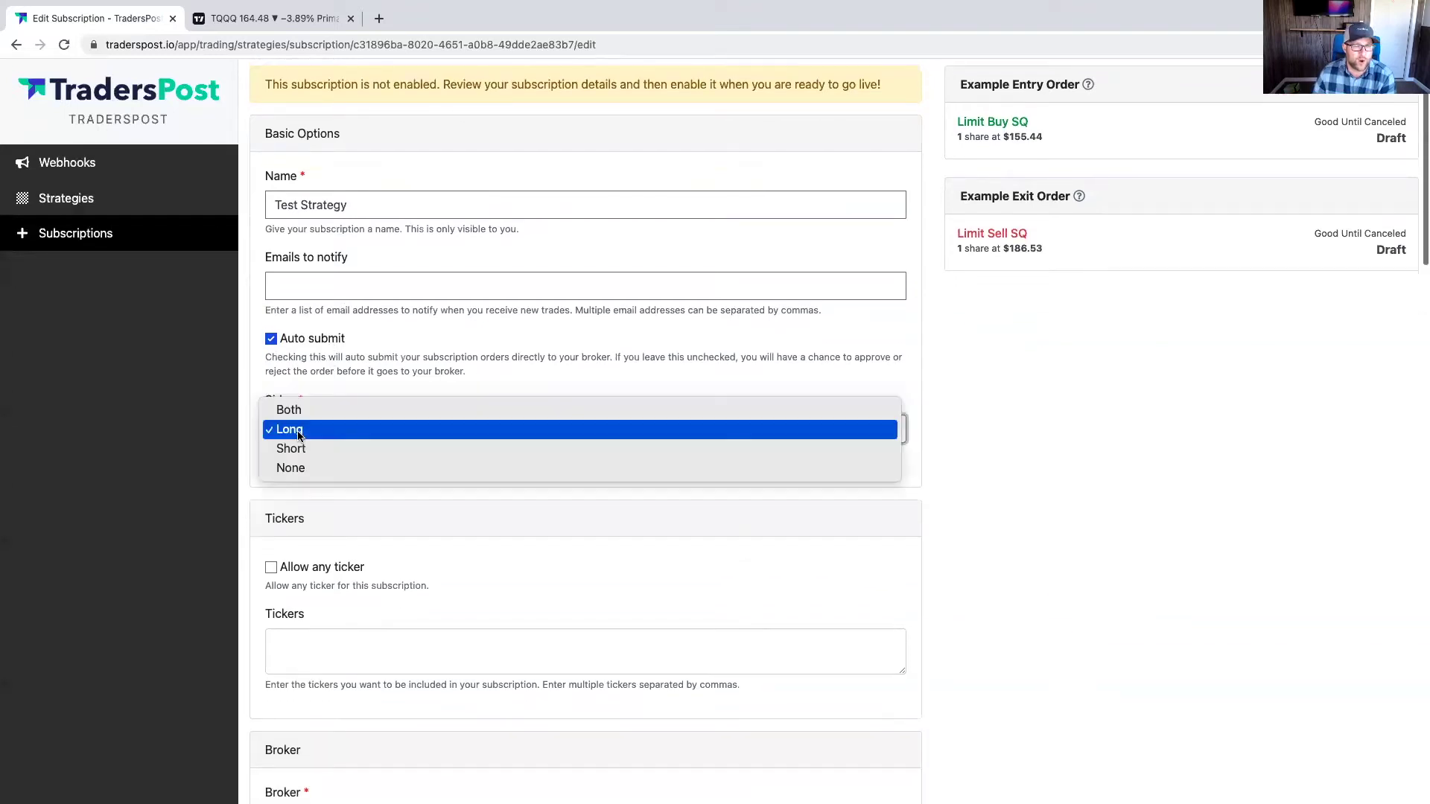
pyautogui.click(287, 435)
# Allow any ticker for the subscription and keep TradersPost as its broker
pyautogui.scroll(-9, 206, 529)
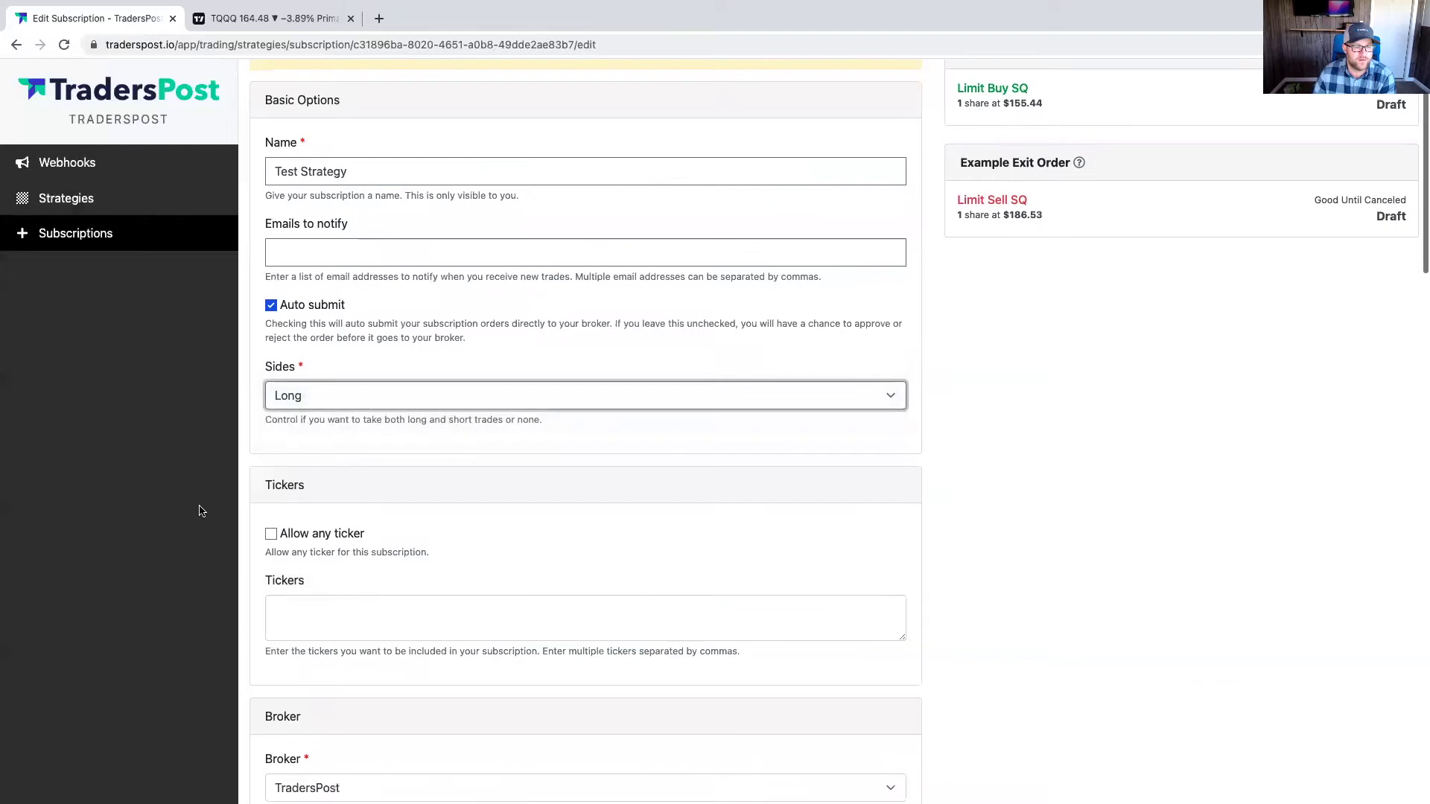
pyautogui.click(271, 249)
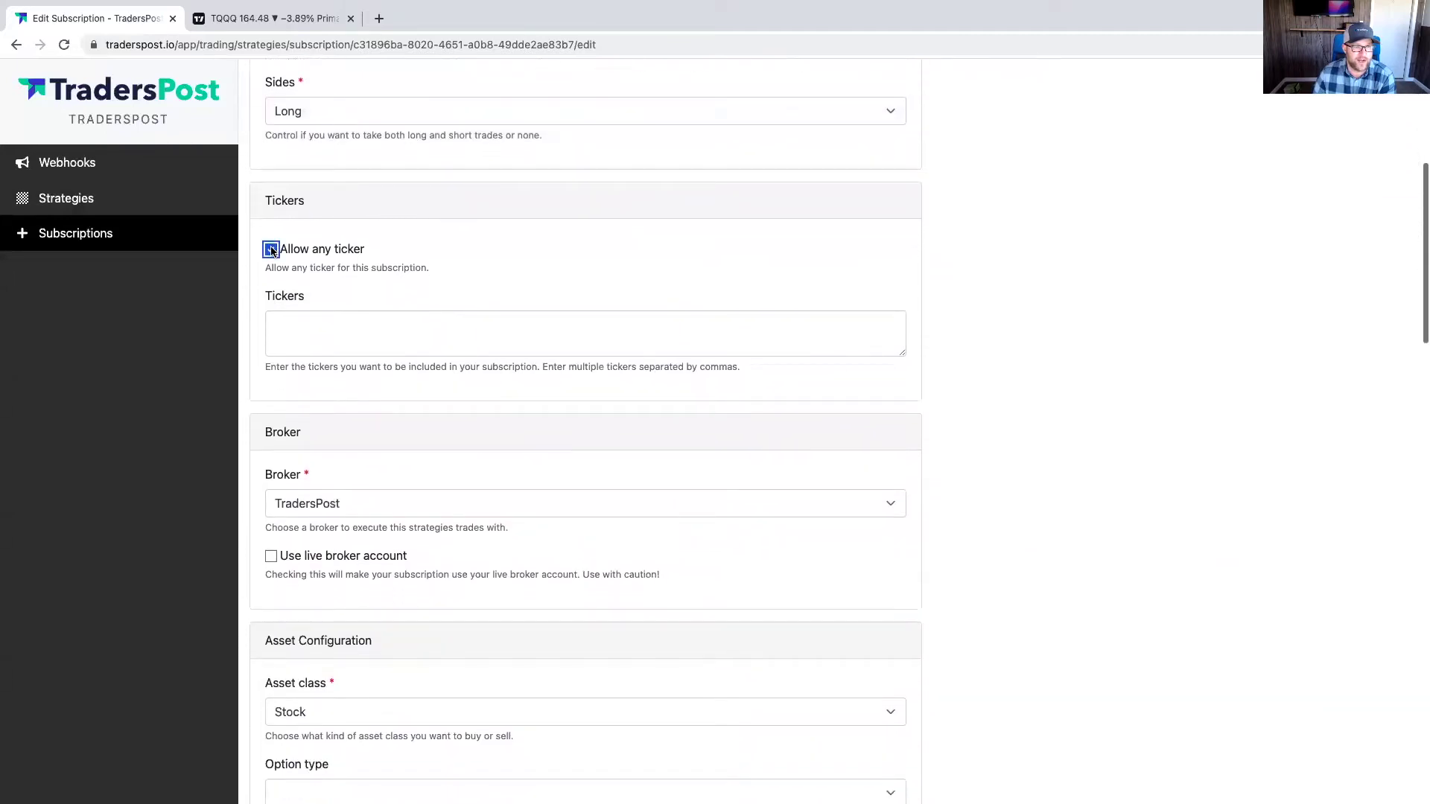
pyautogui.scroll(-2, 283, 462)
pyautogui.click(295, 430)
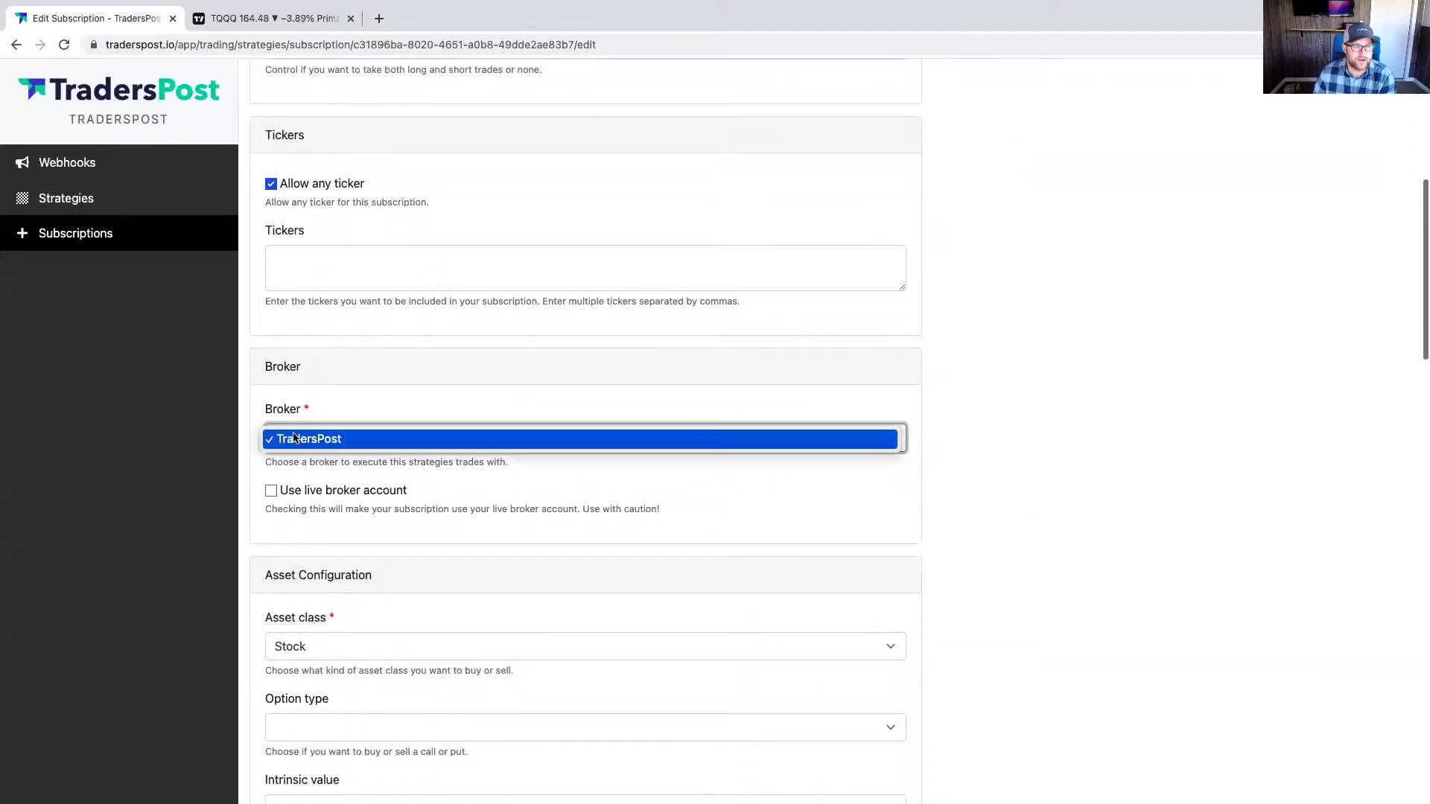
pyautogui.click(338, 403)
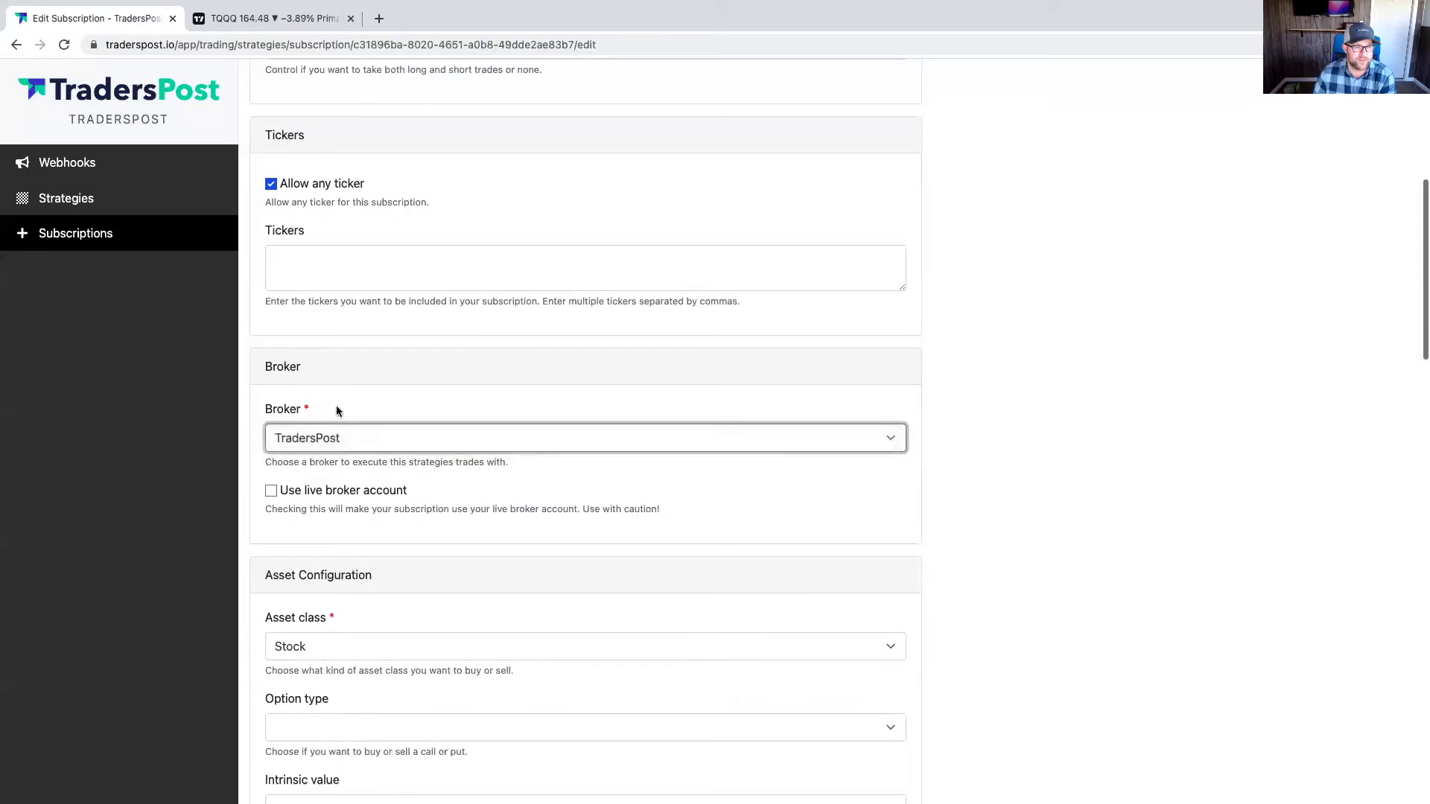
# Keep Stock as the asset class in the subscription's asset configuration
pyautogui.scroll(-7, 339, 432)
pyautogui.click(307, 405)
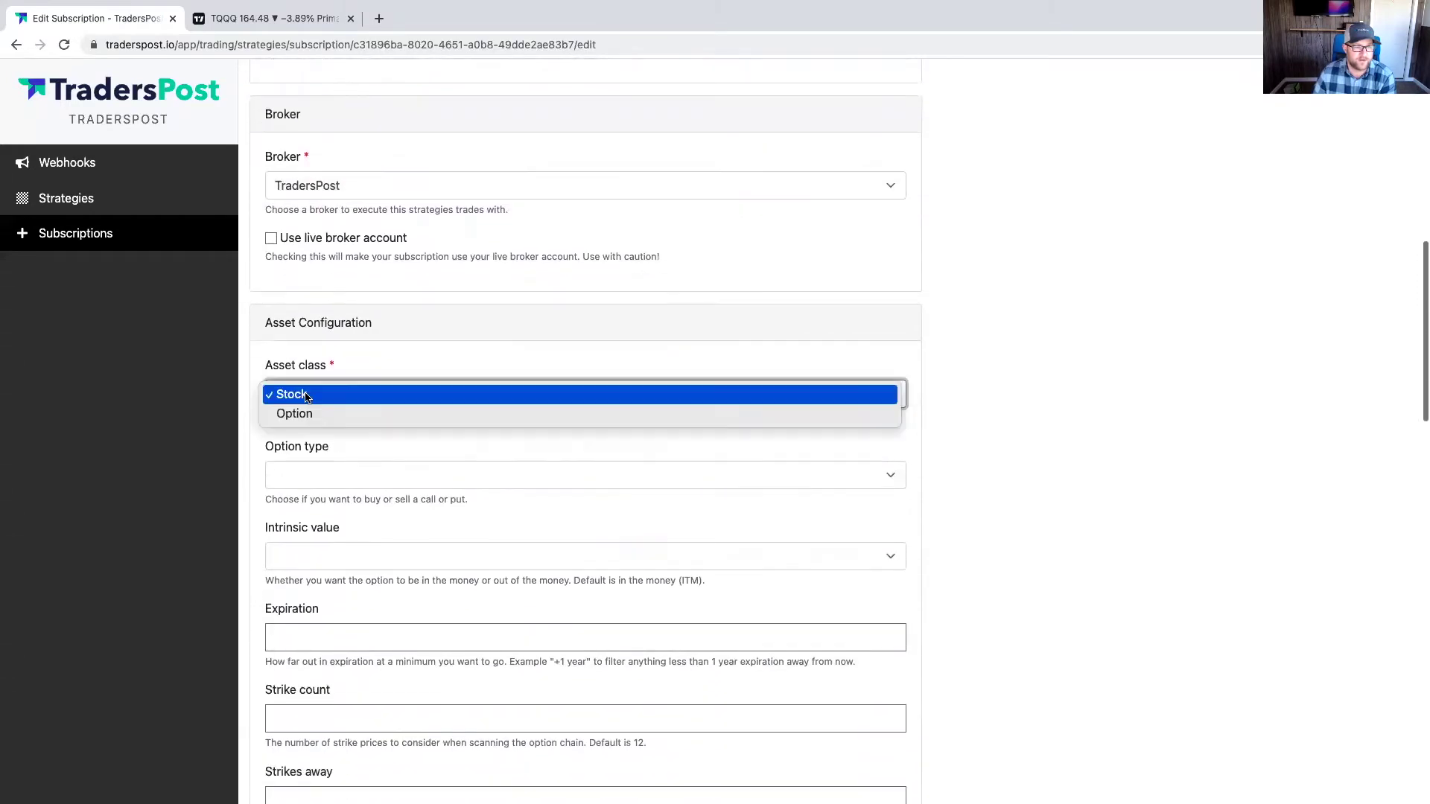
pyautogui.click(288, 393)
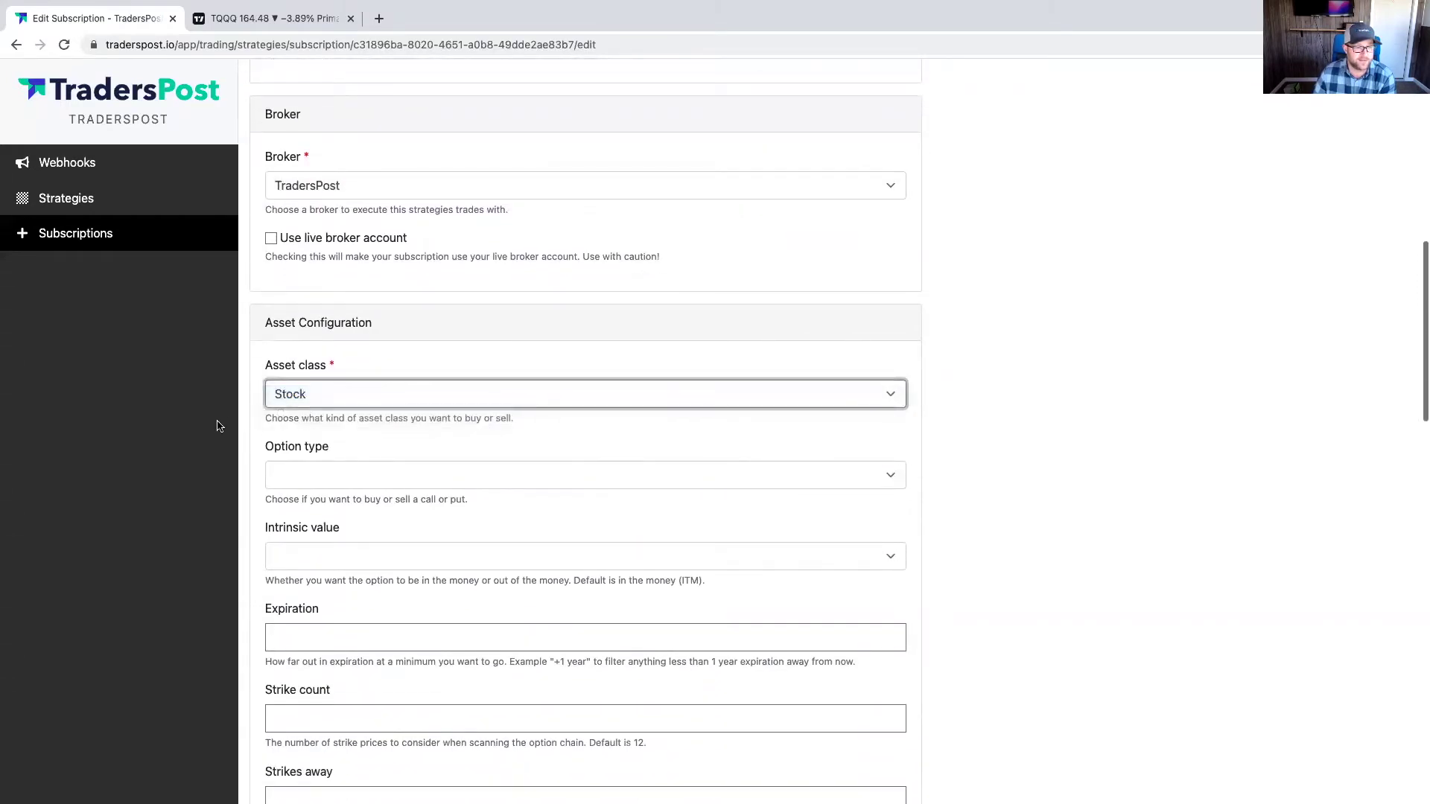
# Set the subscription's position size to 100 percent of portfolio value
pyautogui.scroll(-15, 220, 425)
pyautogui.scroll(-4, 218, 426)
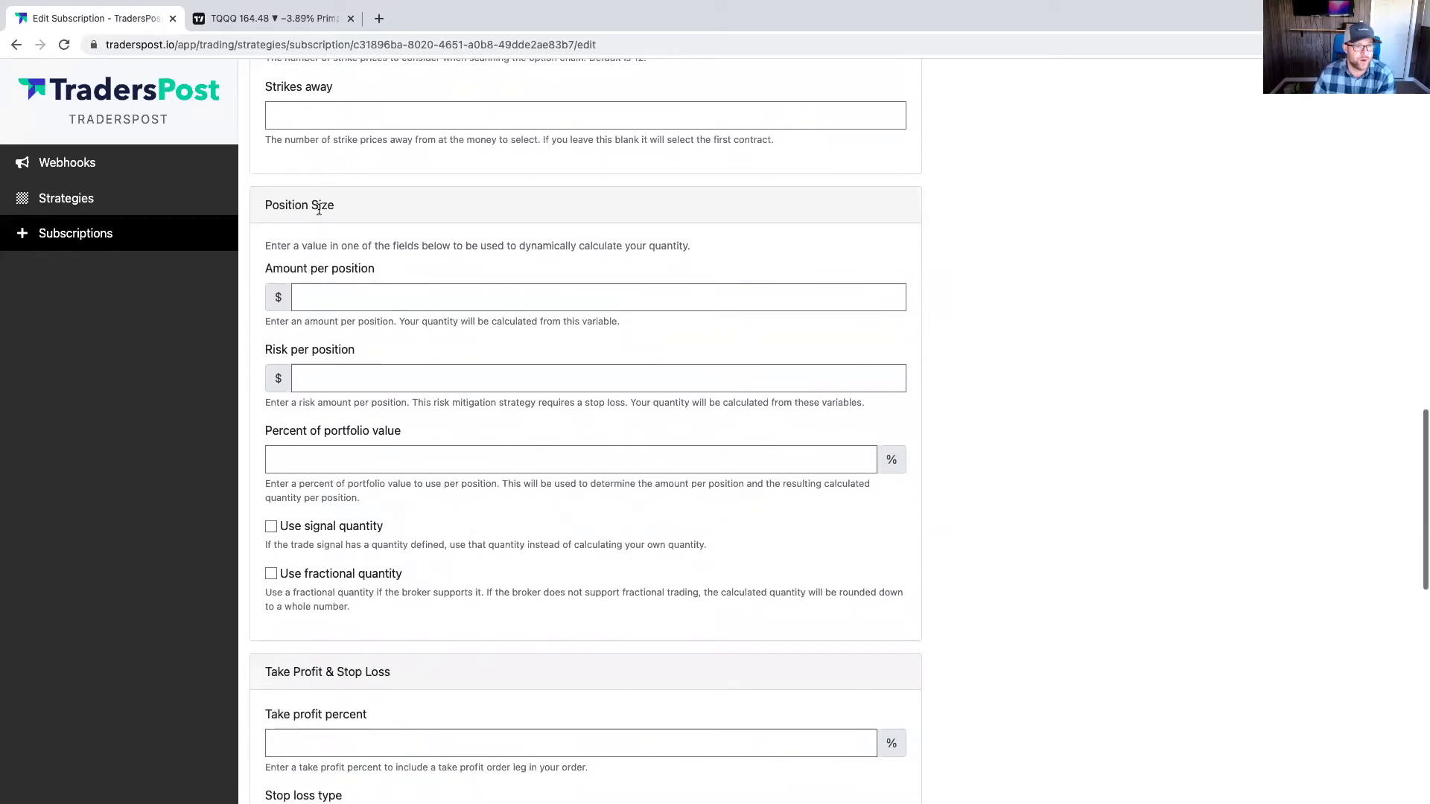
pyautogui.scroll(-1, 336, 207)
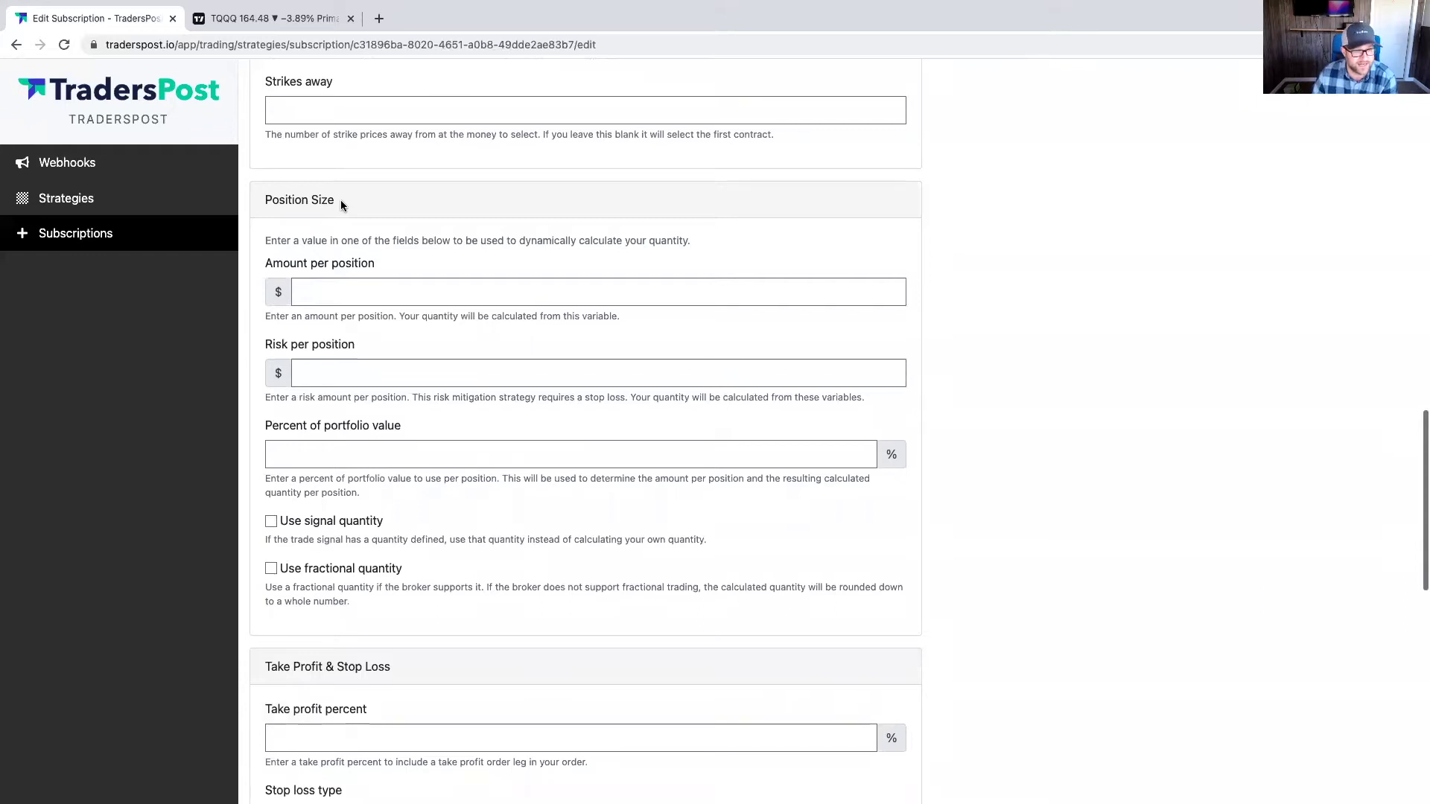
pyautogui.click(338, 294)
pyautogui.scroll(1, 328, 422)
pyautogui.click(307, 460)
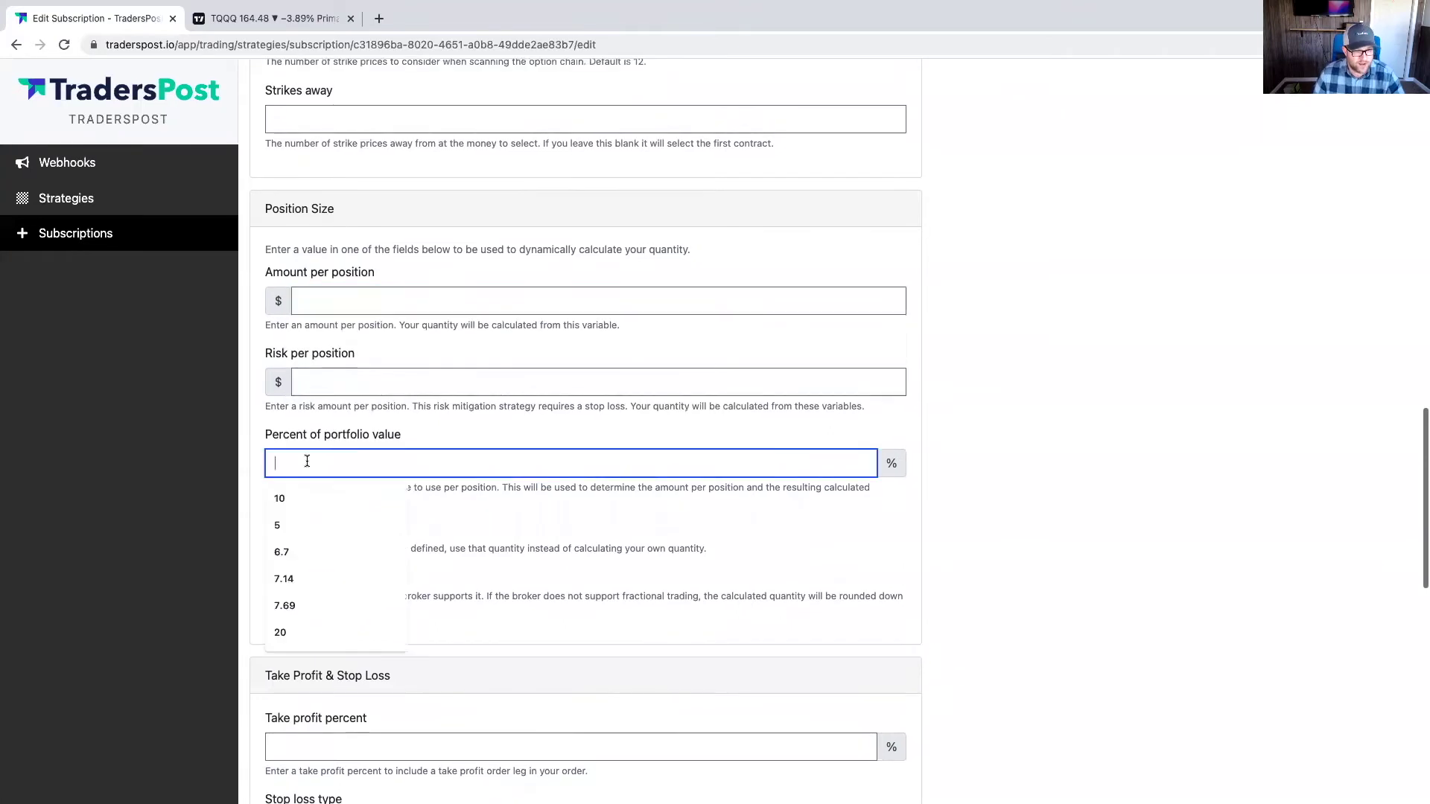
pyautogui.write('100')
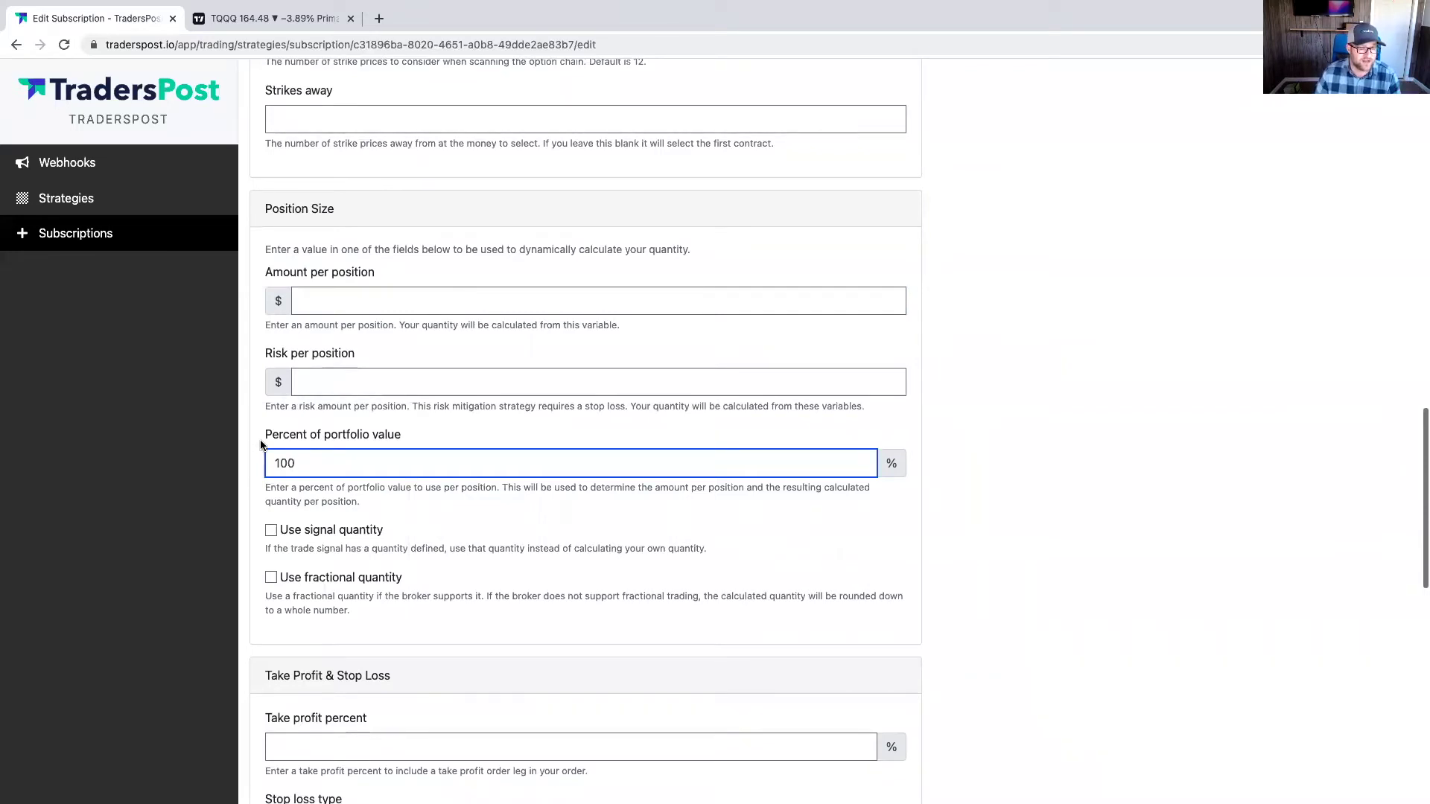
pyautogui.moveTo(302, 463); pyautogui.dragTo(270, 463)
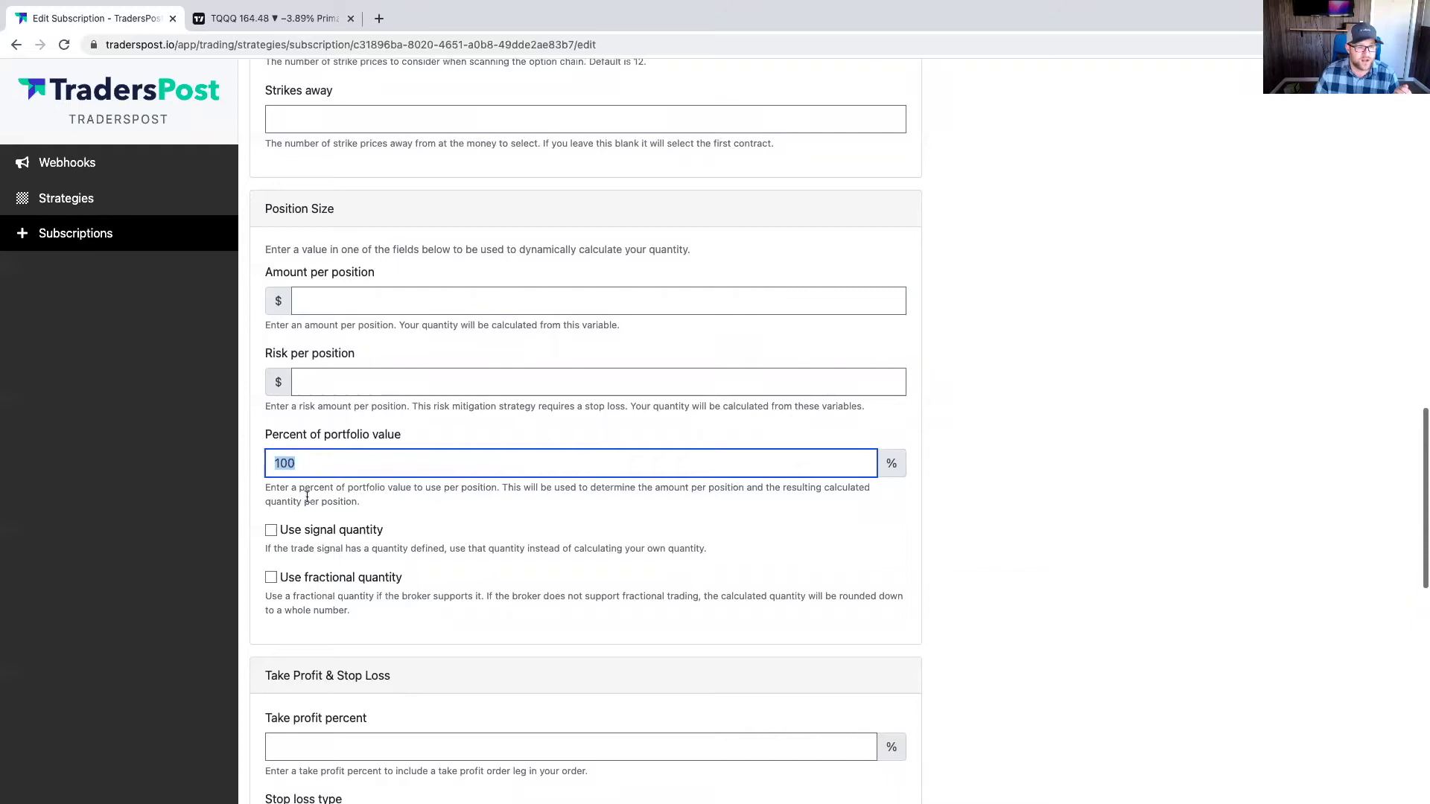
# Save the subscription with take profit, stop loss and advanced options left blank, and expand the example entry order's details
pyautogui.scroll(-6, 306, 503)
pyautogui.click(313, 287)
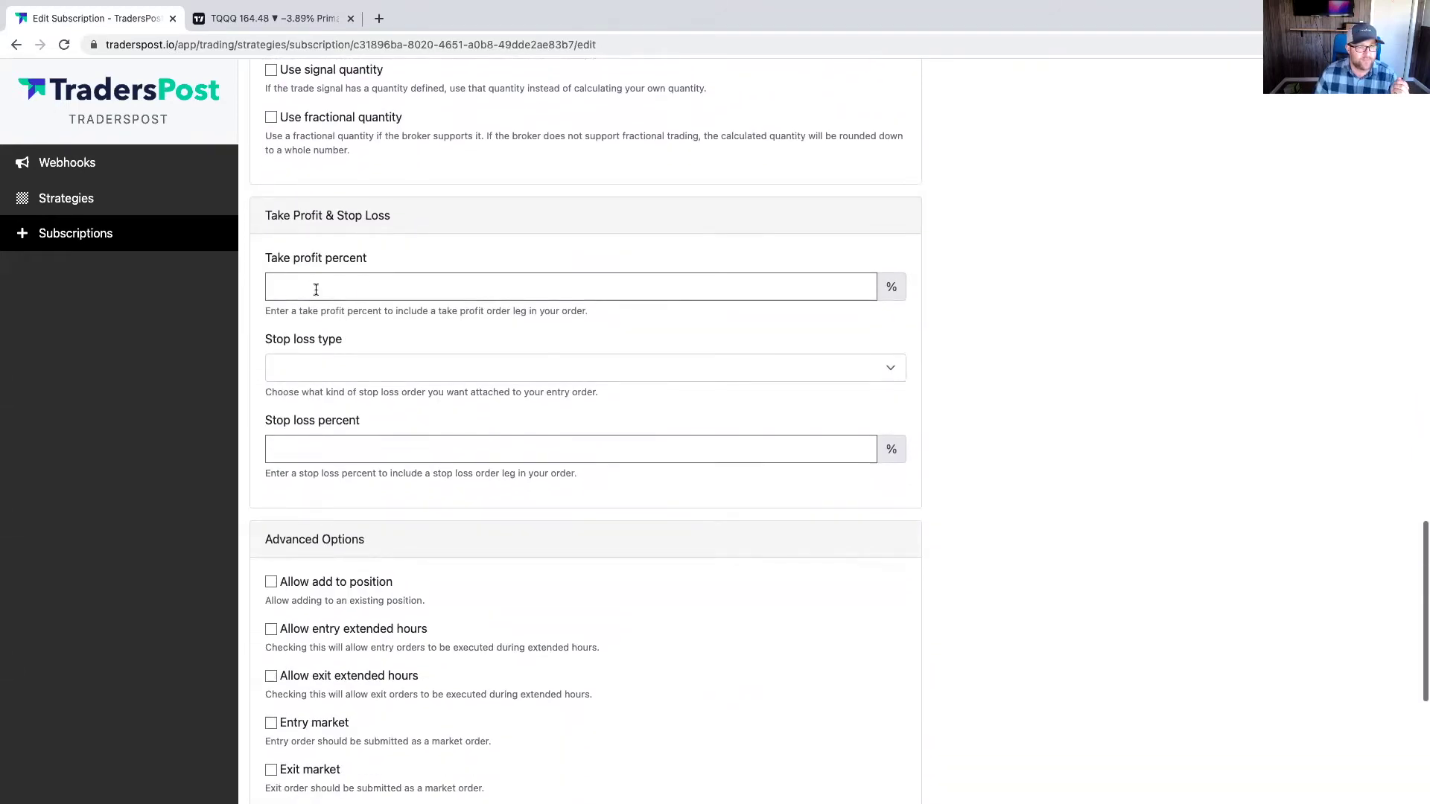
pyautogui.scroll(-4, 315, 444)
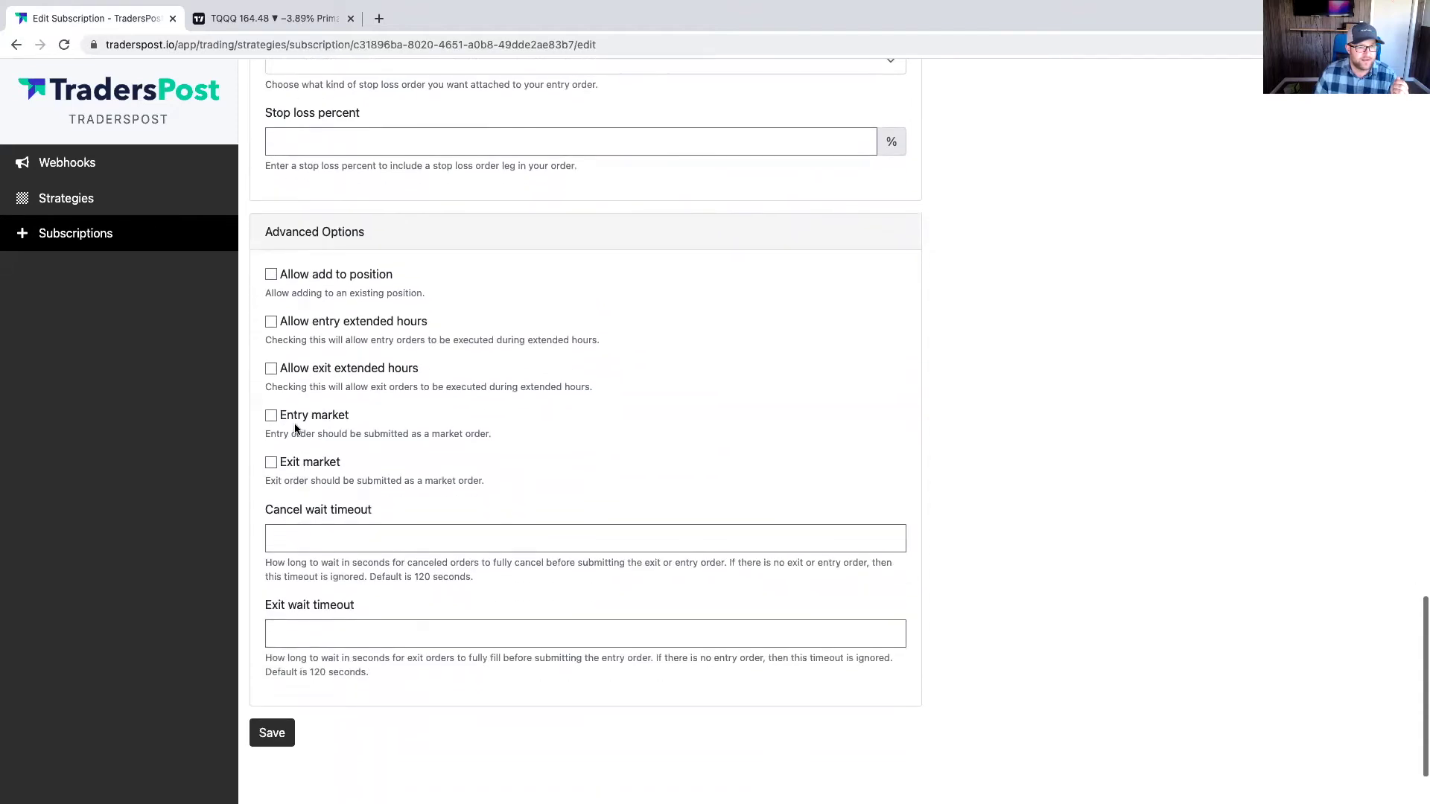
pyautogui.click(277, 735)
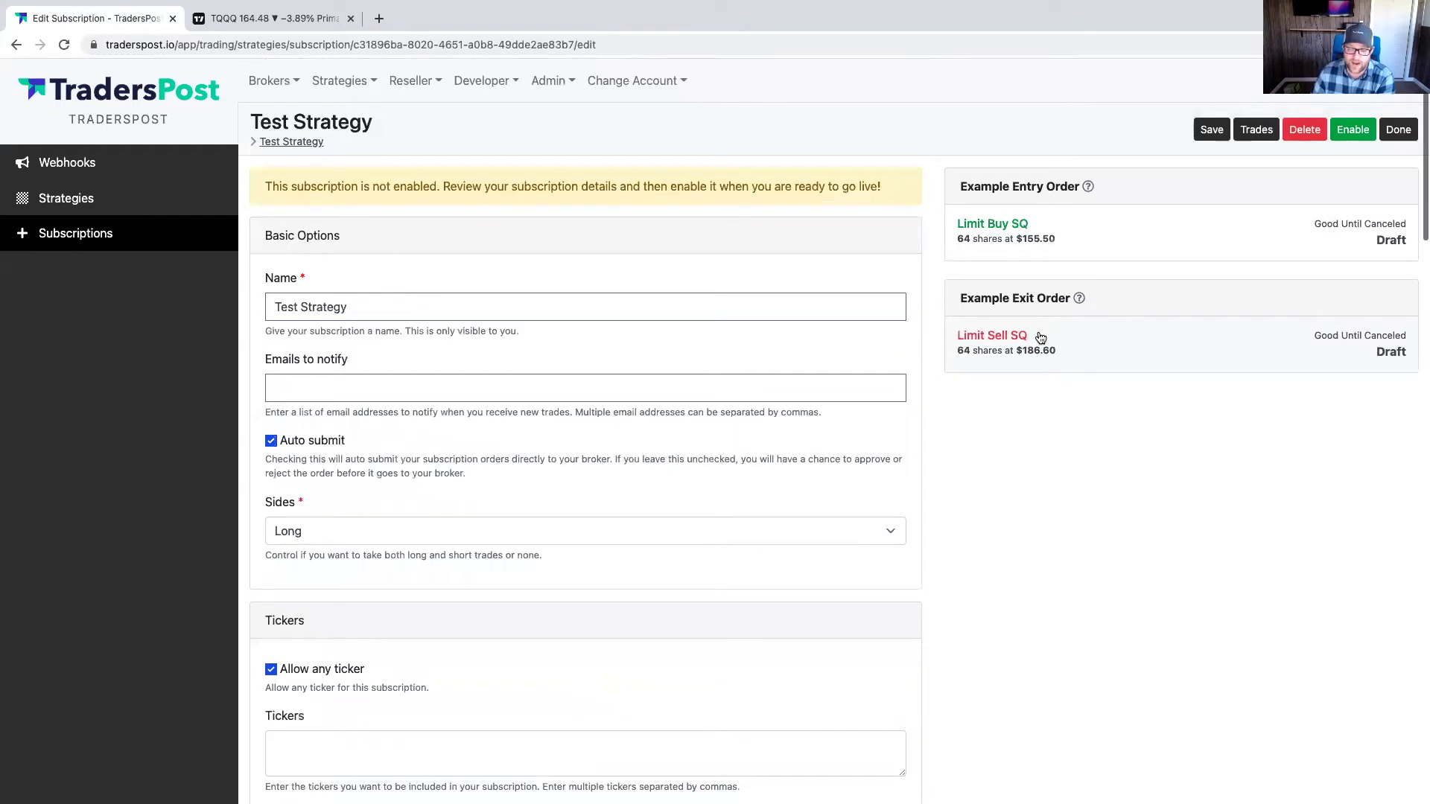
pyautogui.click(1039, 235)
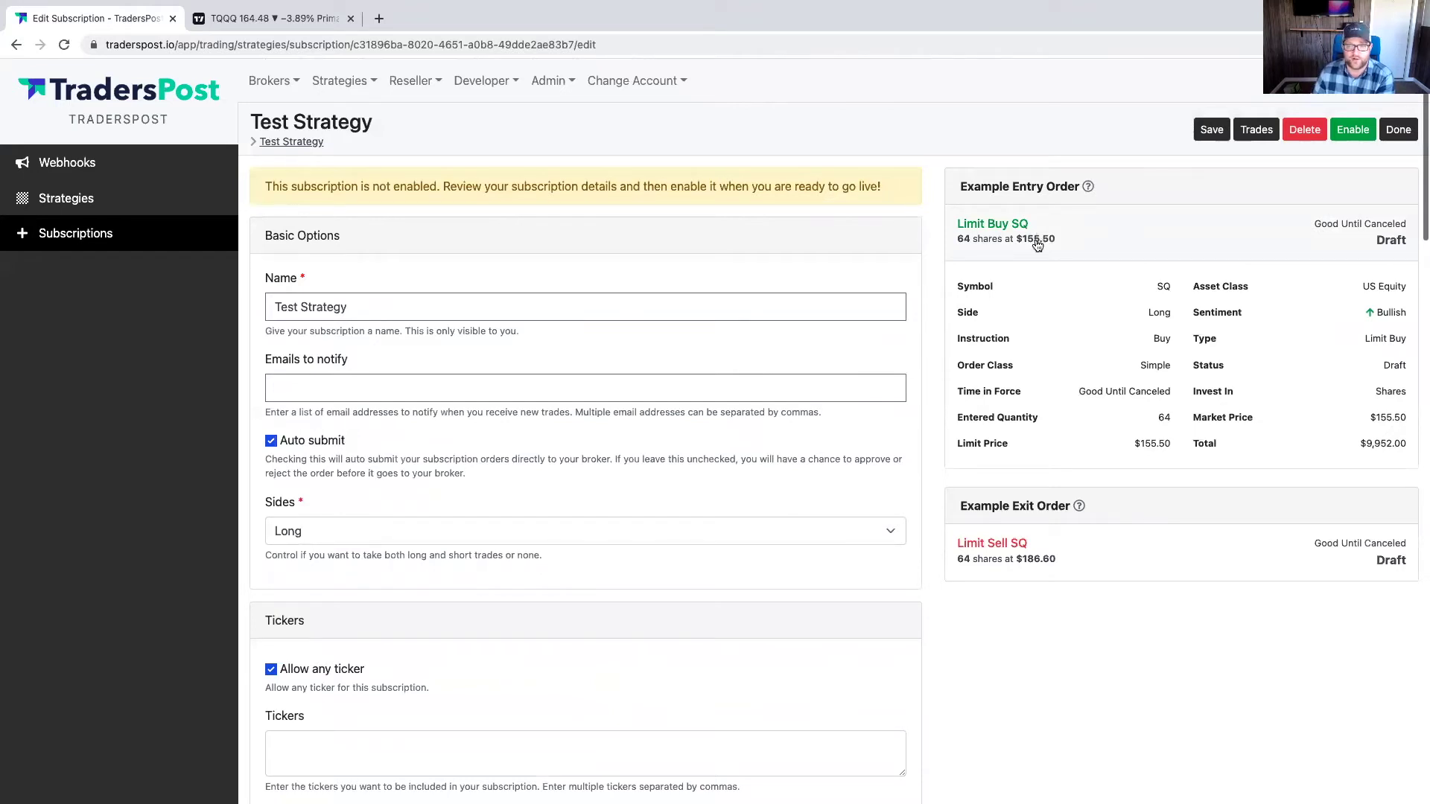
# Set the percent of portfolio value to 50, save the subscription and check the example entry order's total
pyautogui.scroll(-3, 298, 522)
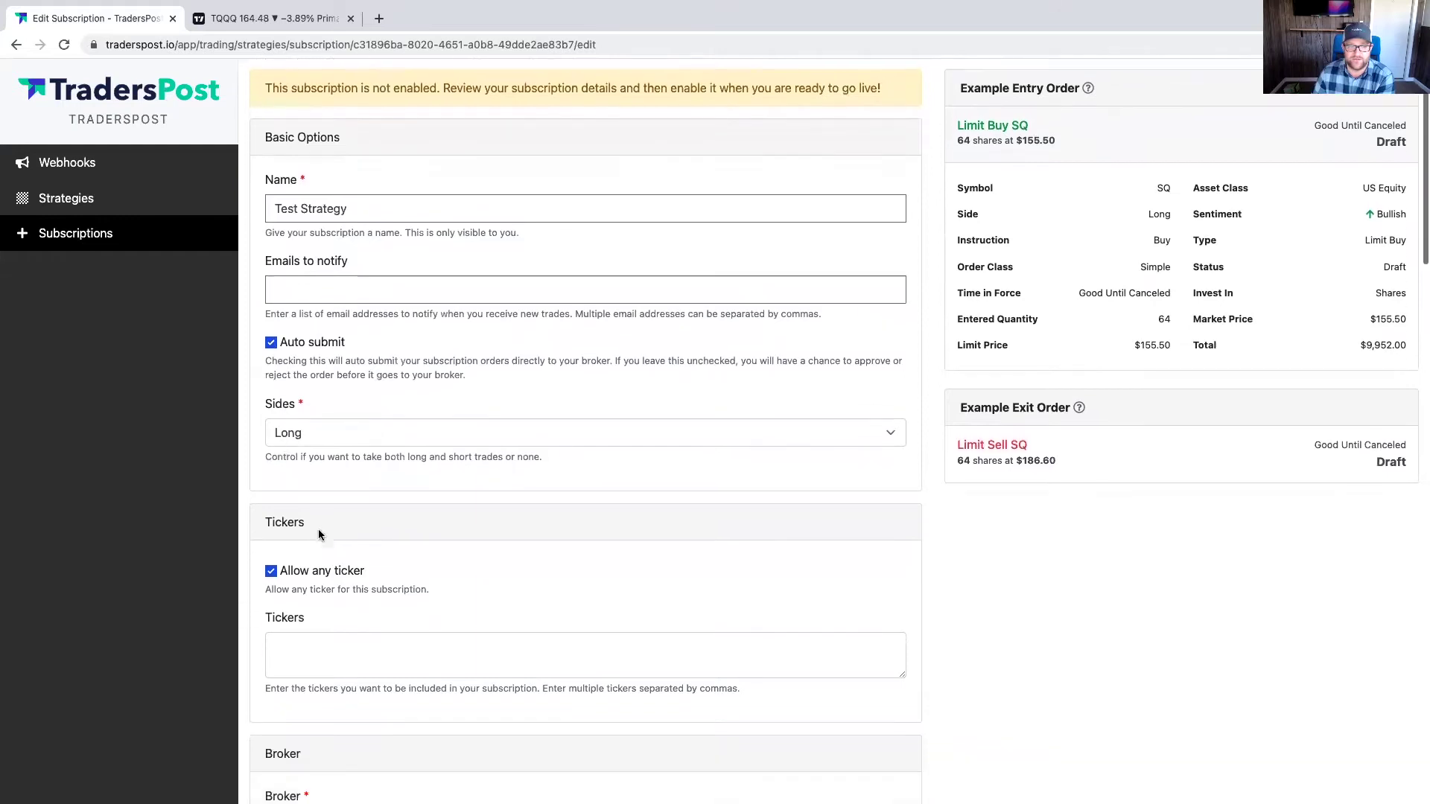
pyautogui.scroll(-14, 376, 601)
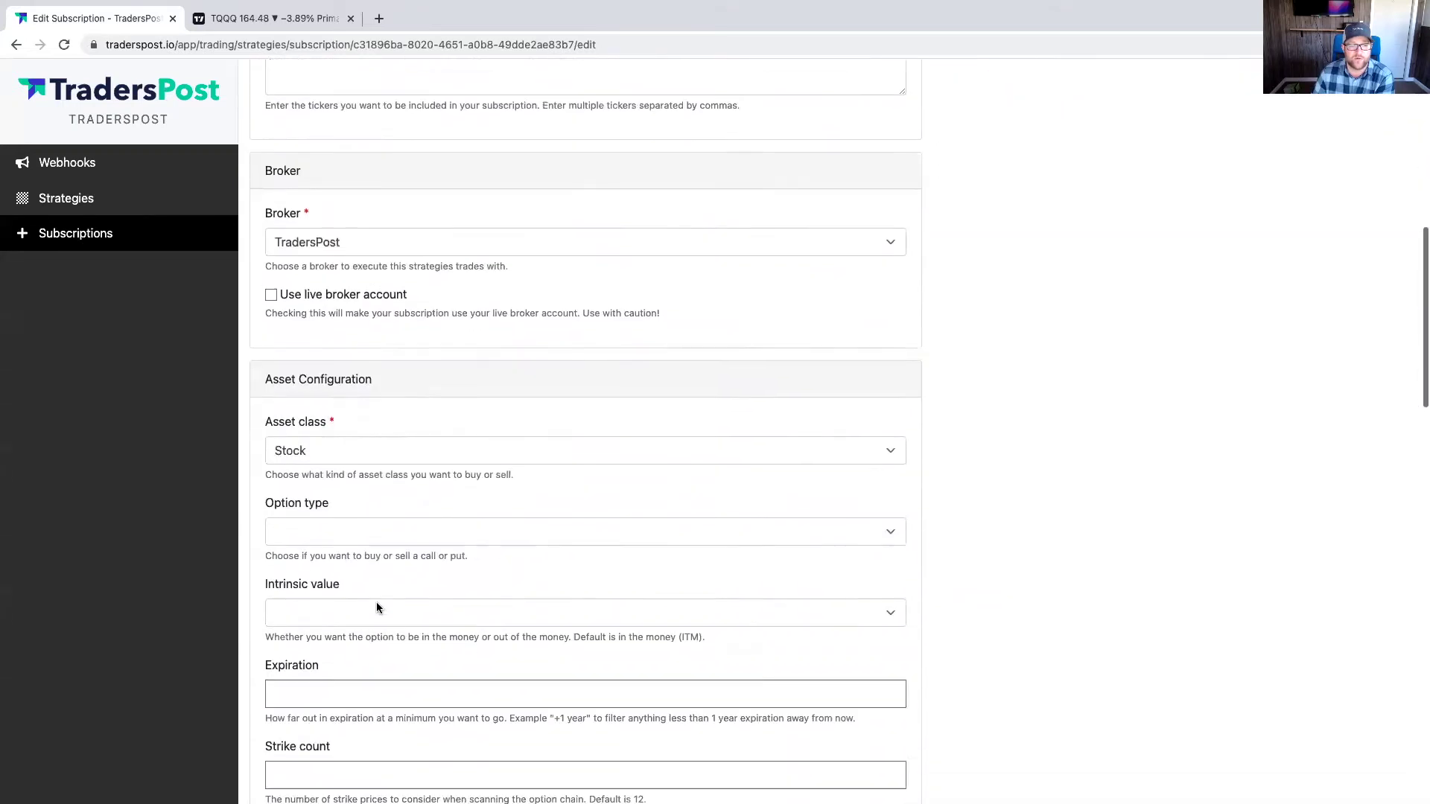
pyautogui.scroll(-3, 376, 601)
pyautogui.scroll(5, 377, 602)
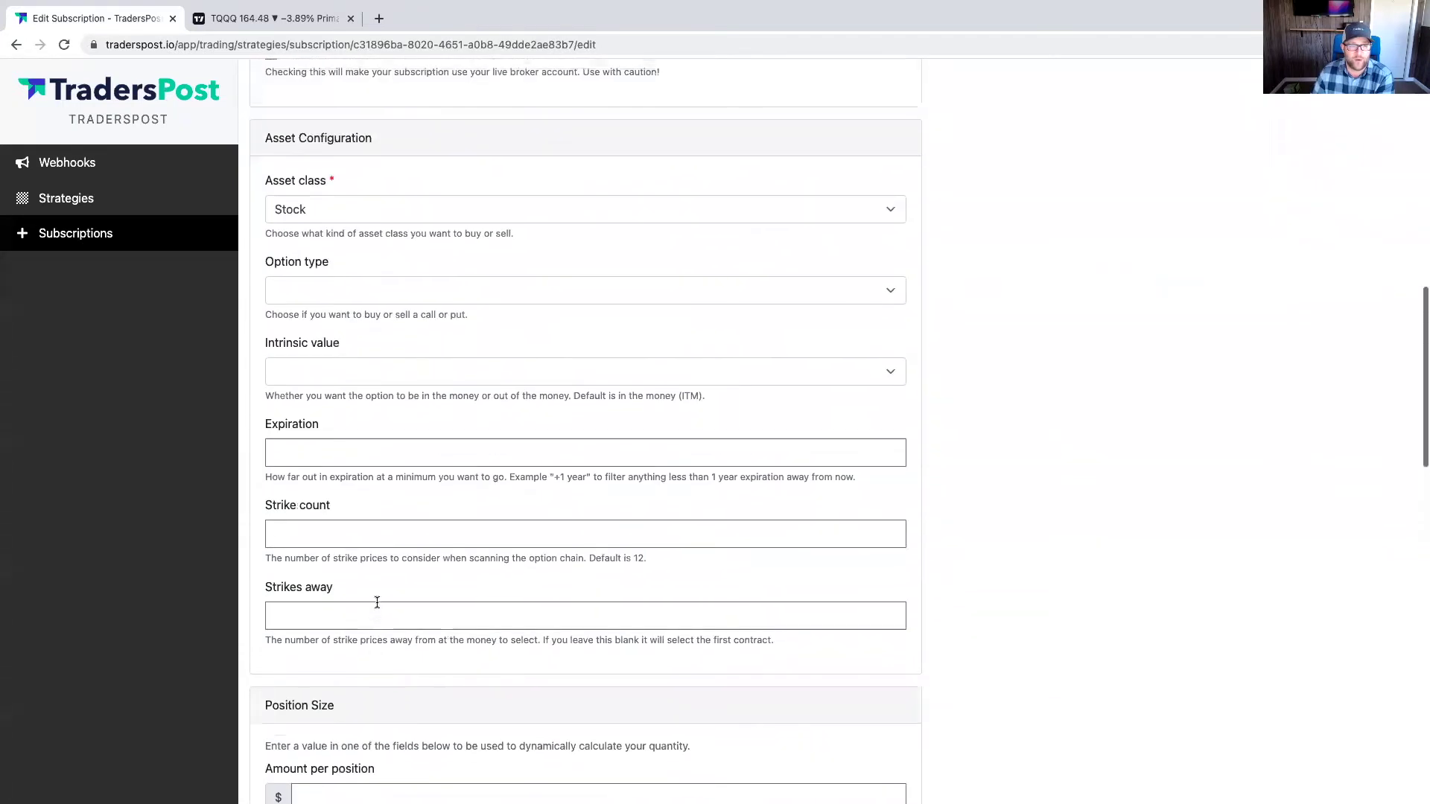
pyautogui.scroll(-9, 377, 602)
pyautogui.click(328, 352)
pyautogui.moveTo(327, 352); pyautogui.dragTo(249, 340)
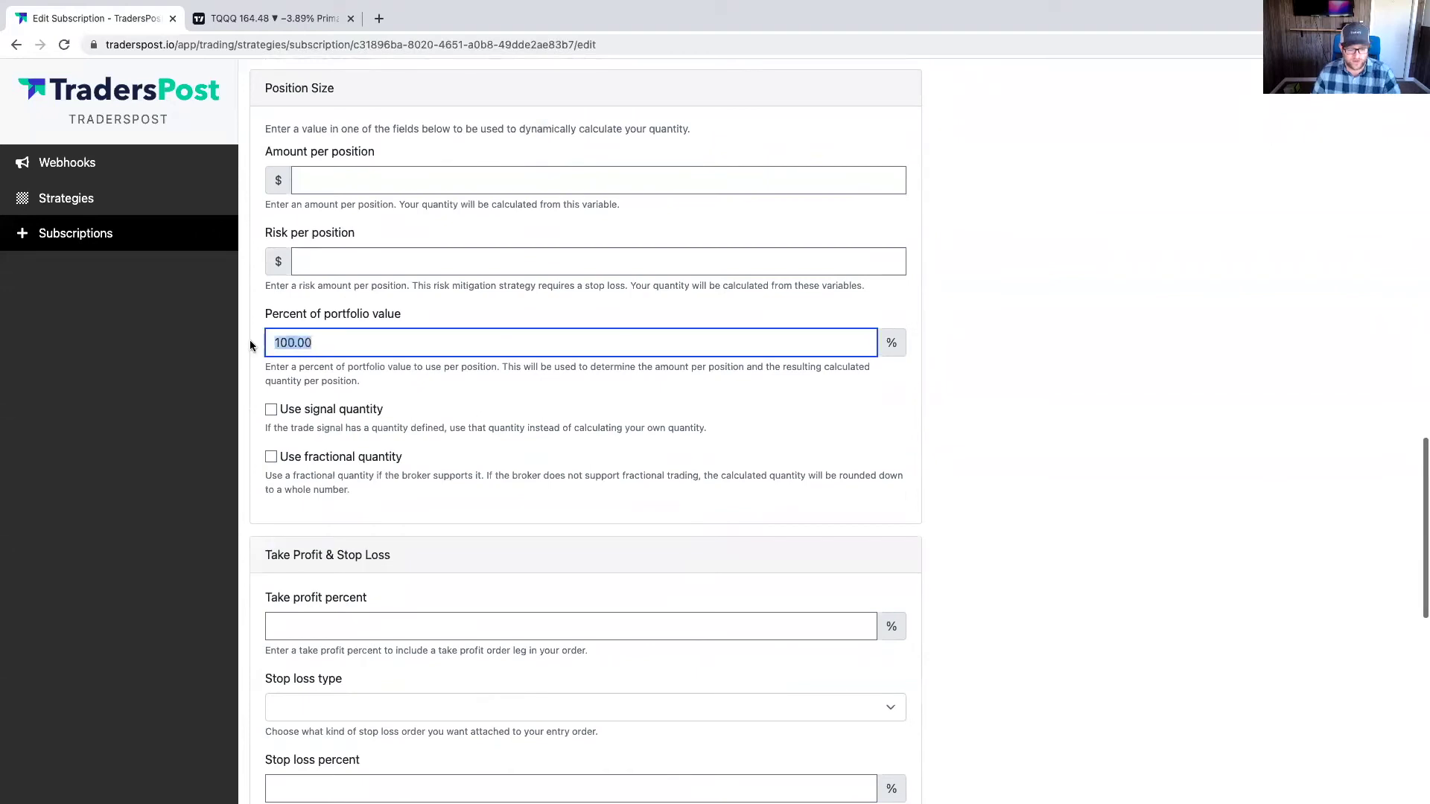
pyautogui.write('50')
pyautogui.scroll(20, 692, 443)
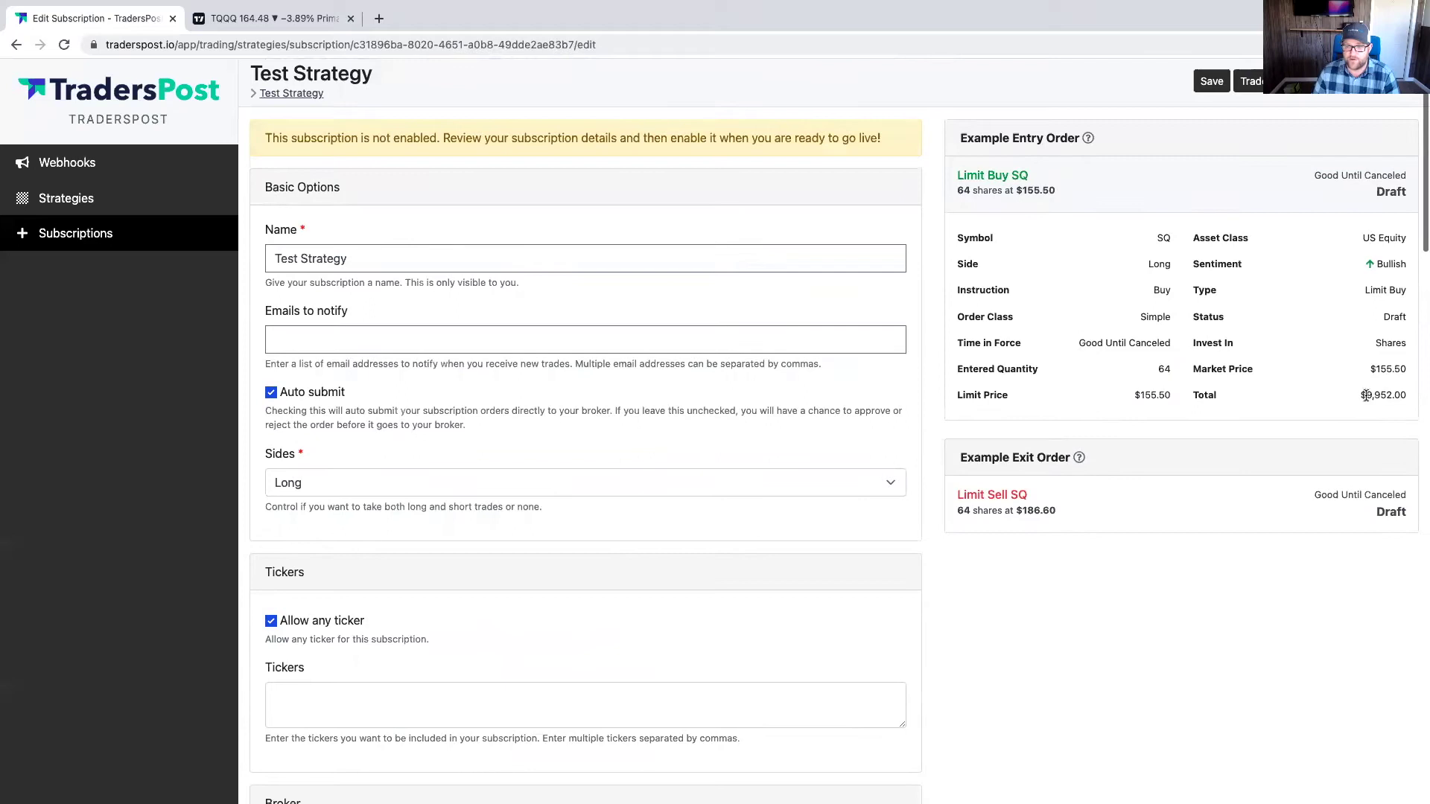
pyautogui.moveTo(1368, 395); pyautogui.dragTo(1404, 395)
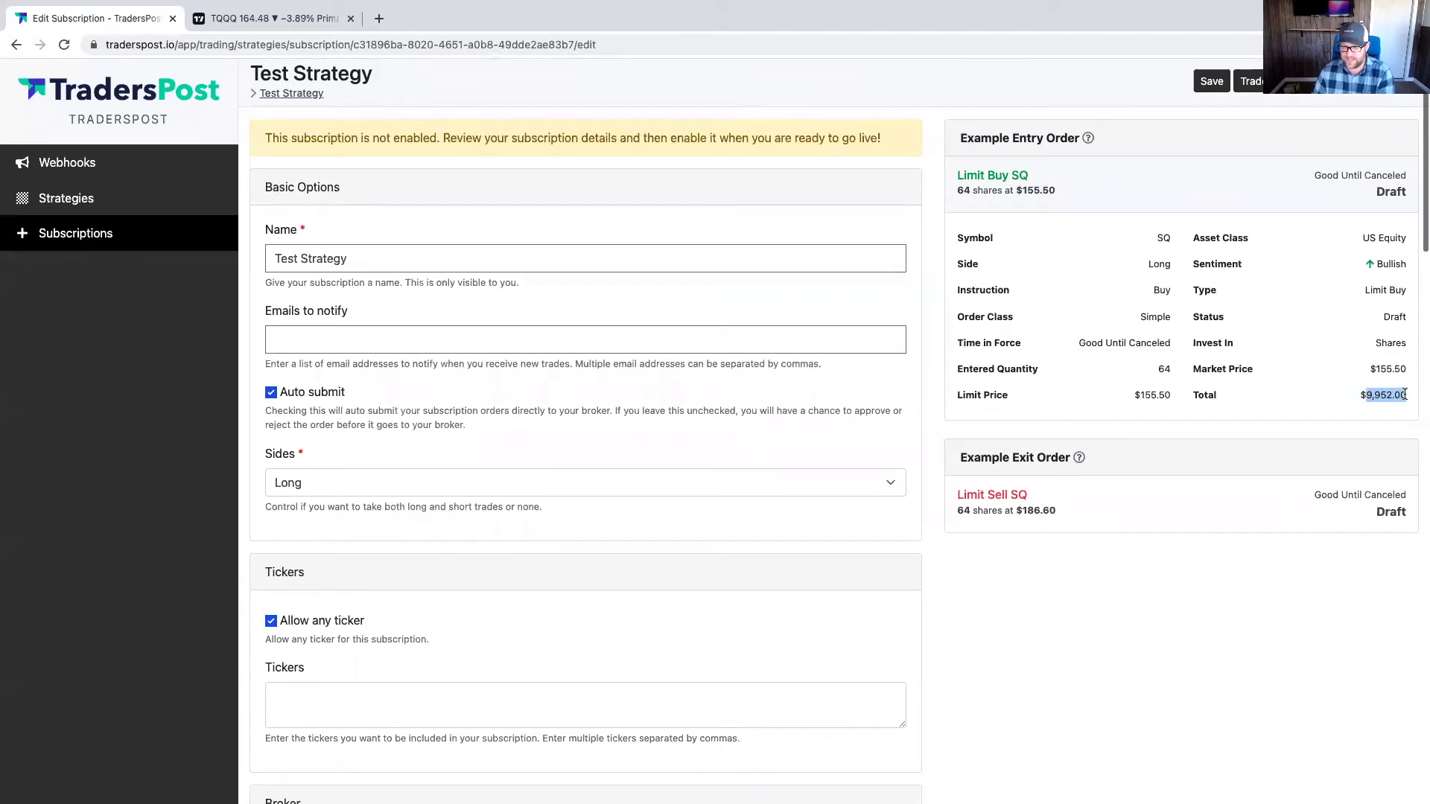
pyautogui.click(1211, 81)
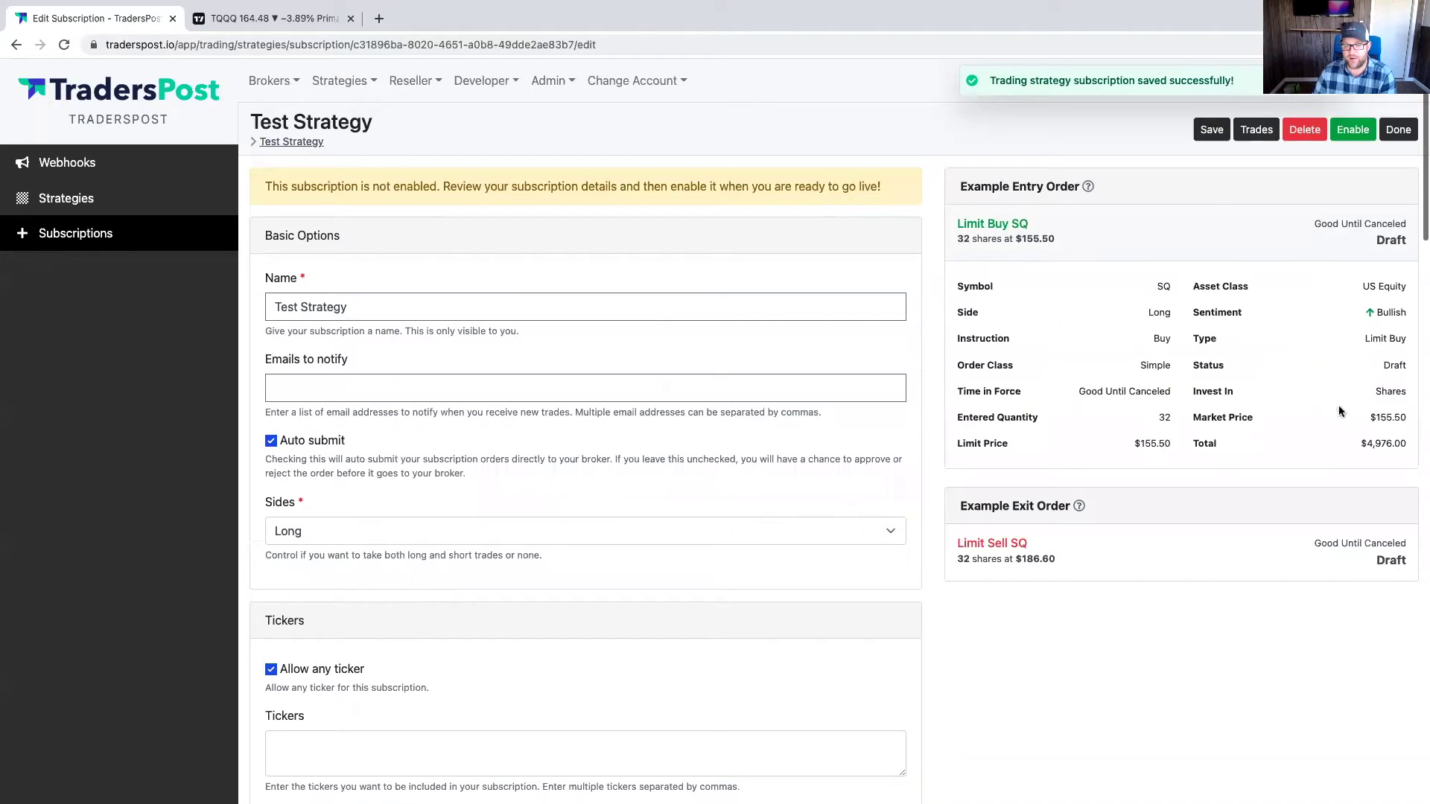
pyautogui.moveTo(1366, 444); pyautogui.dragTo(1407, 449)
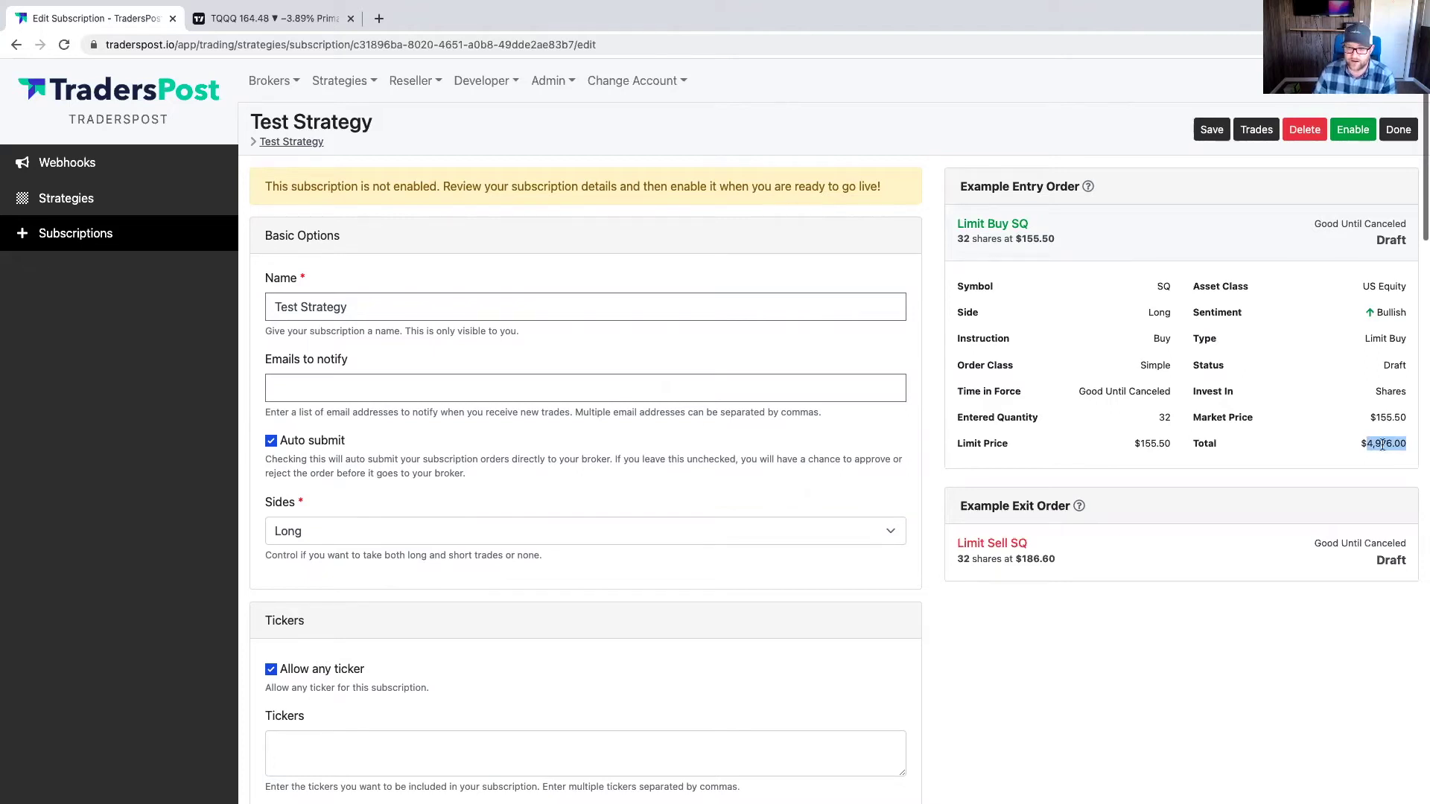
# Set the percent of portfolio value back to 100, save the subscription and check the example entry order's total
pyautogui.scroll(-6, 586, 532)
pyautogui.scroll(-10, 587, 531)
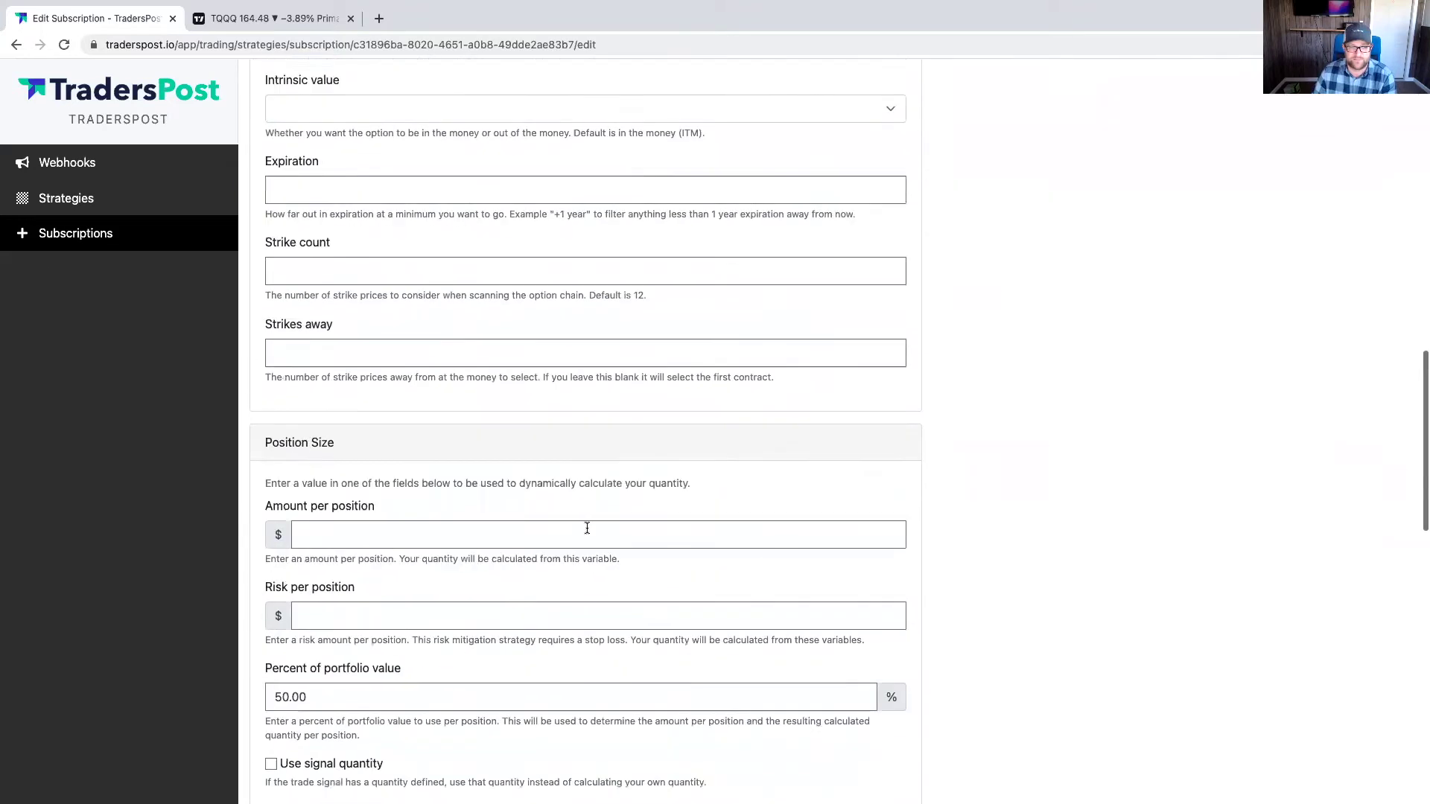
pyautogui.moveTo(310, 644); pyautogui.dragTo(201, 644)
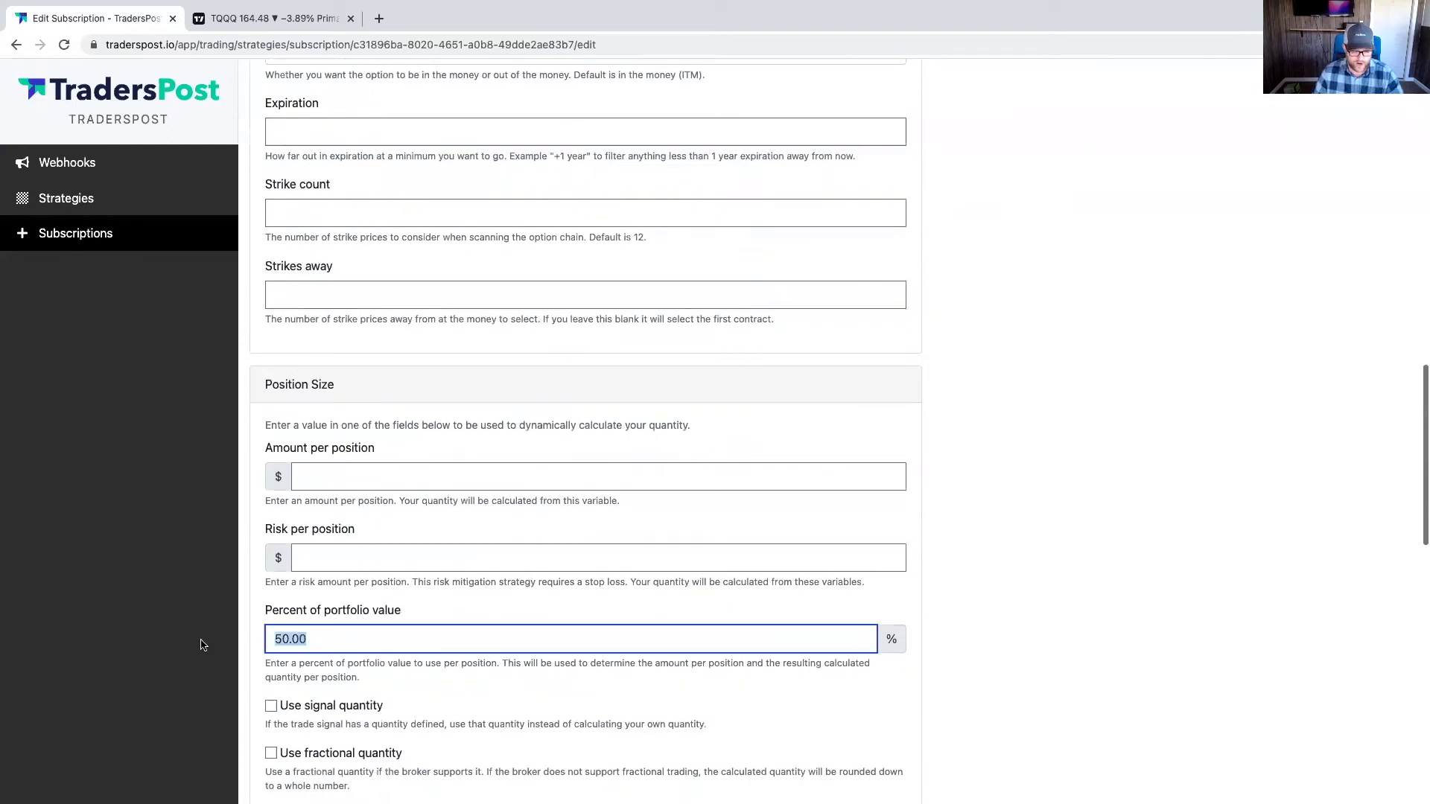
pyautogui.write('100')
pyautogui.click(201, 632)
pyautogui.scroll(-5, 238, 640)
pyautogui.scroll(-8, 252, 650)
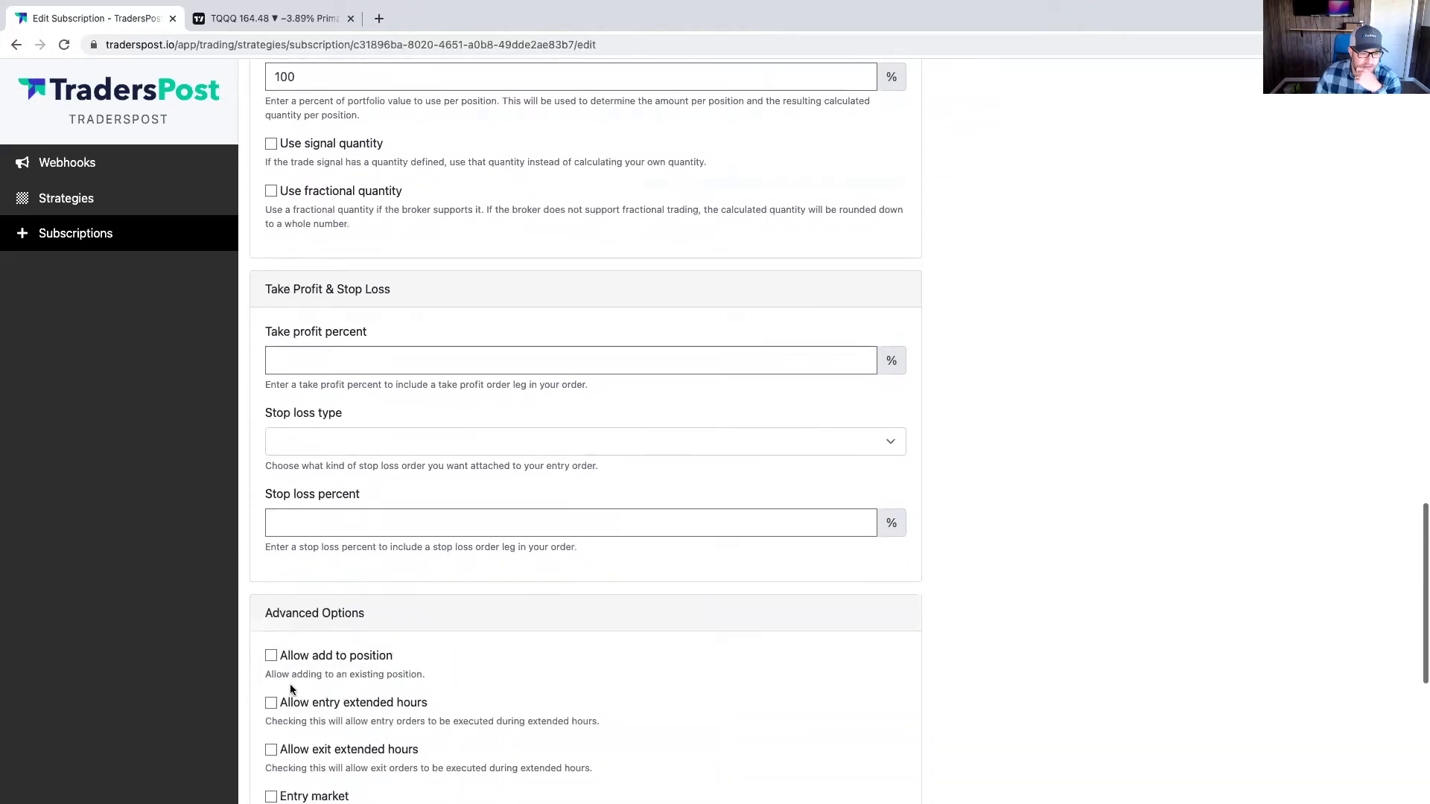
pyautogui.click(273, 694)
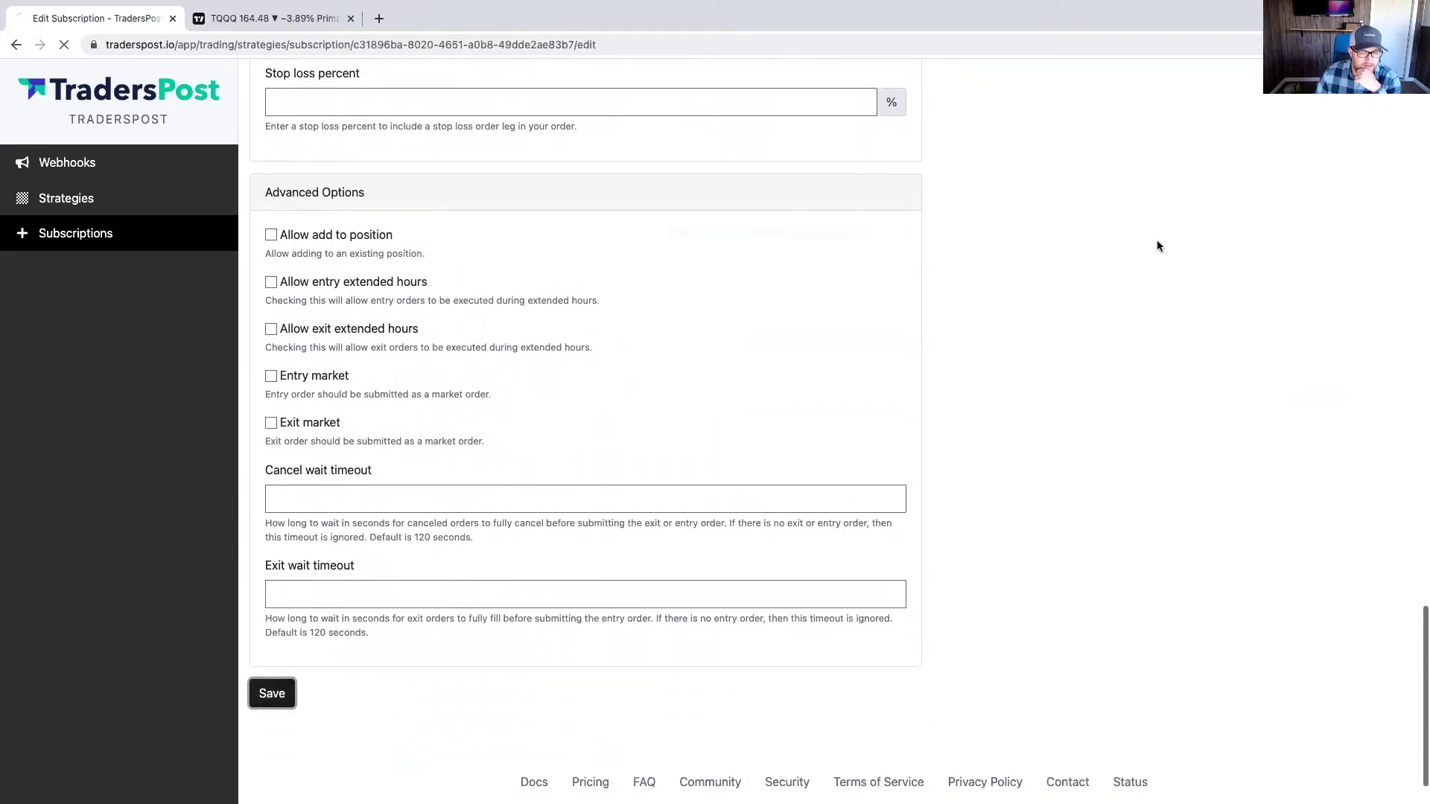
pyautogui.click(1165, 242)
pyautogui.moveTo(1365, 444); pyautogui.dragTo(1407, 446)
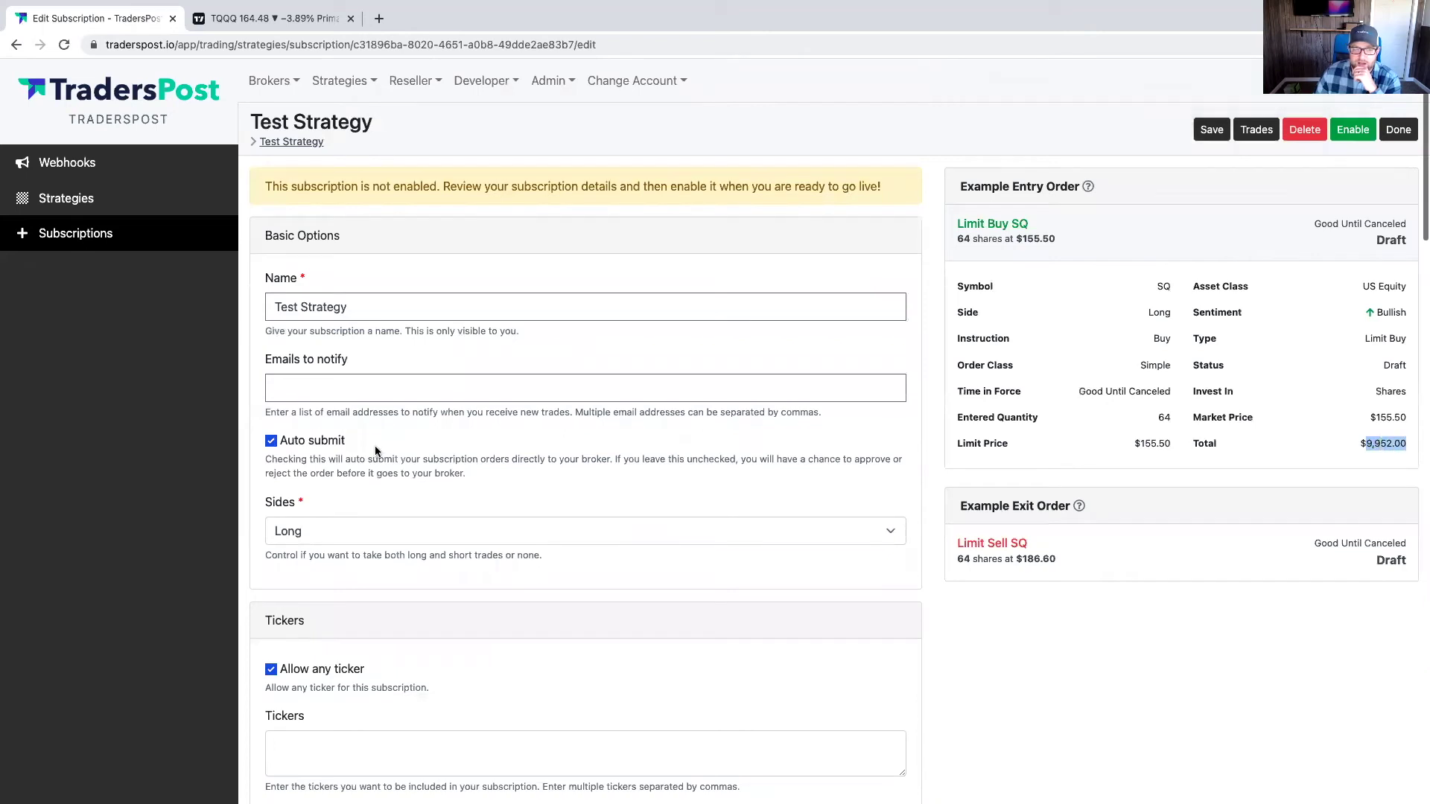
# Change the subscription's sides to Short, save it and expand the details of the example entry and exit orders
pyautogui.click(295, 534)
pyautogui.click(292, 547)
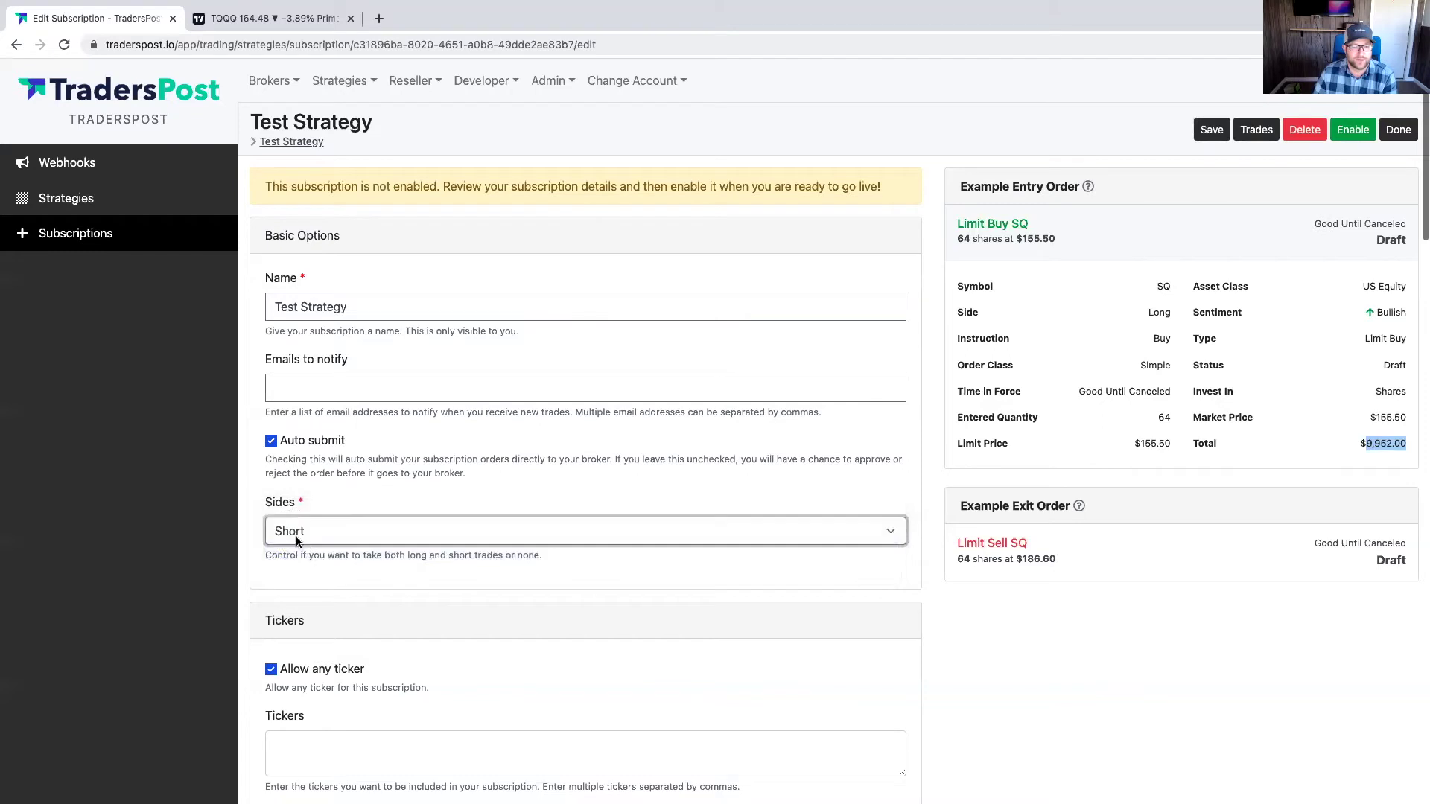
pyautogui.click(1211, 130)
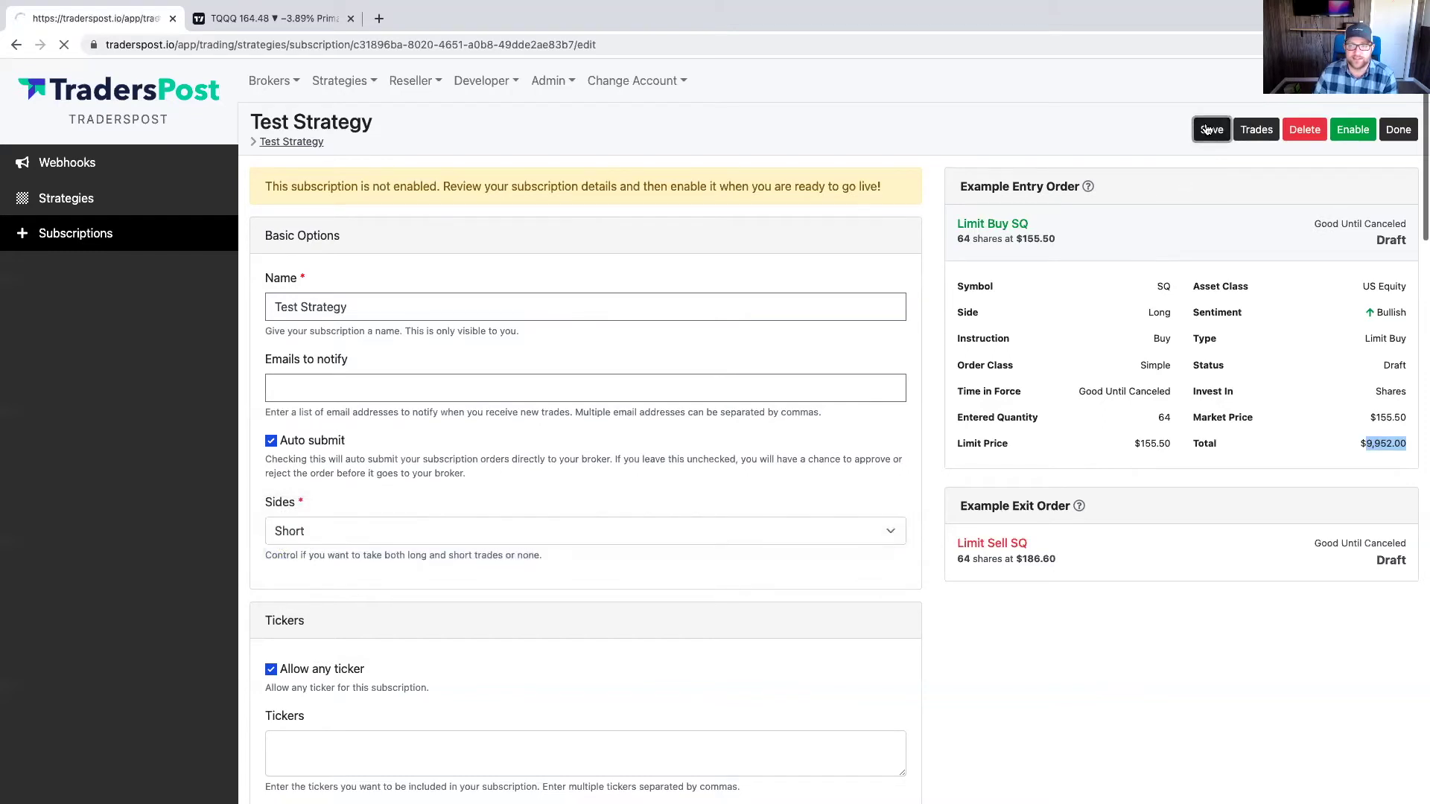
pyautogui.click(1056, 241)
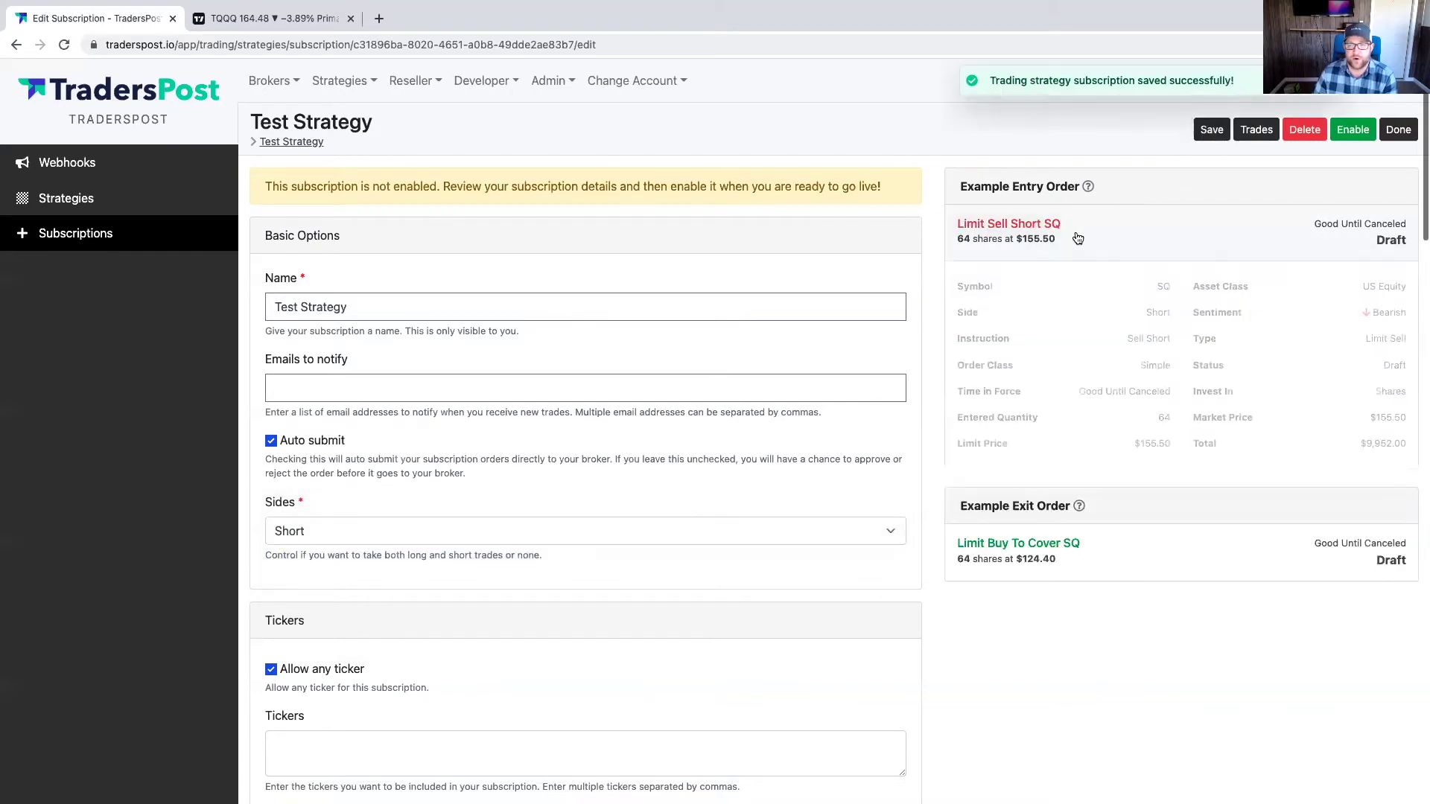
pyautogui.click(1056, 551)
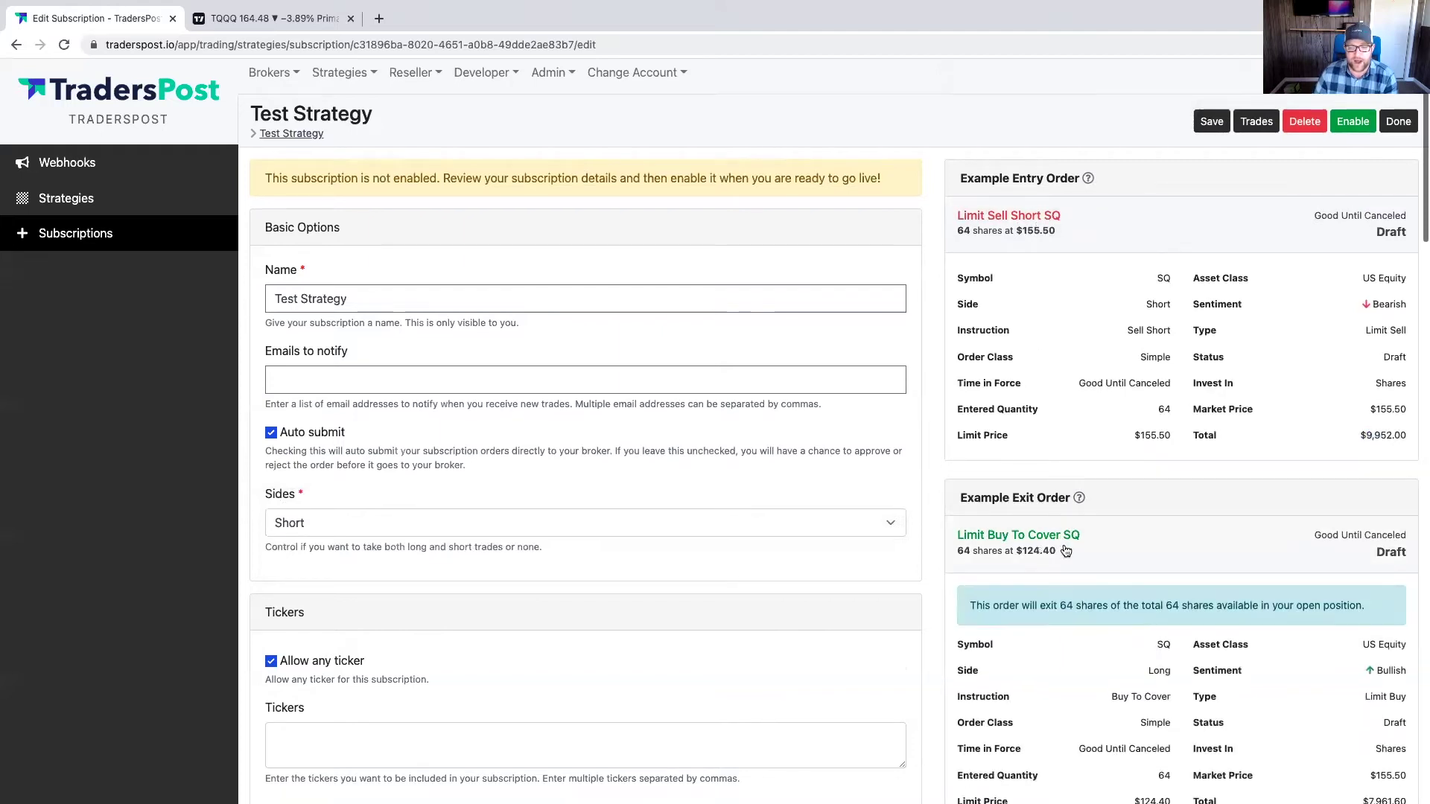
# Review the short-side example entry and exit orders, checking the entry order's total
pyautogui.scroll(-2, 1061, 551)
pyautogui.scroll(3, 1061, 544)
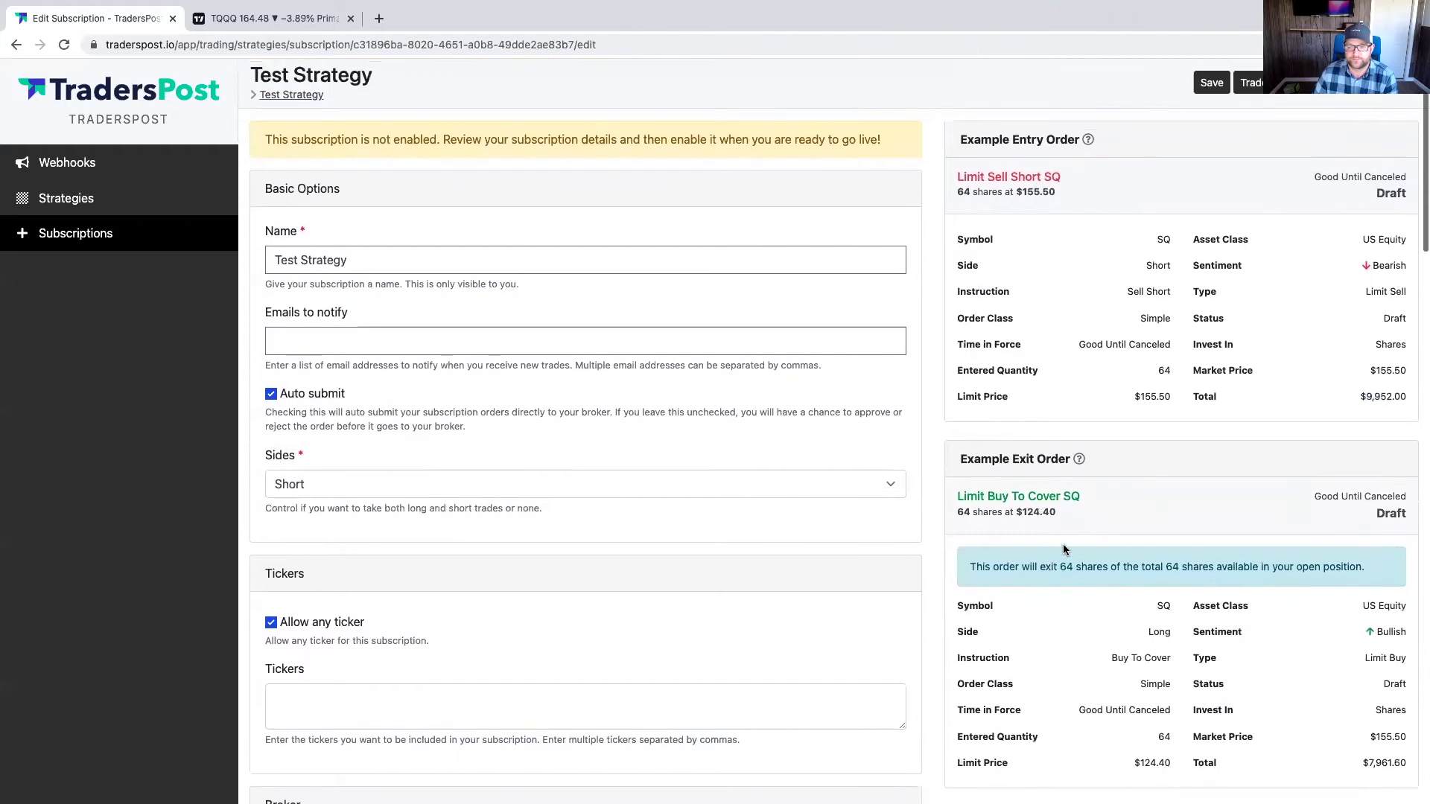
pyautogui.moveTo(1366, 396); pyautogui.dragTo(1396, 396)
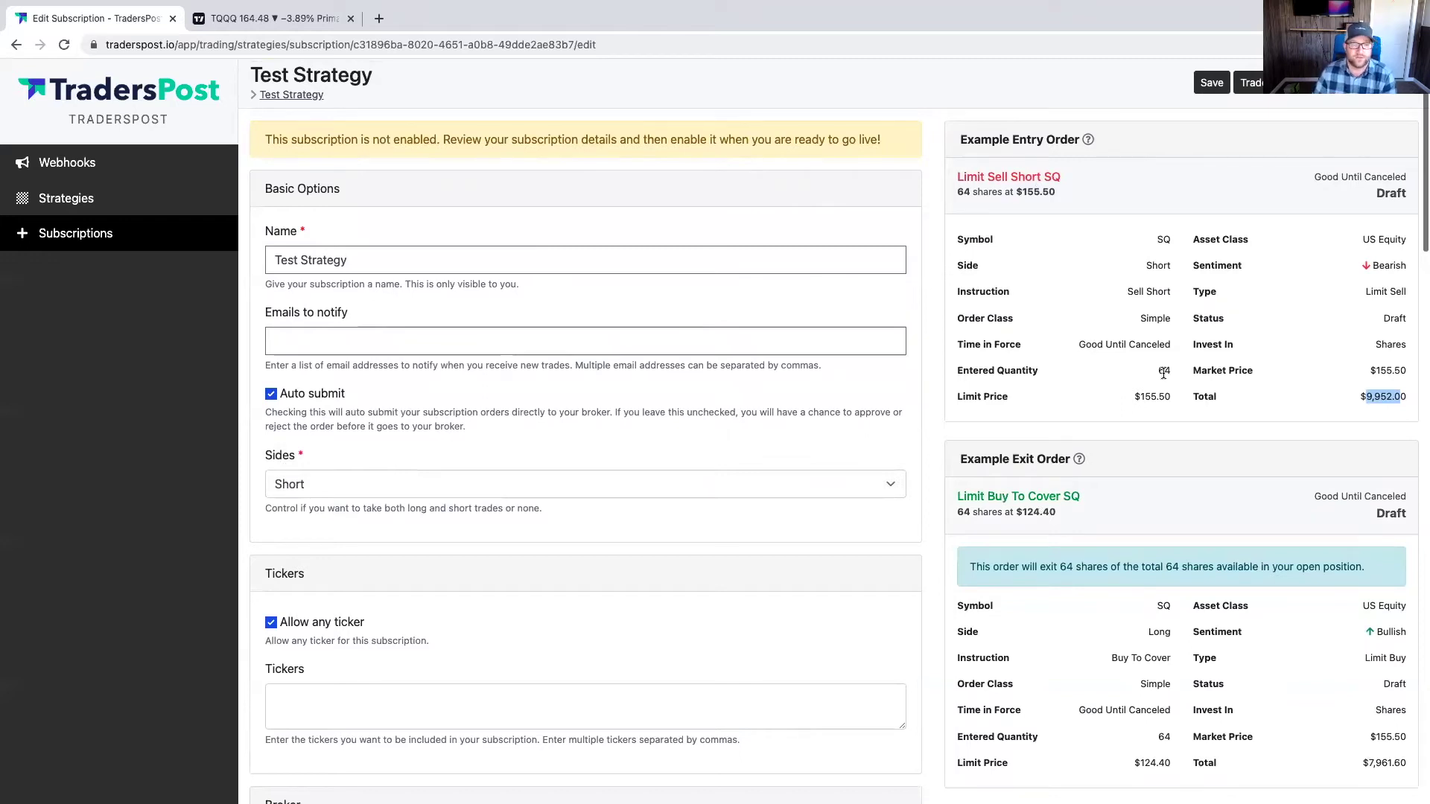
# Change the subscription's sides to Long and save it
pyautogui.click(351, 480)
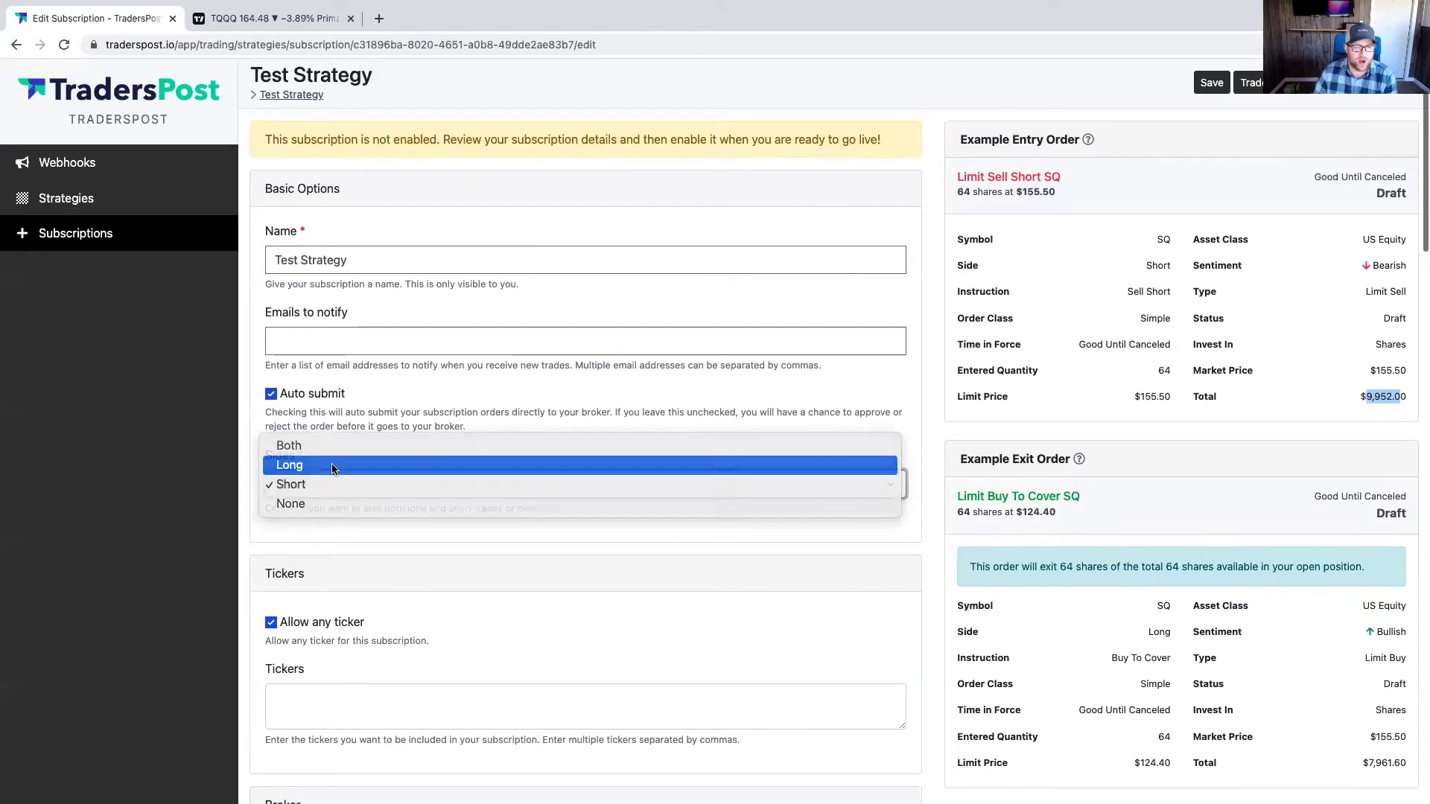
pyautogui.click(332, 465)
pyautogui.click(1205, 85)
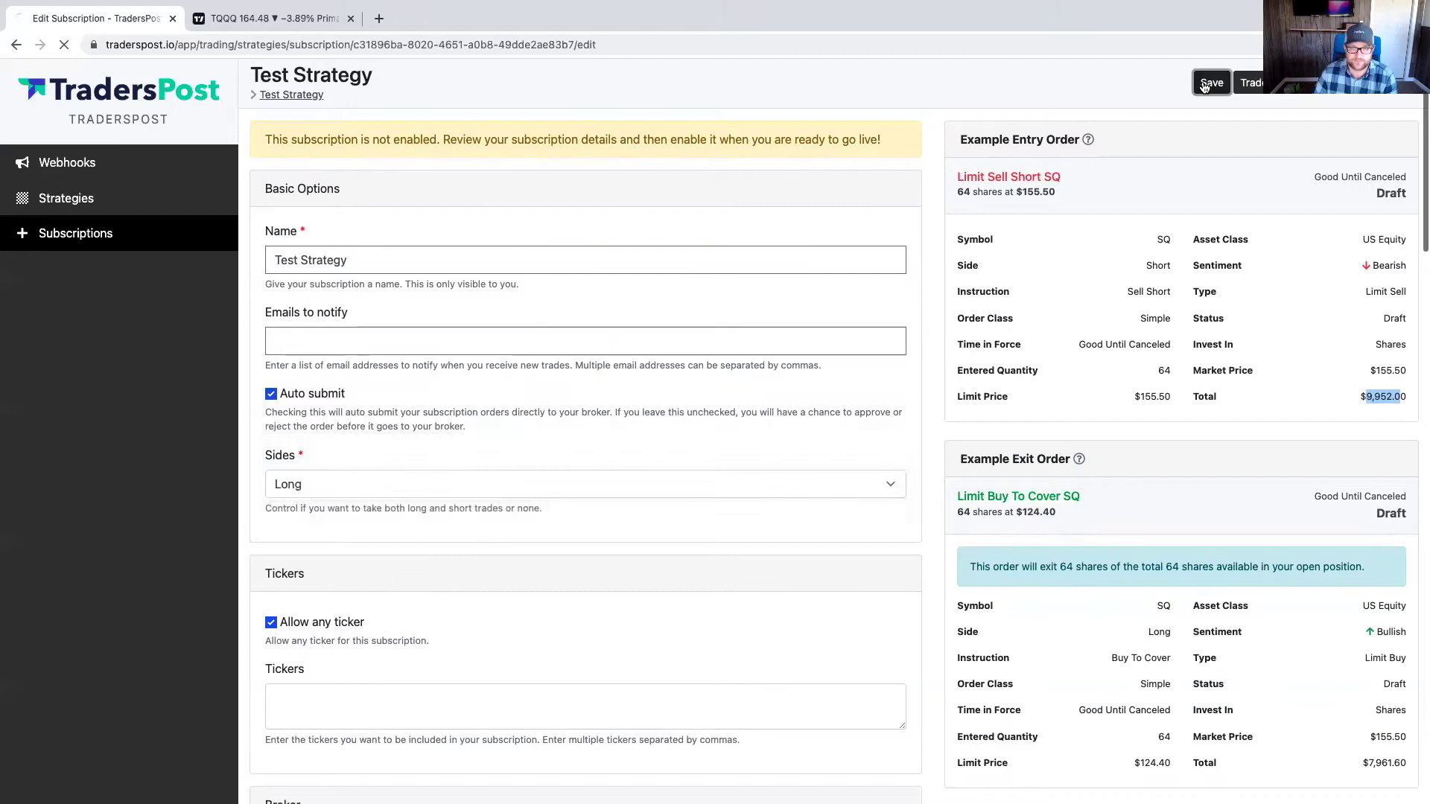
# Review the remaining subscription settings, then enable the Test Strategy subscription and authorize it on the TradersPost broker
pyautogui.scroll(-10, 530, 506)
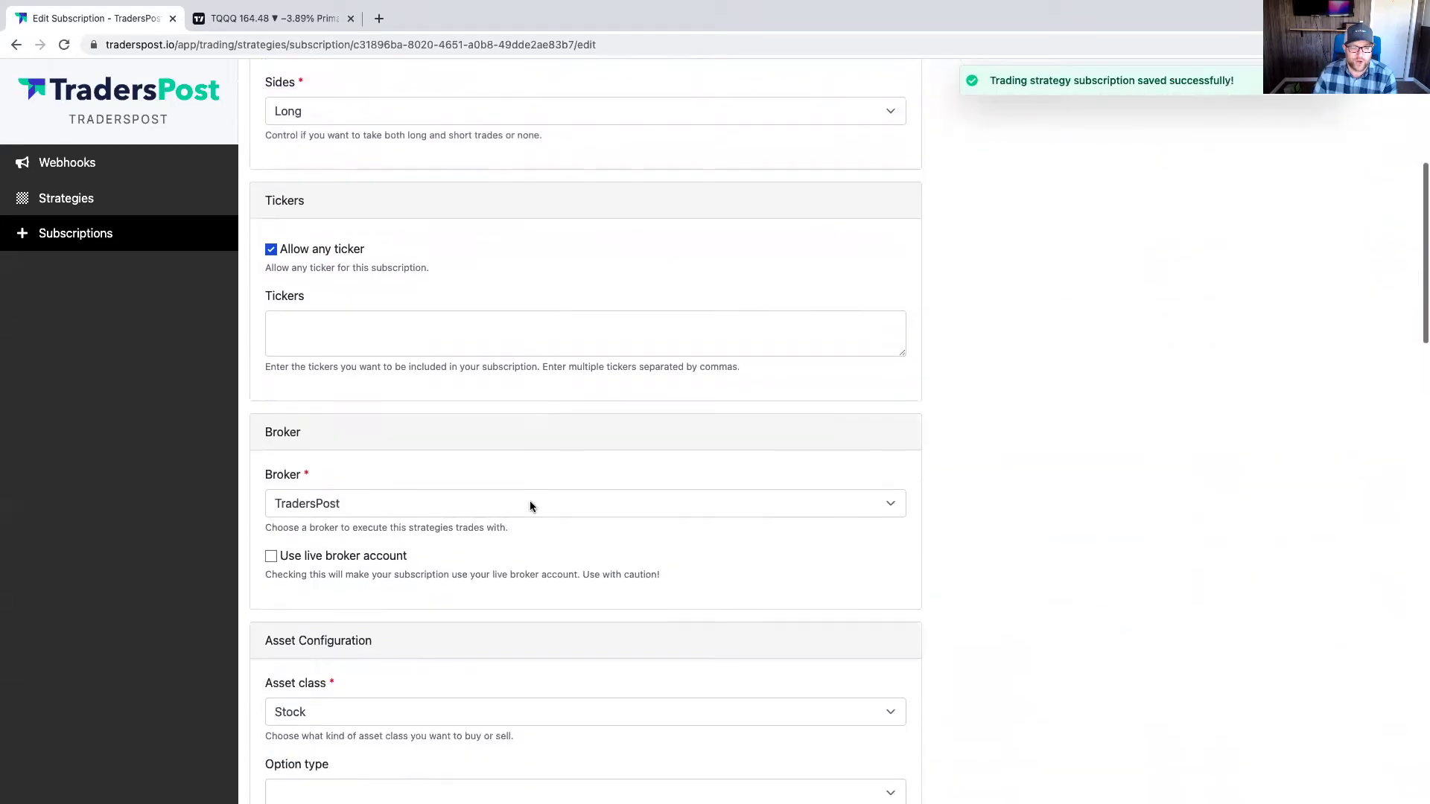
pyautogui.scroll(-9, 530, 507)
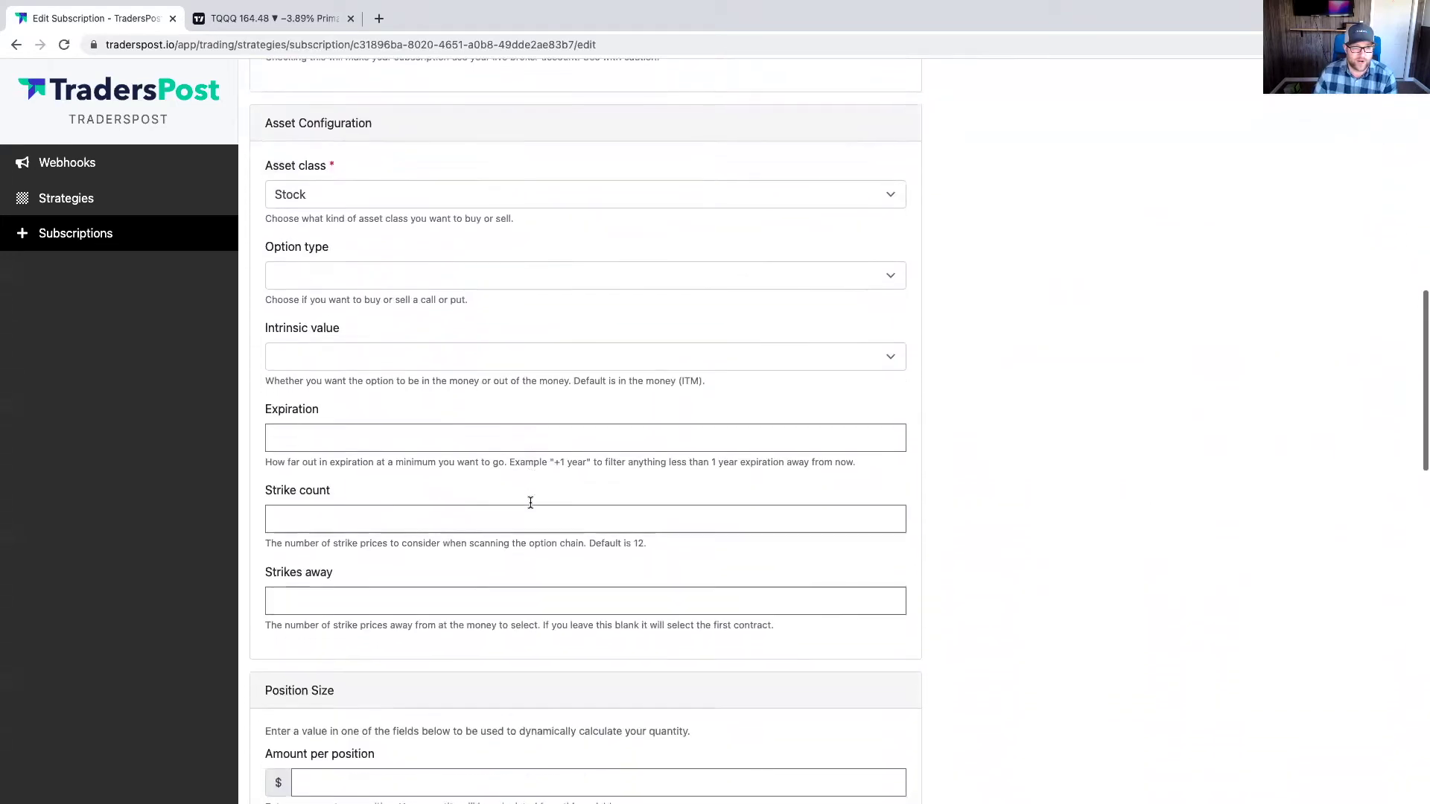
pyautogui.scroll(-7, 530, 506)
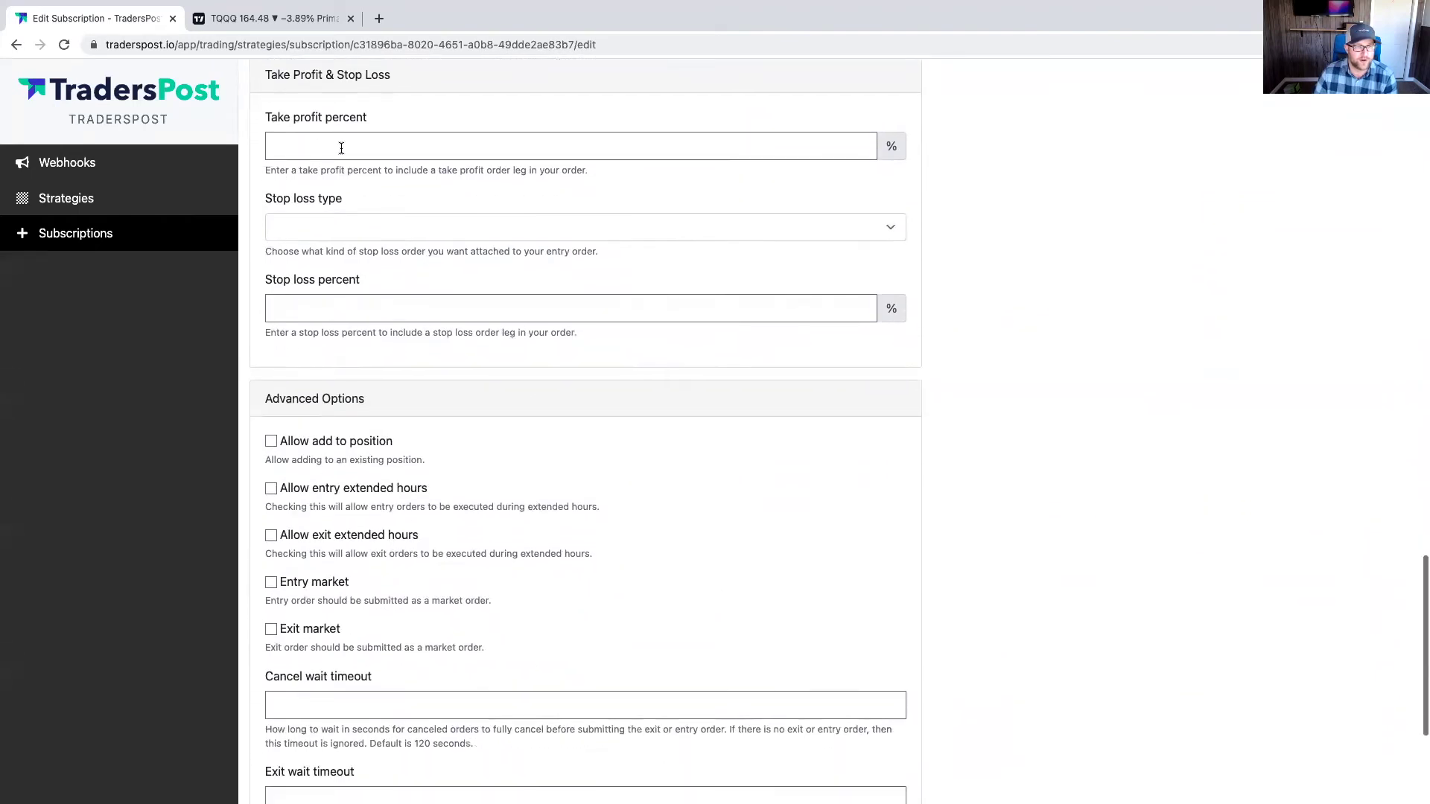
pyautogui.scroll(-1, 373, 346)
pyautogui.scroll(-2, 378, 366)
pyautogui.scroll(20, 377, 366)
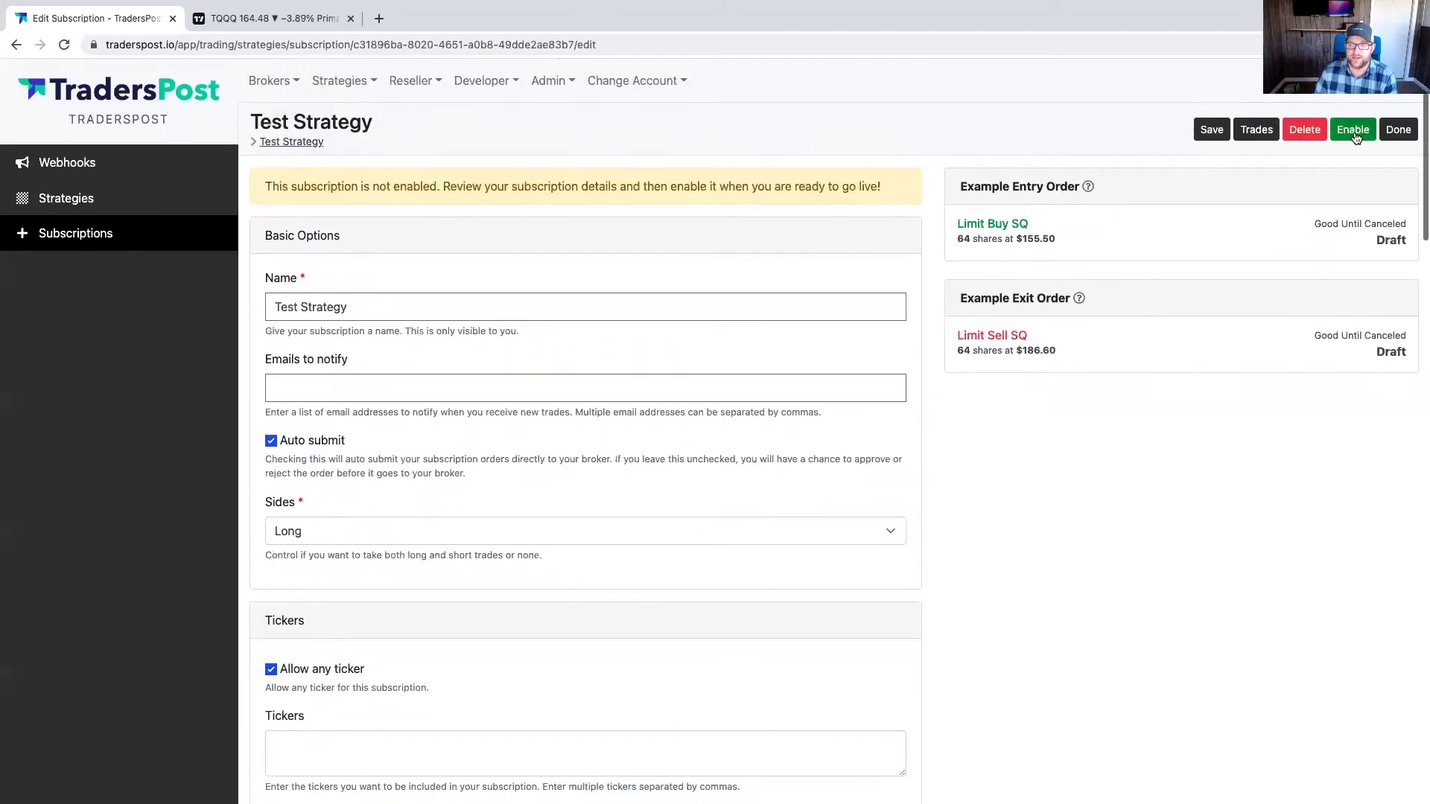
pyautogui.click(1353, 131)
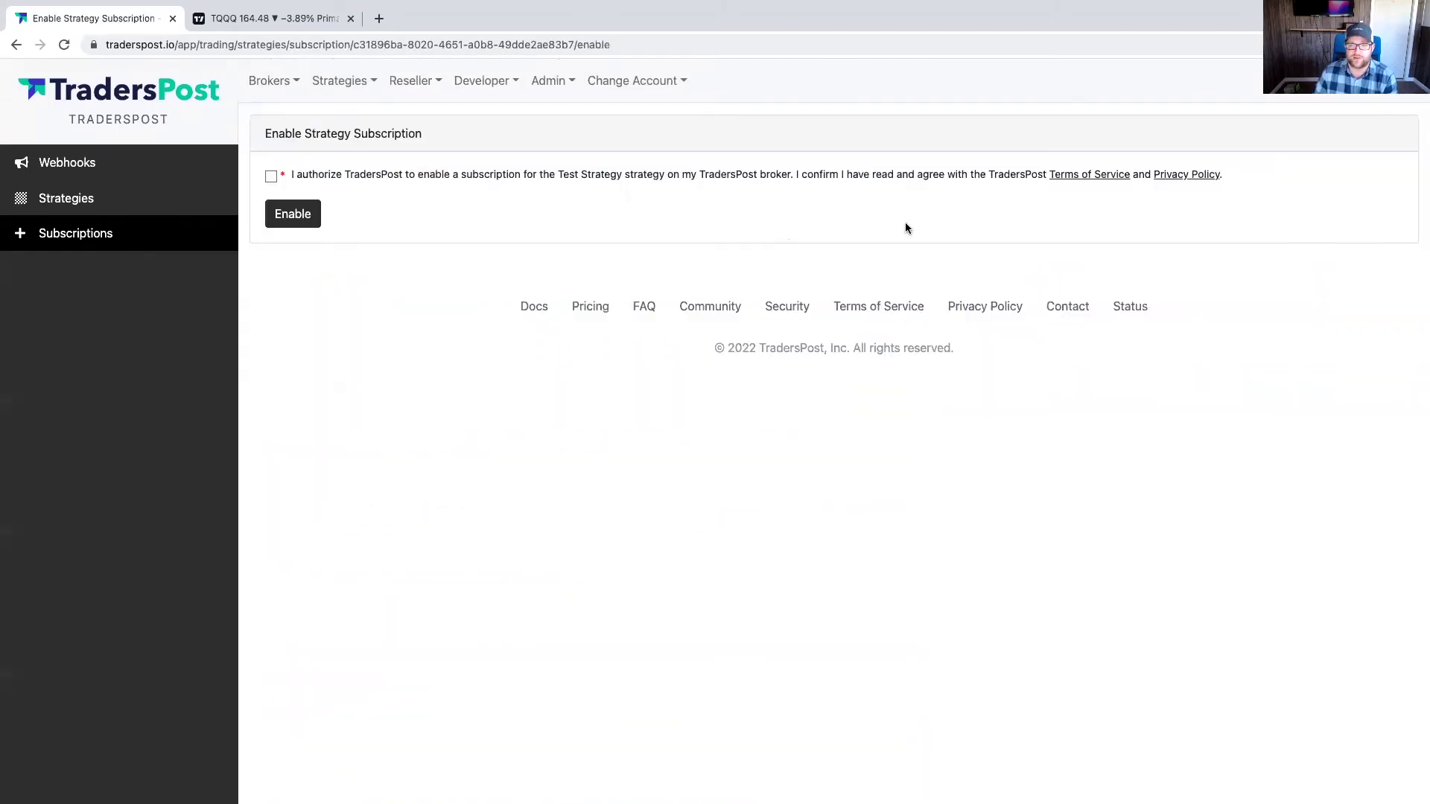
pyautogui.click(269, 177)
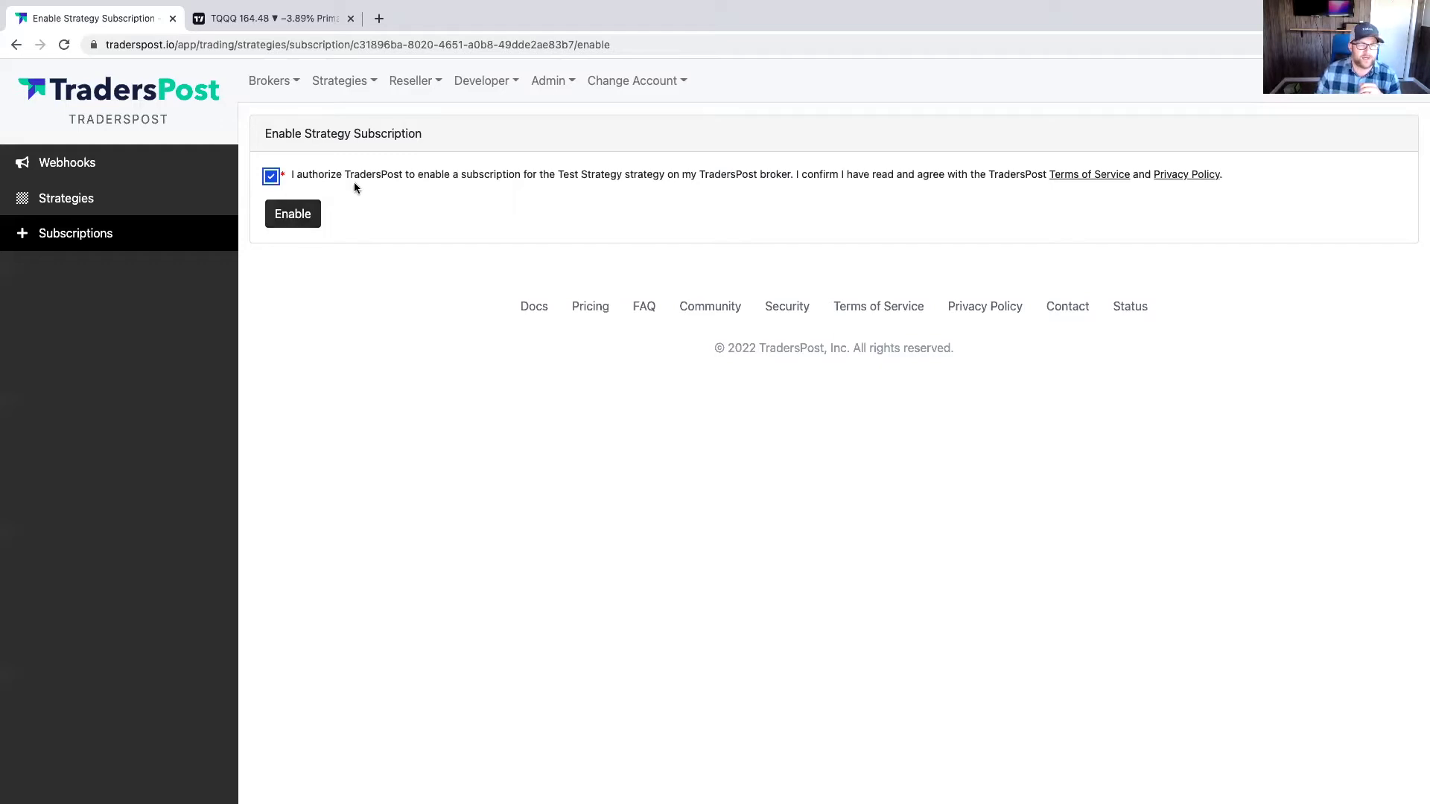
pyautogui.click(298, 216)
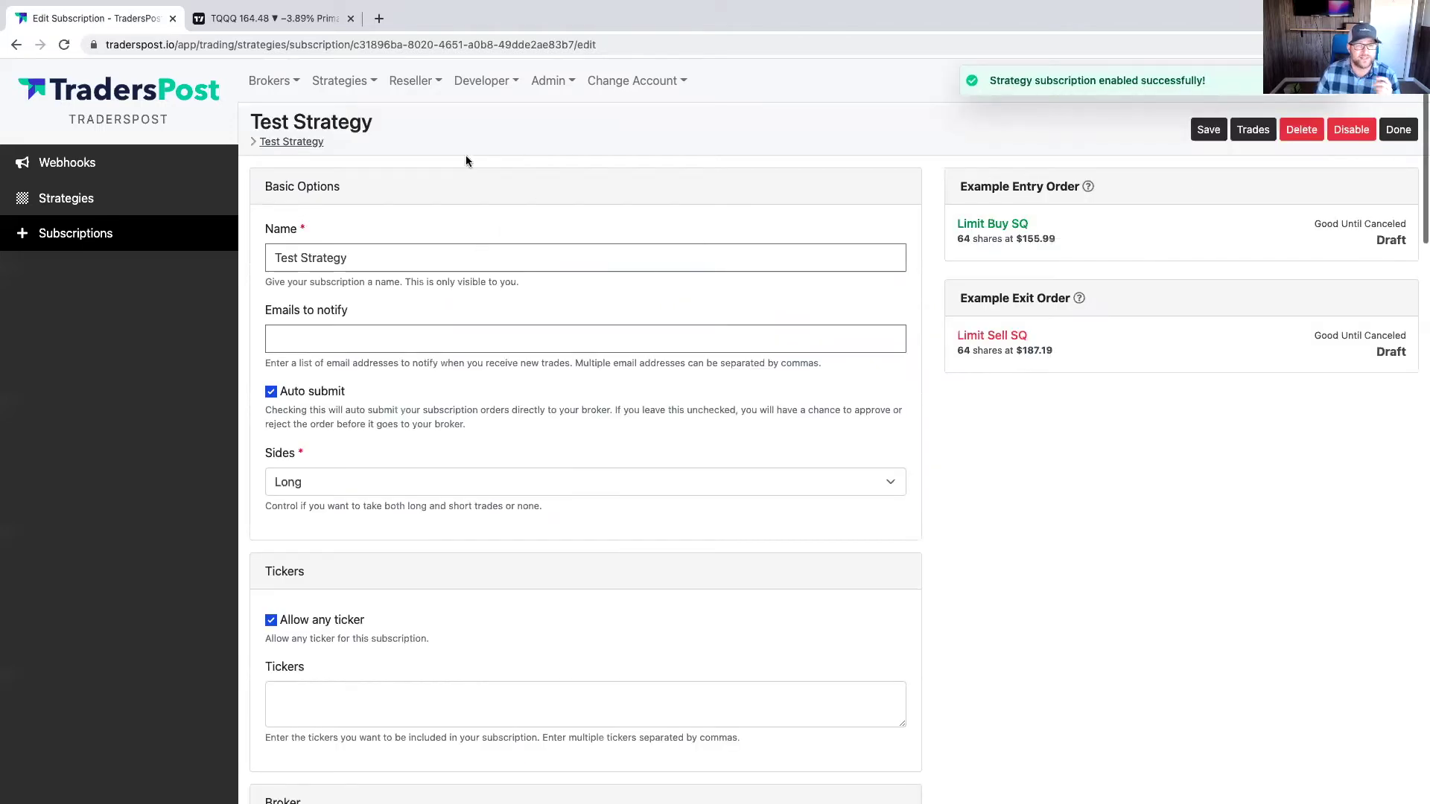
# Open Test Webhook from the webhooks list and bring up its form for sending a request
pyautogui.click(353, 84)
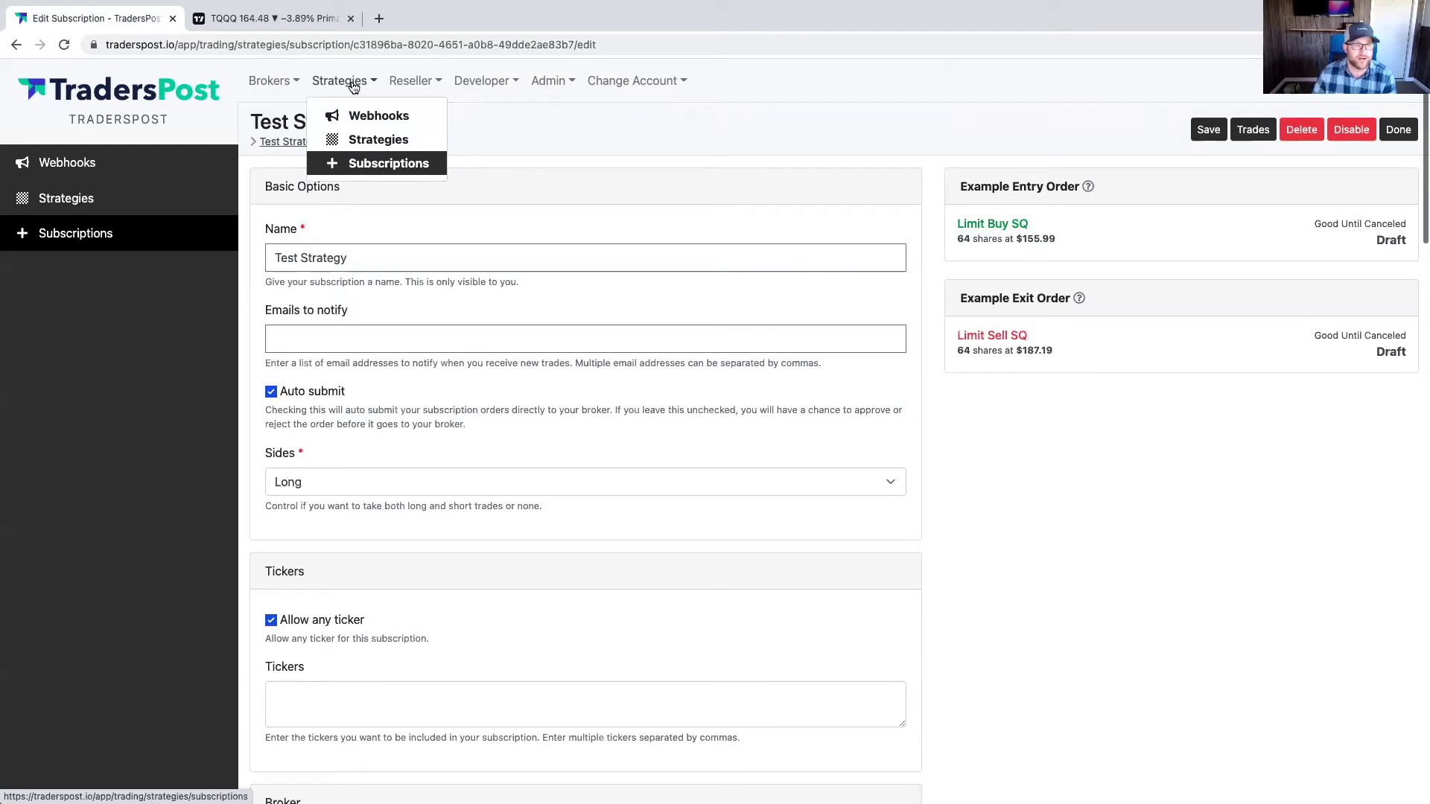
pyautogui.click(373, 116)
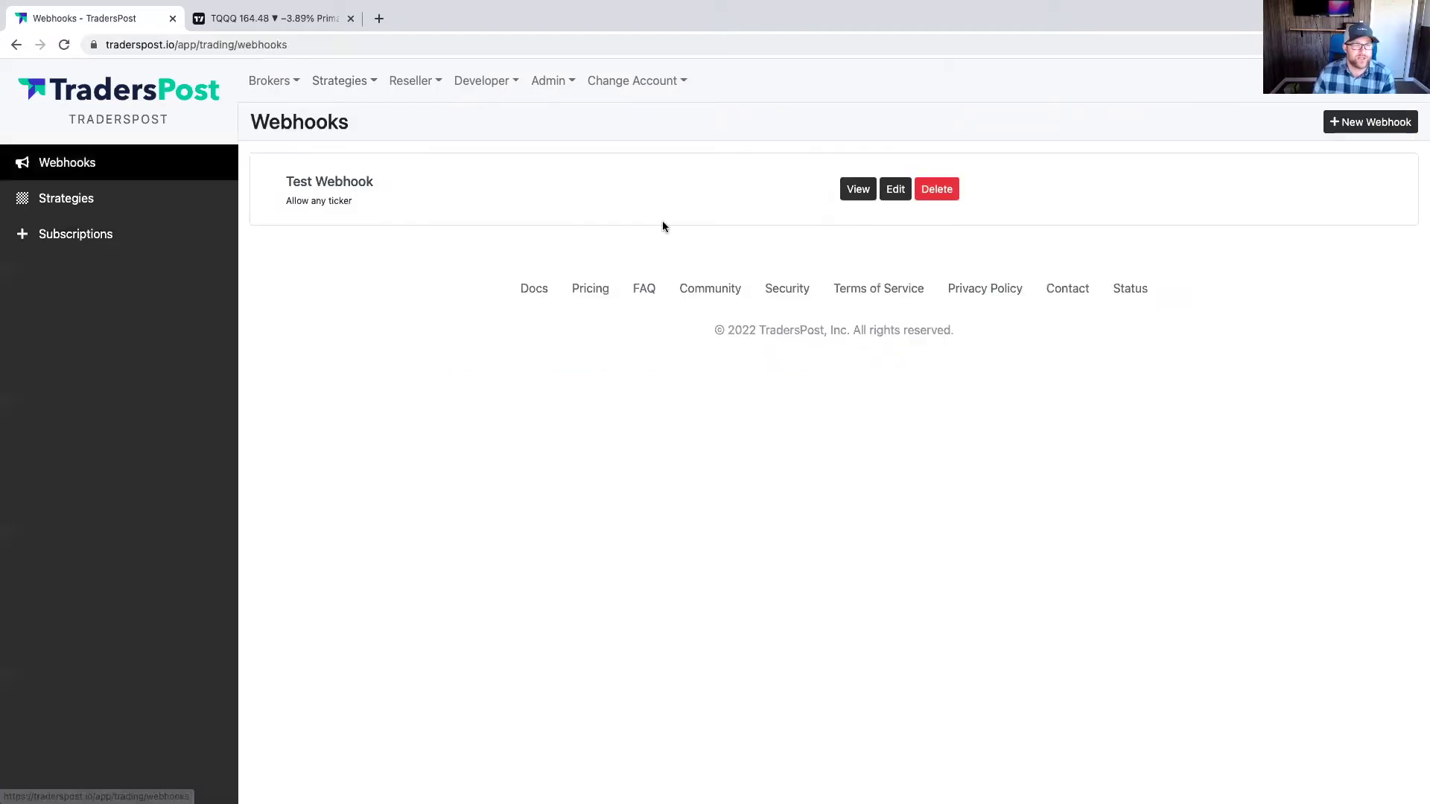
pyautogui.click(857, 189)
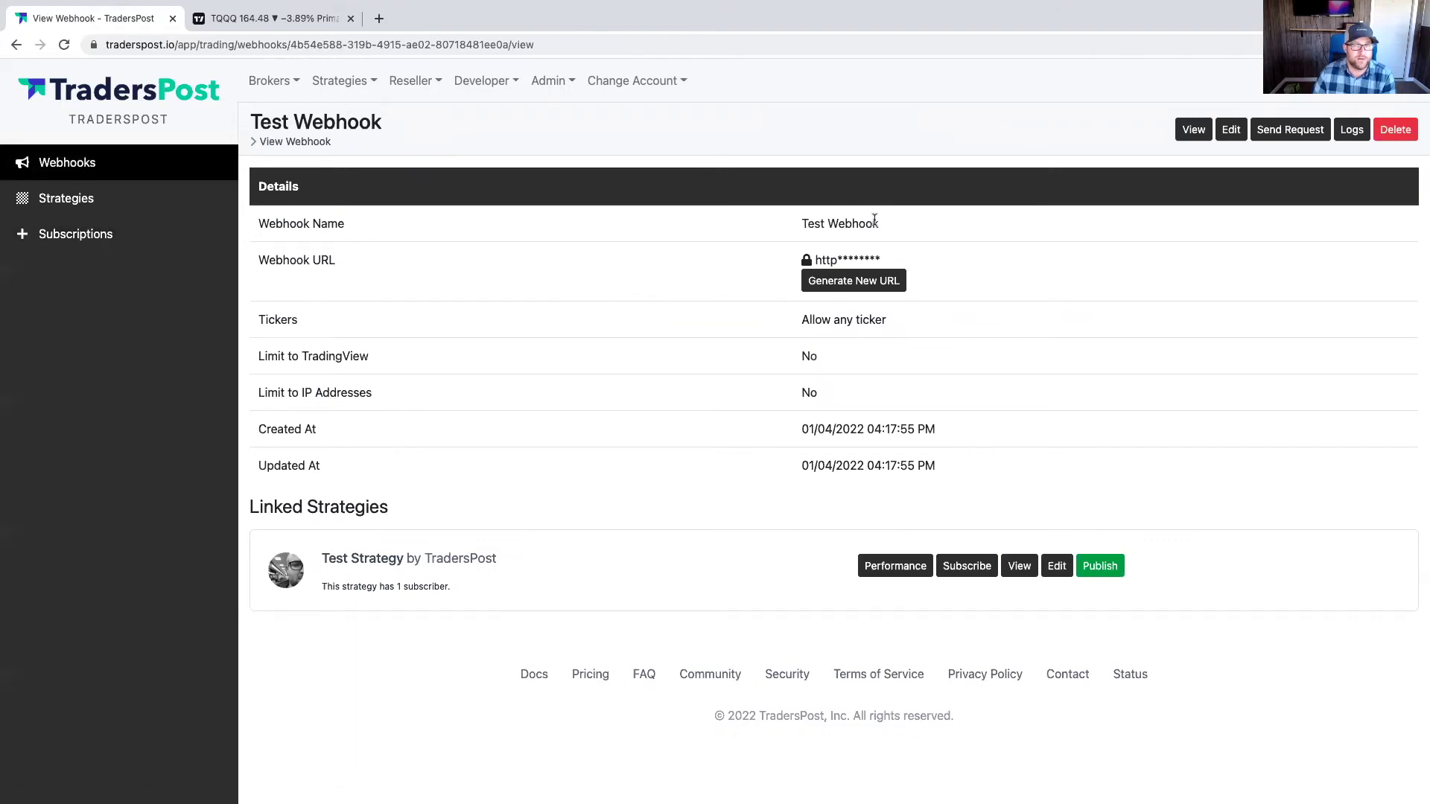
pyautogui.click(83, 163)
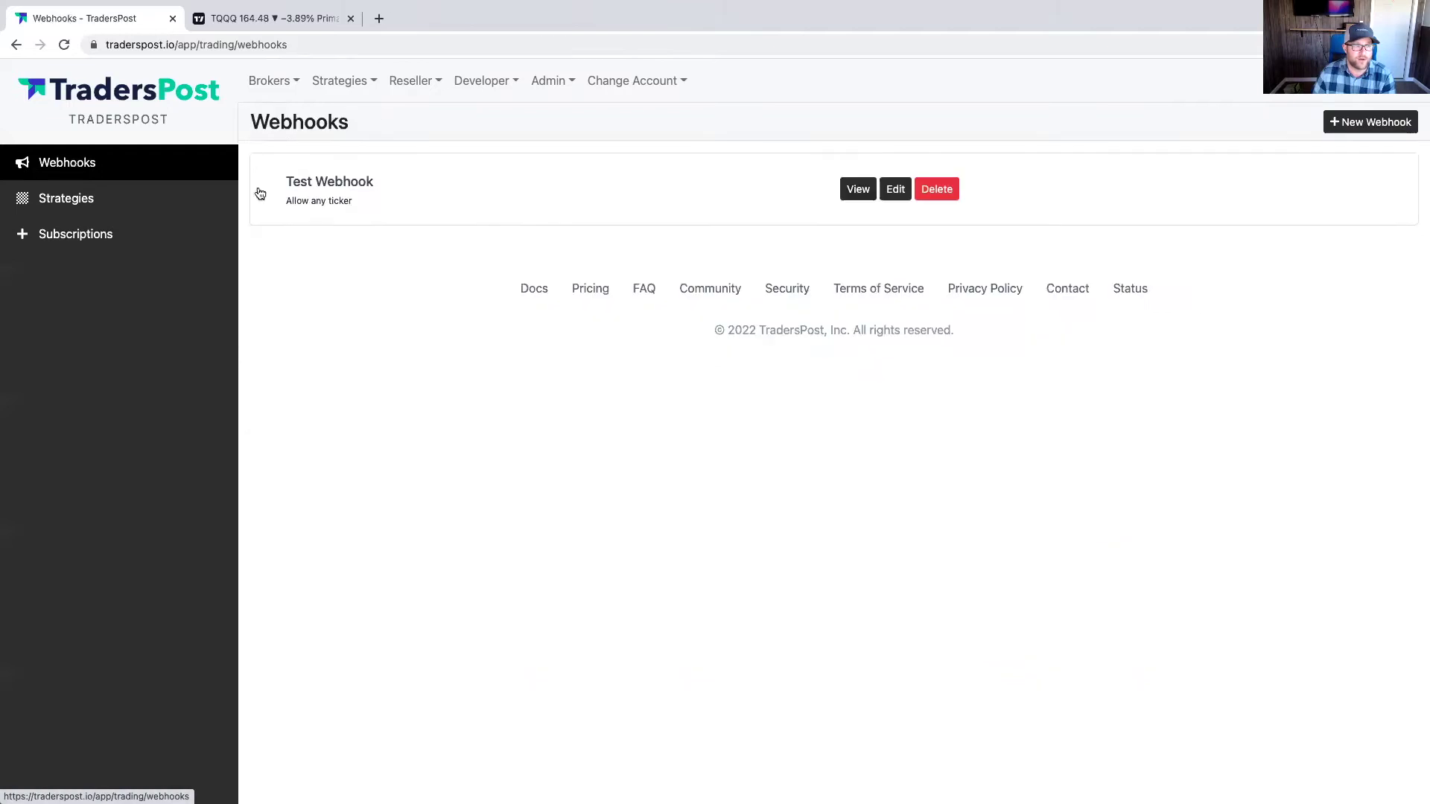
pyautogui.click(857, 195)
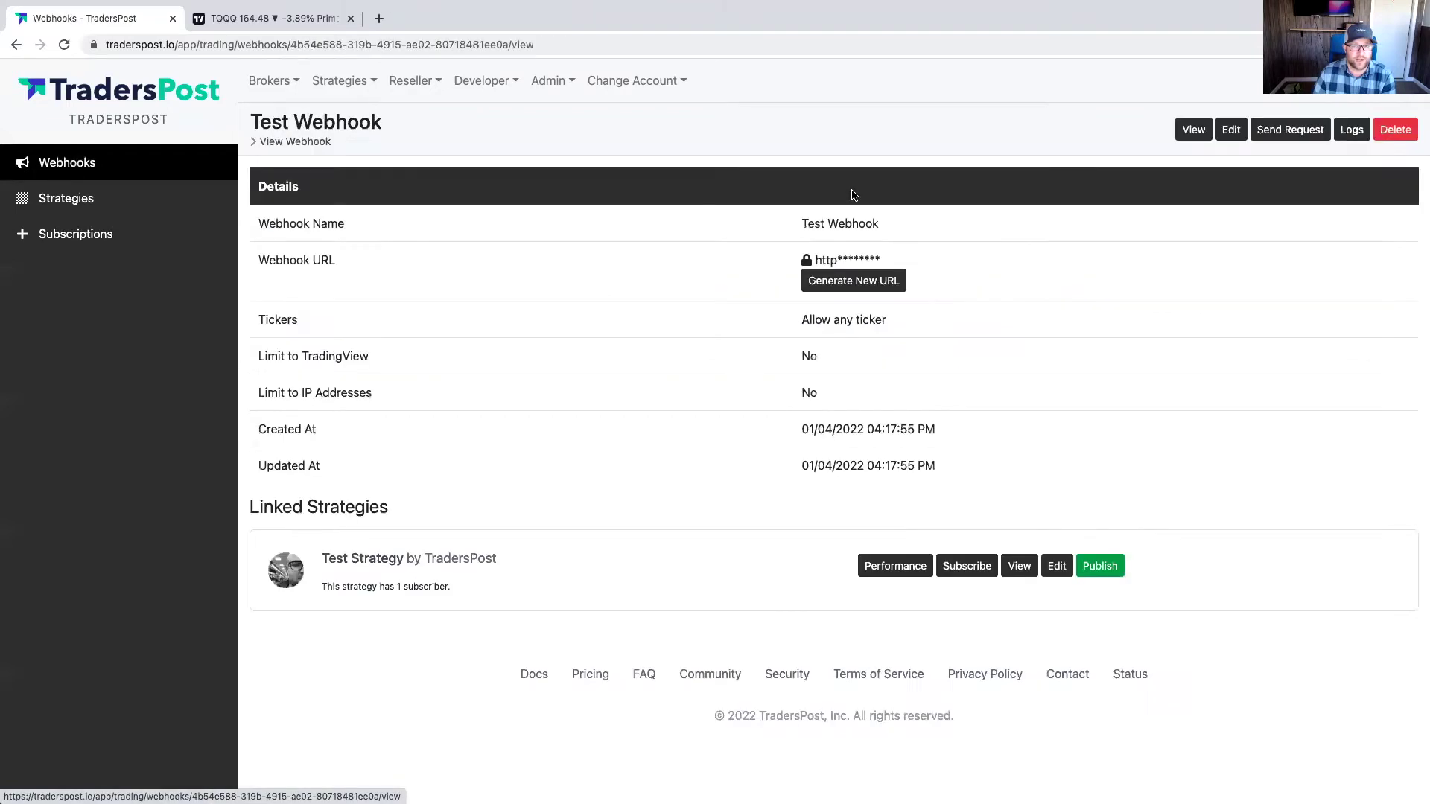
pyautogui.click(1305, 131)
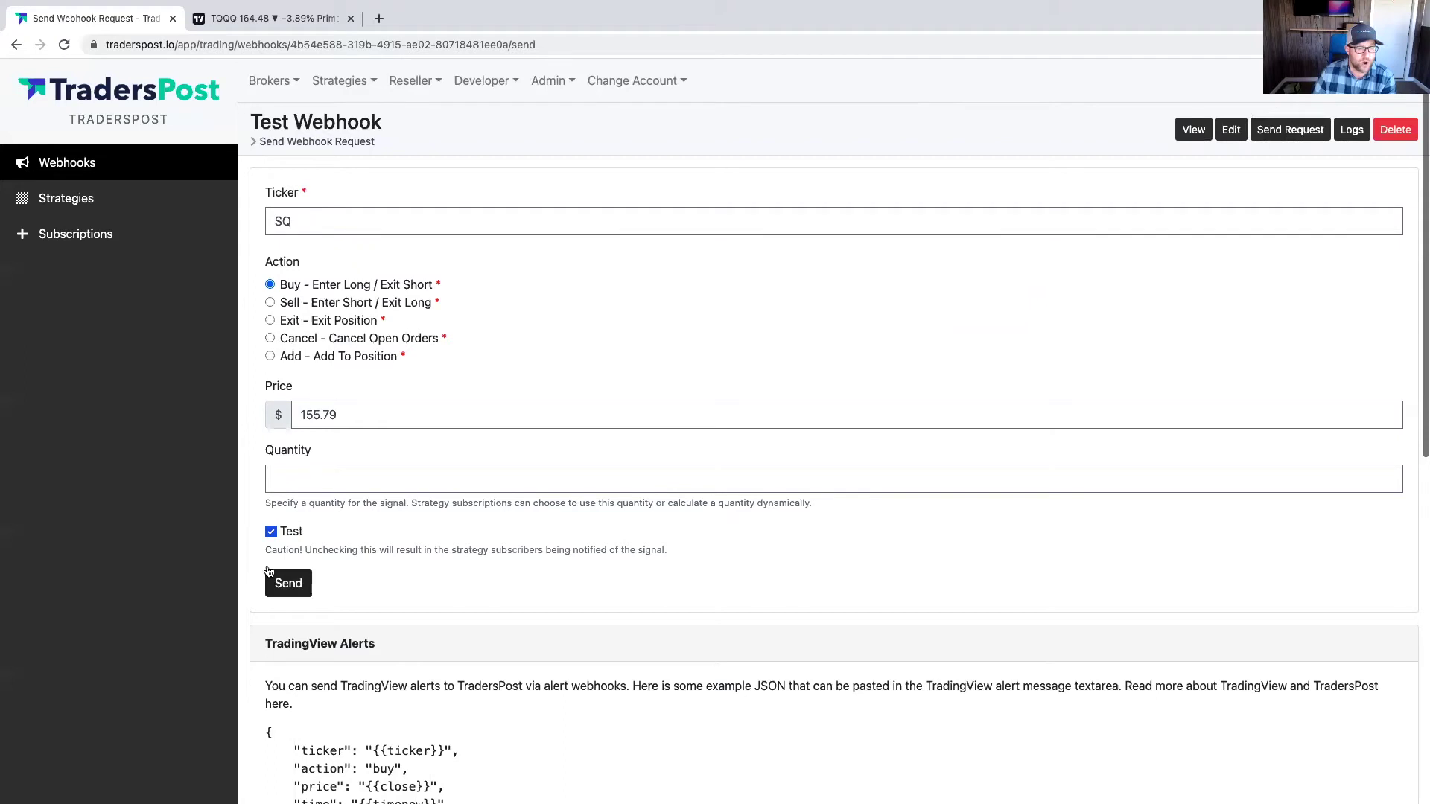
# Send a live, non-test Buy webhook request for ticker SQ at $155.79 with the quantity left blank
pyautogui.click(271, 532)
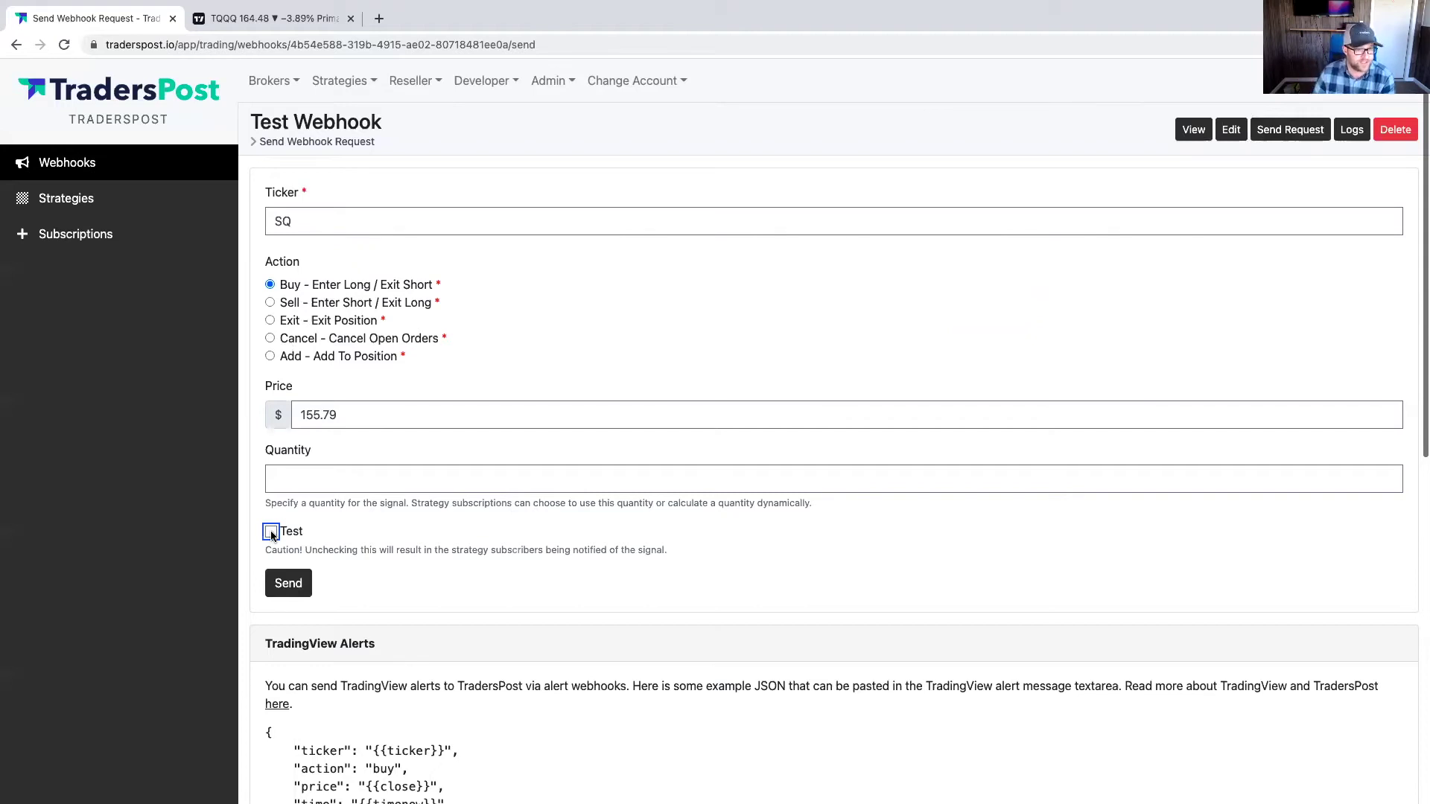
pyautogui.scroll(-2, 298, 521)
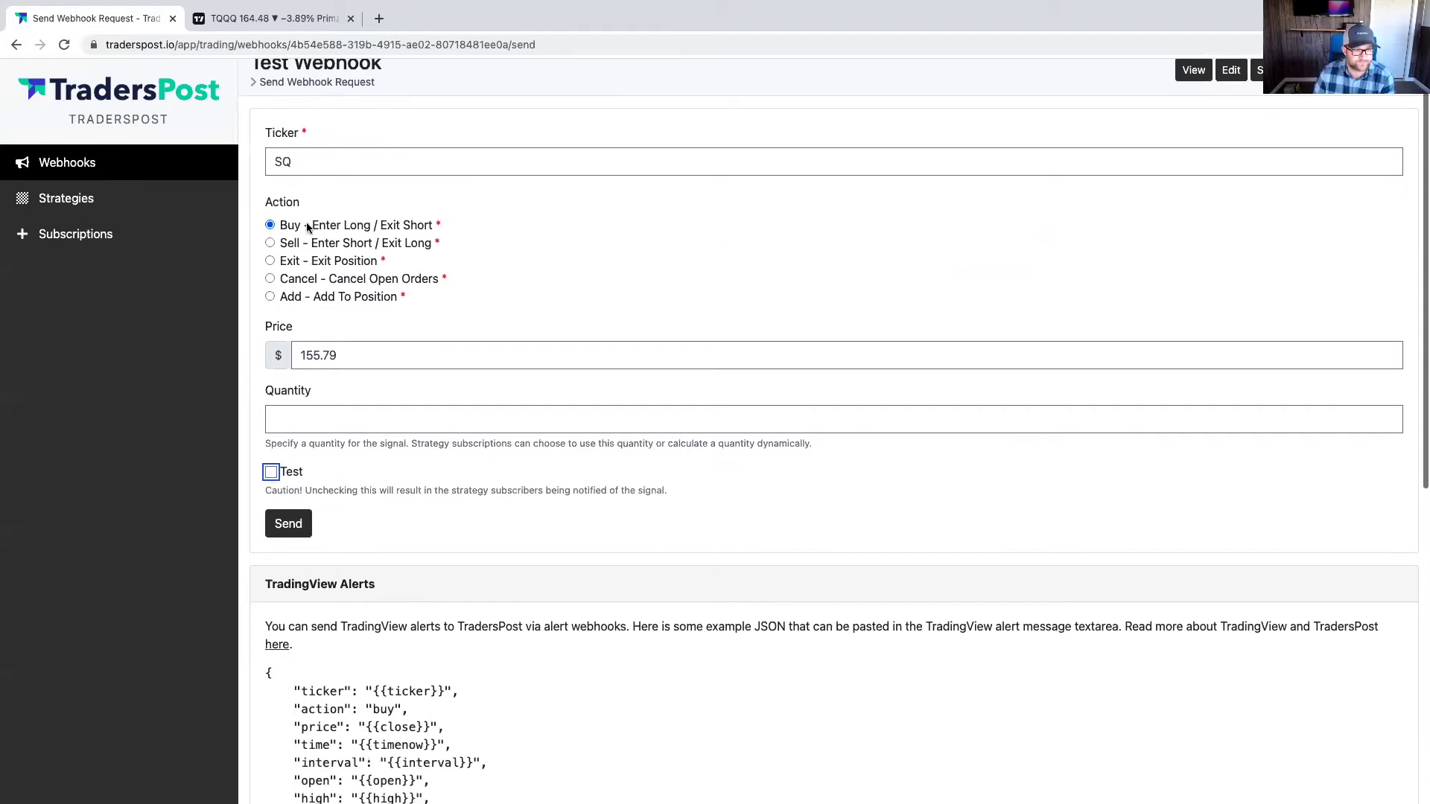
pyautogui.doubleClick(277, 162)
pyautogui.click(251, 179)
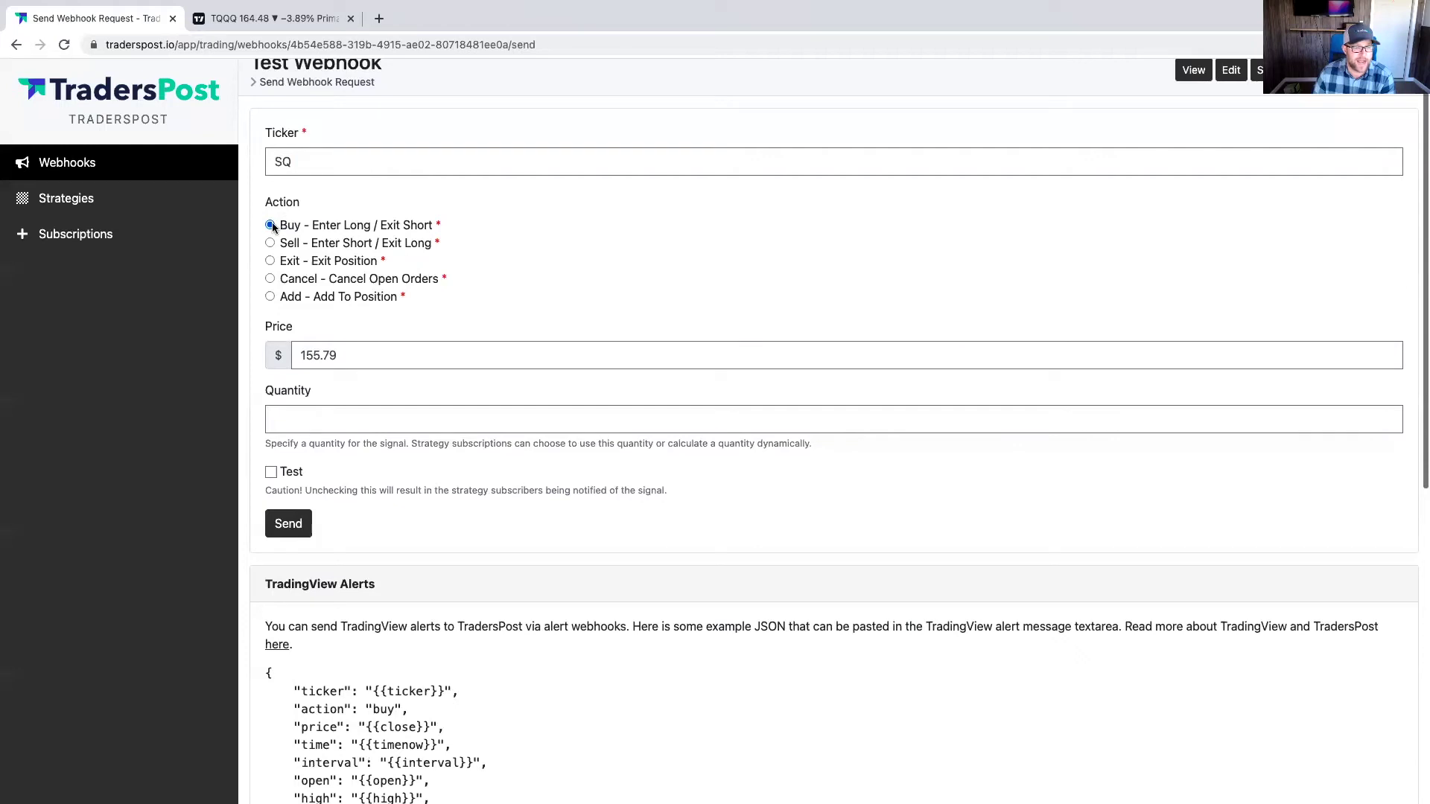
pyautogui.click(291, 524)
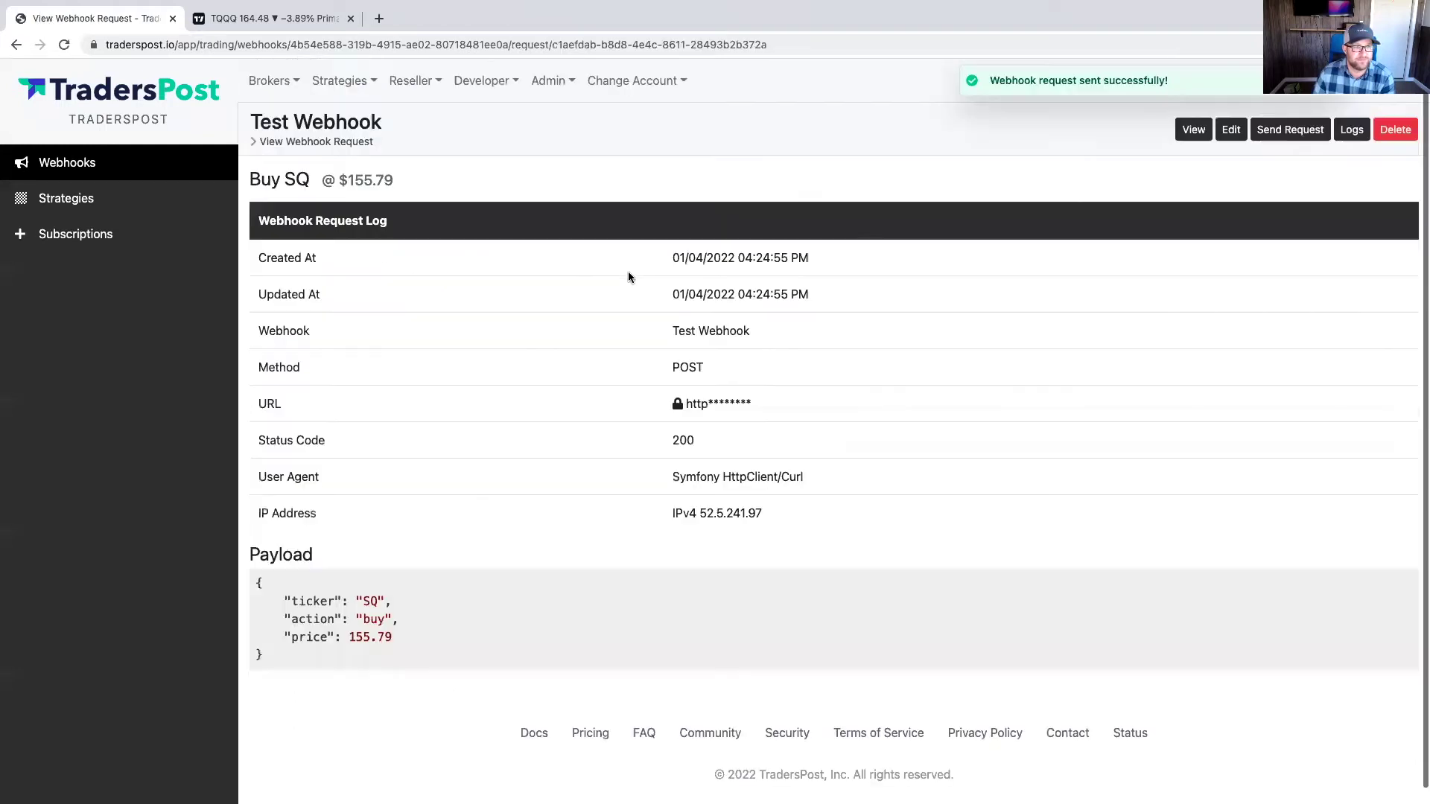
# Open the notification for the SQ buy signal, expand its entry order details and return to the webhook request
pyautogui.click(1221, 82)
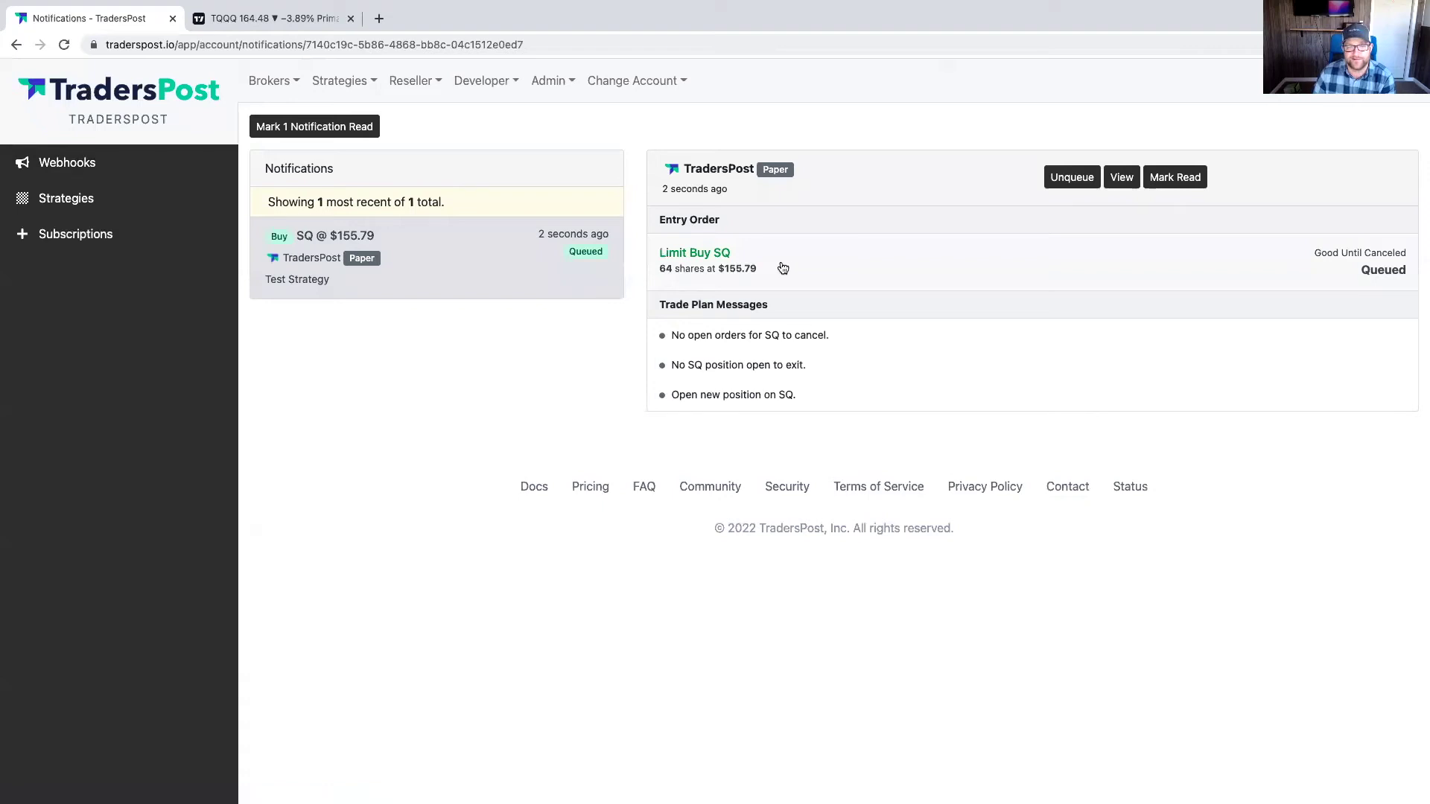
pyautogui.click(718, 265)
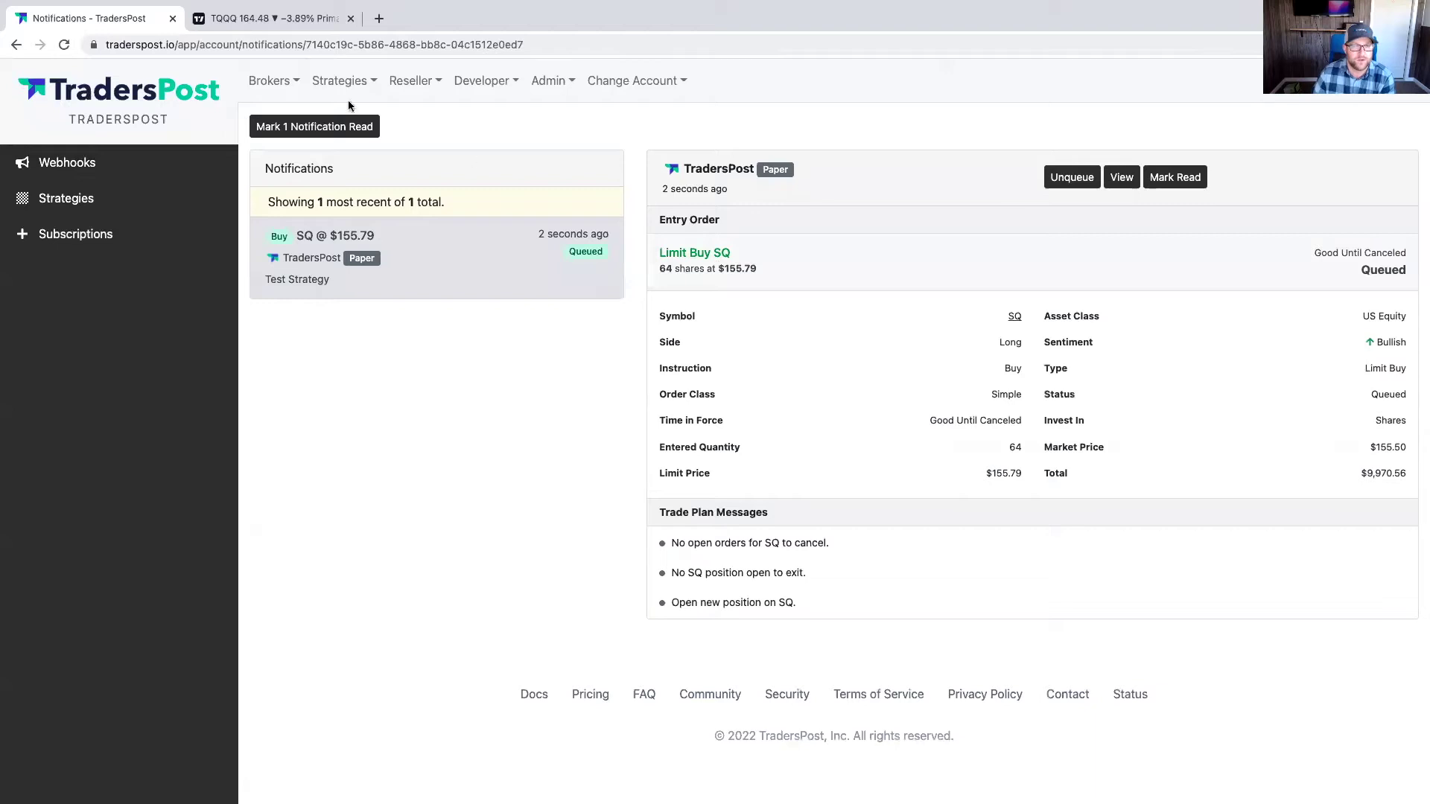
pyautogui.click(15, 45)
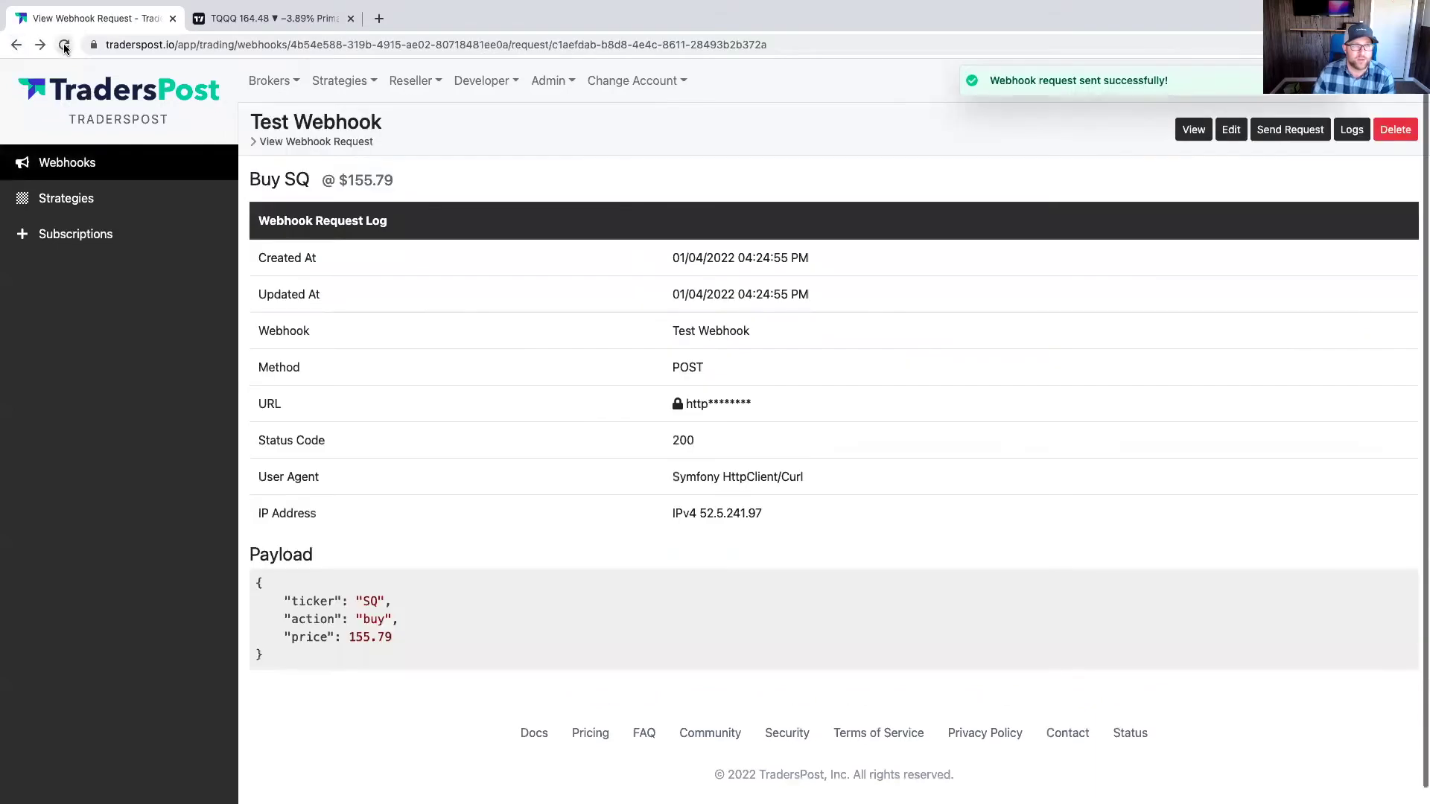
# Open the SQ buy trade from the webhook request, expand its entry order and check the total
pyautogui.scroll(-3, 548, 568)
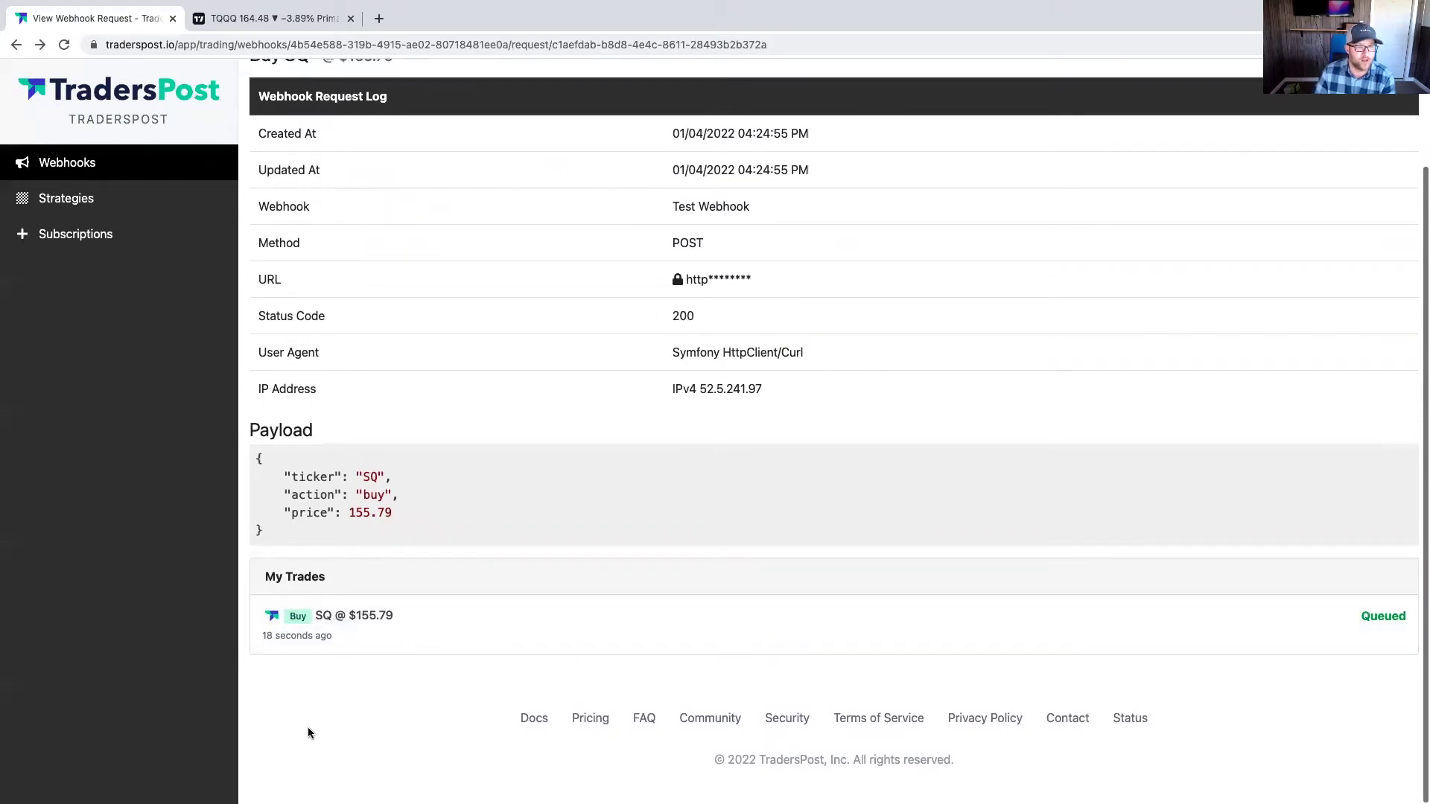
pyautogui.click(345, 627)
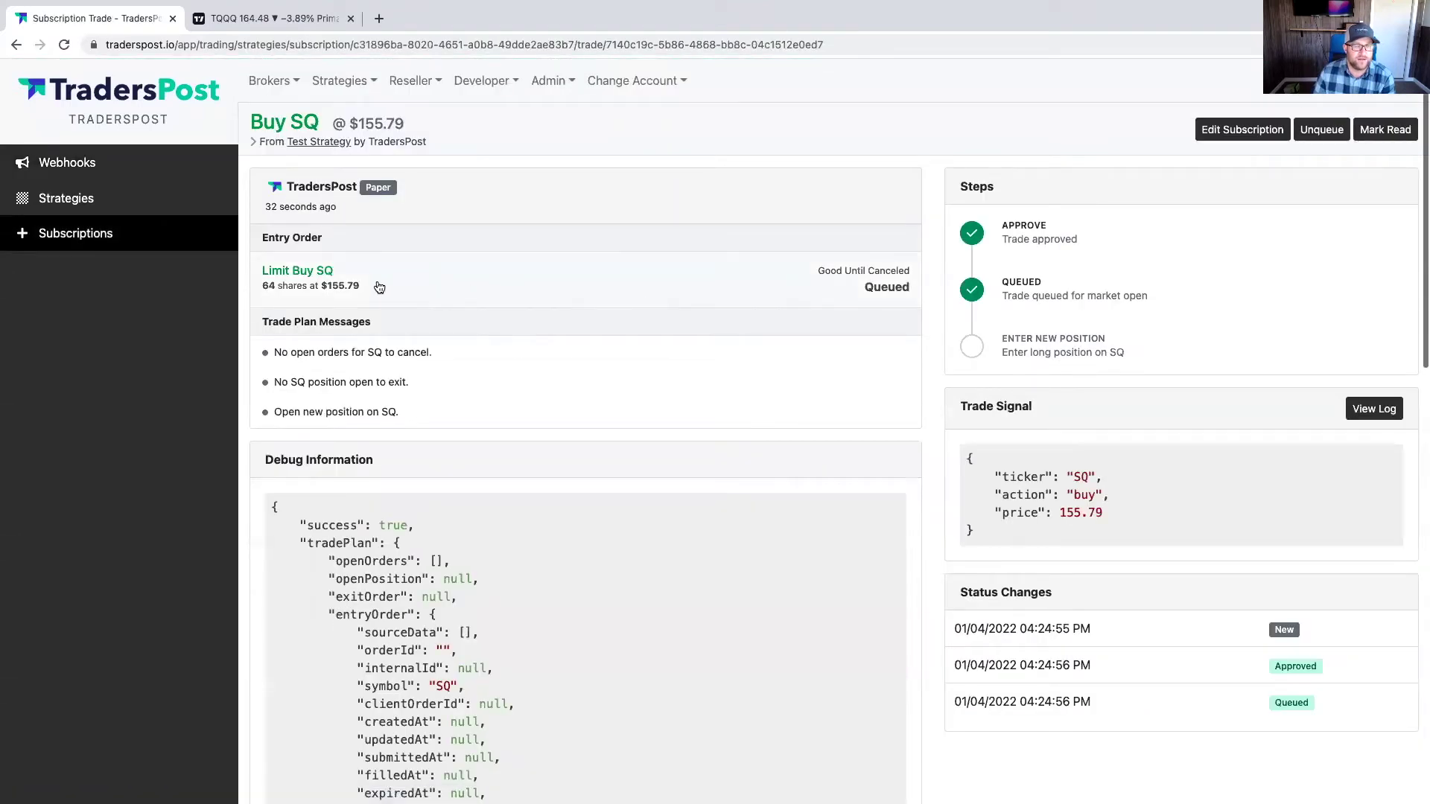
pyautogui.click(350, 286)
pyautogui.moveTo(869, 490); pyautogui.dragTo(907, 490)
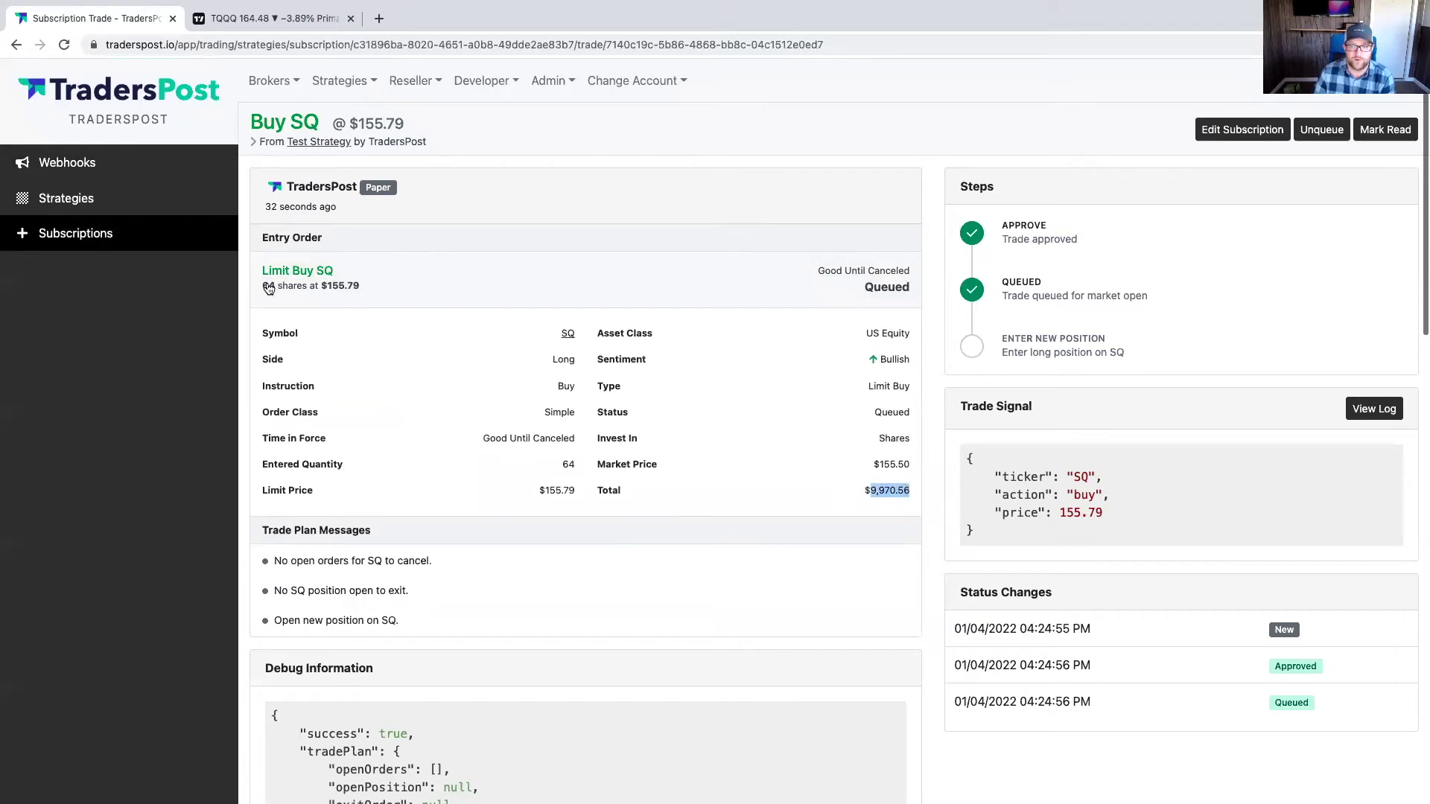
# Check the trade's approval step and the subscription's Auto submit setting, and return to the trade
pyautogui.moveTo(1053, 226); pyautogui.dragTo(1002, 224)
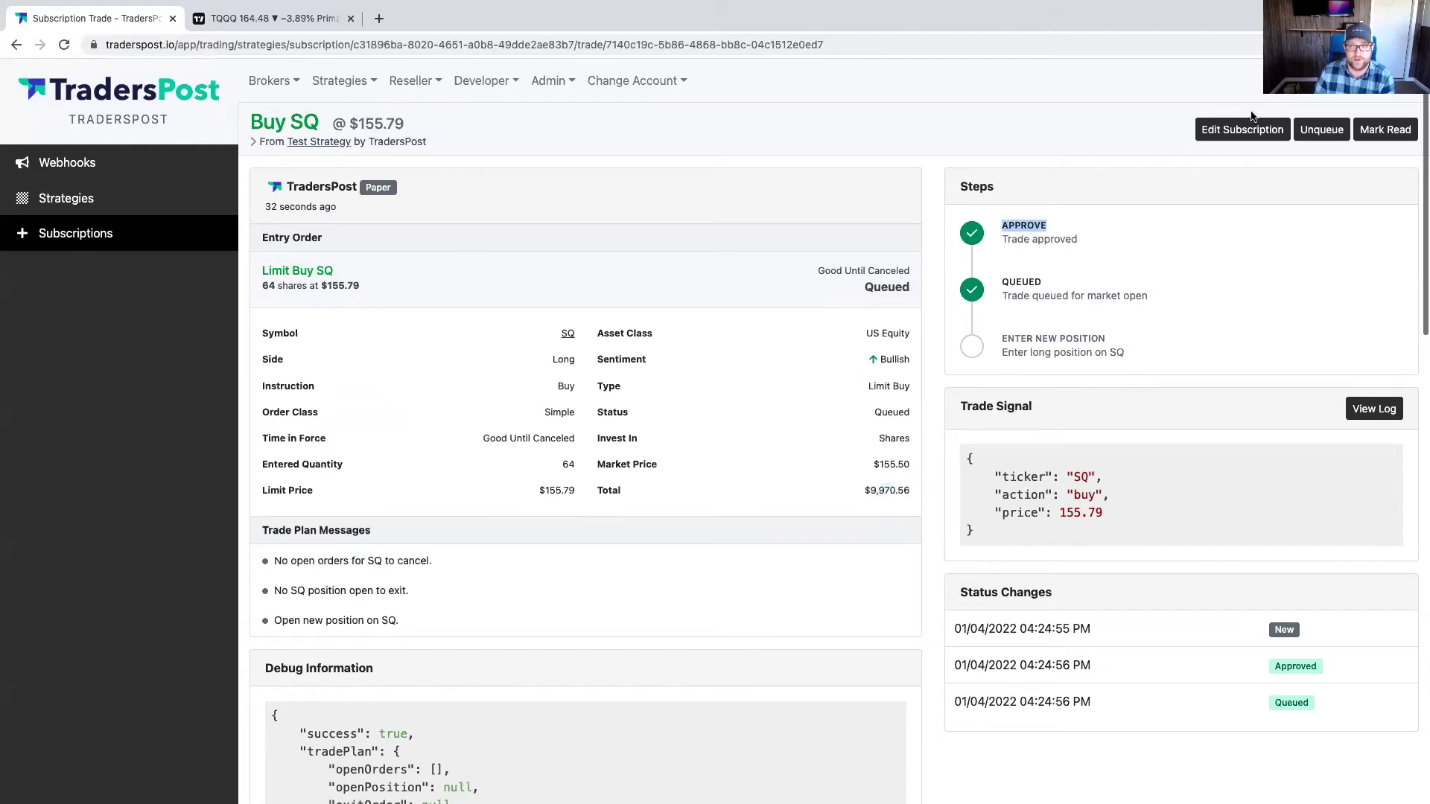
pyautogui.click(1242, 132)
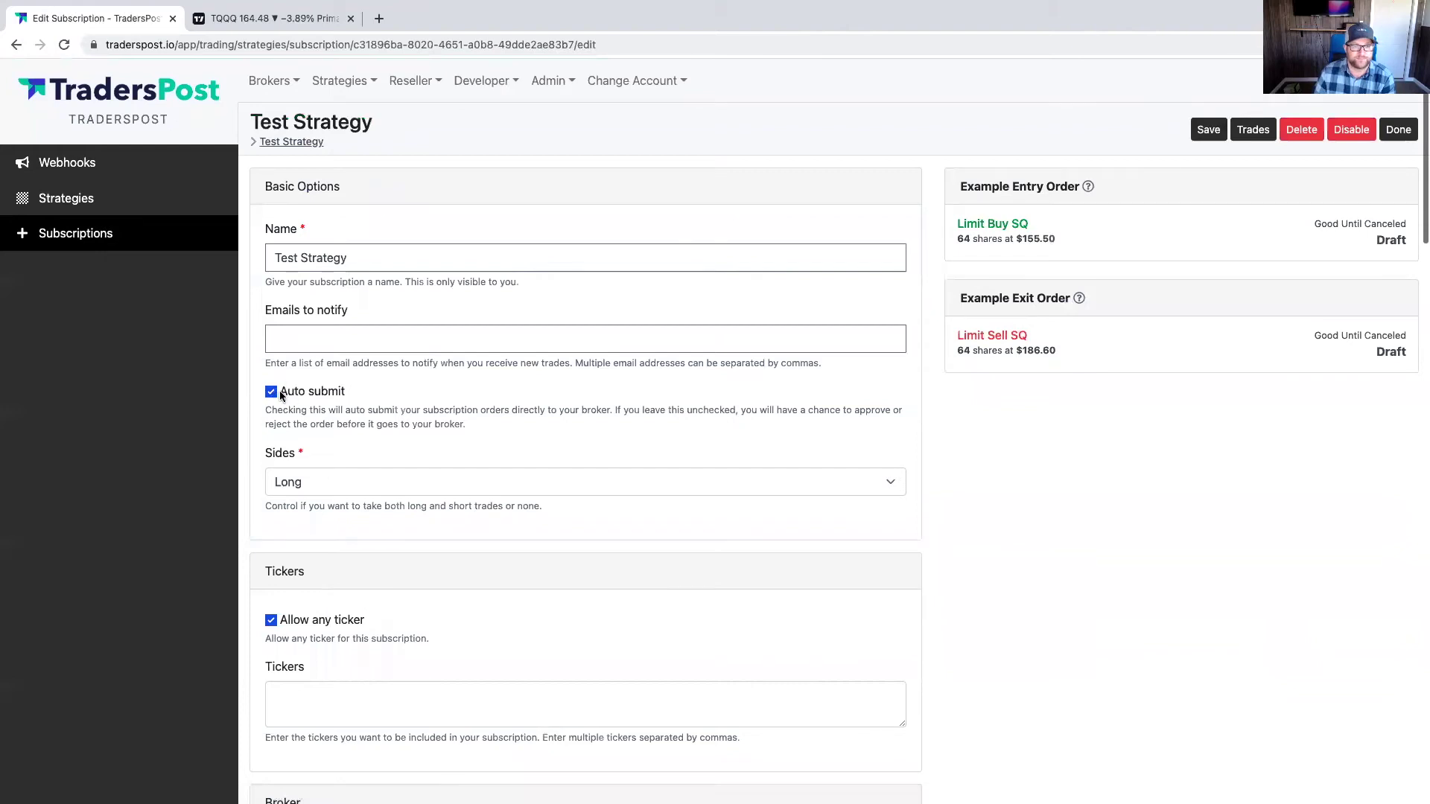
pyautogui.click(17, 45)
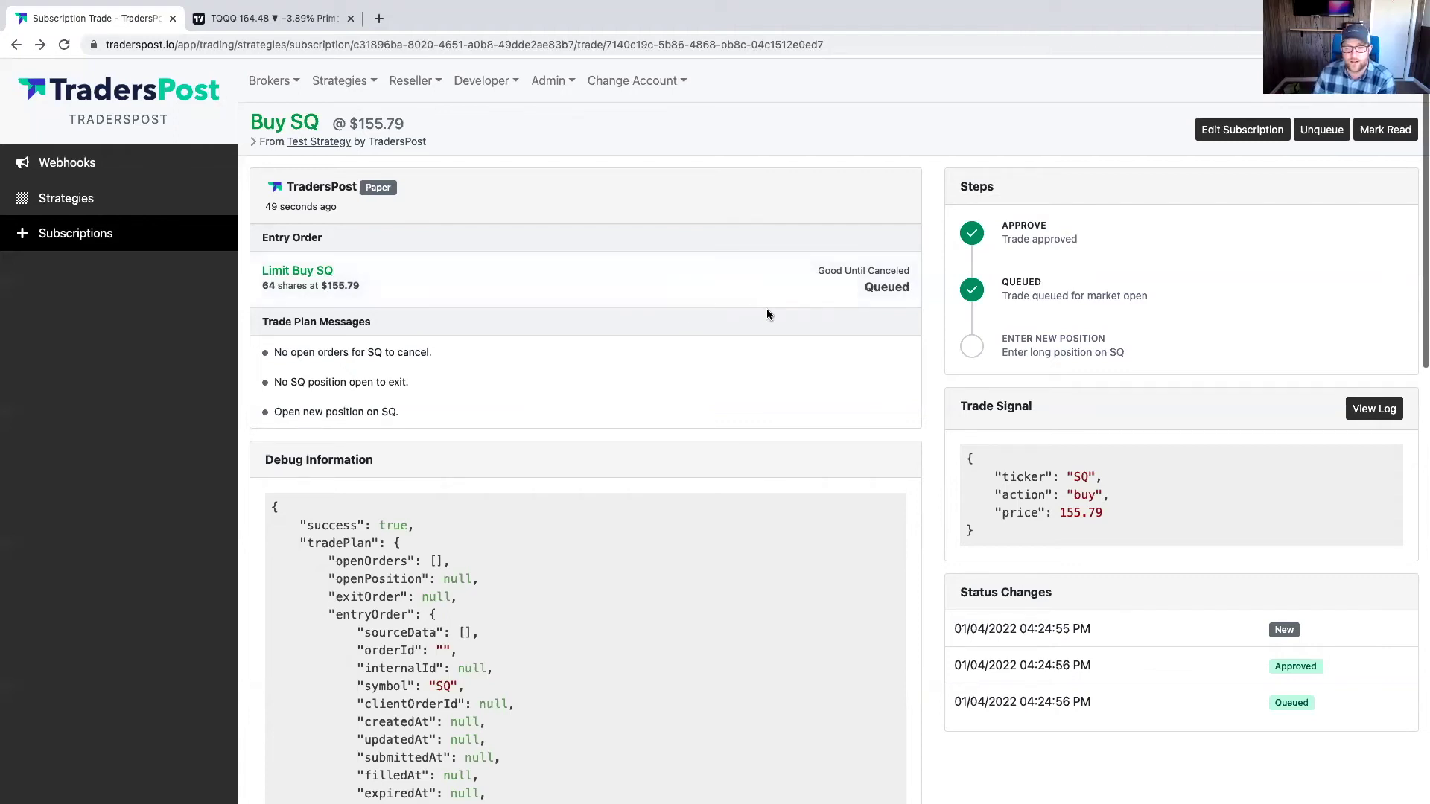
# Unqueue the SQ buy trade, confirm the action and reload the trade page
pyautogui.click(1320, 129)
pyautogui.click(547, 169)
pyautogui.click(839, 226)
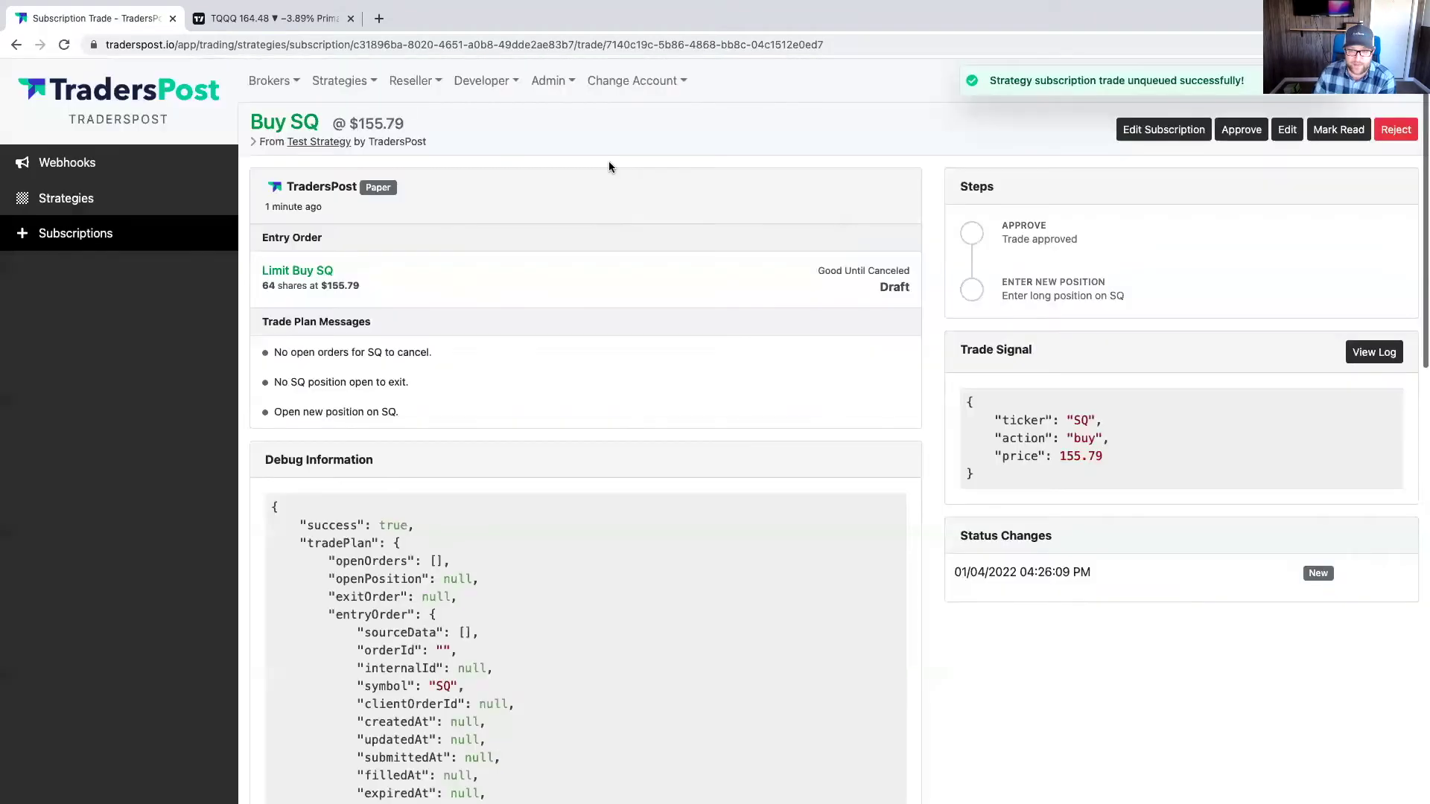
pyautogui.click(64, 46)
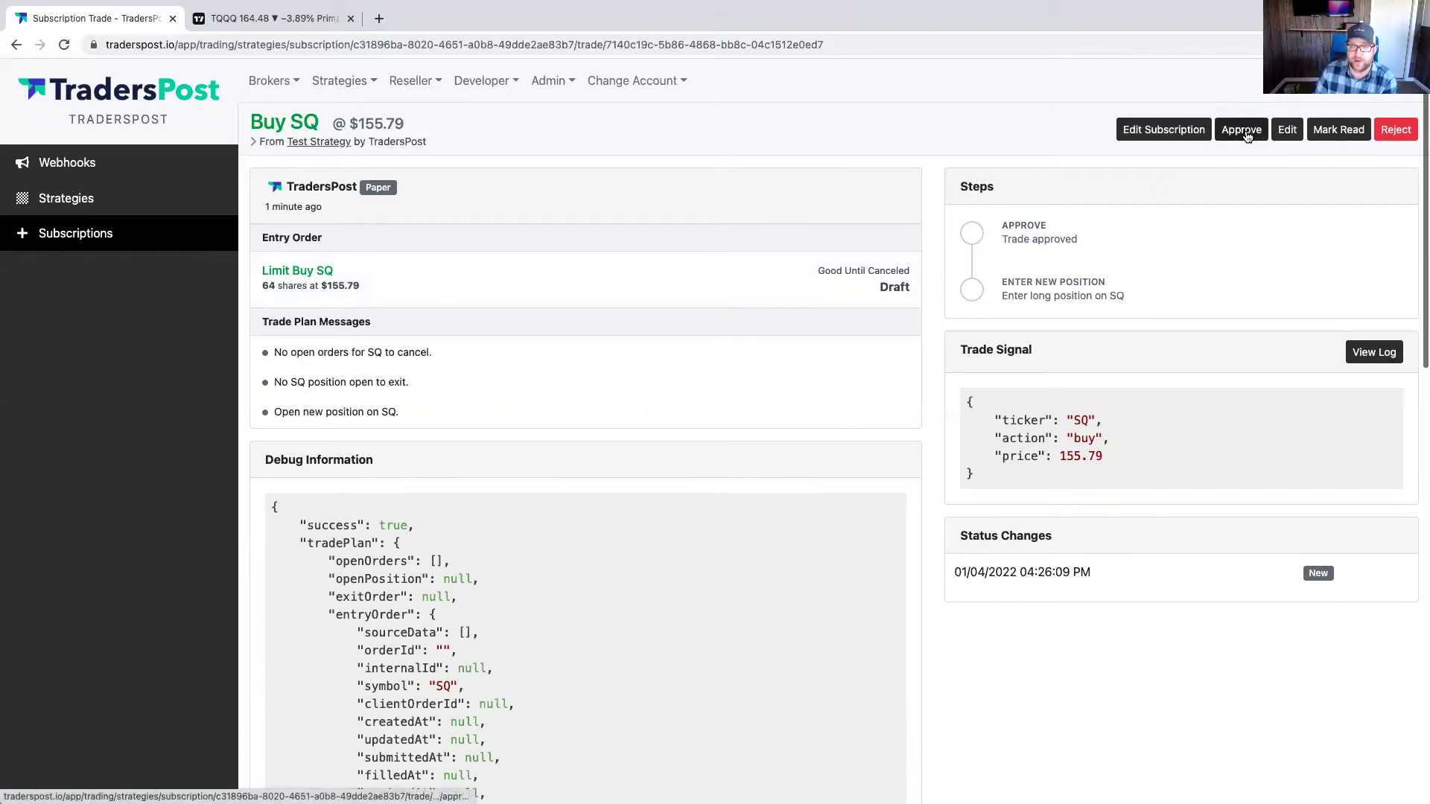
# Reject the SQ buy trade and confirm the rejection
pyautogui.click(1396, 133)
pyautogui.click(577, 171)
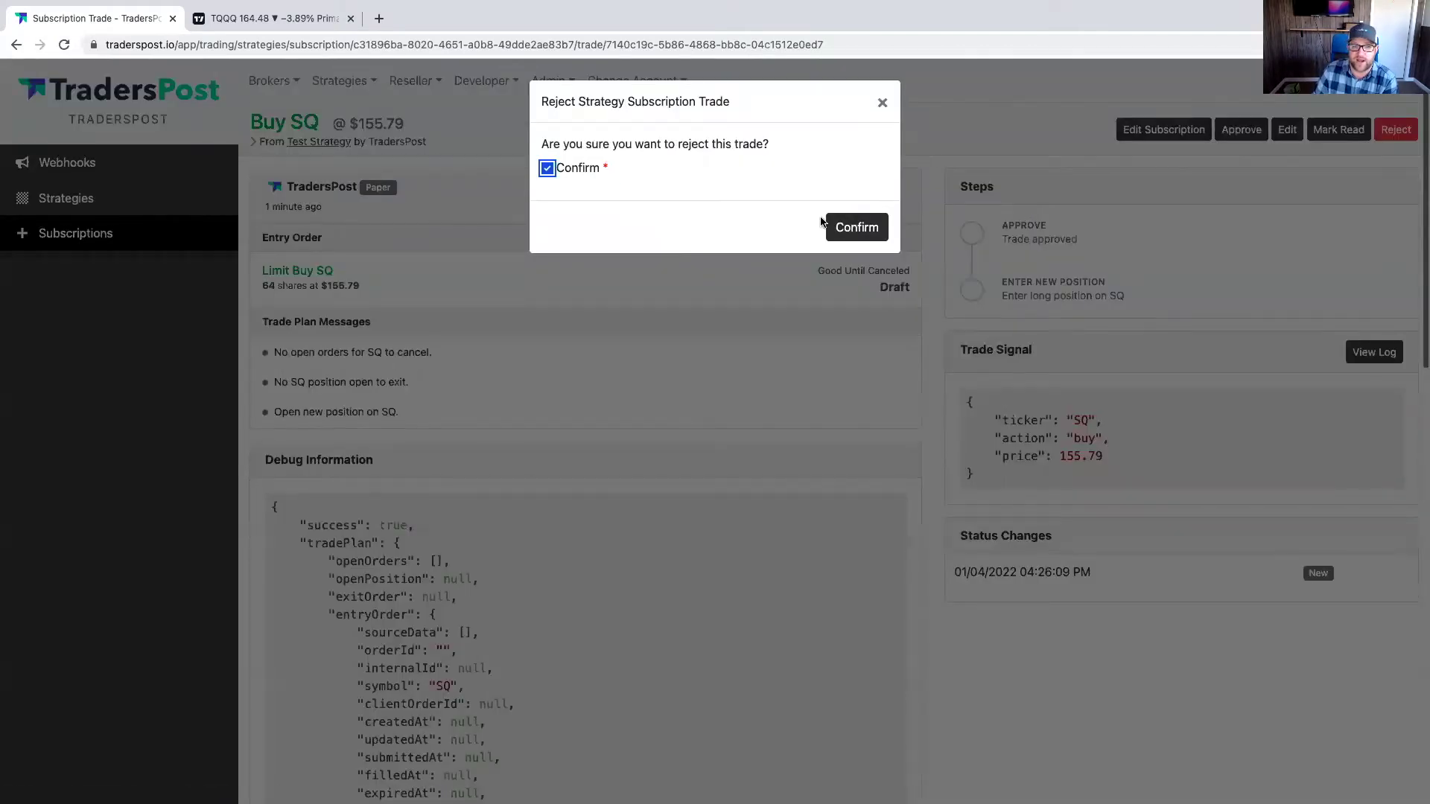
pyautogui.click(856, 227)
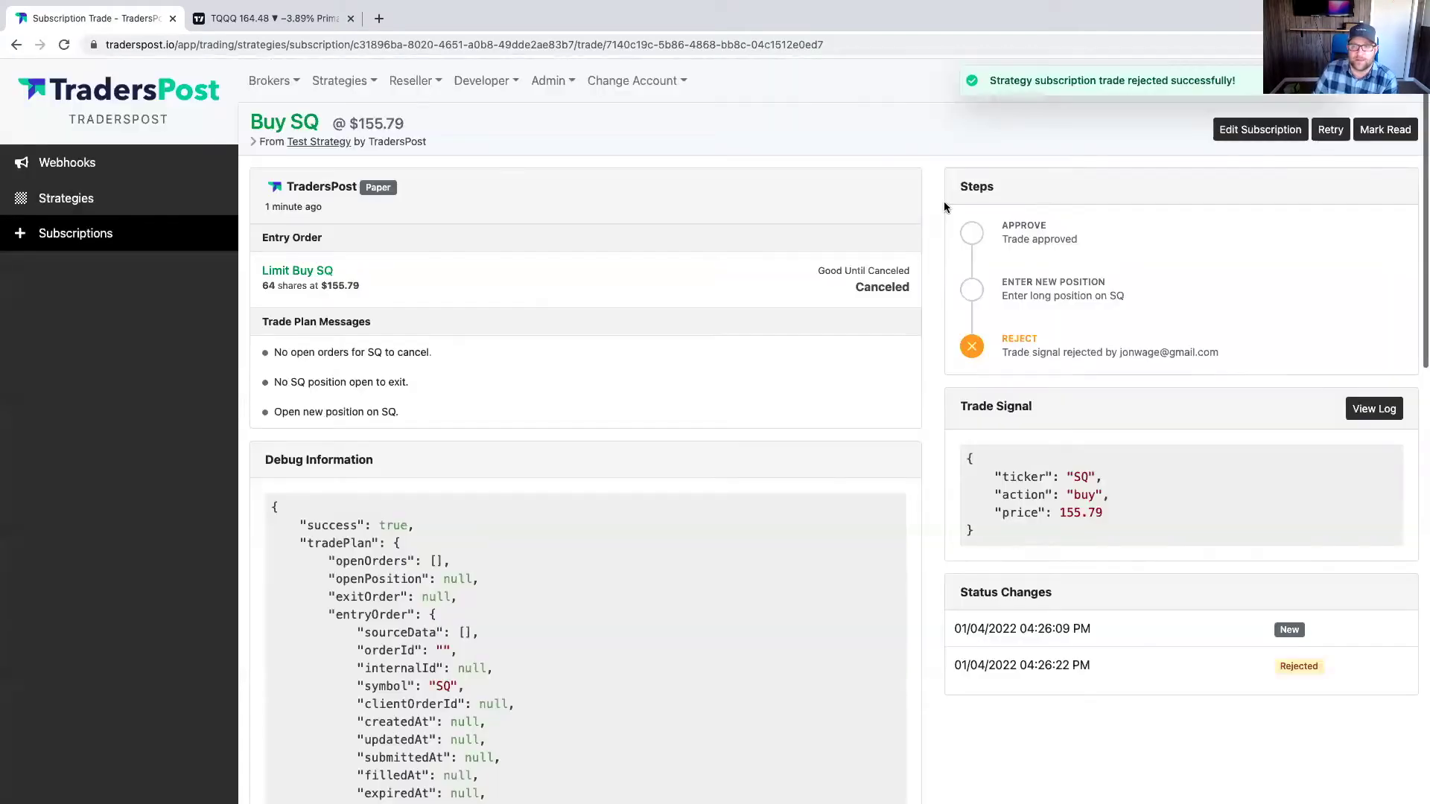
# Turn off Auto submit in the Test Strategy subscription and save the subscription
pyautogui.click(1263, 130)
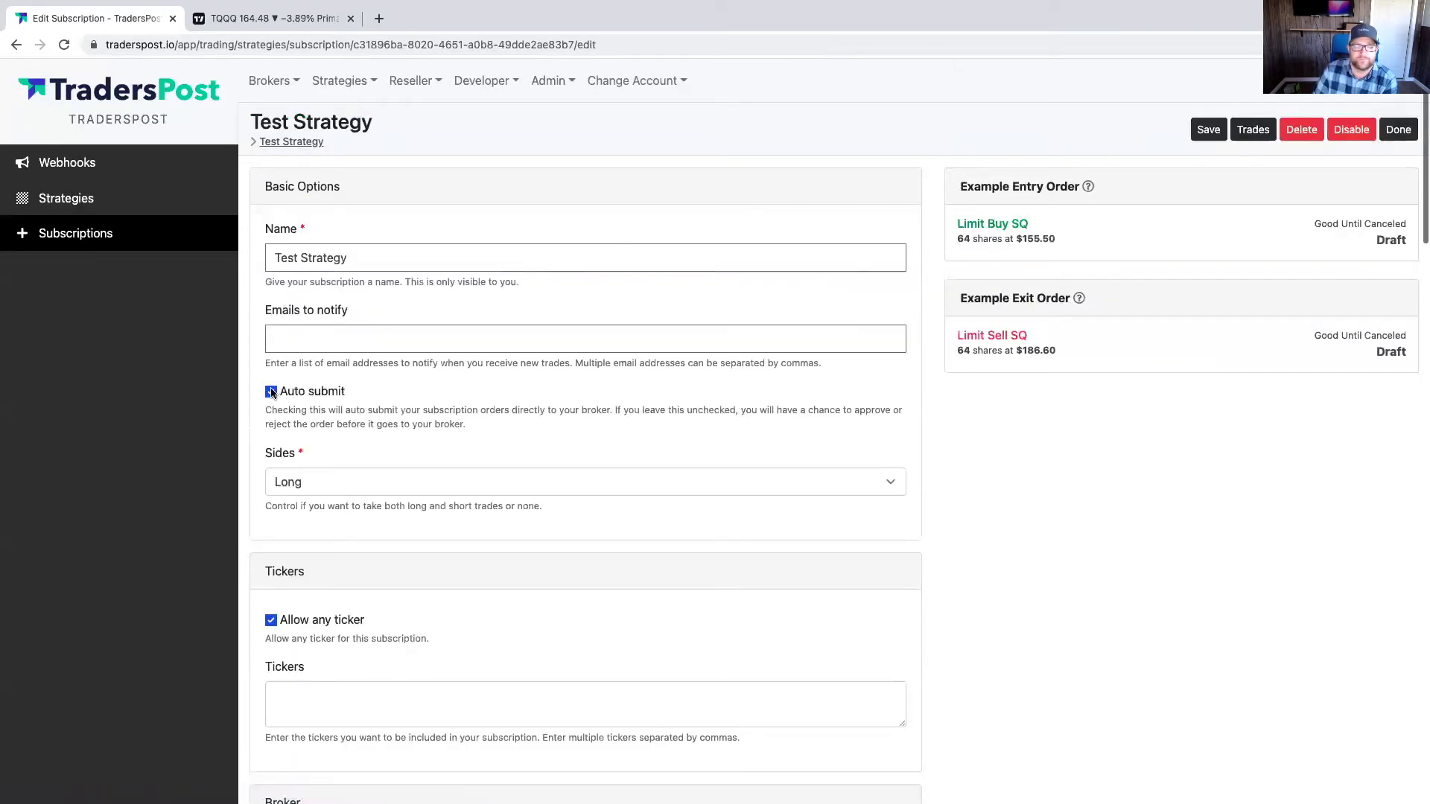
pyautogui.click(272, 392)
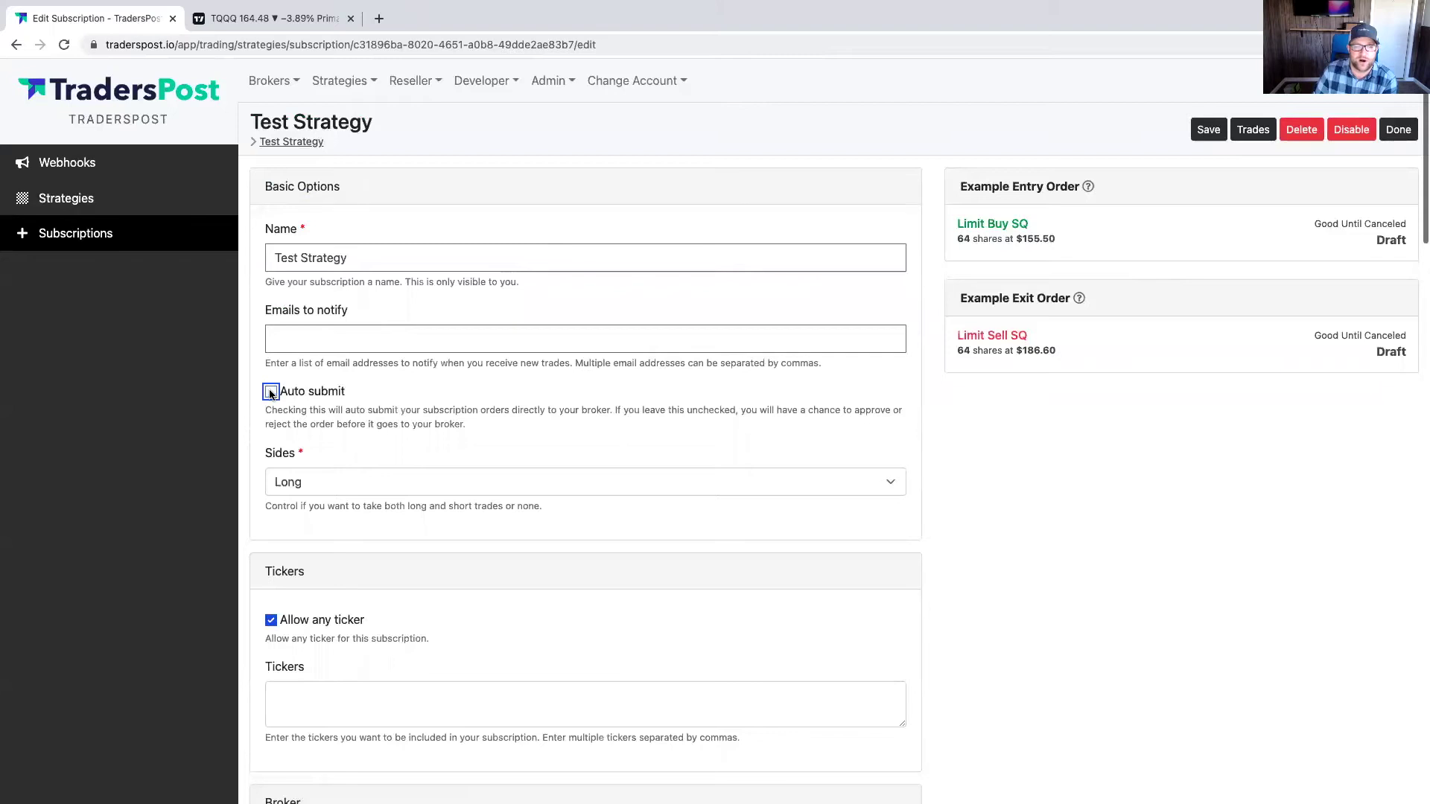
pyautogui.click(1204, 131)
# Send a live SQ buy request at $155.50 through Test Webhook with the Test option turned off
pyautogui.click(339, 80)
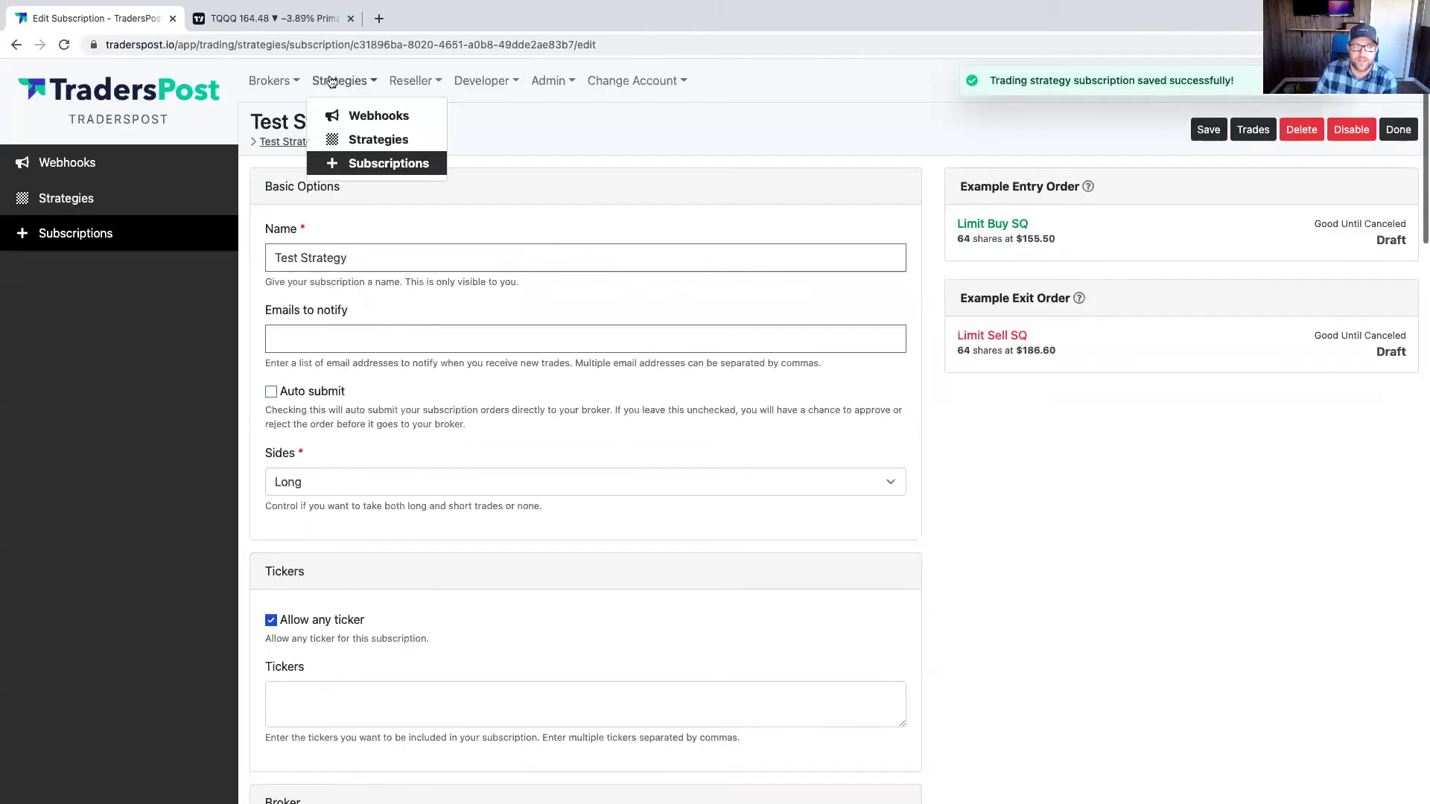
pyautogui.click(344, 115)
pyautogui.click(858, 192)
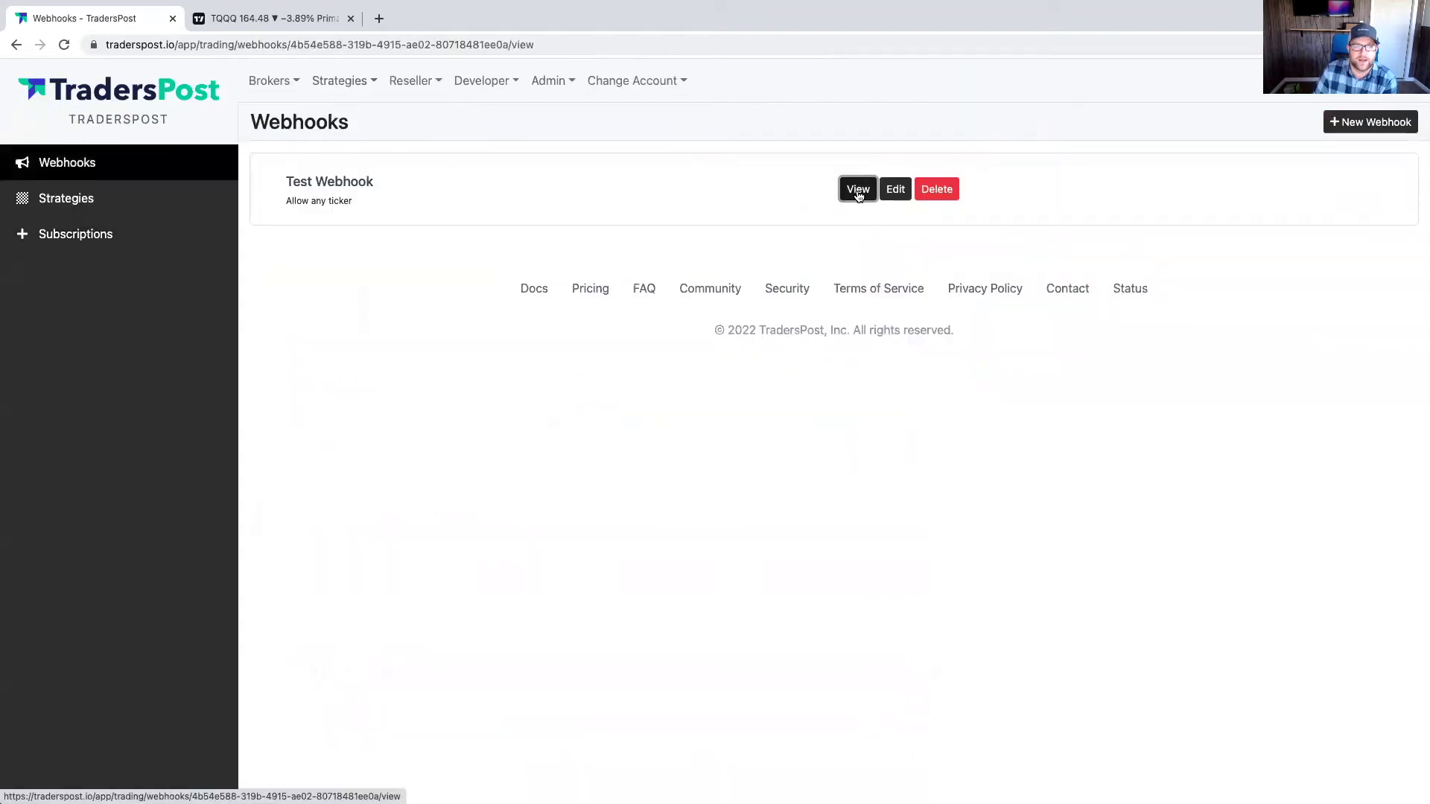
pyautogui.click(1291, 131)
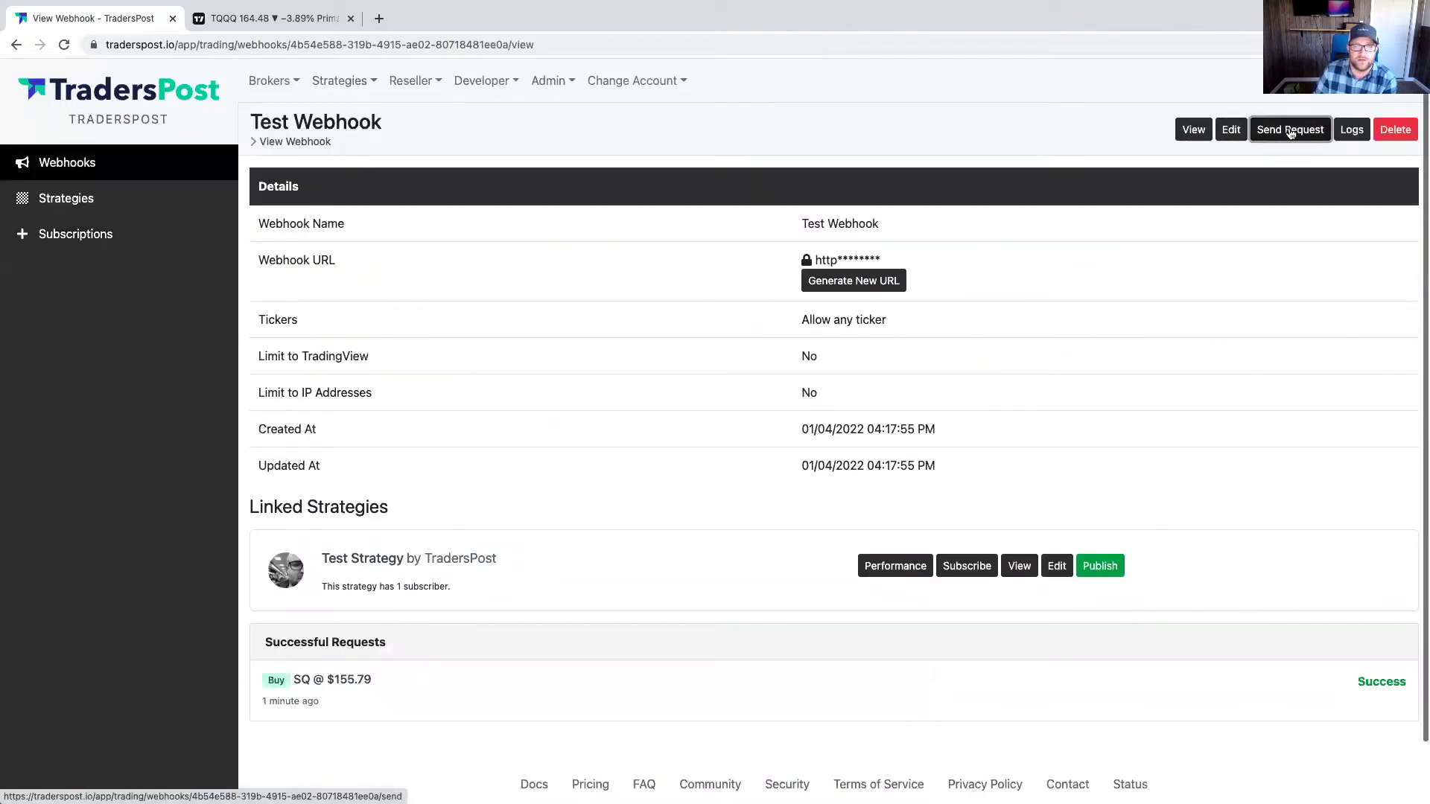
pyautogui.click(289, 532)
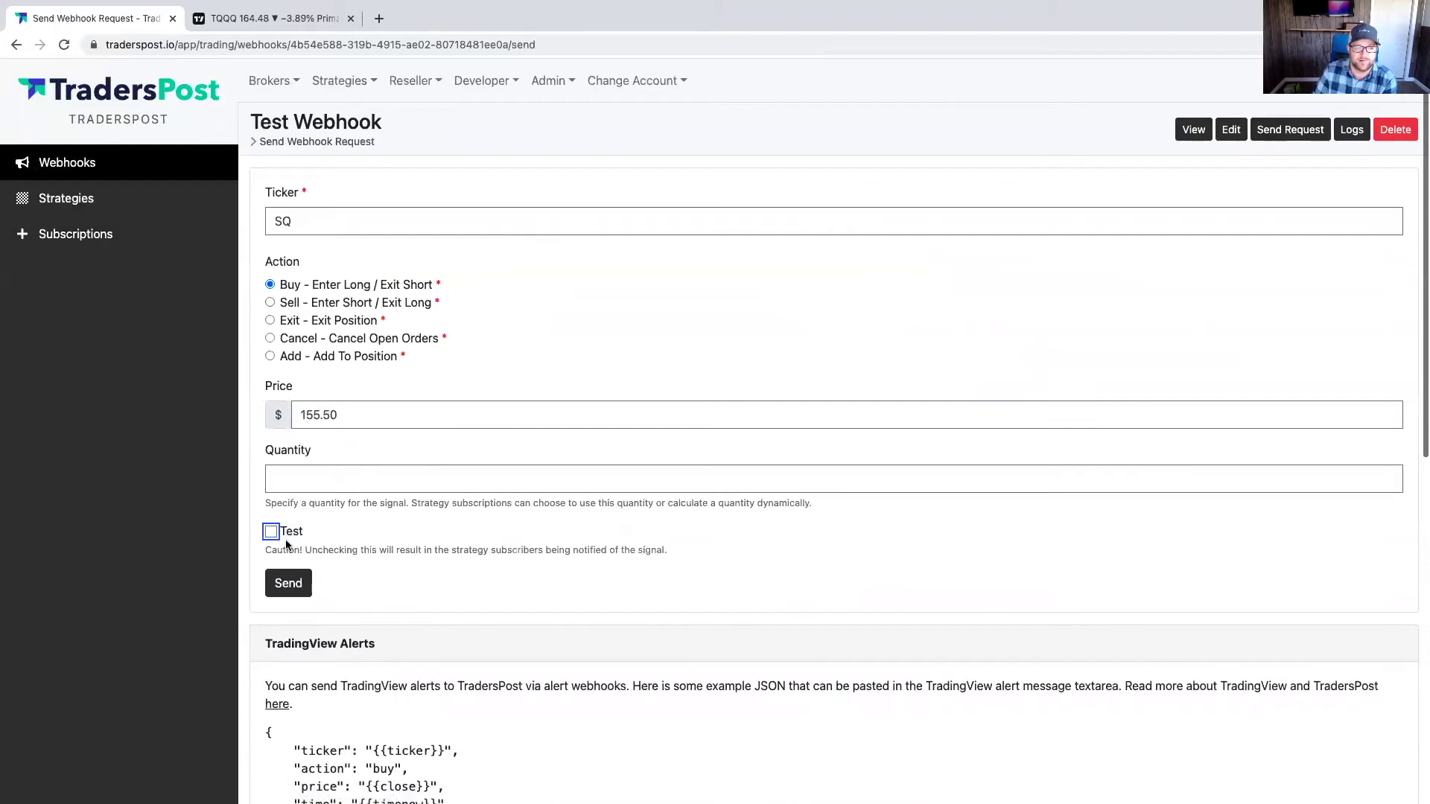
pyautogui.click(288, 584)
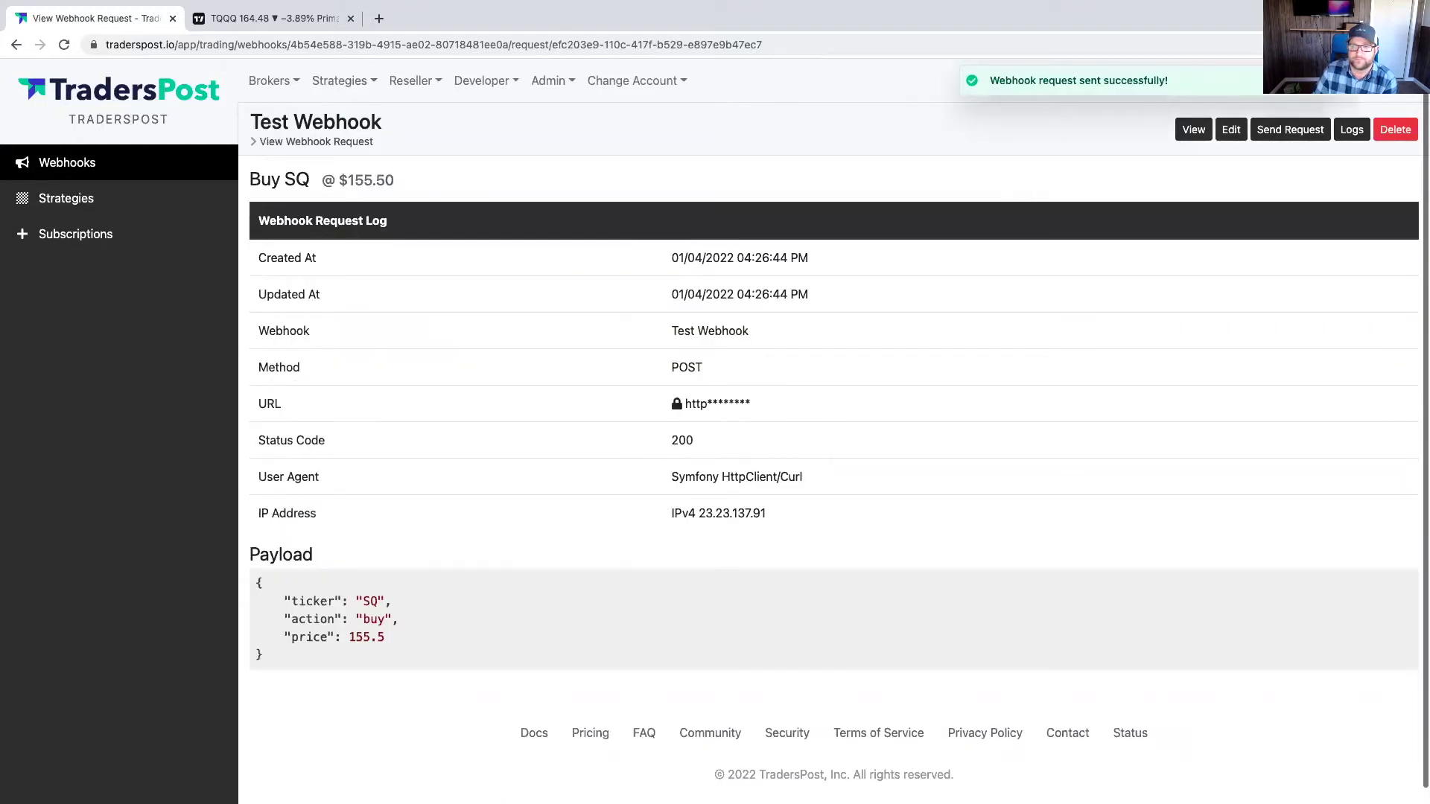
# Review the new SQ buy trade from its notification and from the pending trades of the TradersPost paper broker
pyautogui.click(1312, 80)
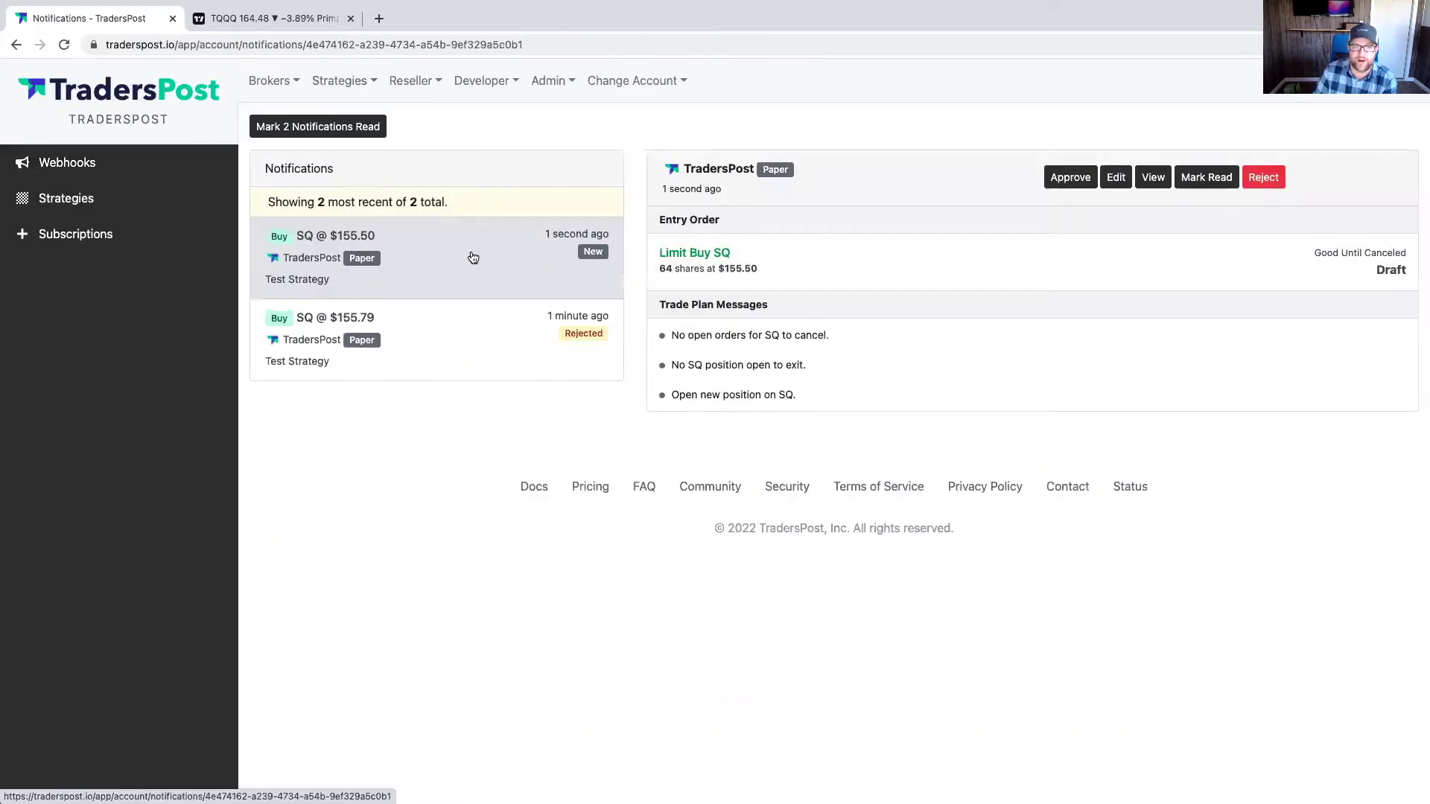
pyautogui.click(1153, 177)
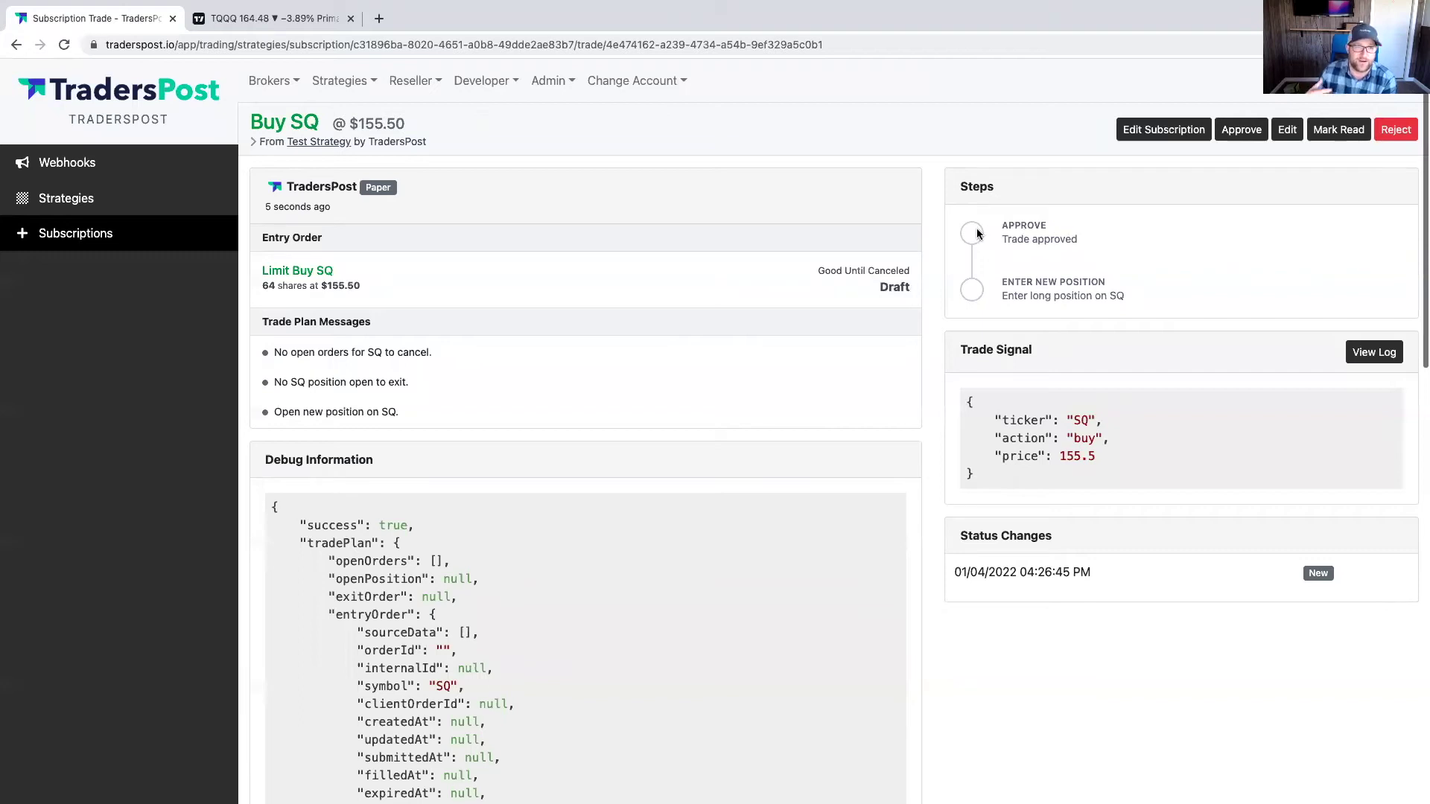
pyautogui.click(269, 80)
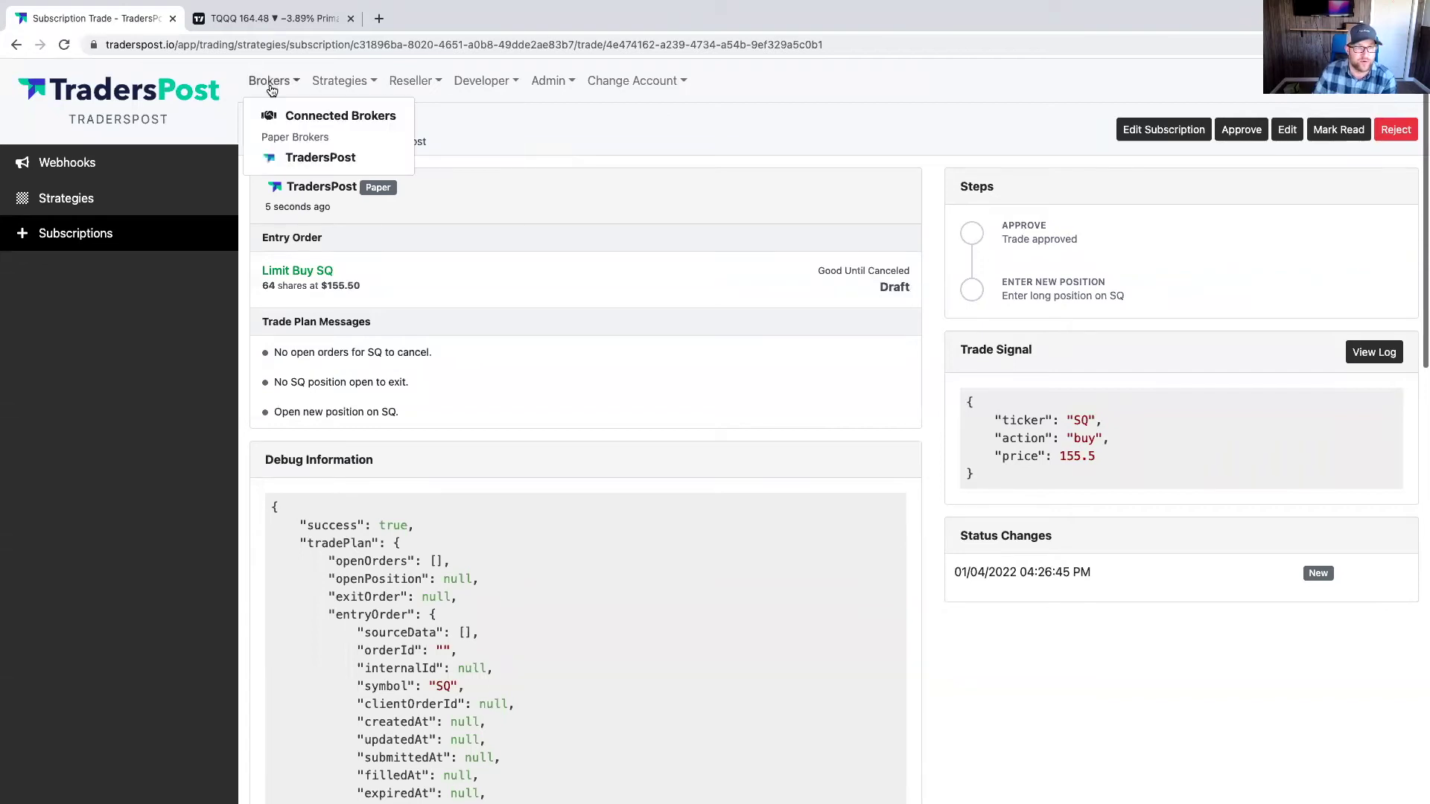
pyautogui.click(286, 160)
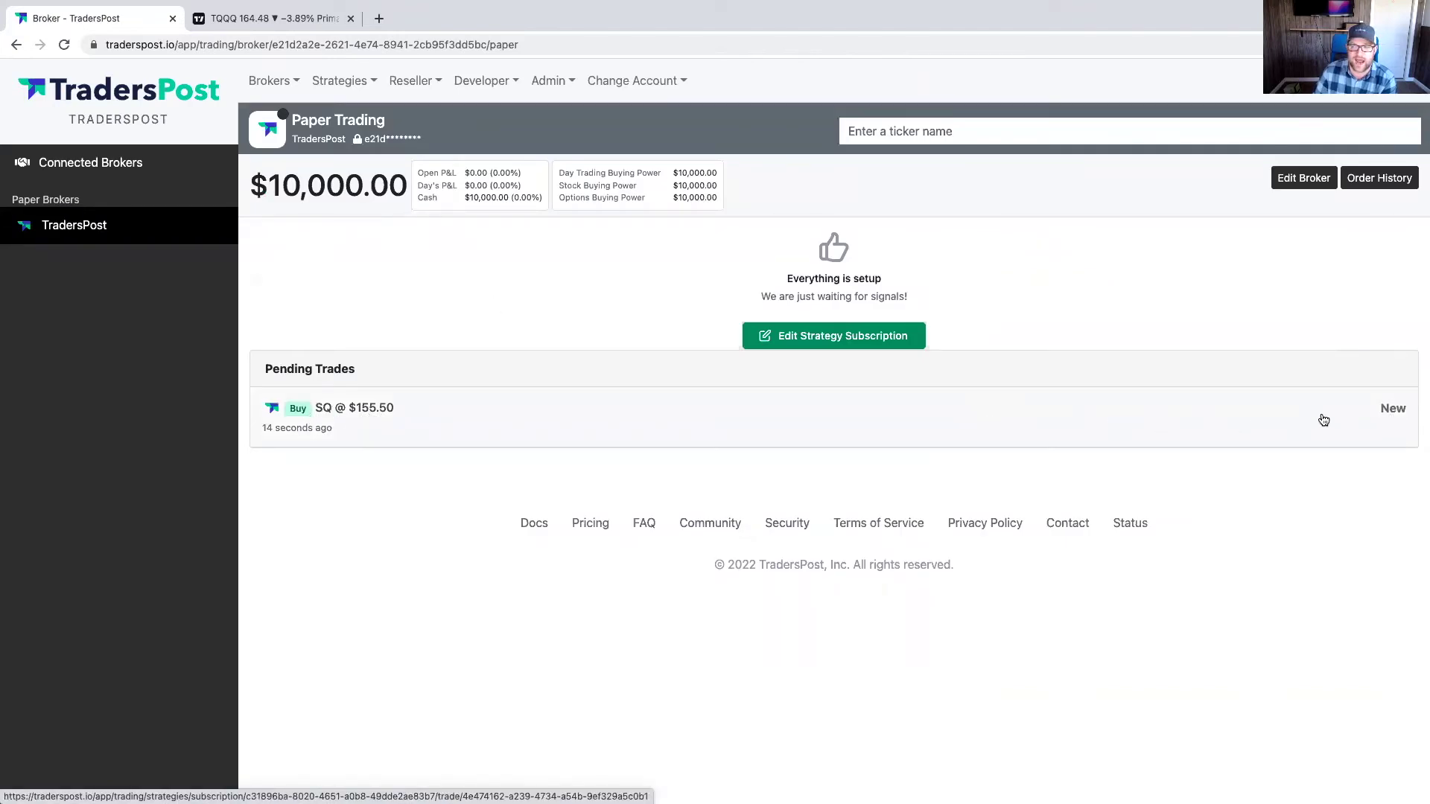
pyautogui.click(1235, 419)
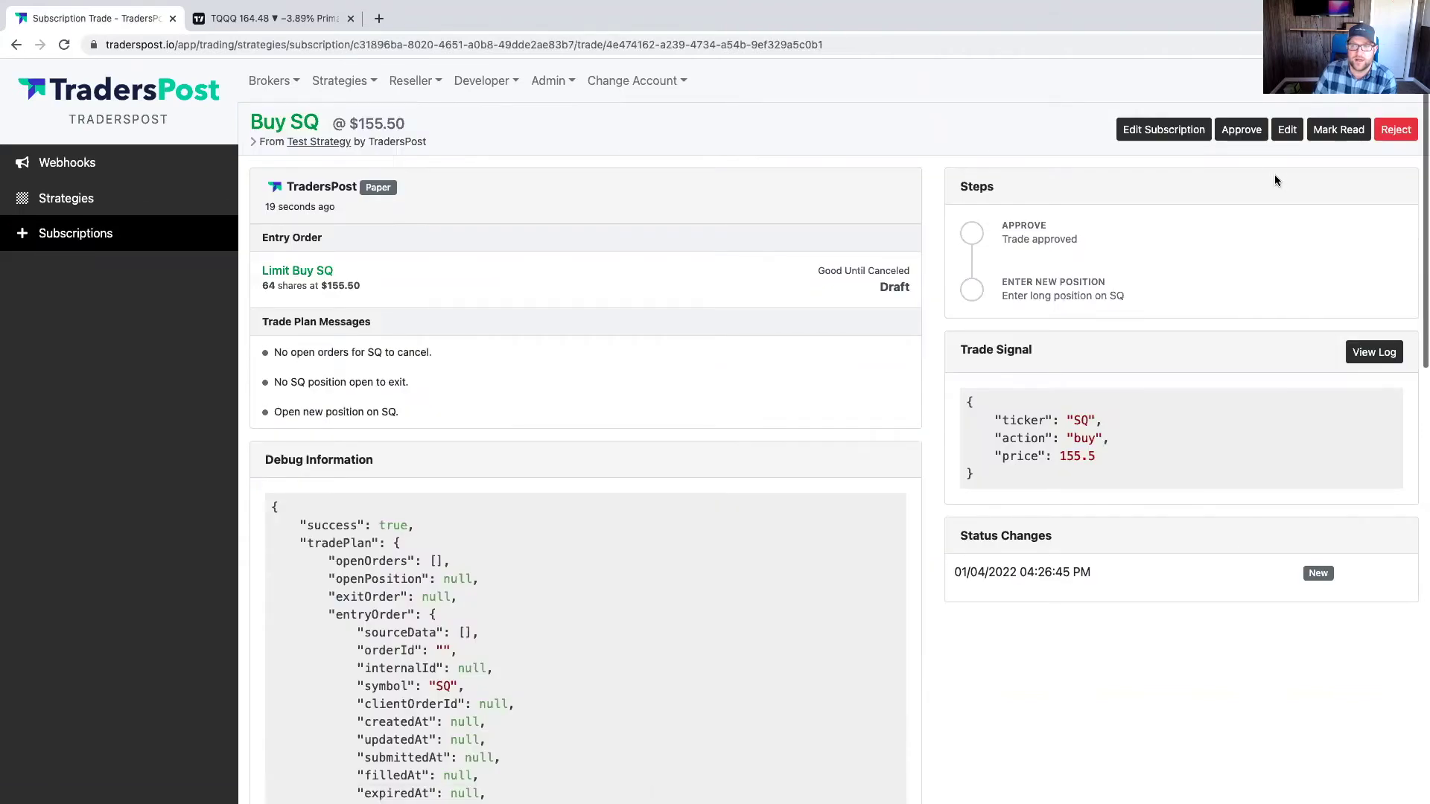
# Approve the SQ buy trade for submission to the broker, reload the trade page and check the queued step
pyautogui.click(1251, 130)
pyautogui.click(570, 189)
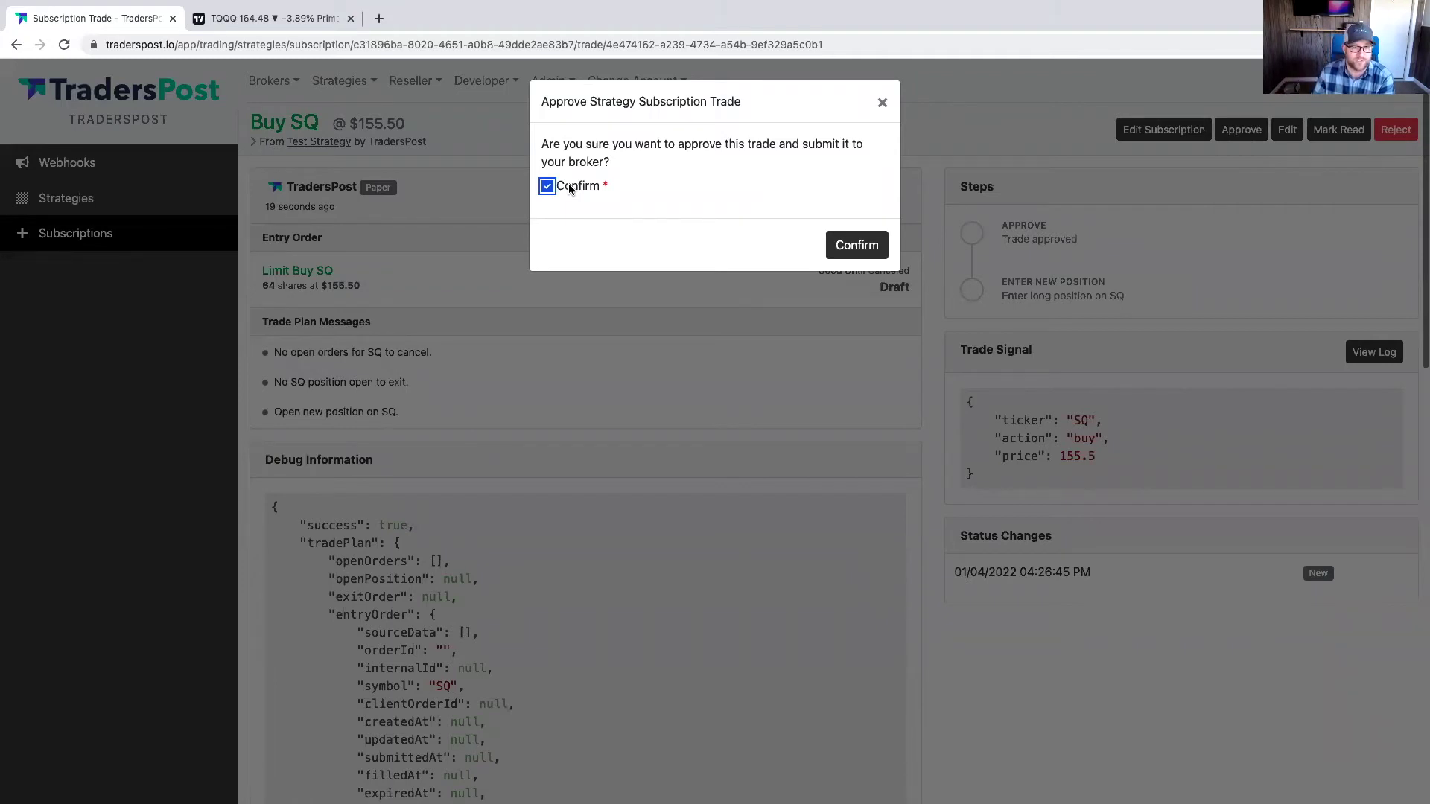
pyautogui.click(865, 246)
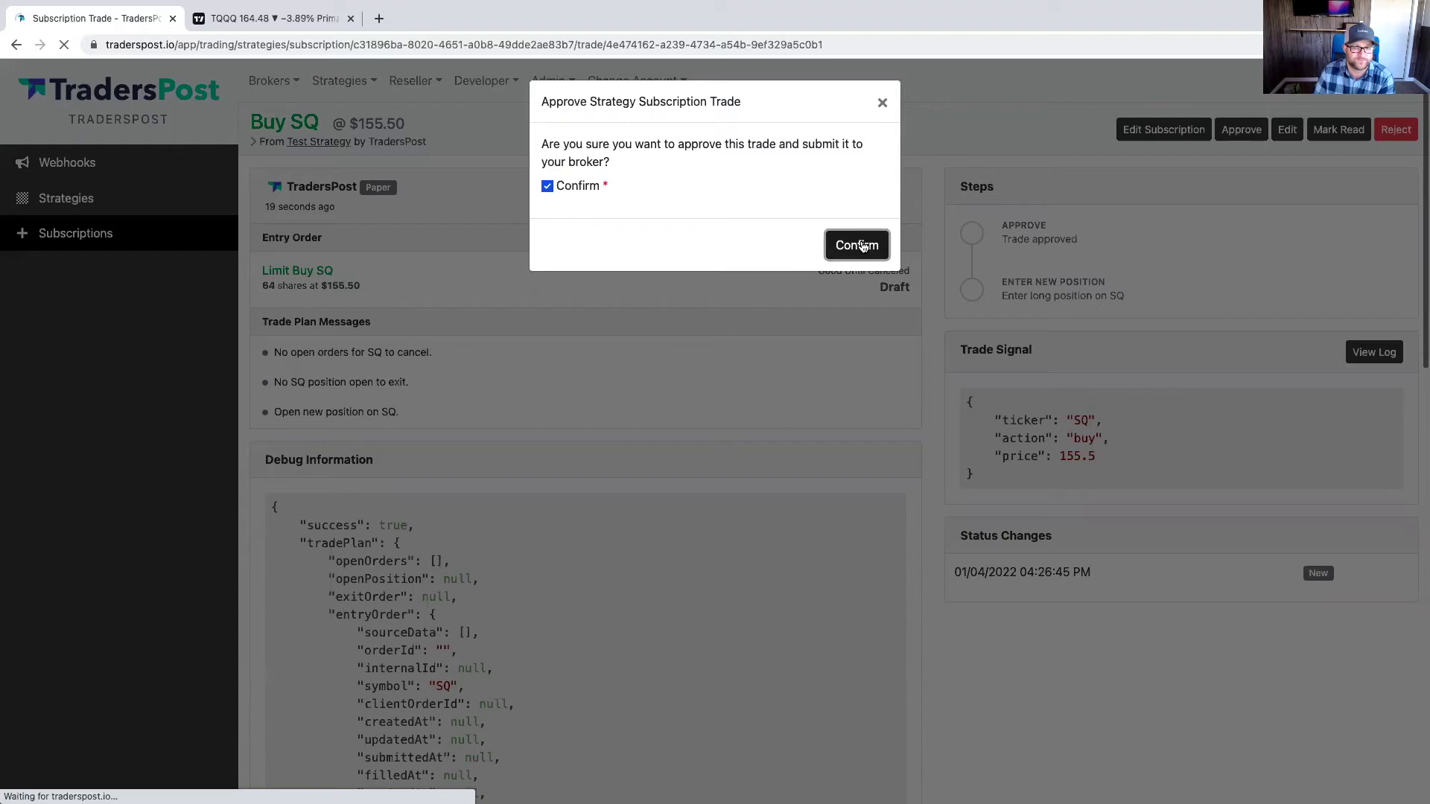
pyautogui.click(64, 45)
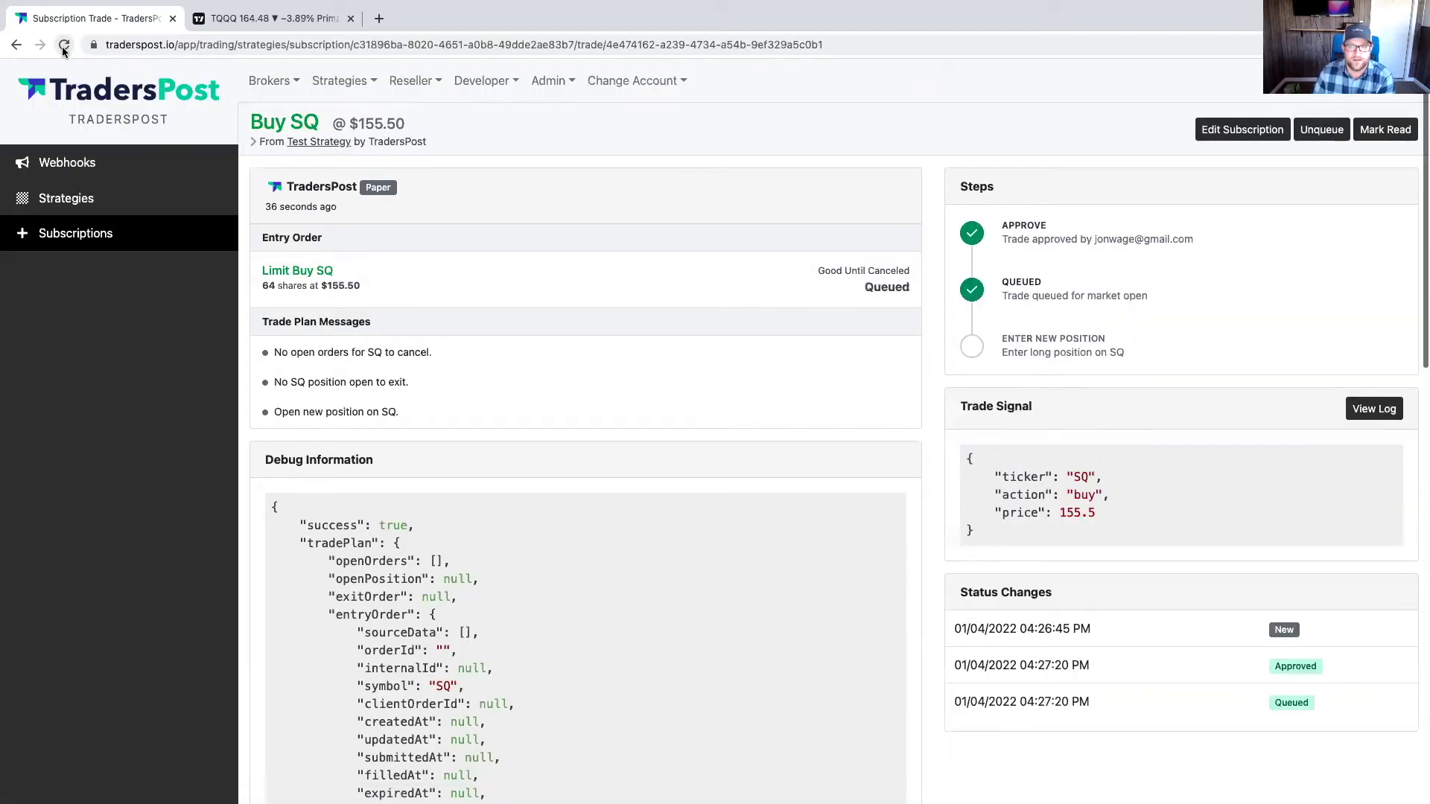
pyautogui.moveTo(1147, 296); pyautogui.dragTo(999, 283)
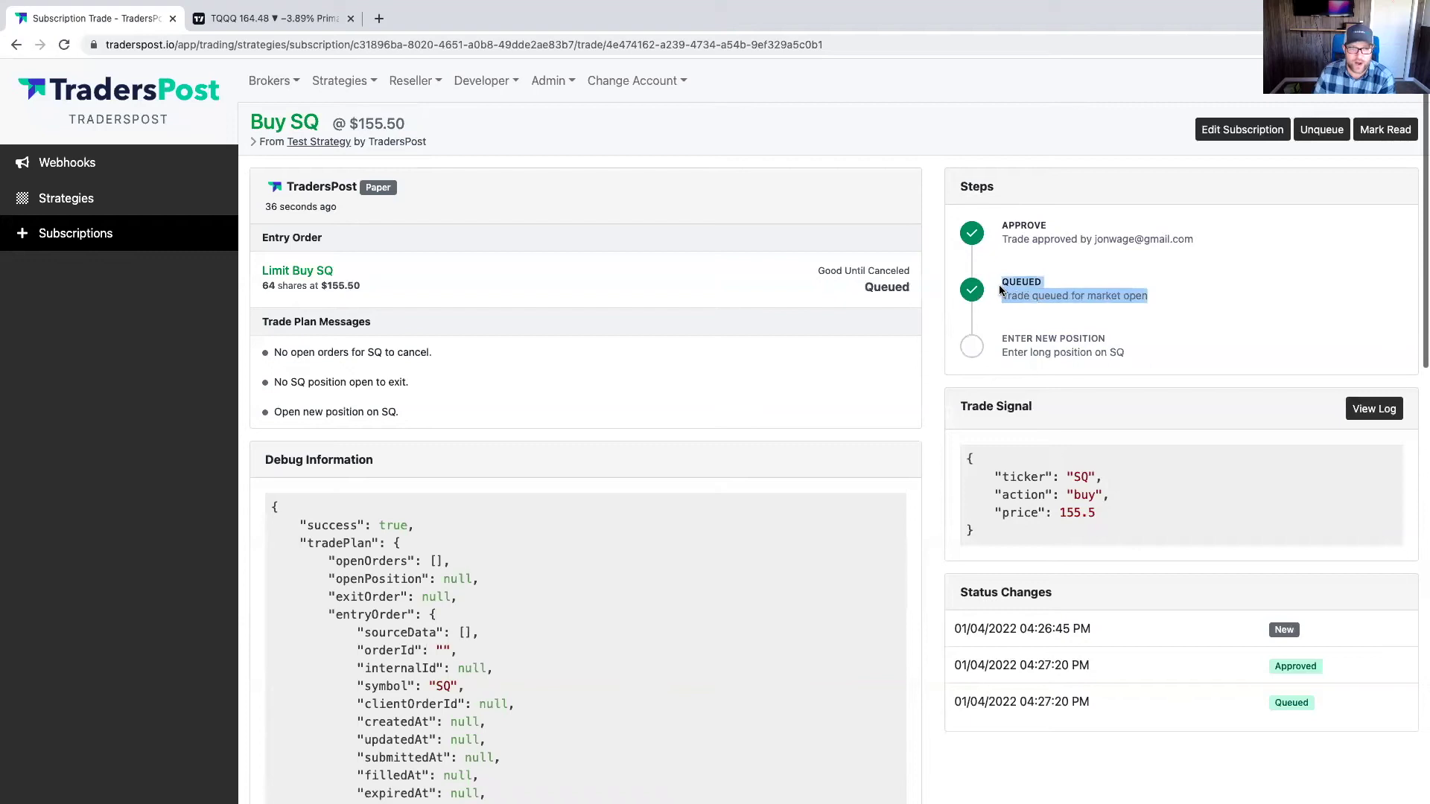
# Unqueue the SQ buy trade and reject it, confirming both actions
pyautogui.click(1317, 136)
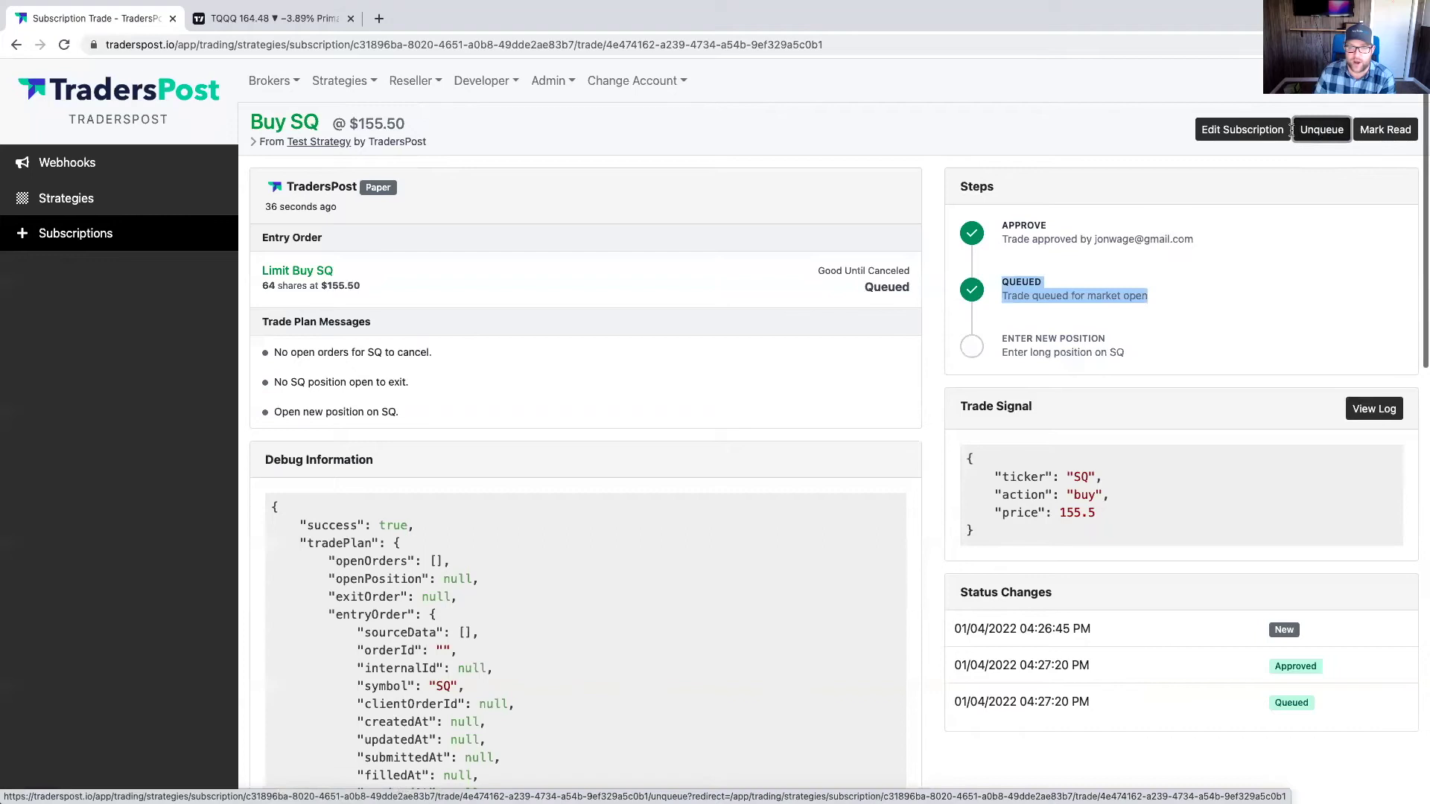
pyautogui.click(548, 168)
pyautogui.click(856, 227)
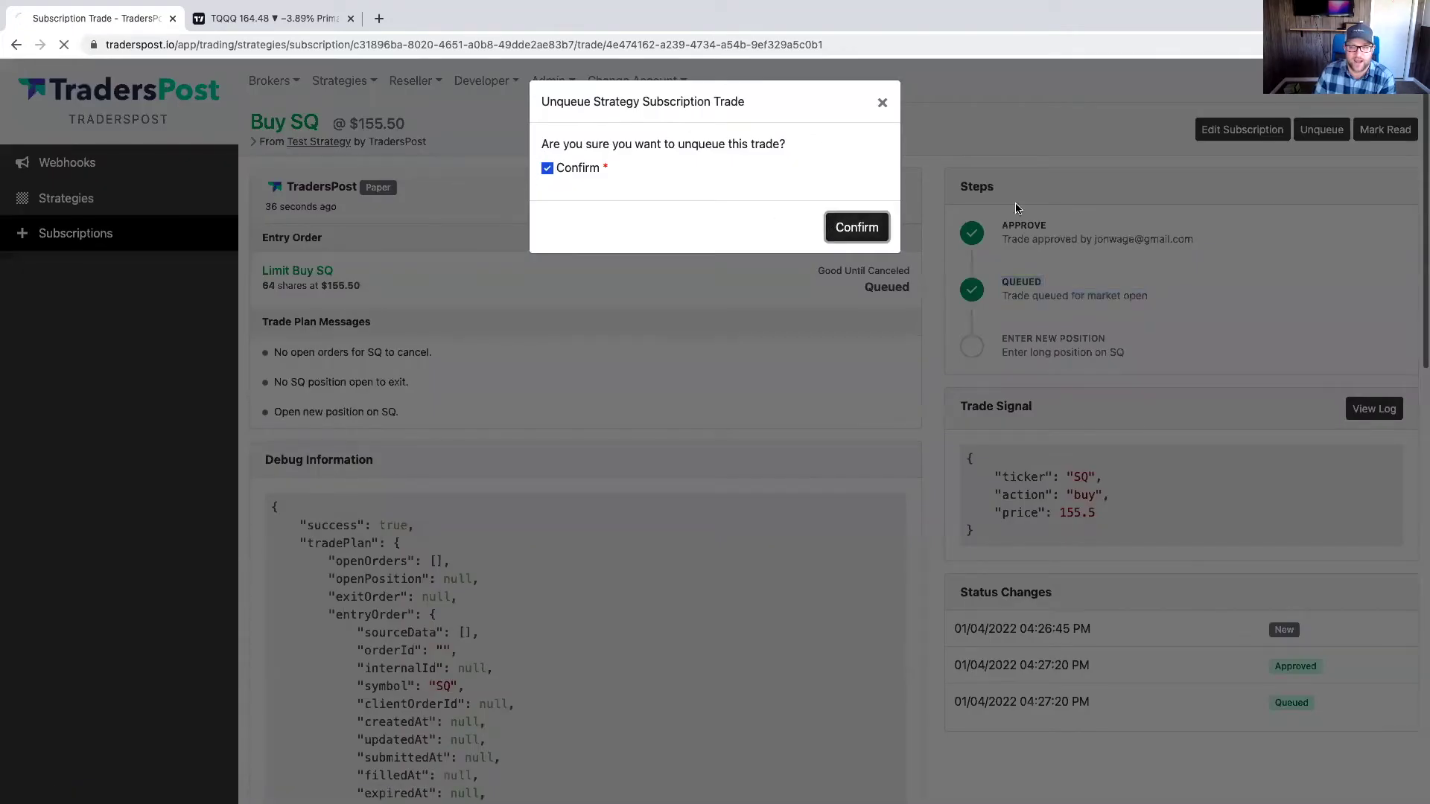
pyautogui.click(1394, 130)
pyautogui.click(548, 168)
pyautogui.click(828, 237)
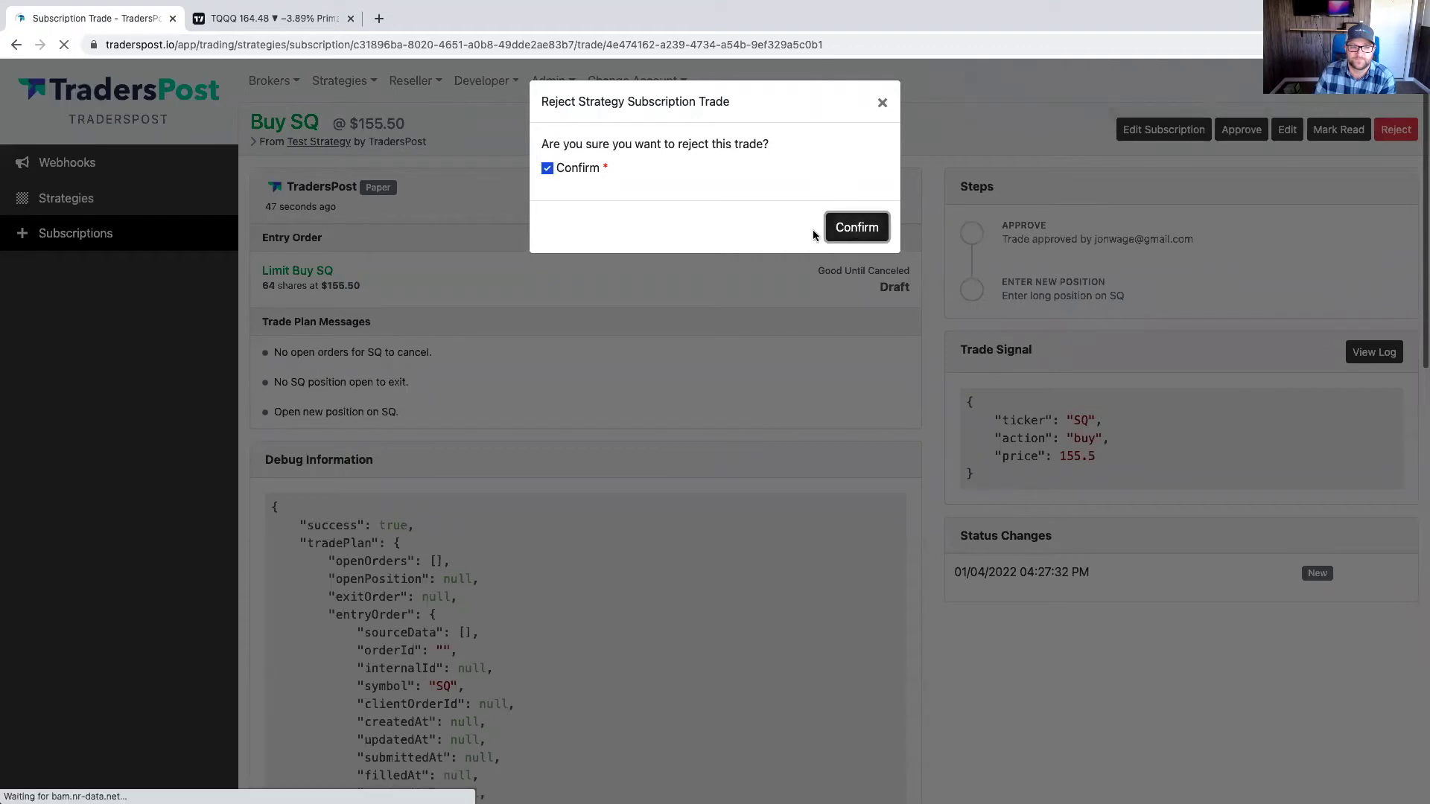
# Find SQ in the TradersPost paper account and place a market buy order for 10 shares, good for day
pyautogui.click(272, 81)
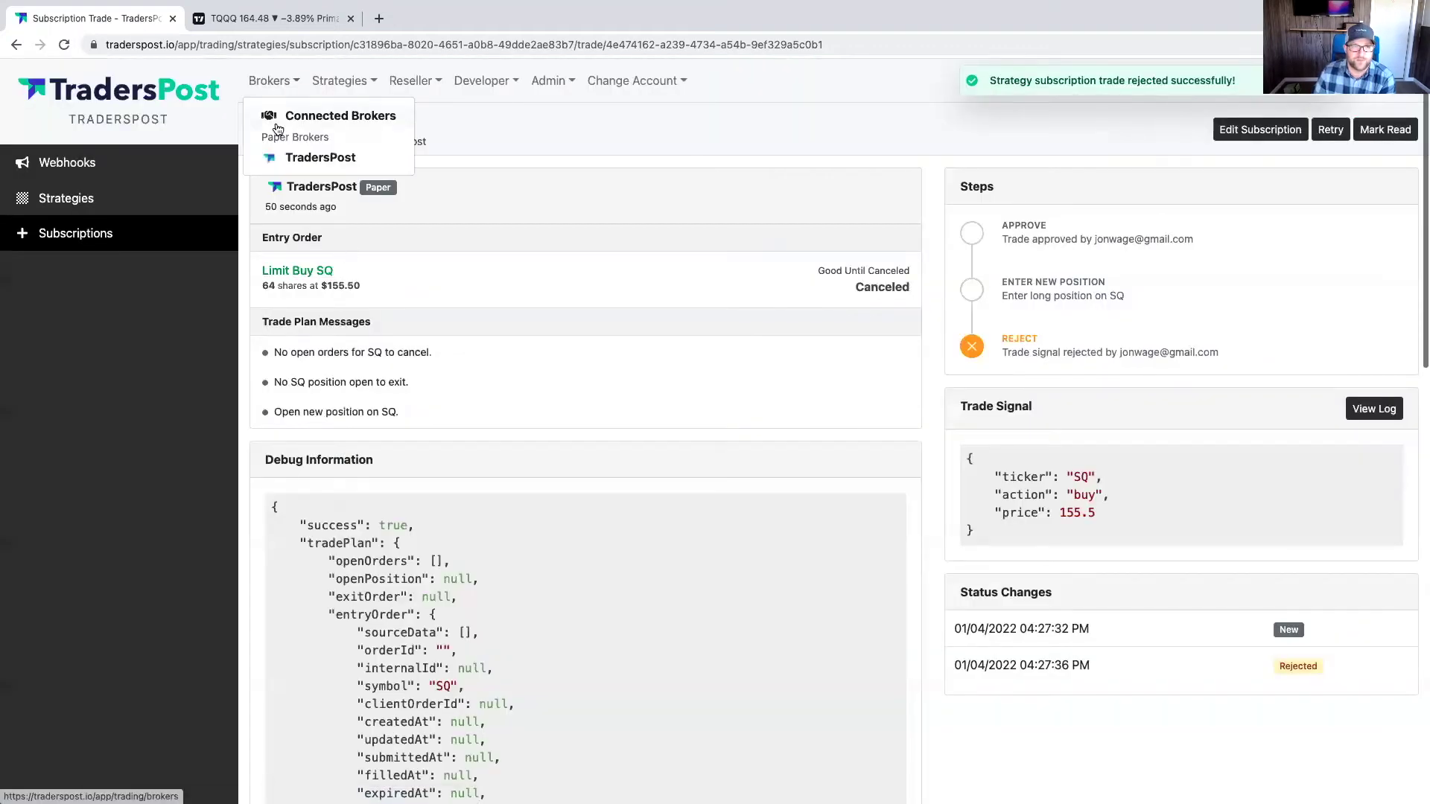
pyautogui.click(289, 158)
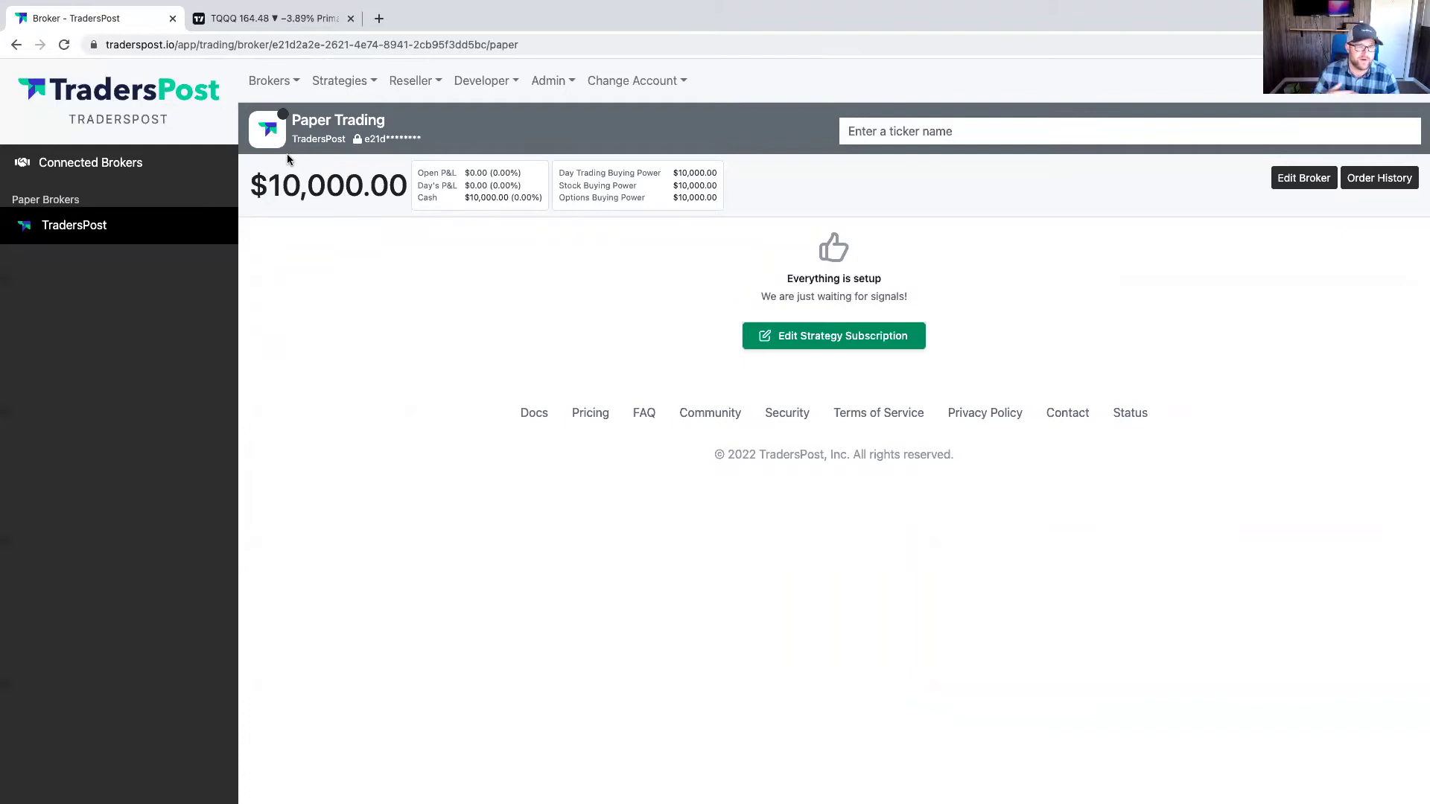
pyautogui.click(880, 131)
pyautogui.write('SQ')
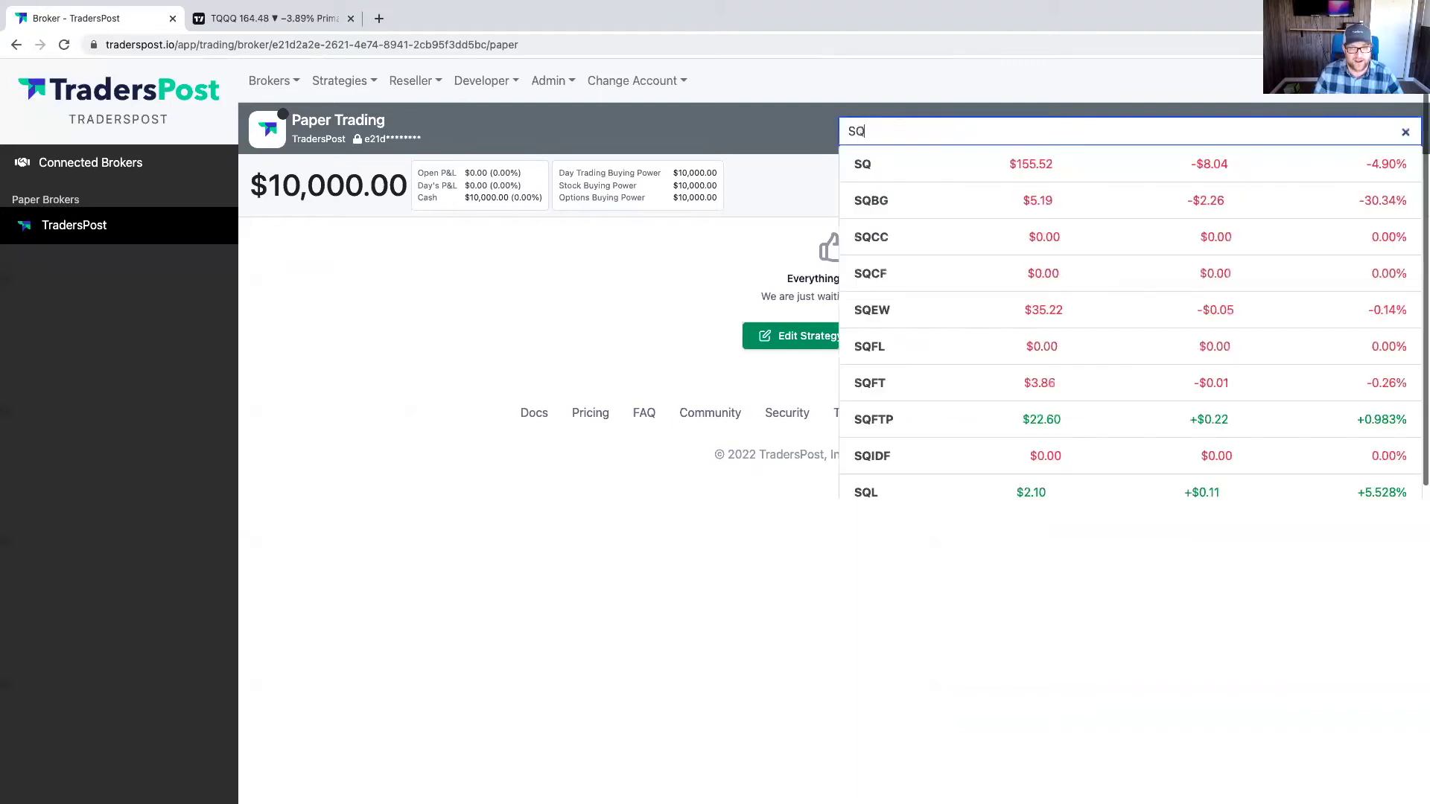
pyautogui.click(889, 165)
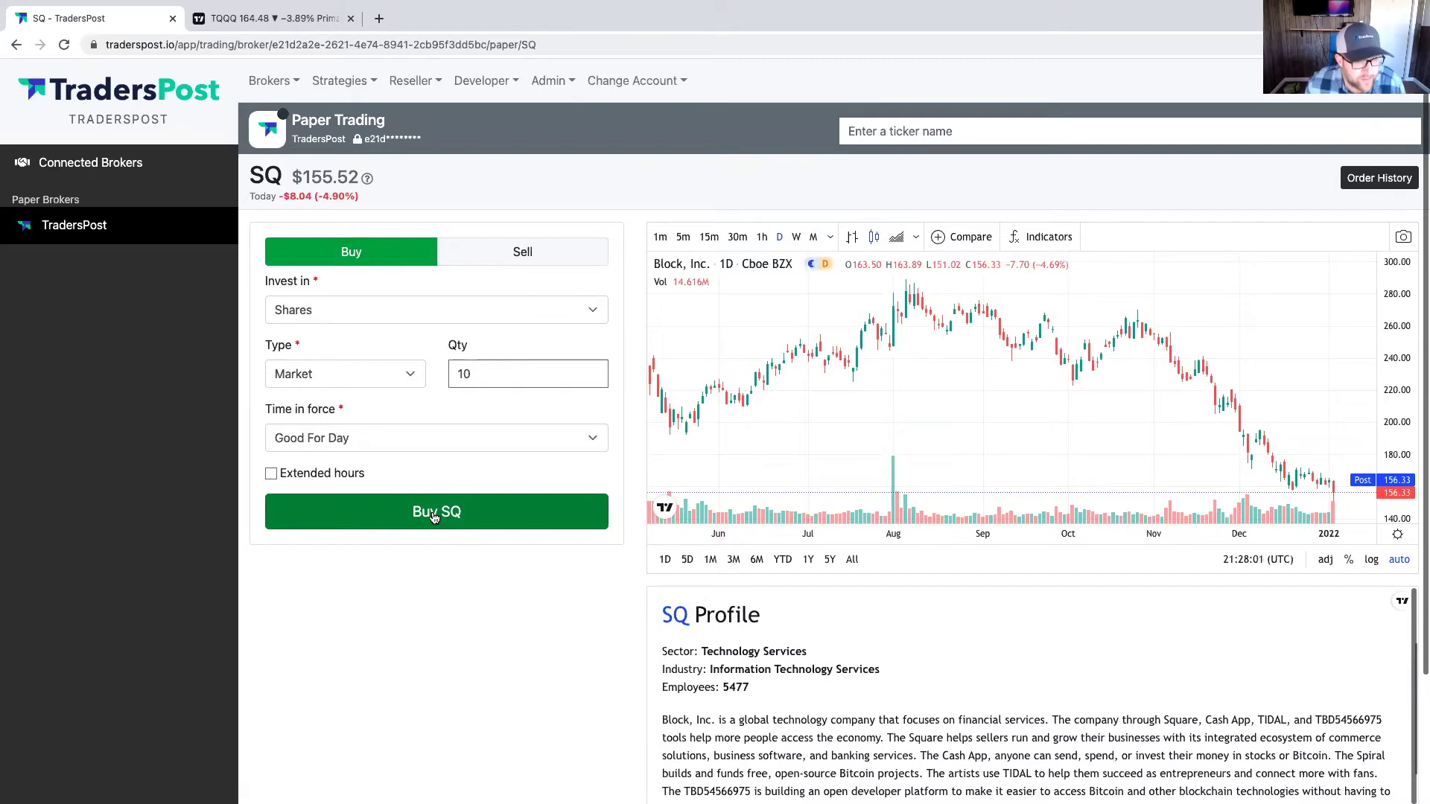
pyautogui.click(435, 517)
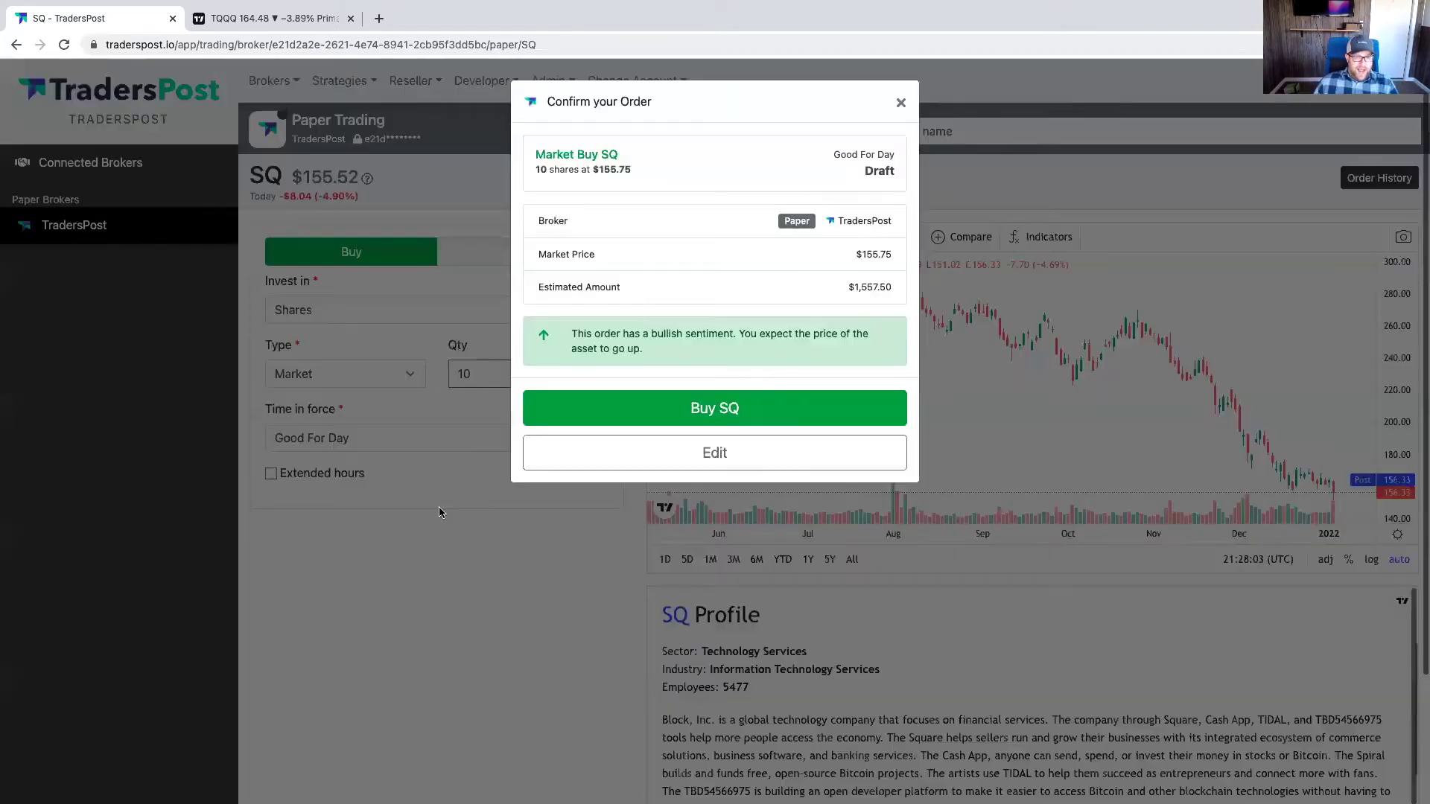
pyautogui.click(652, 415)
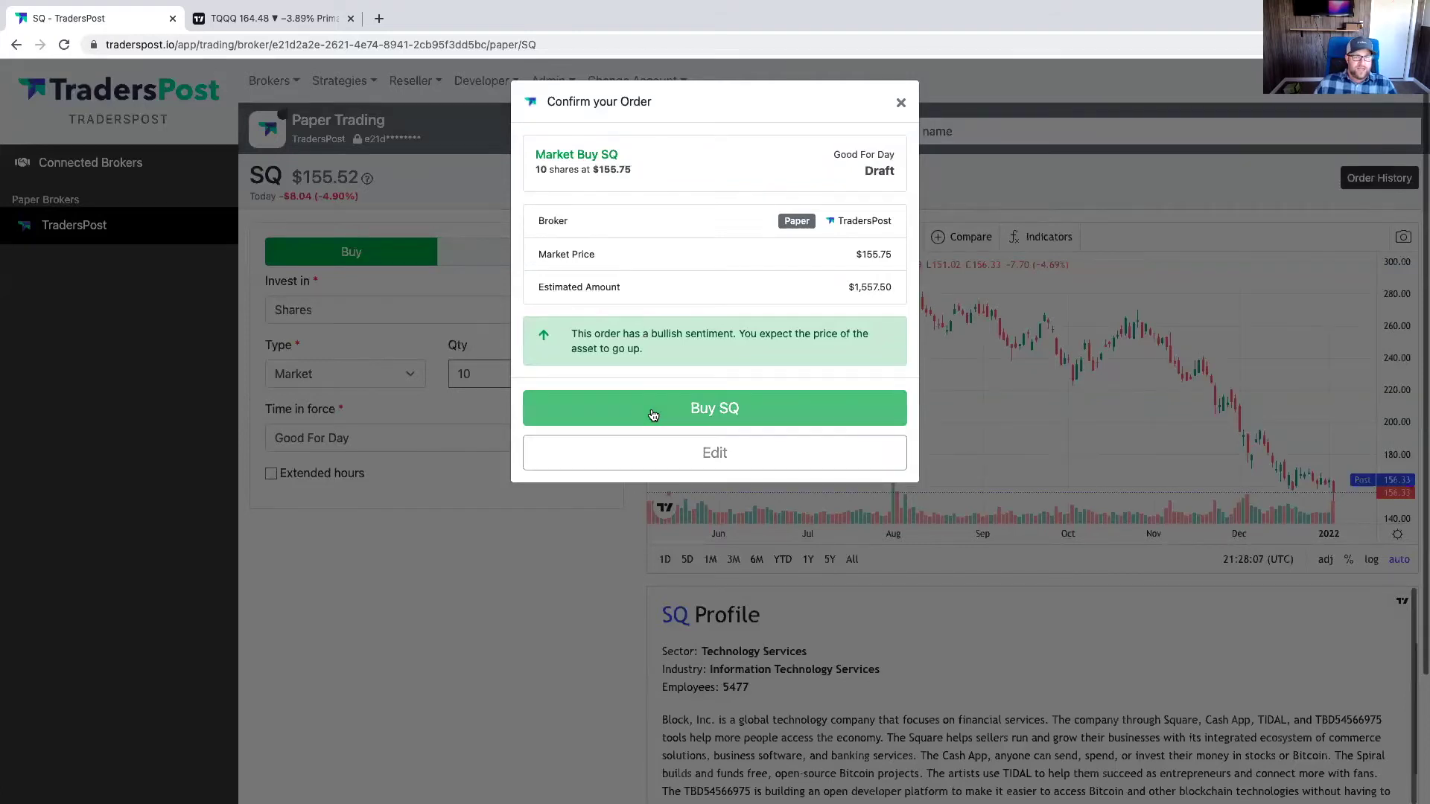
# Return to the paper account overview and close all open positions, confirming the market exit
pyautogui.click(91, 225)
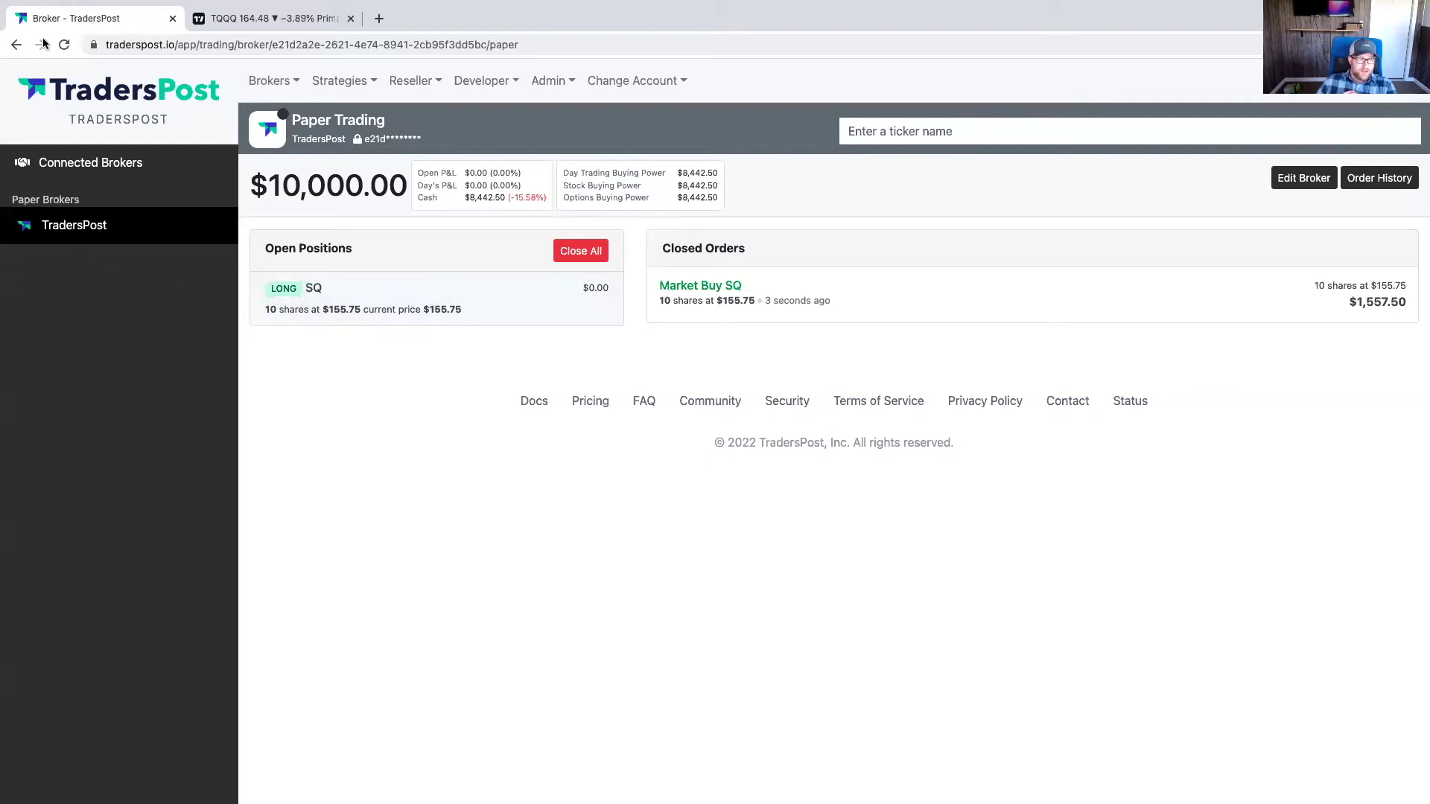
pyautogui.click(567, 253)
pyautogui.click(547, 186)
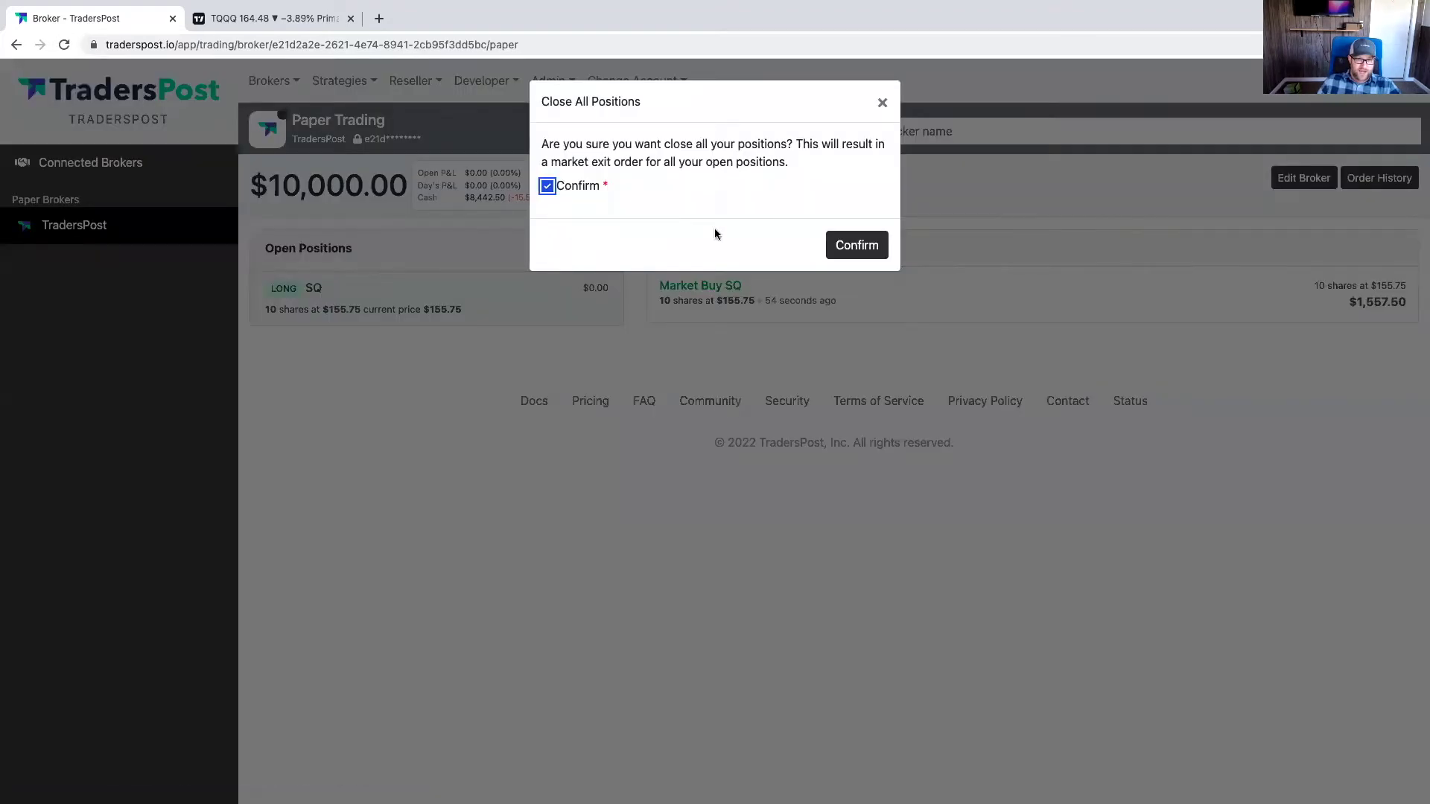
pyautogui.click(855, 244)
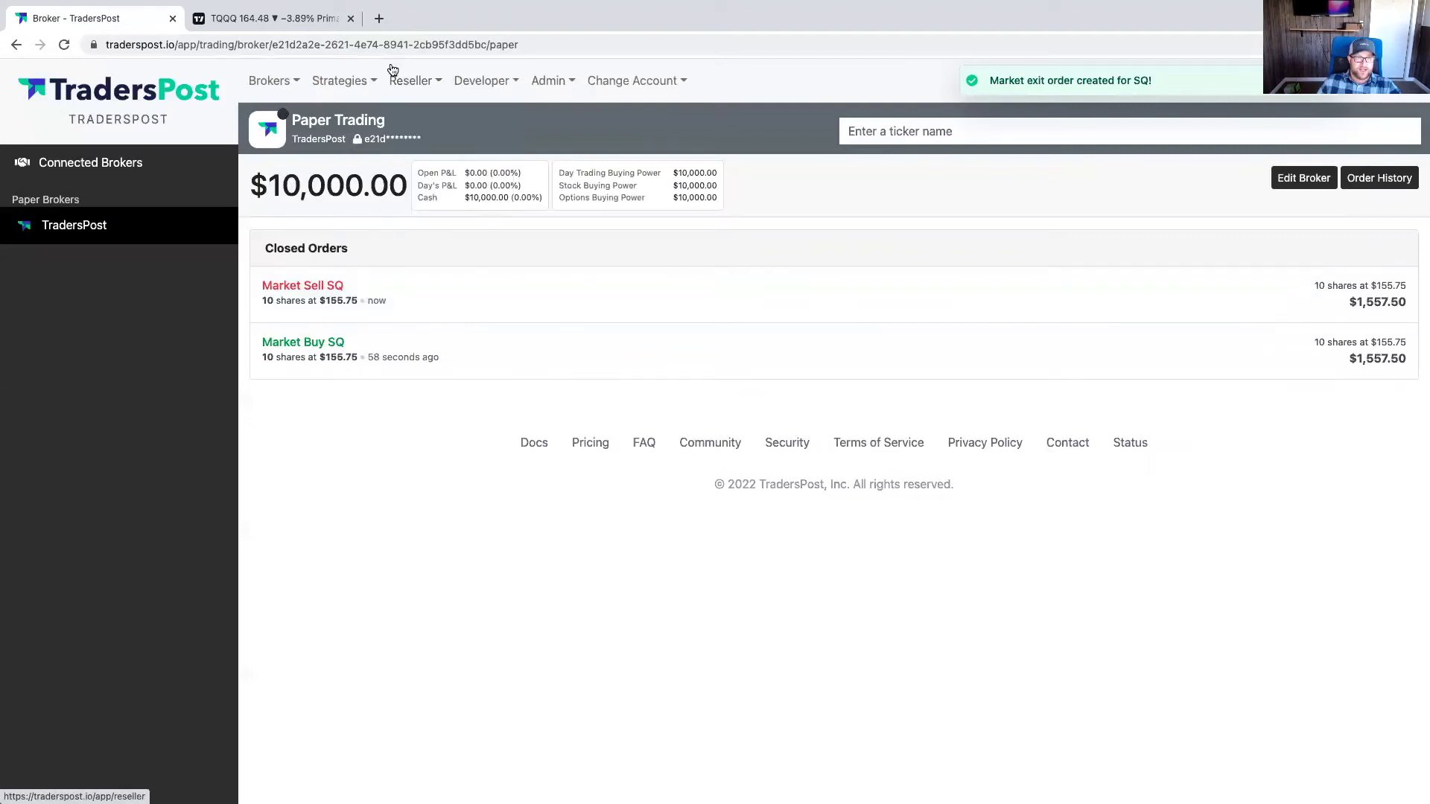
# Reveal and copy the full webhook URL of Test Webhook, and switch to the TQQQ chart in TradingView
pyautogui.click(276, 23)
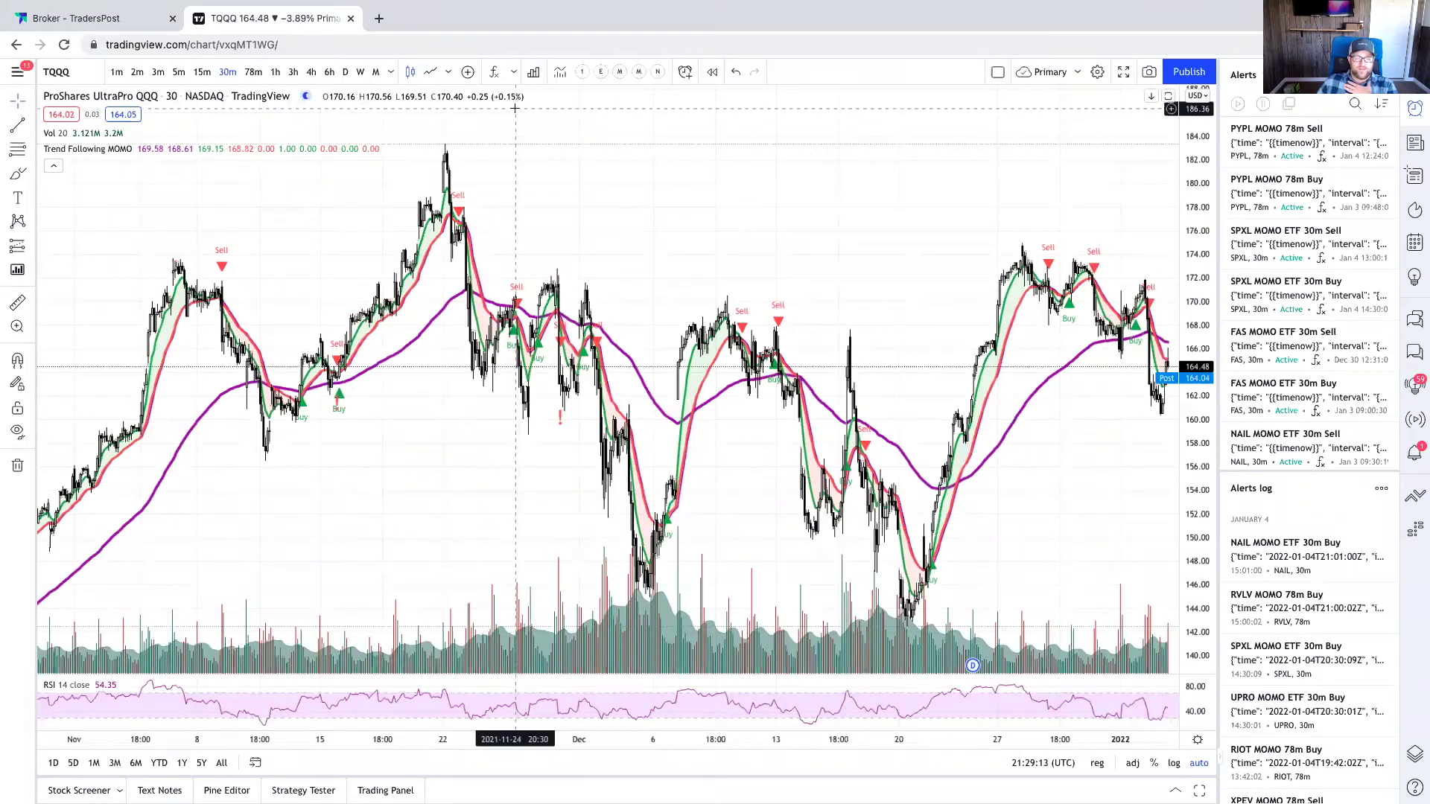
pyautogui.hscroll(5, 735, 212)
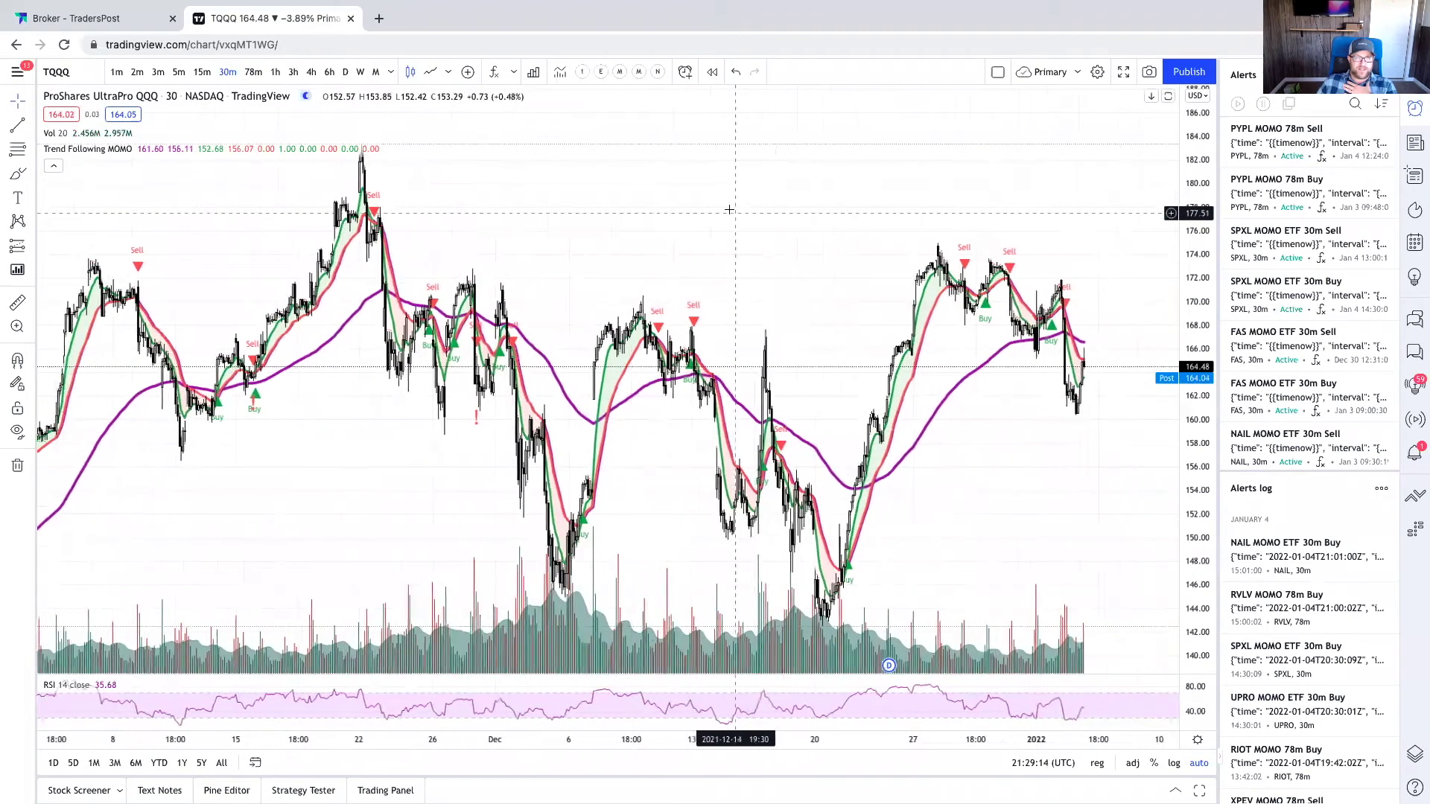
pyautogui.click(119, 22)
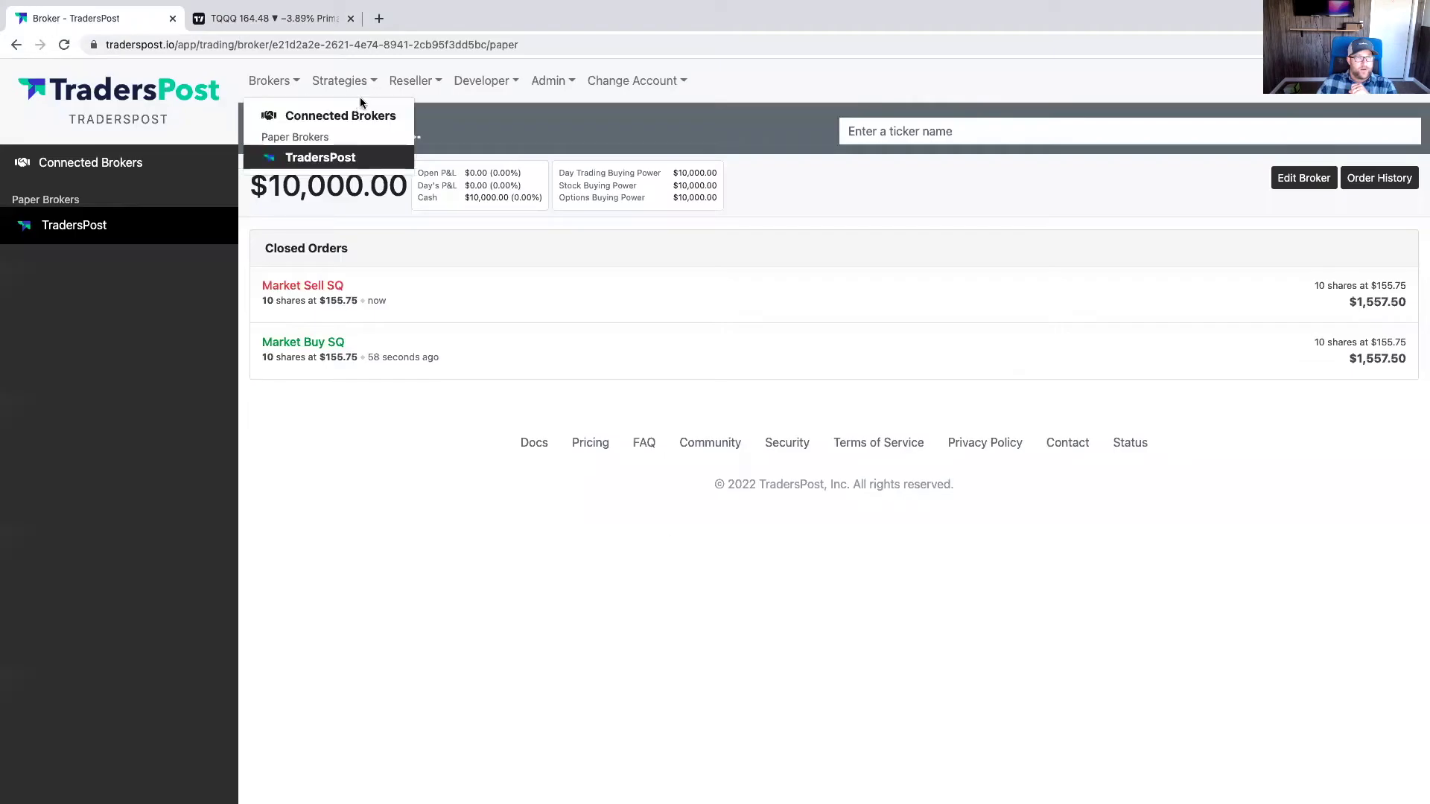
pyautogui.moveTo(343, 82)
pyautogui.click(351, 115)
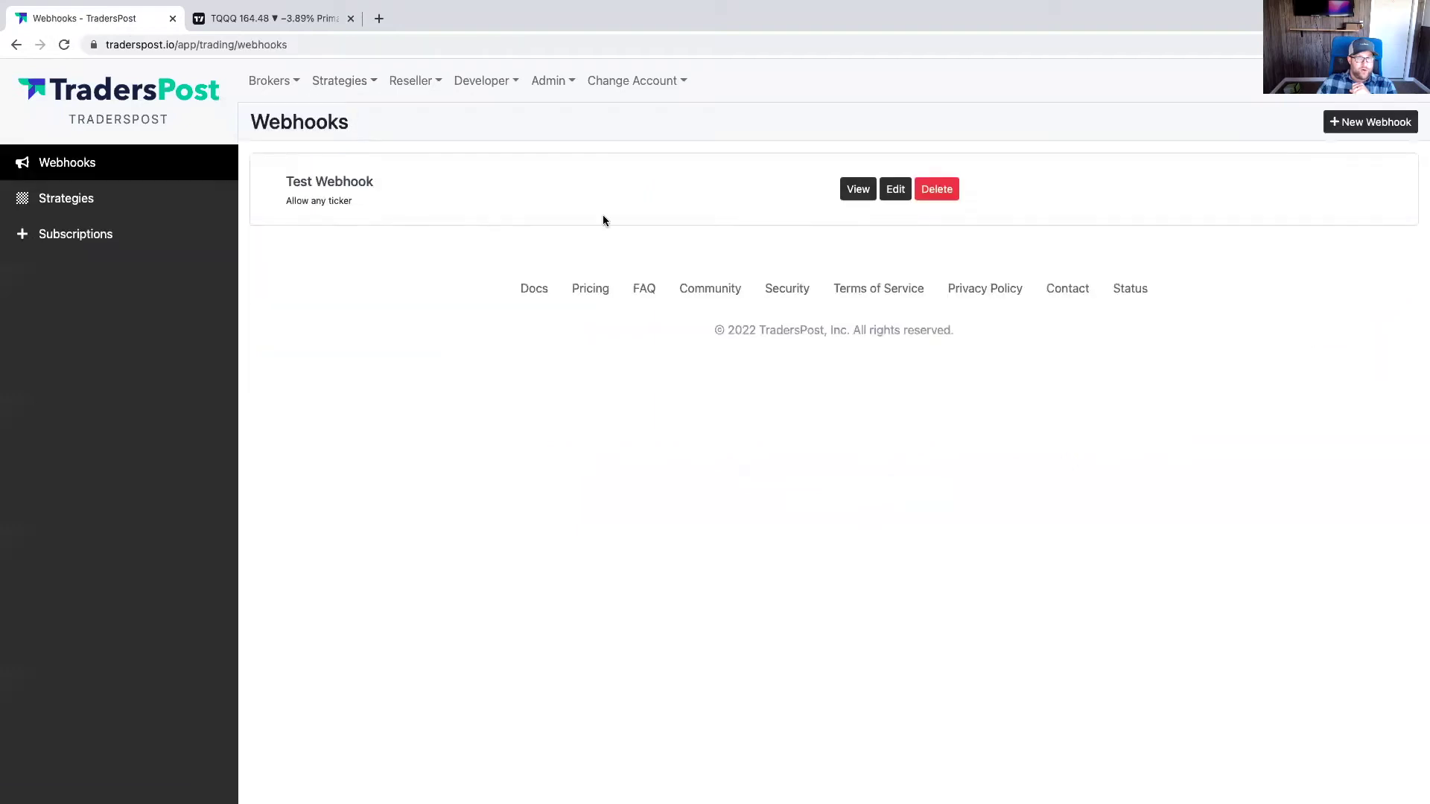
pyautogui.click(858, 188)
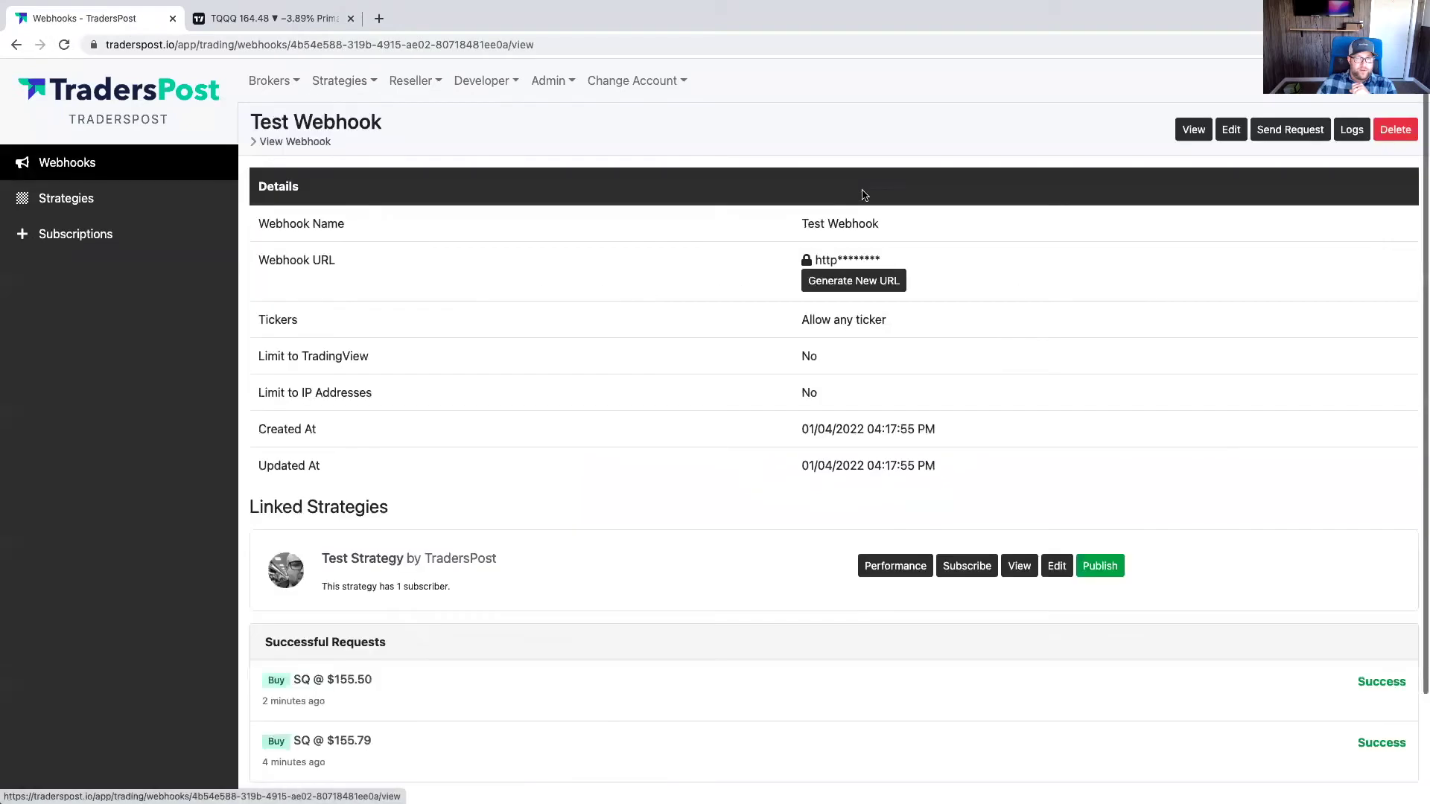
pyautogui.click(845, 262)
pyautogui.moveTo(1137, 261); pyautogui.dragTo(461, 266)
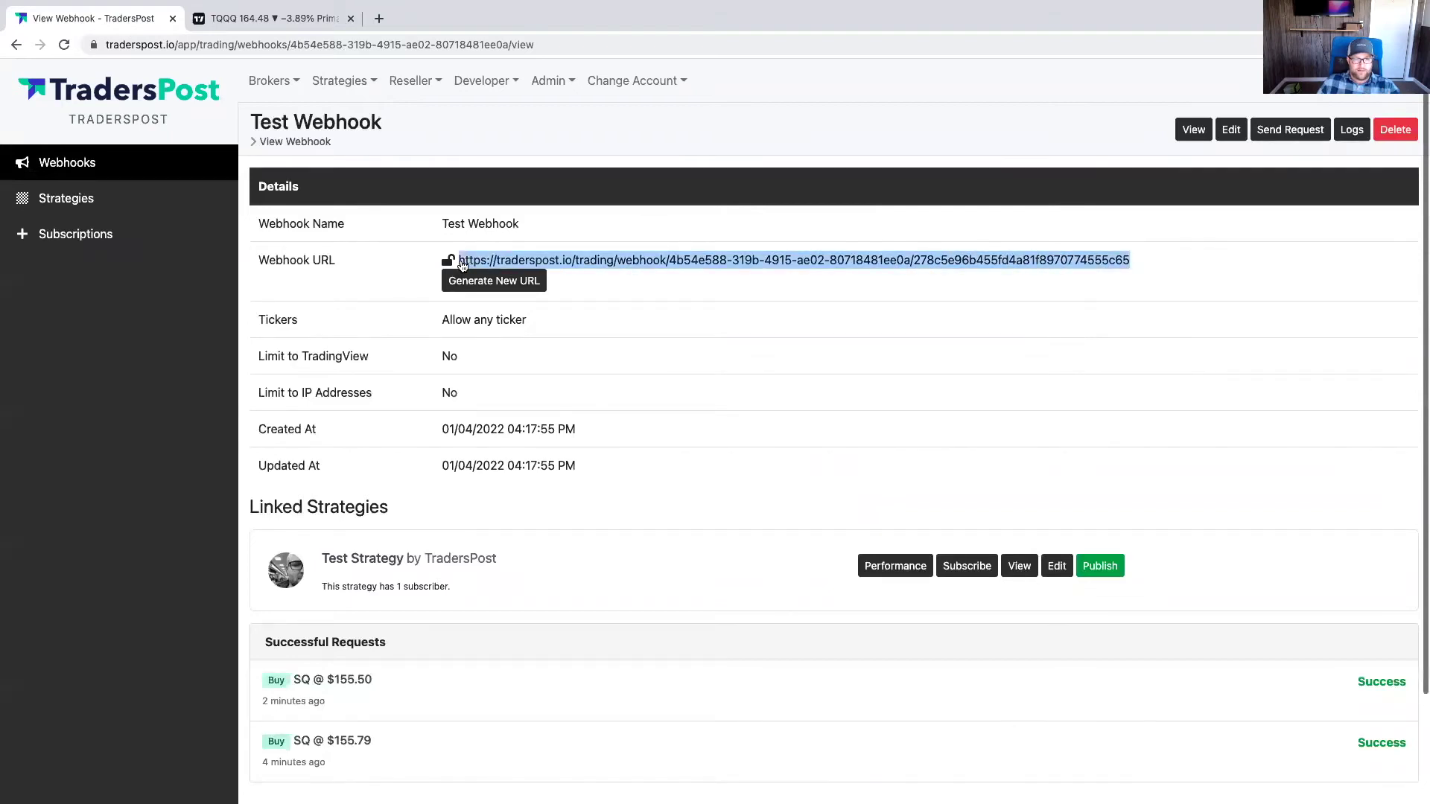
pyautogui.click(286, 23)
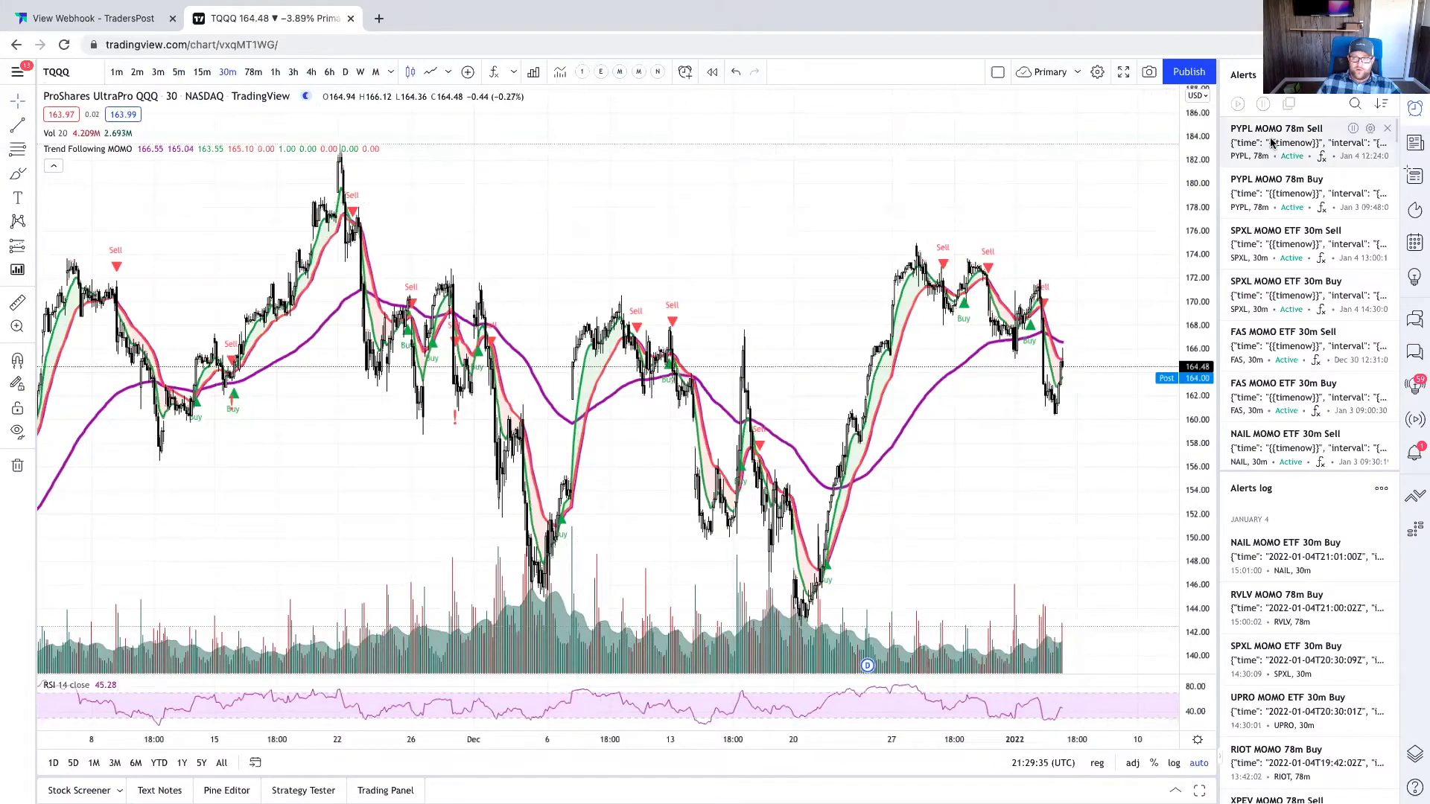
# Look through the list of existing MOMO buy and sell alerts and return to its beginning
pyautogui.scroll(-2, 1282, 237)
pyautogui.scroll(-10, 1282, 236)
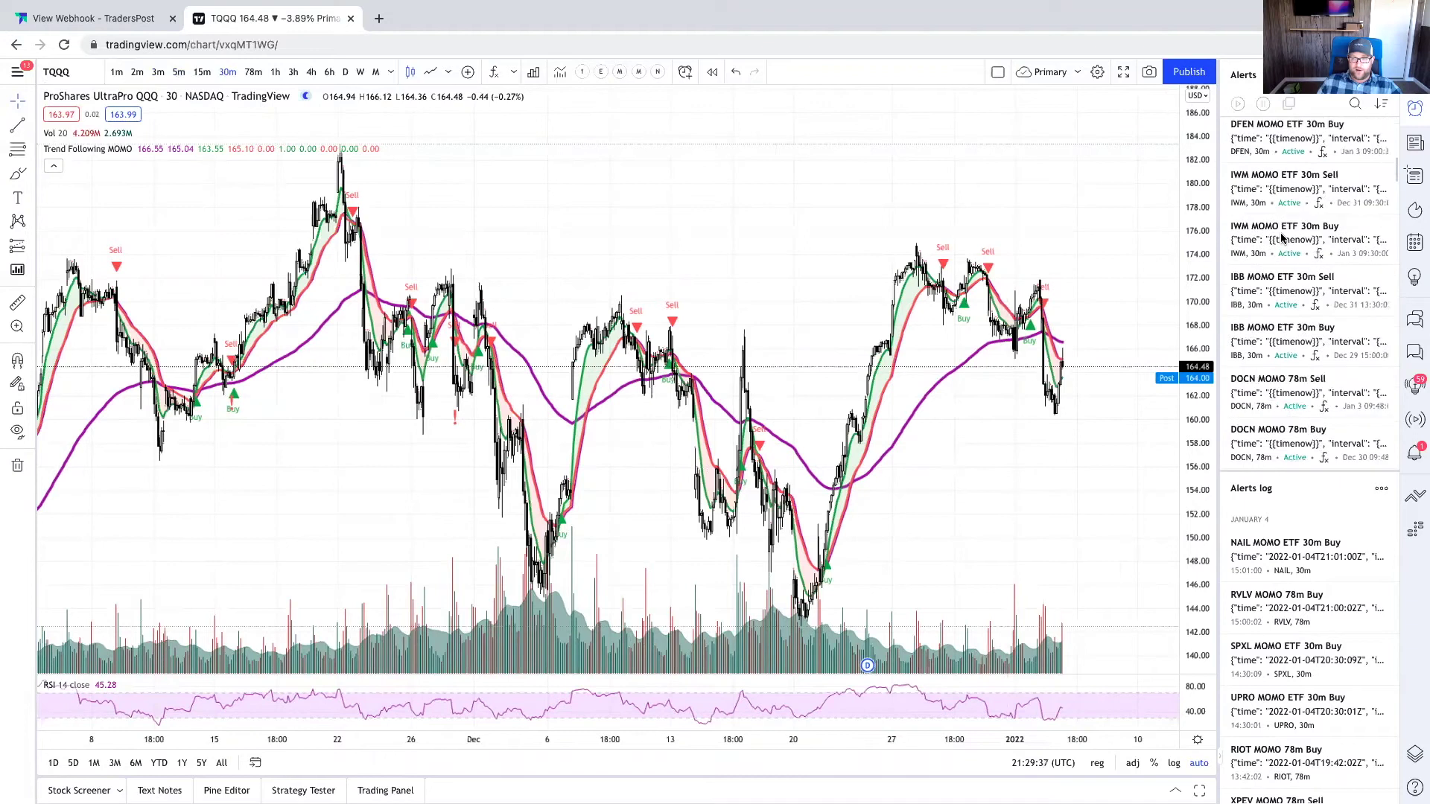
pyautogui.scroll(-10, 1282, 237)
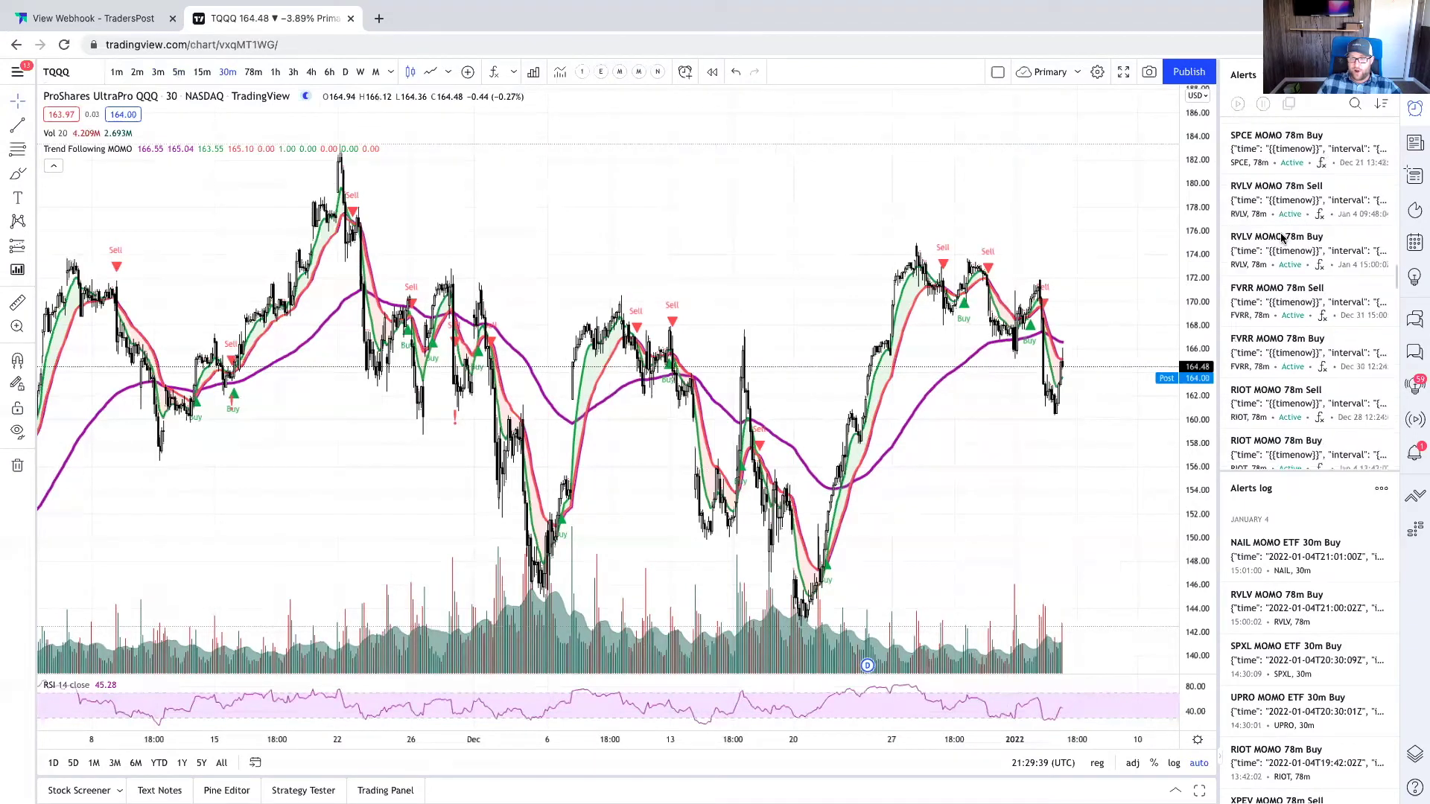
pyautogui.scroll(5, 1282, 237)
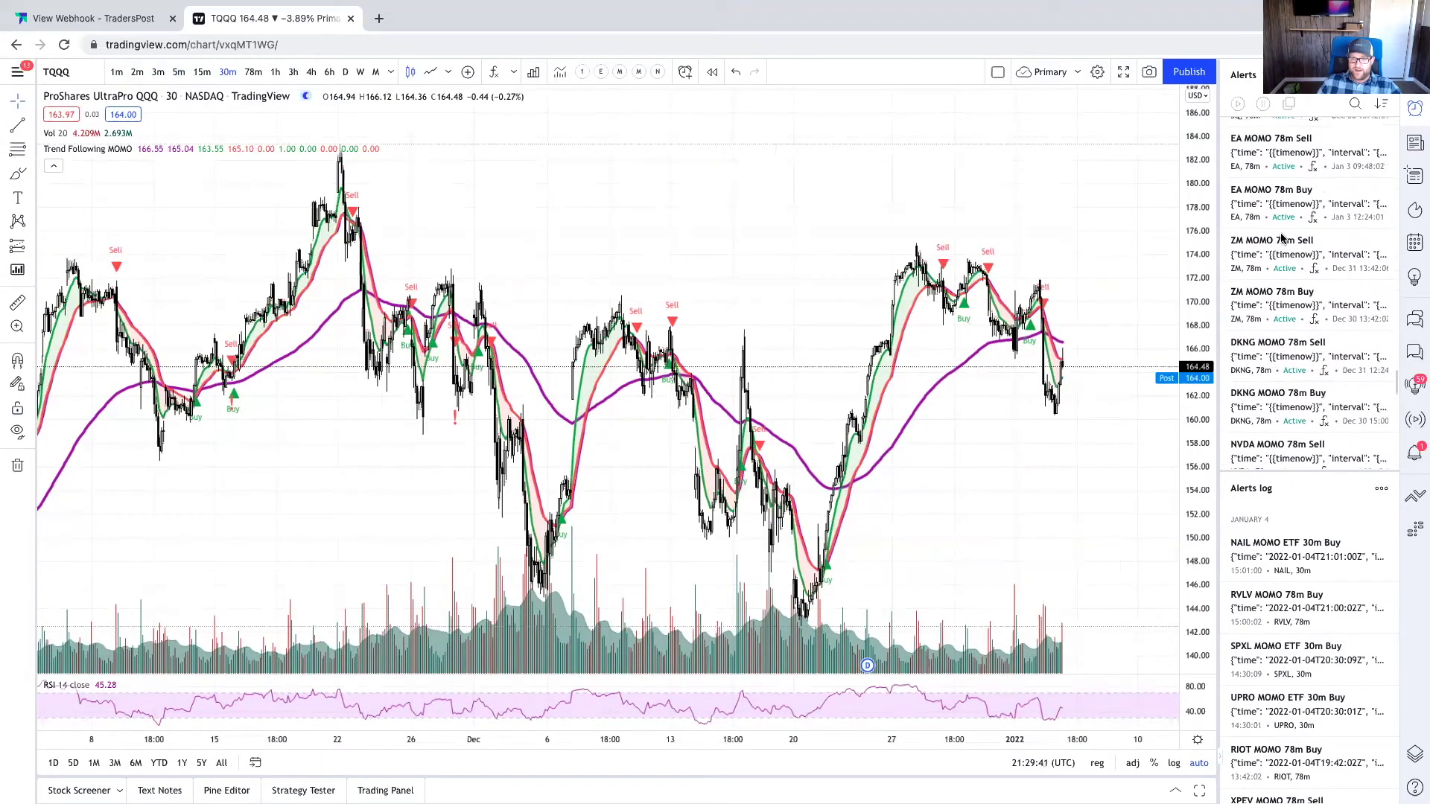
pyautogui.scroll(10, 1282, 237)
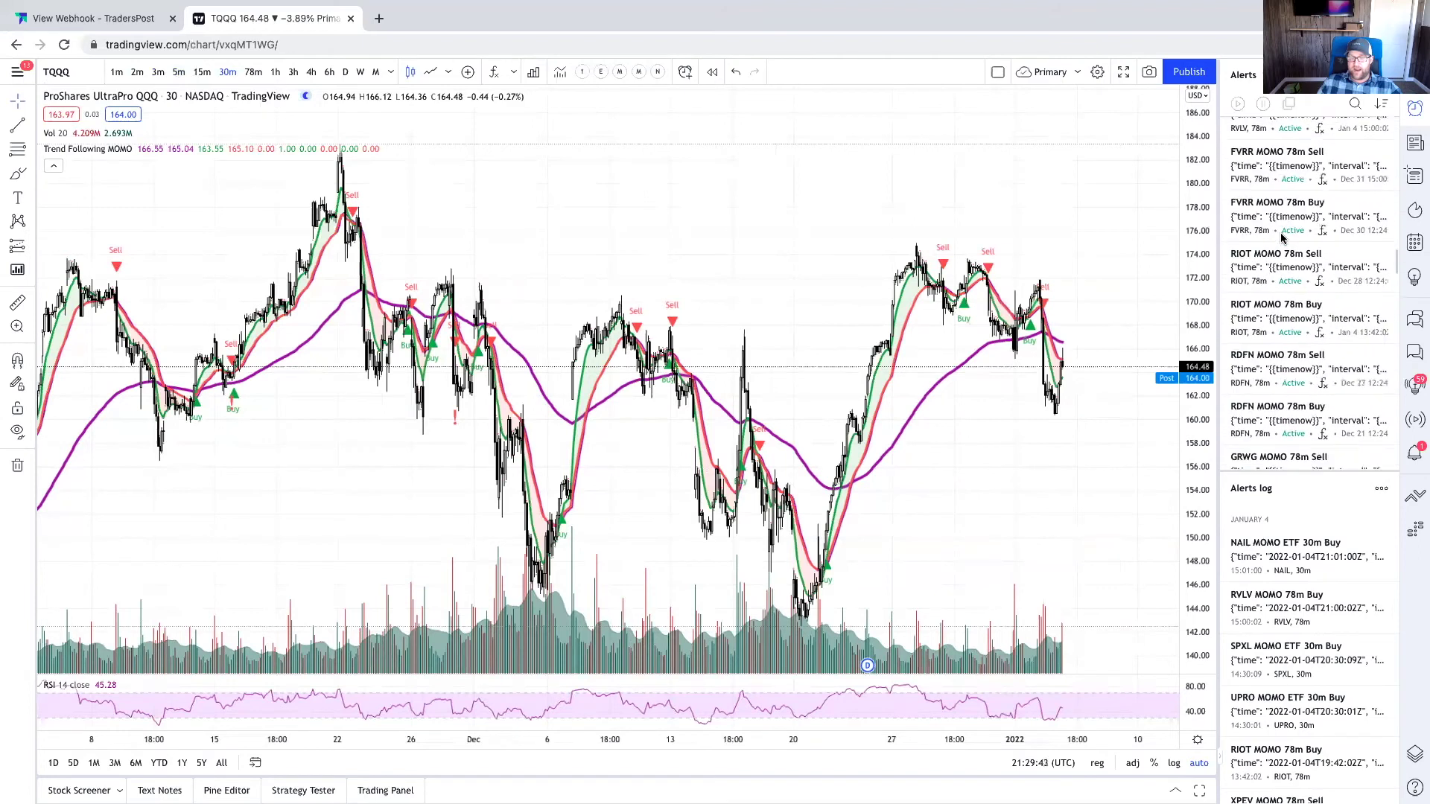
pyautogui.scroll(5, 1278, 237)
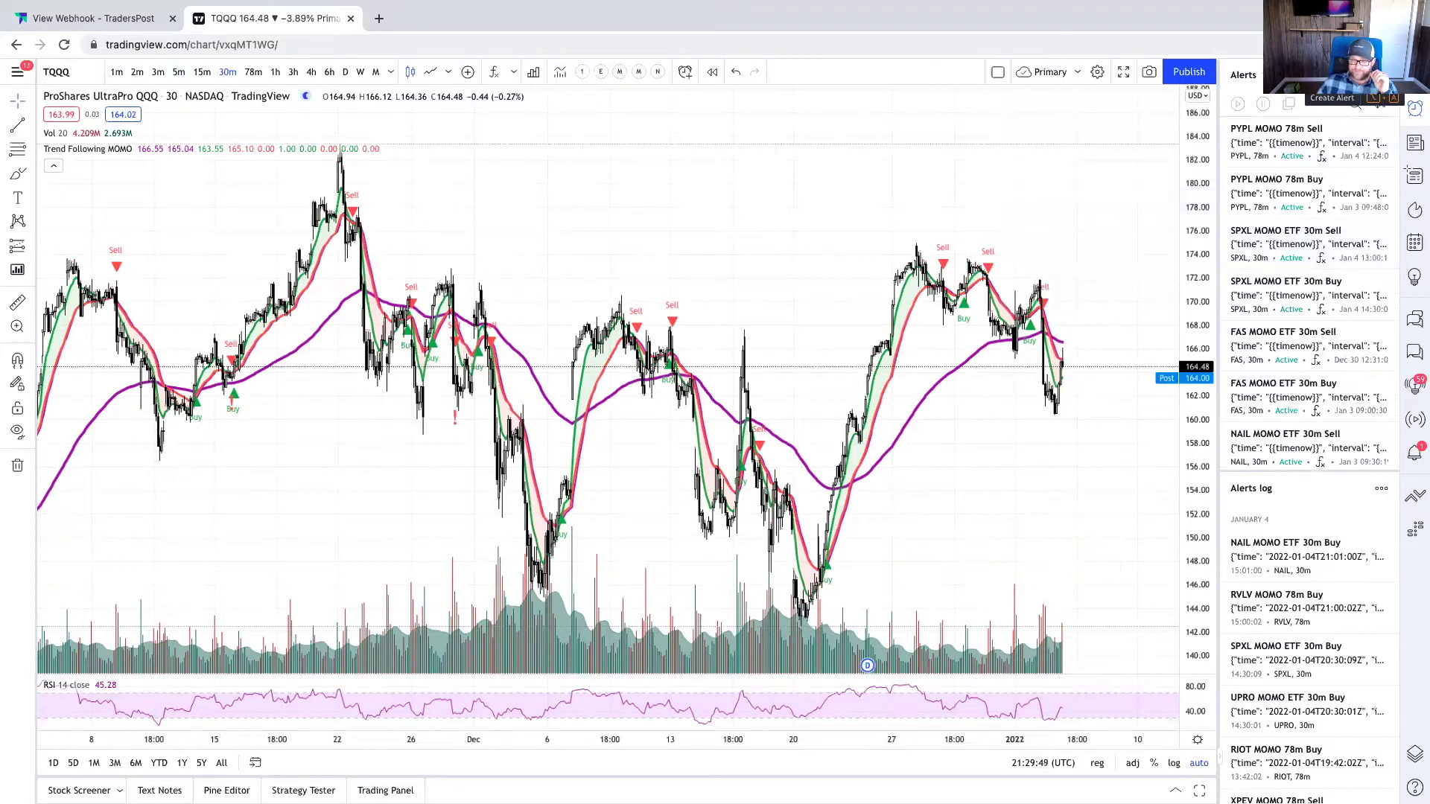
pyautogui.moveTo(112, 151)
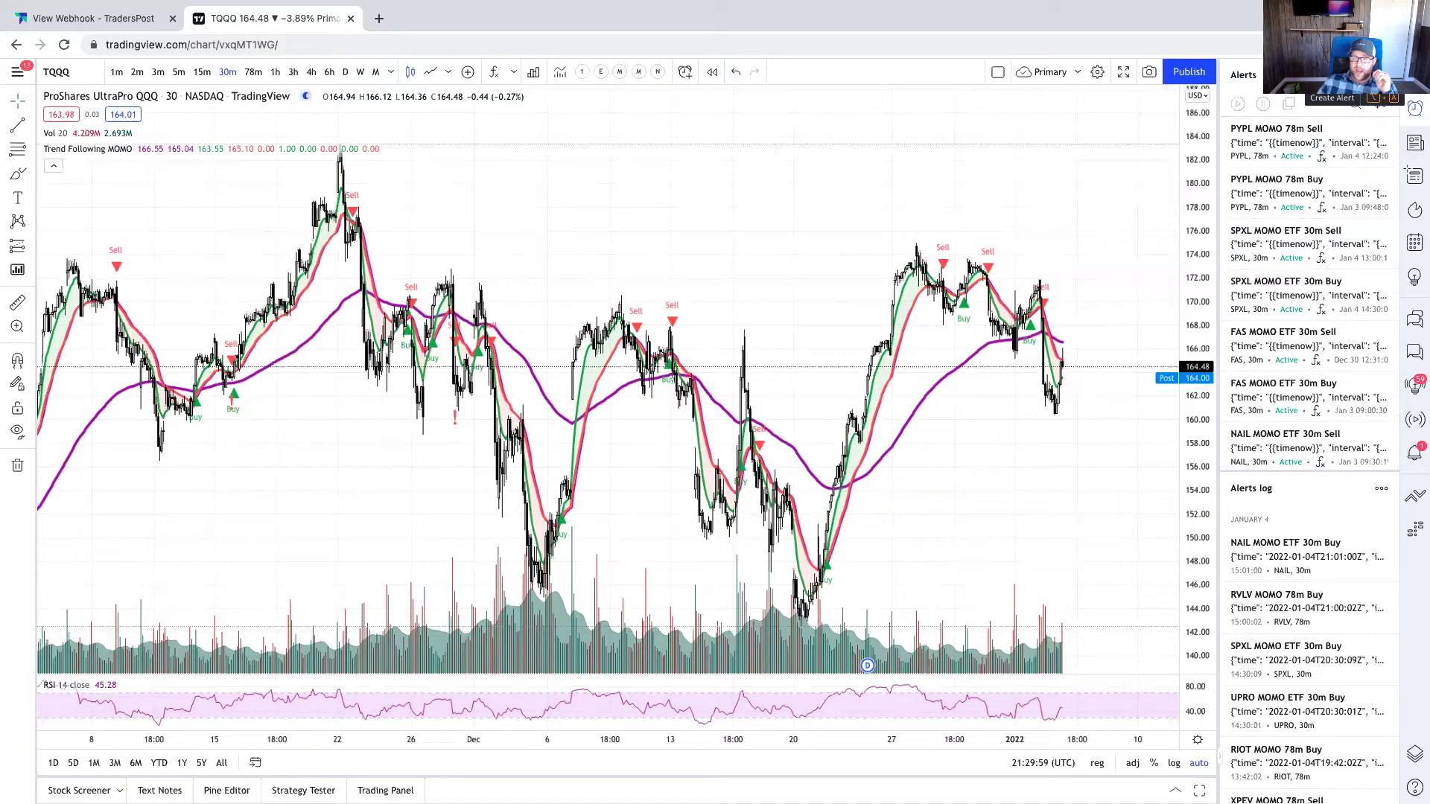
pyautogui.click(1355, 74)
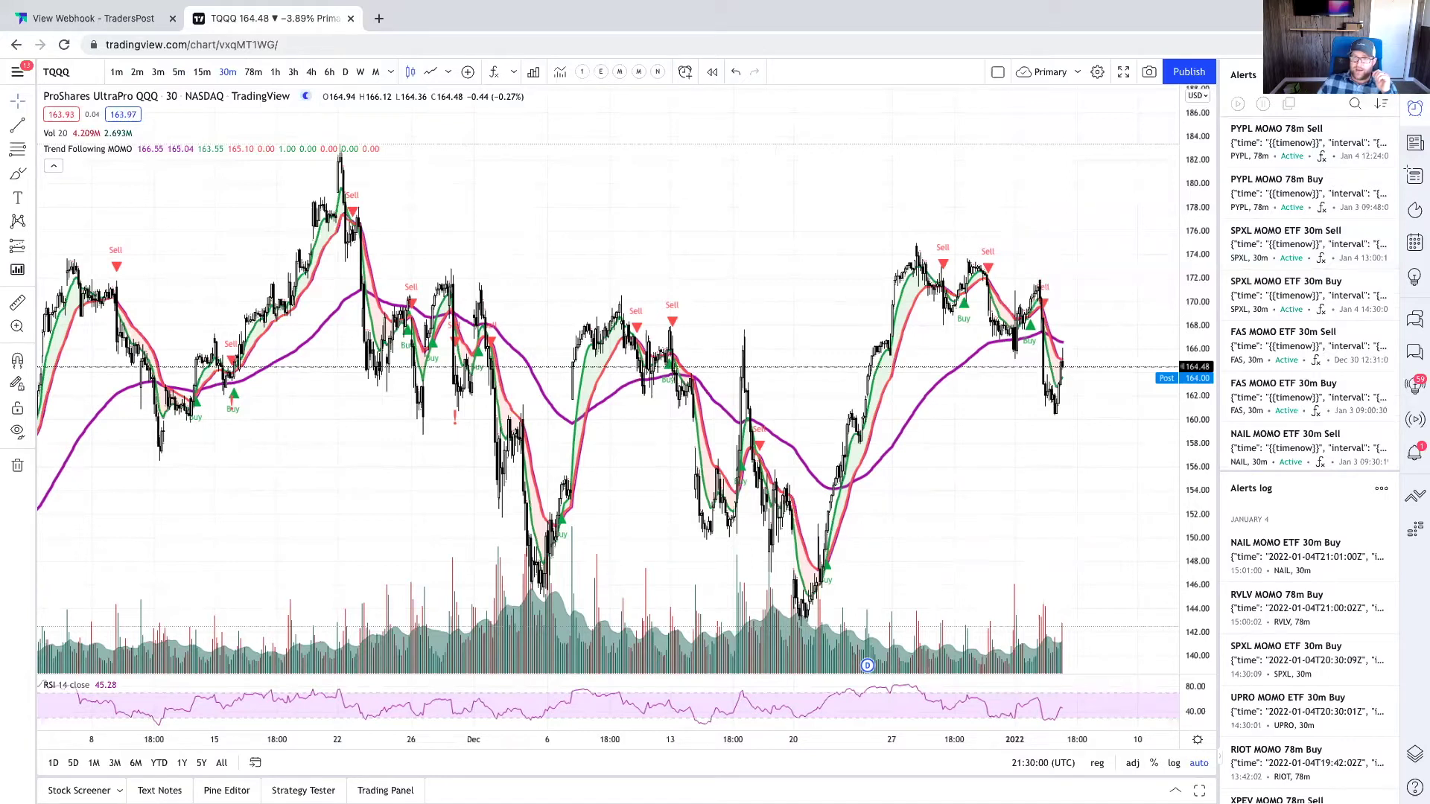
pyautogui.click(700, 226)
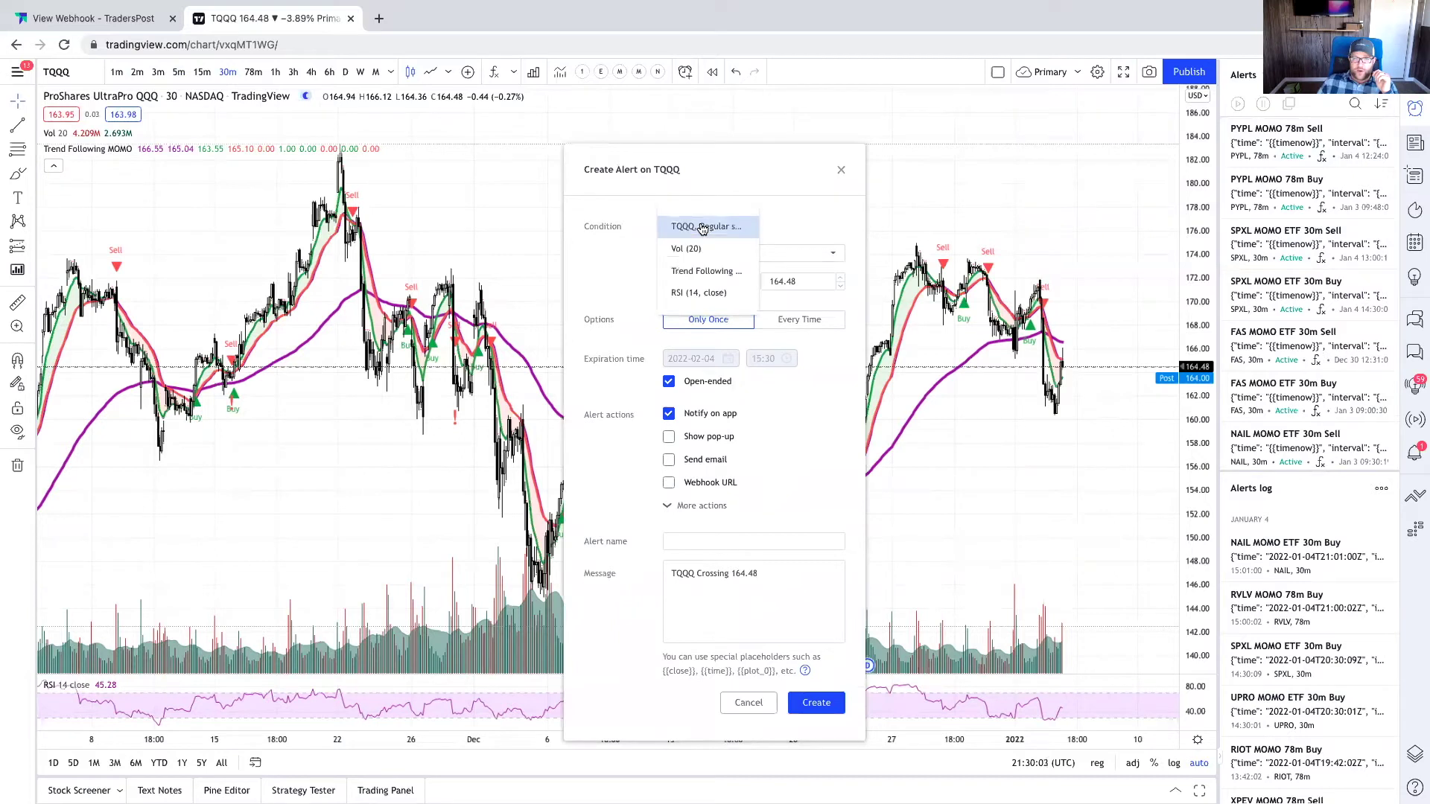
pyautogui.click(706, 273)
pyautogui.click(704, 257)
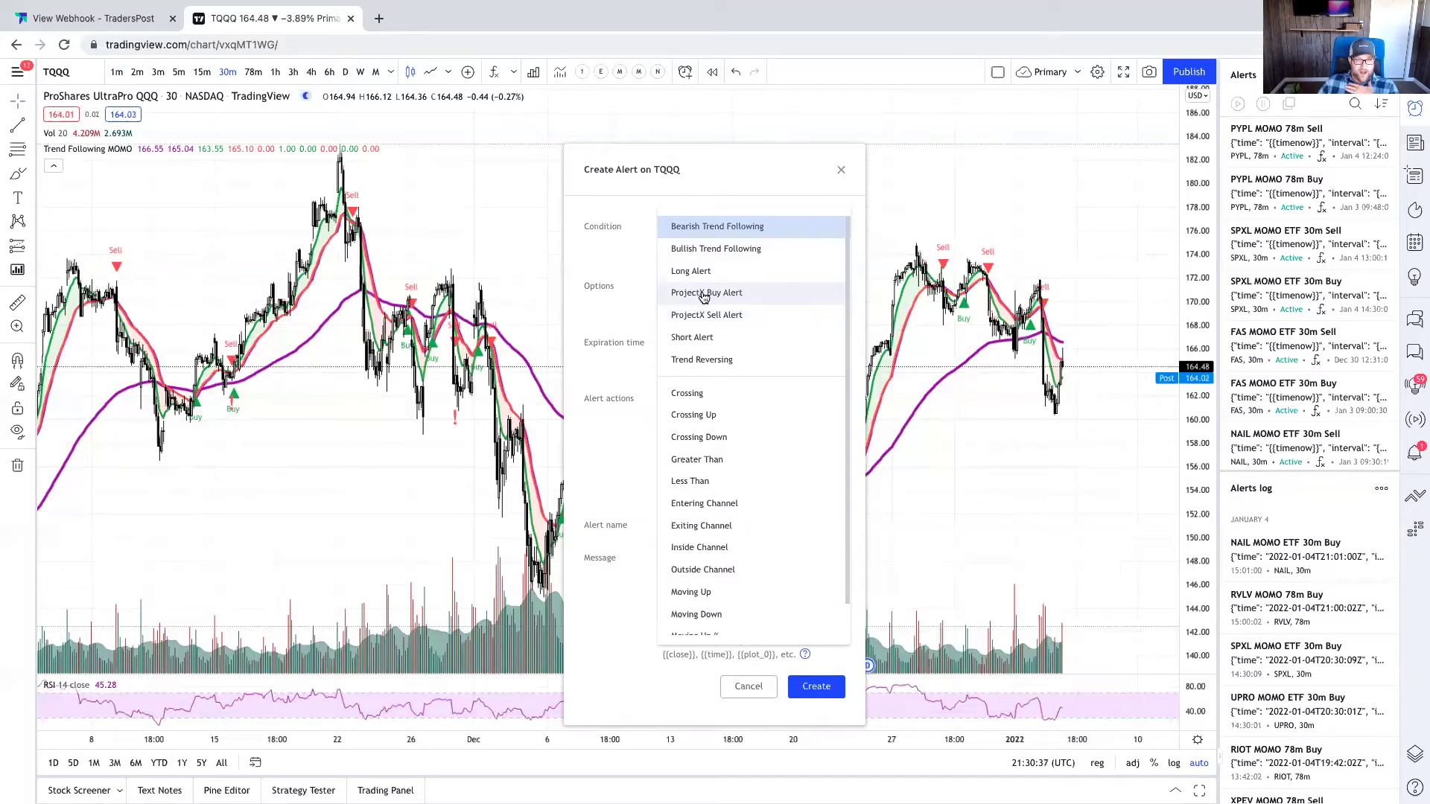
pyautogui.click(701, 294)
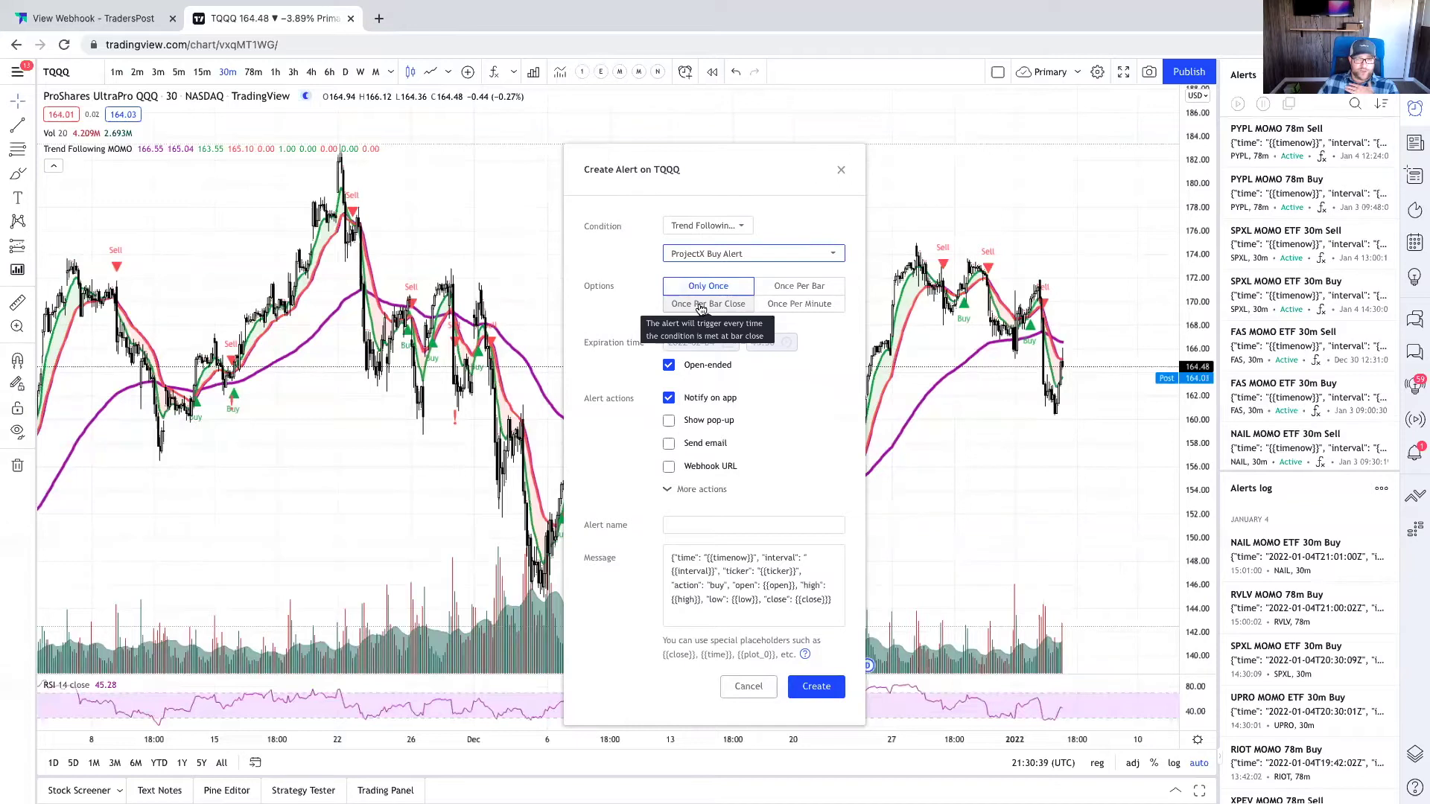
pyautogui.click(699, 306)
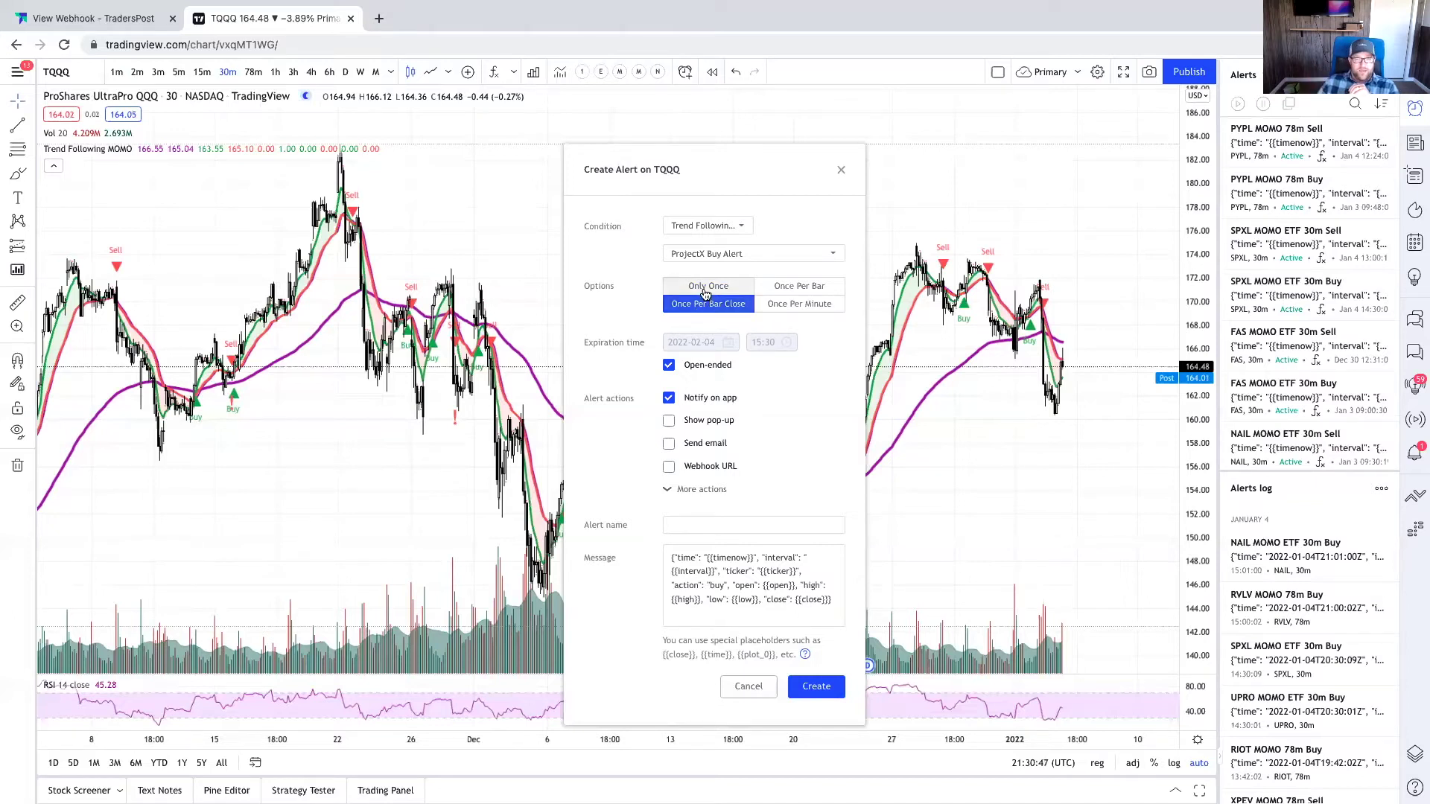
pyautogui.click(791, 286)
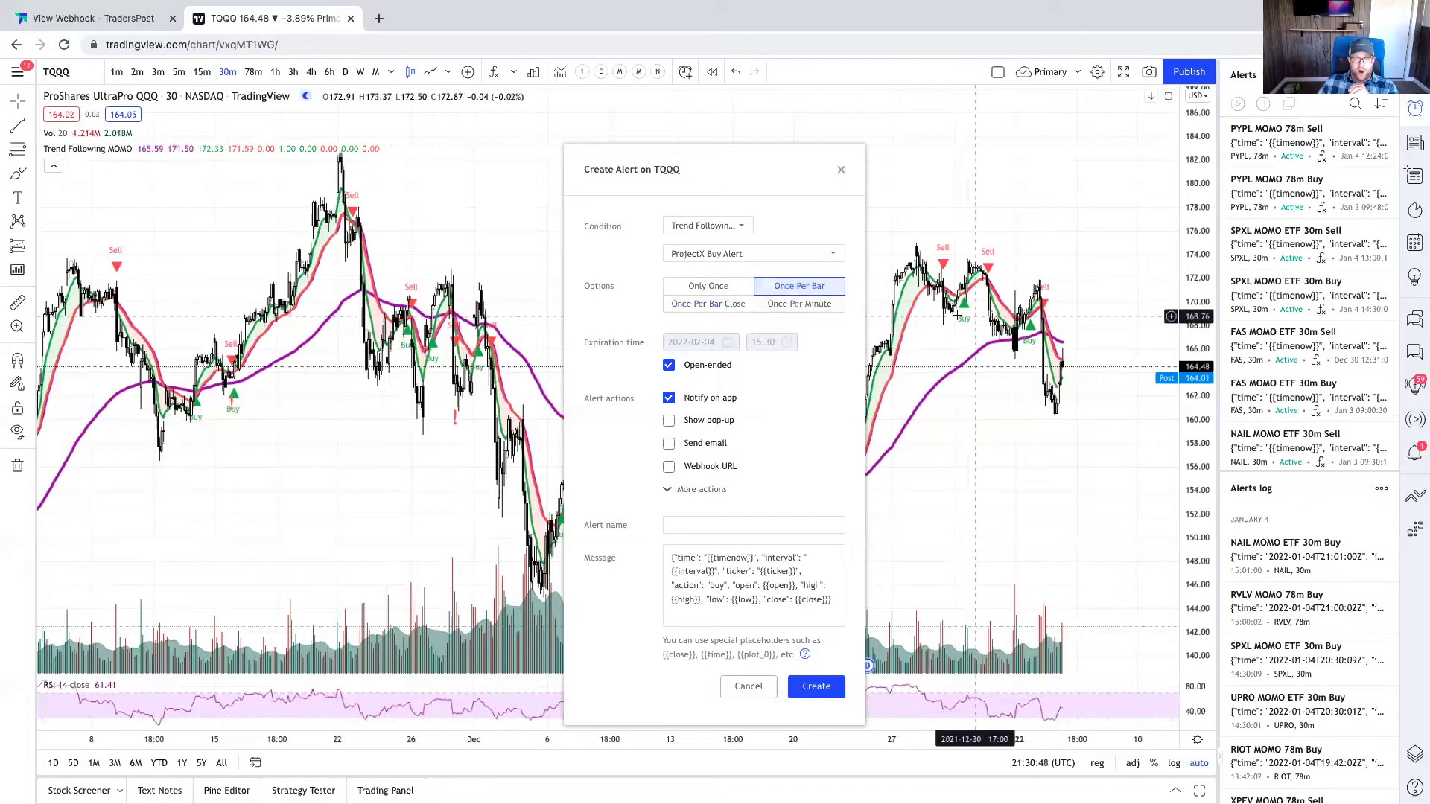
# Discard the unsaved TQQQ alert and examine the latest buy and sell signals on the 30-minute chart up close
pyautogui.scroll(1, 933, 313)
pyautogui.scroll(5, 933, 312)
pyautogui.press('Escape')
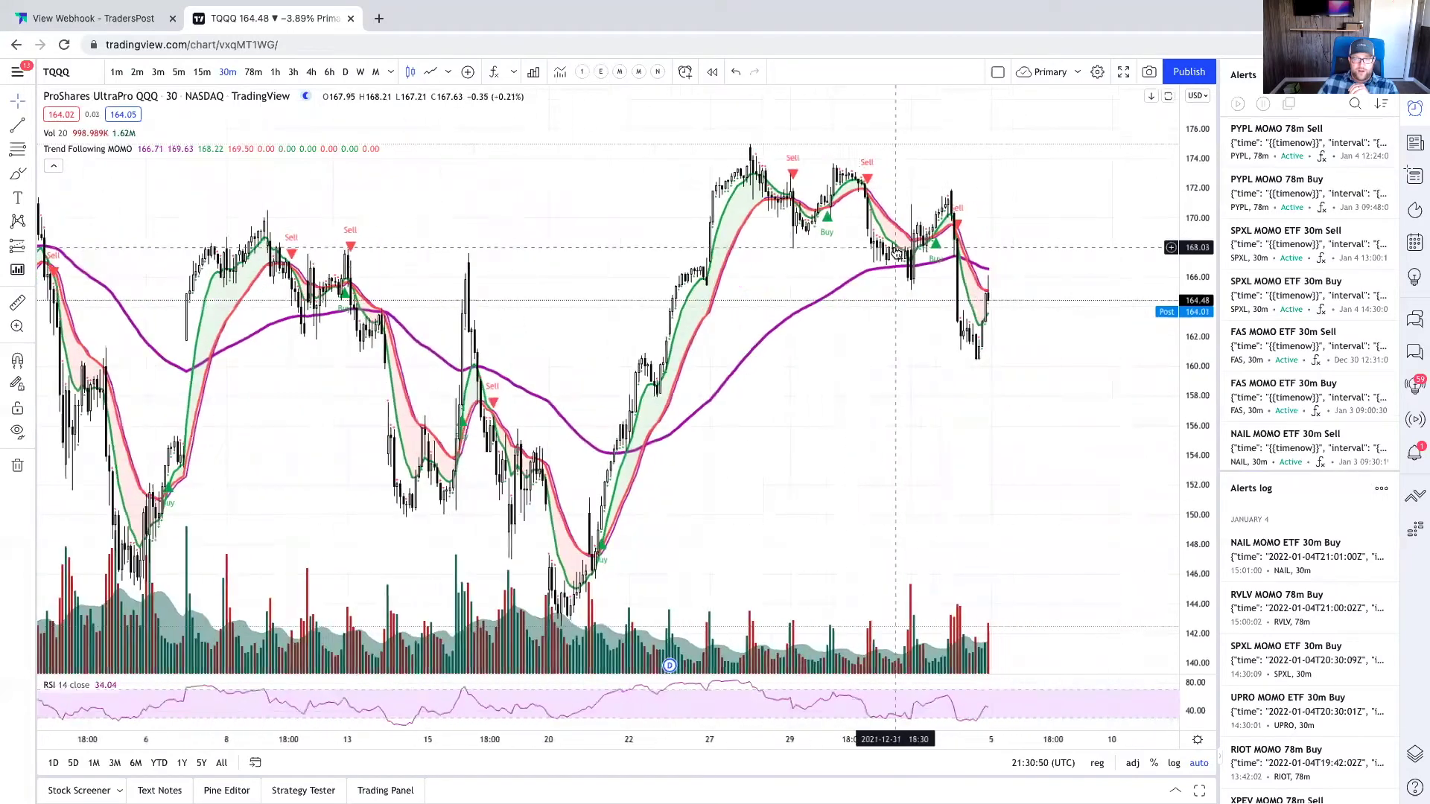
pyautogui.scroll(4, 779, 277)
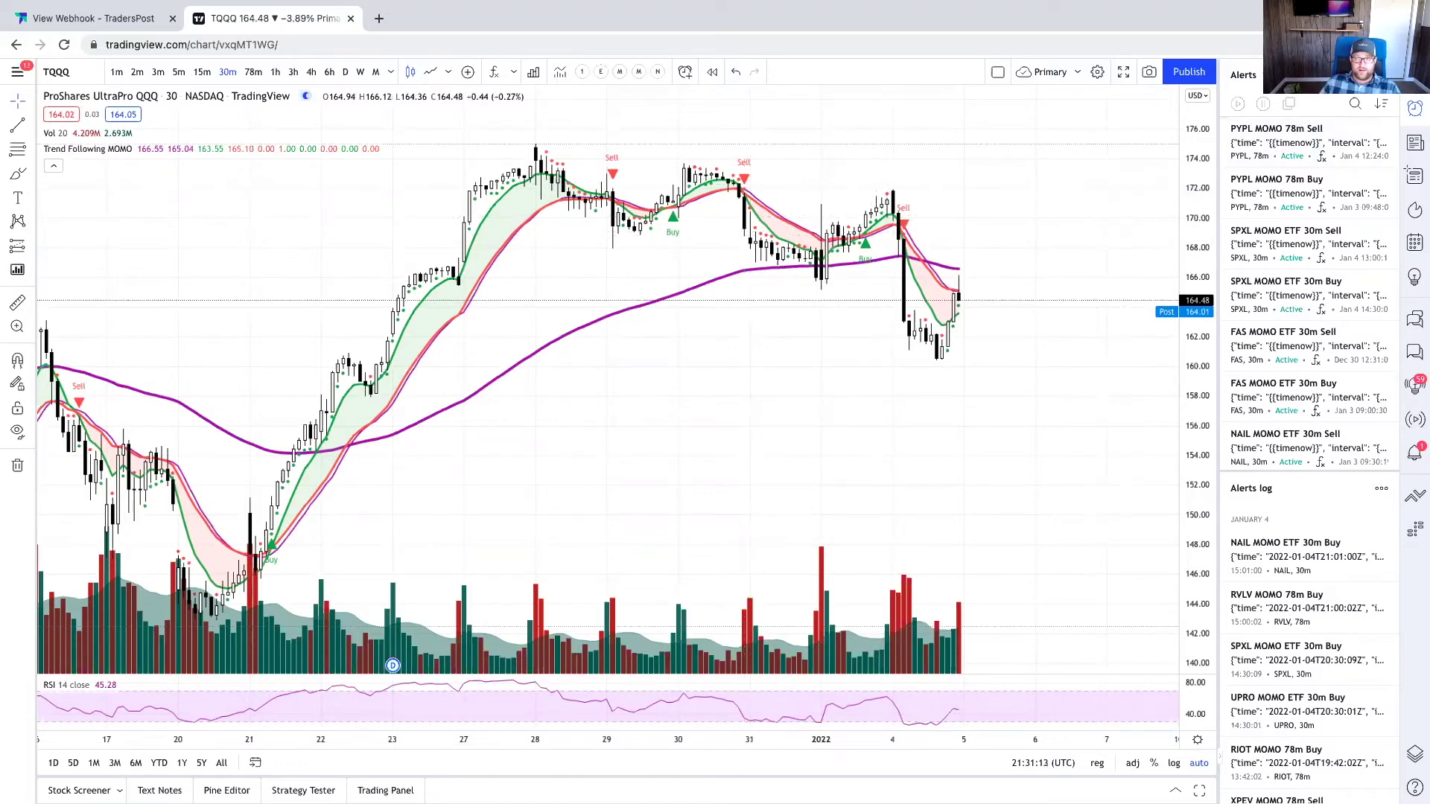
# Start a TQQQ alert on the Trend Following MOMO indicator's ProjectX Buy Alert condition, triggering Once Per Bar Close
pyautogui.hotkey('alt', 'a')
pyautogui.click(715, 227)
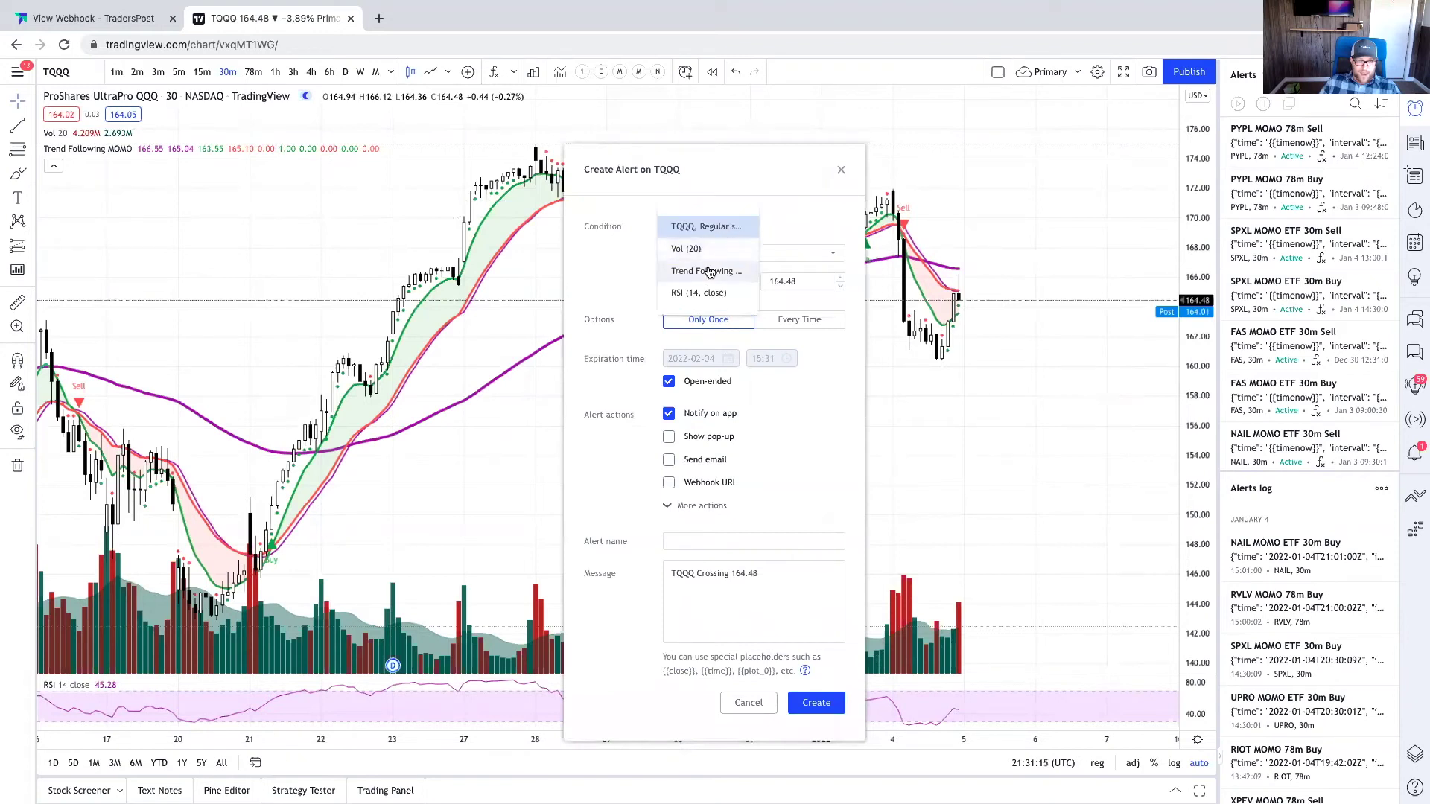
pyautogui.click(708, 272)
pyautogui.click(744, 254)
pyautogui.click(711, 296)
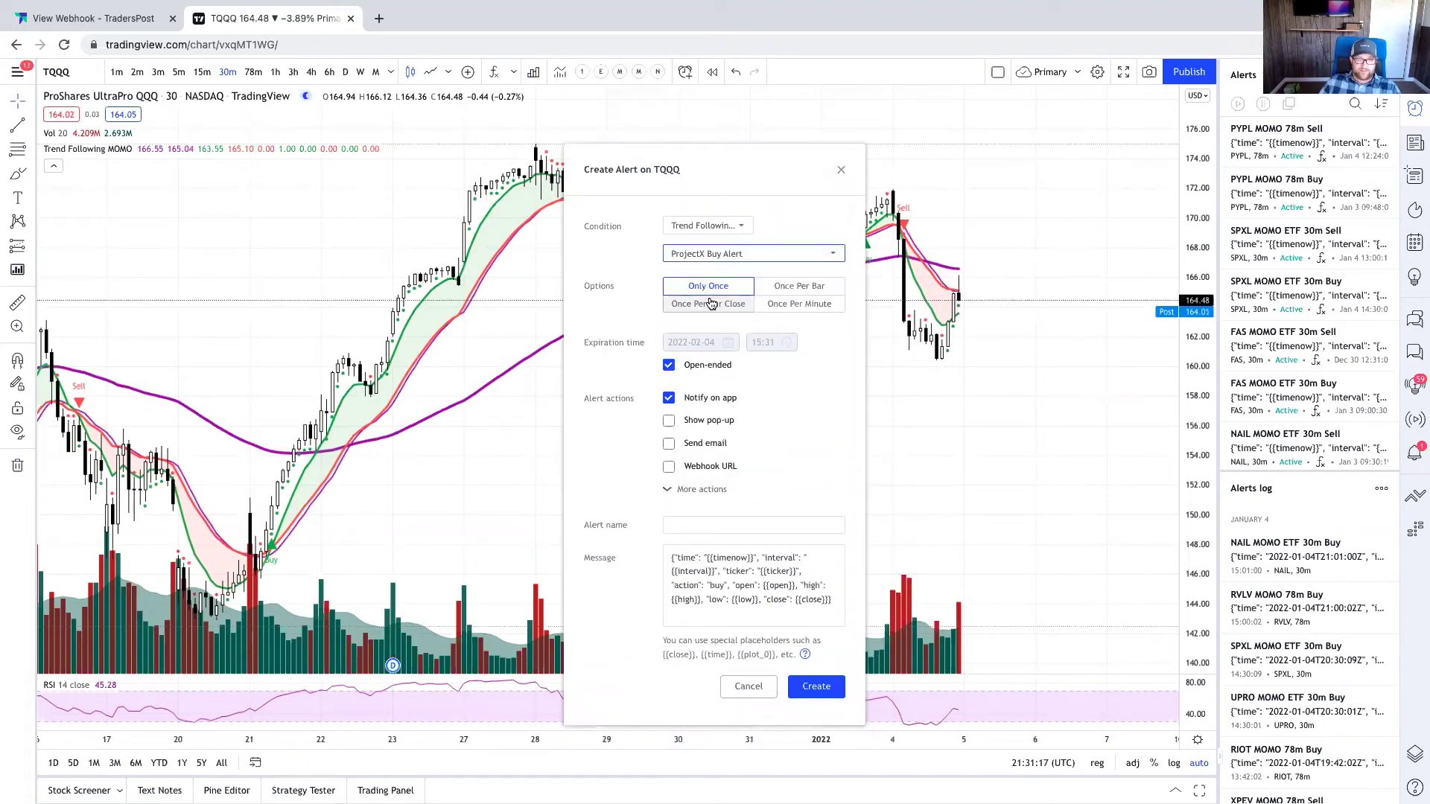
pyautogui.click(694, 304)
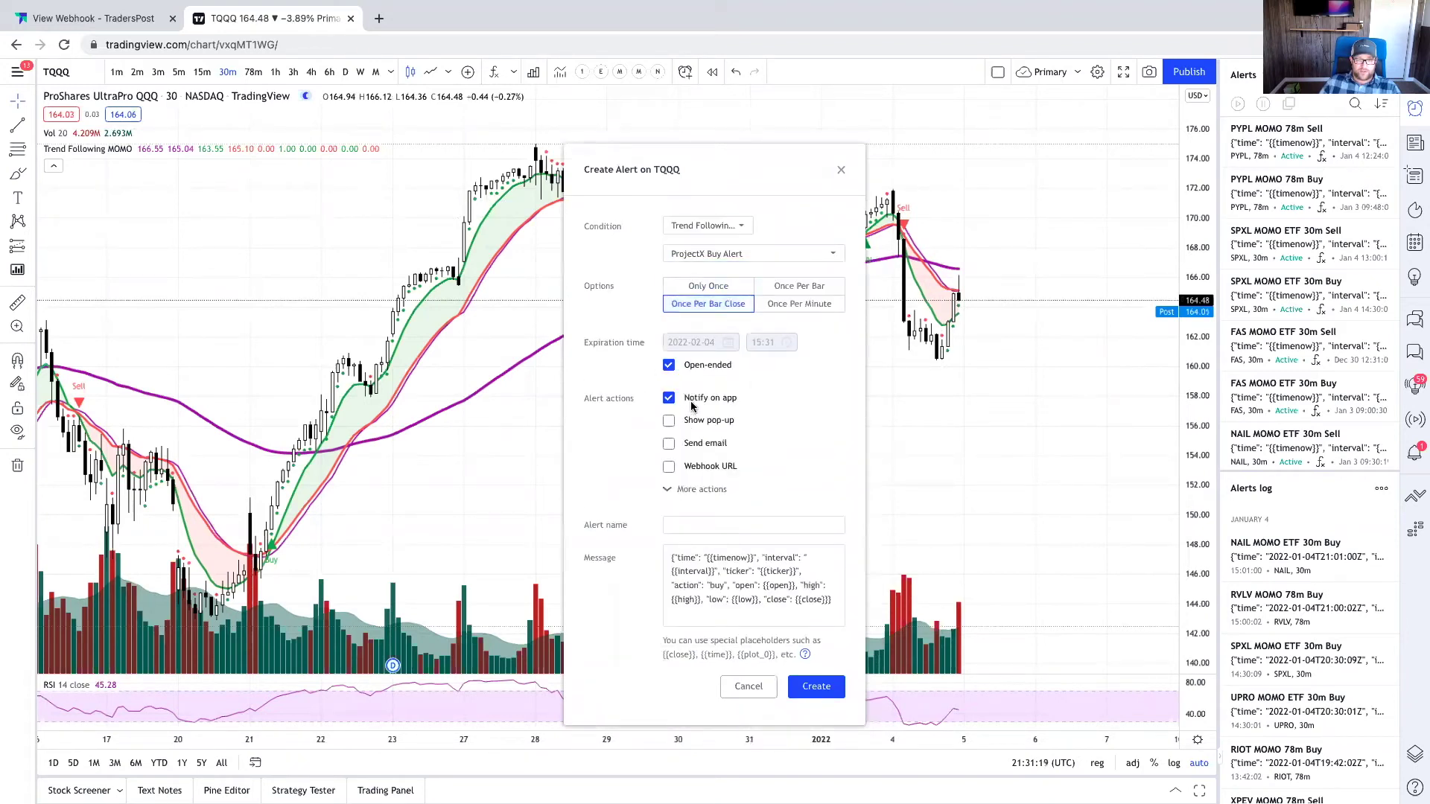
# Turn off the alert's app notification, enable Webhook URL, and fill in the saved traderspost.io webhook address
pyautogui.click(674, 400)
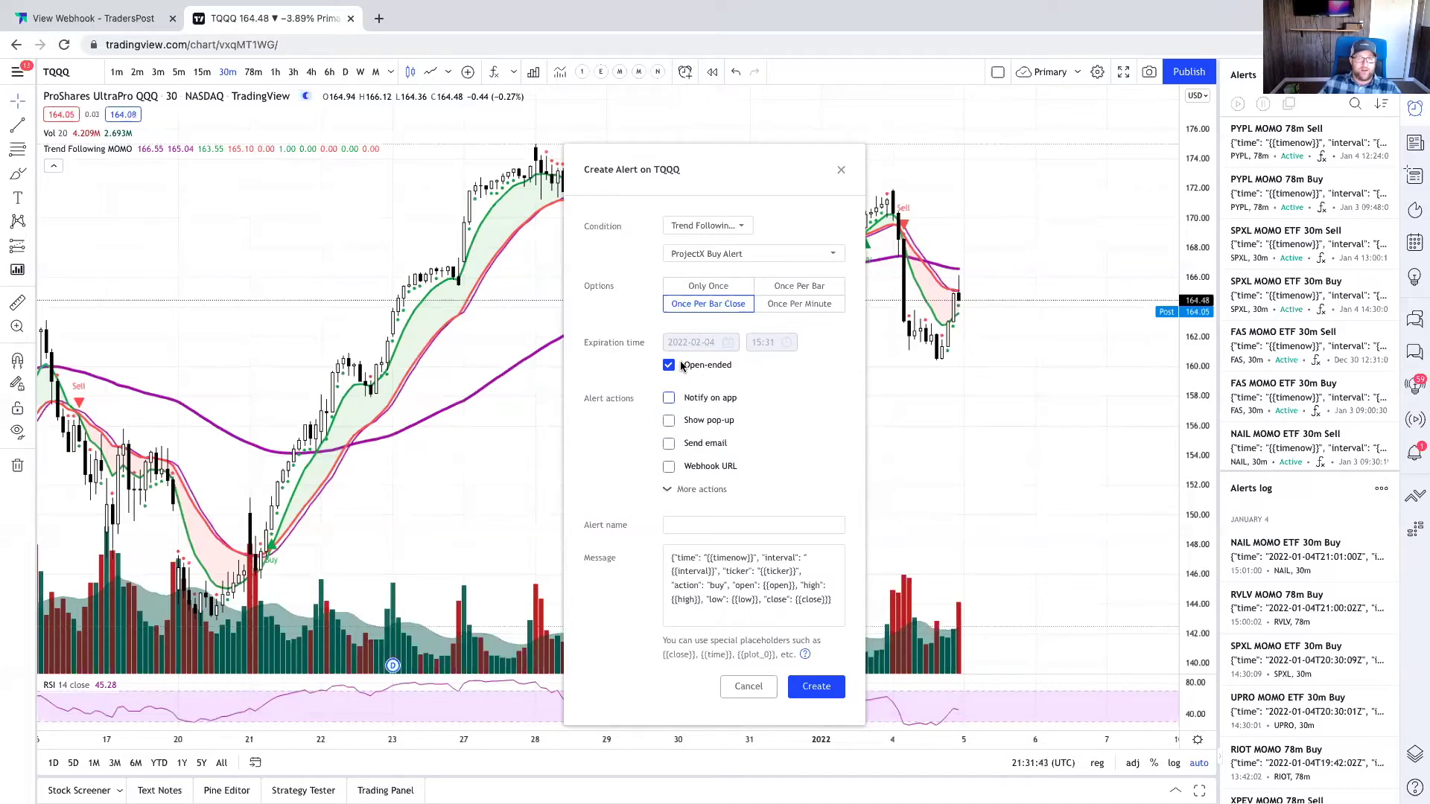
pyautogui.click(670, 468)
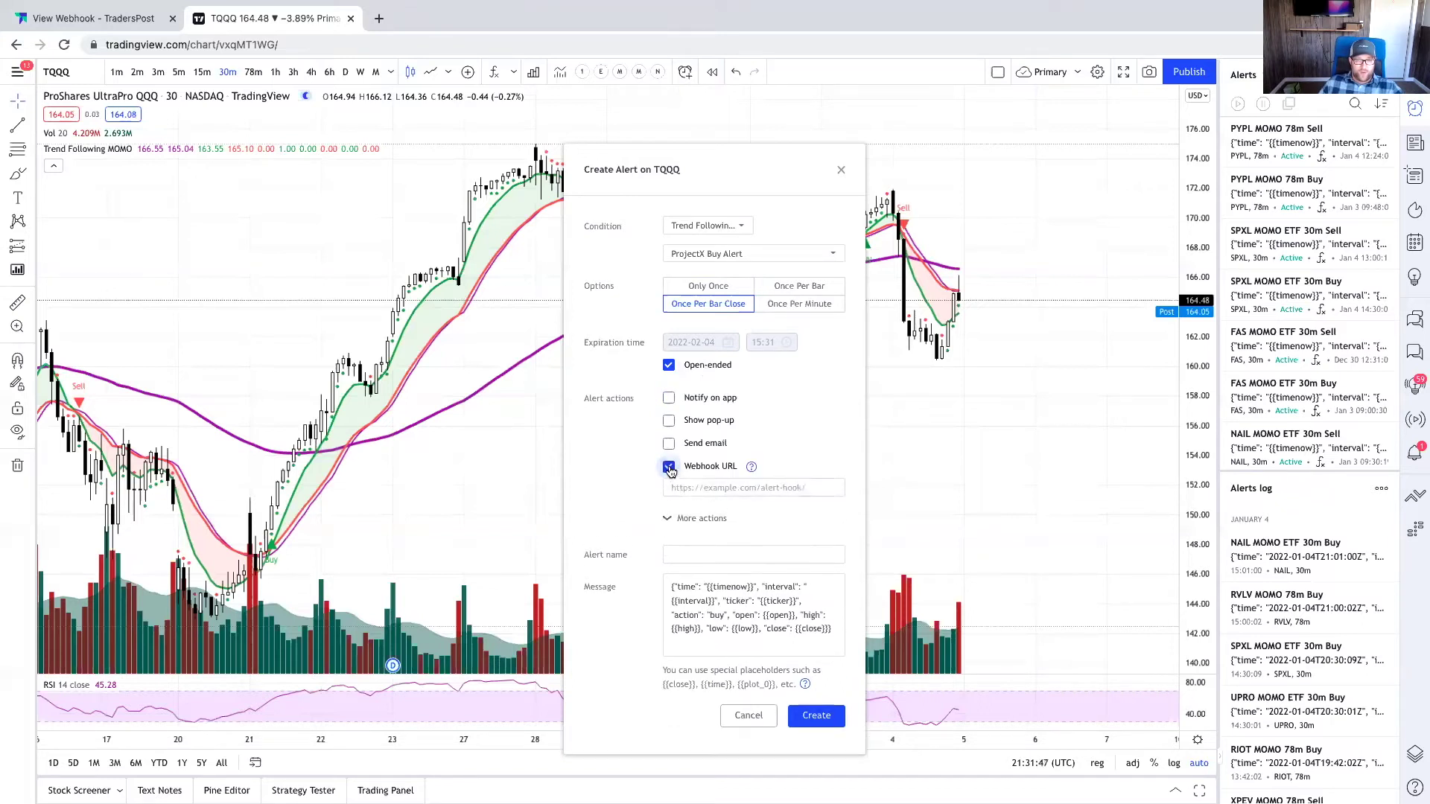
pyautogui.click(693, 489)
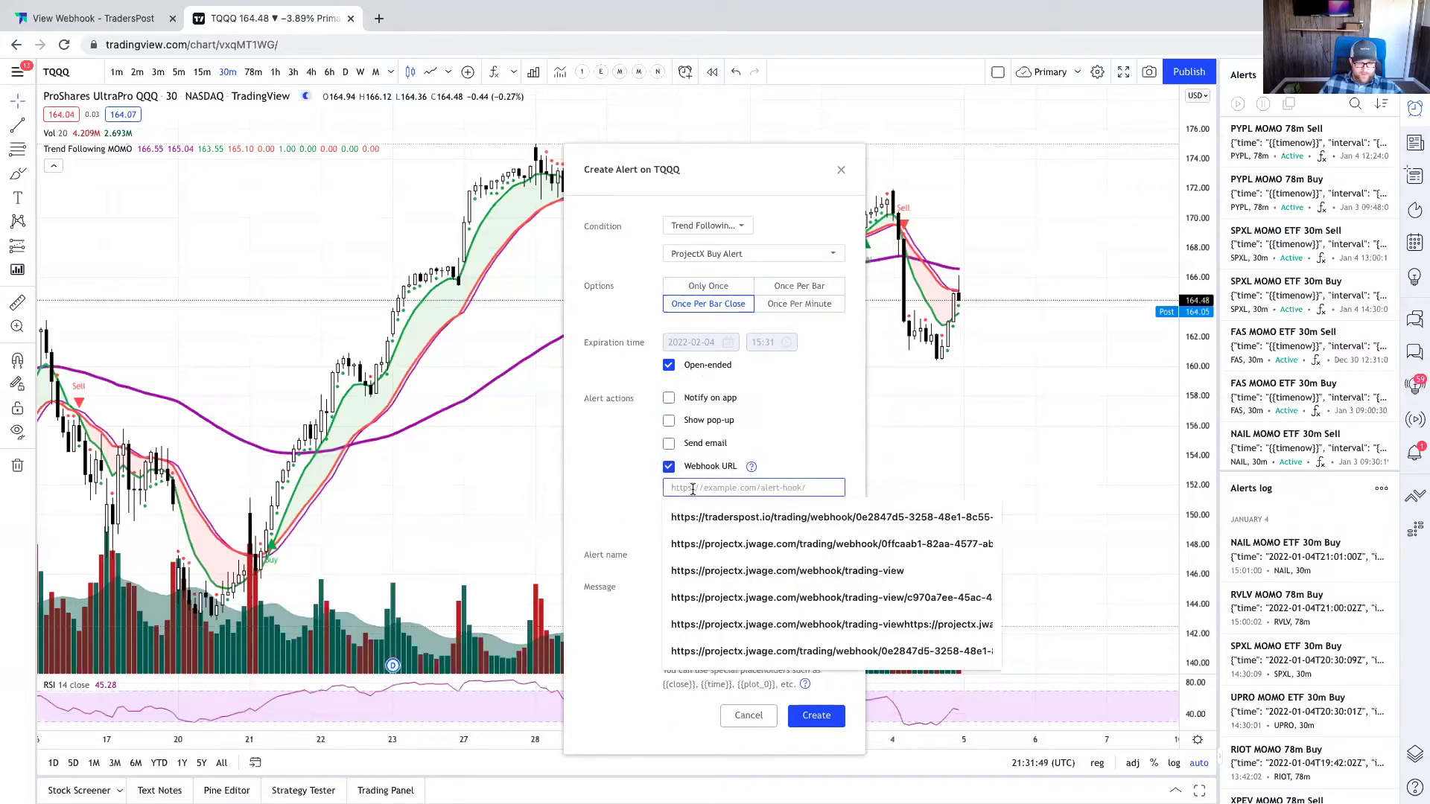
pyautogui.click(744, 517)
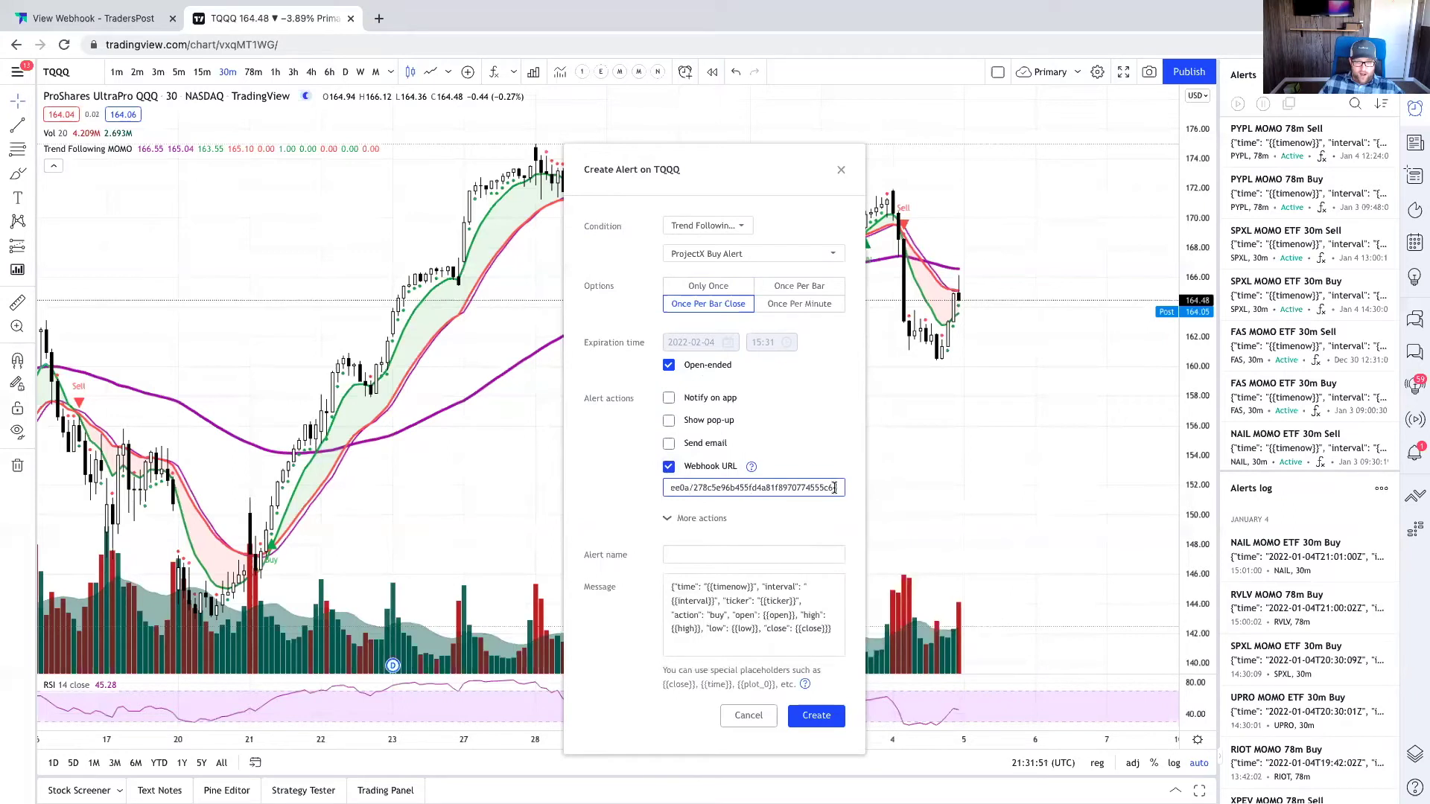
pyautogui.moveTo(835, 487); pyautogui.dragTo(585, 489)
# Name the alert "TQQQ MOMO 30m Buy"
pyautogui.click(685, 555)
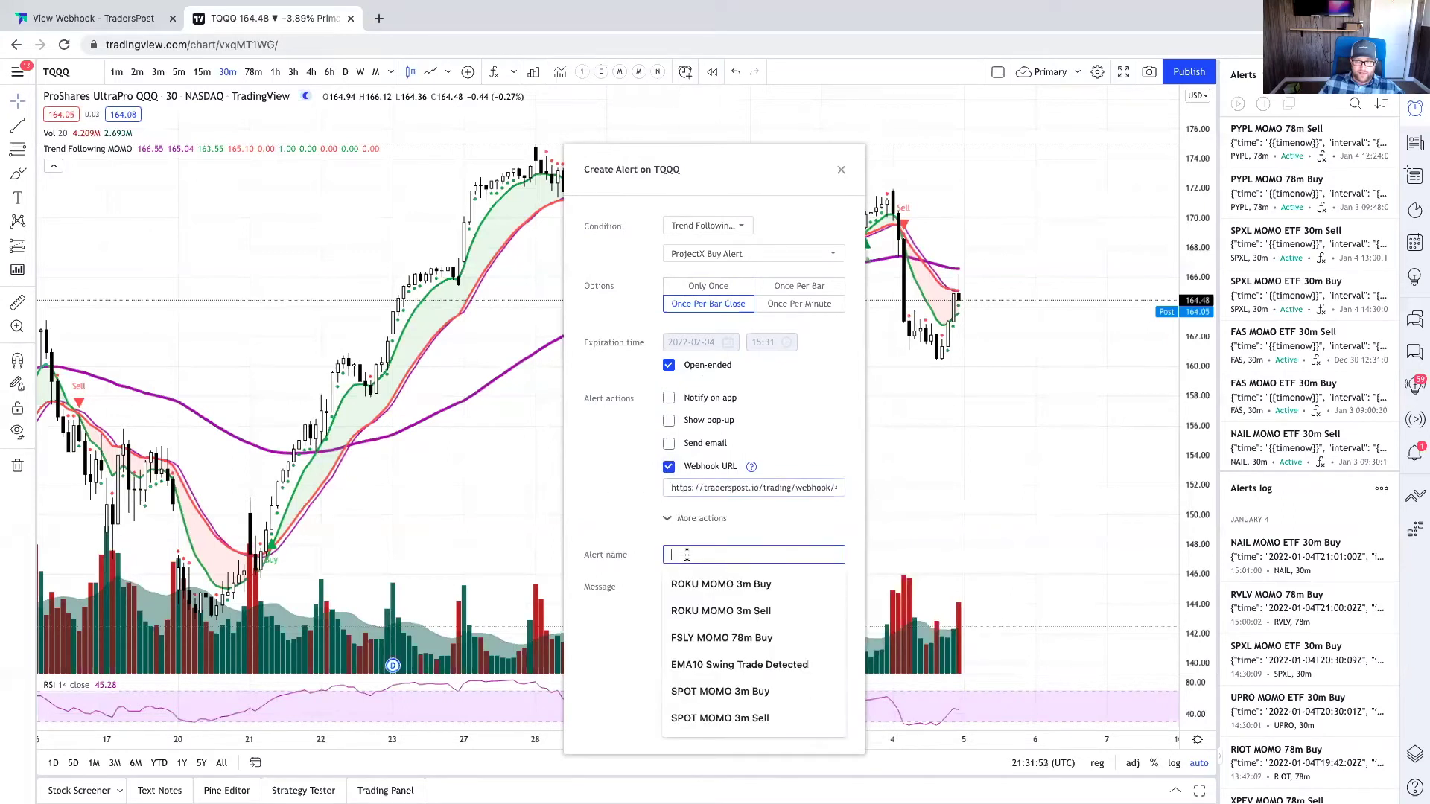
pyautogui.write('TQQQ')
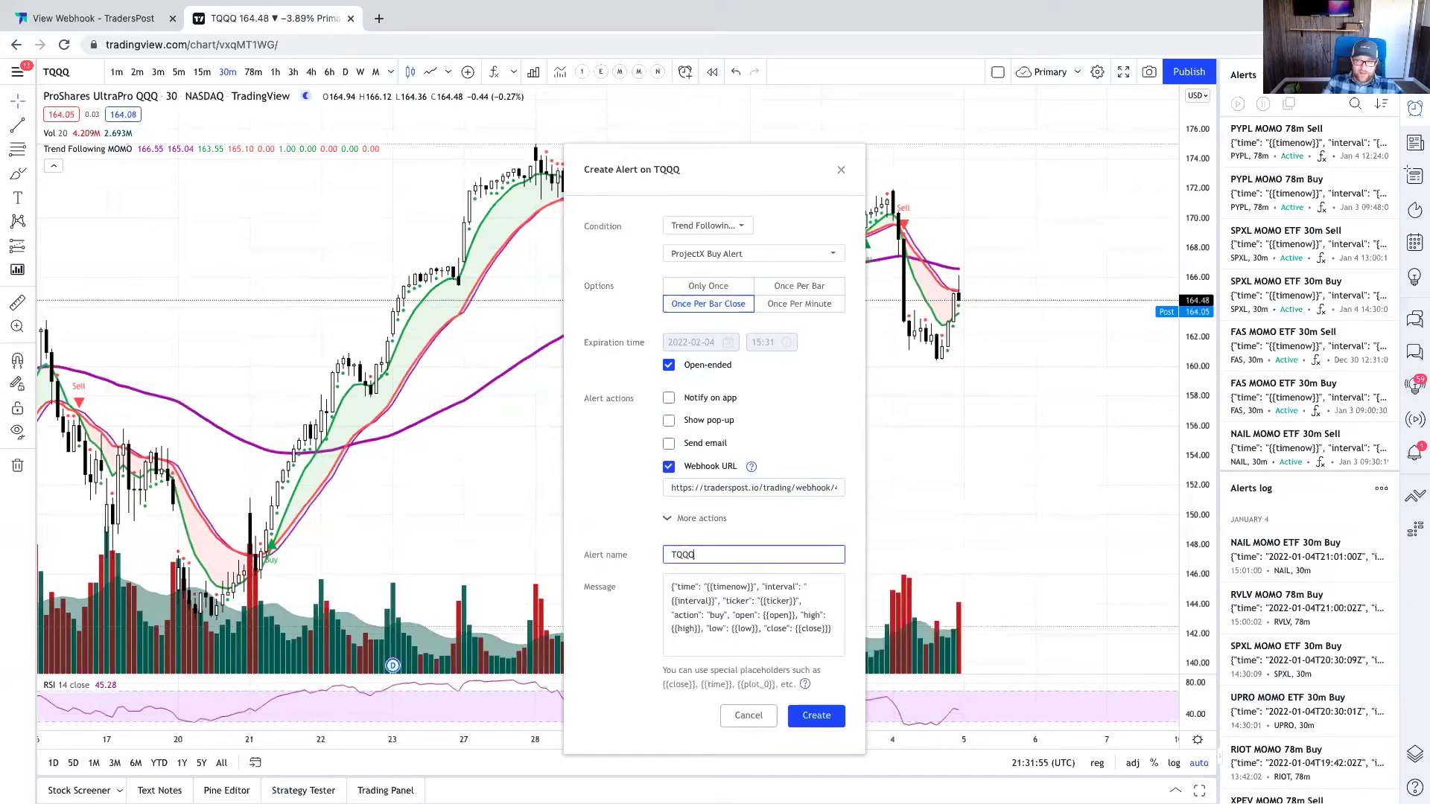
pyautogui.write(' MOMO 30m Buy')
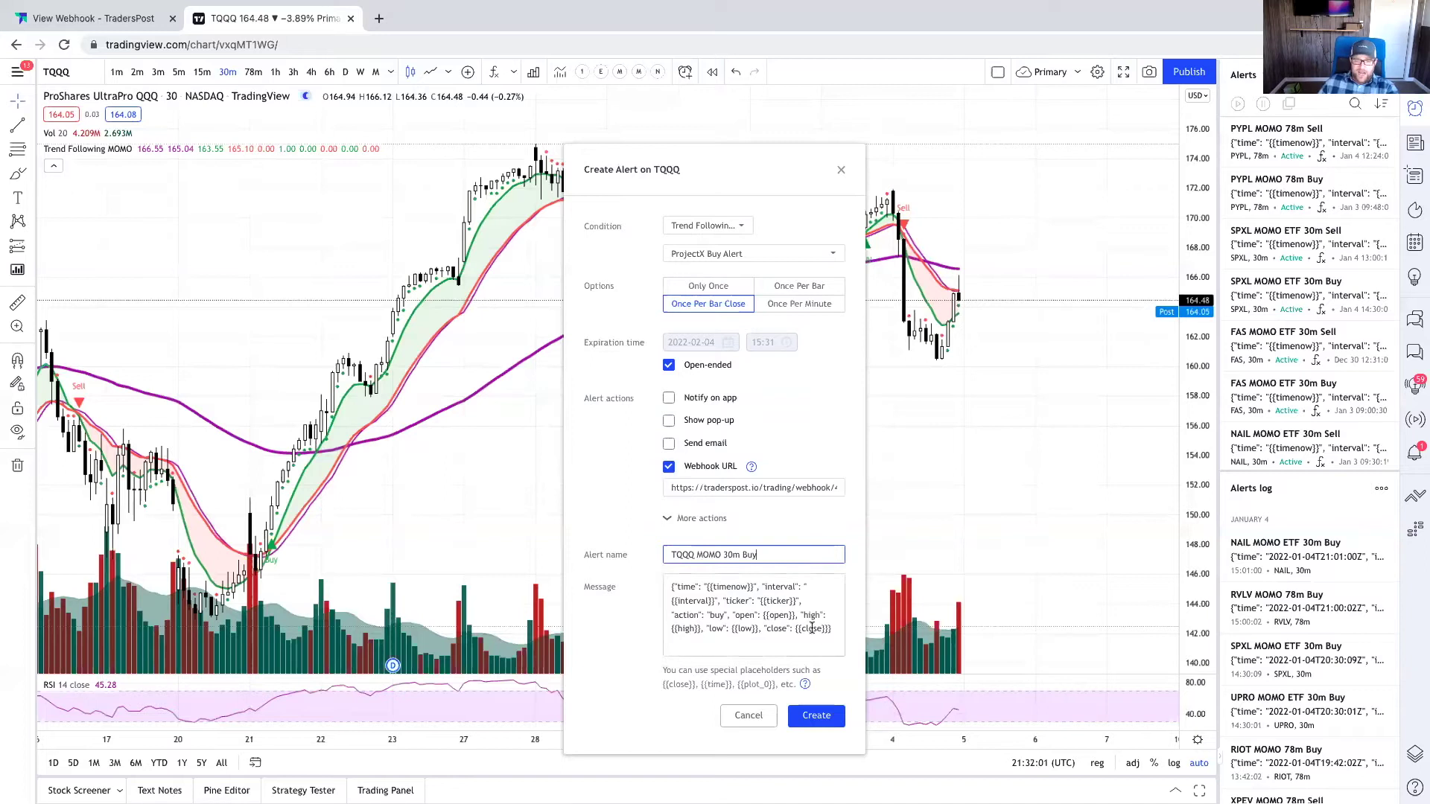
# Examine the time, interval, ticker, action and open fields in the alert's JSON message, and cancel the alert without creating it
pyautogui.moveTo(833, 629); pyautogui.dragTo(655, 591)
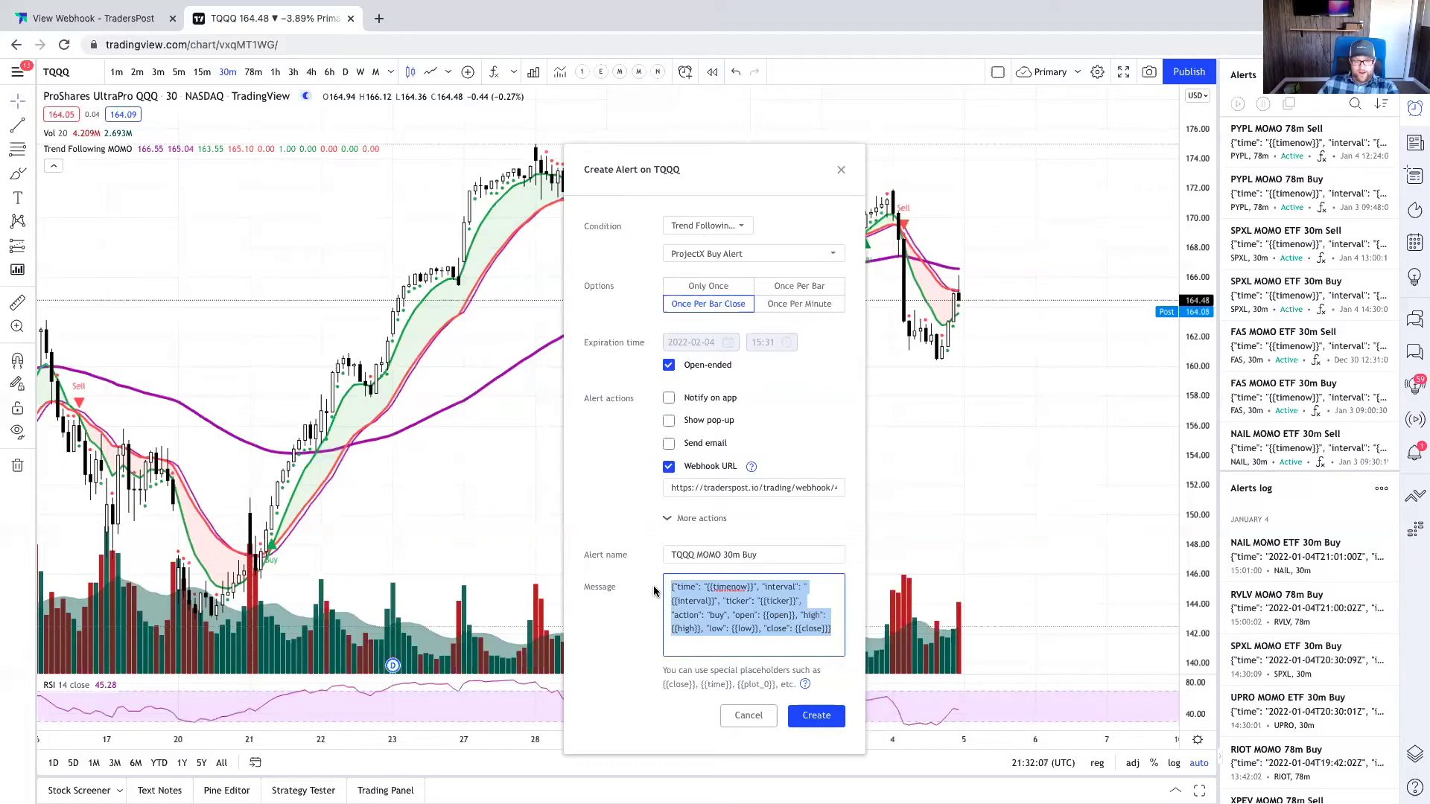
pyautogui.click(835, 633)
pyautogui.moveTo(835, 633); pyautogui.dragTo(634, 584)
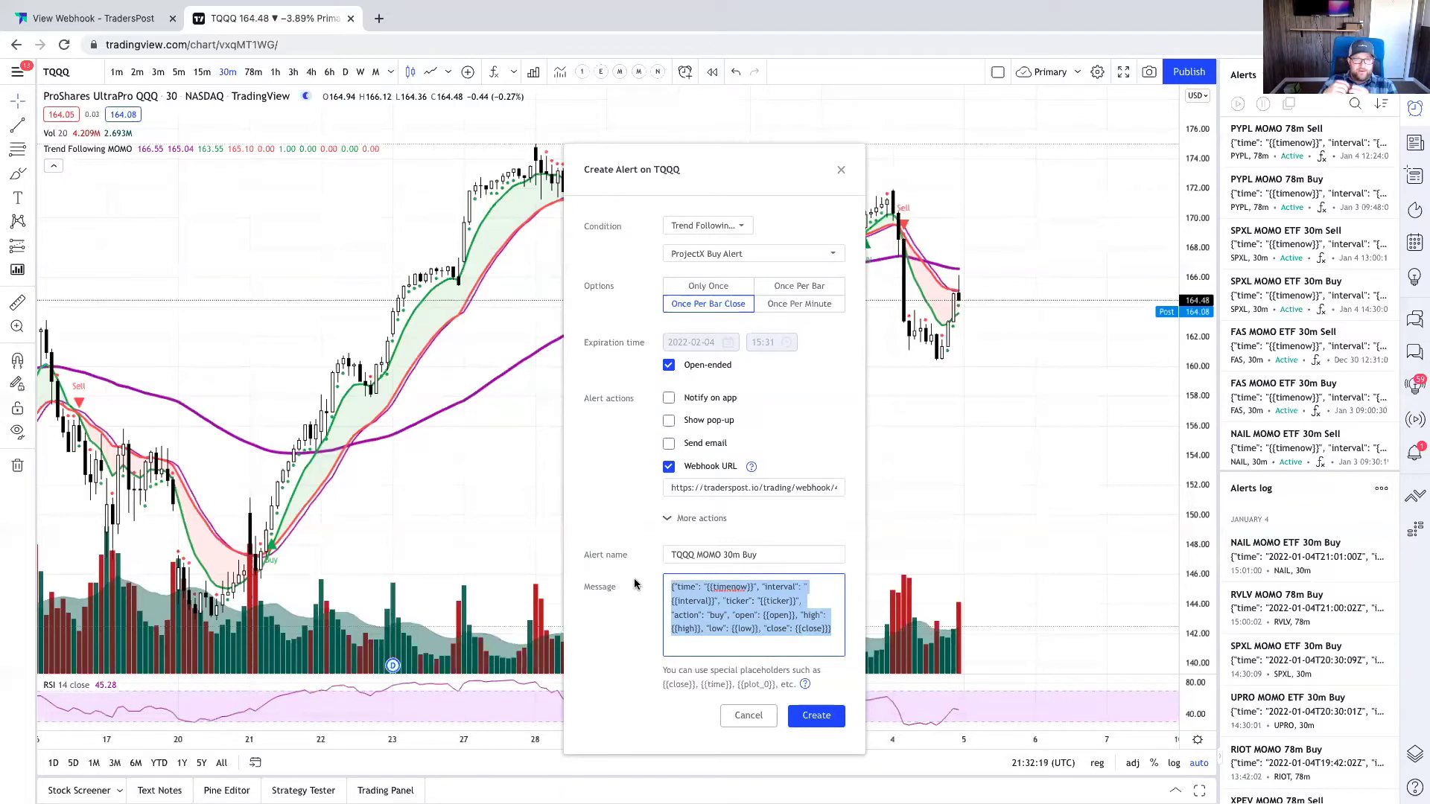
pyautogui.click(702, 587)
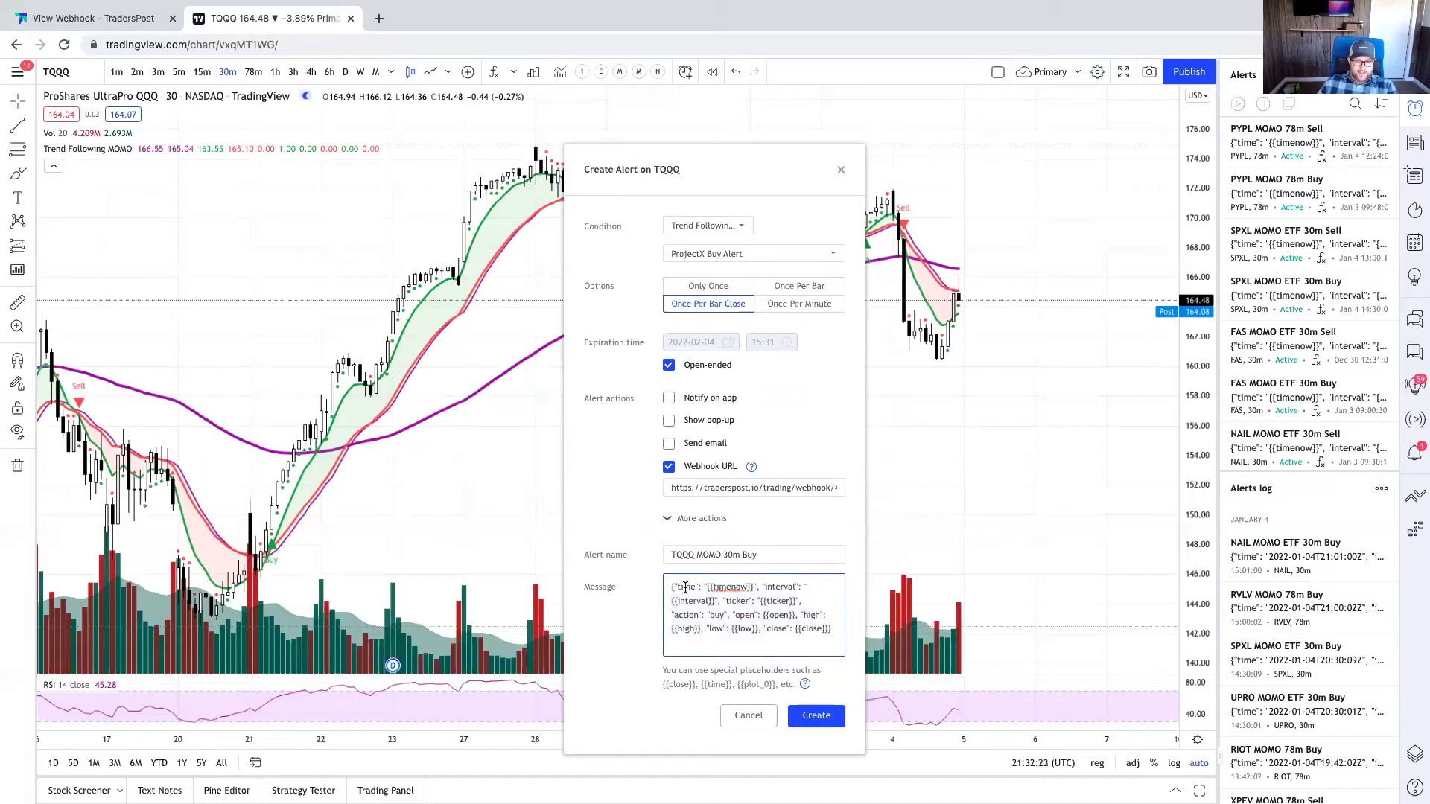
pyautogui.moveTo(678, 587)
pyautogui.mouseDown()
pyautogui.moveTo(755, 586)
pyautogui.moveTo(669, 601)
pyautogui.mouseUp()
pyautogui.click(713, 601)
pyautogui.moveTo(759, 602); pyautogui.dragTo(794, 603)
pyautogui.click(701, 615)
pyautogui.moveTo(770, 615)
pyautogui.mouseDown()
pyautogui.moveTo(794, 616)
pyautogui.moveTo(759, 616)
pyautogui.mouseUp()
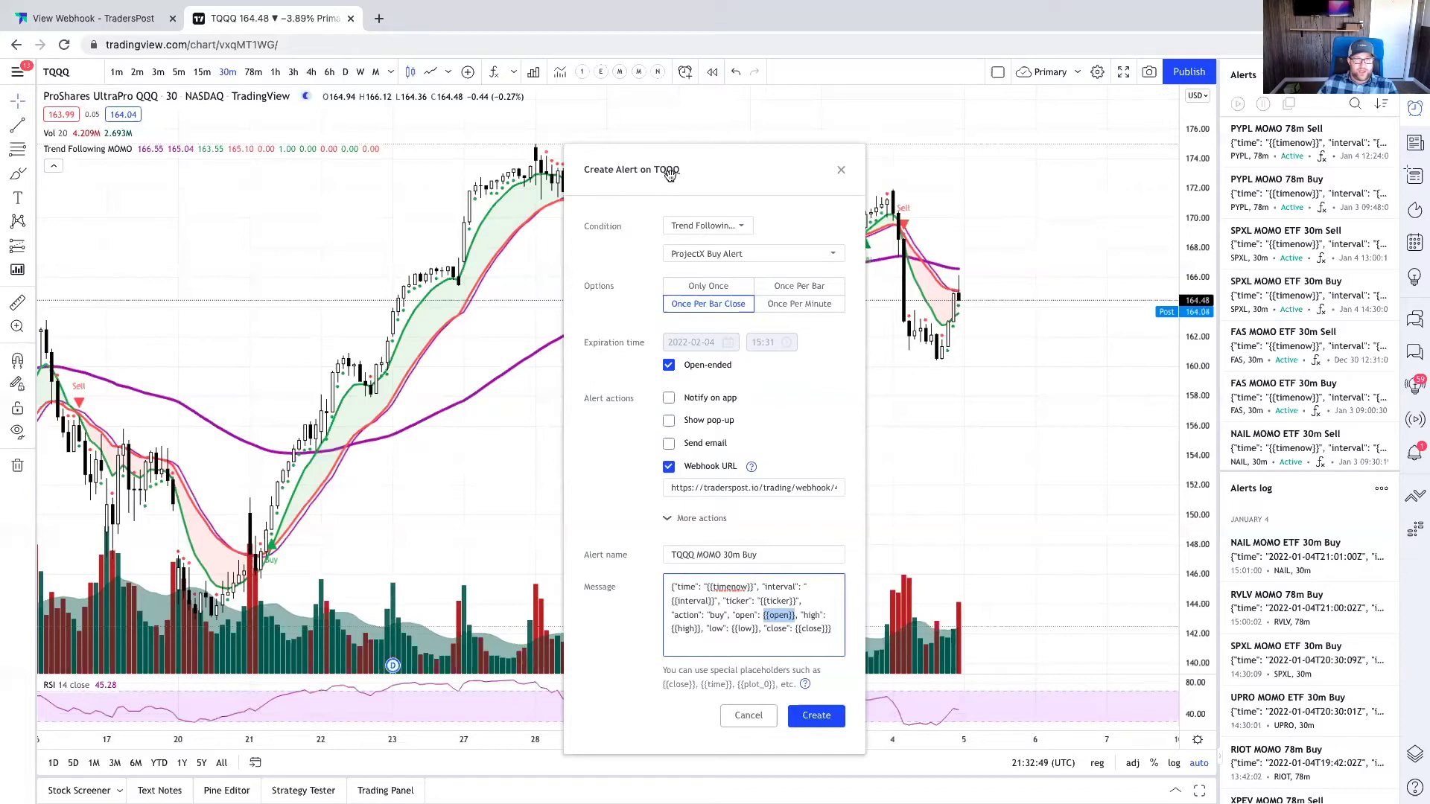
pyautogui.click(788, 615)
pyautogui.moveTo(795, 602); pyautogui.dragTo(760, 604)
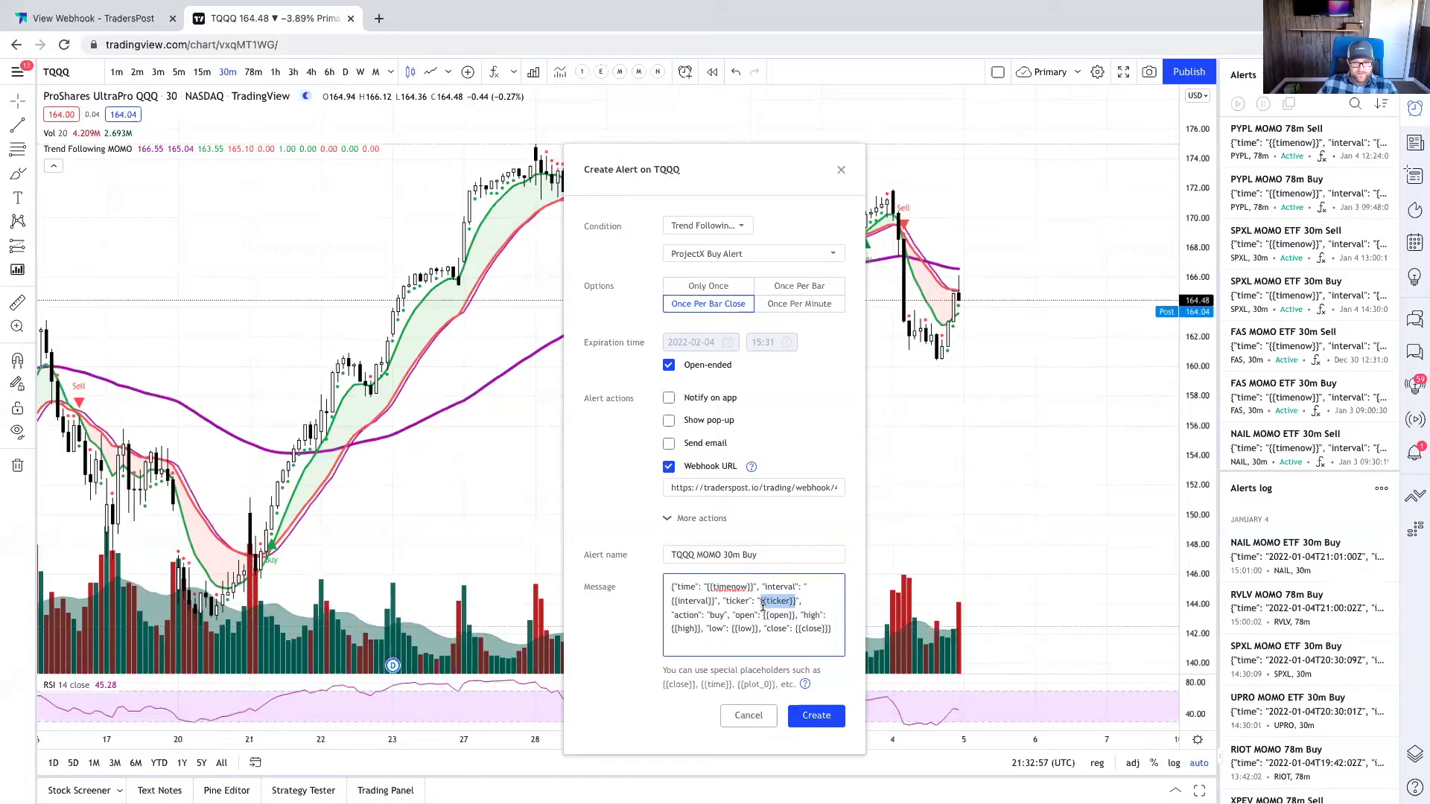
pyautogui.moveTo(760, 603); pyautogui.dragTo(795, 602)
pyautogui.moveTo(1274, 564)
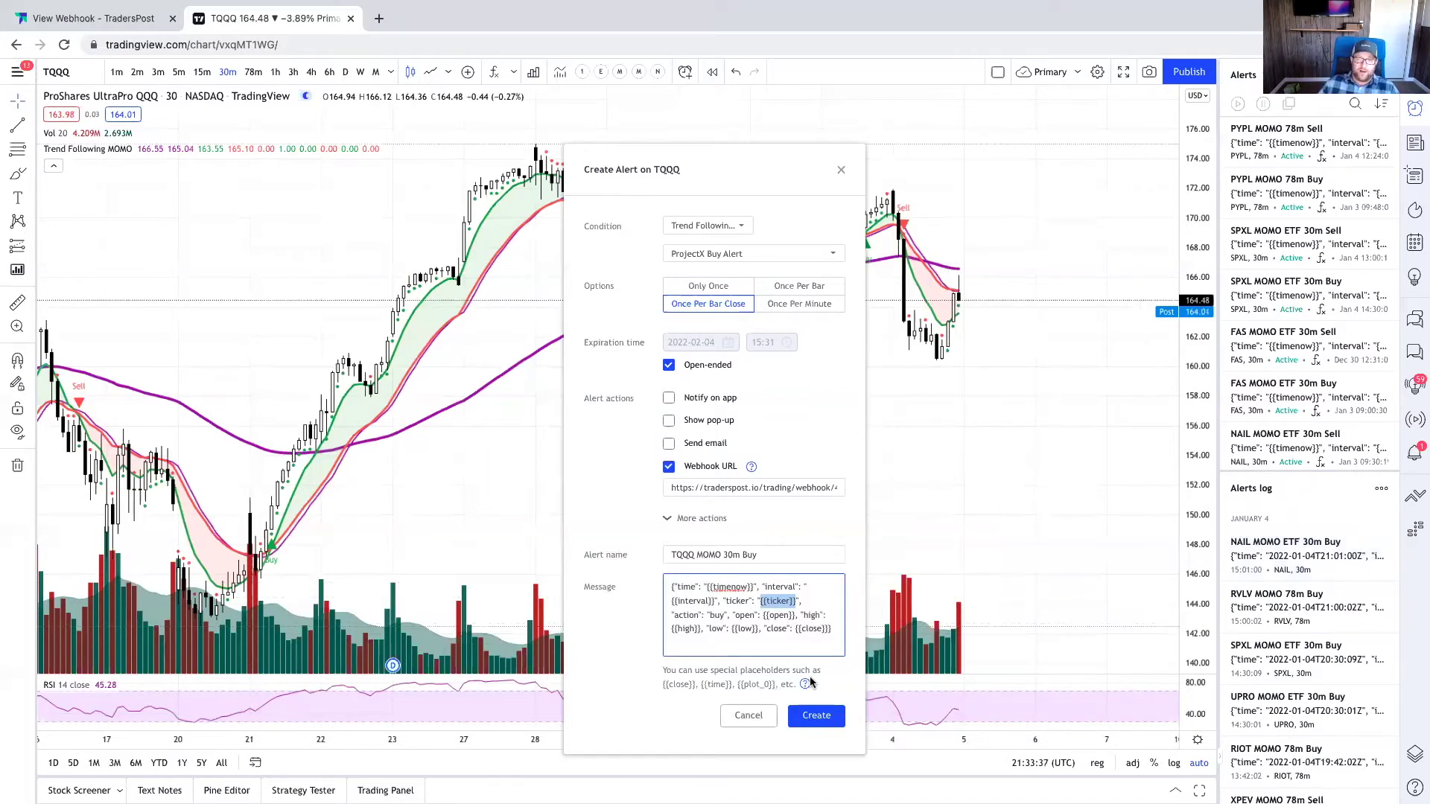
pyautogui.click(758, 716)
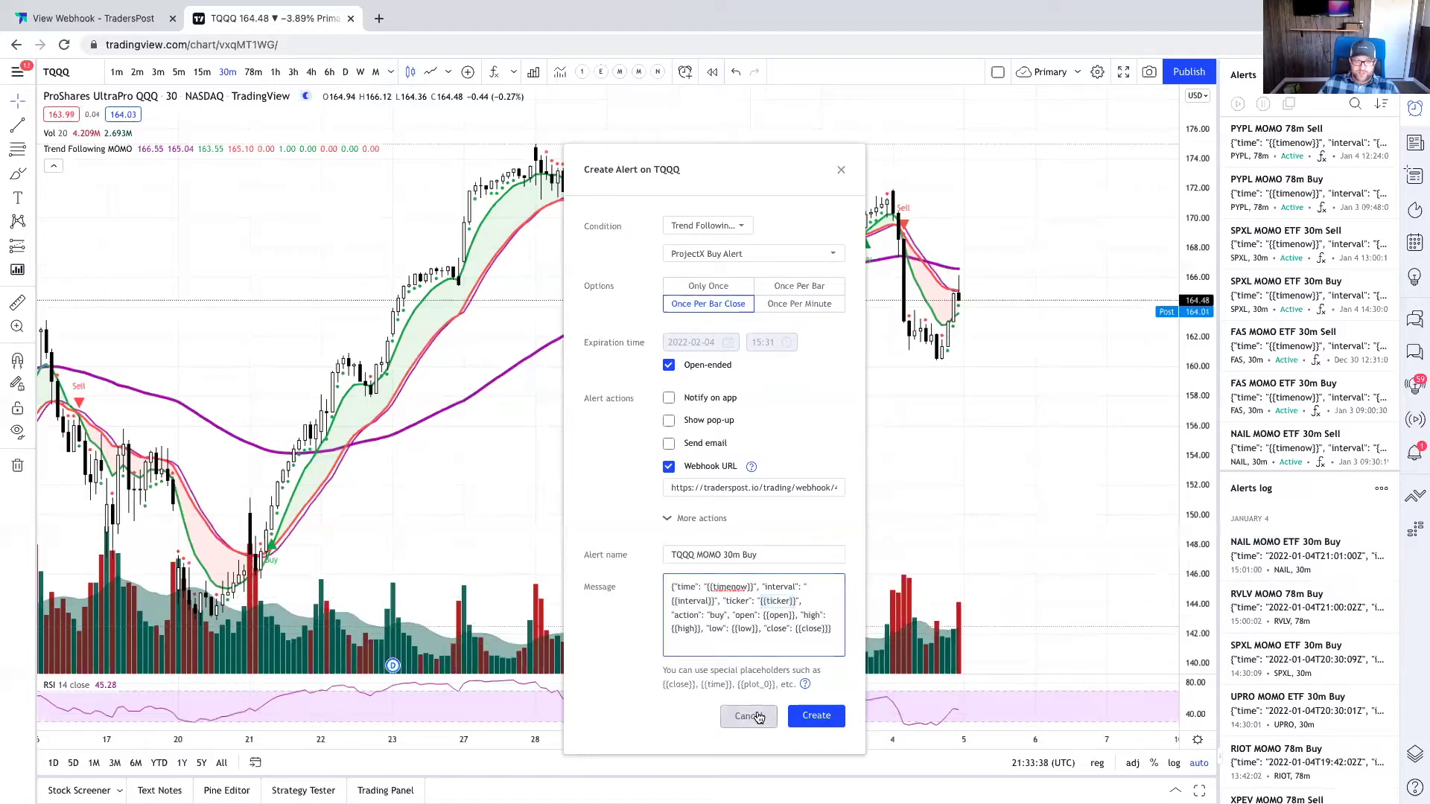
# Switch the chart symbol to NAIL and inspect the latest Buy signal on the 30-minute candles
pyautogui.click(56, 72)
pyautogui.write('NAIL')
pyautogui.click(600, 352)
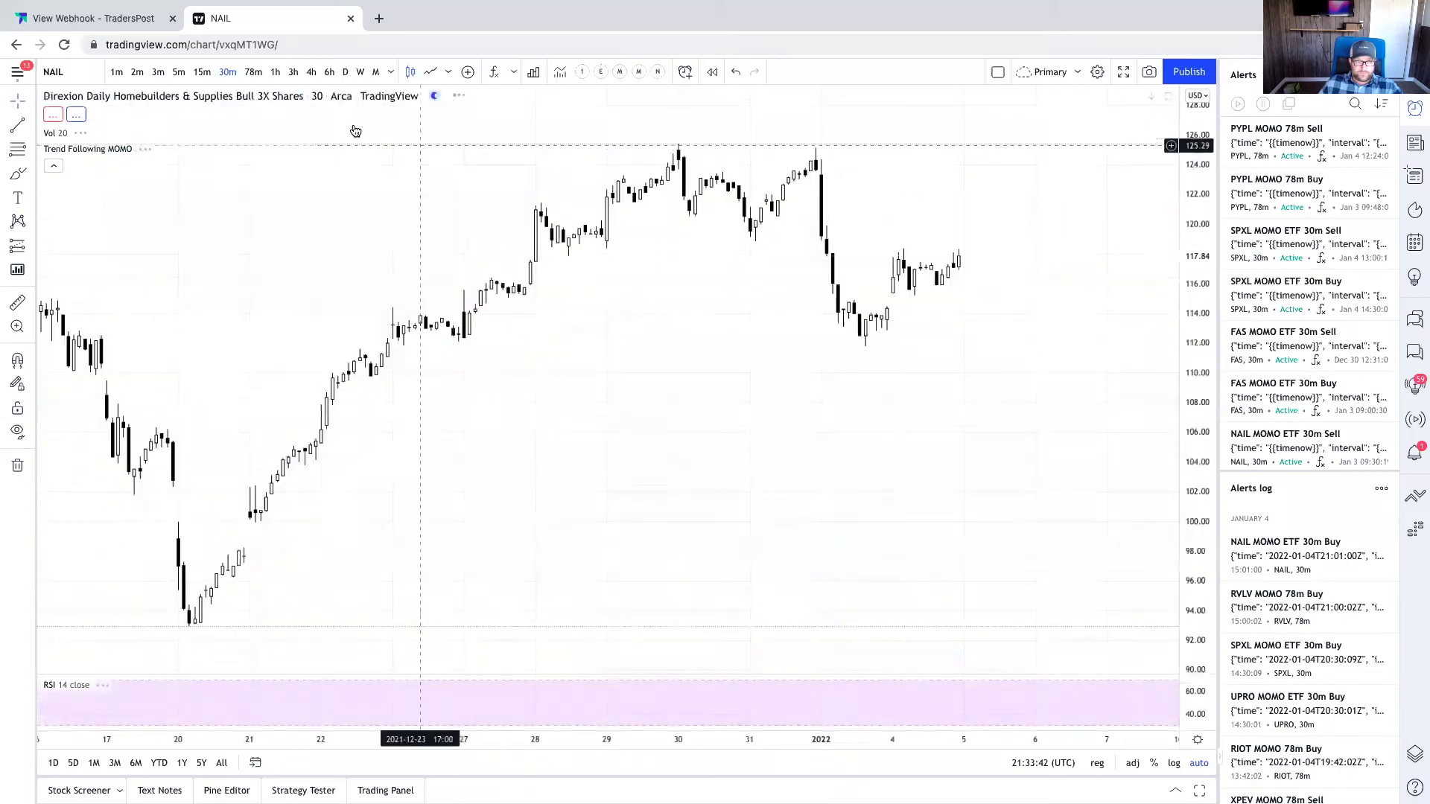
pyautogui.scroll(3, 912, 302)
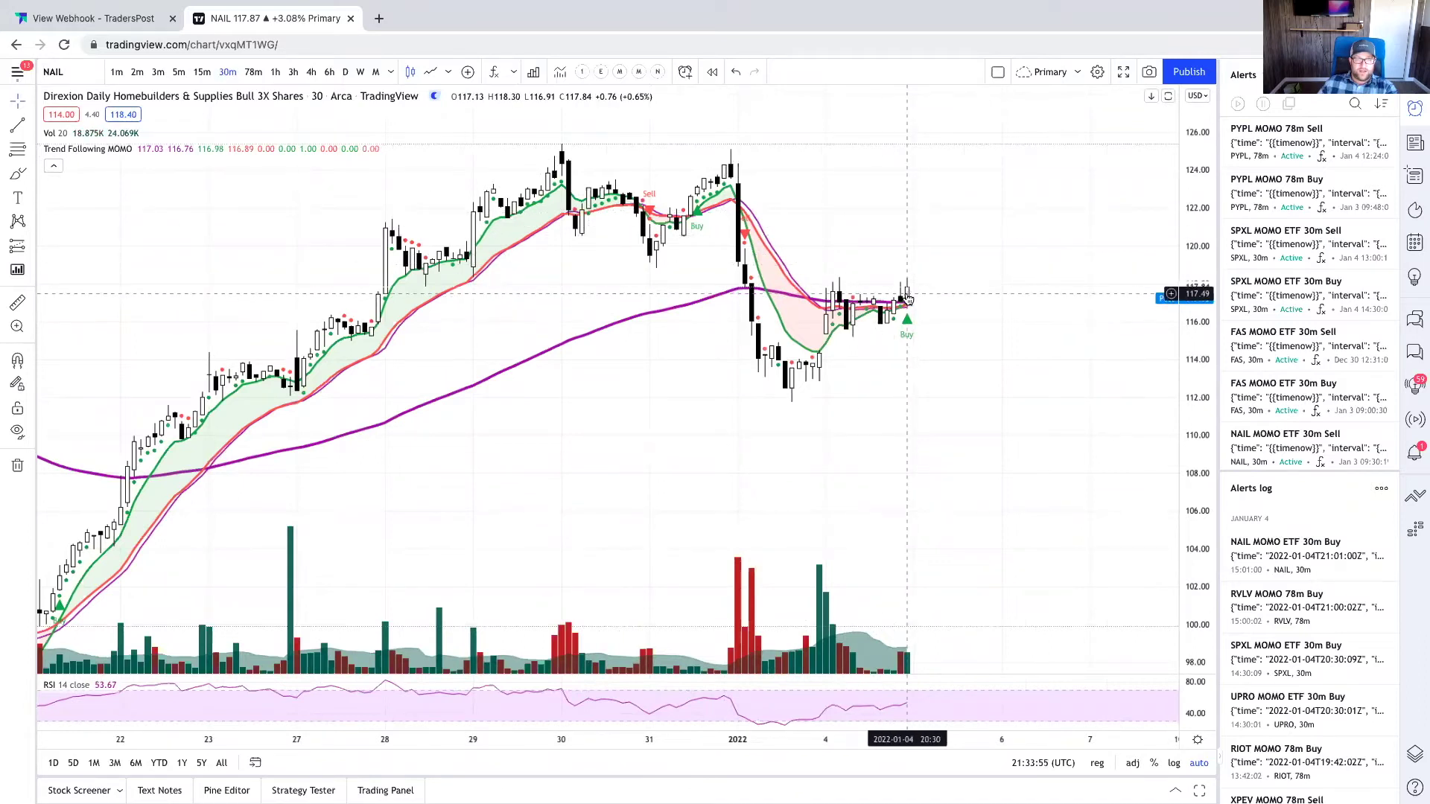
pyautogui.moveTo(908, 299); pyautogui.dragTo(912, 299)
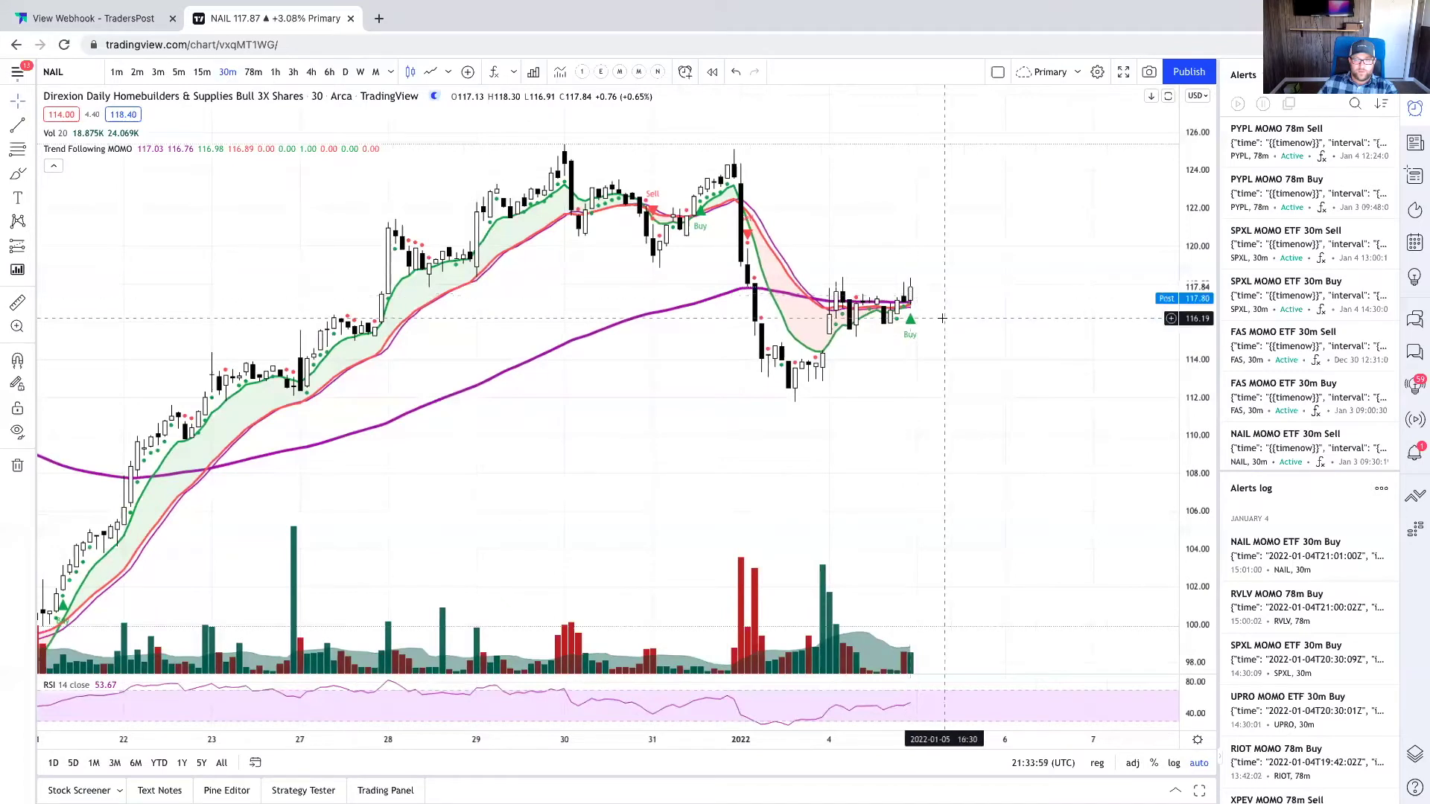
pyautogui.moveTo(1278, 557)
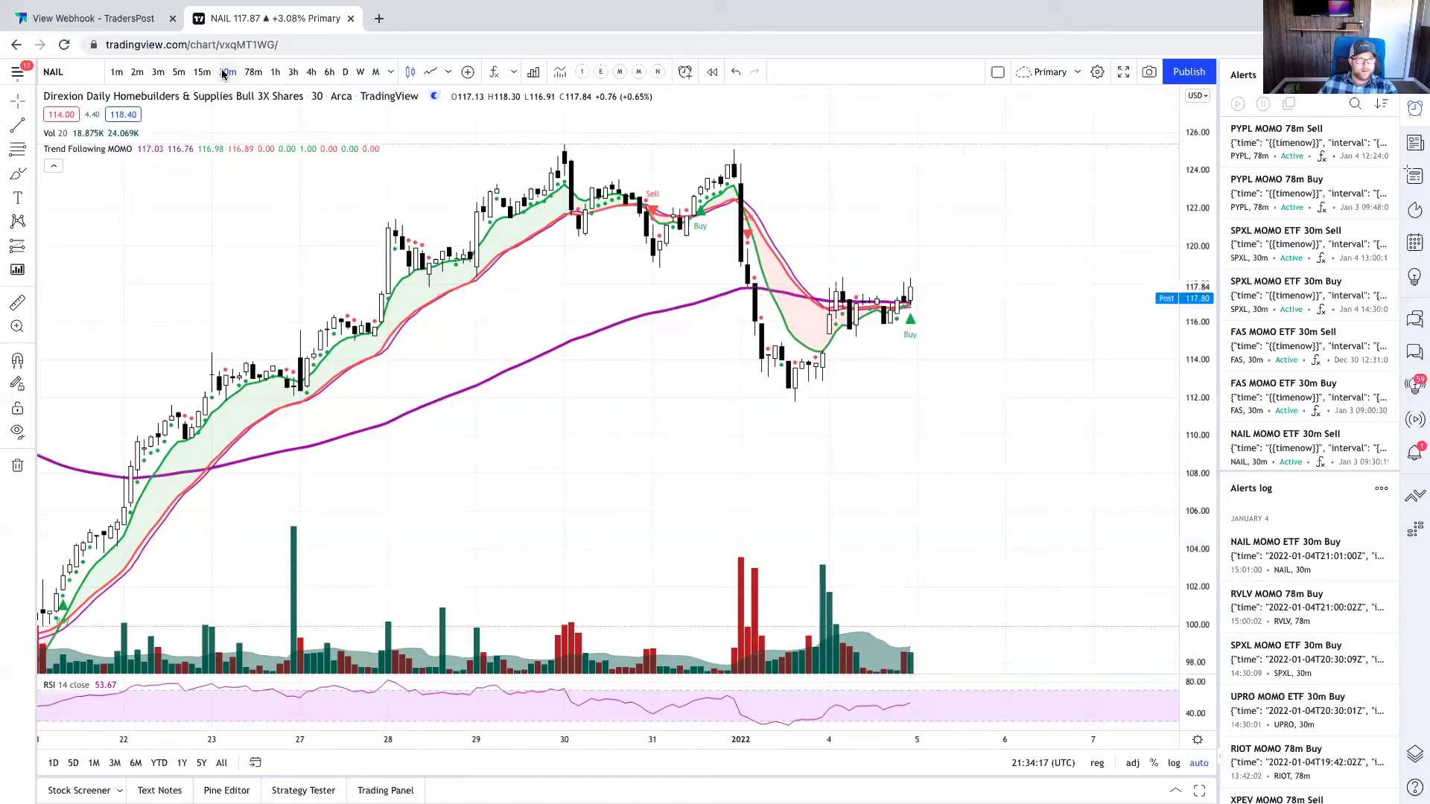
# Switch to TradersPost and open the Test Strategy subscription for editing
pyautogui.click(133, 21)
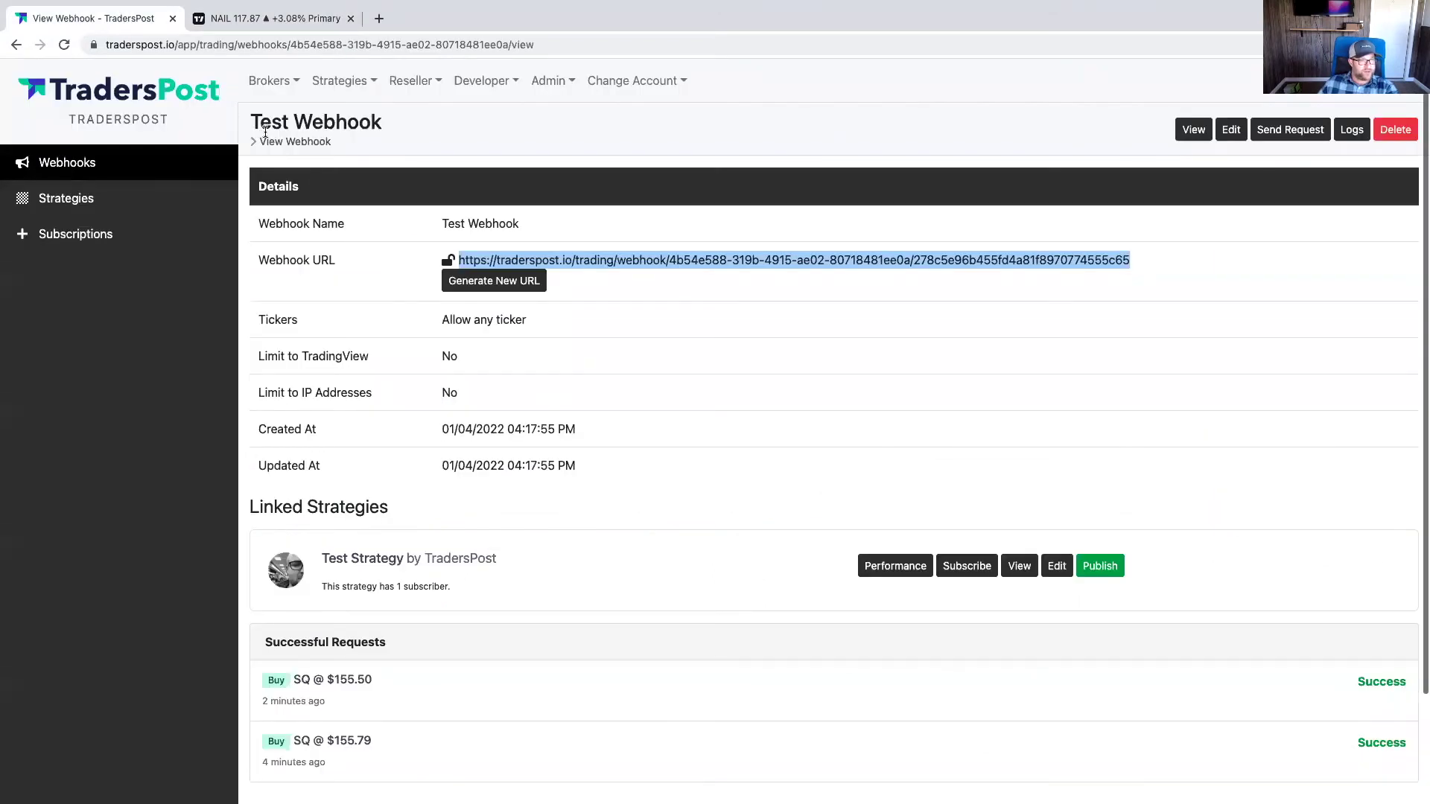
pyautogui.moveTo(344, 101)
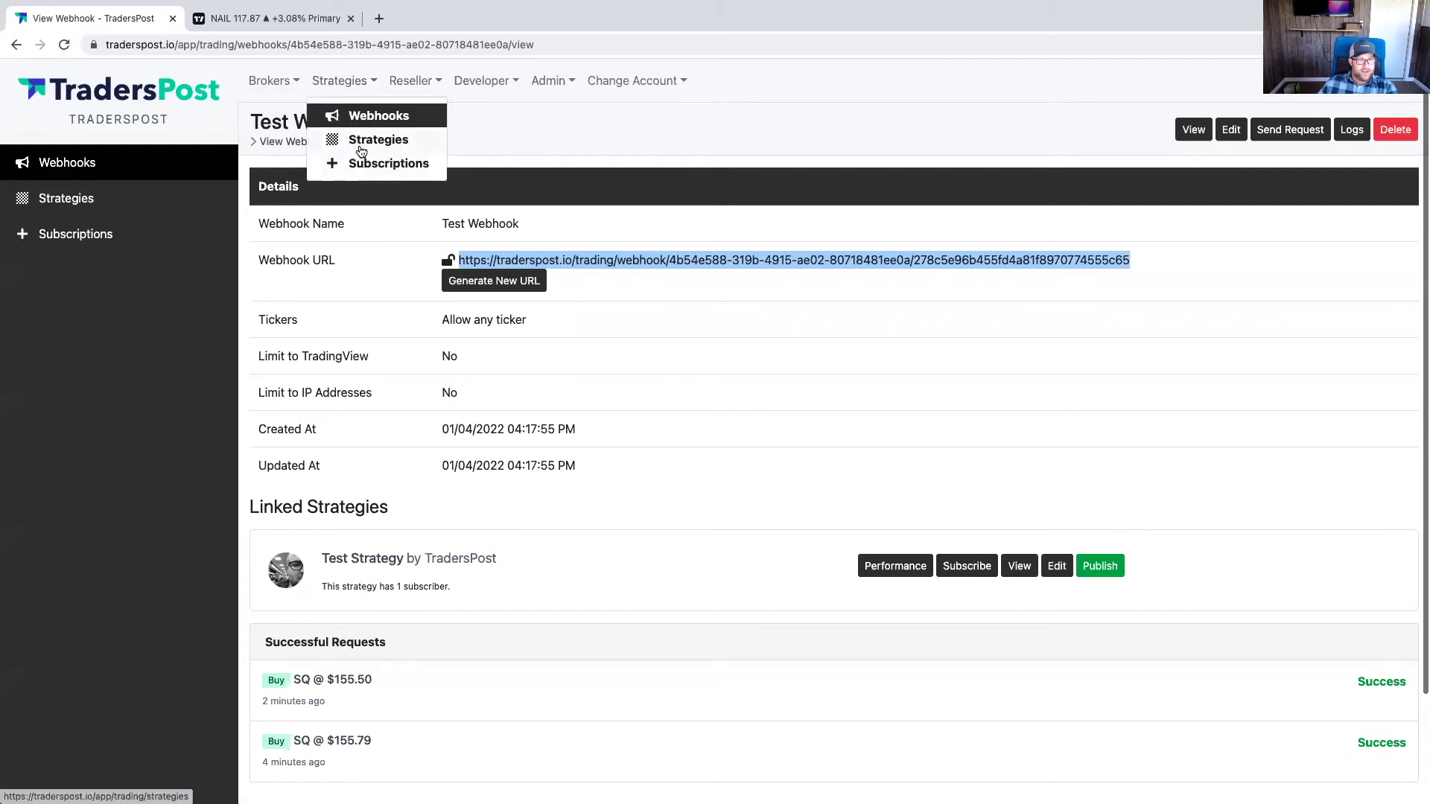
pyautogui.click(363, 163)
pyautogui.click(923, 195)
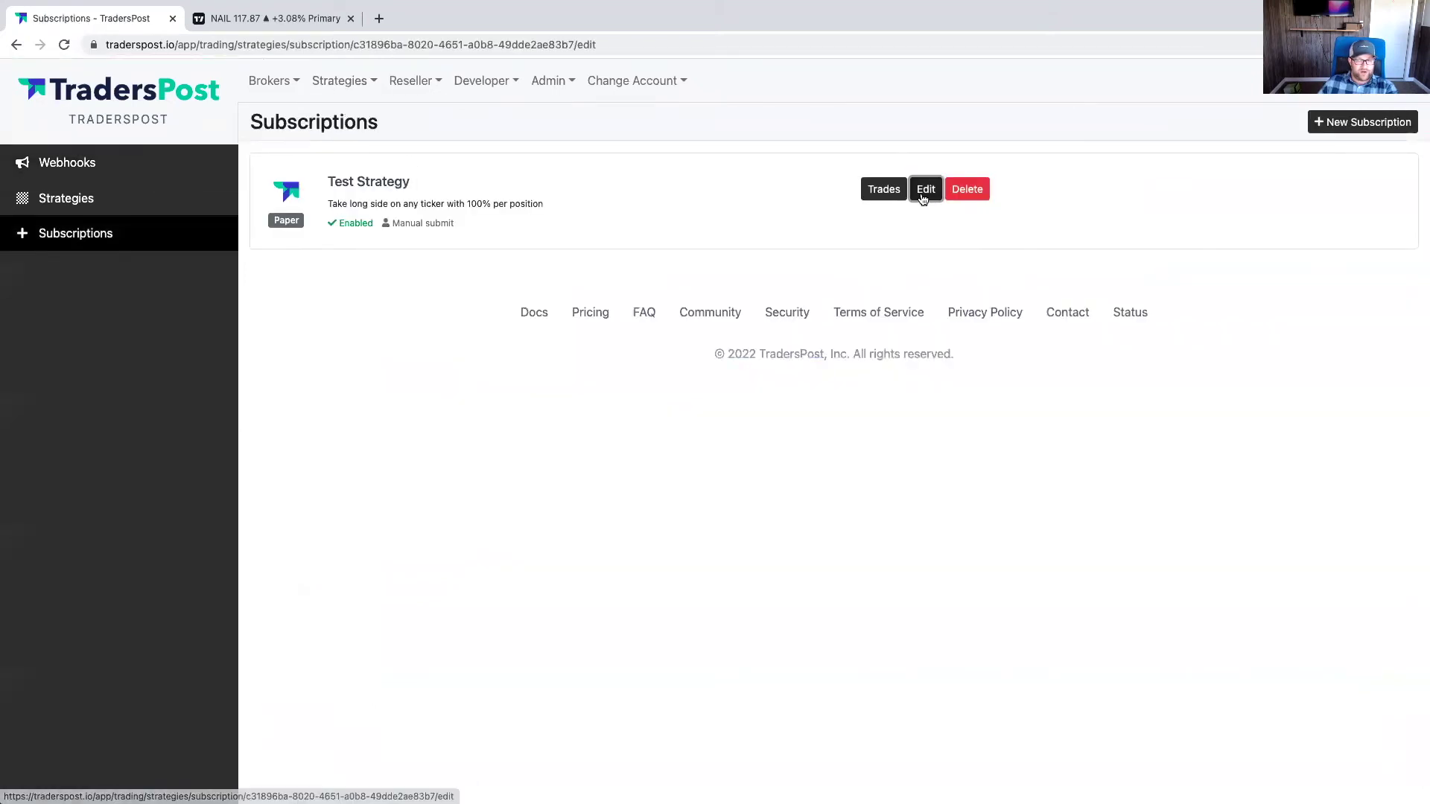
# Allow entry and exit during extended hours for the Test Strategy subscription, save it, and check the example entry order's details
pyautogui.scroll(-15, 526, 421)
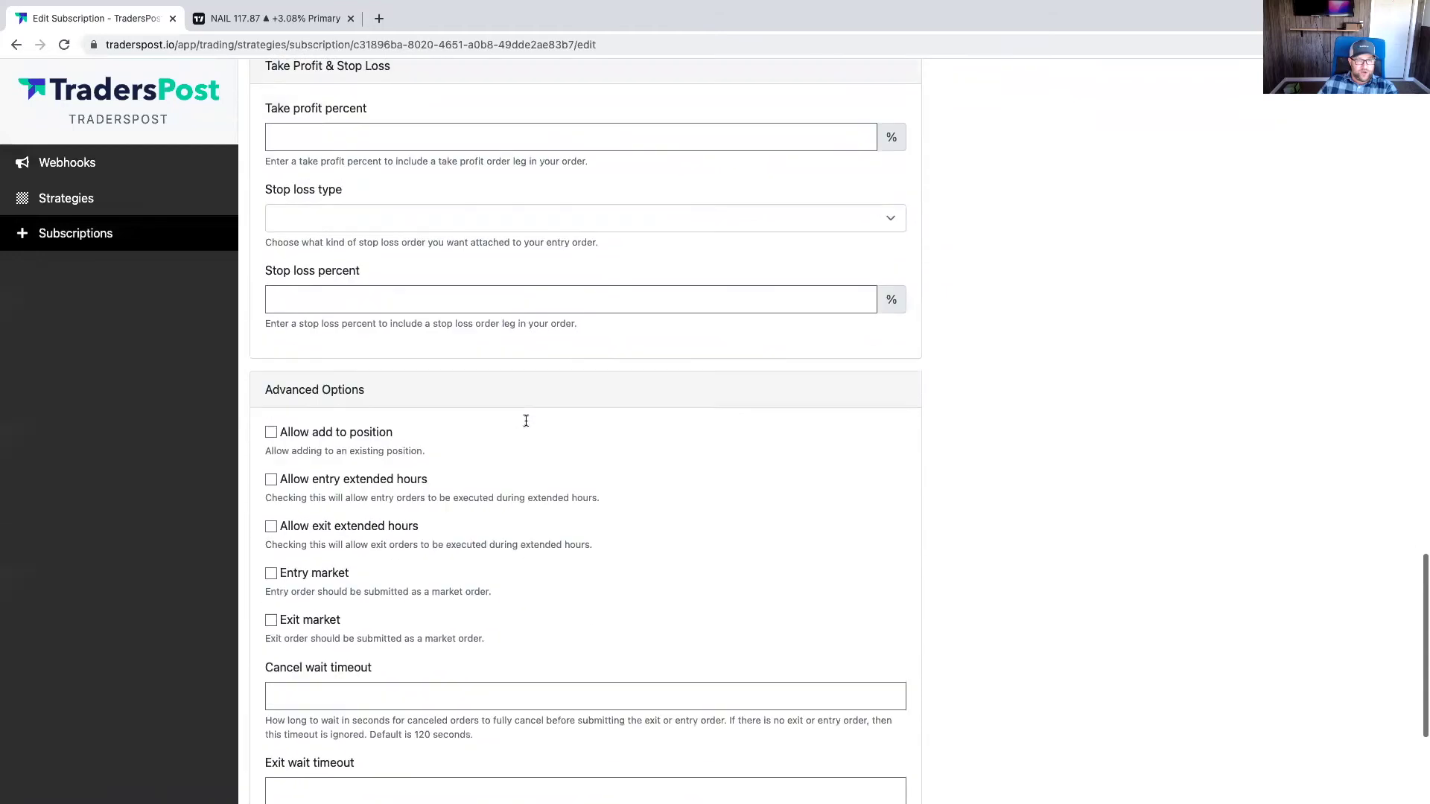
pyautogui.scroll(-3, 526, 421)
pyautogui.click(300, 265)
pyautogui.click(296, 313)
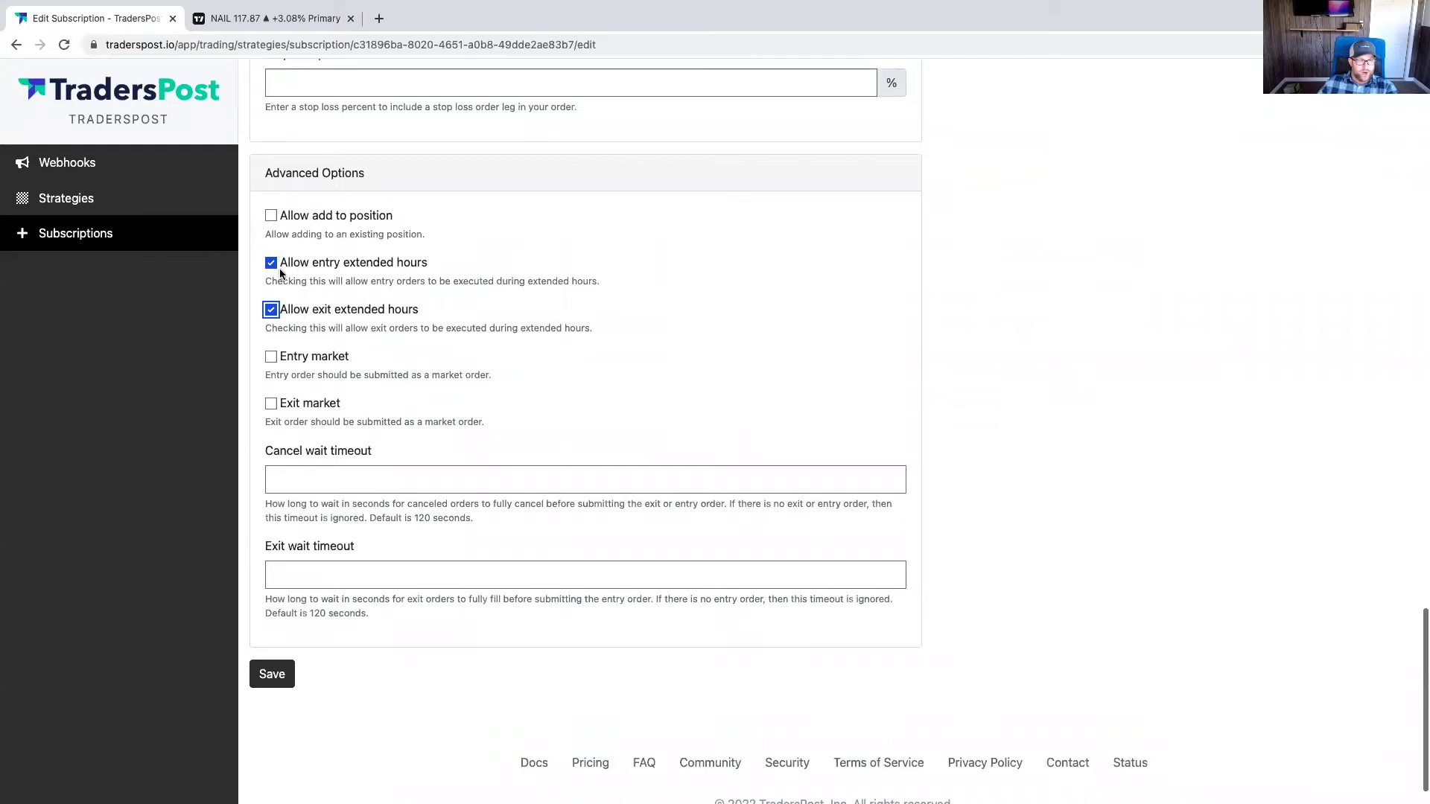
pyautogui.scroll(10, 284, 265)
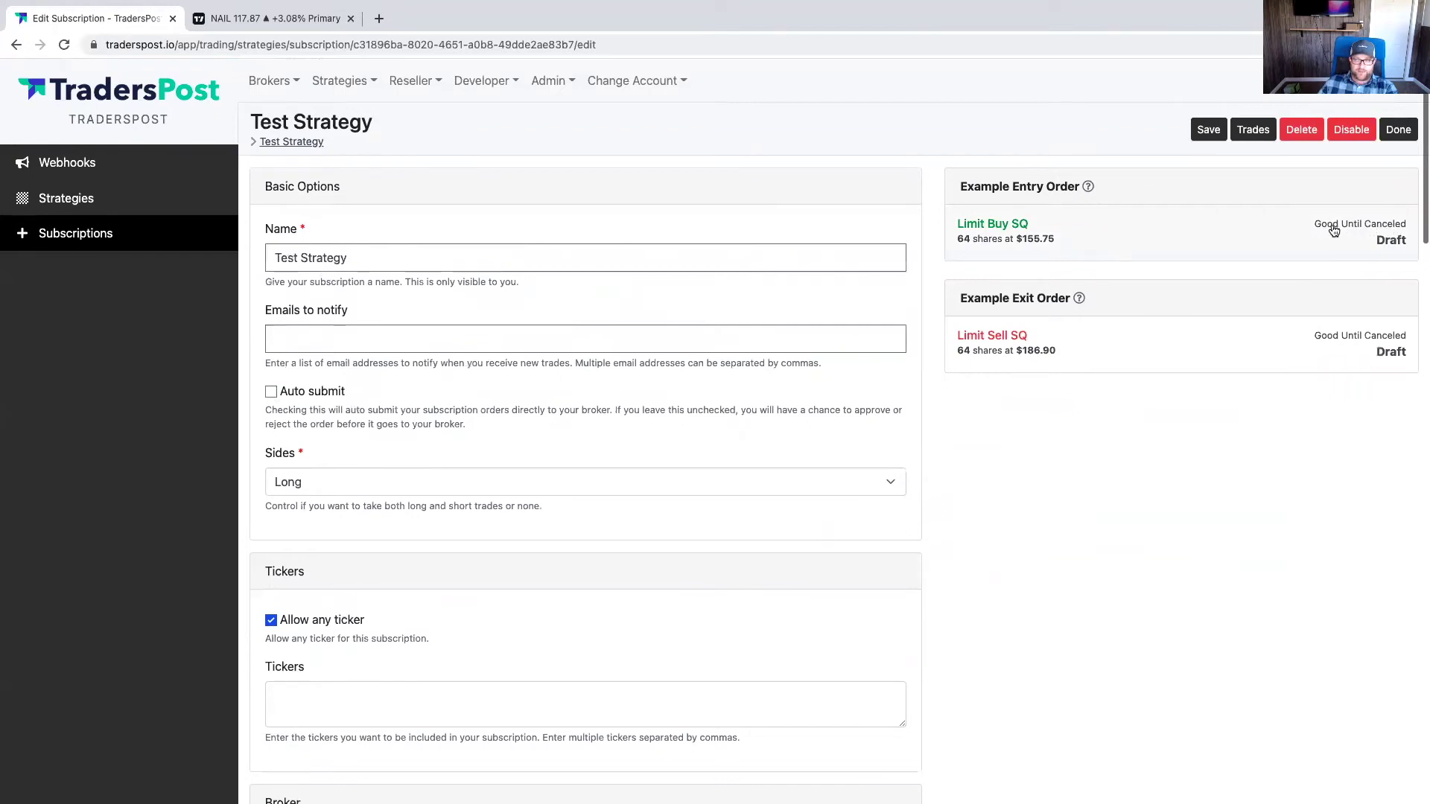
pyautogui.click(1374, 232)
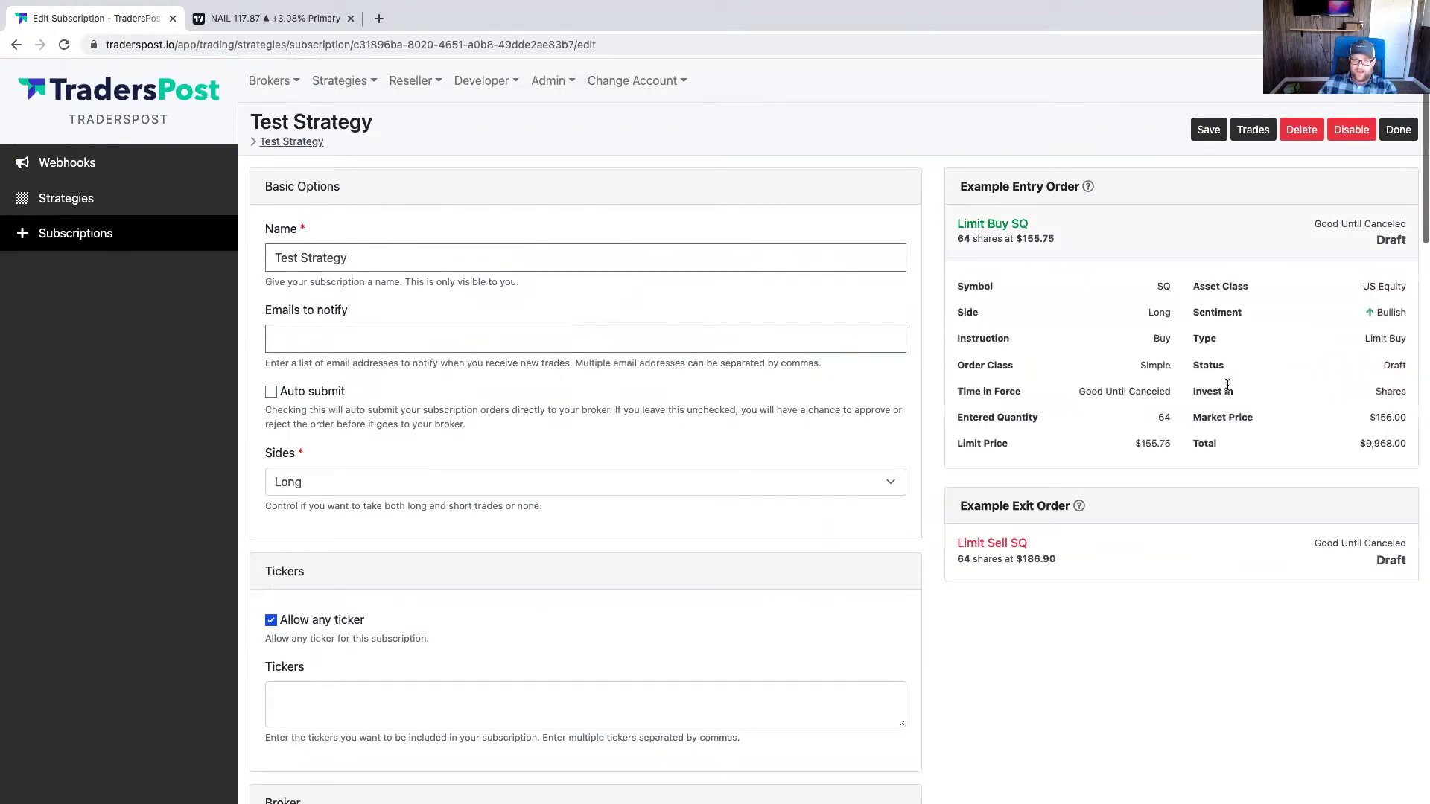
pyautogui.click(1208, 131)
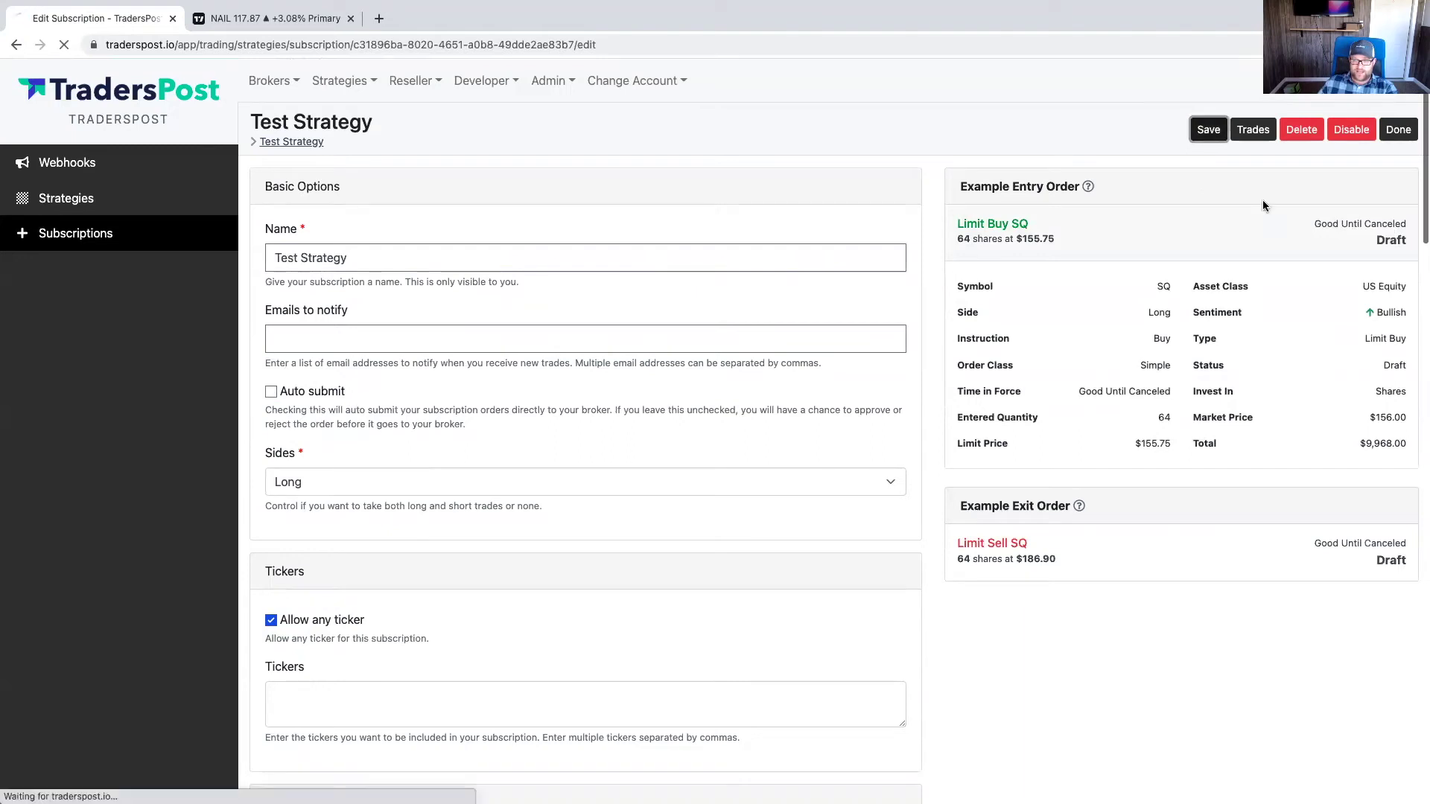
pyautogui.click(1362, 233)
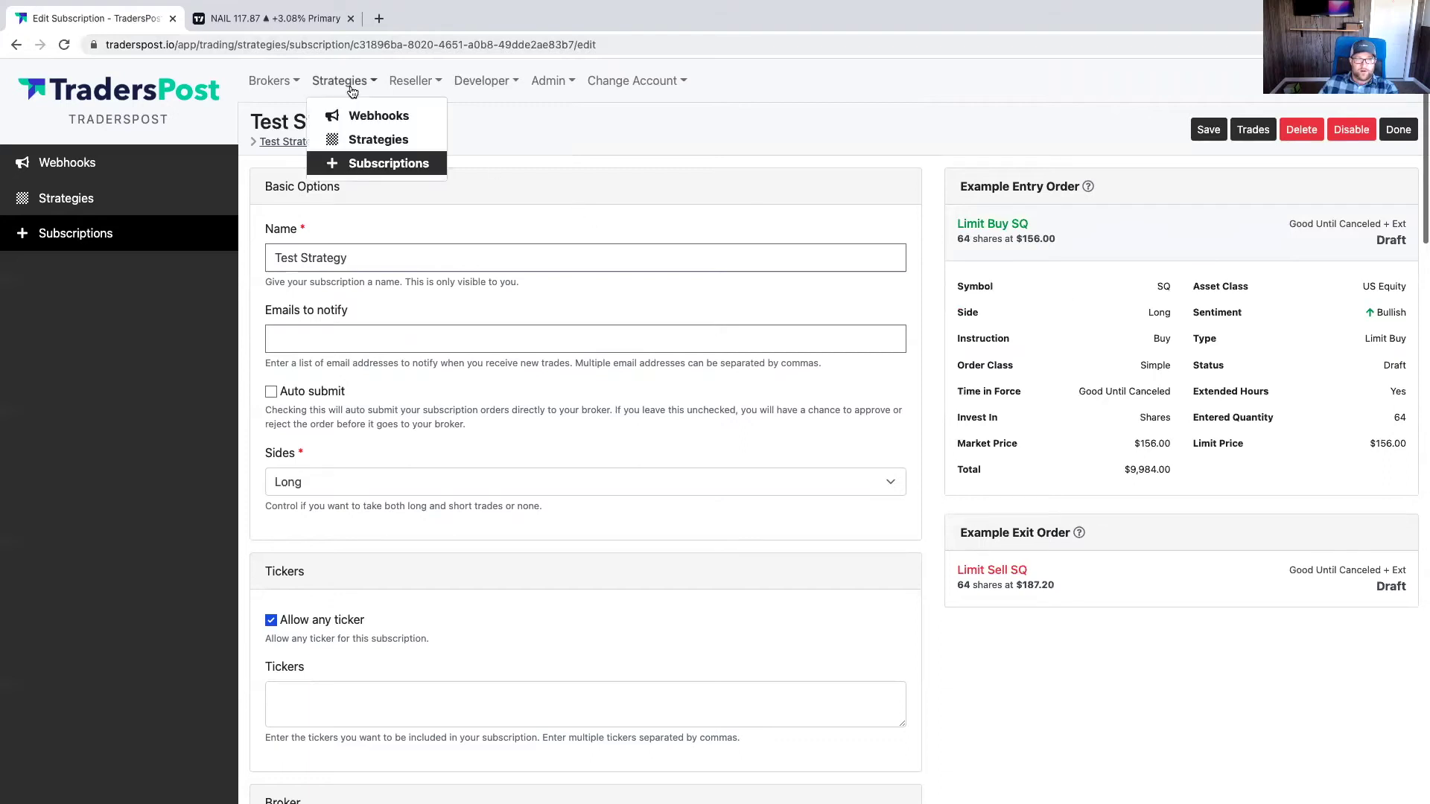
# Send a non-test Buy request for SQ at $156.00 through the Test Webhook
pyautogui.moveTo(334, 90)
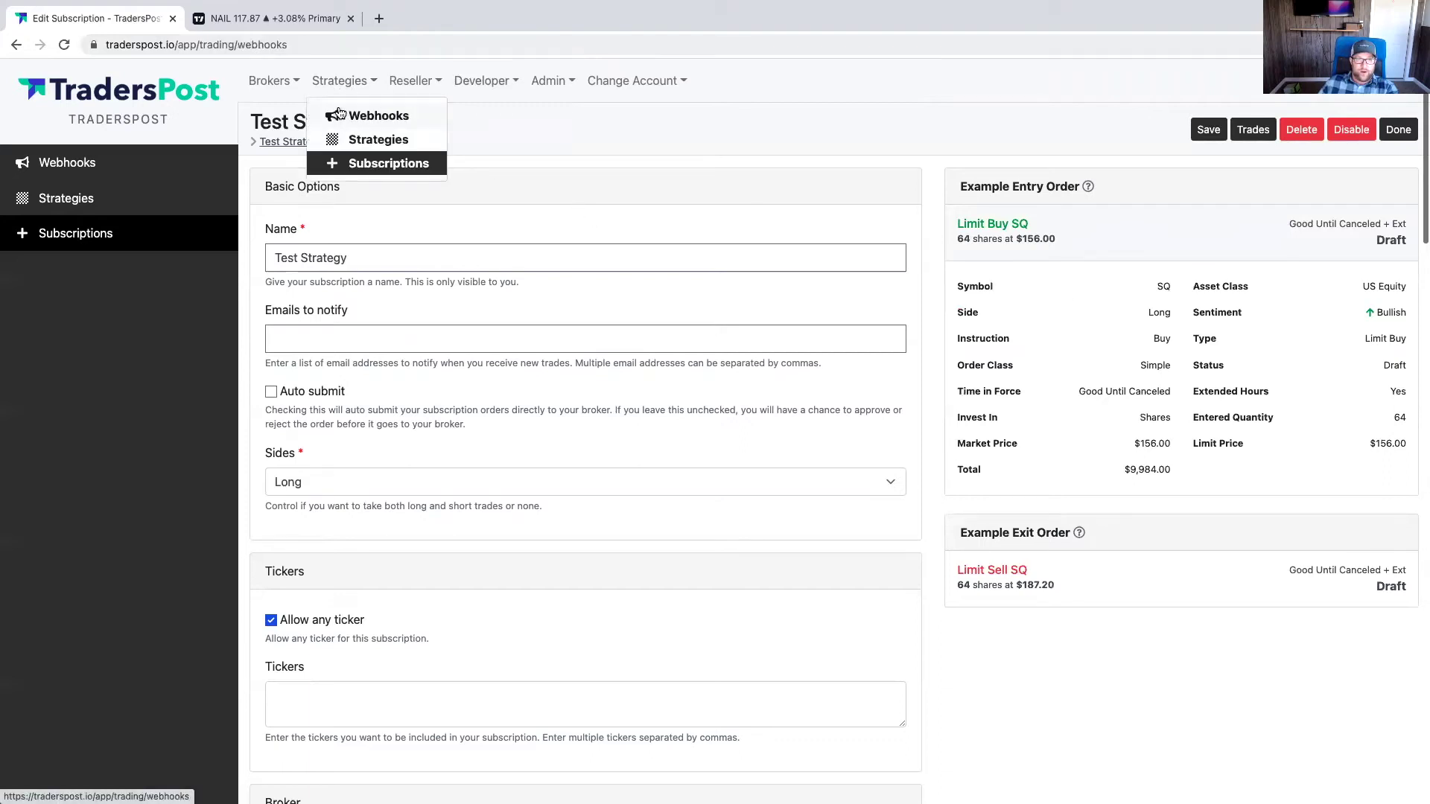
pyautogui.click(350, 115)
pyautogui.click(851, 186)
pyautogui.click(1290, 130)
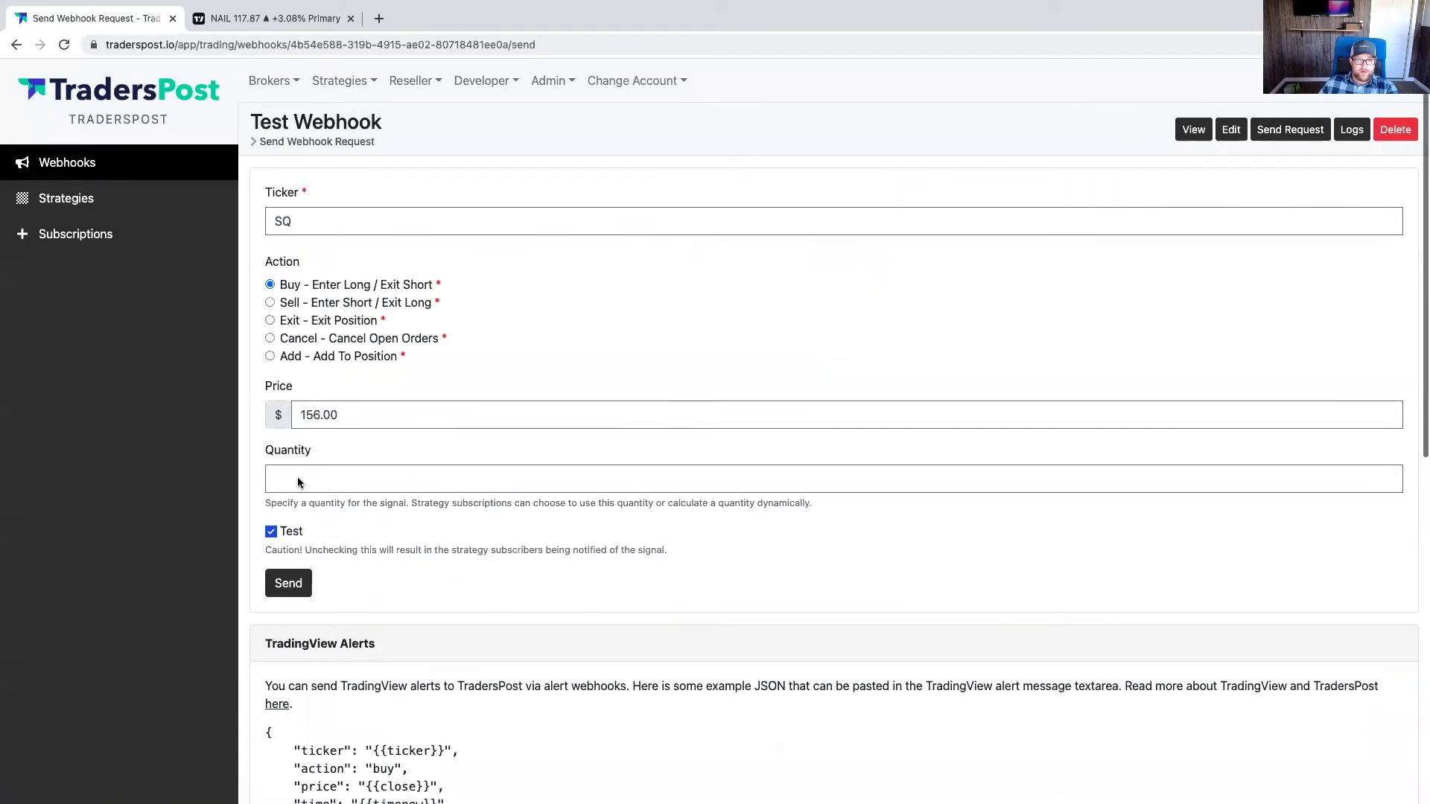
pyautogui.click(270, 531)
pyautogui.click(289, 583)
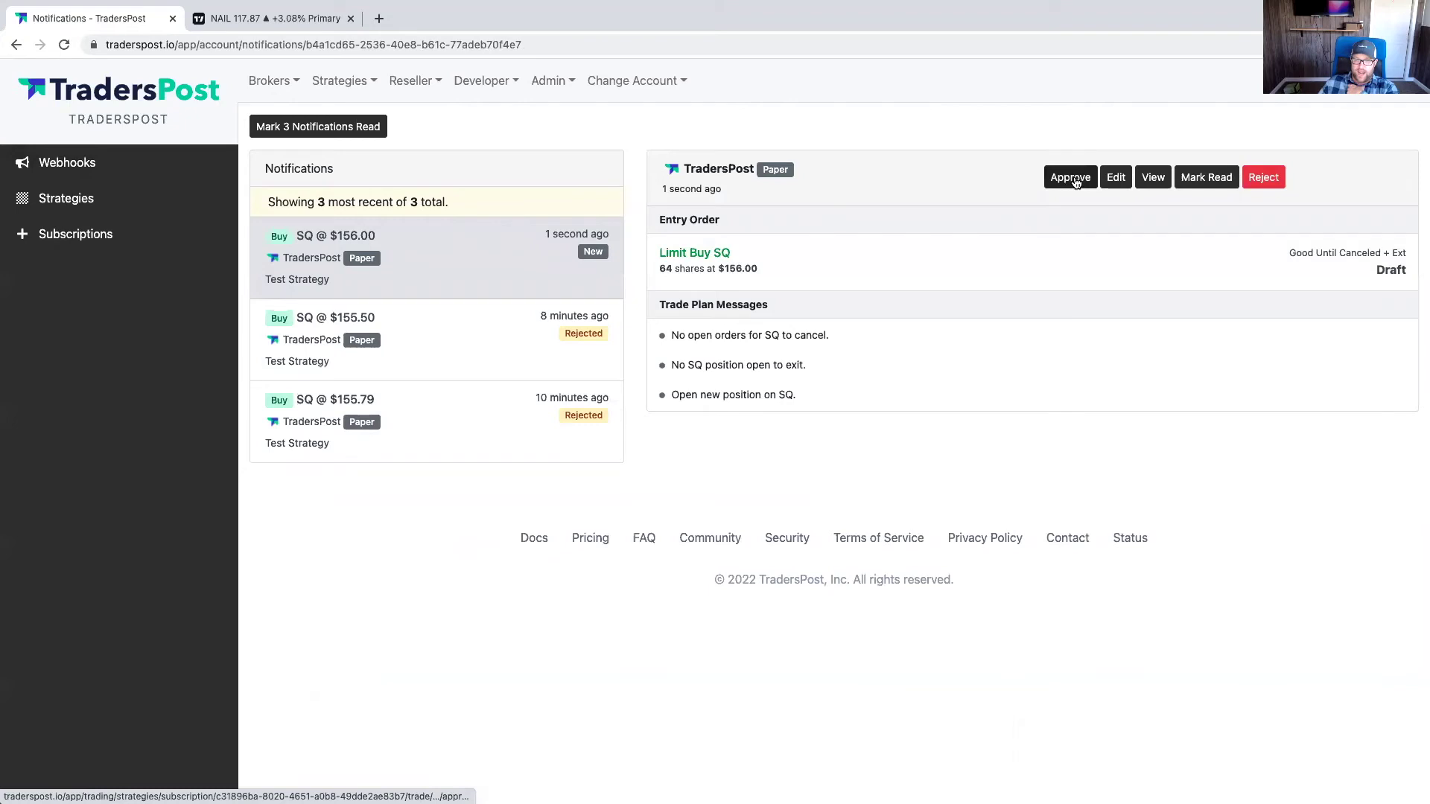
# Open the new SQ buy trade from the notifications and expand its entry order details
pyautogui.click(1153, 177)
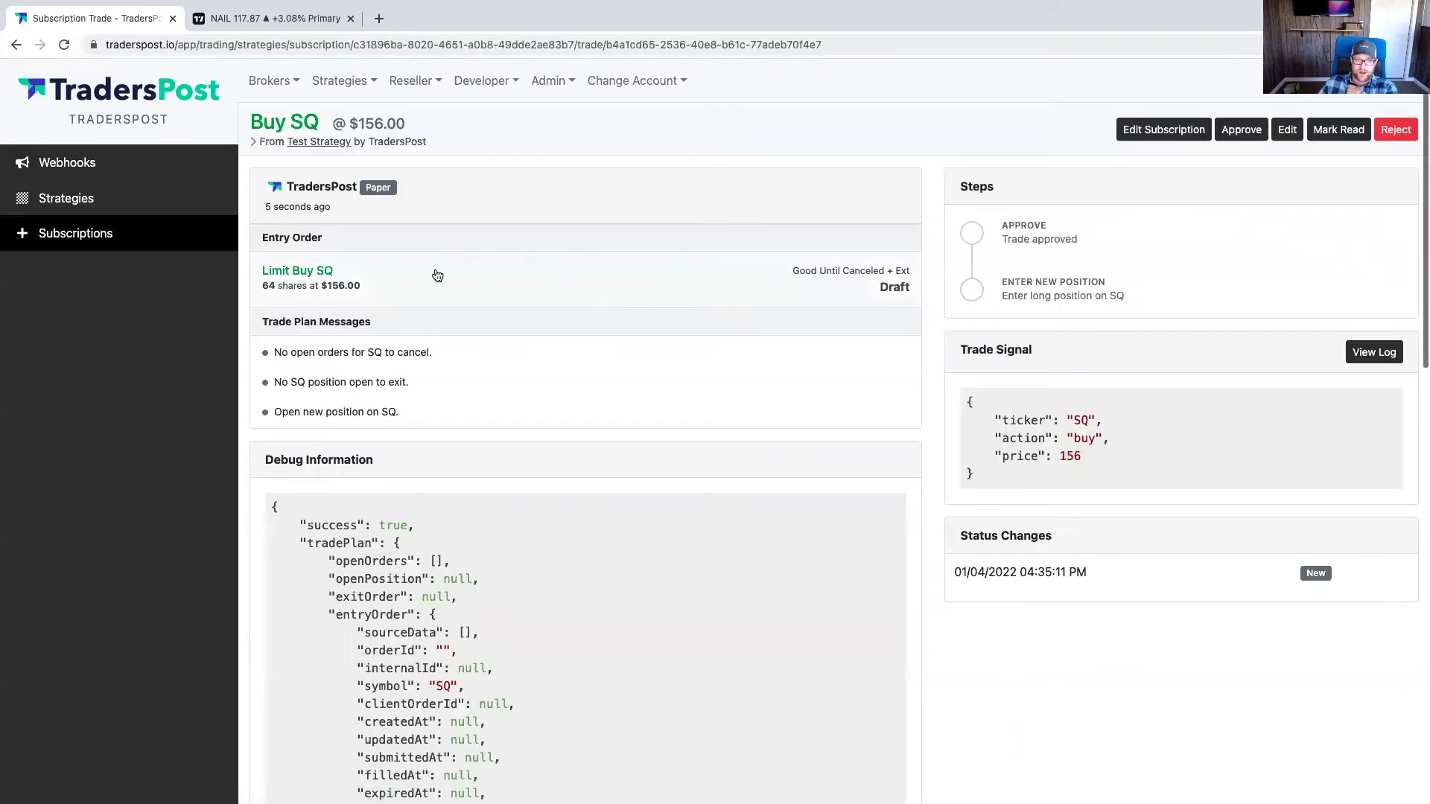
pyautogui.click(436, 276)
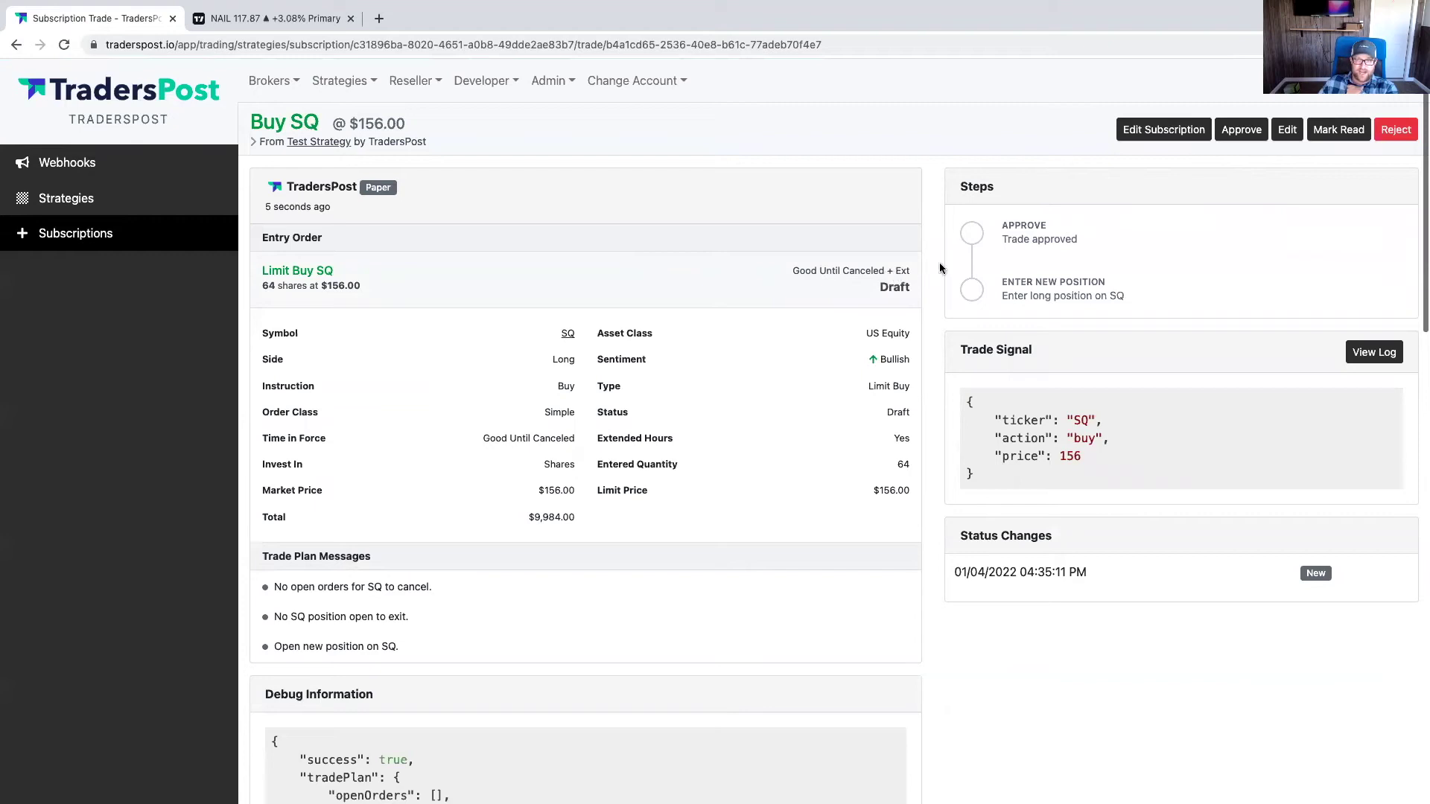
# Approve the SQ buy trade for submission to the broker and expand its entry order details
pyautogui.click(1240, 129)
pyautogui.click(548, 186)
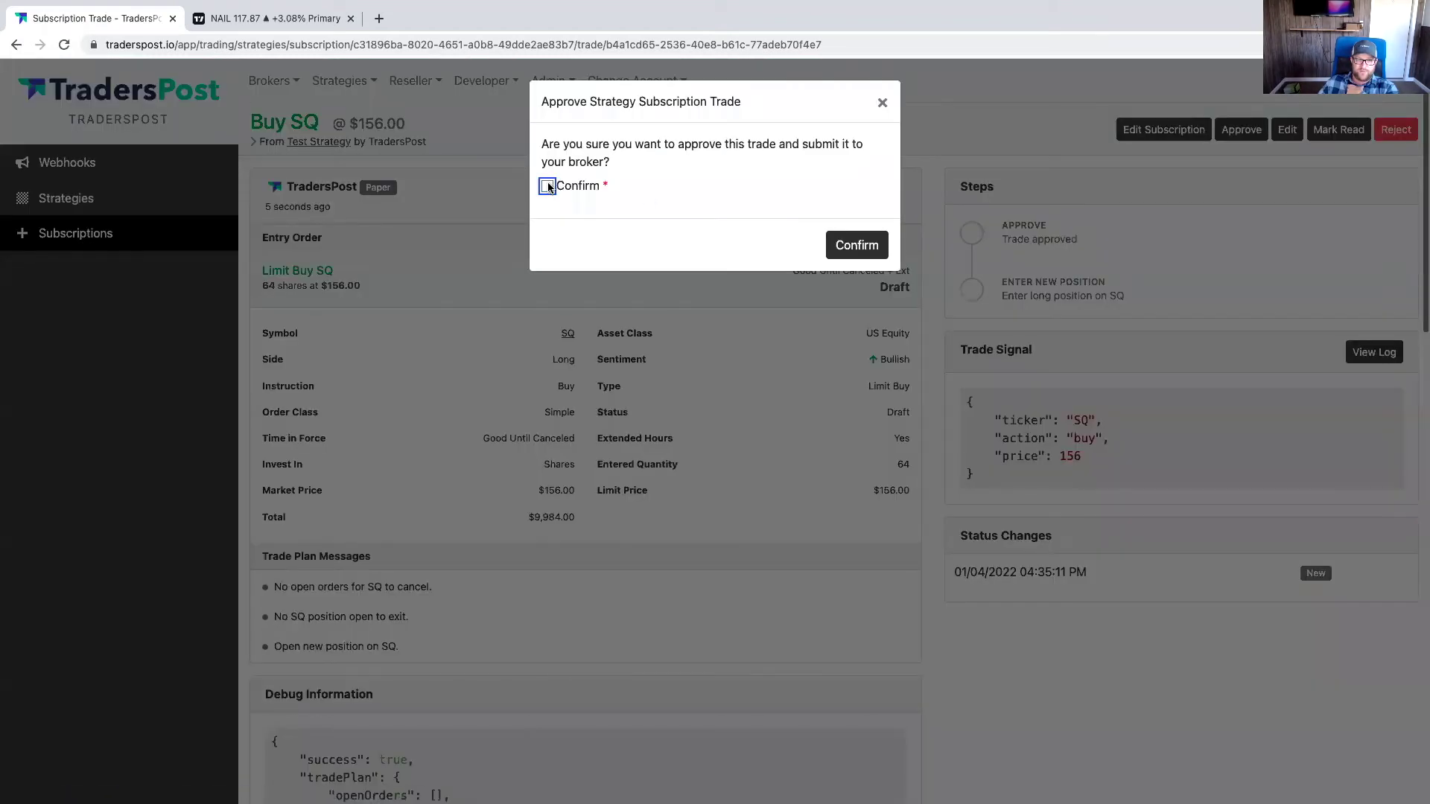
pyautogui.click(855, 245)
pyautogui.click(65, 46)
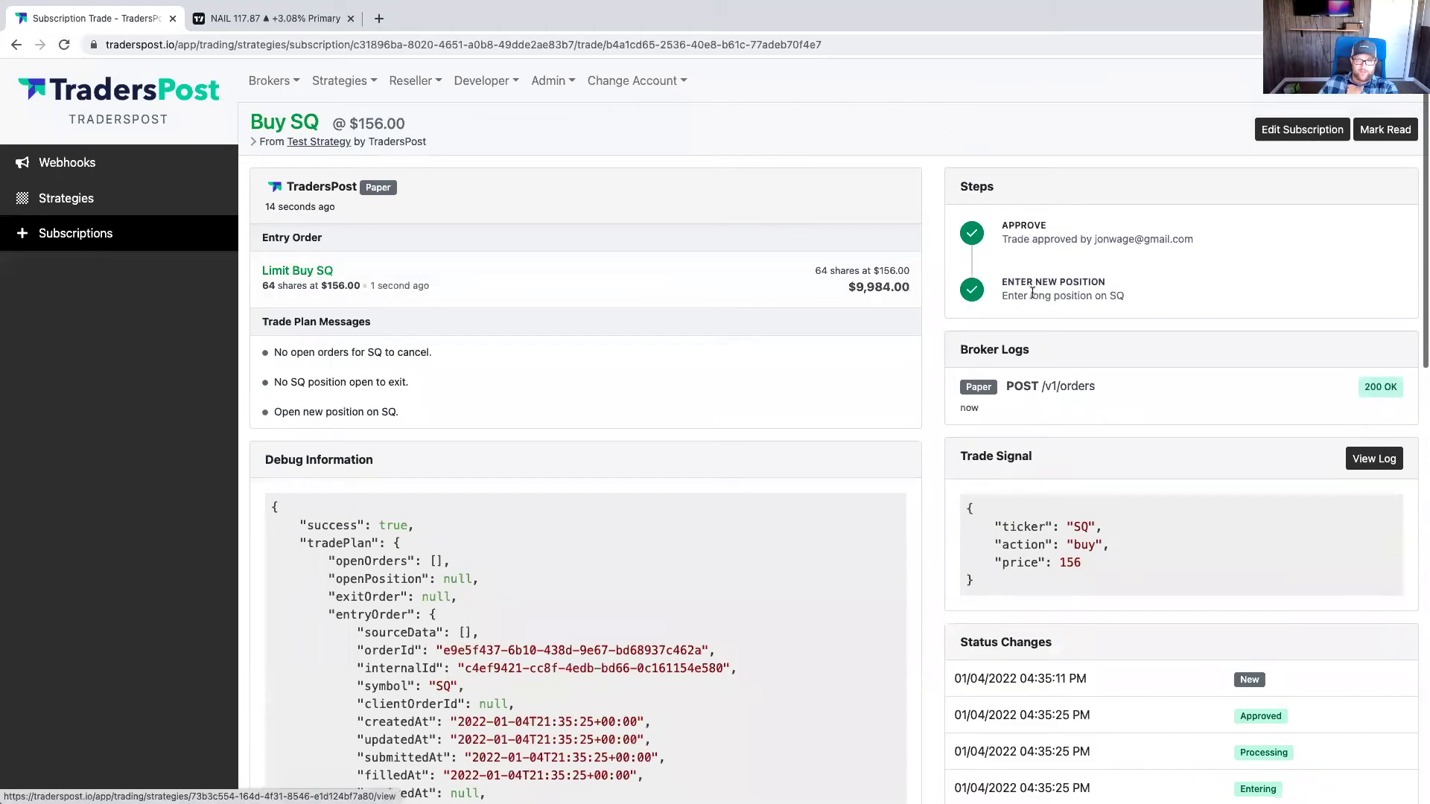
pyautogui.click(812, 289)
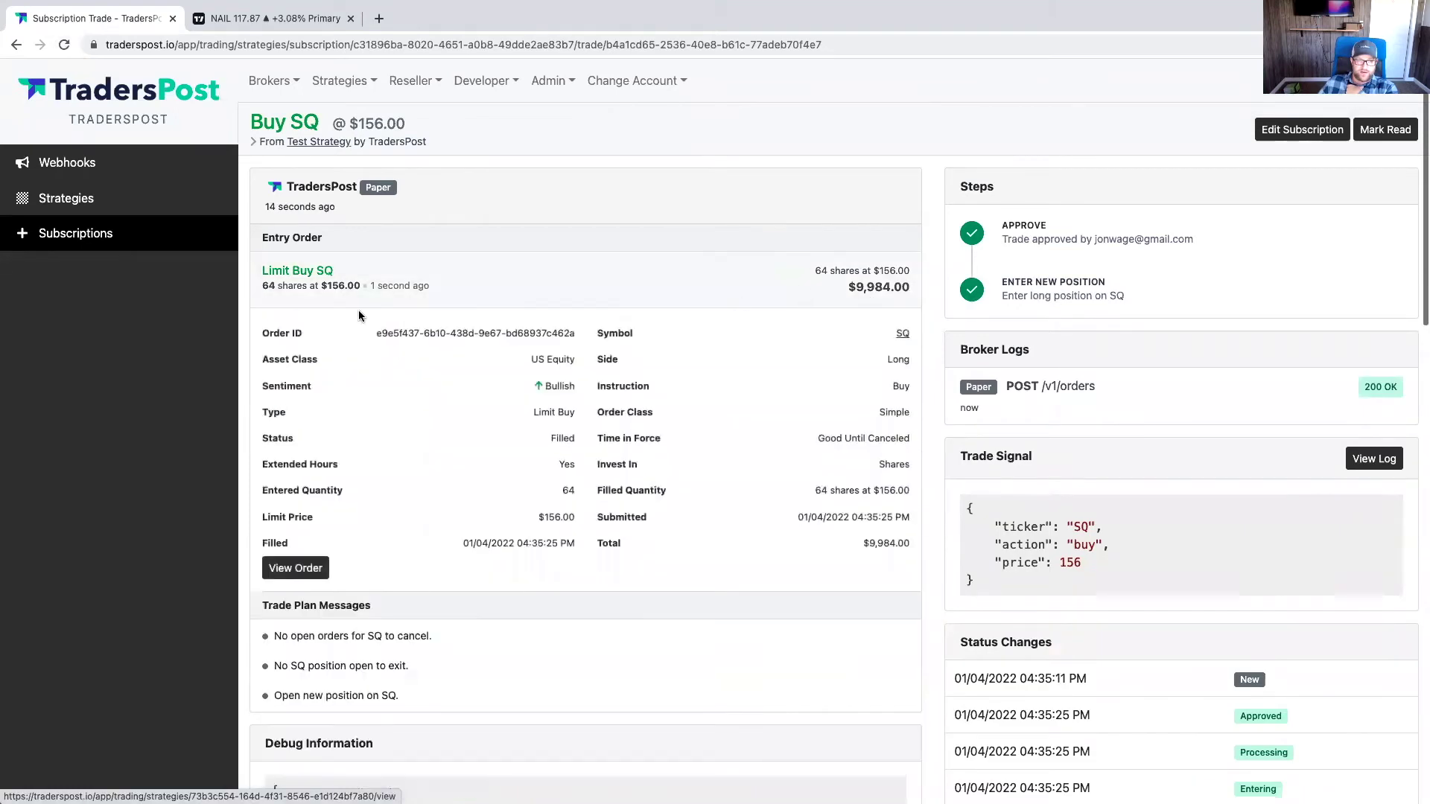
# Open the TradersPost paper broker account and check its open SQ position and closed orders
pyautogui.click(269, 80)
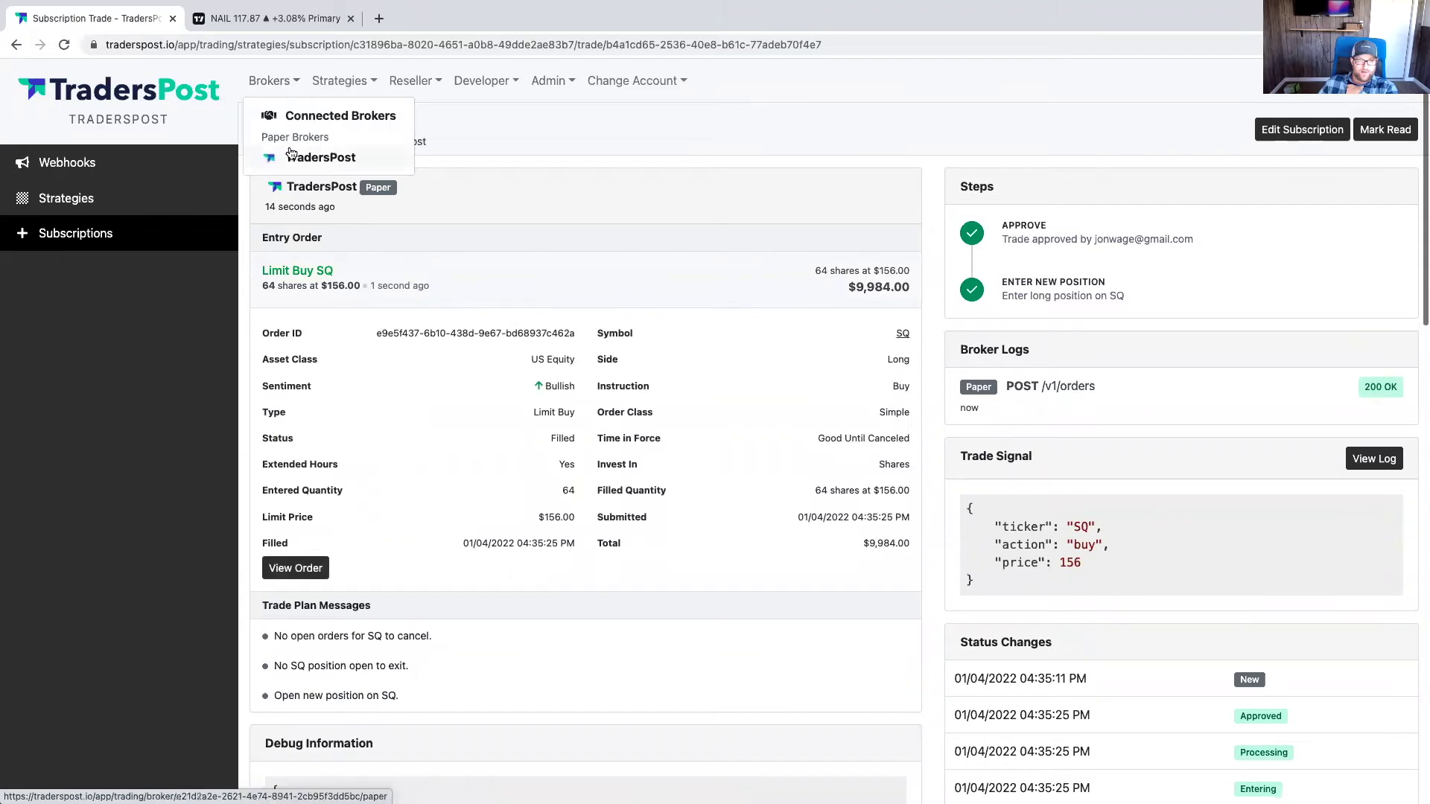
pyautogui.click(292, 157)
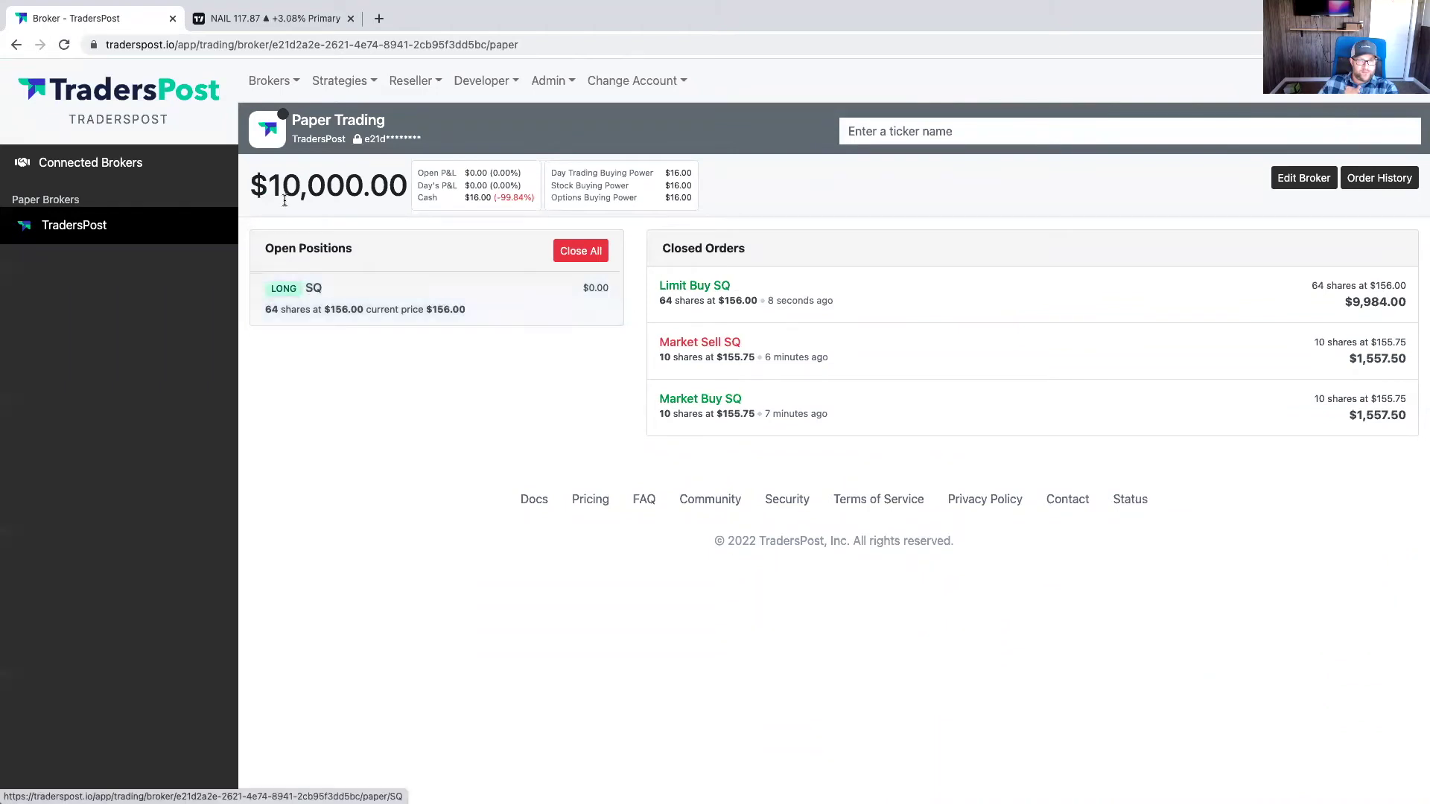
pyautogui.click(65, 46)
# Send a non-test Sell request for SQ at $156.00 through the Test Webhook
pyautogui.click(340, 81)
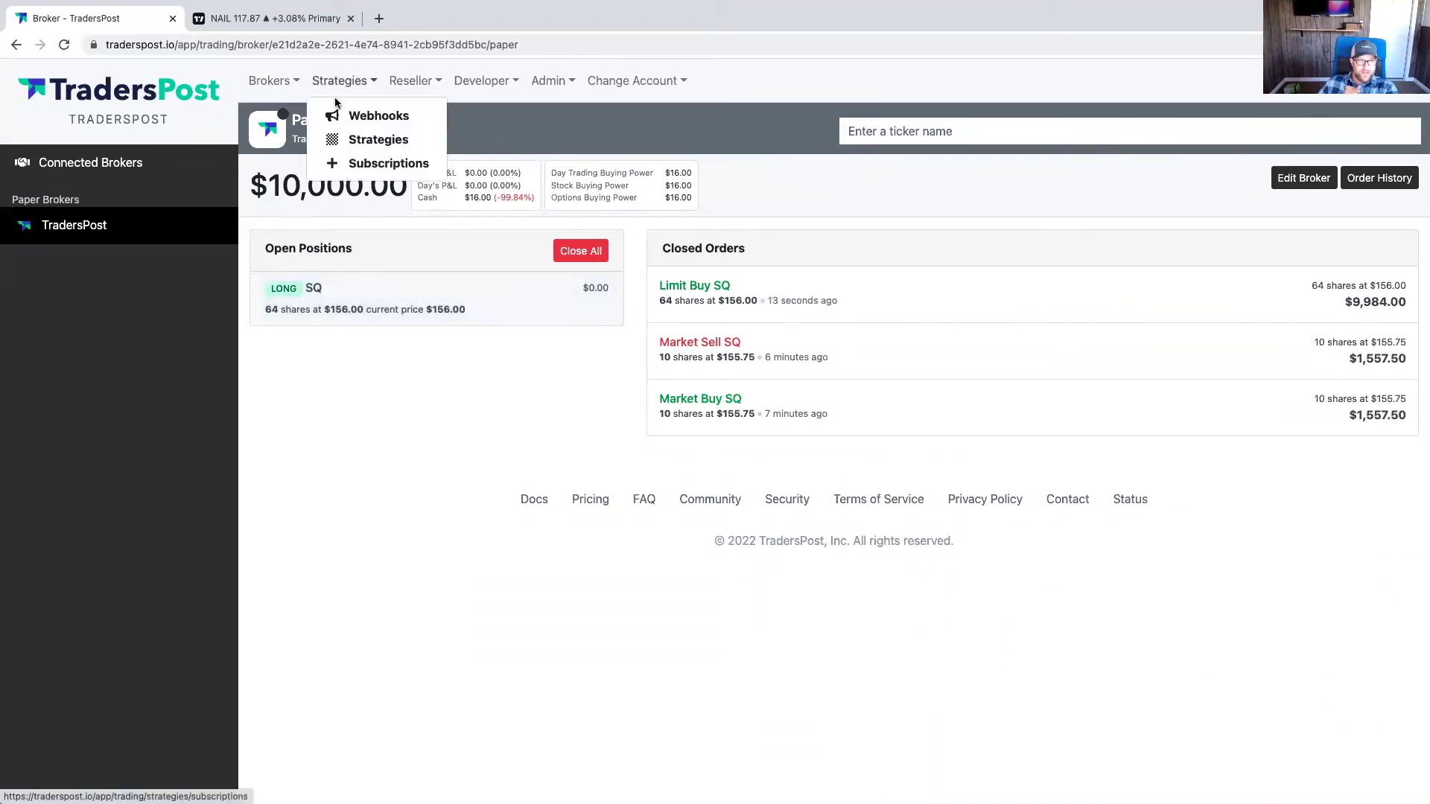
pyautogui.click(372, 115)
pyautogui.click(858, 189)
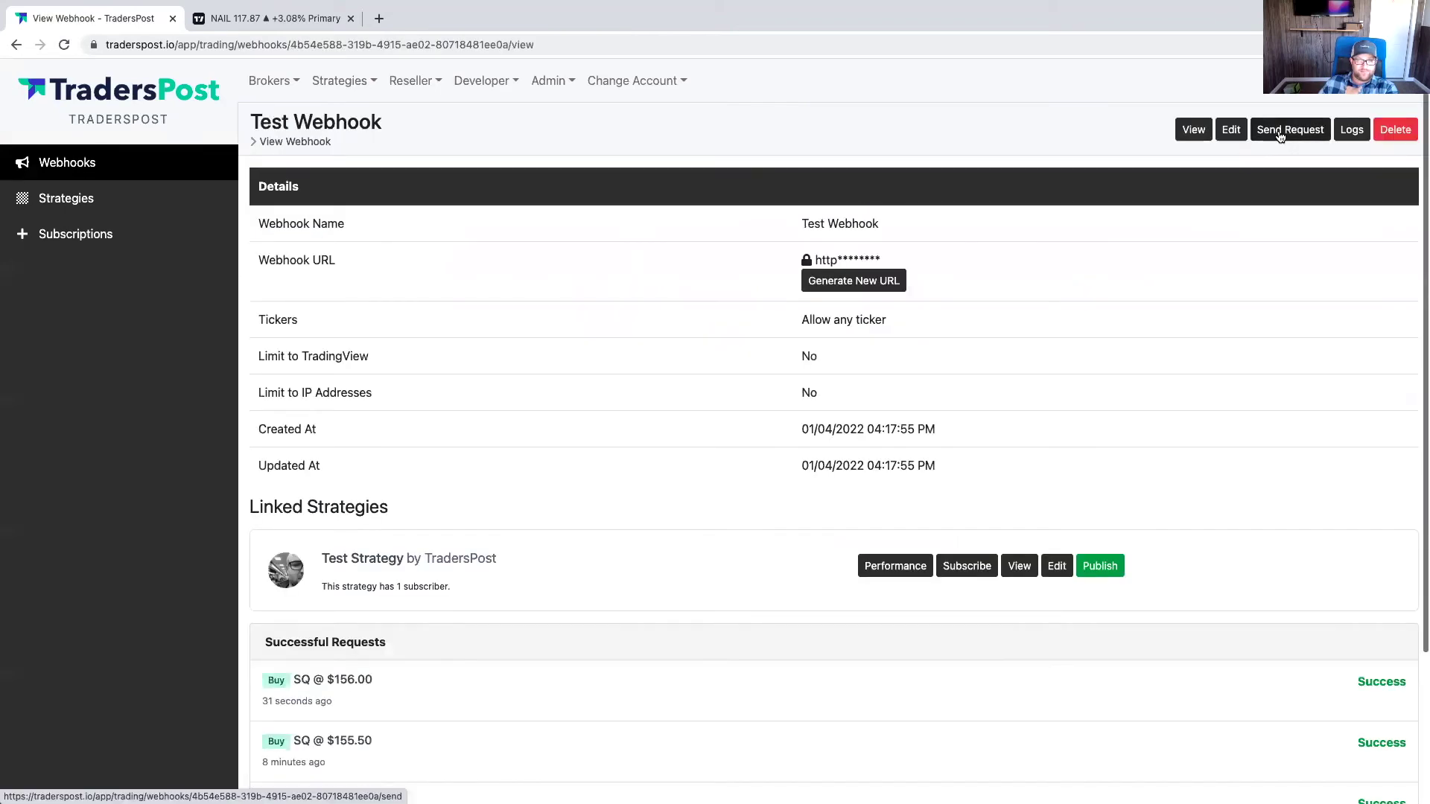
pyautogui.click(1279, 133)
pyautogui.click(269, 303)
pyautogui.click(271, 532)
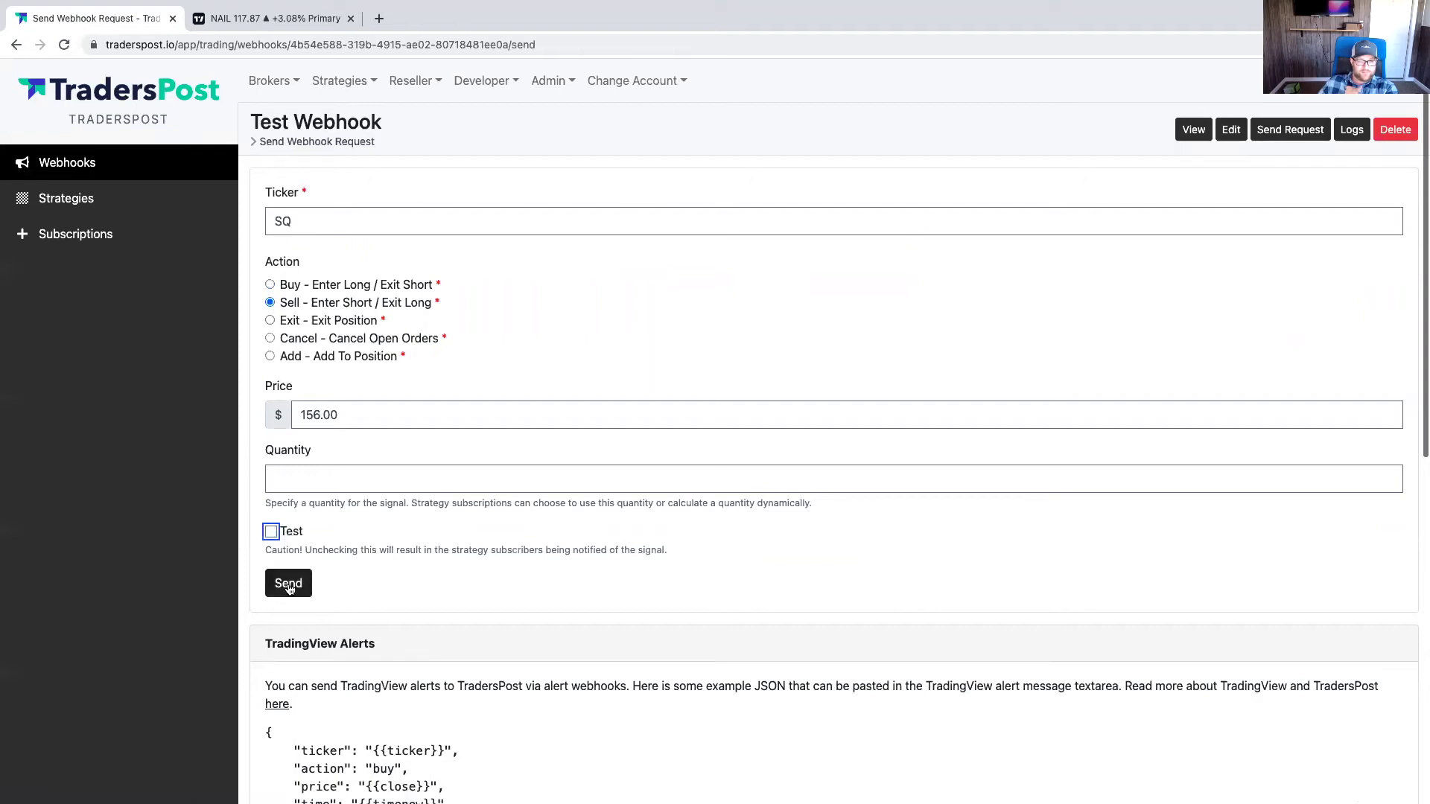
pyautogui.click(289, 584)
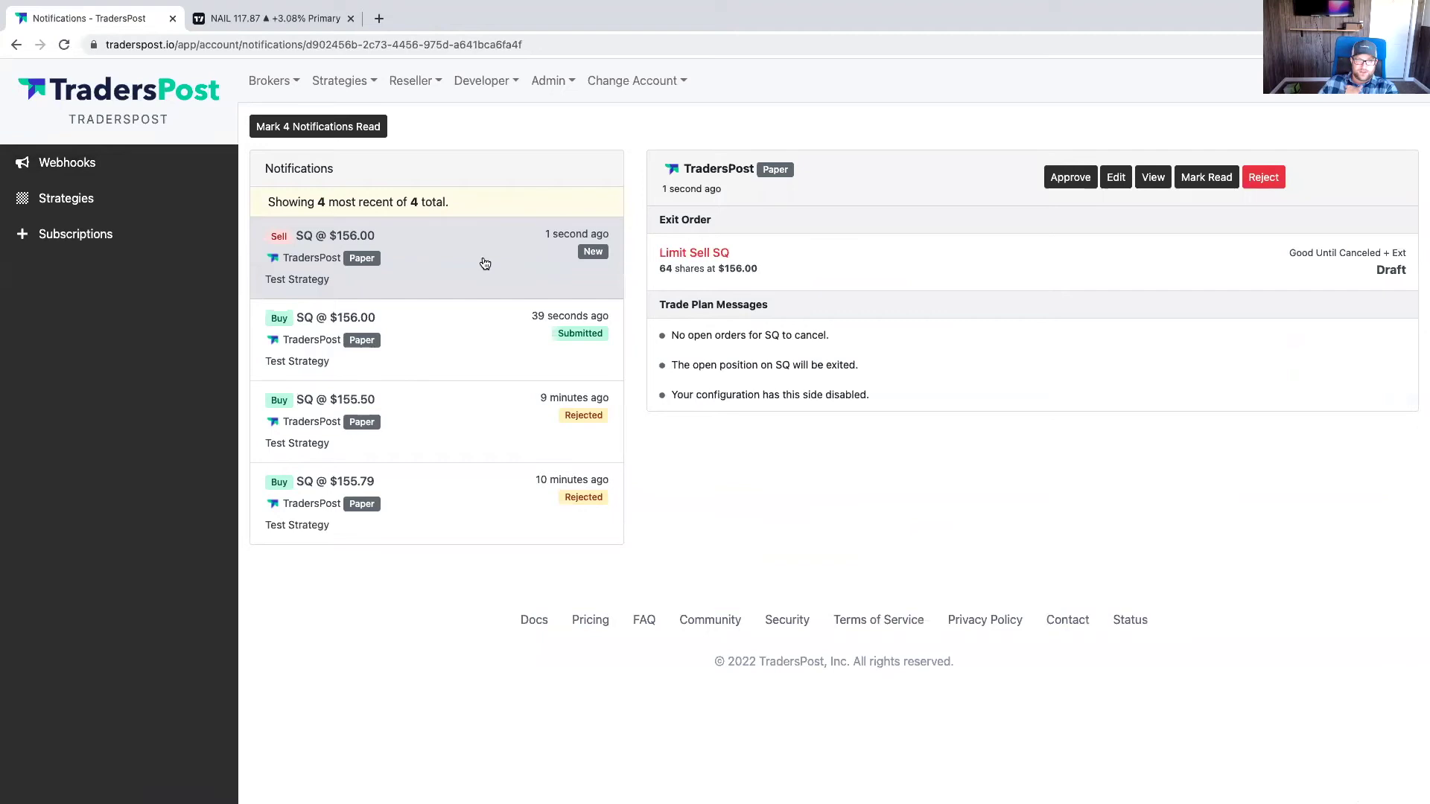
# Review the exit order details of the new SQ sell trade and approve it for submission to the broker
pyautogui.click(1146, 185)
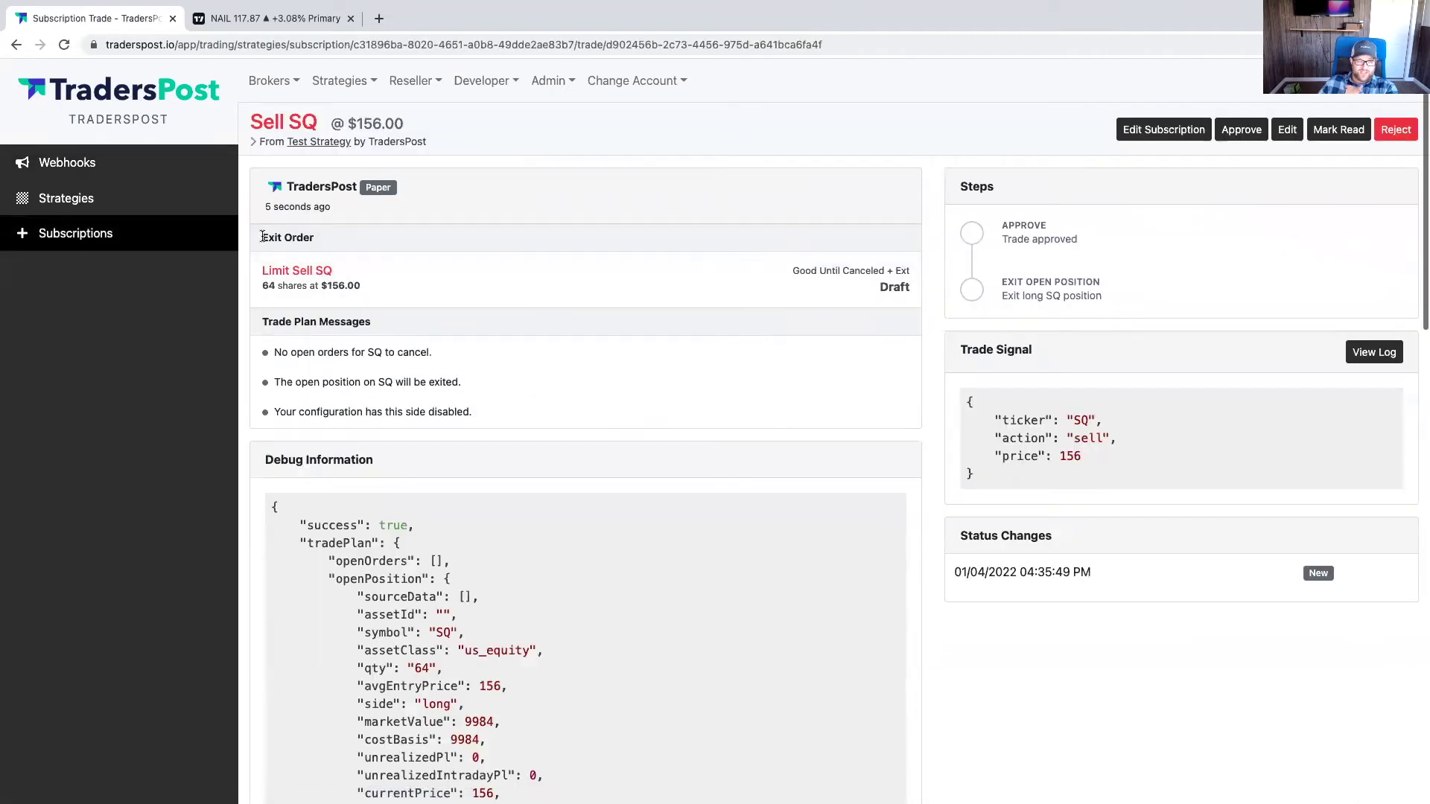
pyautogui.click(313, 277)
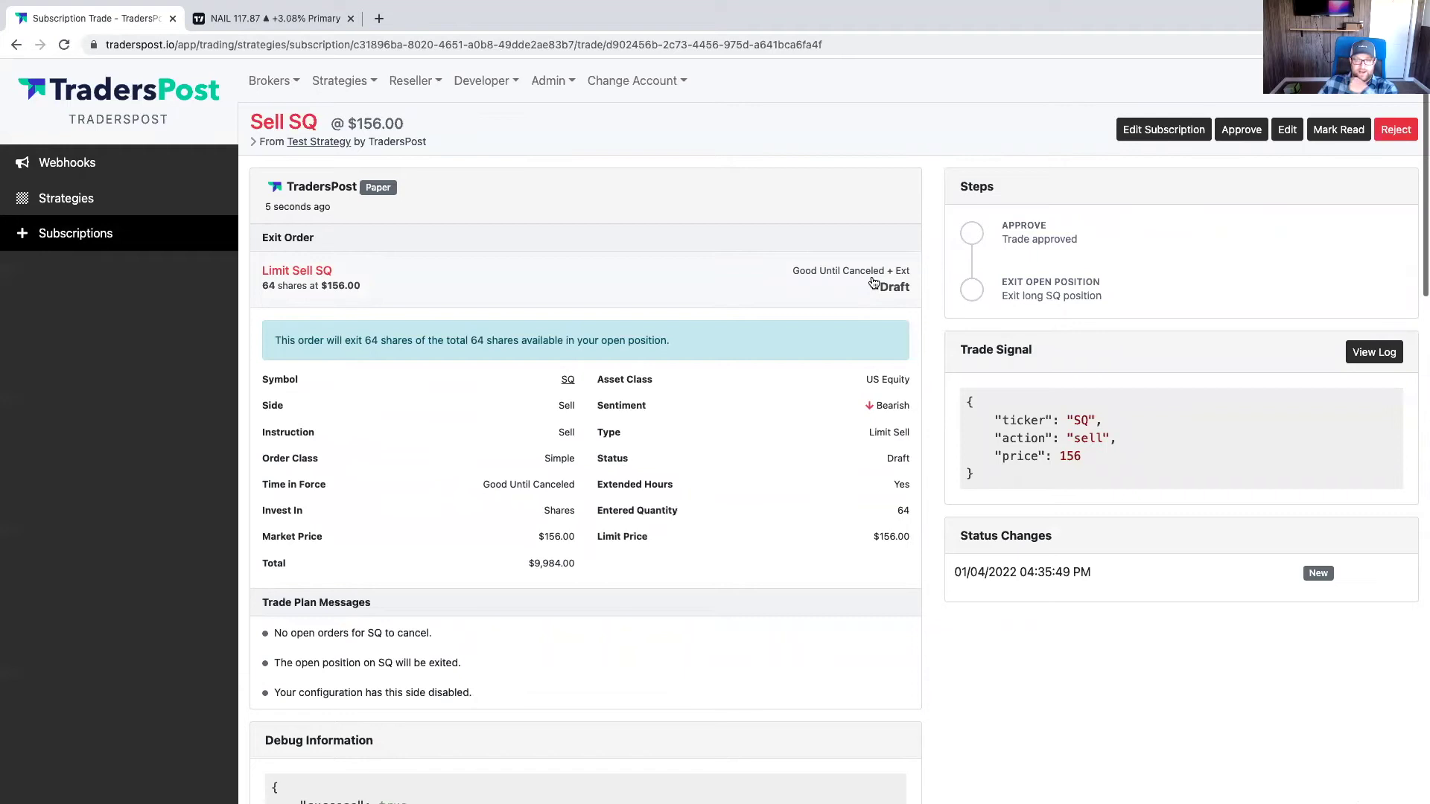
pyautogui.click(1241, 130)
pyautogui.click(573, 187)
pyautogui.click(849, 244)
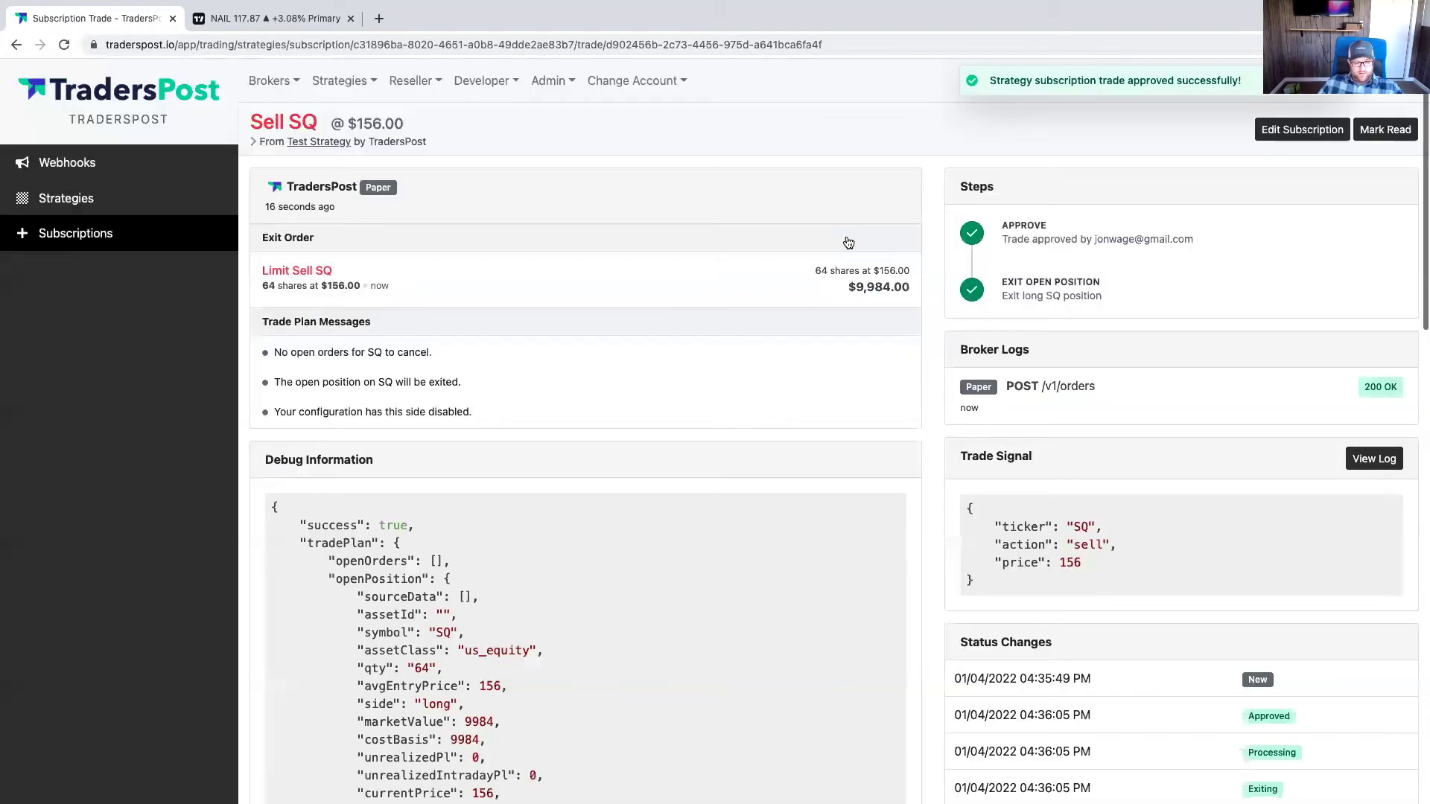
# Return to the TradersPost paper broker account and check the closed orders after the sell
pyautogui.click(270, 80)
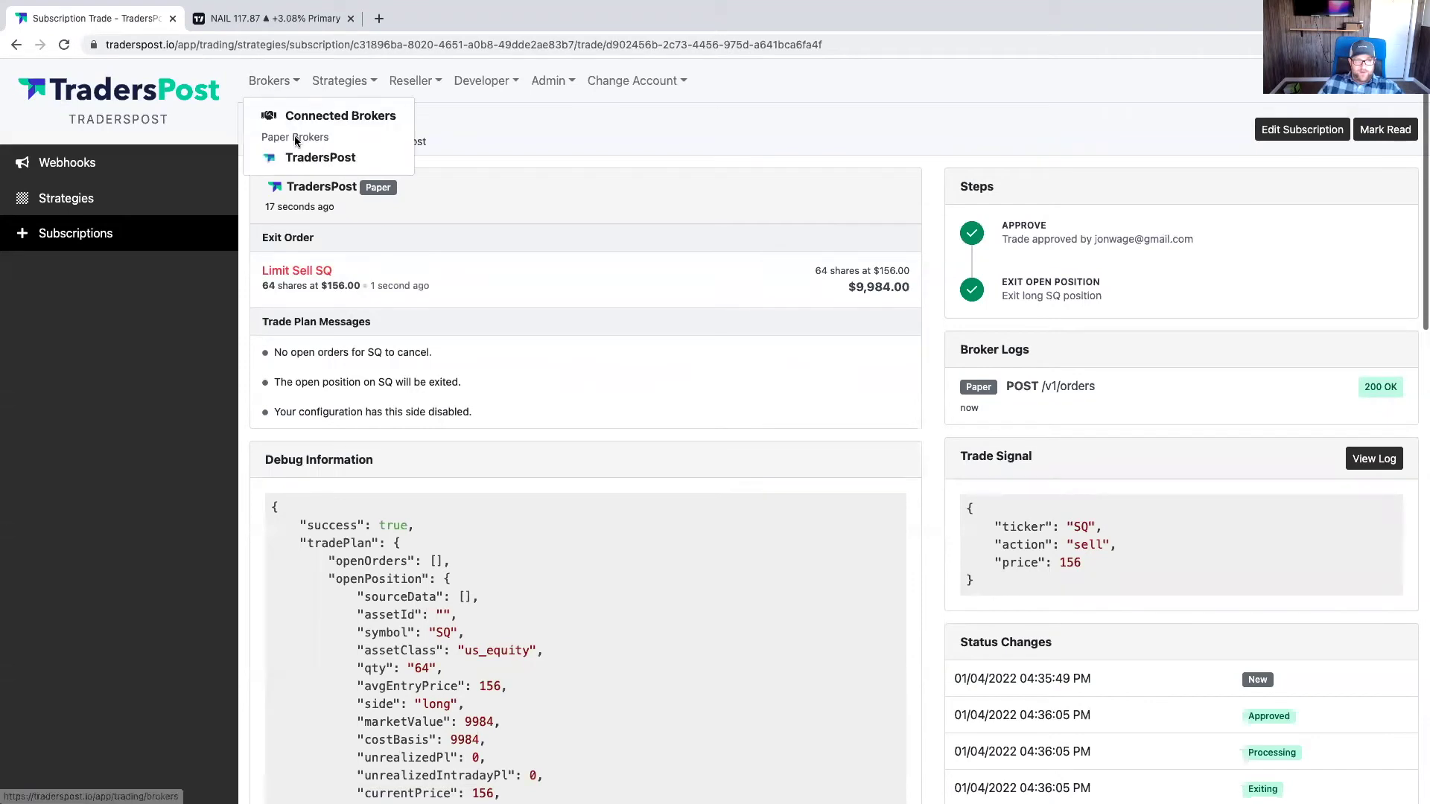
pyautogui.click(304, 156)
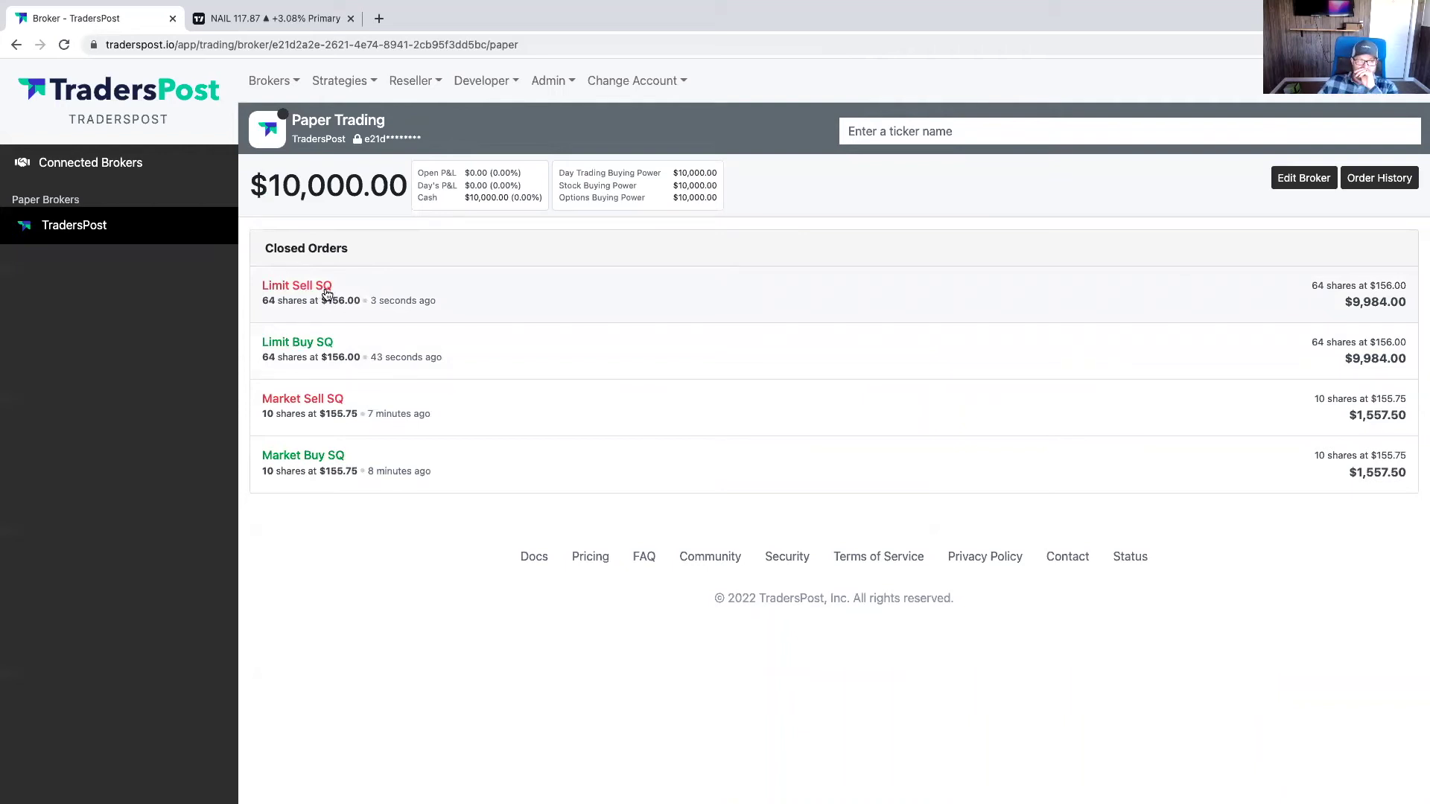
# Switch to TradingView and review the Trend Following indicator's conditions for a new NAIL alert, leaving without creating it
pyautogui.click(255, 20)
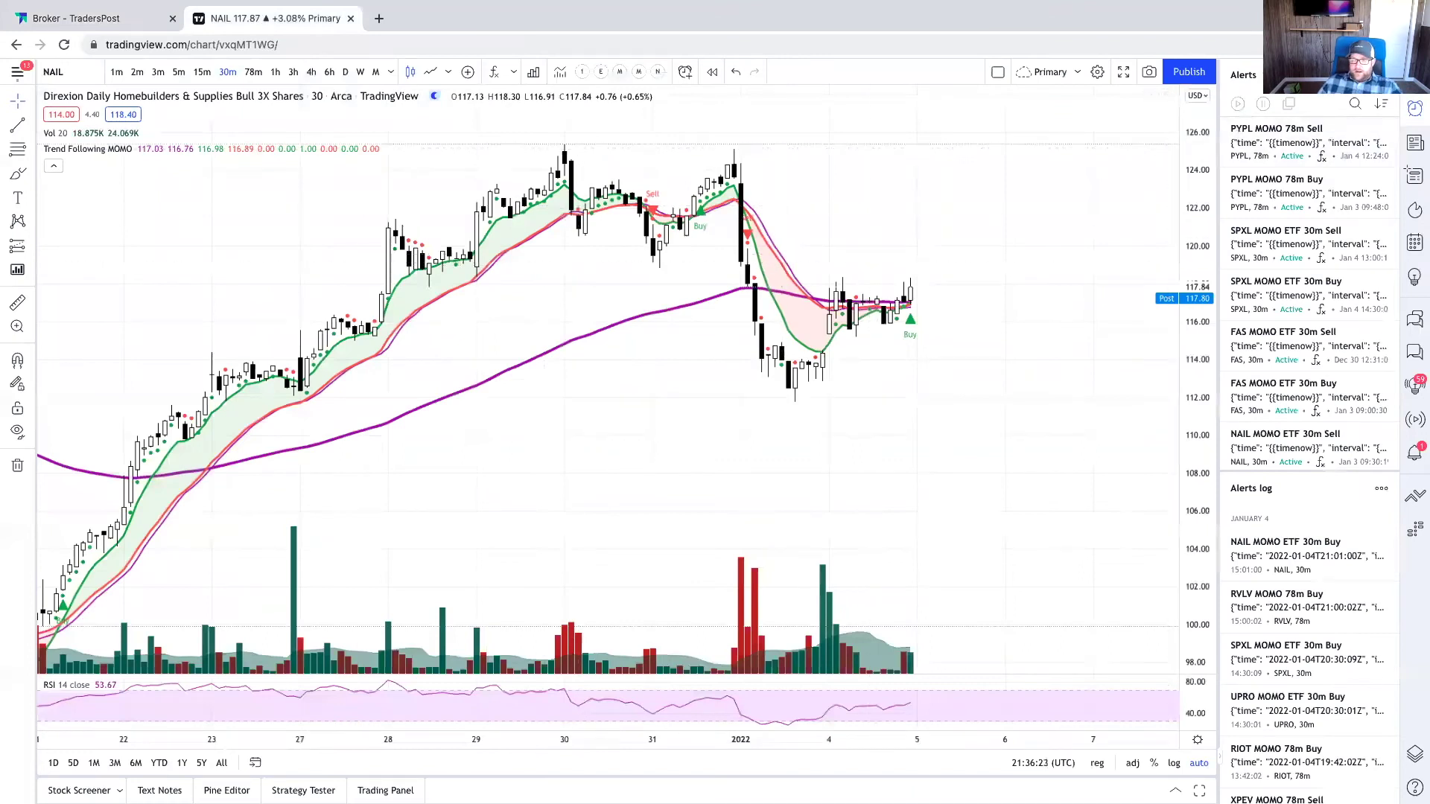
pyautogui.hotkey('alt', 'a')
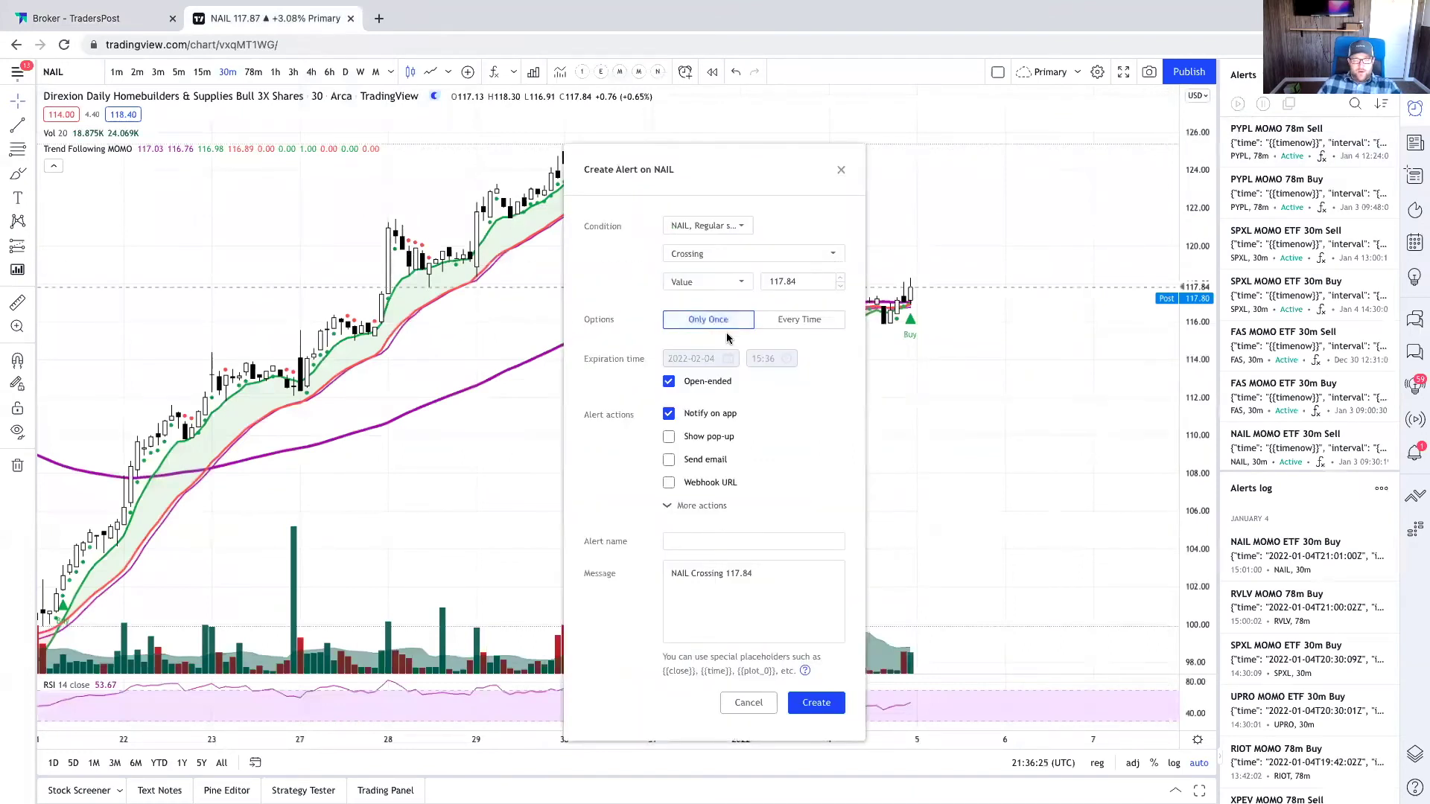
pyautogui.click(706, 226)
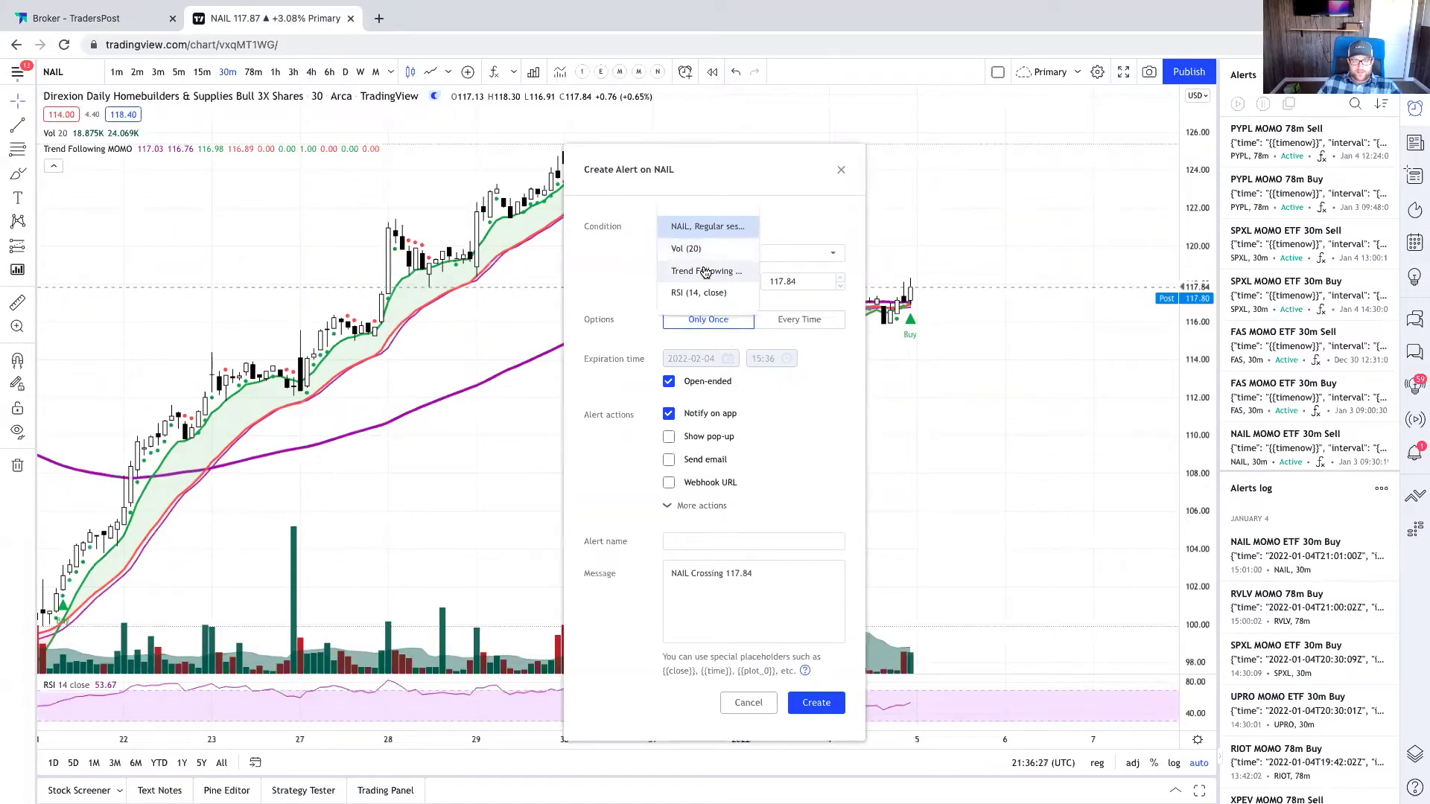
pyautogui.click(706, 271)
pyautogui.click(708, 255)
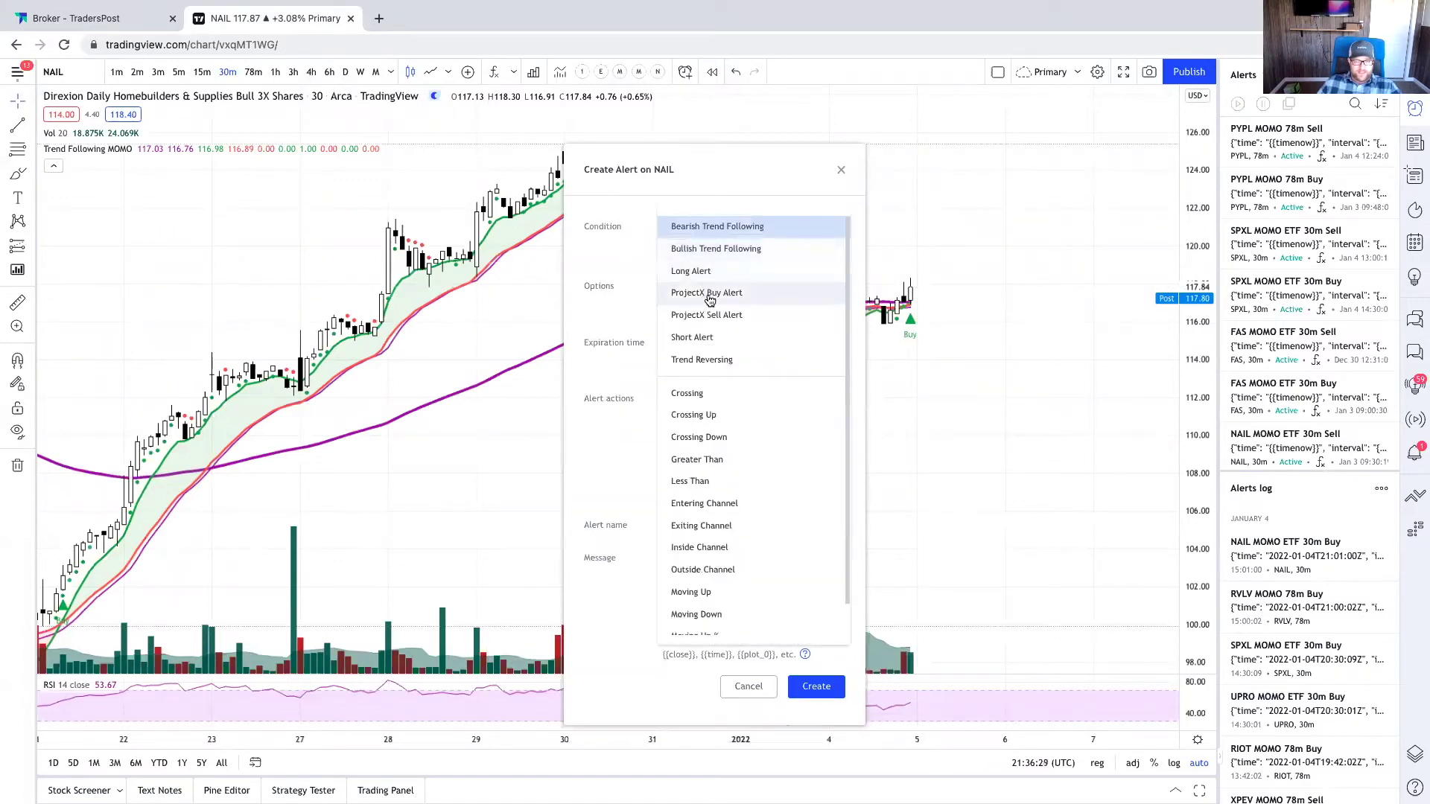
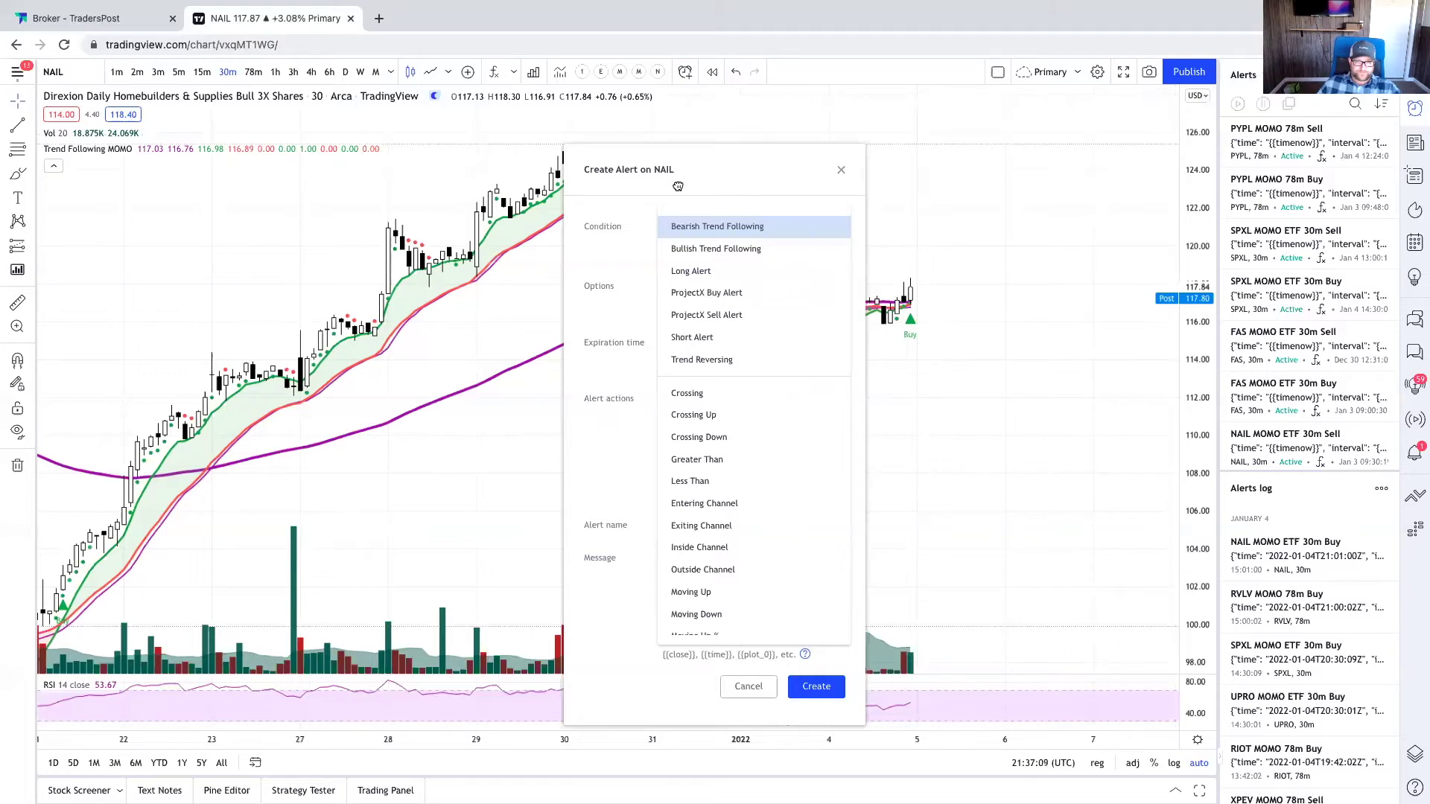
pyautogui.click(752, 226)
pyautogui.click(749, 686)
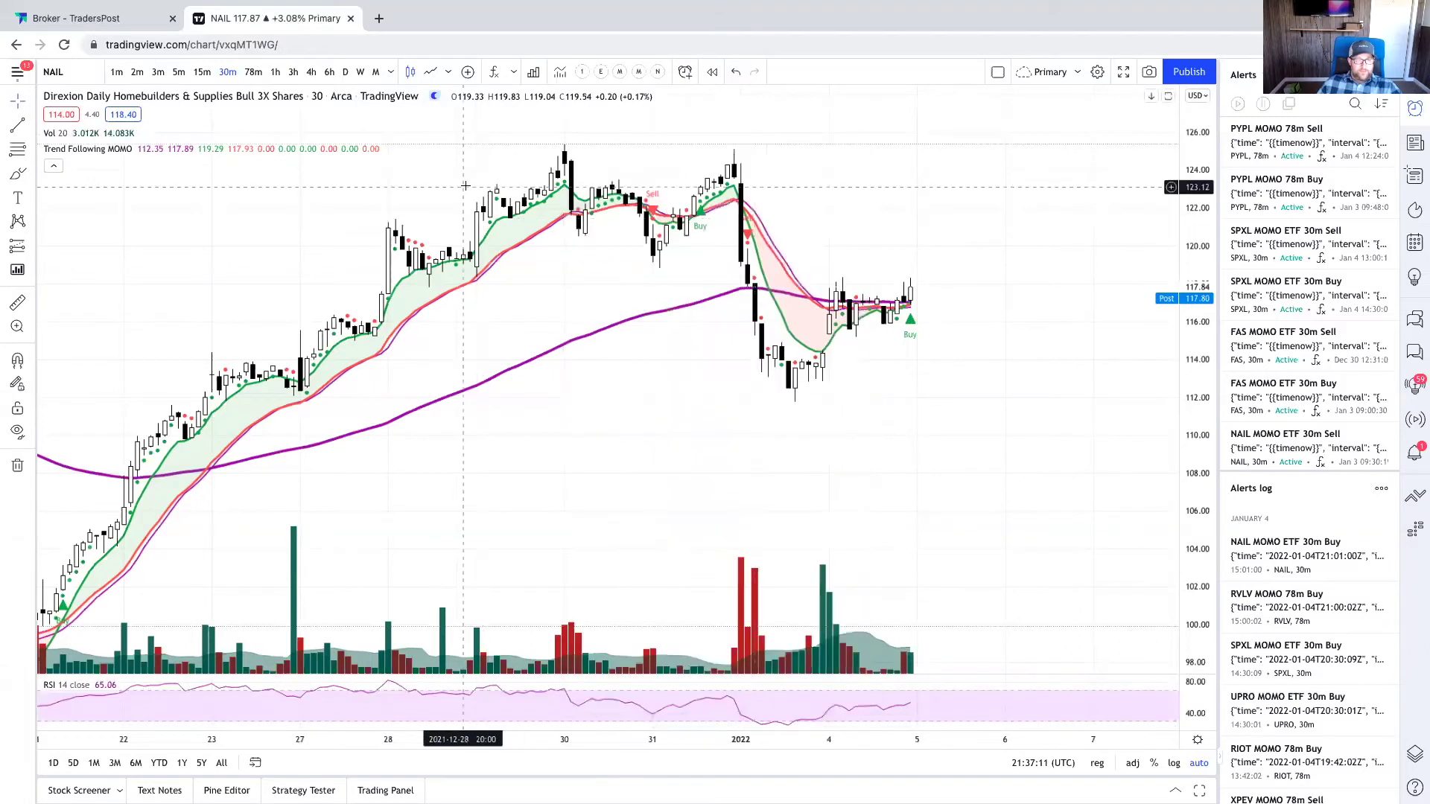
# Open lcl.traderspost.com in a new browser tab and go to the account dashboard
pyautogui.click(88, 18)
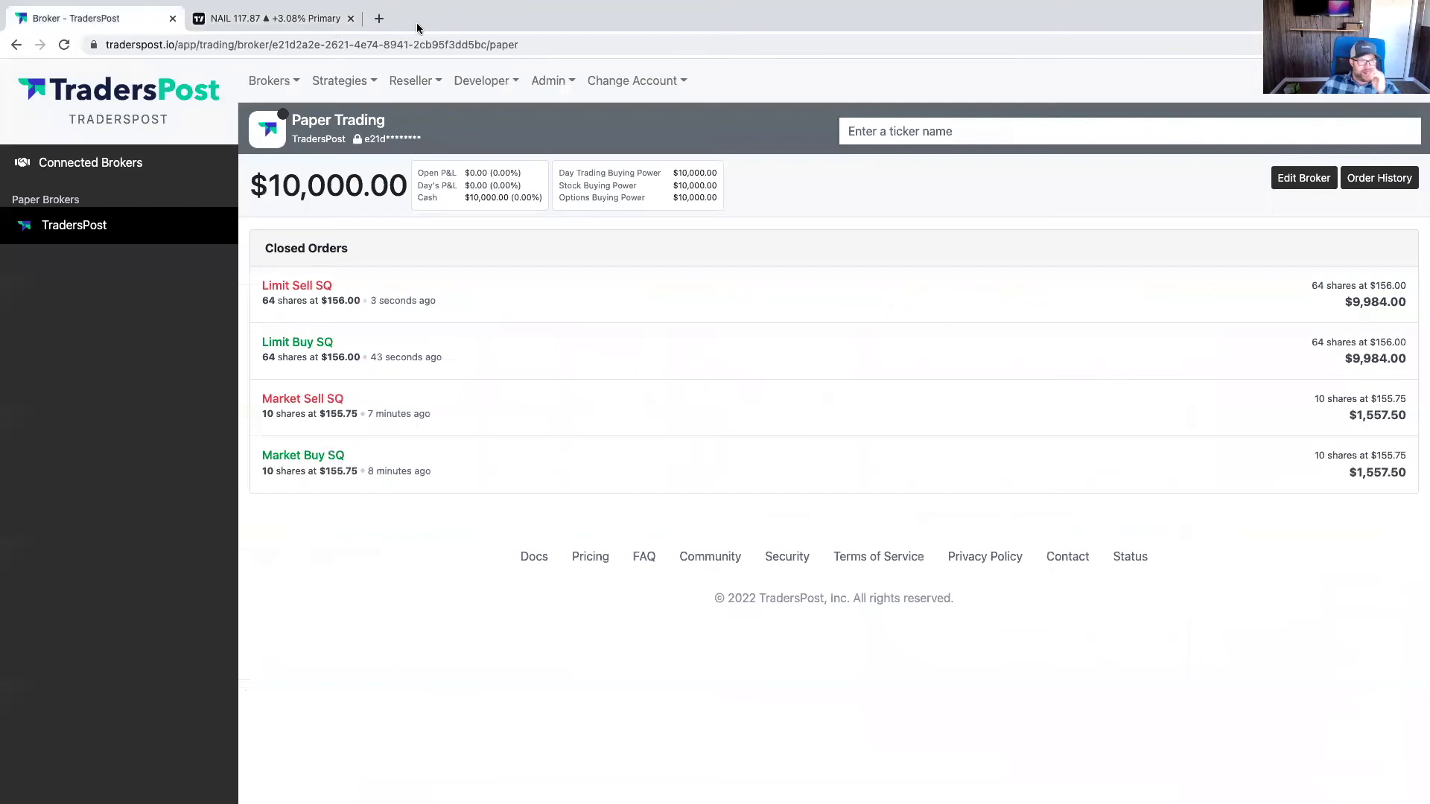
pyautogui.click(379, 18)
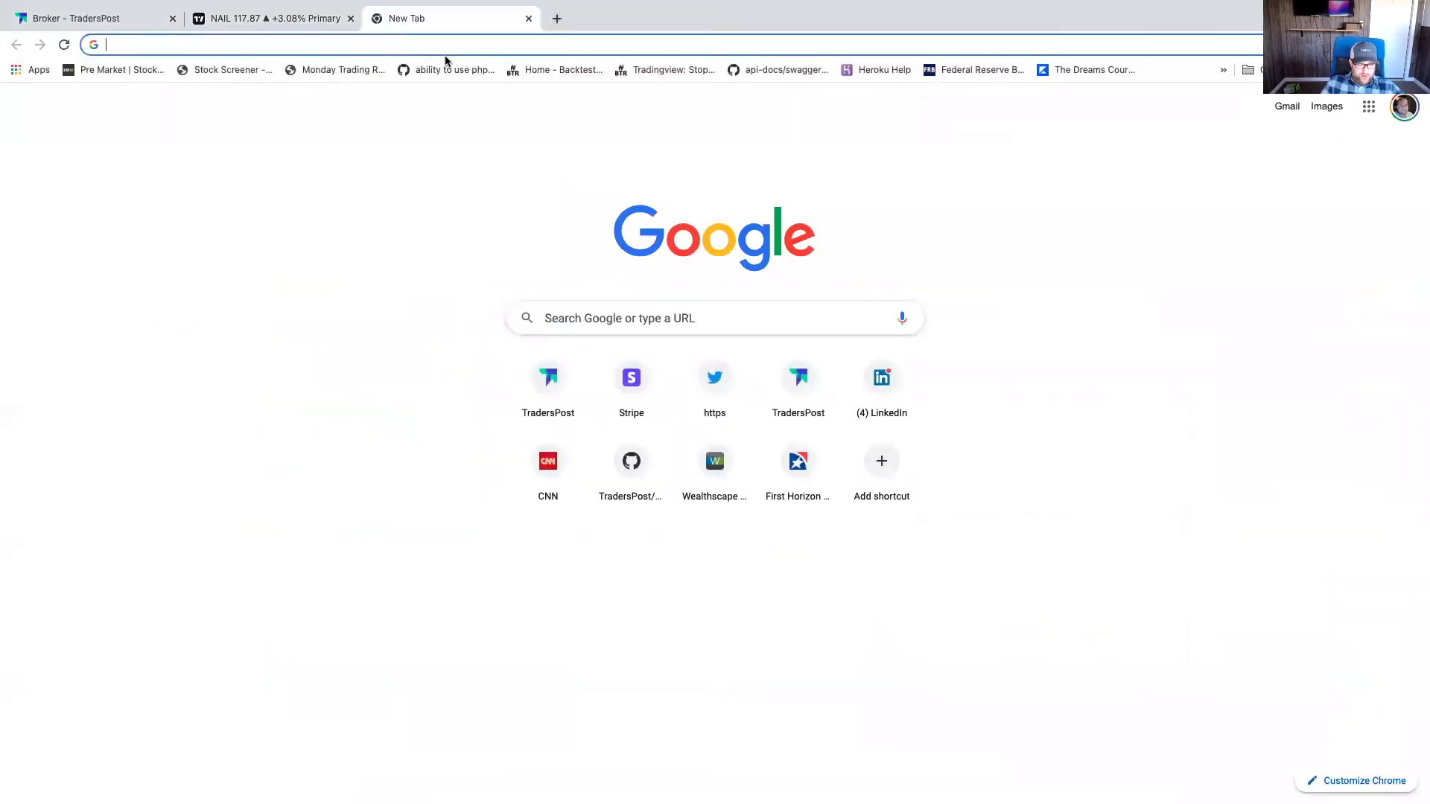
pyautogui.write('lcl.t\\')
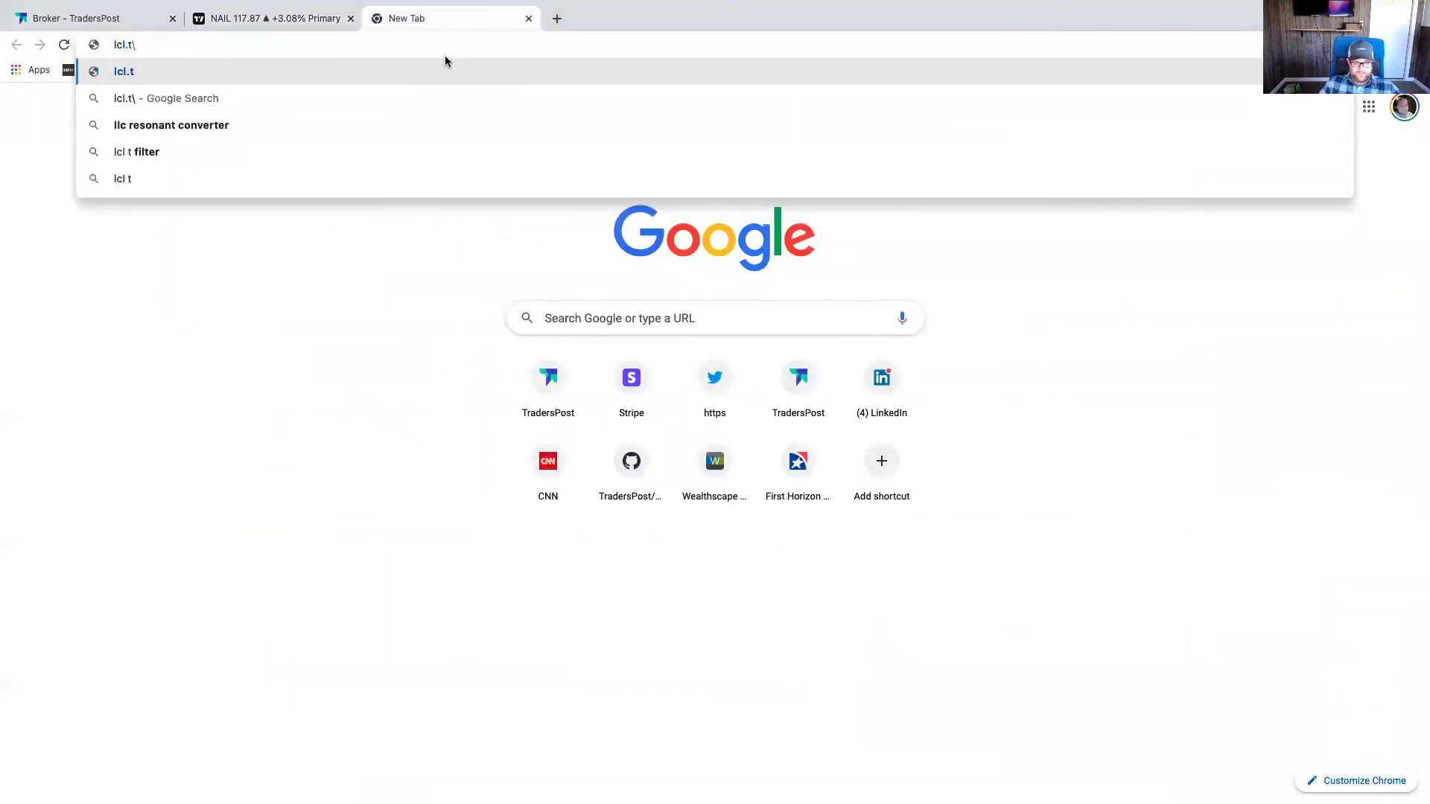
pyautogui.press('BackSpace')
pyautogui.write('r')
pyautogui.press('Return')
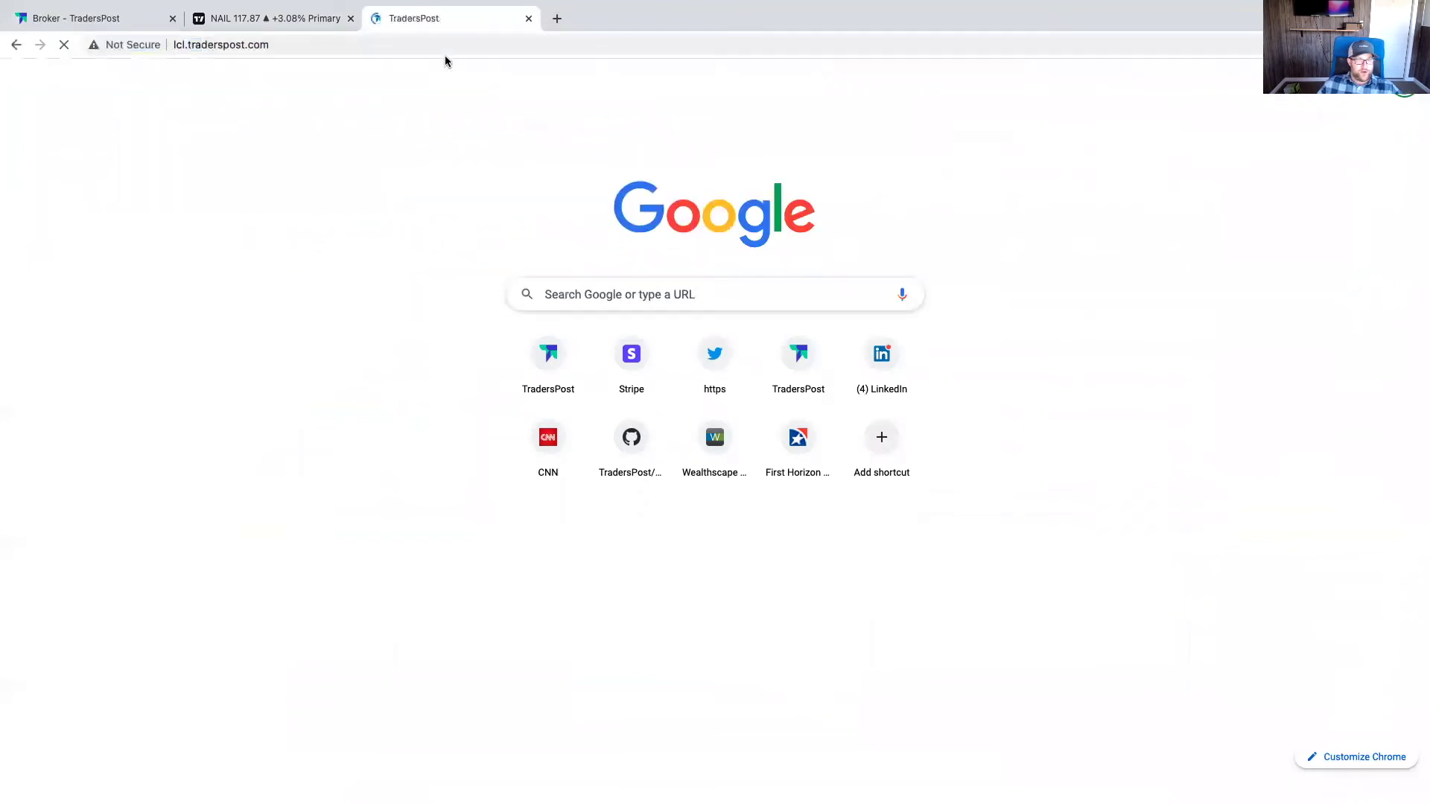
pyautogui.click(891, 83)
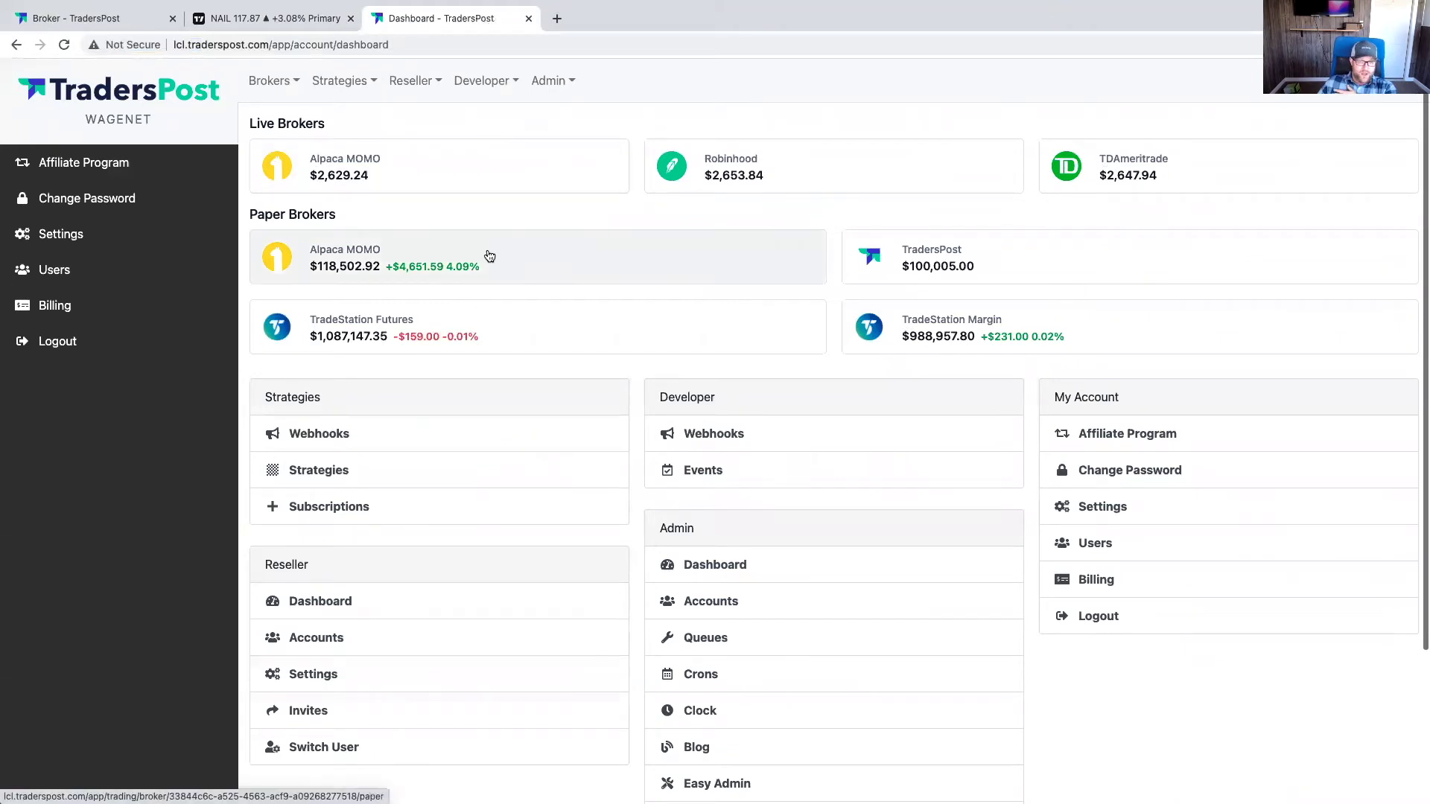
# View the TradeStation Futures paper account and the TQQQ call option position in the TradeStation Margin paper account
pyautogui.click(432, 341)
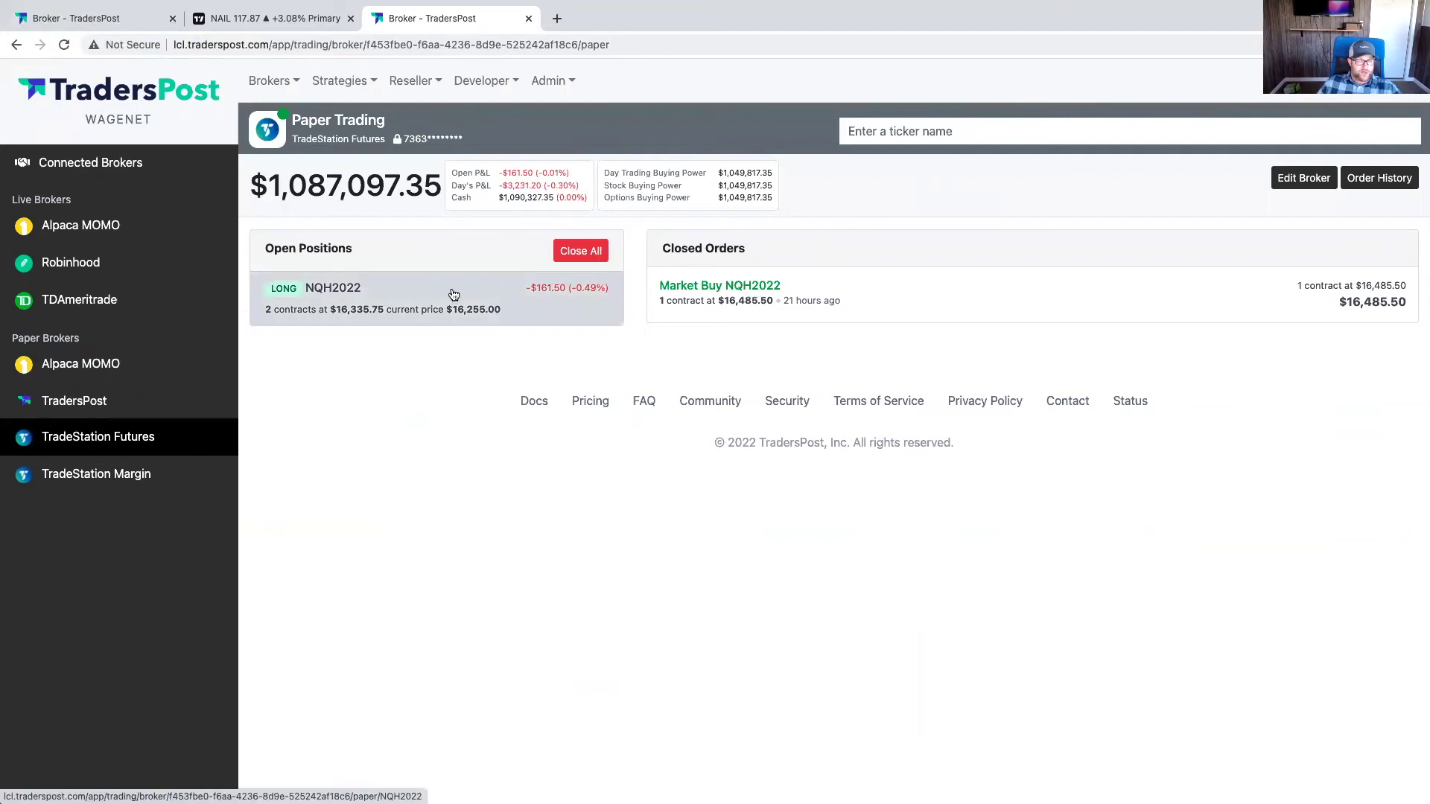
pyautogui.click(138, 473)
pyautogui.click(496, 311)
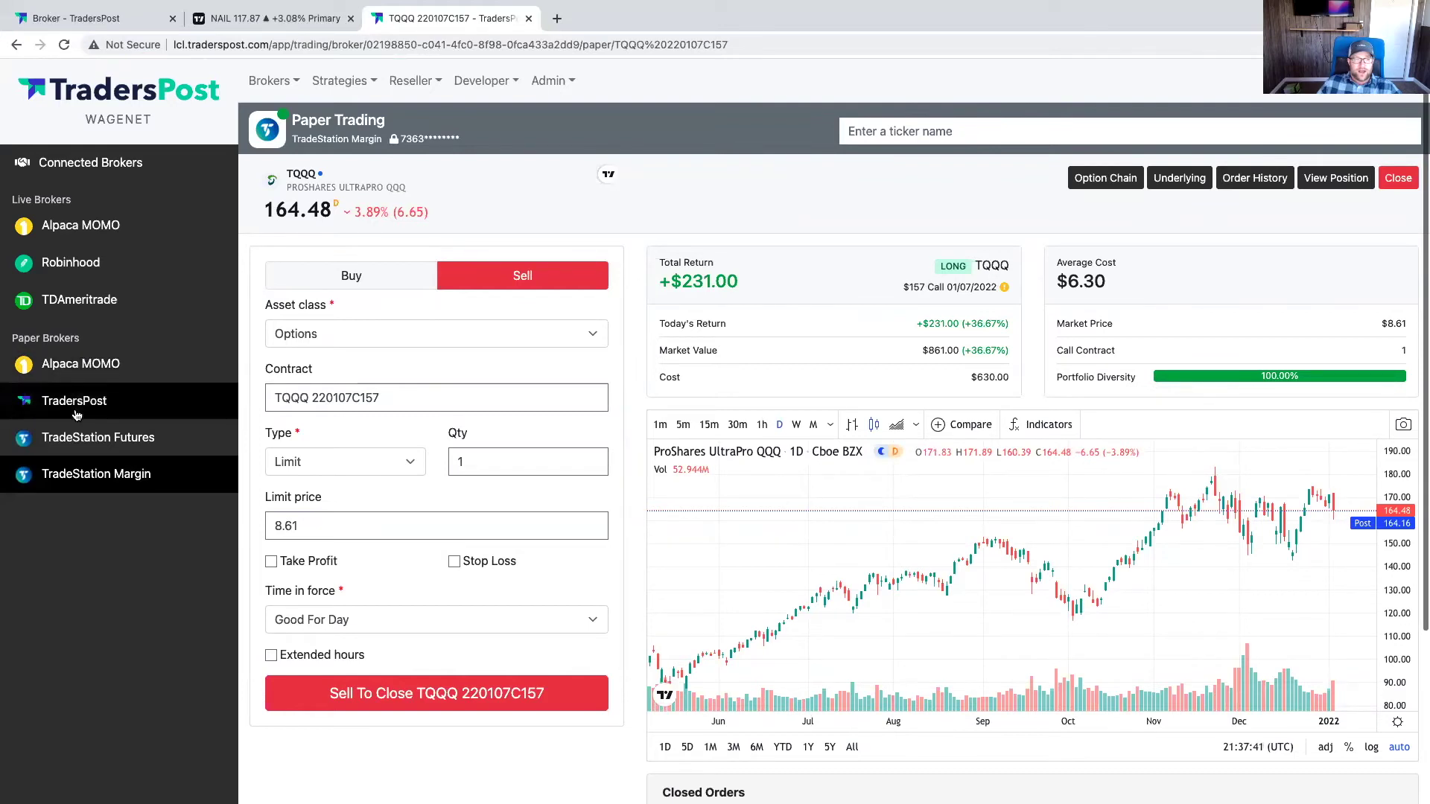
# Search for NQ and ES futures contracts in the TradeStation Futures paper account
pyautogui.click(91, 437)
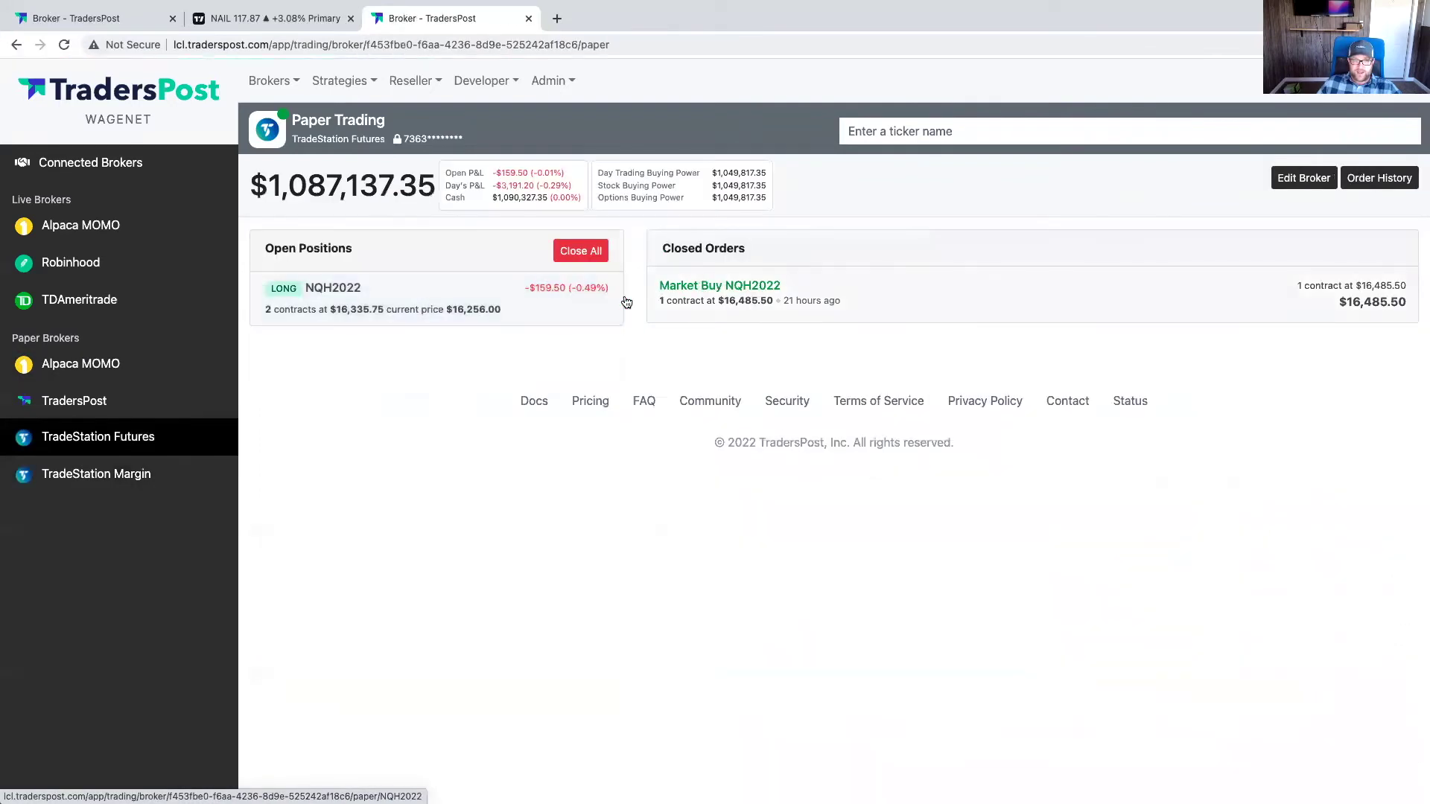
pyautogui.click(868, 131)
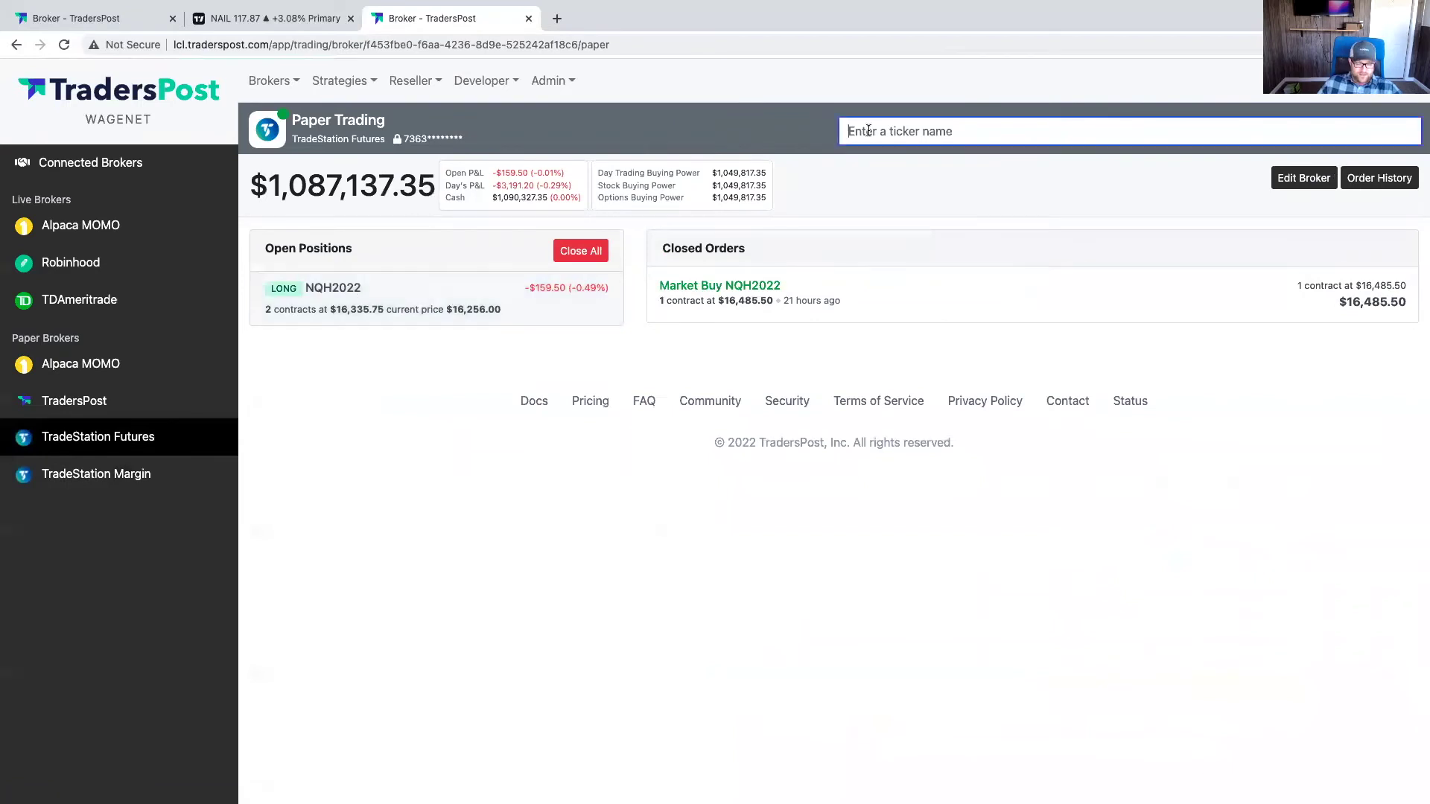
pyautogui.write('NQ')
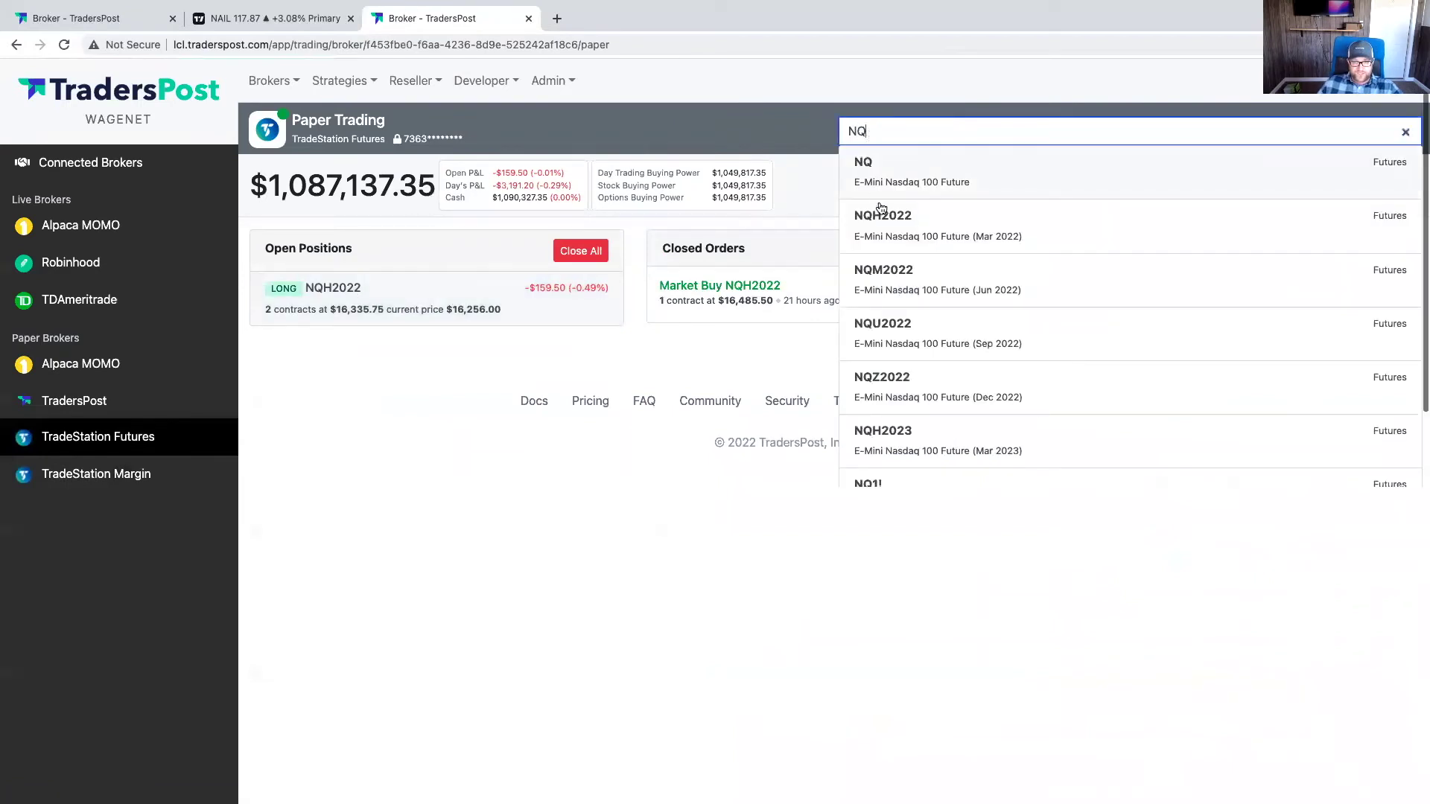
pyautogui.scroll(-3, 916, 409)
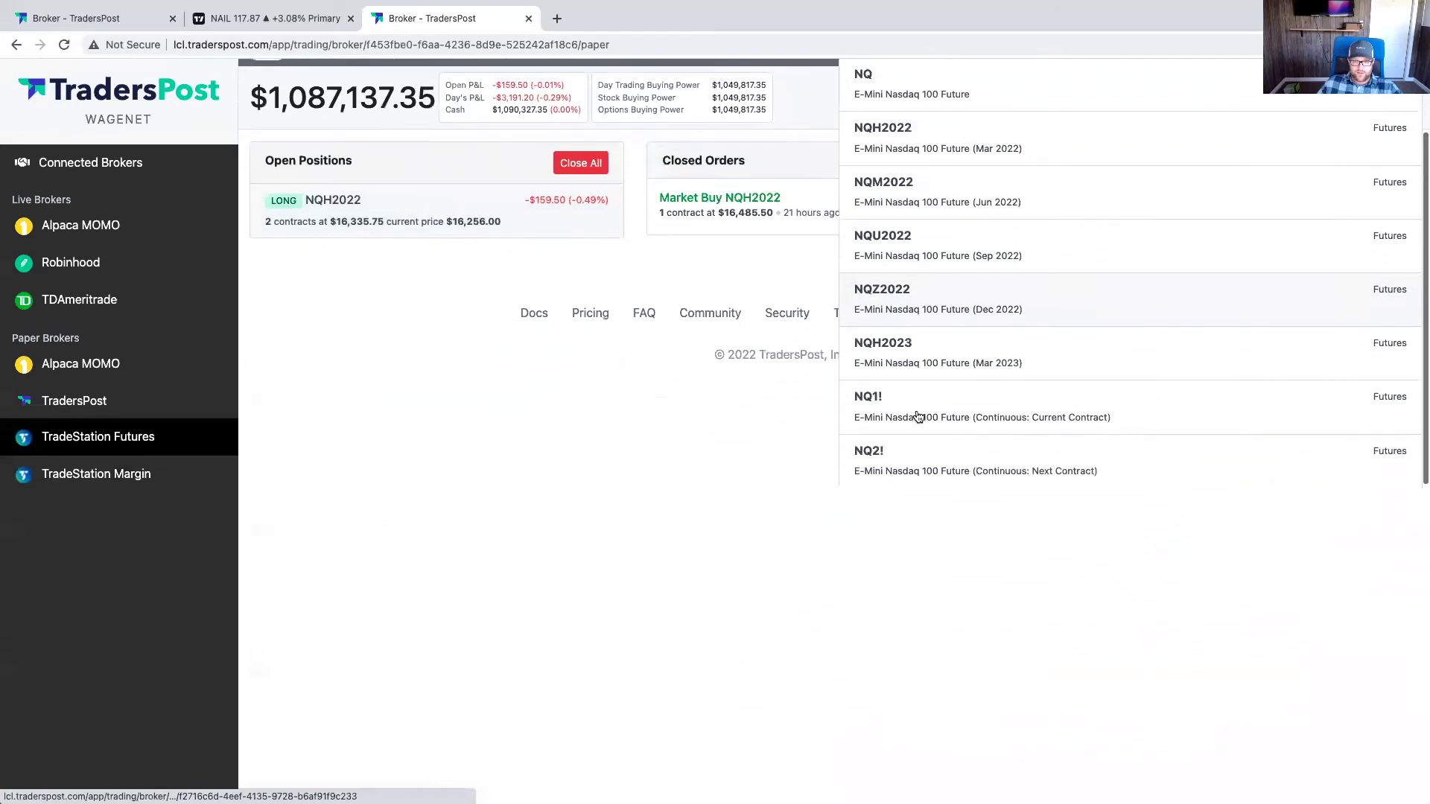
pyautogui.scroll(3, 918, 400)
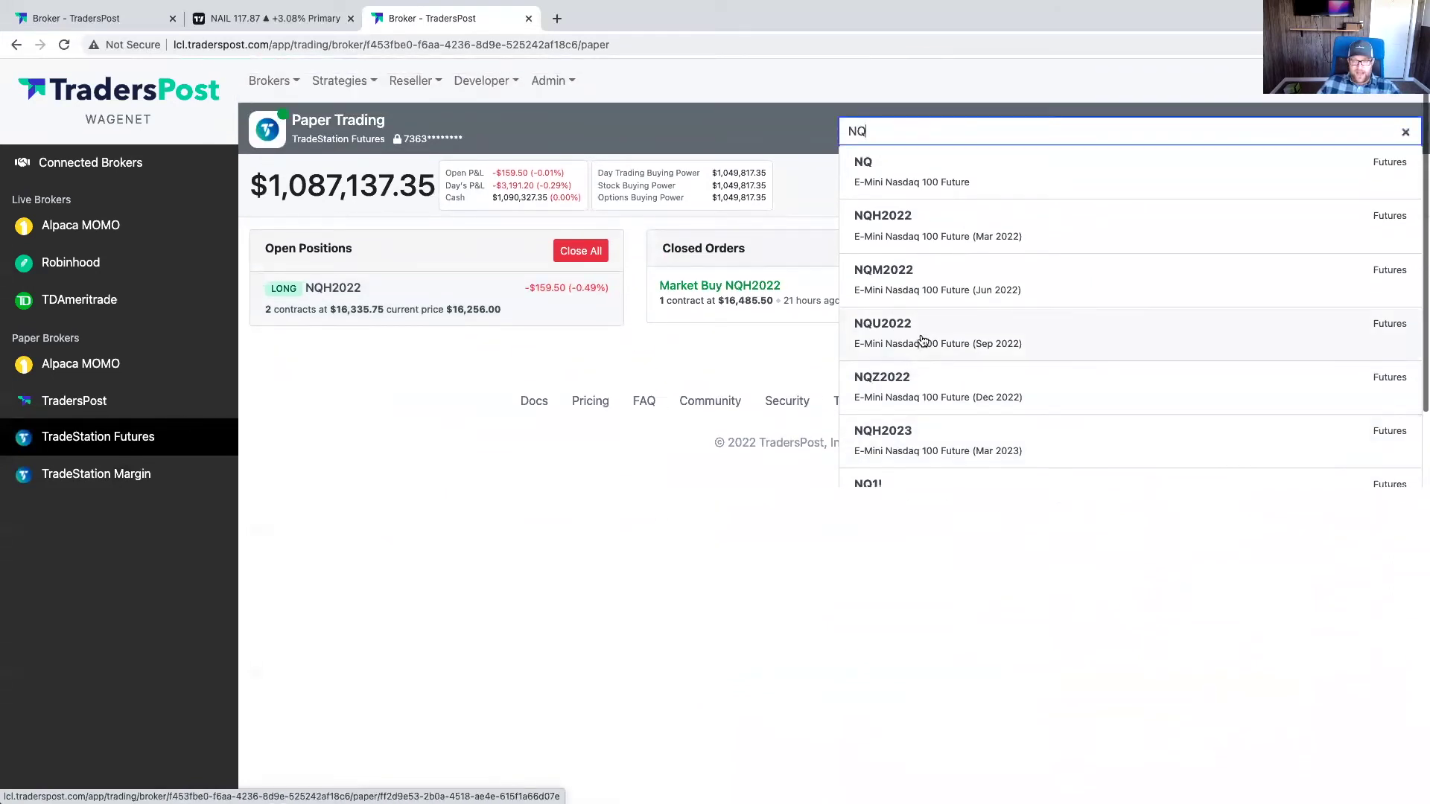
pyautogui.doubleClick(876, 130)
pyautogui.write('ES')
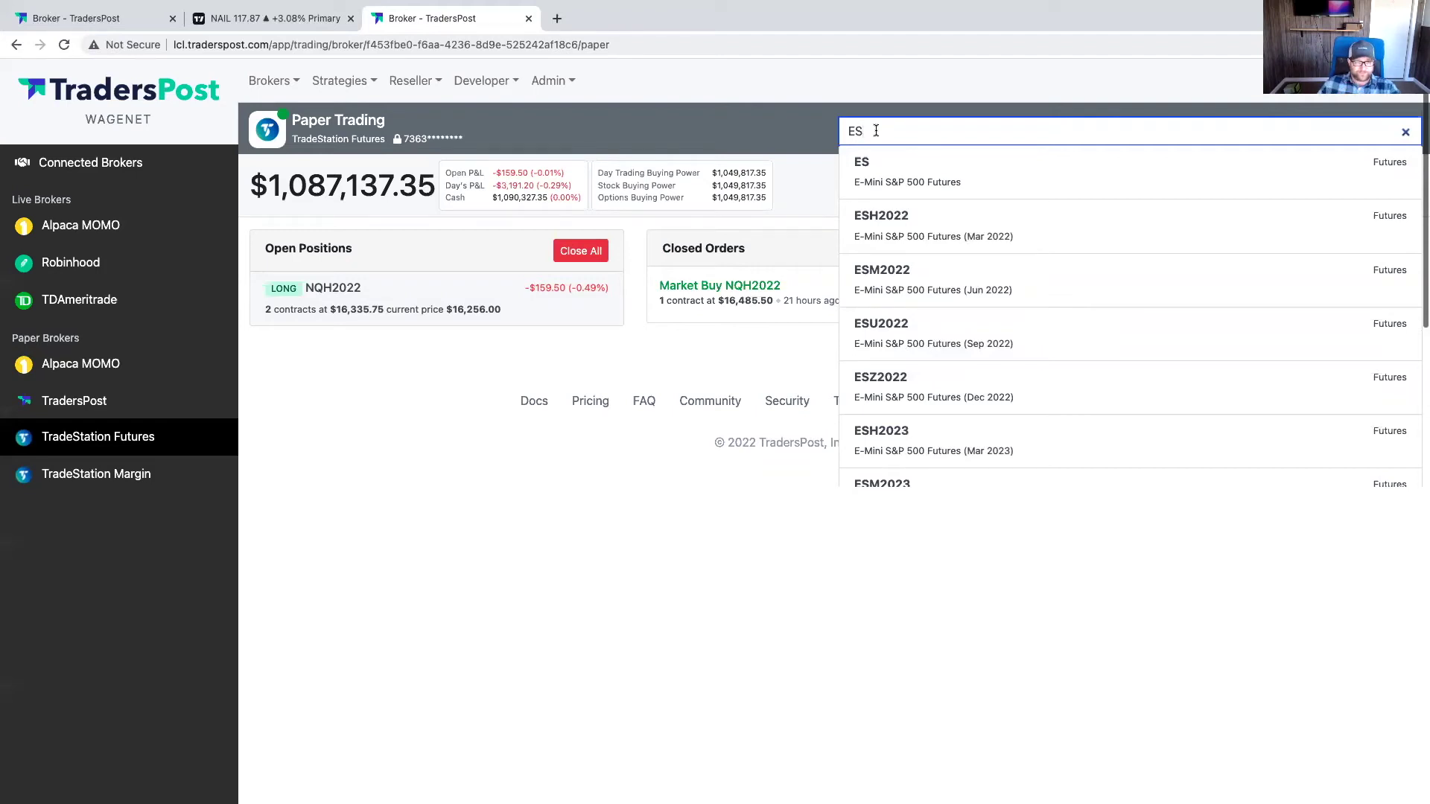
# Open the Futures strategy subscription for editing
pyautogui.moveTo(341, 82)
pyautogui.click(362, 165)
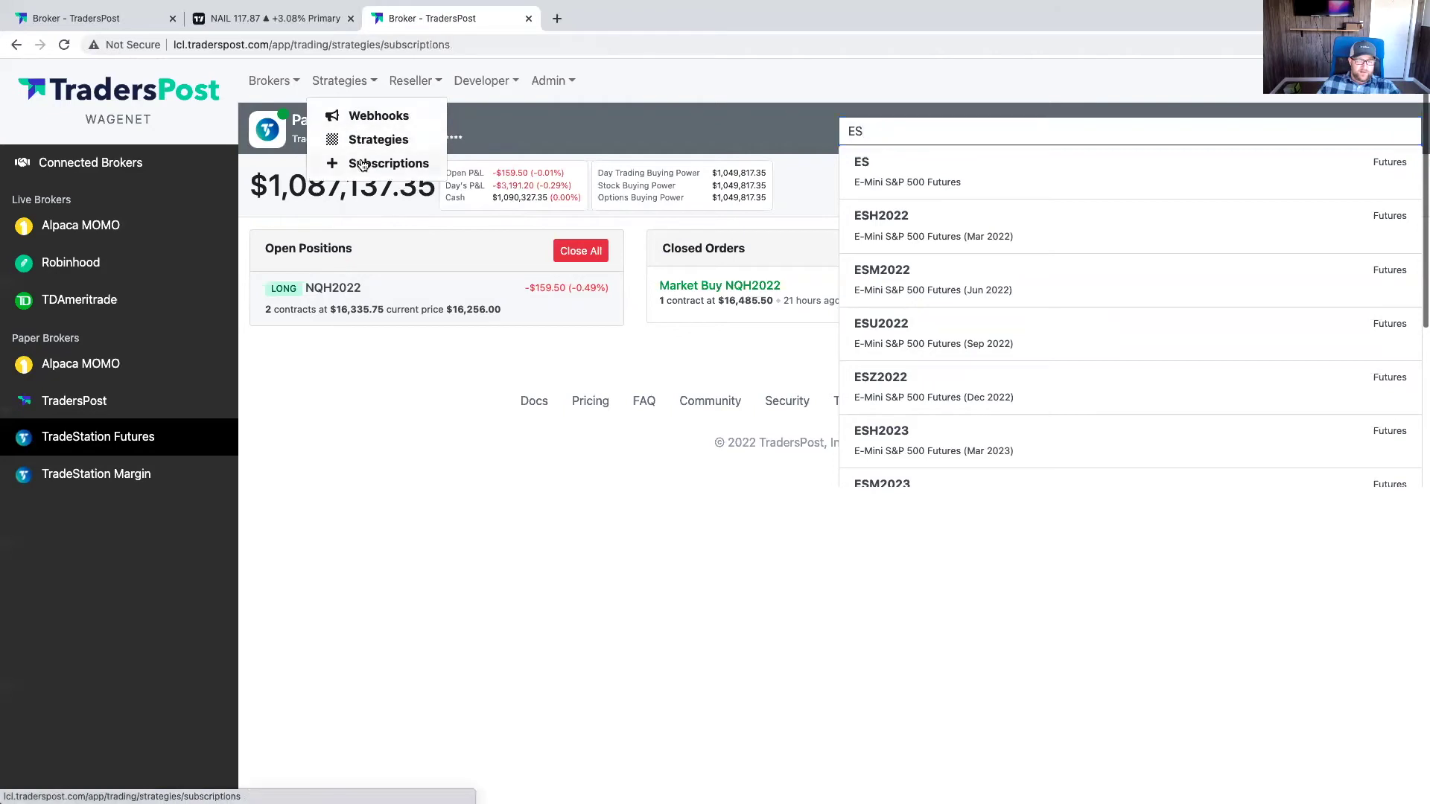
pyautogui.click(927, 191)
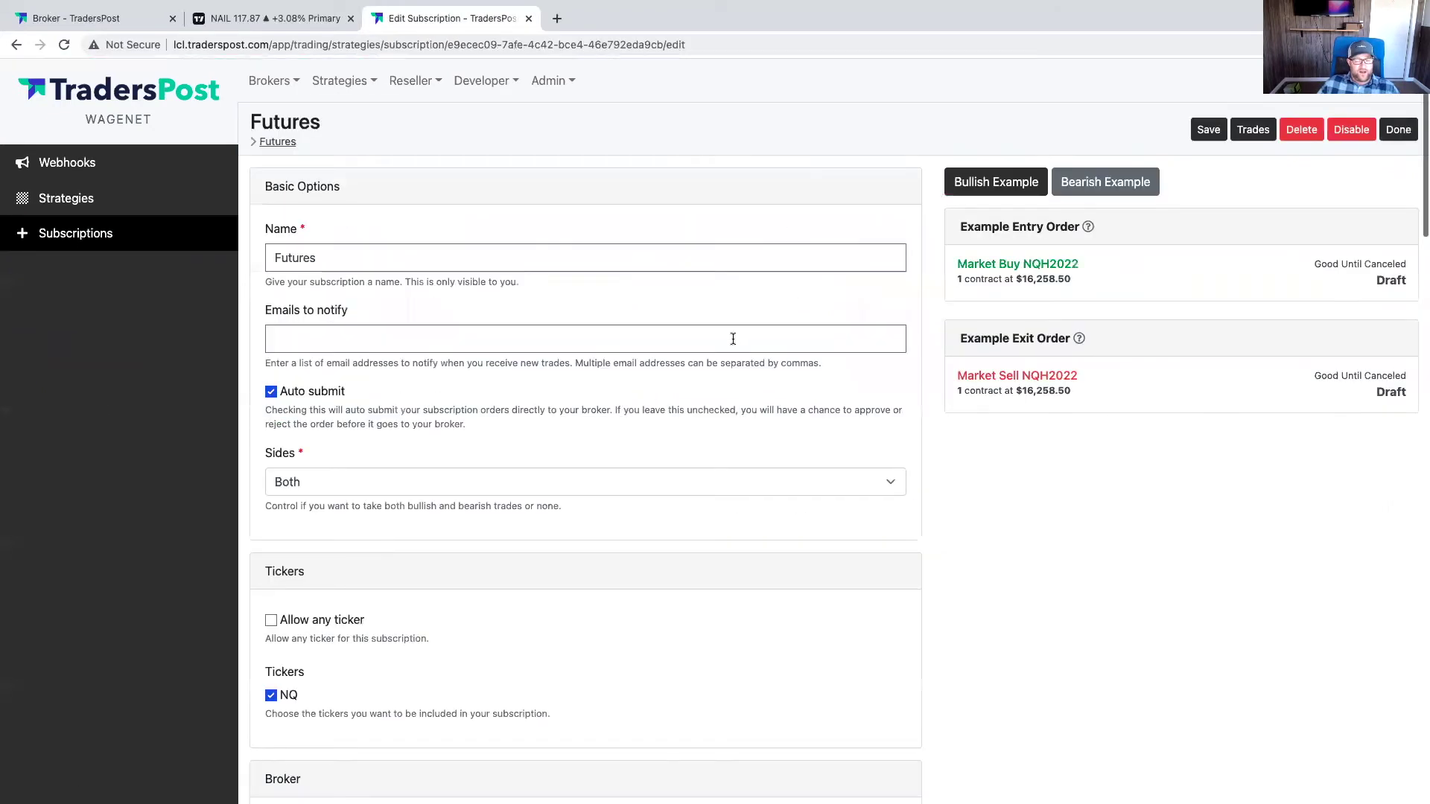
# Review the available asset class choices in the Futures subscription's asset configuration
pyautogui.scroll(-9, 732, 339)
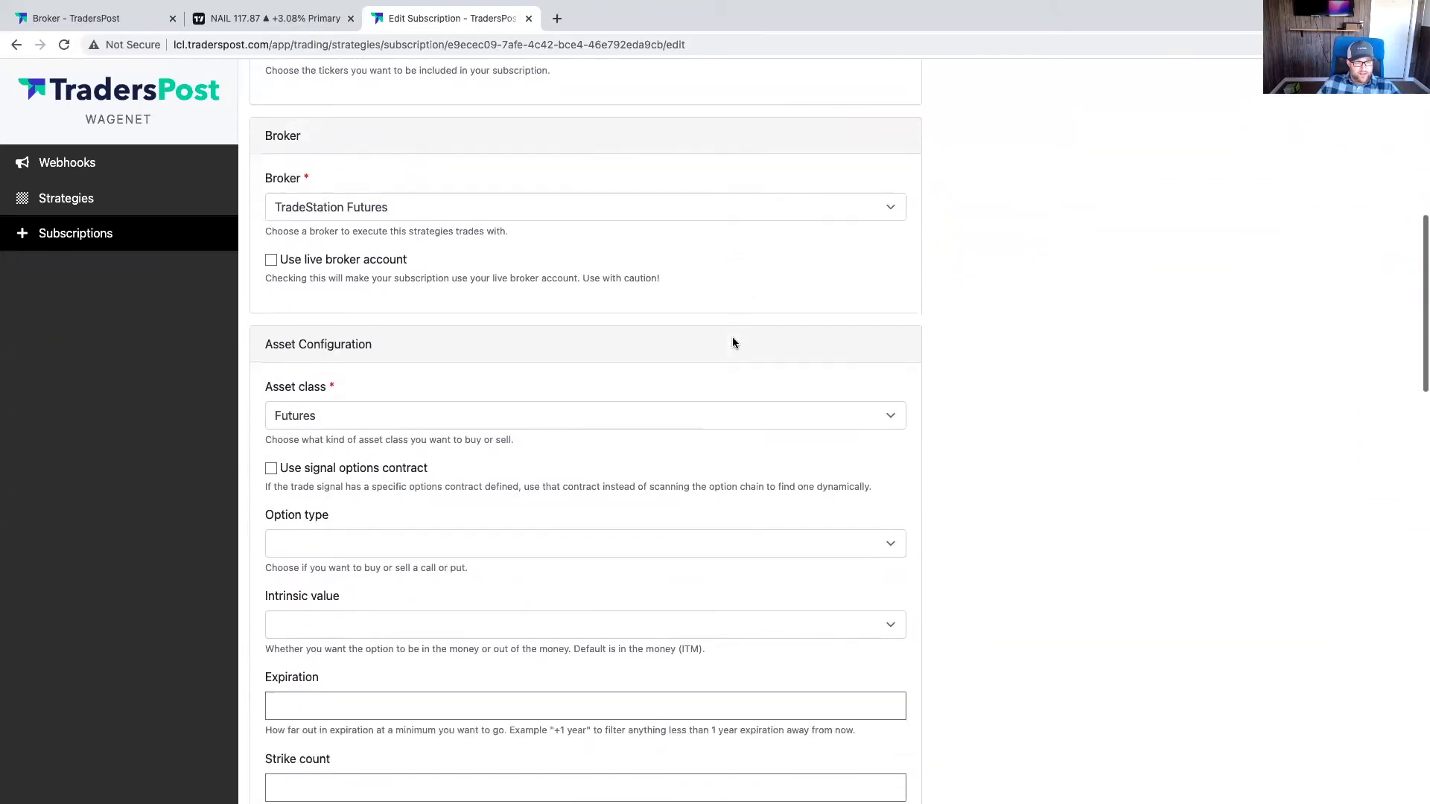
pyautogui.scroll(-2, 733, 342)
pyautogui.click(301, 353)
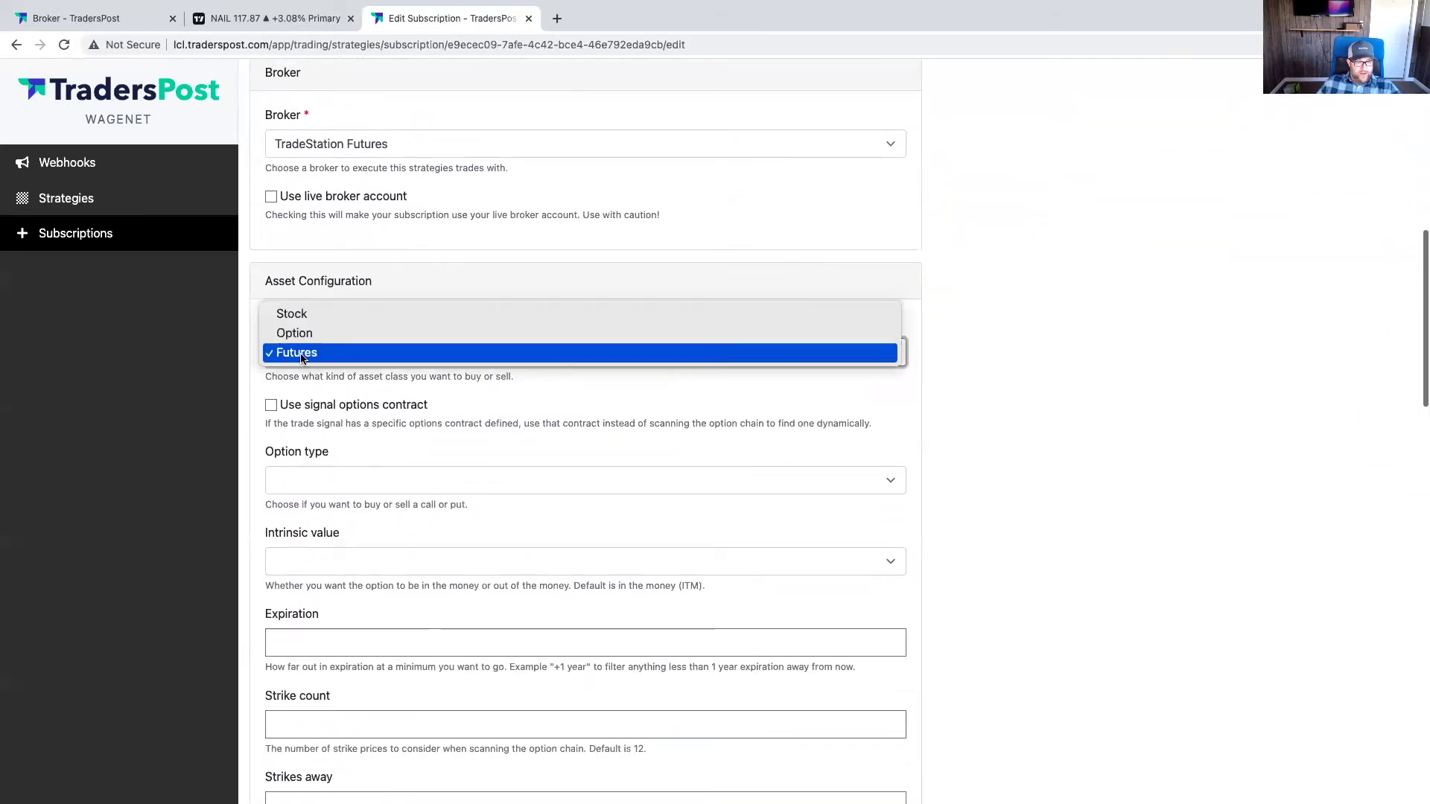
pyautogui.click(289, 287)
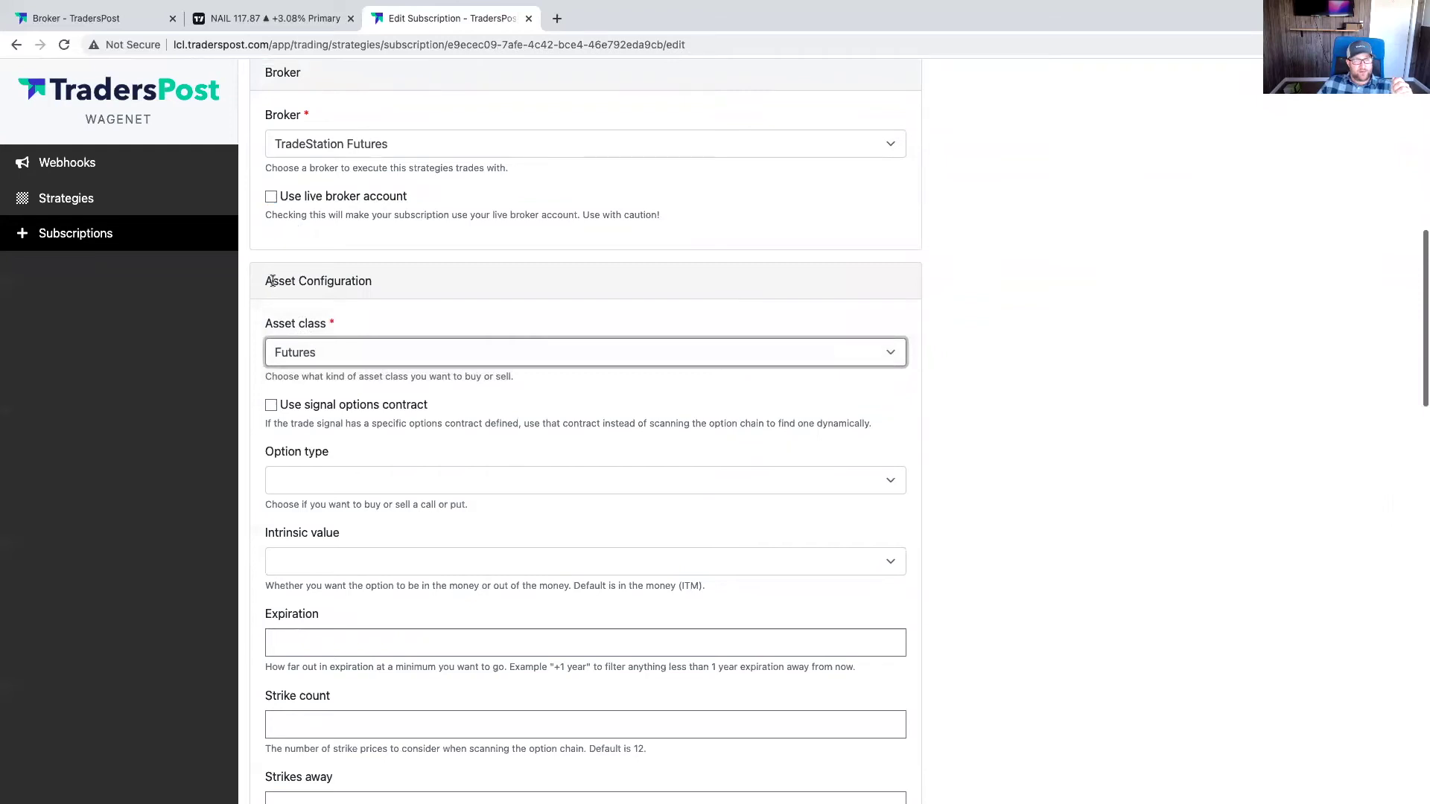
pyautogui.click(291, 354)
pyautogui.click(292, 354)
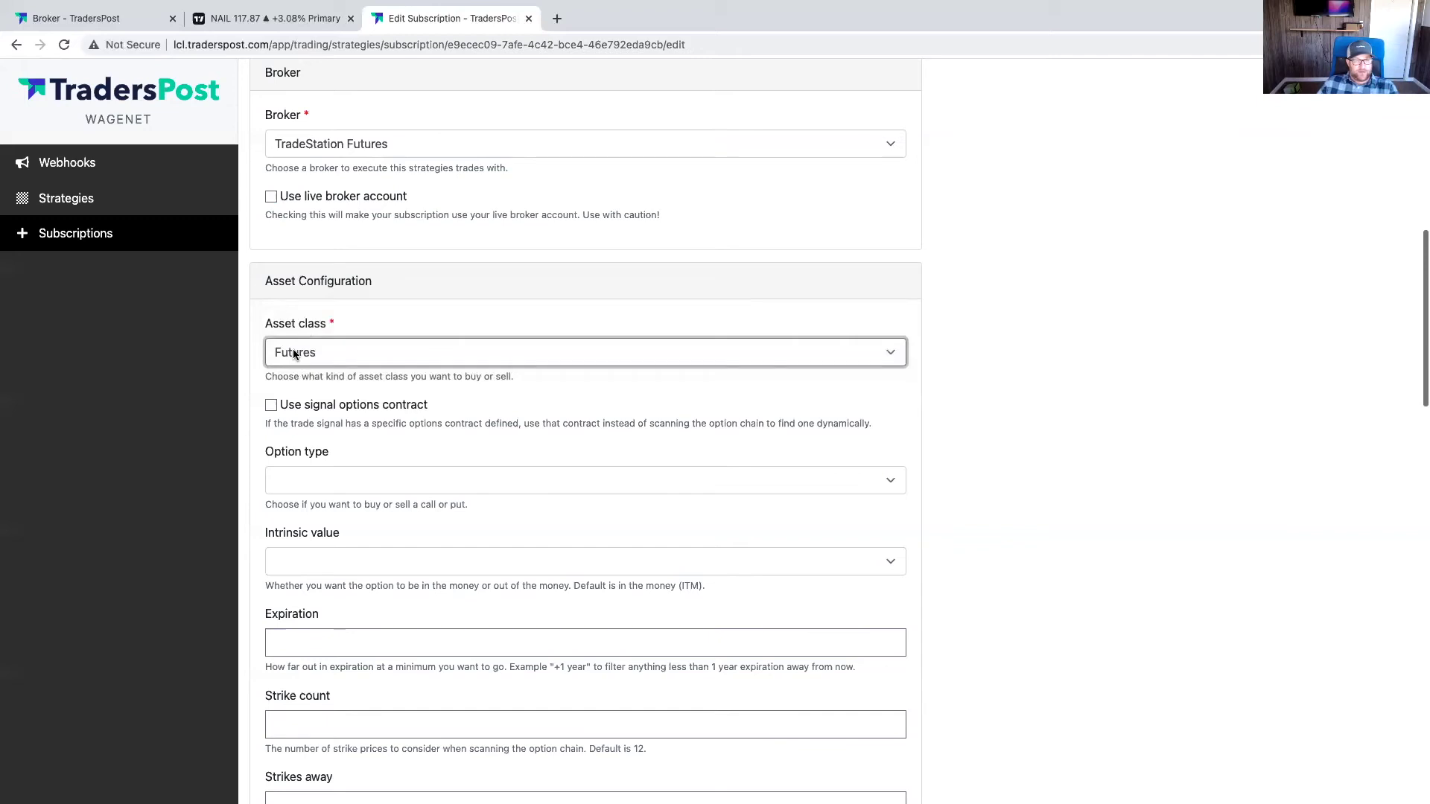
# View the asset configuration of the Options subscription and of the Stocks subscription
pyautogui.click(96, 233)
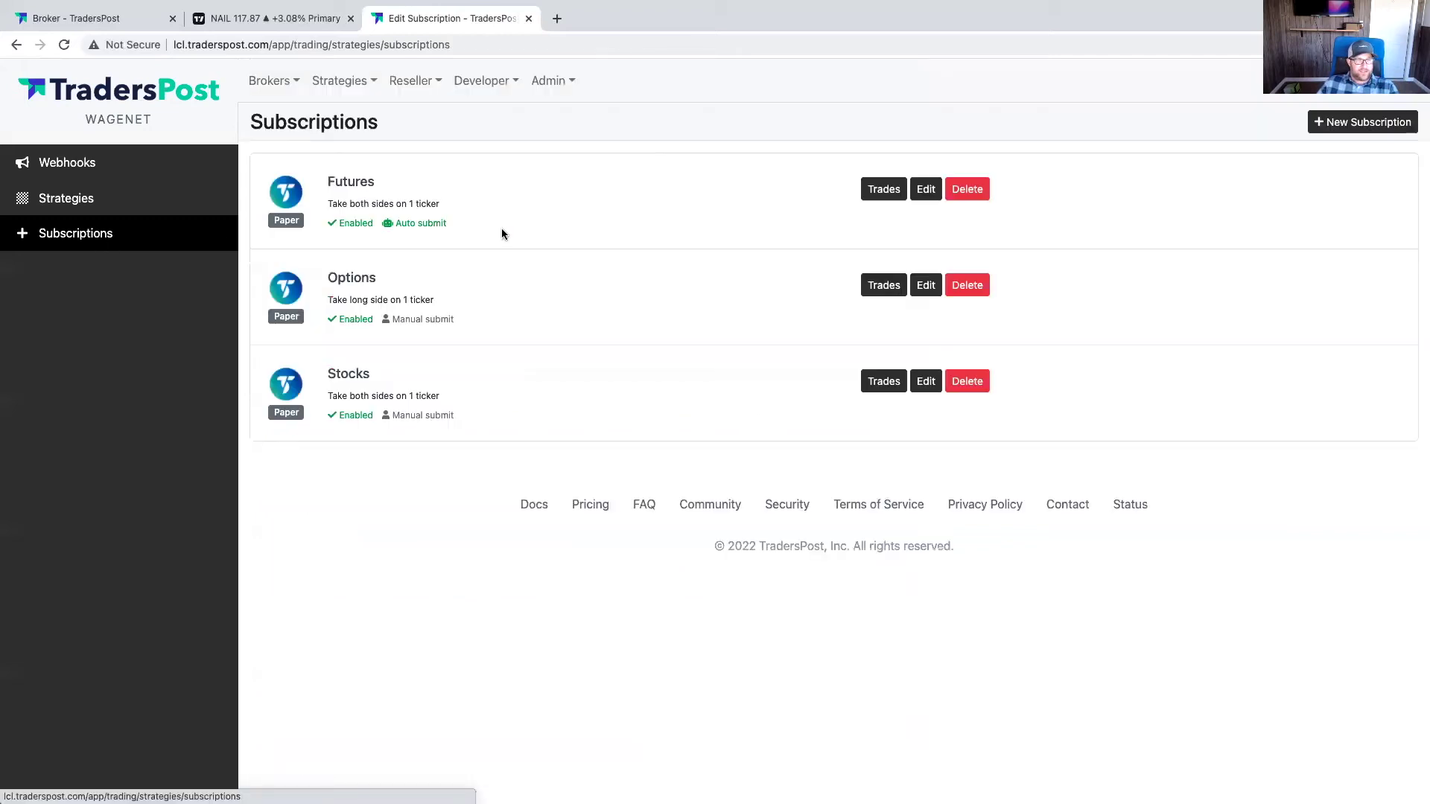
pyautogui.click(935, 288)
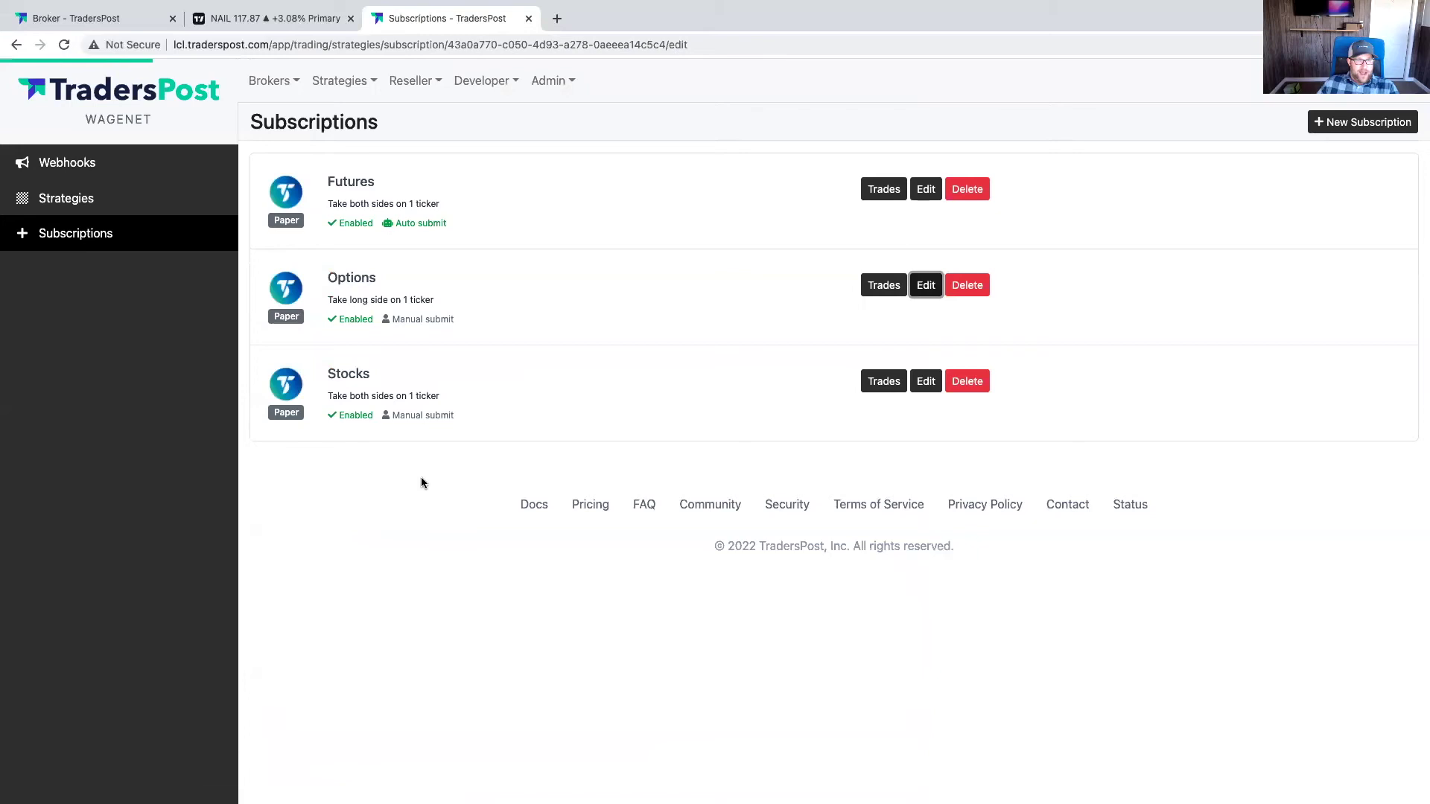
pyautogui.scroll(-10, 434, 471)
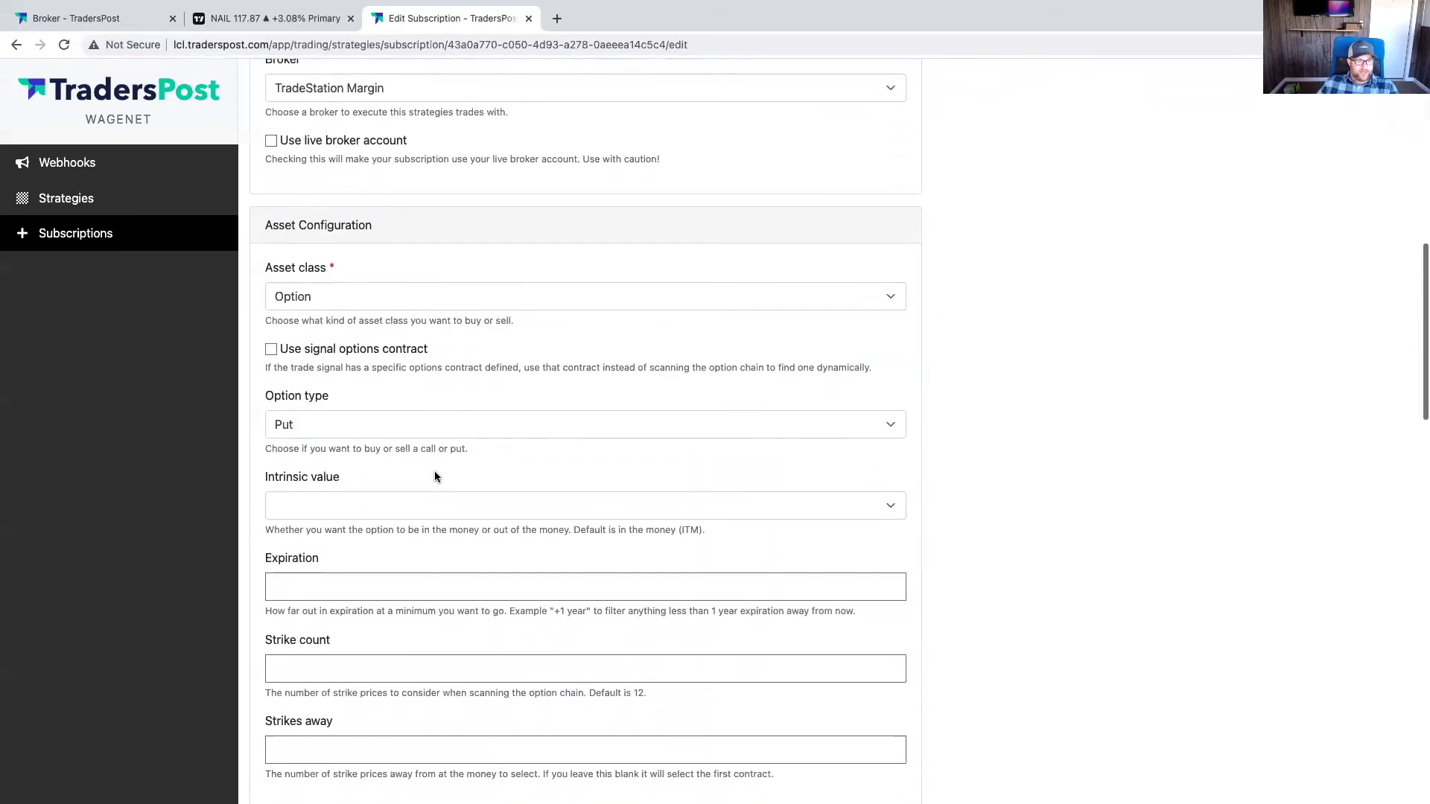
pyautogui.click(75, 233)
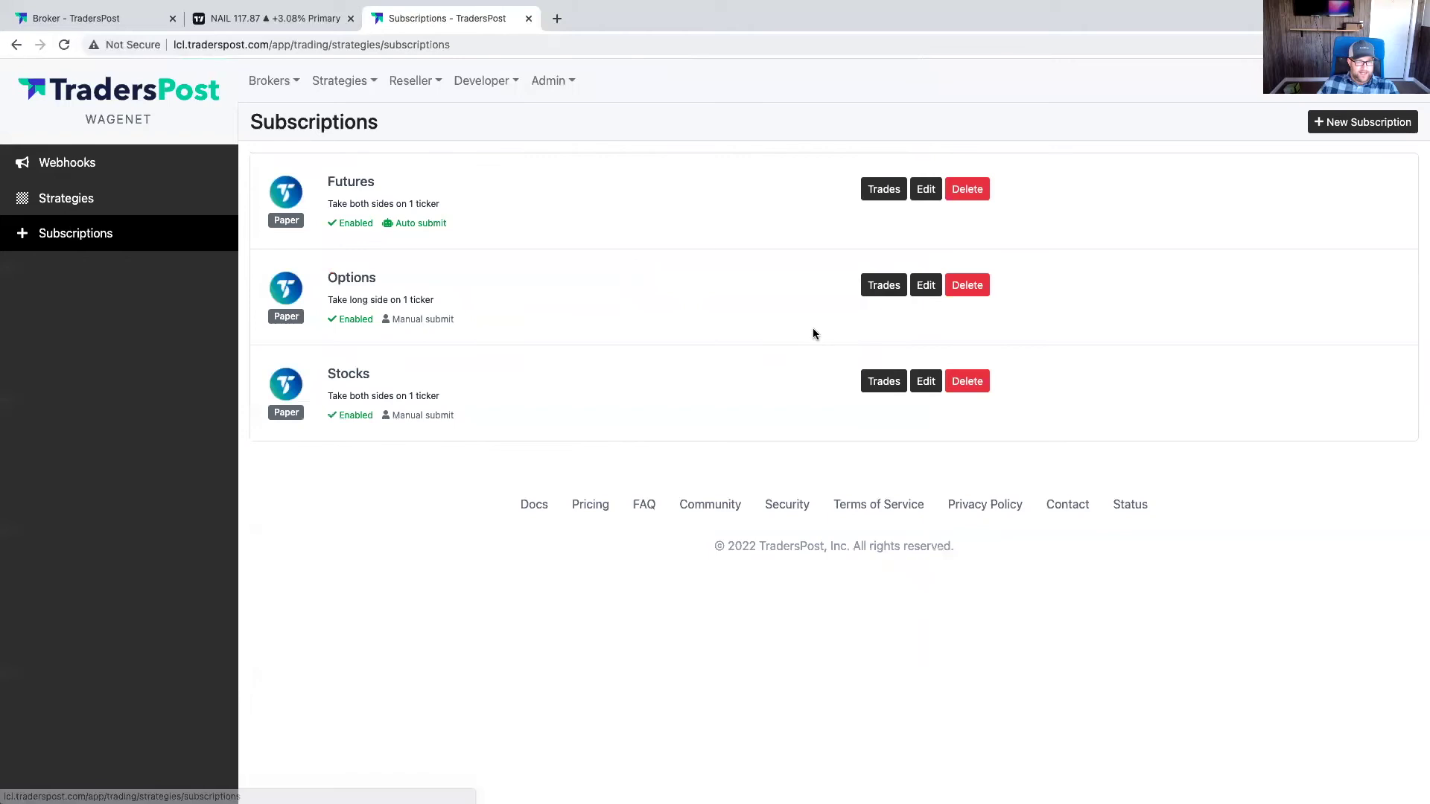
pyautogui.click(921, 386)
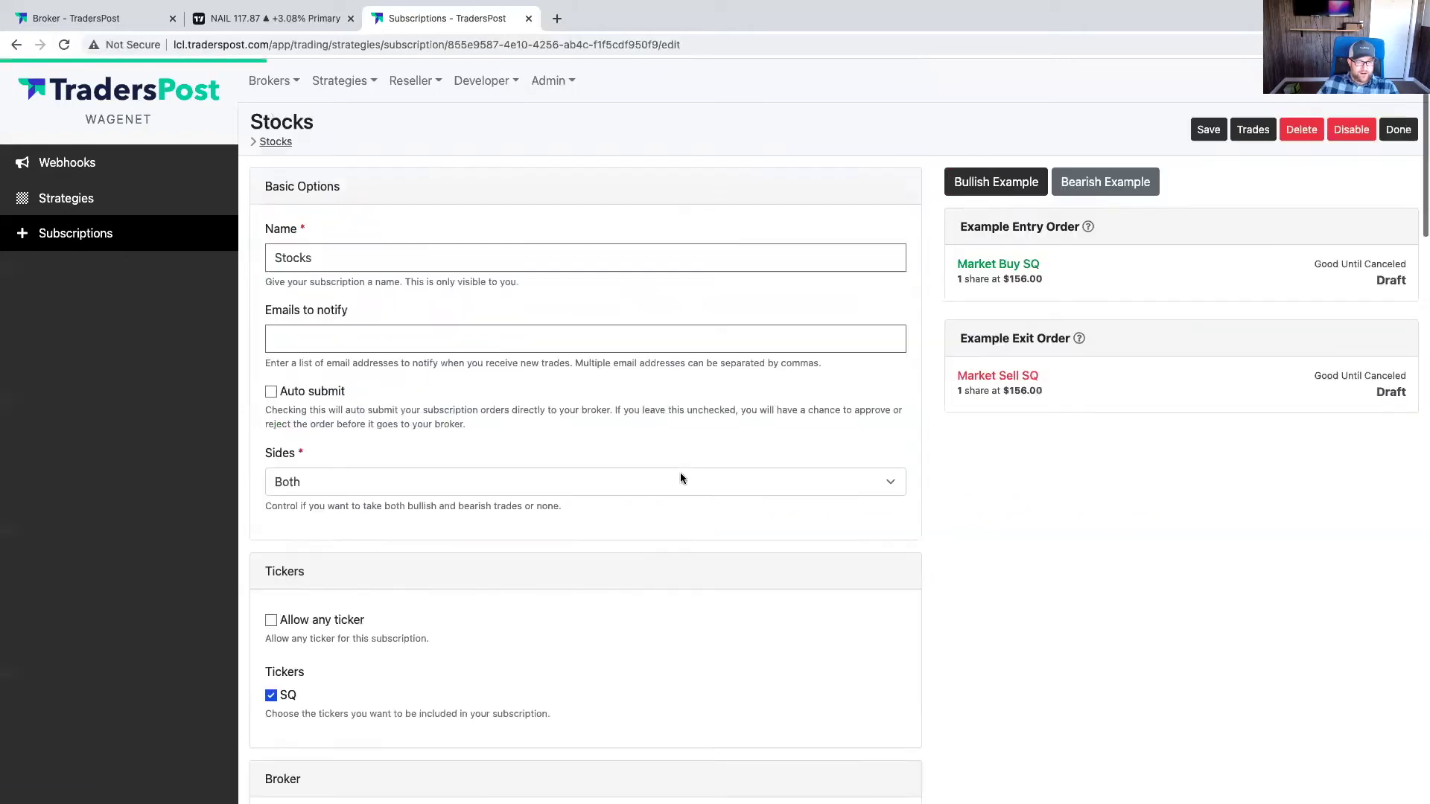
pyautogui.scroll(-10, 681, 473)
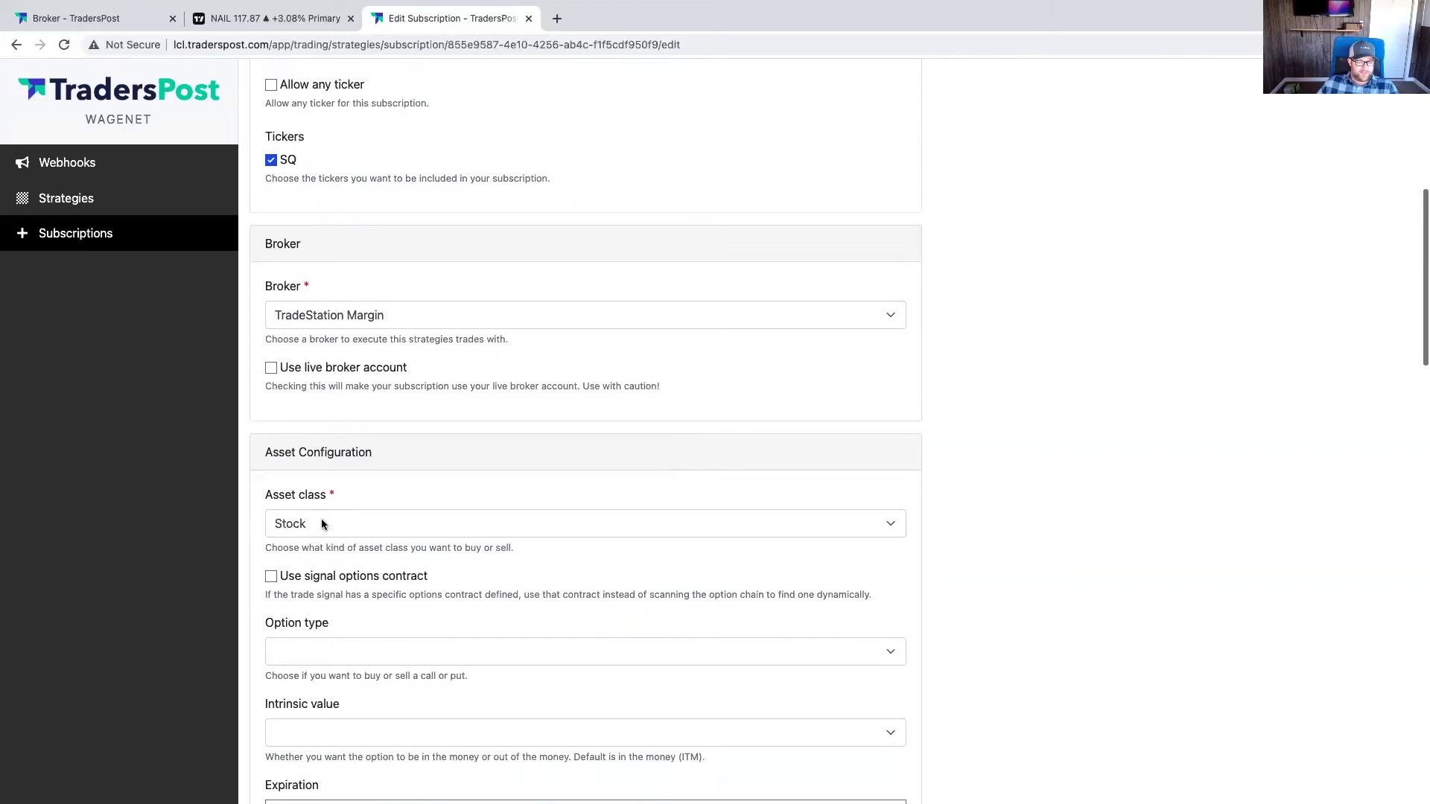
# Set the option type of the Options subscription to Call, check the intrinsic value choices, and save the subscription
pyautogui.click(76, 236)
pyautogui.click(925, 285)
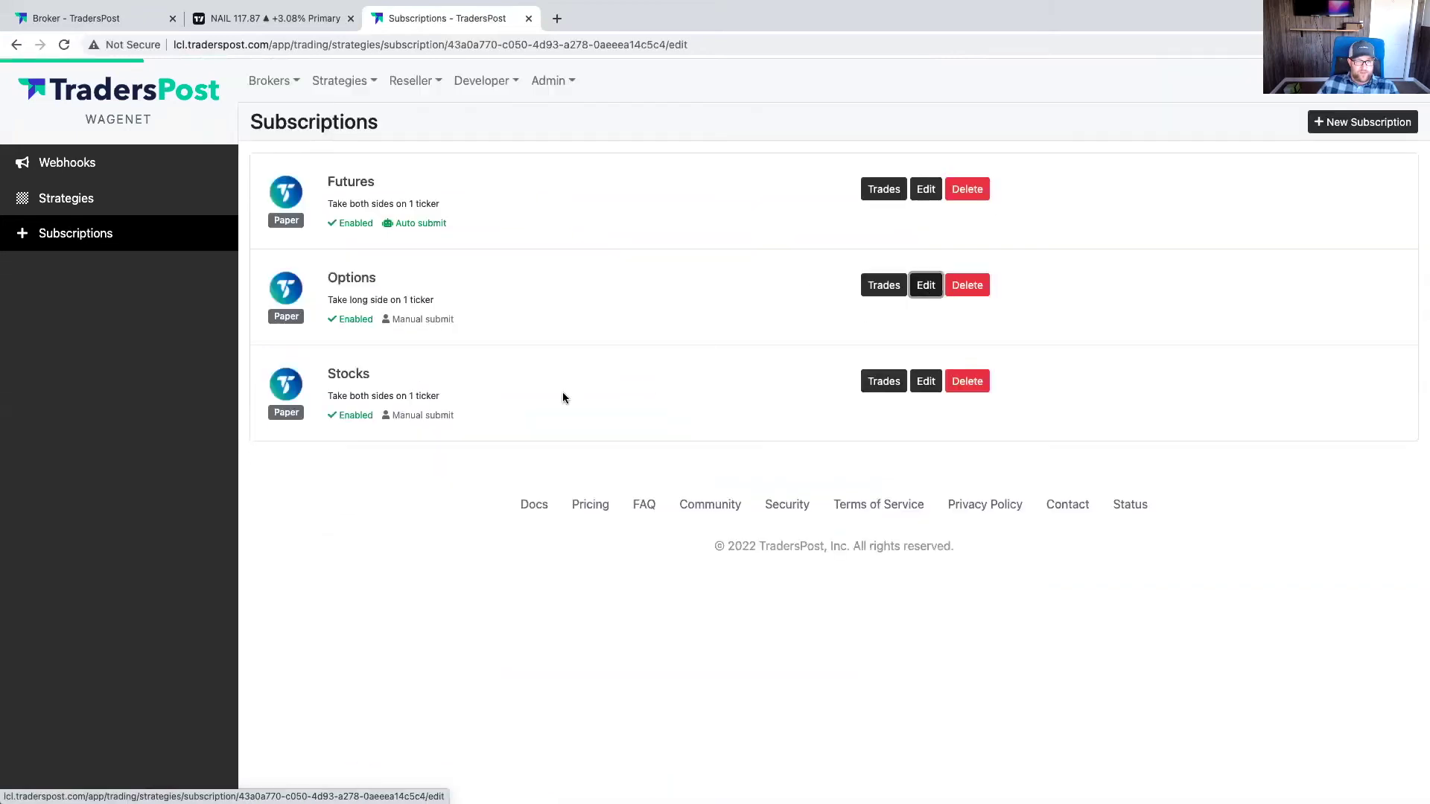
pyautogui.scroll(-3, 539, 420)
pyautogui.scroll(-9, 541, 426)
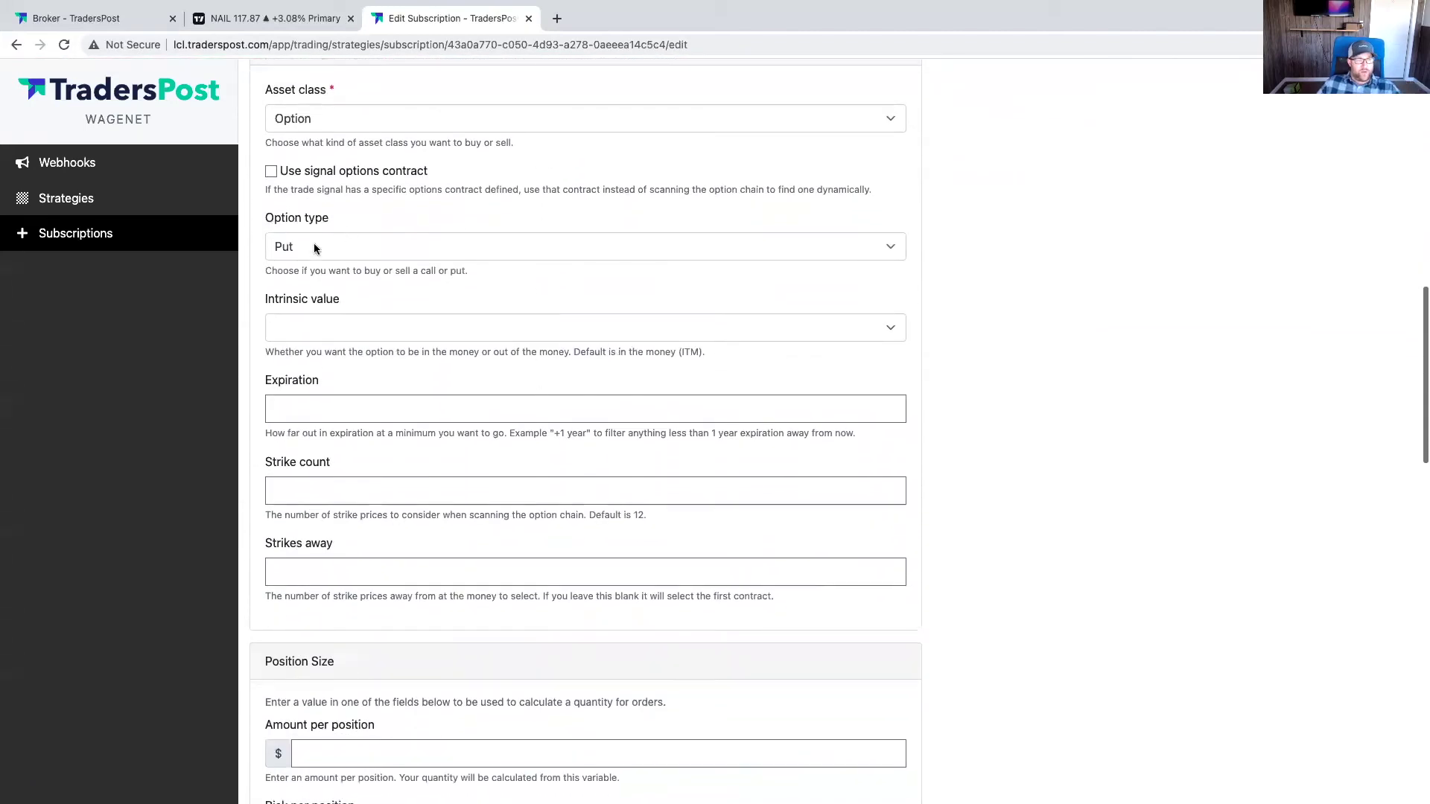
pyautogui.click(314, 249)
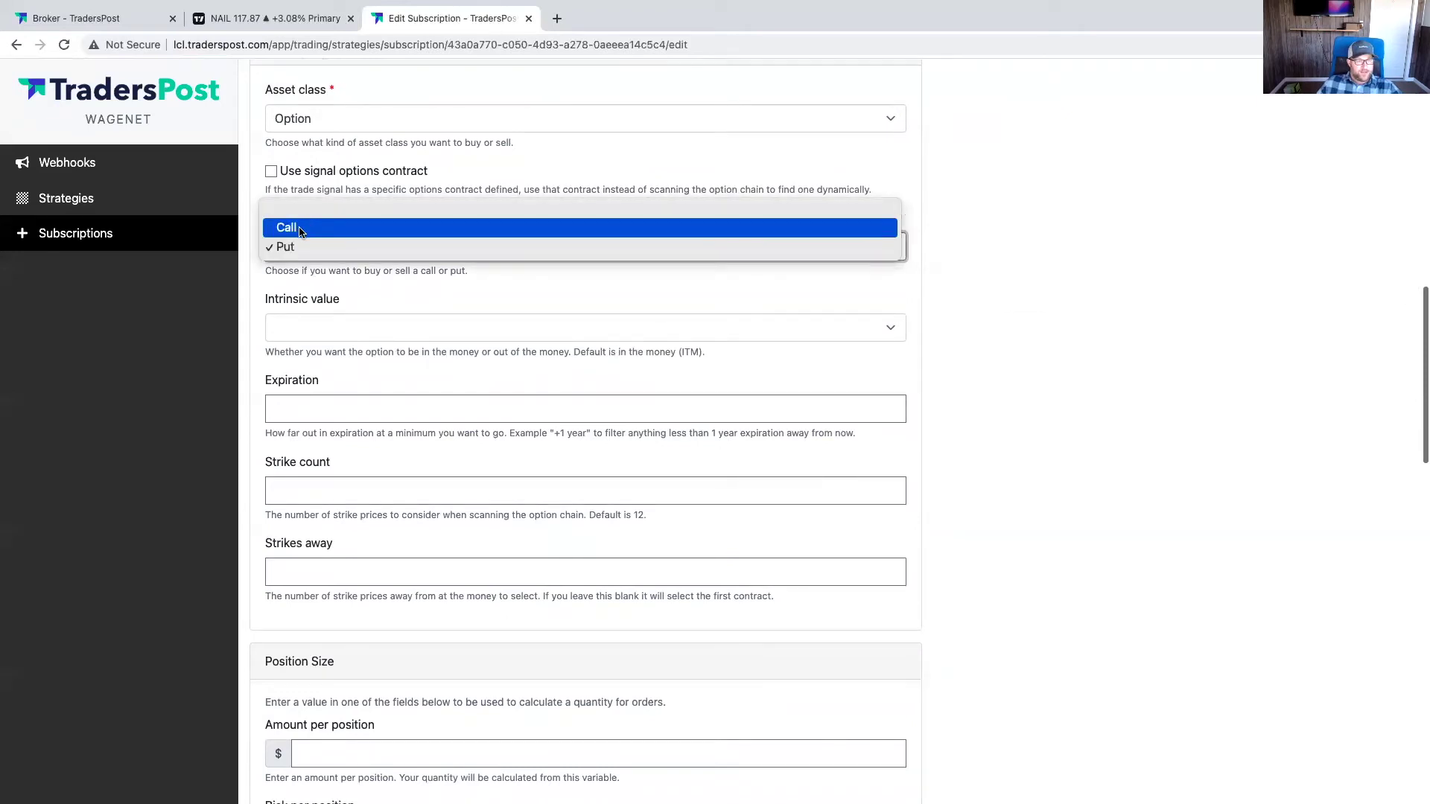
pyautogui.click(300, 229)
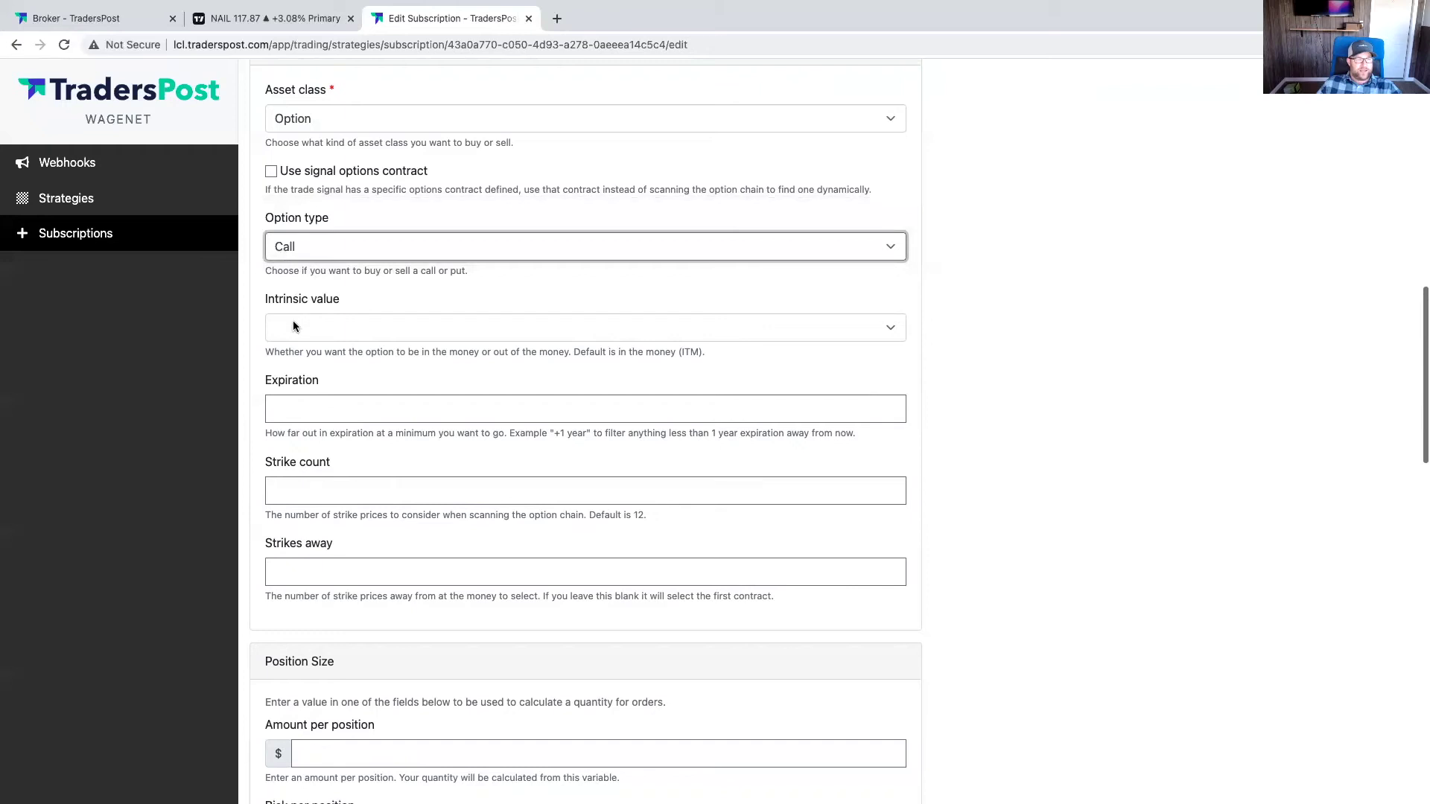
pyautogui.click(302, 330)
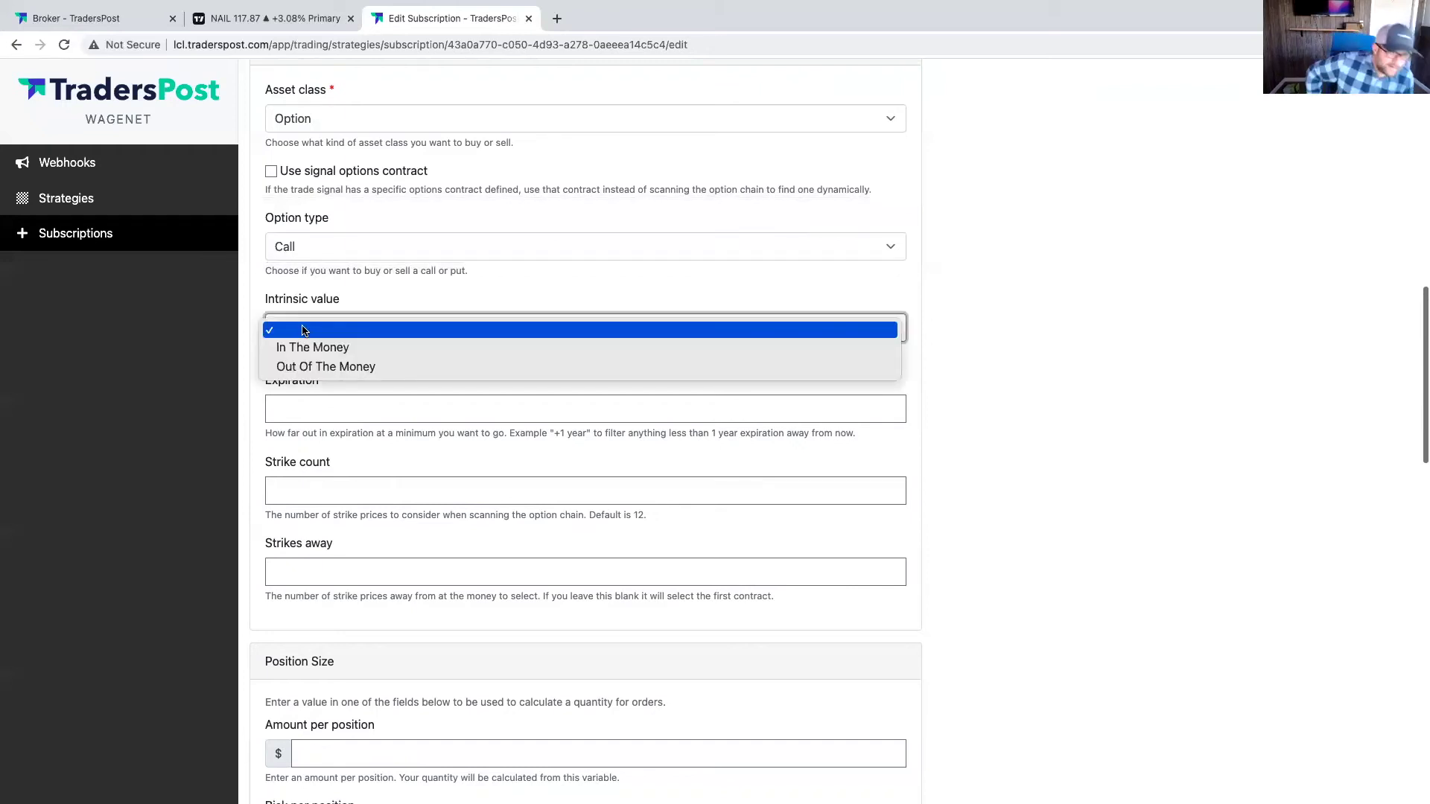
pyautogui.click(238, 308)
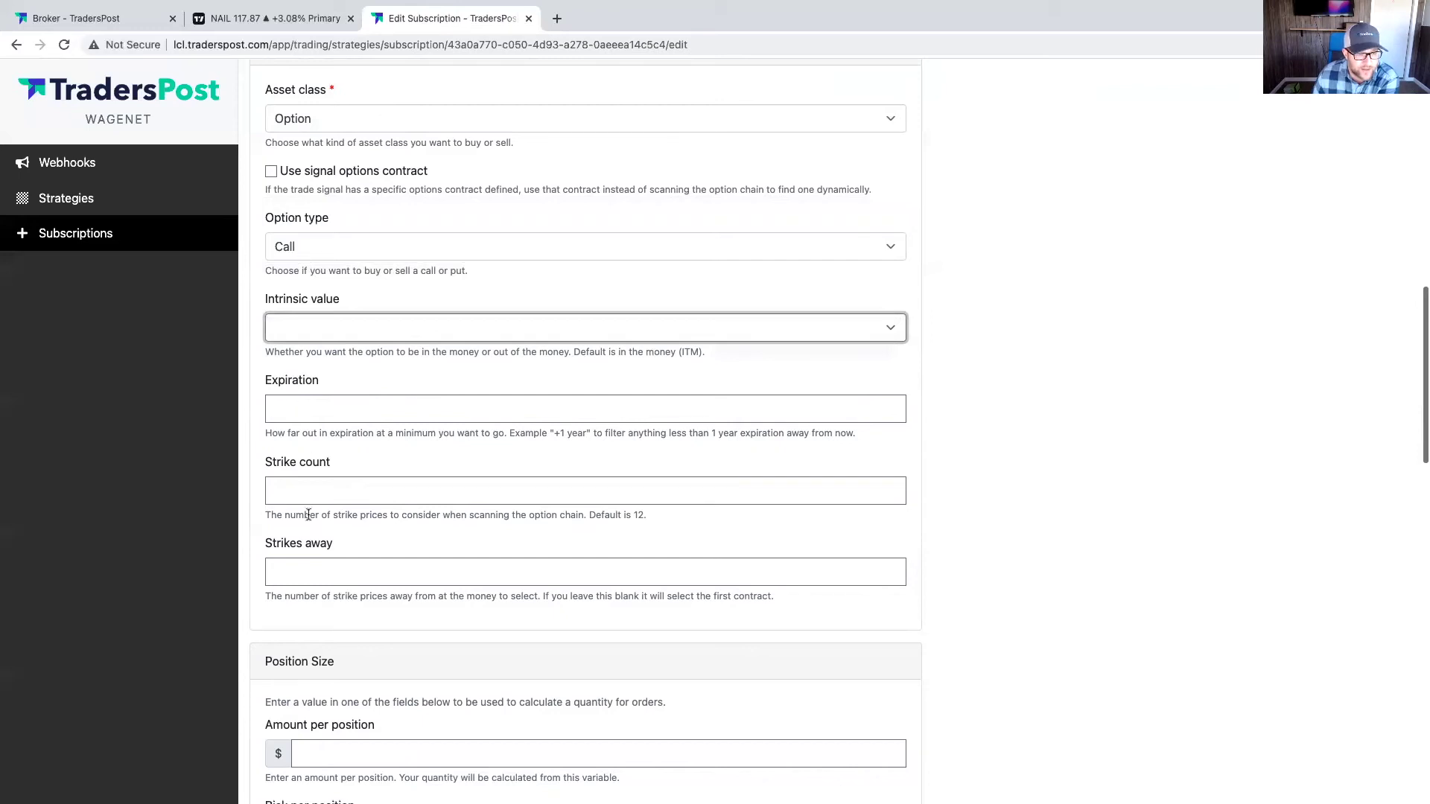
pyautogui.scroll(10, 439, 290)
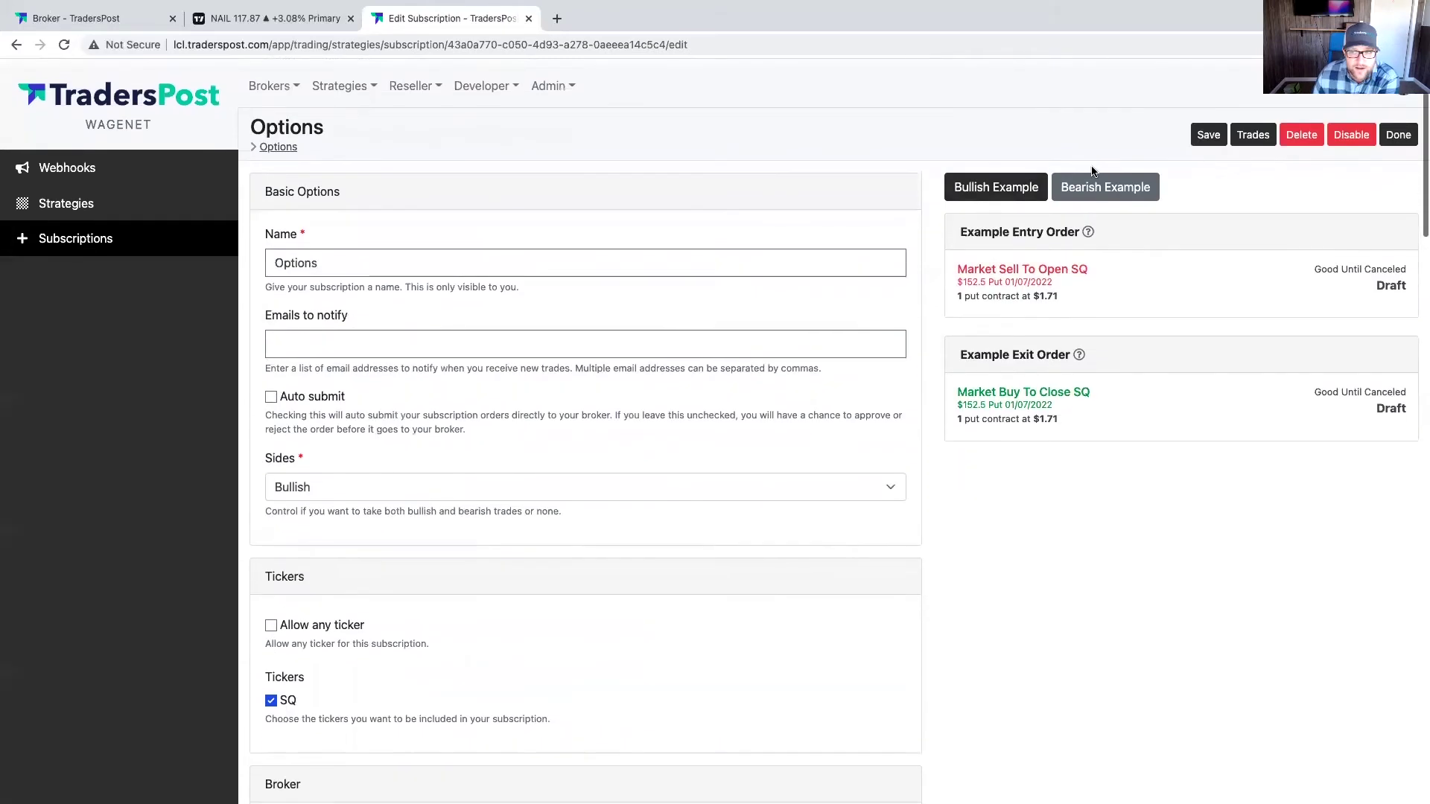
pyautogui.click(1206, 134)
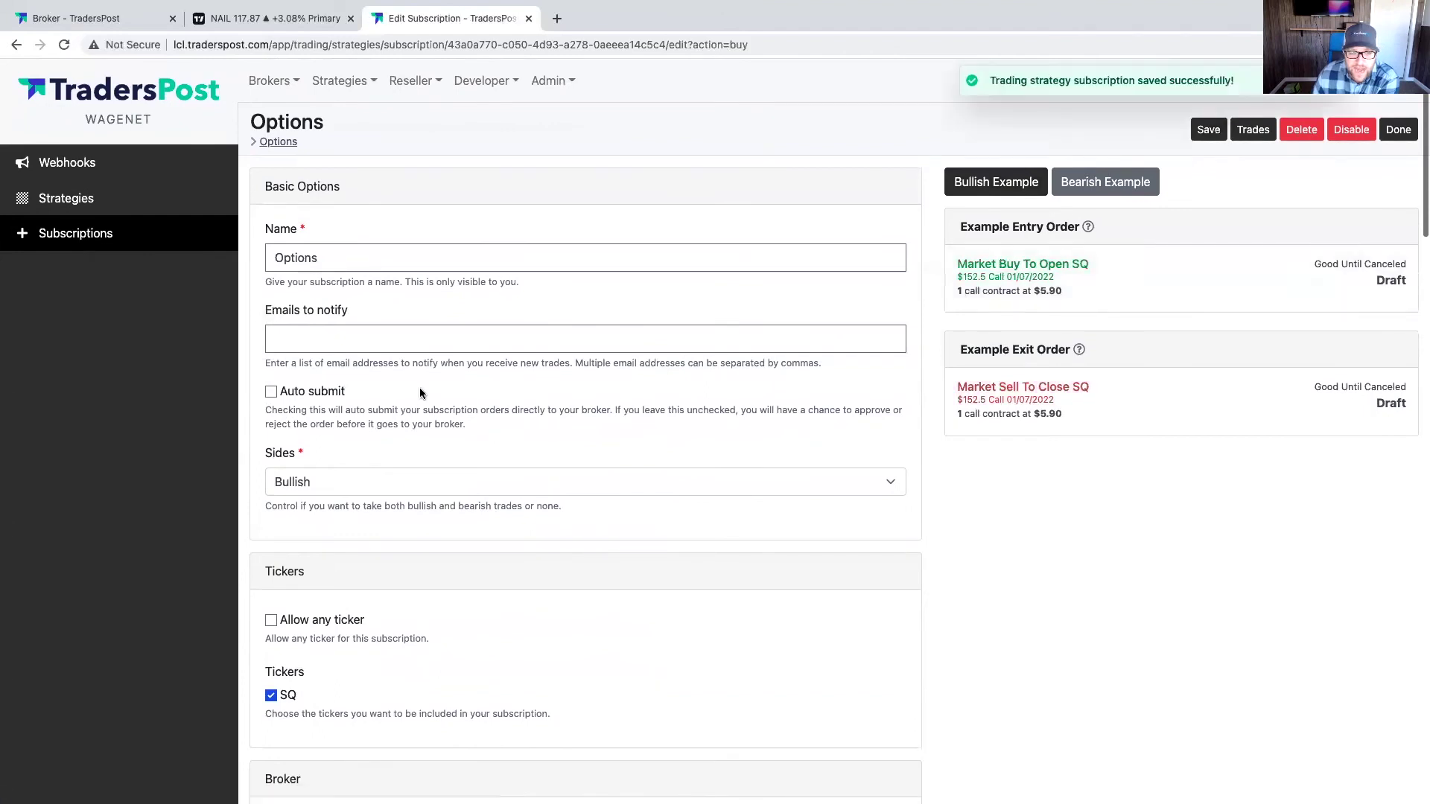
# Review the available Sides choices of the Options subscription, keeping Bullish
pyautogui.click(292, 485)
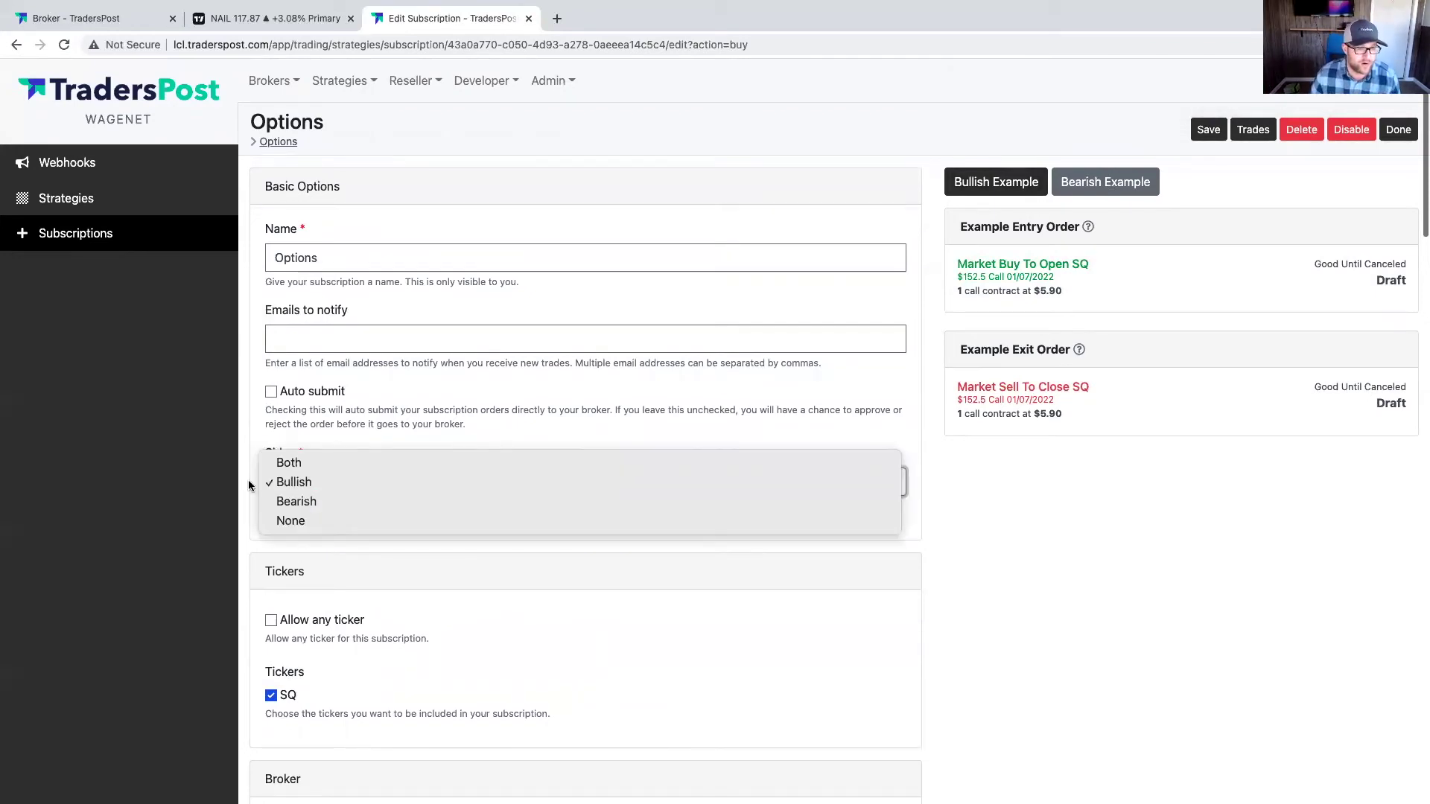
pyautogui.click(248, 480)
pyautogui.click(284, 485)
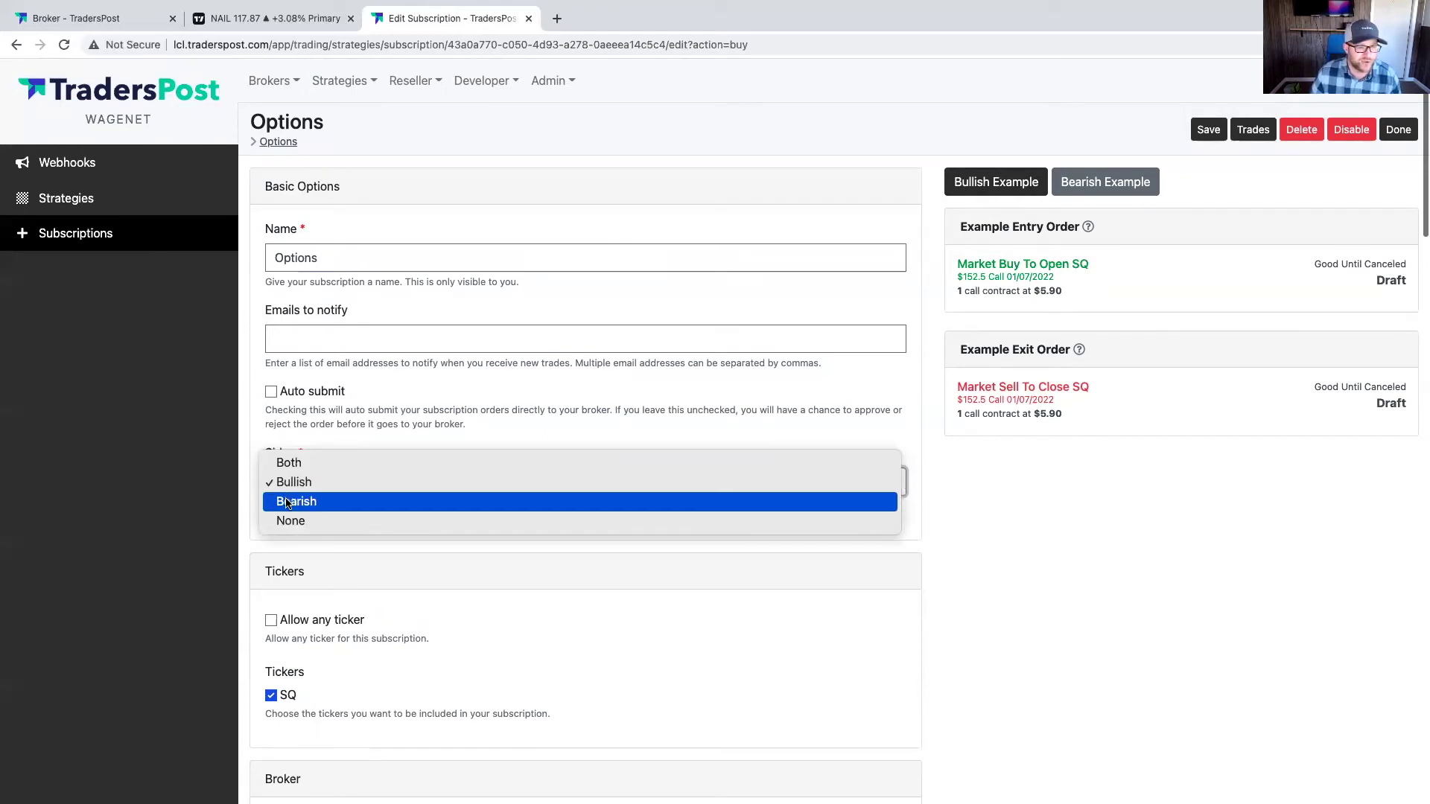
pyautogui.click(214, 493)
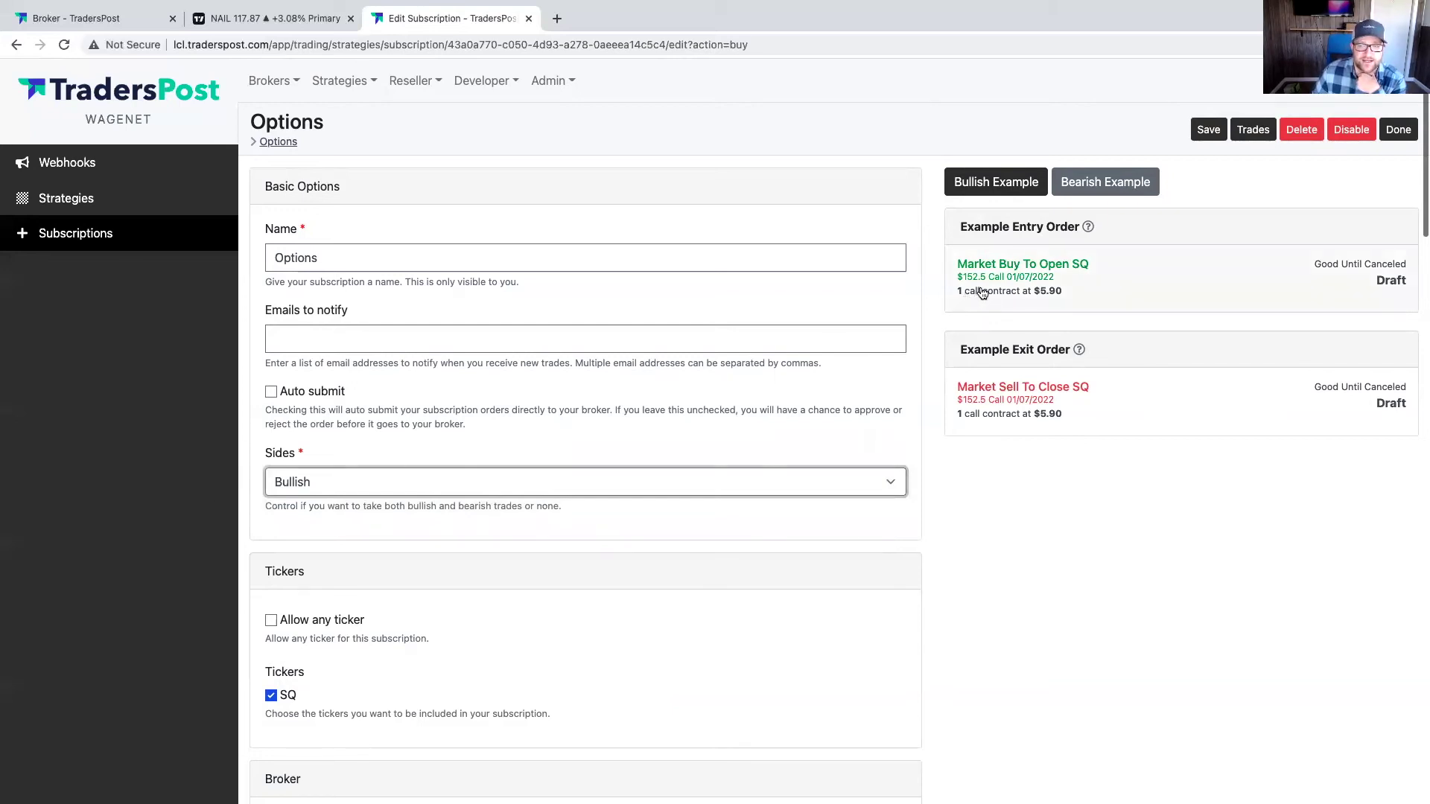
# Expand the example SQ entry order and examine its details, including the option contract symbol
pyautogui.scroll(-10, 295, 483)
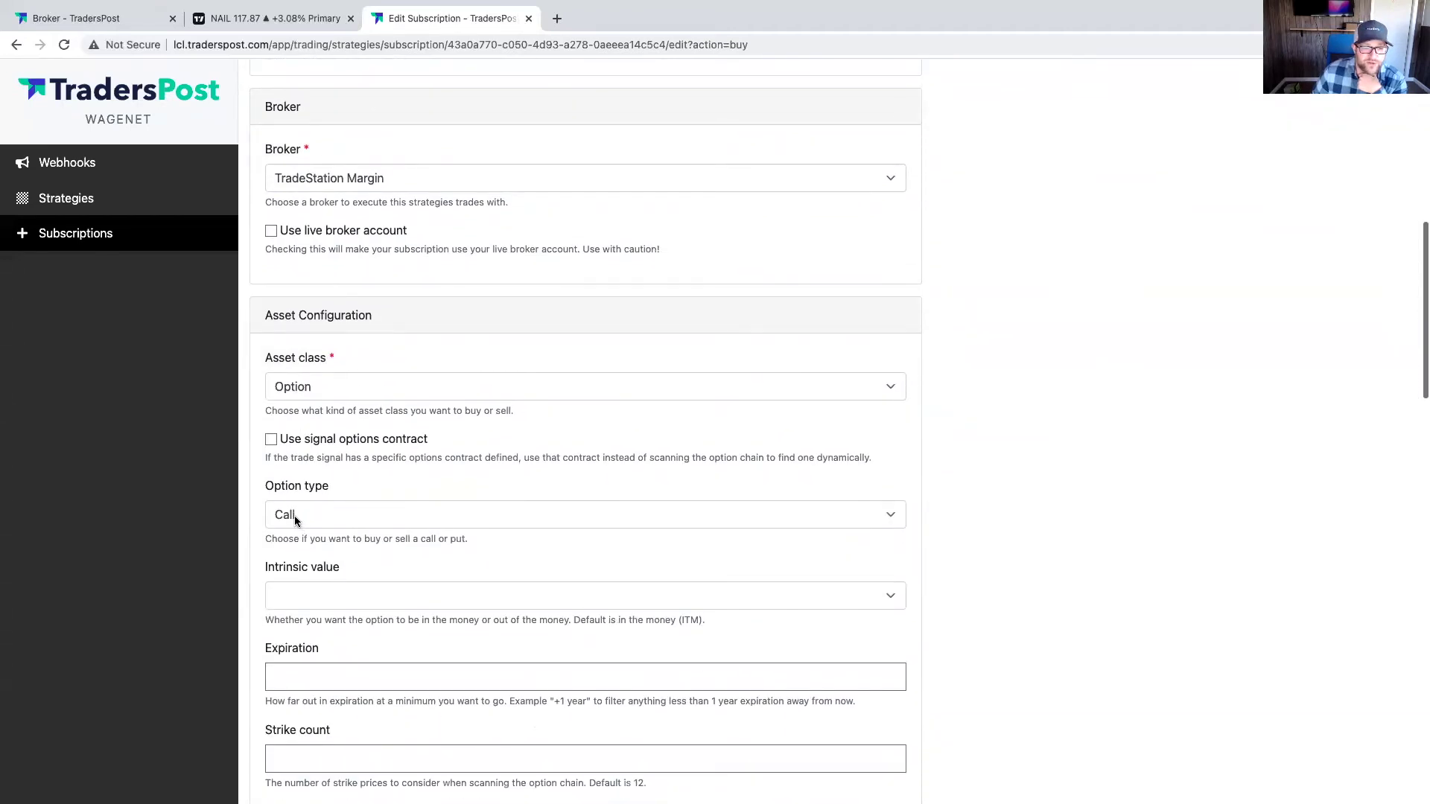
pyautogui.scroll(10, 293, 516)
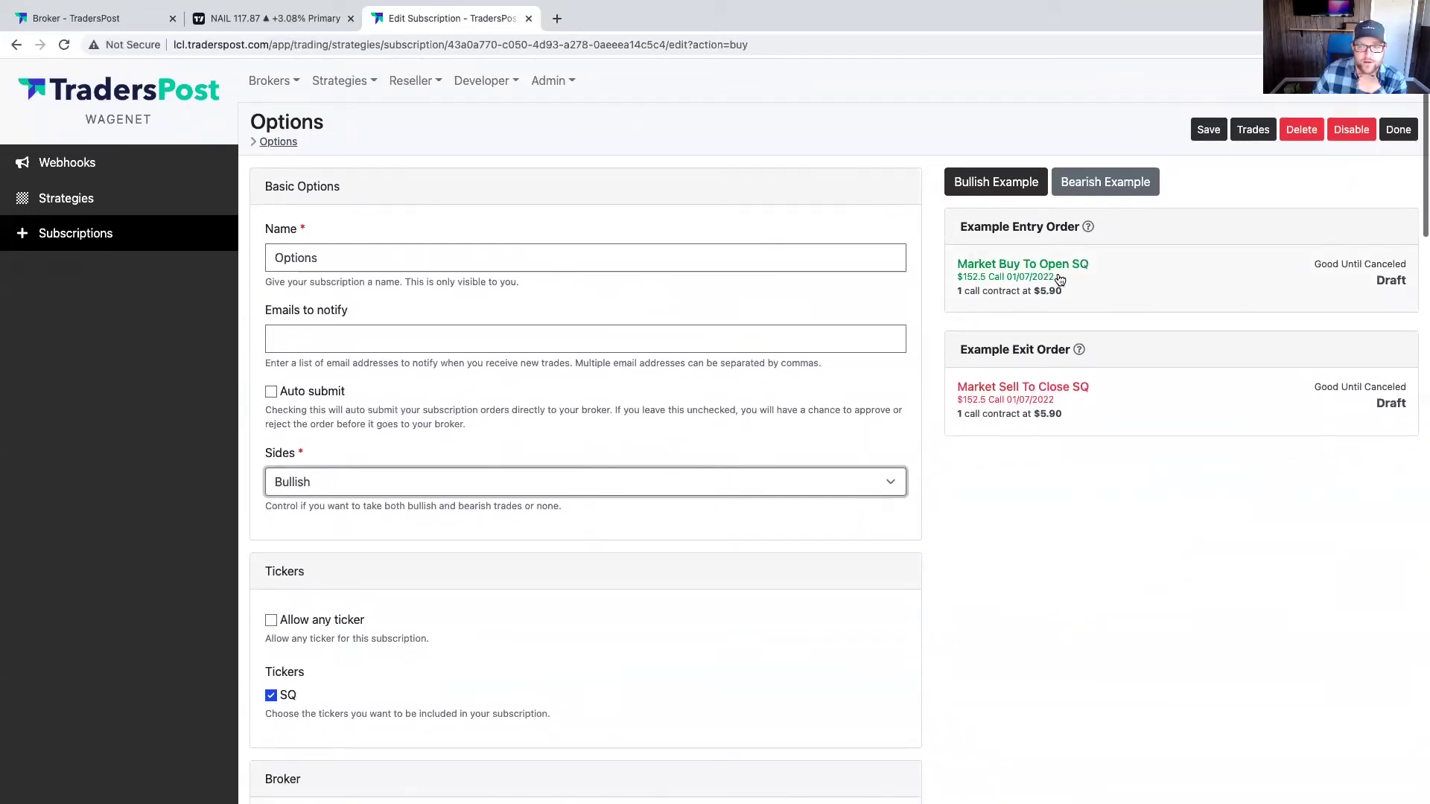
pyautogui.click(1059, 279)
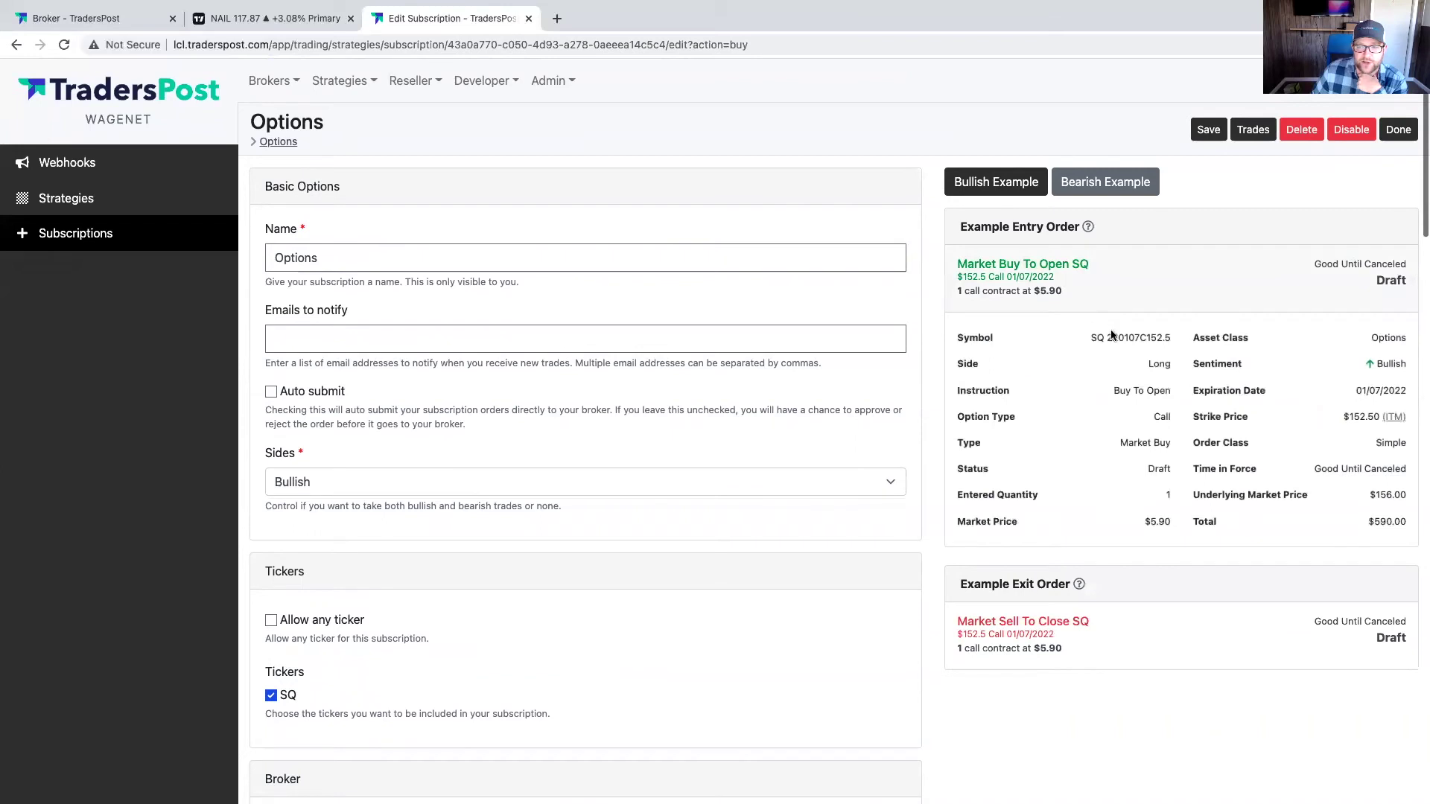
pyautogui.moveTo(1092, 335); pyautogui.dragTo(1171, 339)
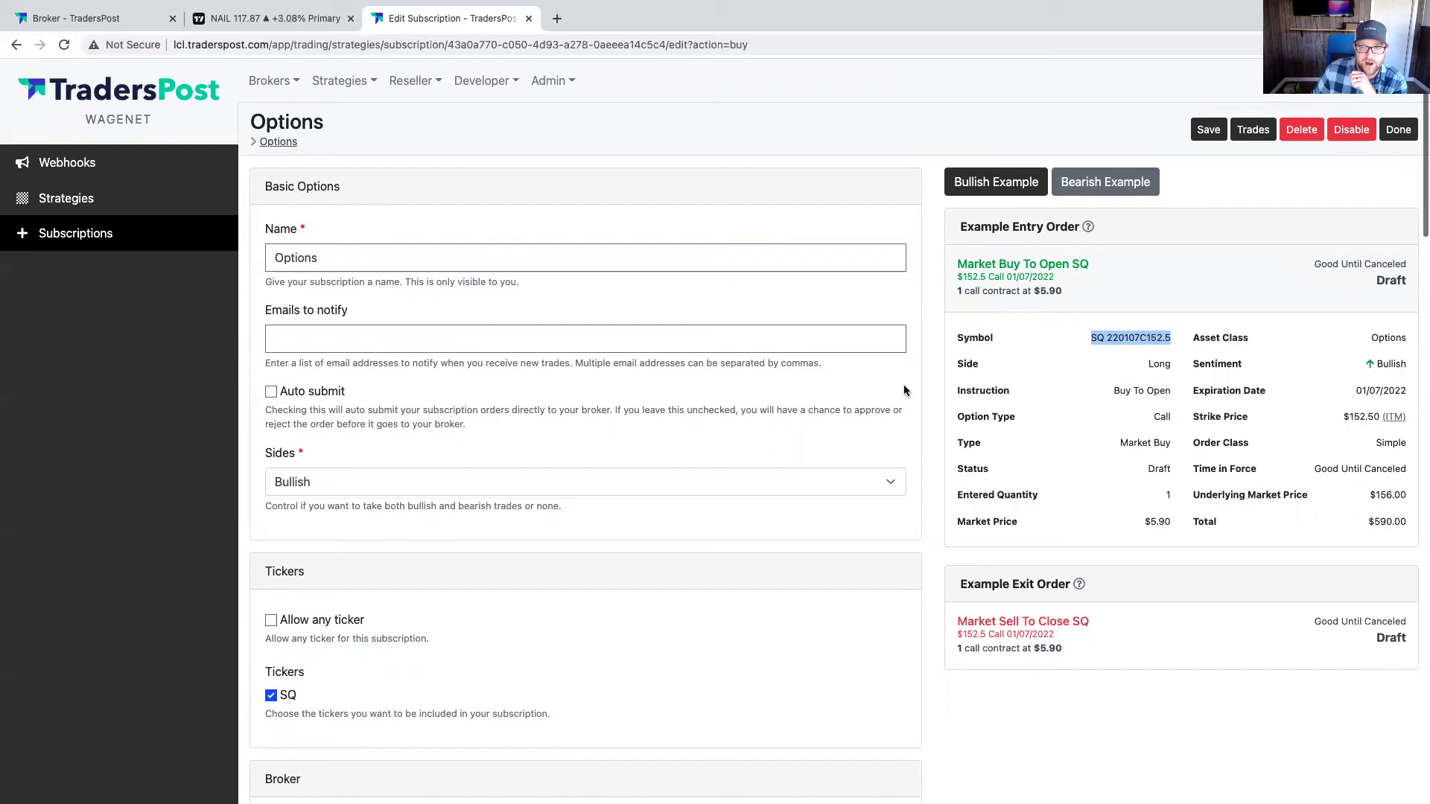
# Set the minimum expiration of the Options subscription to +1 year and save it
pyautogui.scroll(-10, 909, 399)
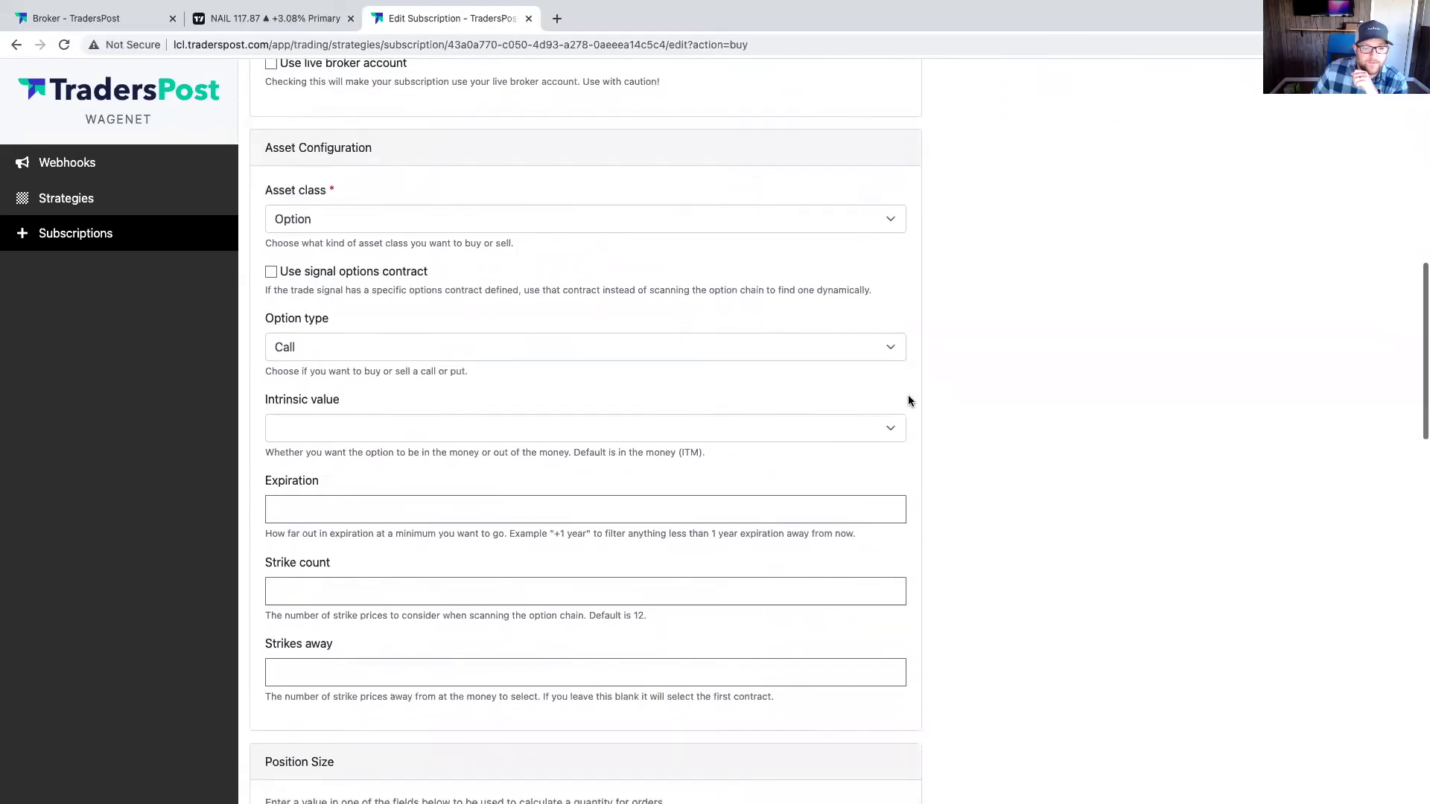
pyautogui.click(303, 408)
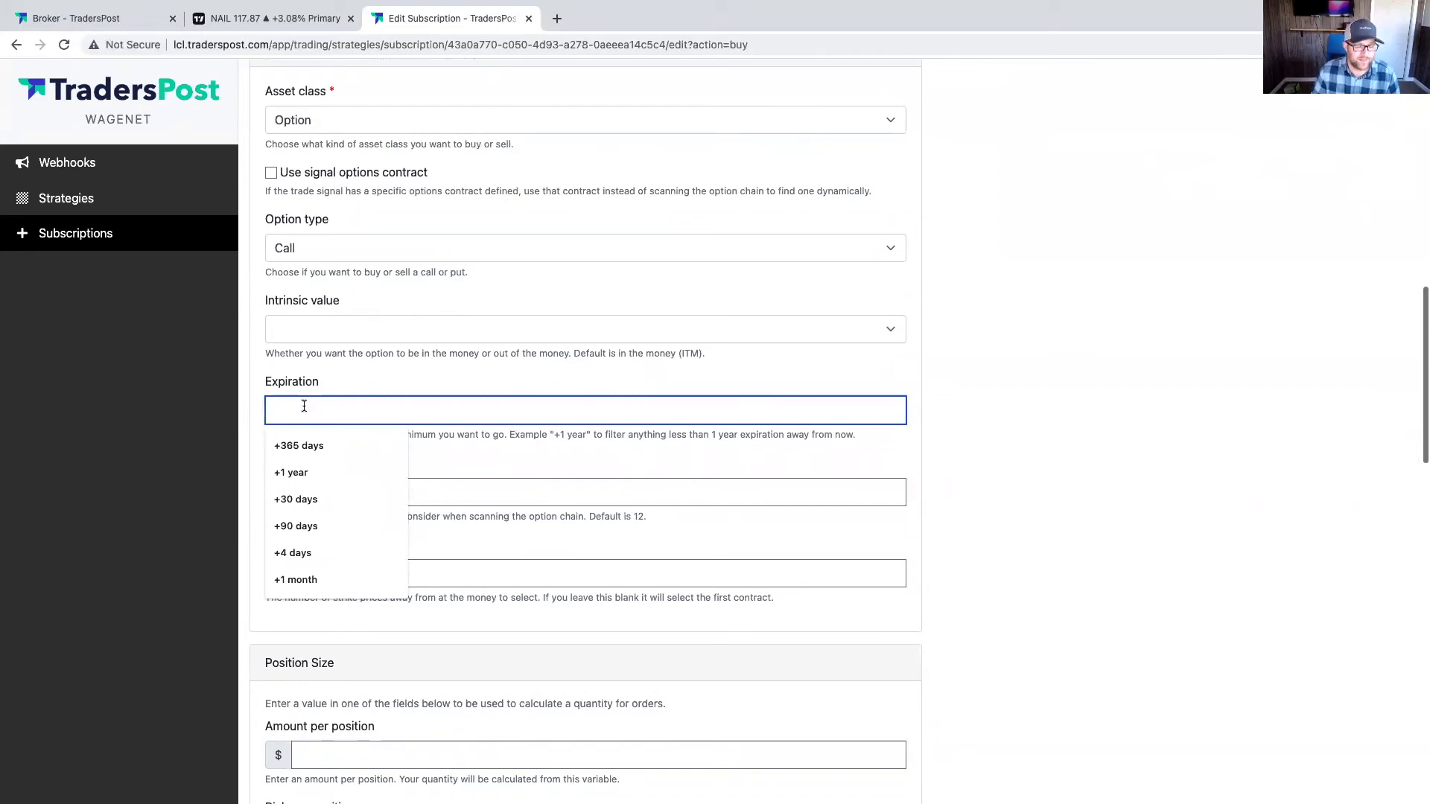
pyautogui.write('+1 year')
pyautogui.scroll(-1, 309, 403)
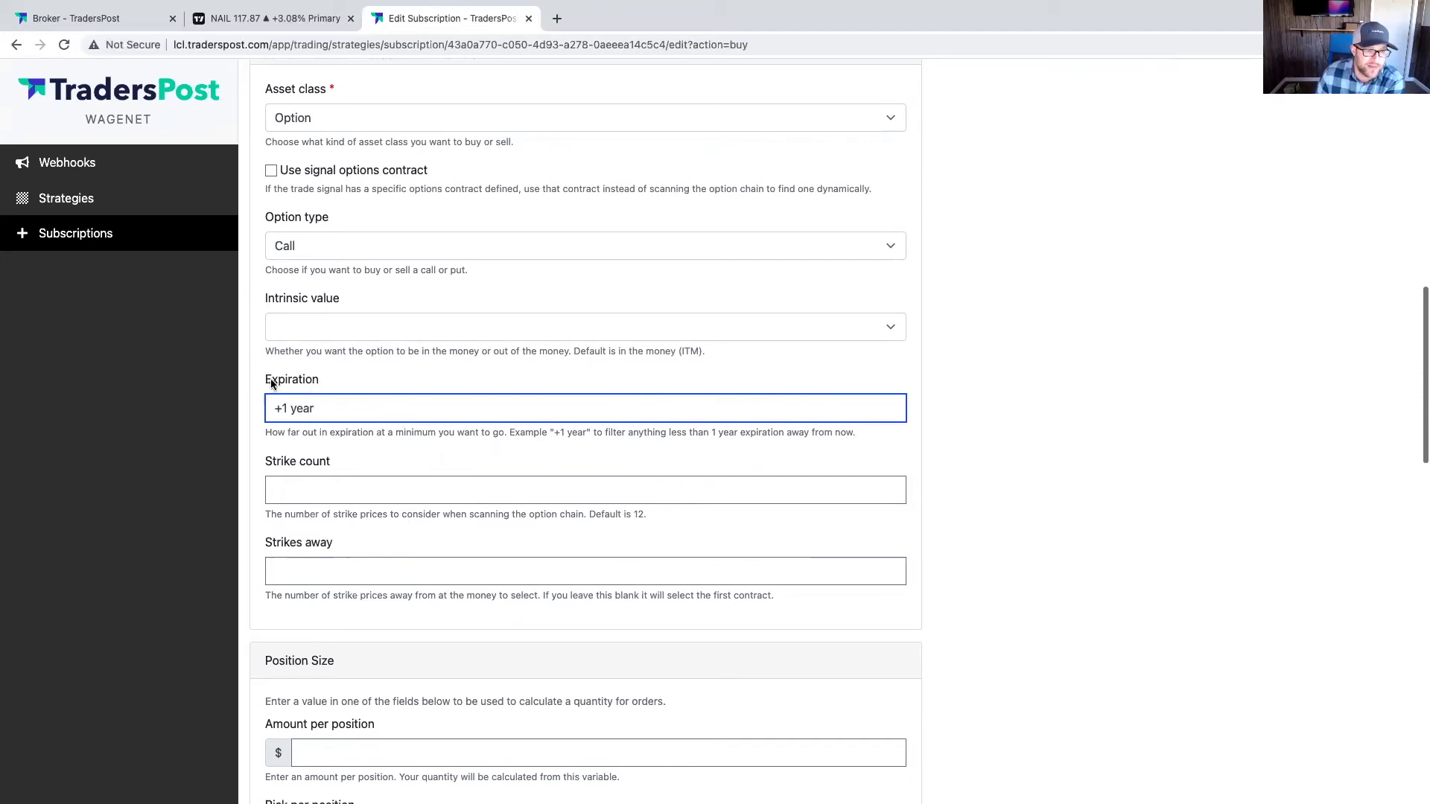
pyautogui.scroll(15, 328, 424)
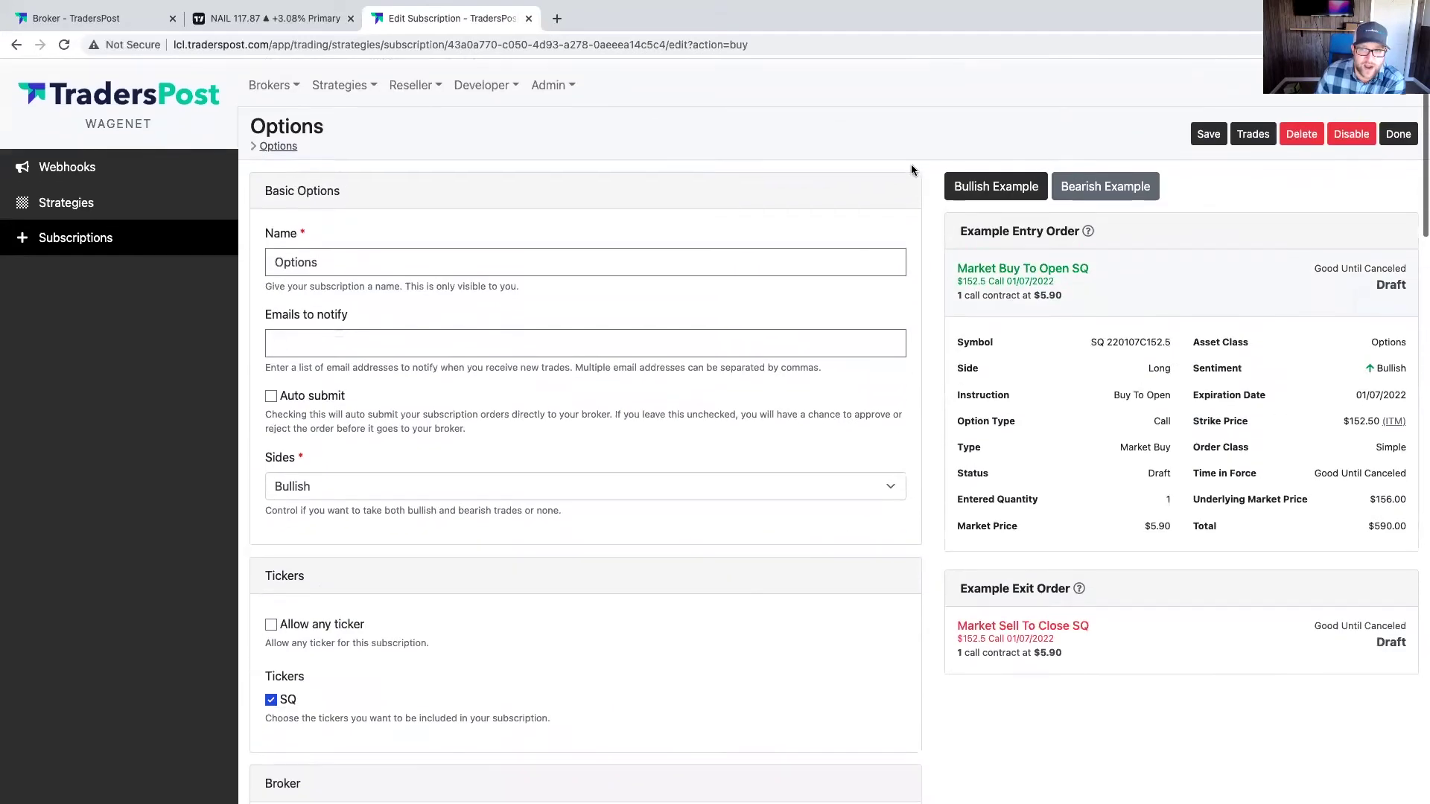
pyautogui.click(1199, 129)
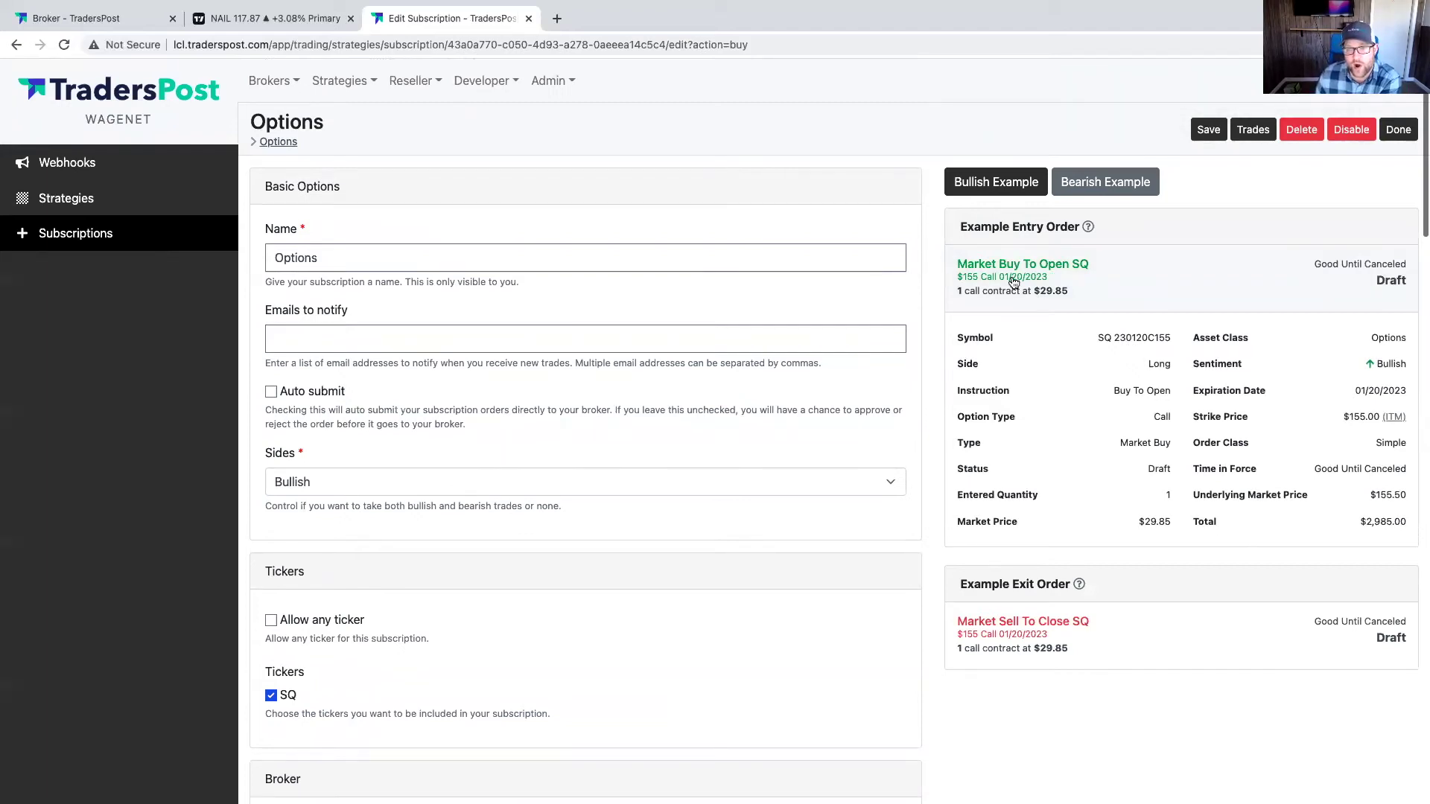
# Set the minimum expiration of the Options subscription to +2 year and save it
pyautogui.scroll(-15, 915, 382)
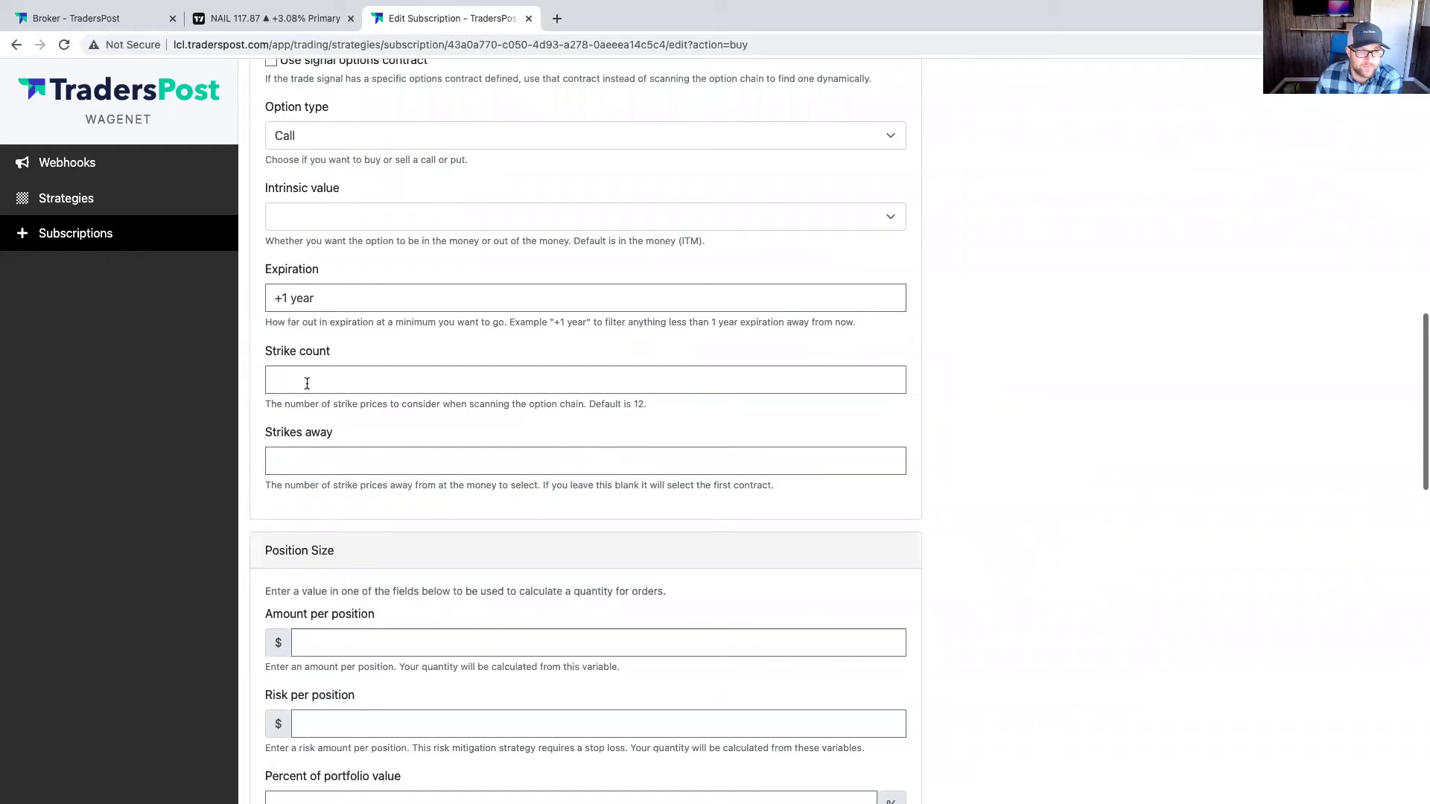
pyautogui.click(294, 299)
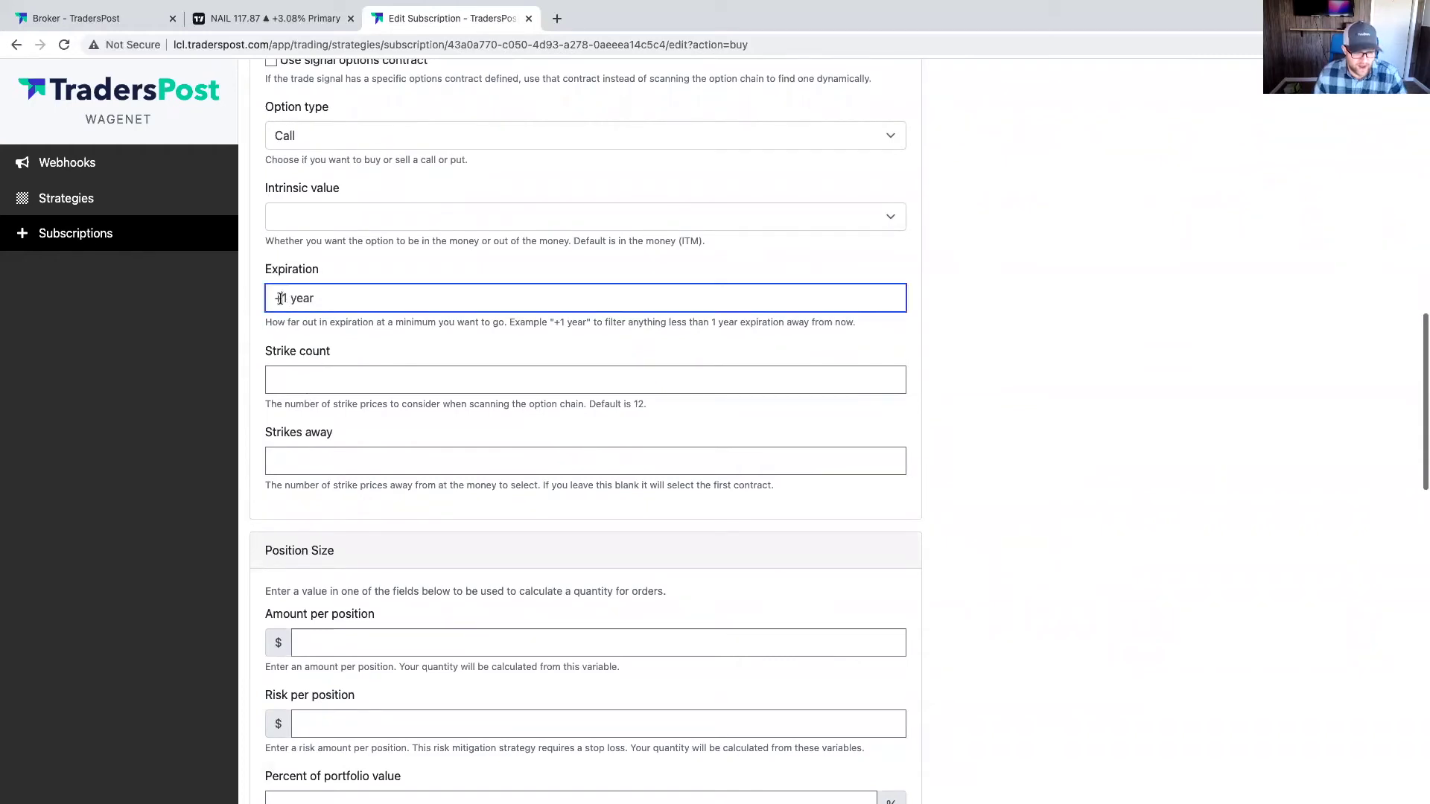
pyautogui.scroll(15, 463, 326)
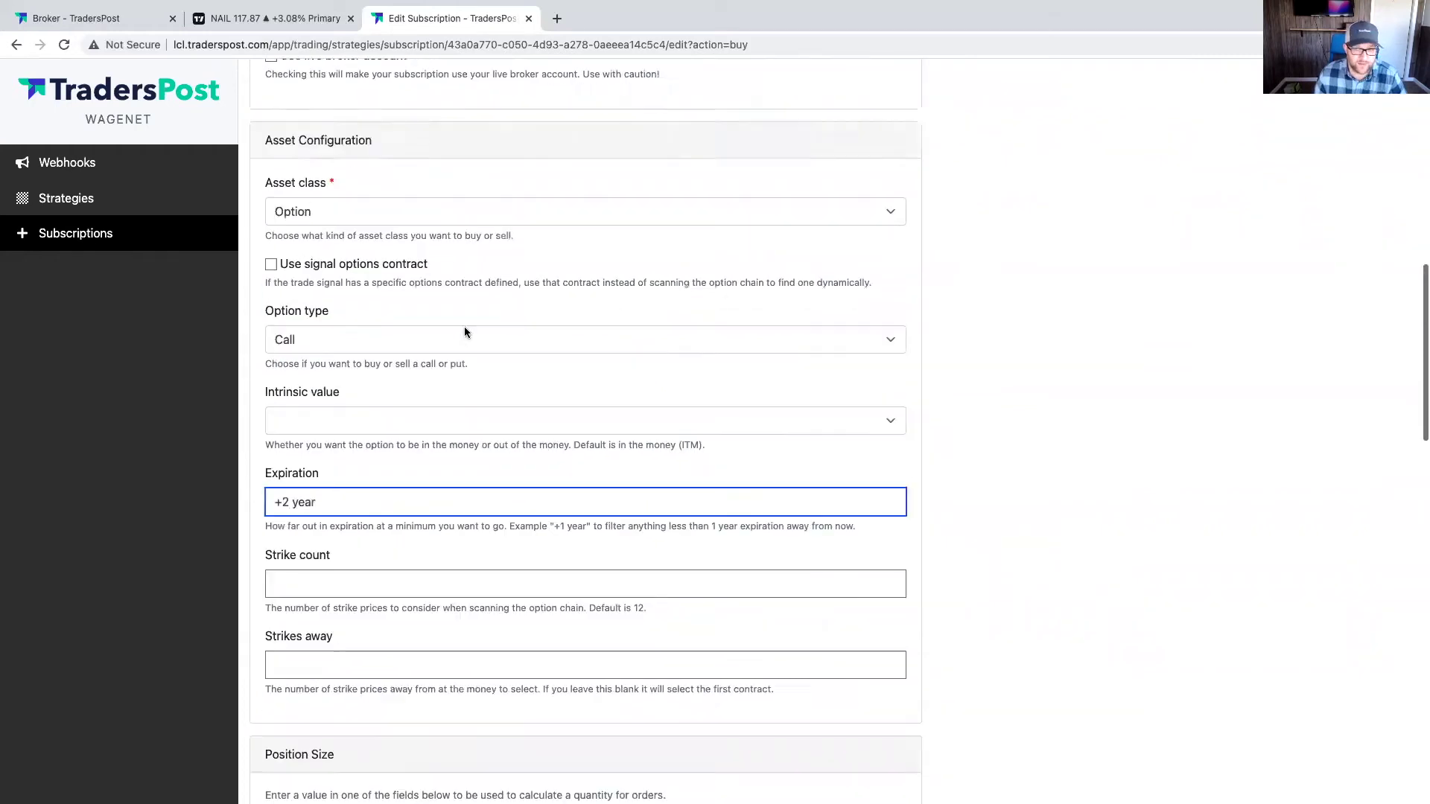
pyautogui.click(1206, 130)
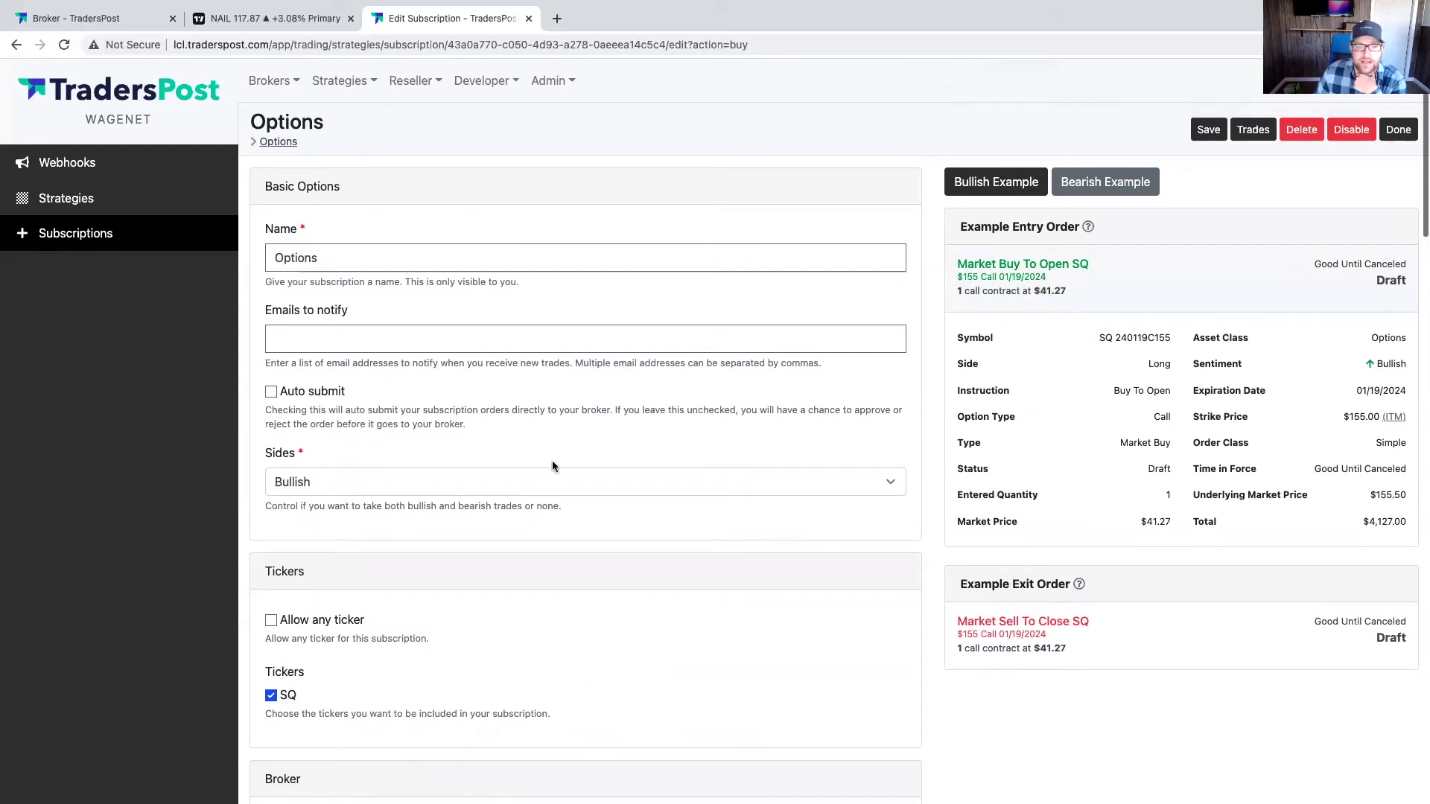
pyautogui.scroll(-10, 364, 497)
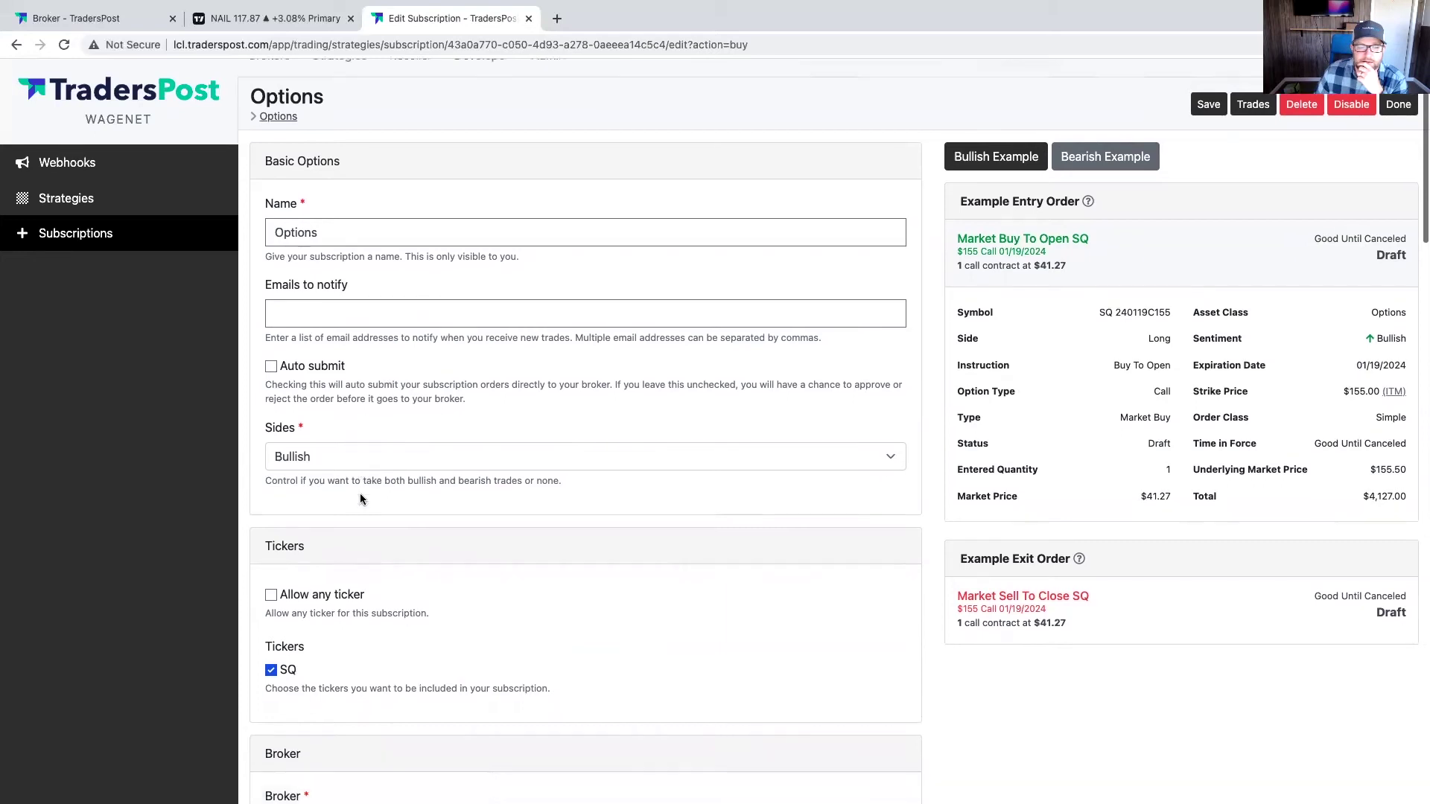
# Set the option type of the Options subscription to Put and its sides to Bearish, and save it
pyautogui.scroll(-1, 364, 497)
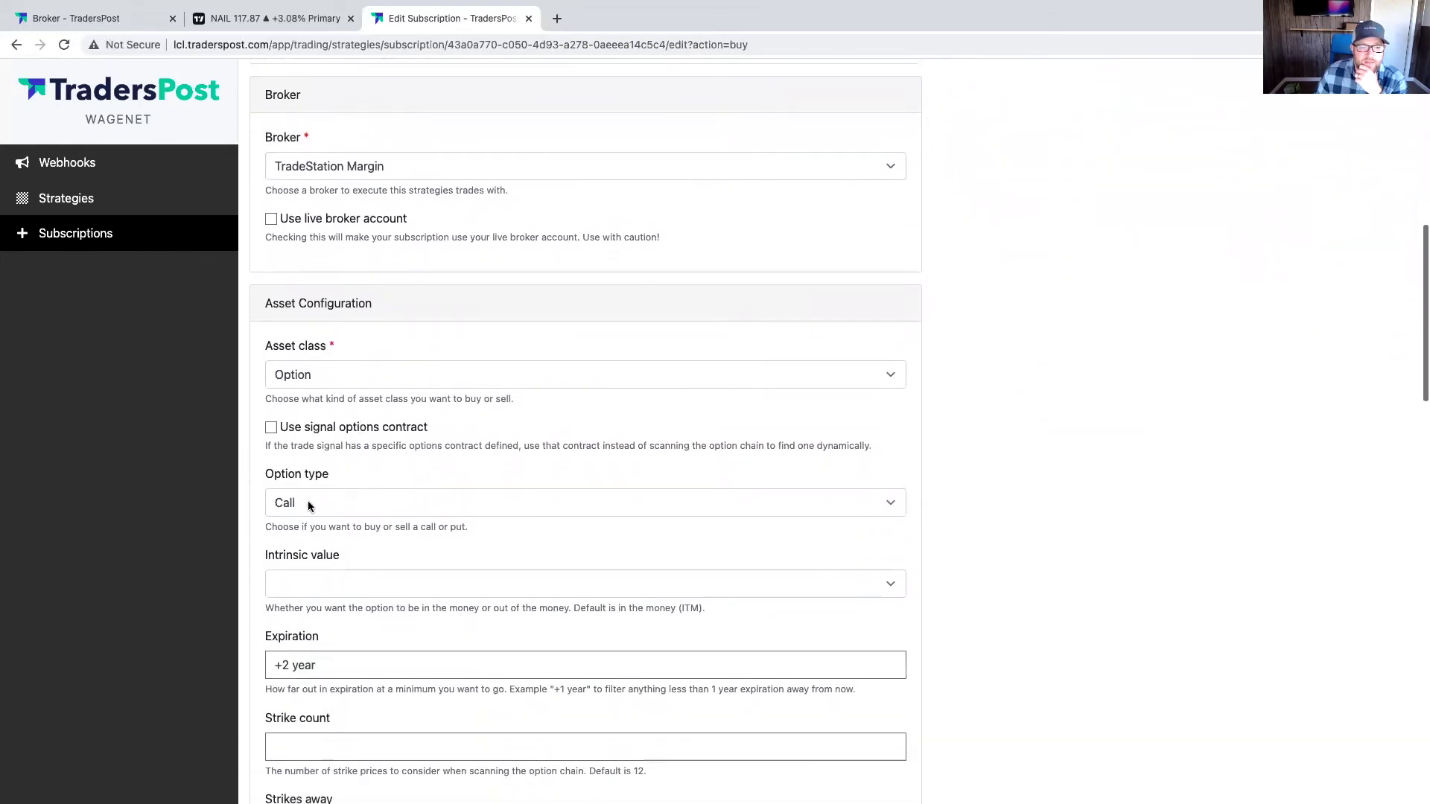
pyautogui.click(307, 503)
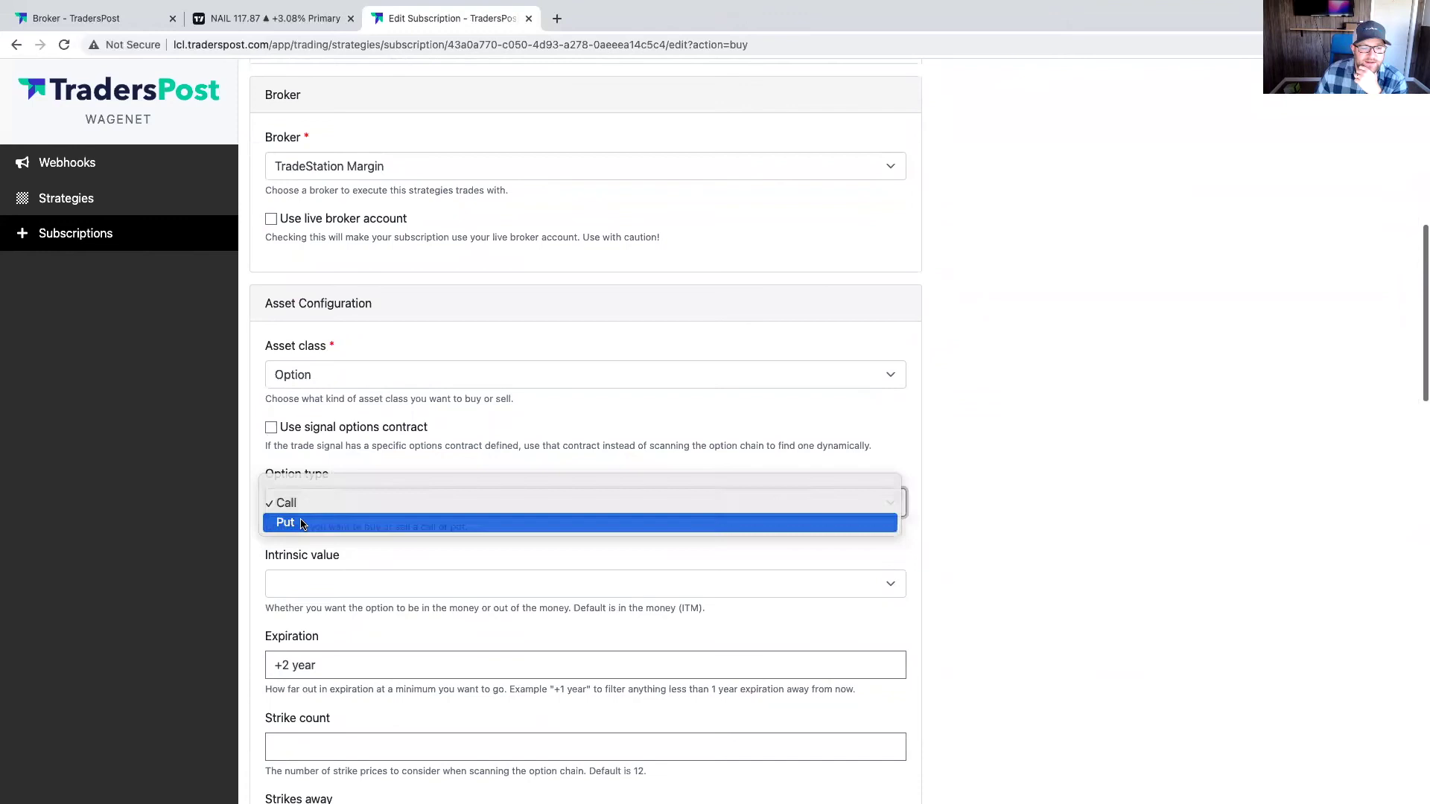
pyautogui.scroll(10, 303, 523)
pyautogui.click(303, 483)
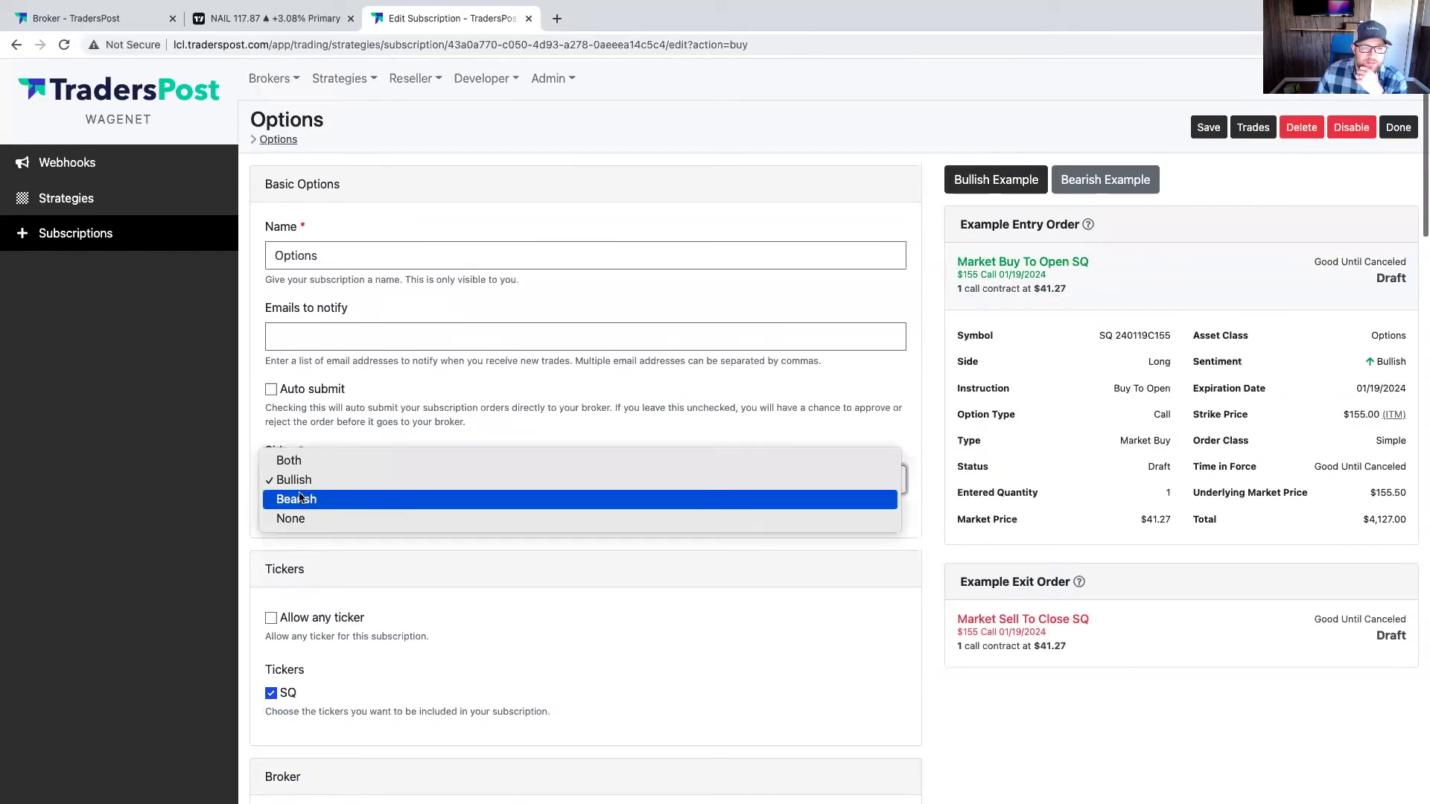
pyautogui.click(296, 499)
pyautogui.click(1209, 128)
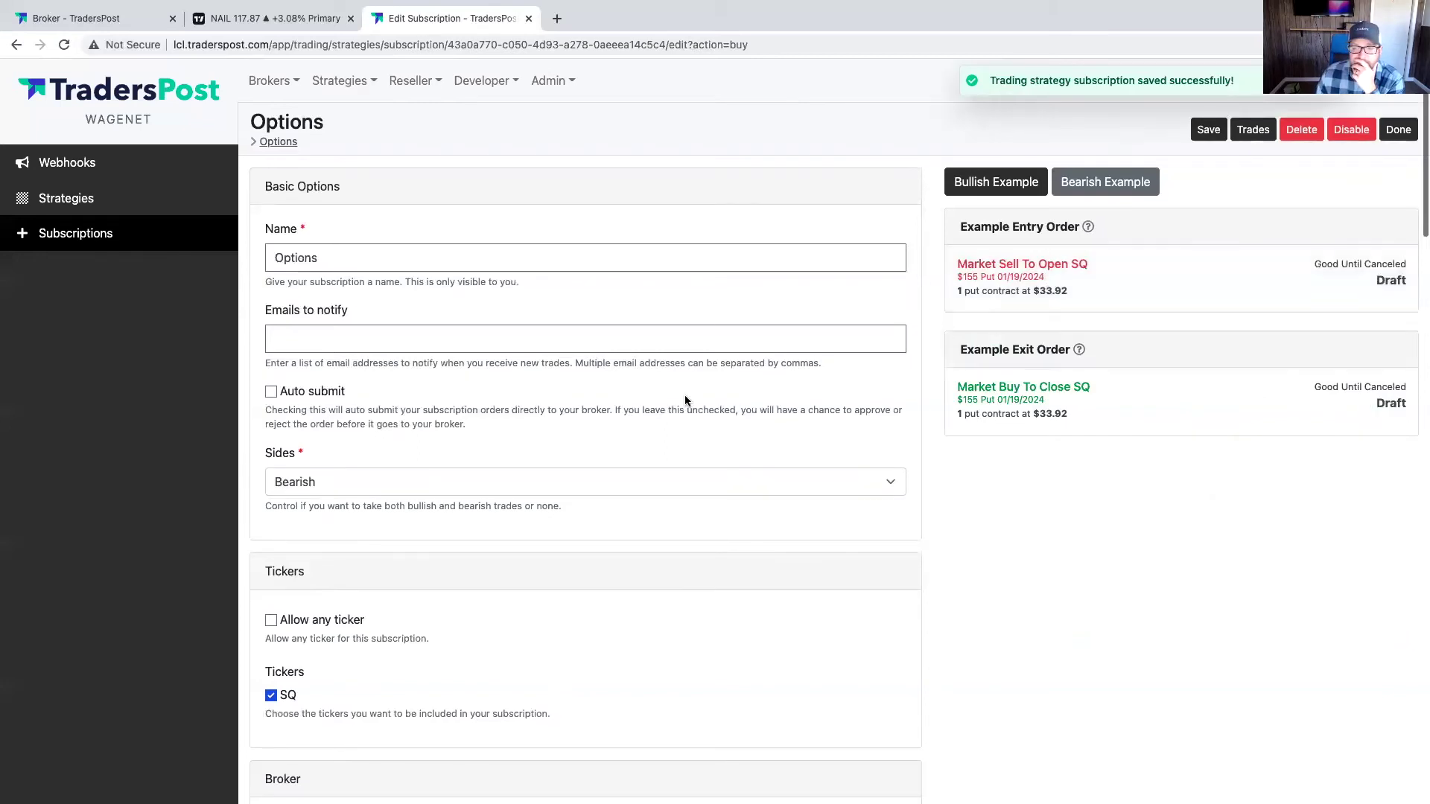
# Show the bearish example of the Options subscription and expand its entry order details
pyautogui.scroll(-3, 417, 511)
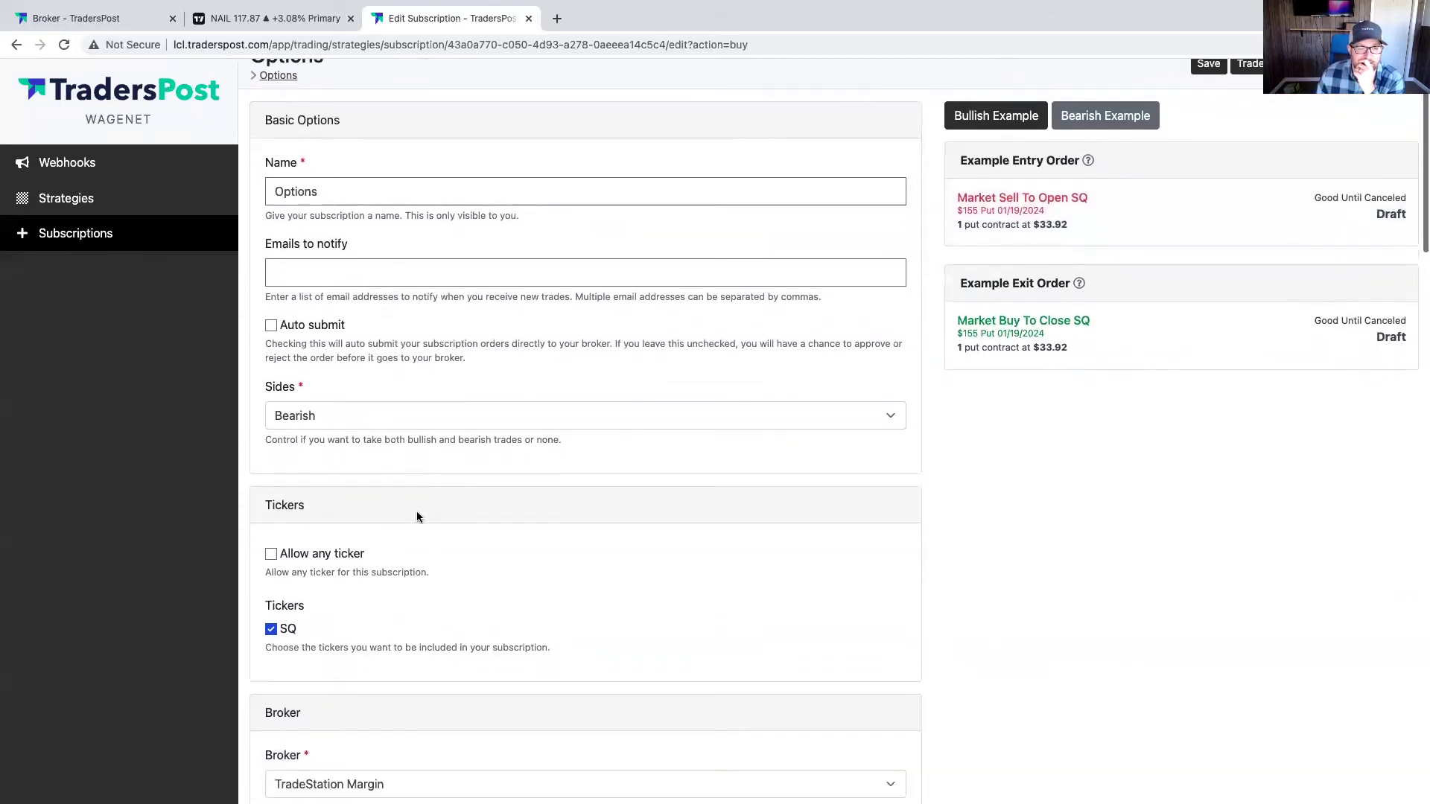
pyautogui.click(305, 375)
pyautogui.click(1137, 414)
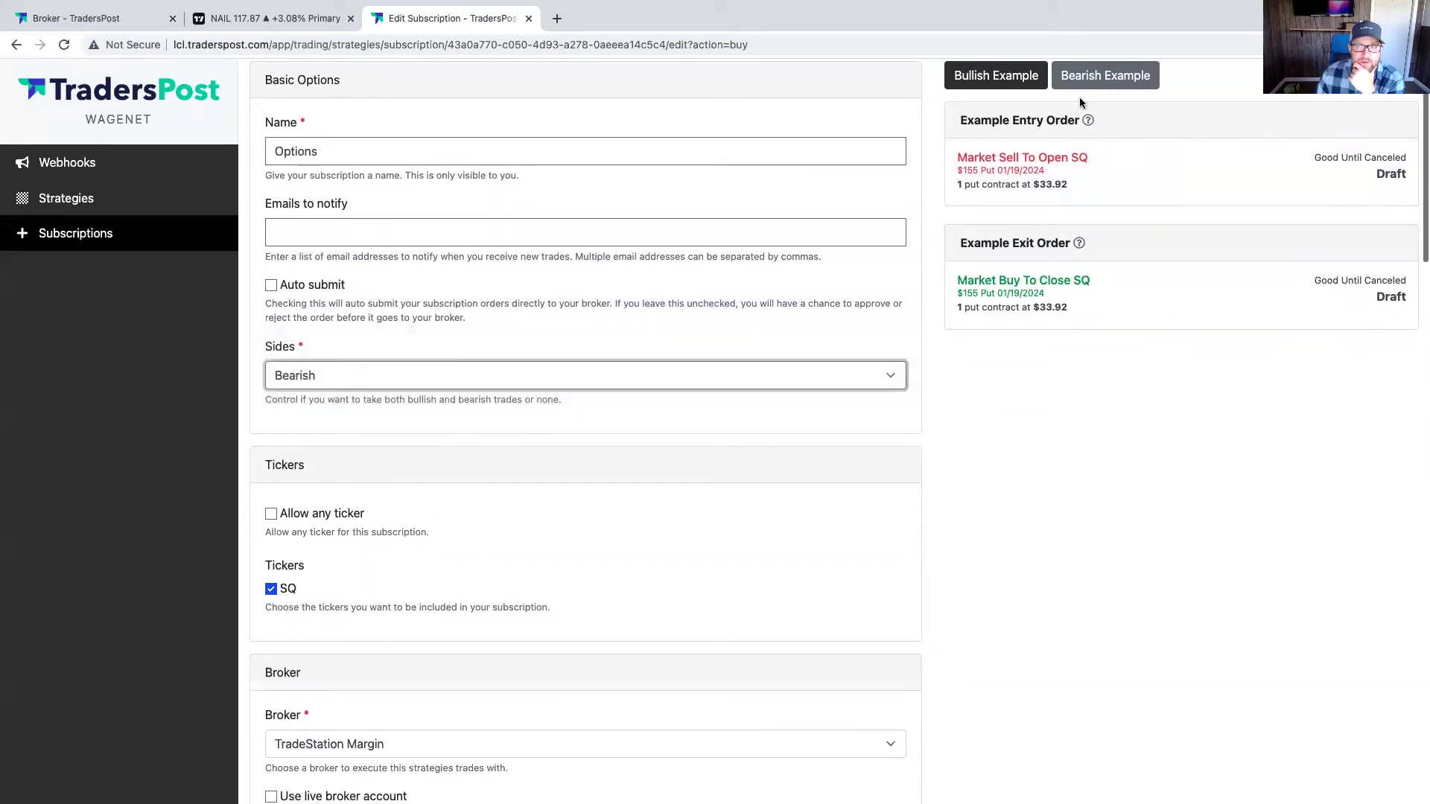
pyautogui.click(1075, 75)
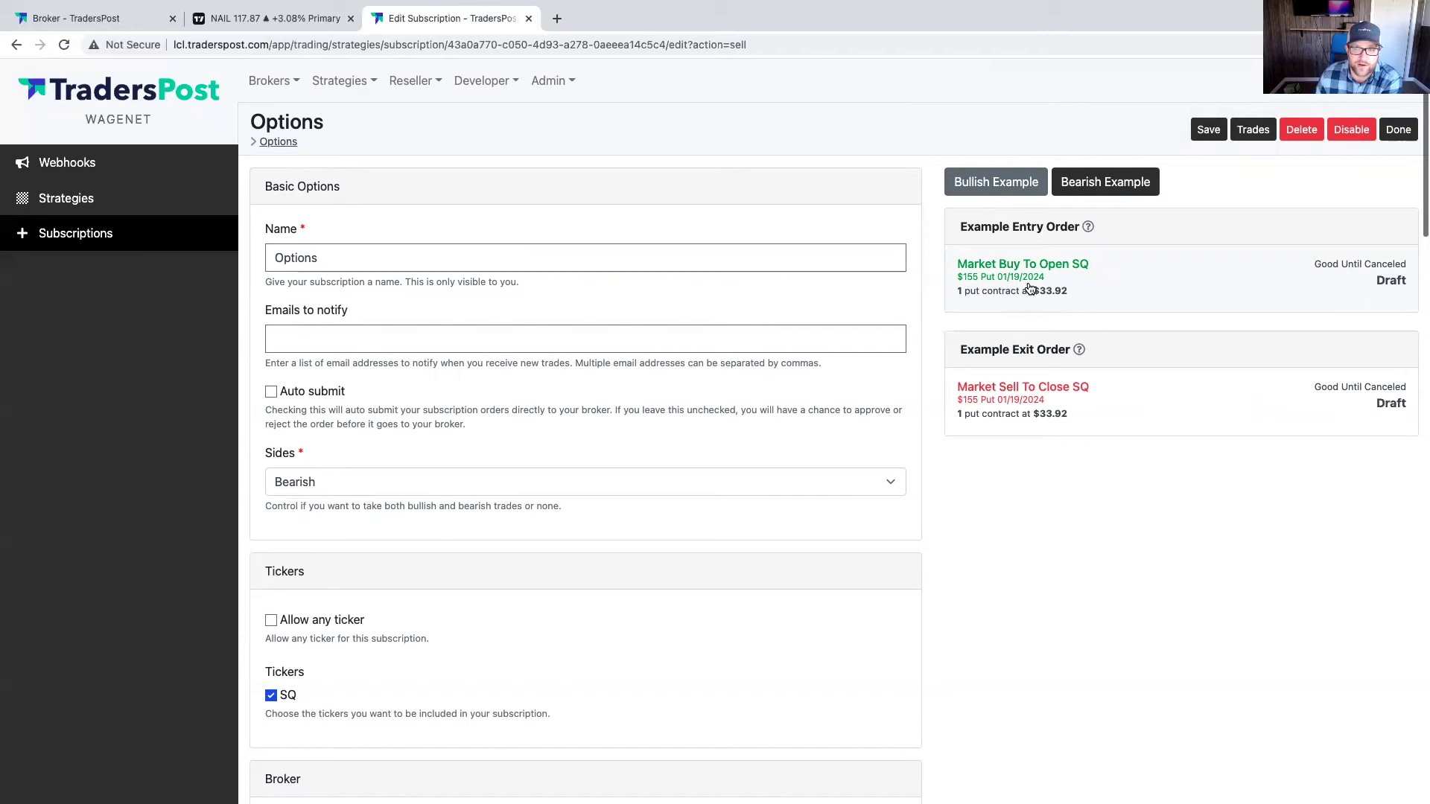
pyautogui.click(1031, 290)
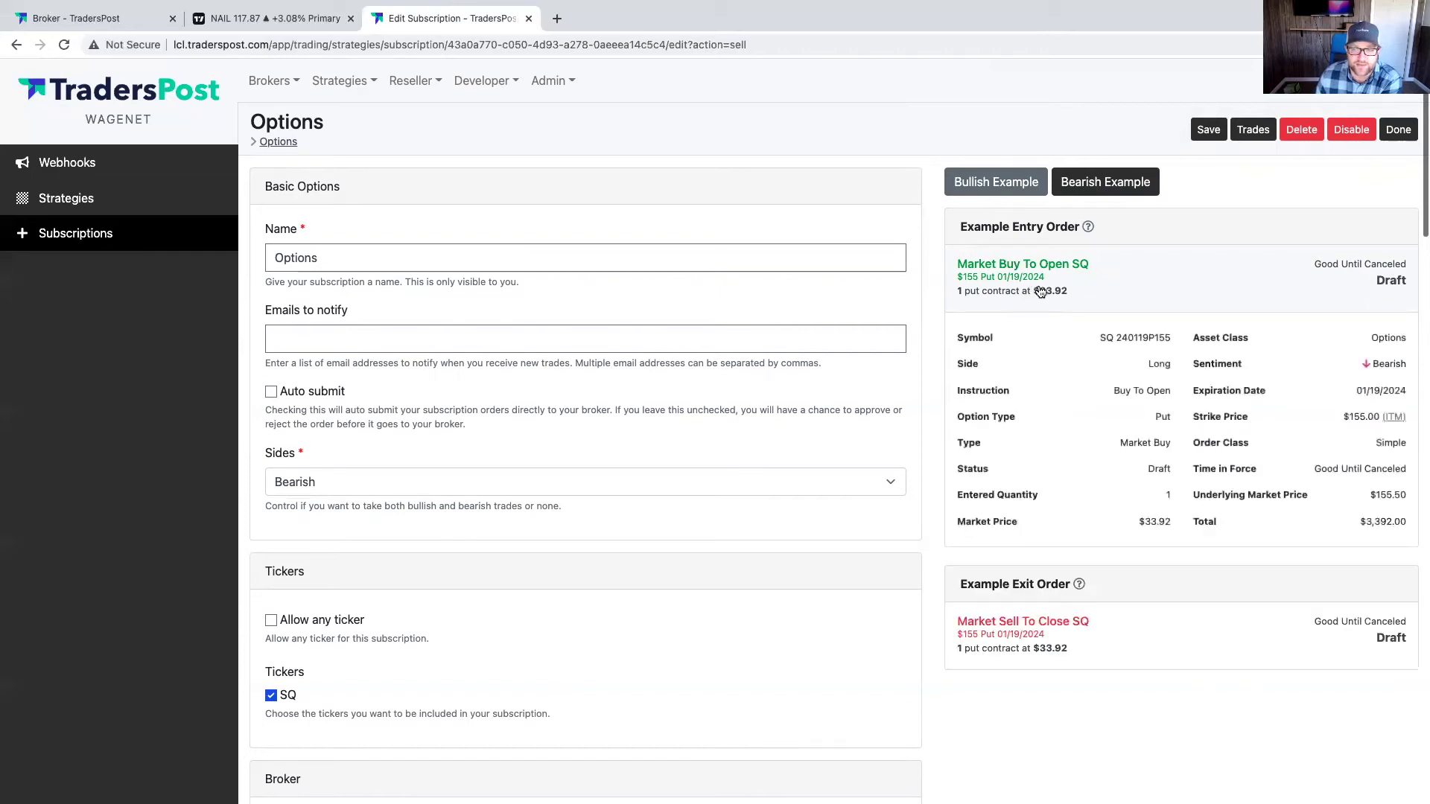
# Review the available broker choices of the Options subscription, keeping TradeStation Margin
pyautogui.scroll(-20, 887, 393)
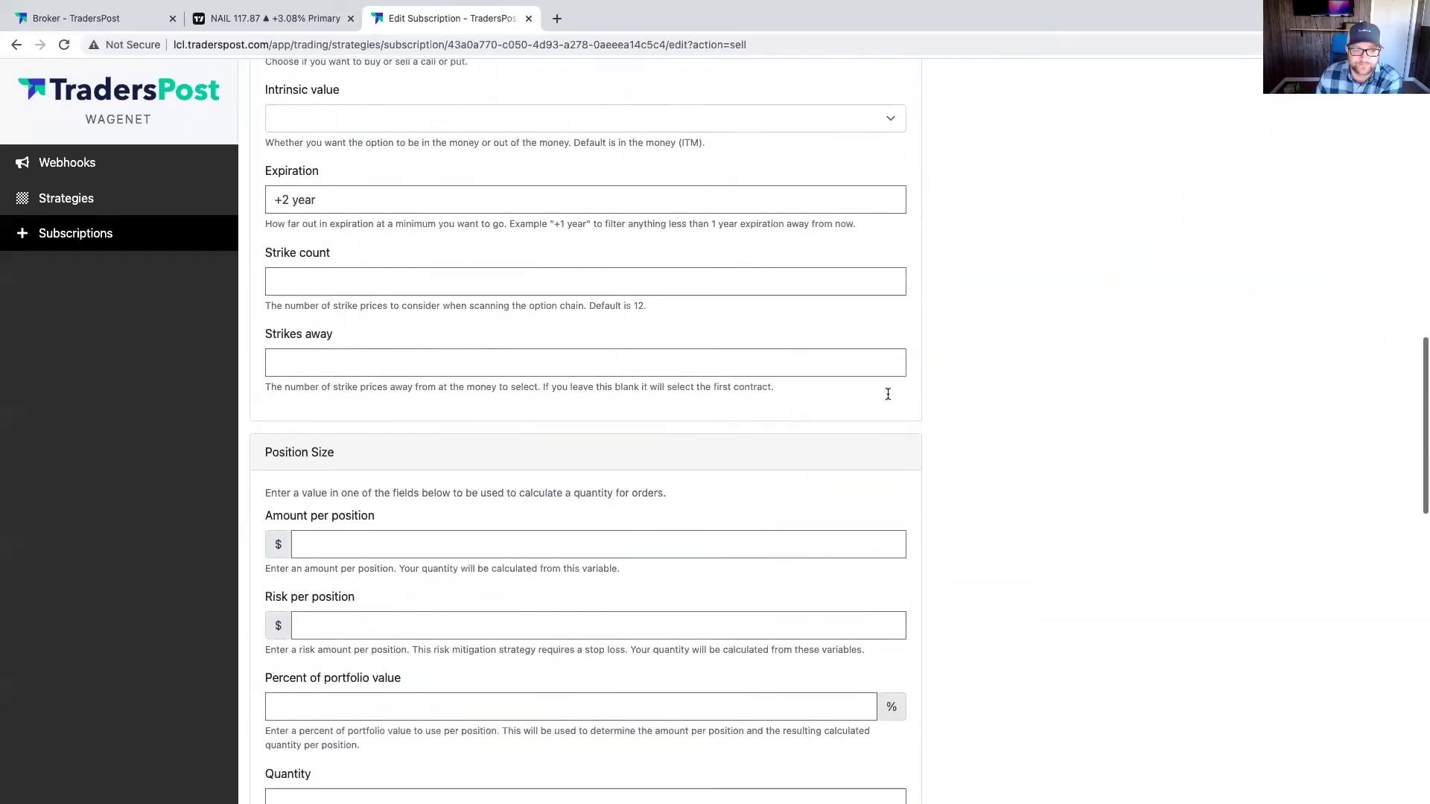
pyautogui.scroll(20, 887, 393)
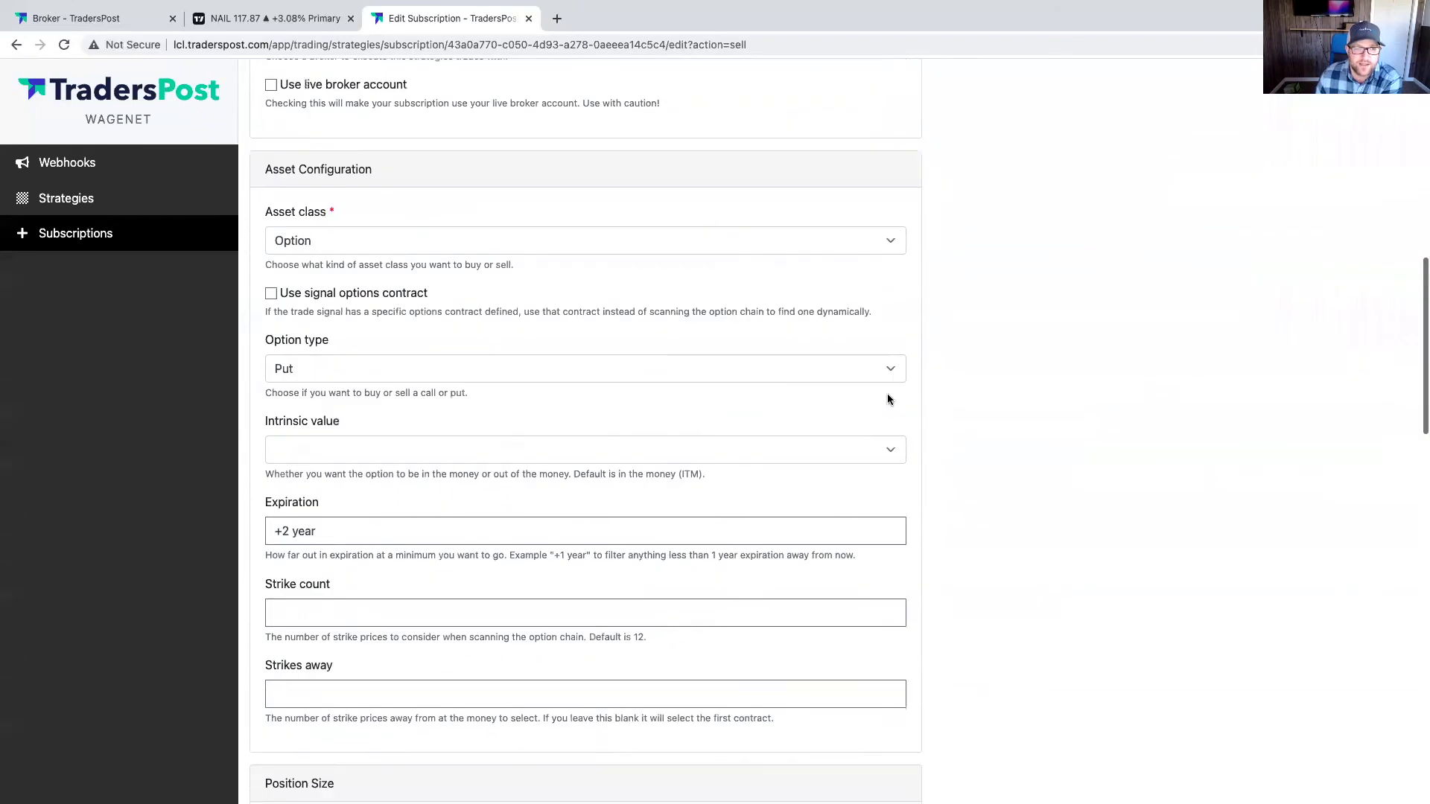
pyautogui.scroll(-2, 887, 399)
pyautogui.click(347, 611)
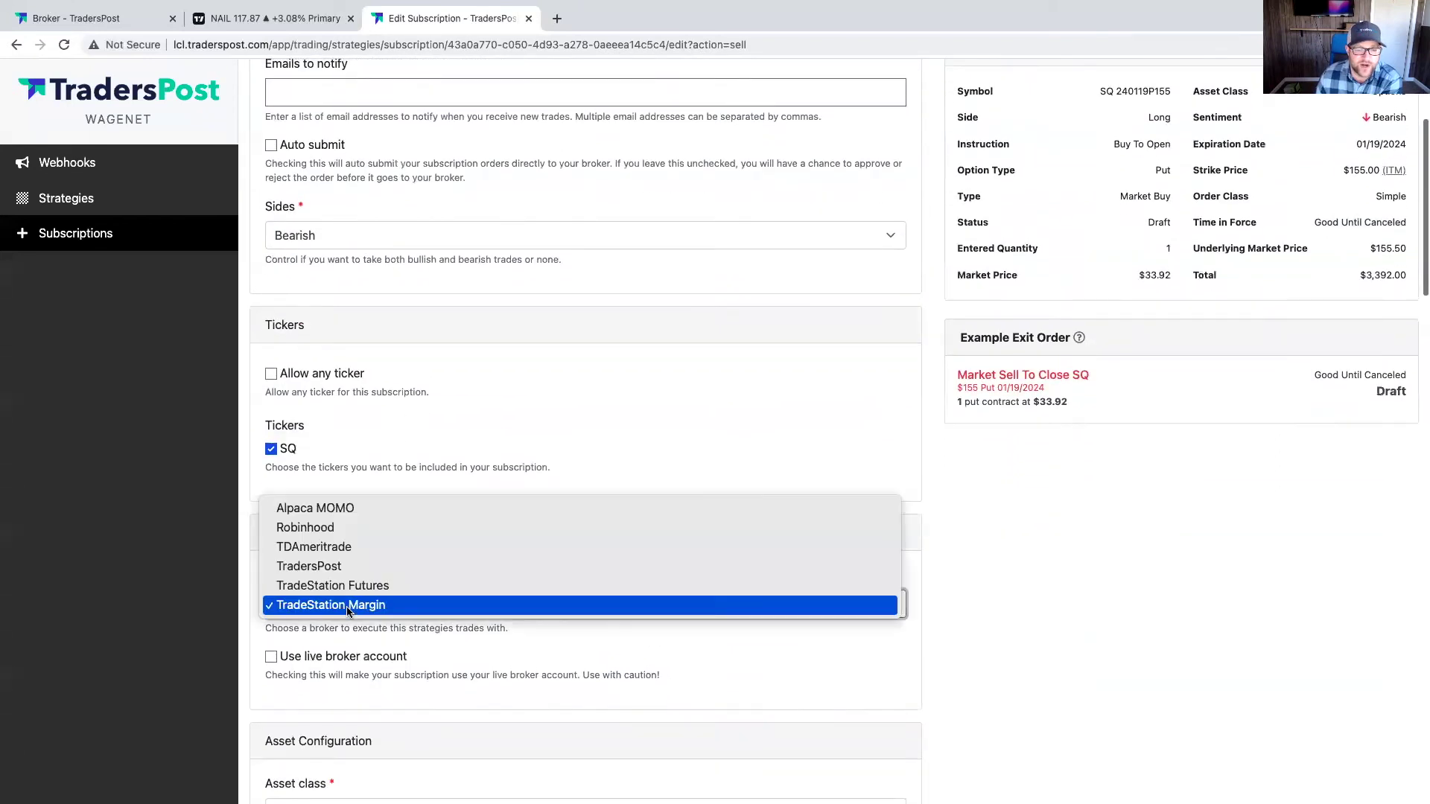
pyautogui.click(348, 604)
# View the TradeStation Margin paper account's balance and positions, and return to the Options subscription
pyautogui.scroll(3, 348, 604)
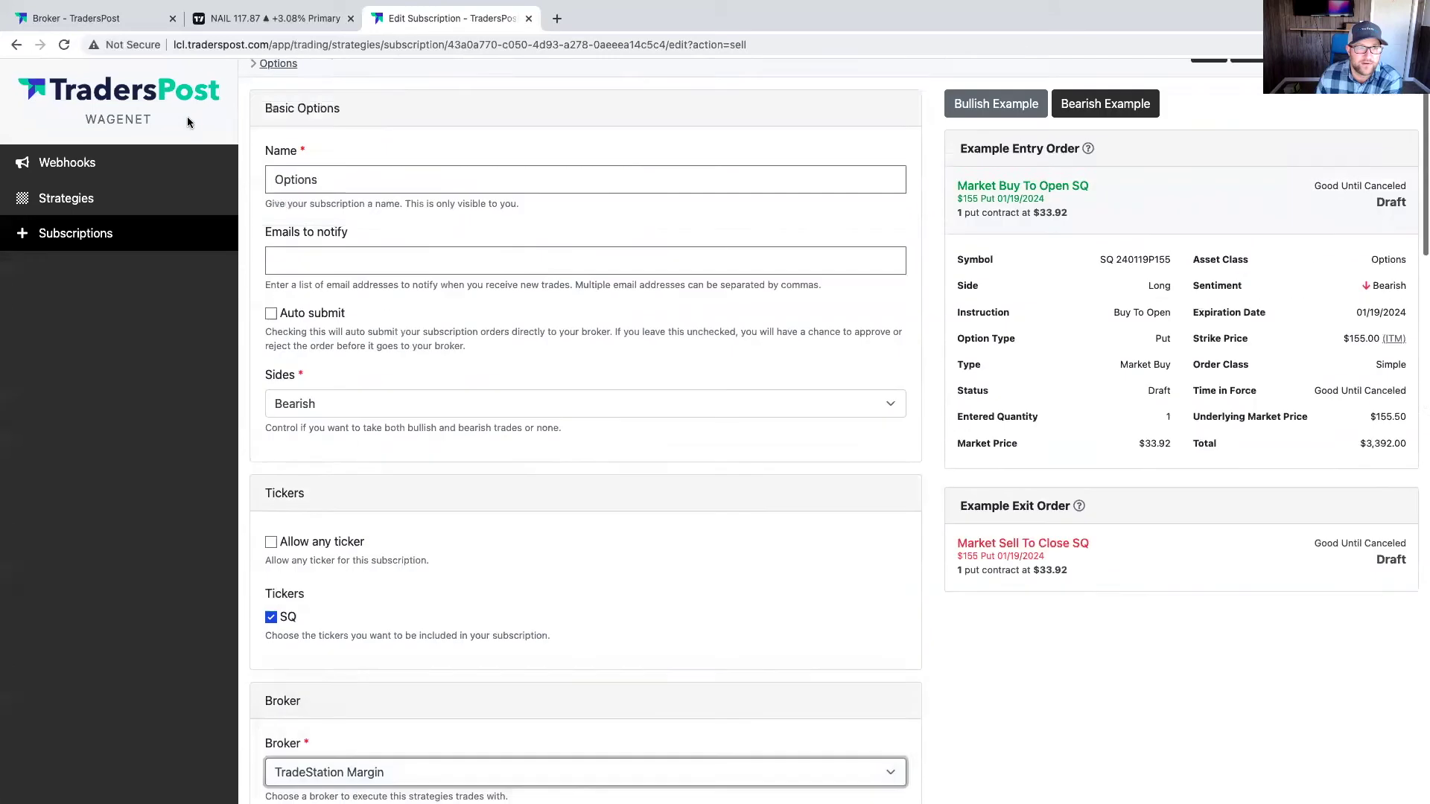
pyautogui.click(274, 80)
pyautogui.click(310, 318)
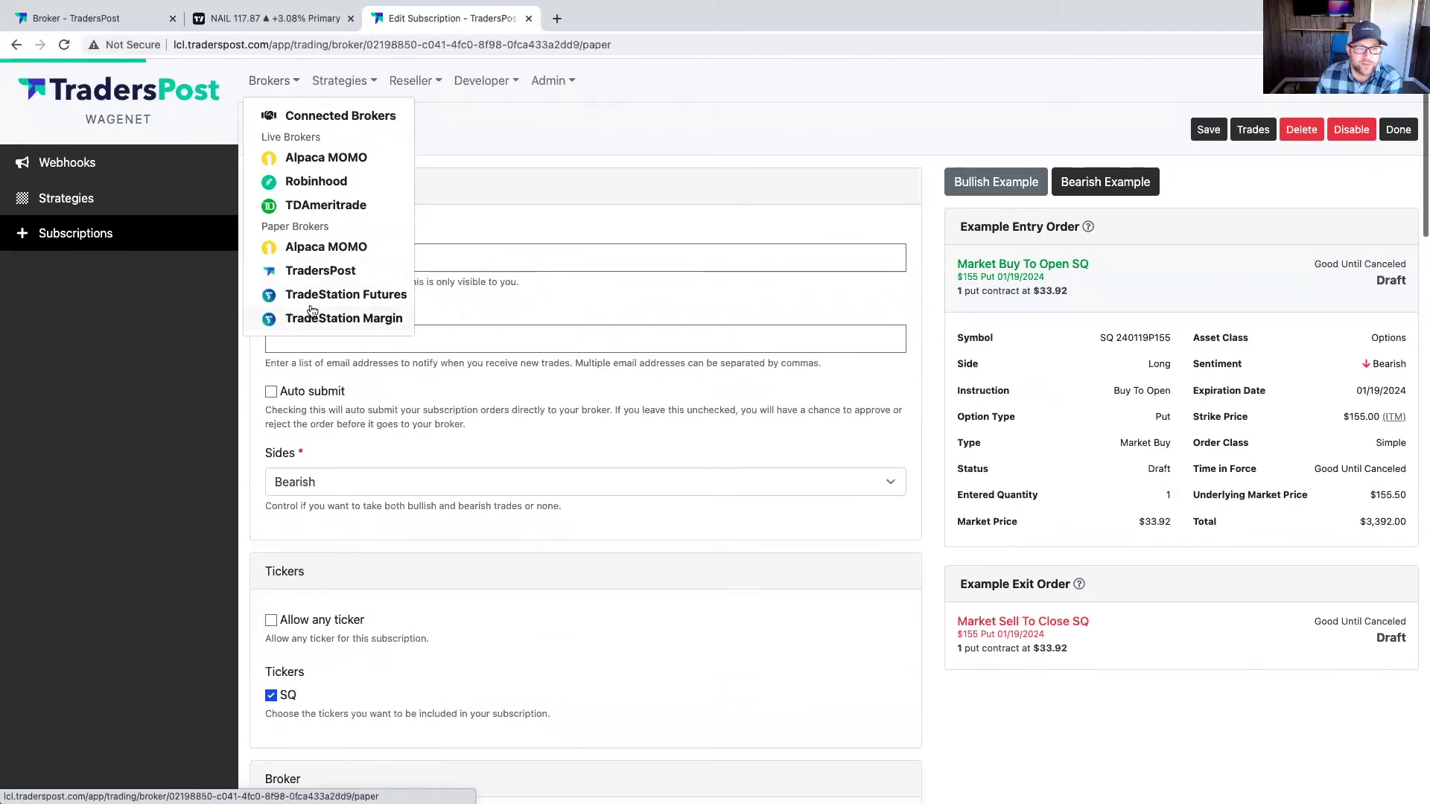
pyautogui.click(17, 45)
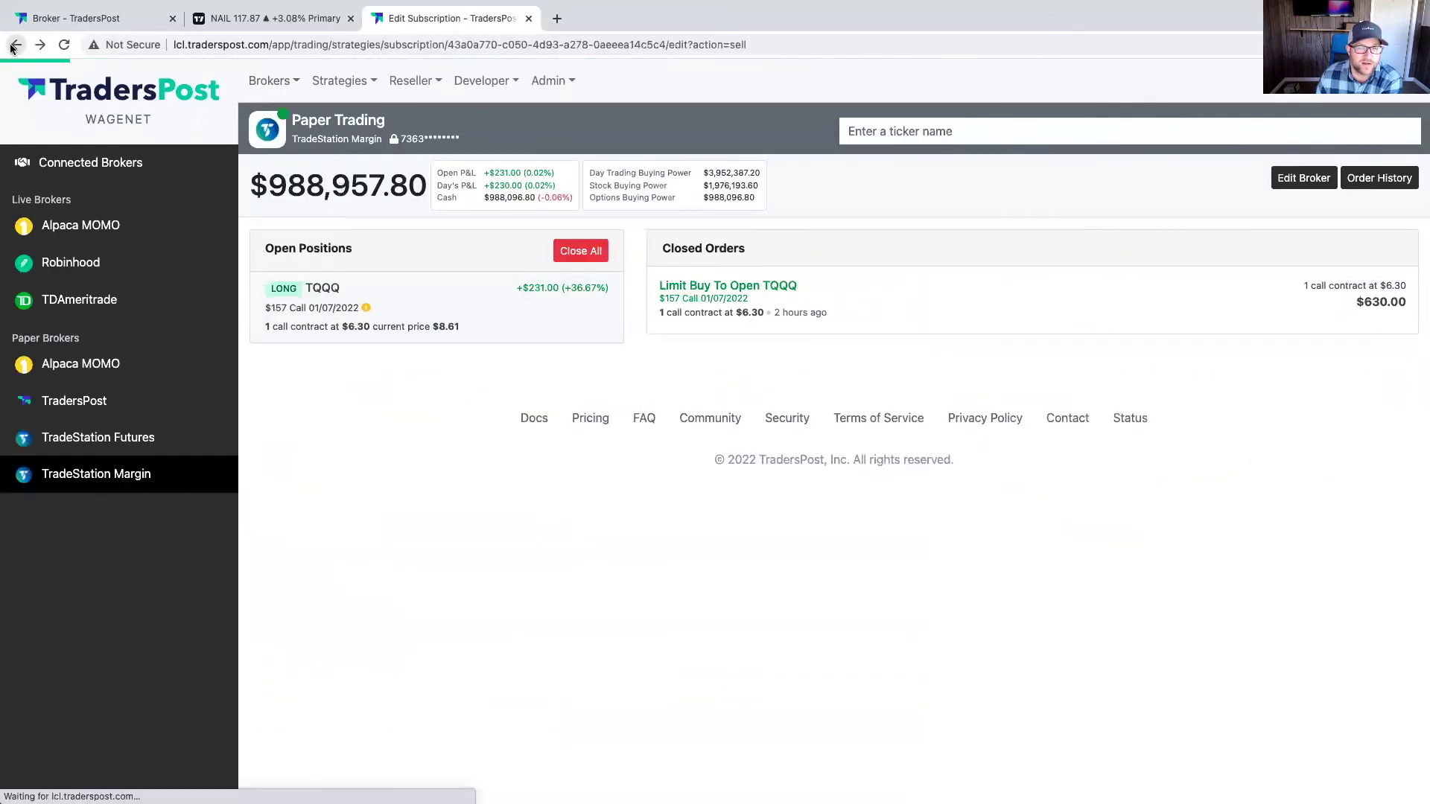
# Set a fixed position quantity of 5 for the Options subscription and save it
pyautogui.scroll(-15, 471, 487)
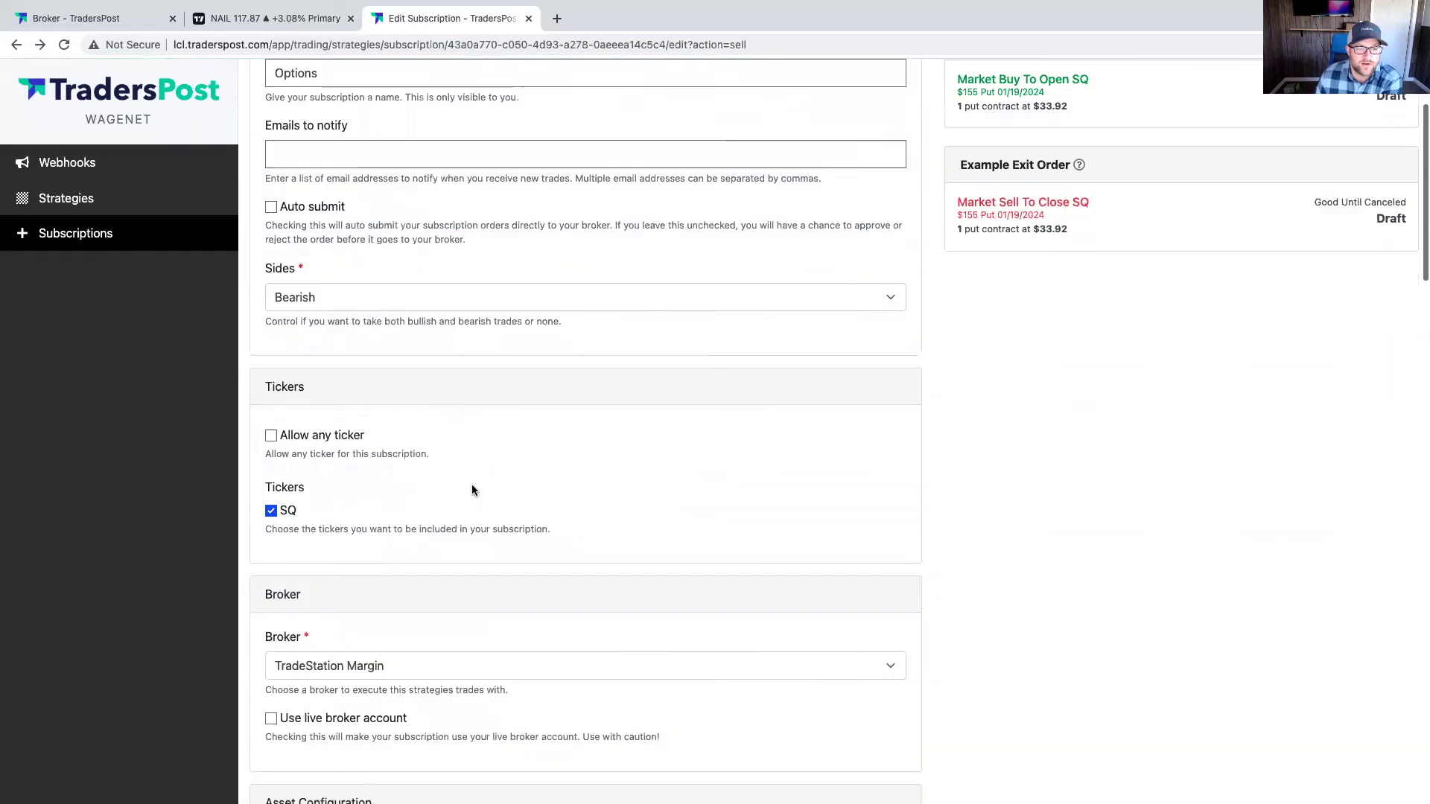
pyautogui.scroll(-10, 471, 490)
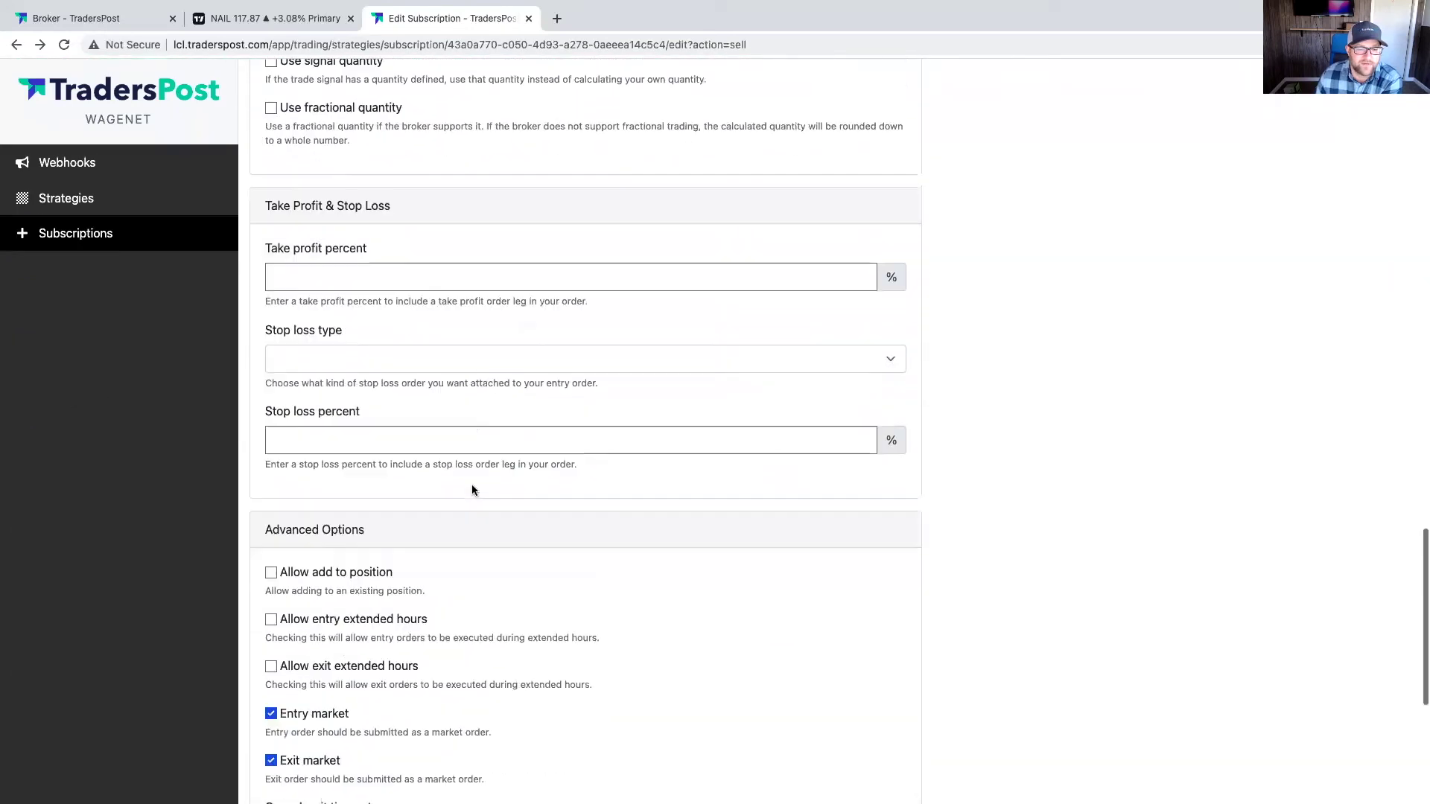
pyautogui.scroll(10, 472, 489)
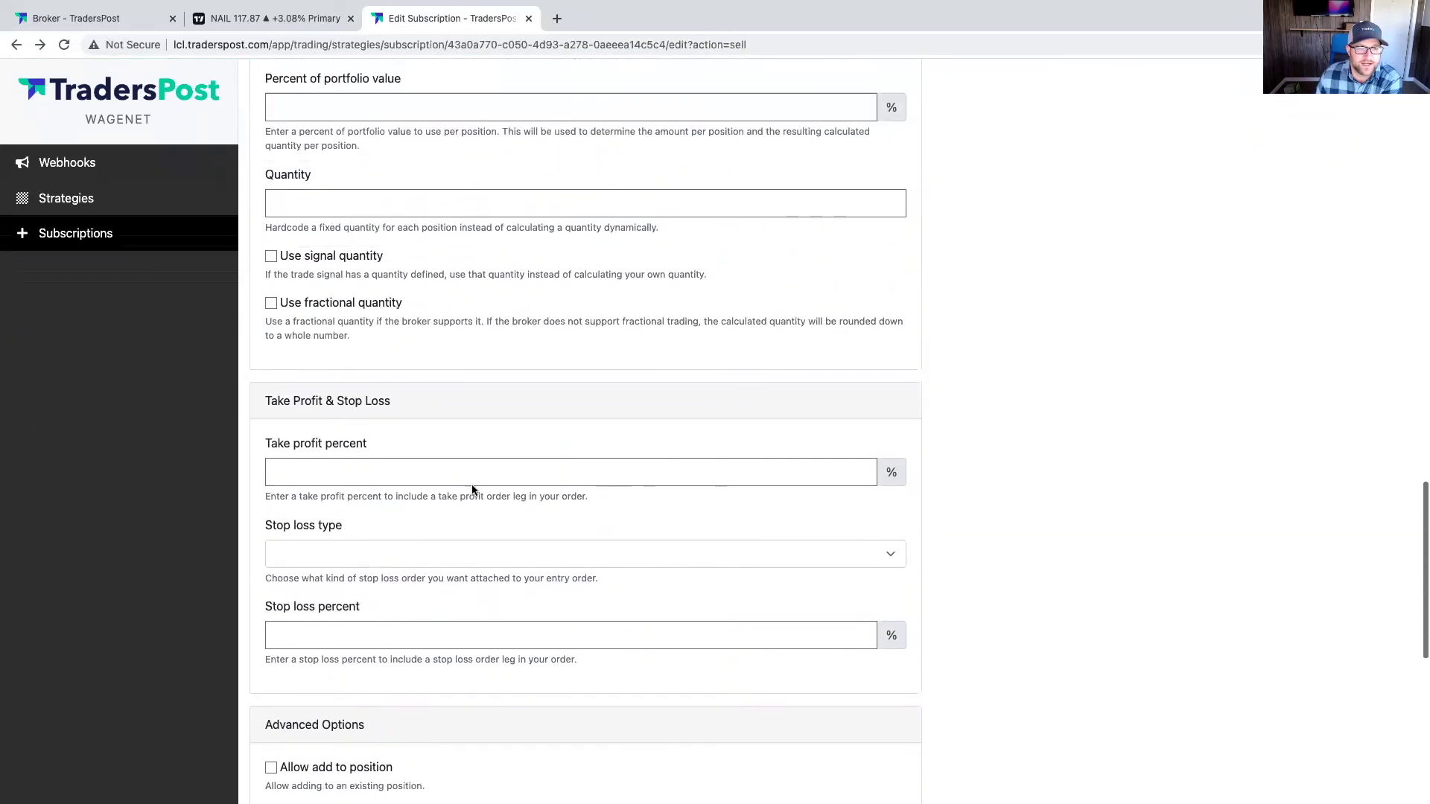
pyautogui.scroll(2, 469, 488)
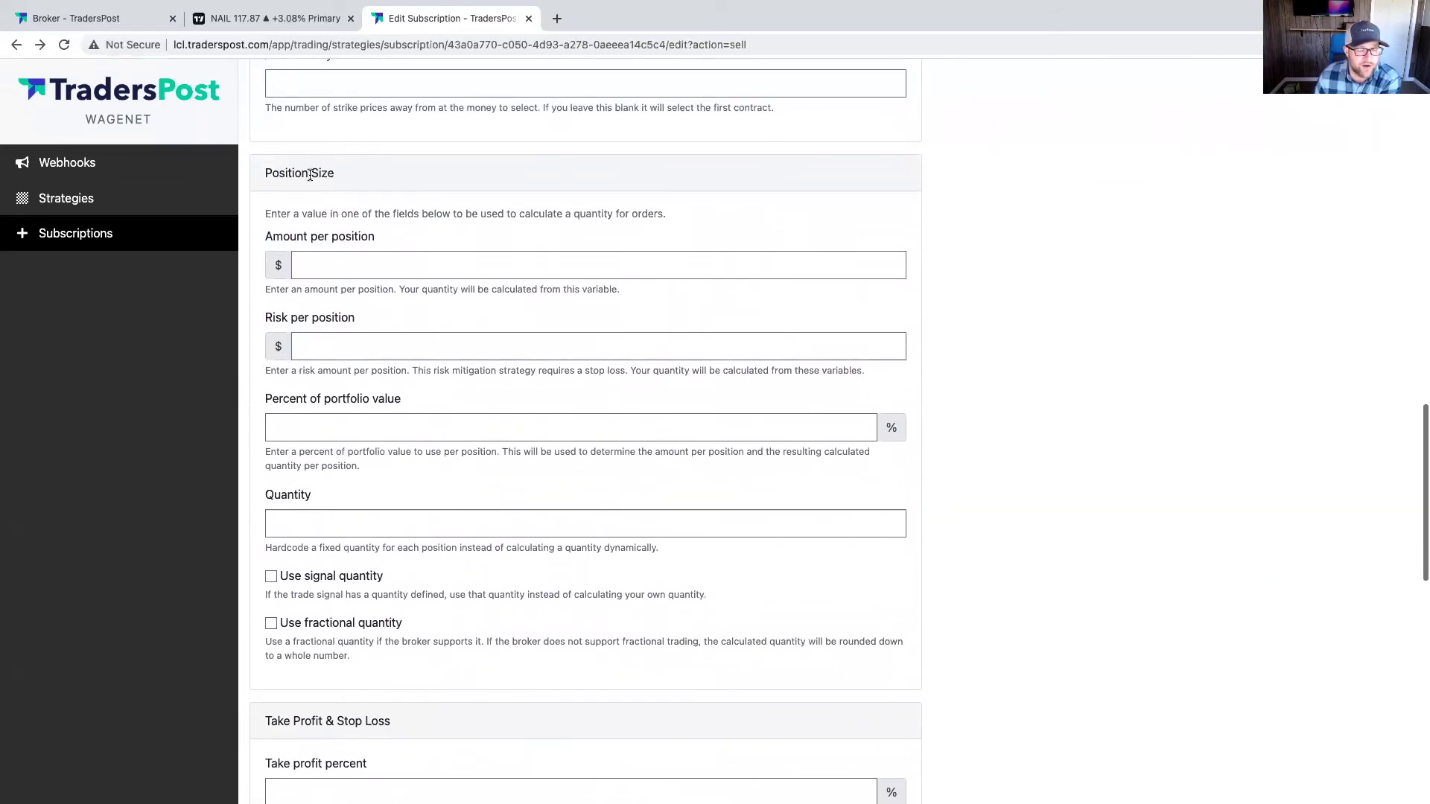
pyautogui.scroll(15, 365, 184)
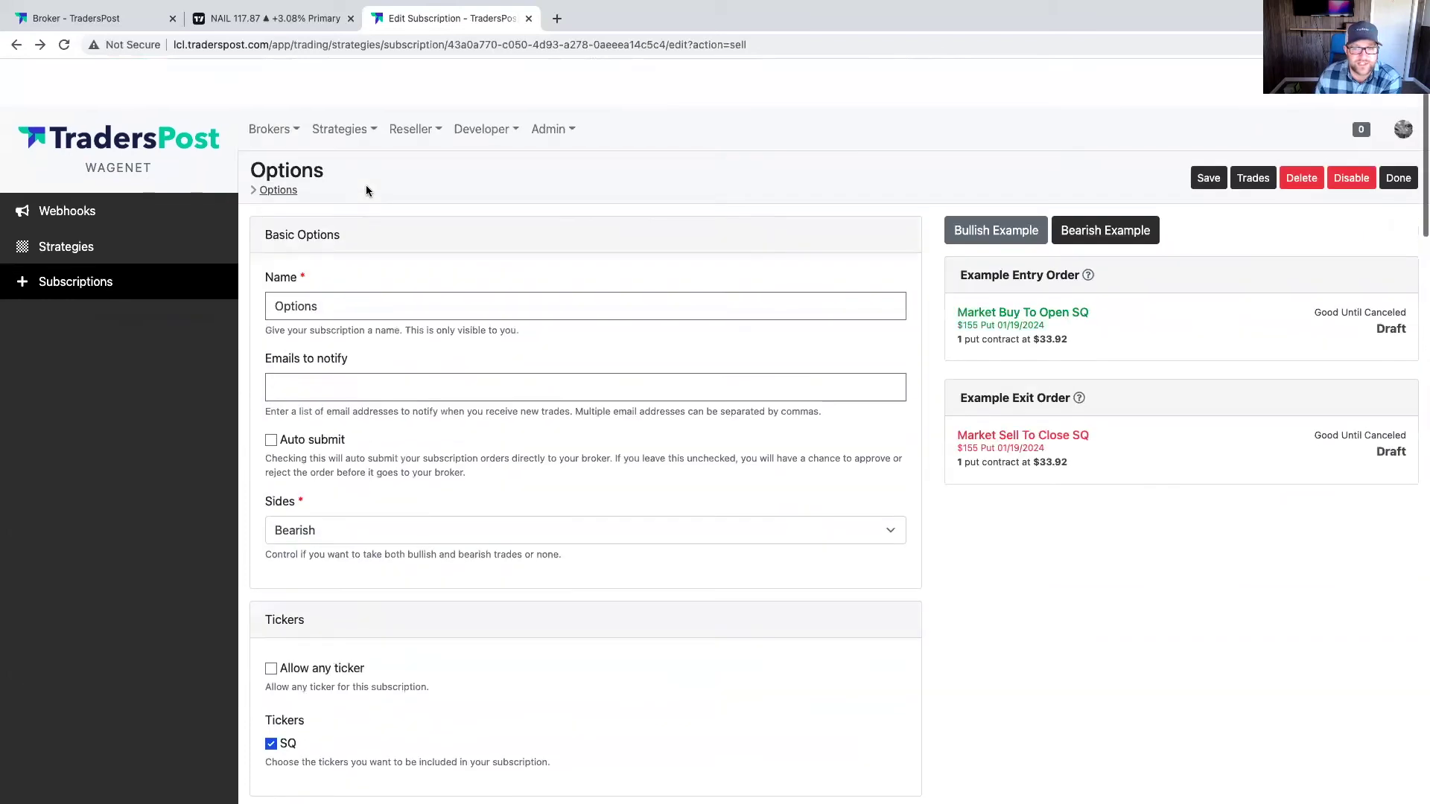
pyautogui.scroll(-15, 449, 383)
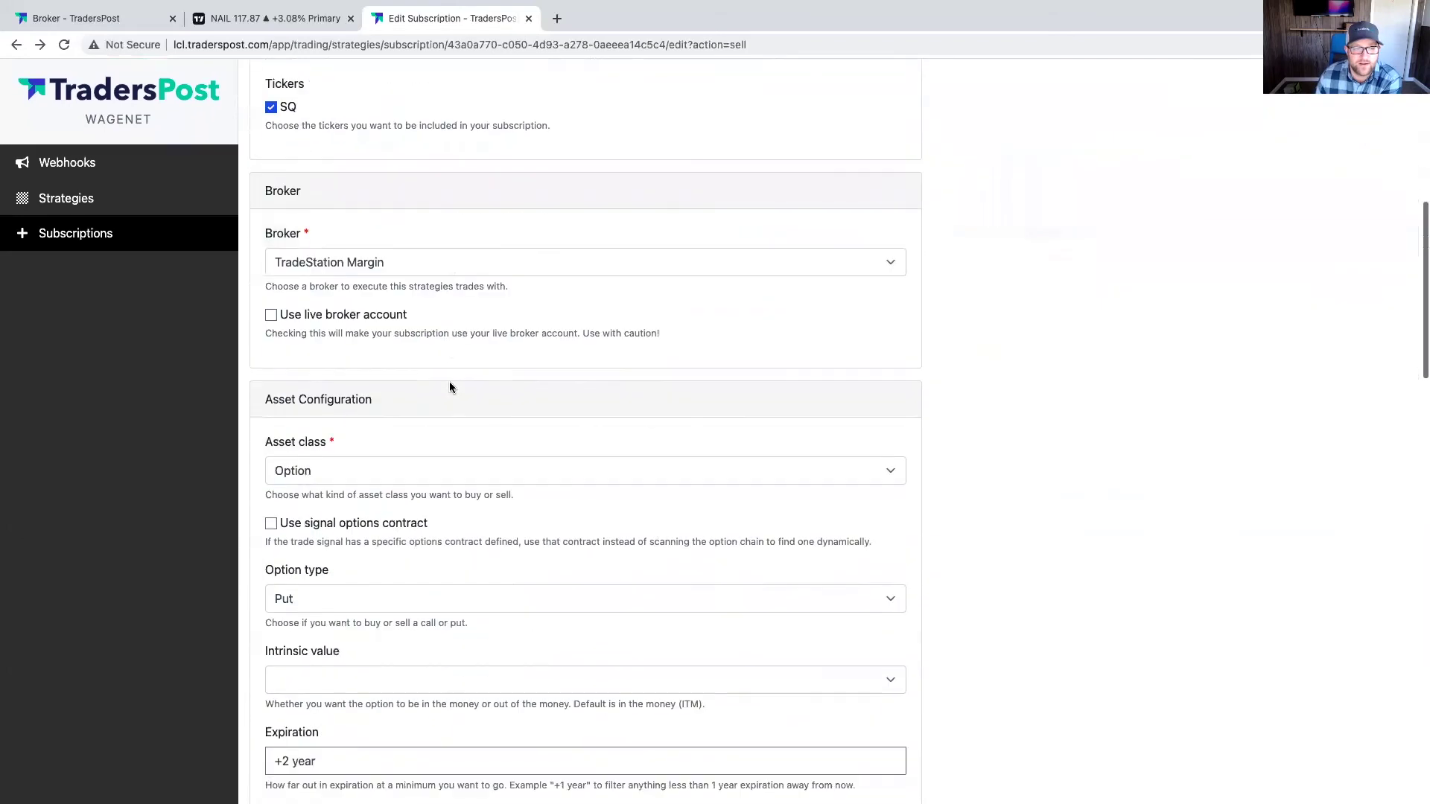
pyautogui.scroll(-6, 441, 387)
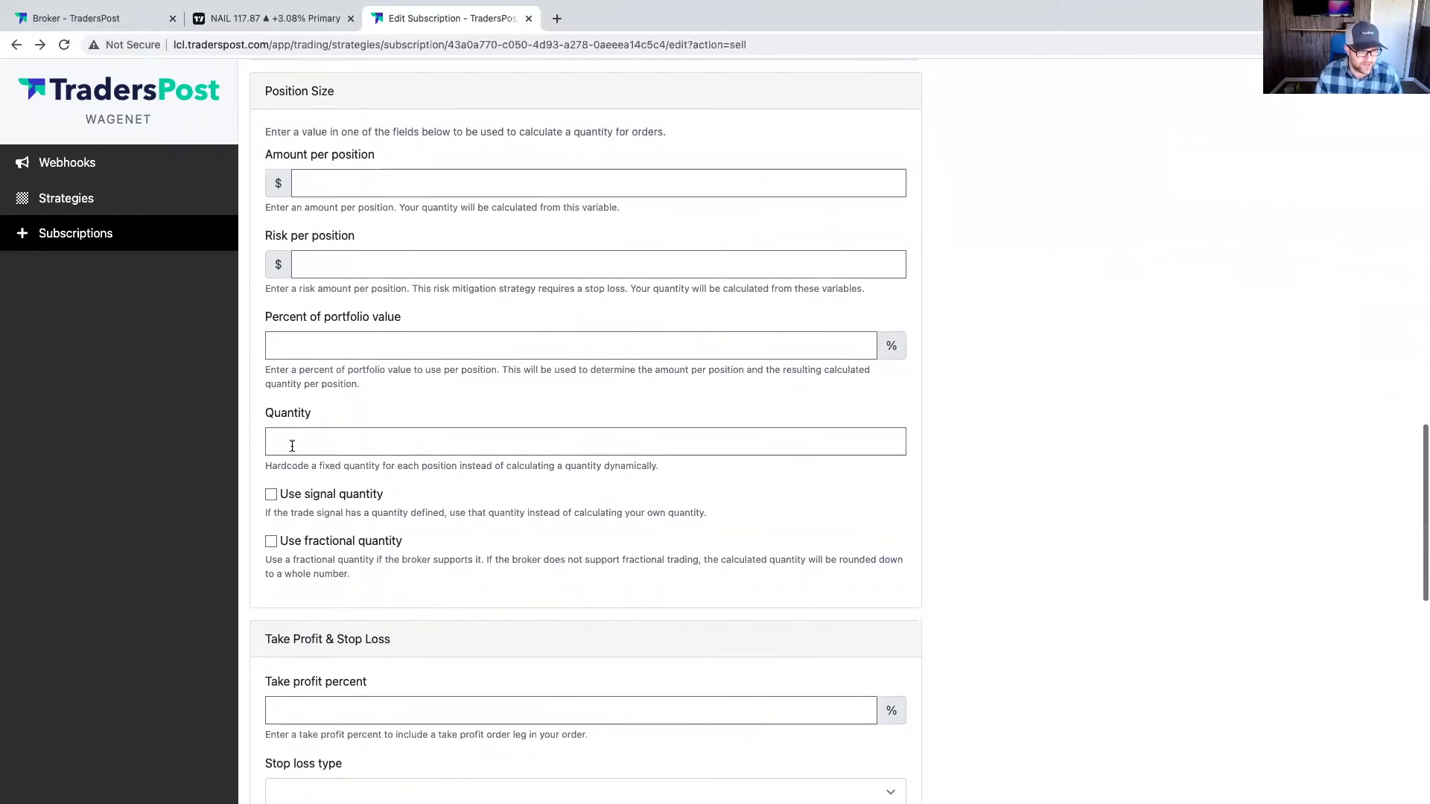
pyautogui.click(292, 445)
pyautogui.write('5')
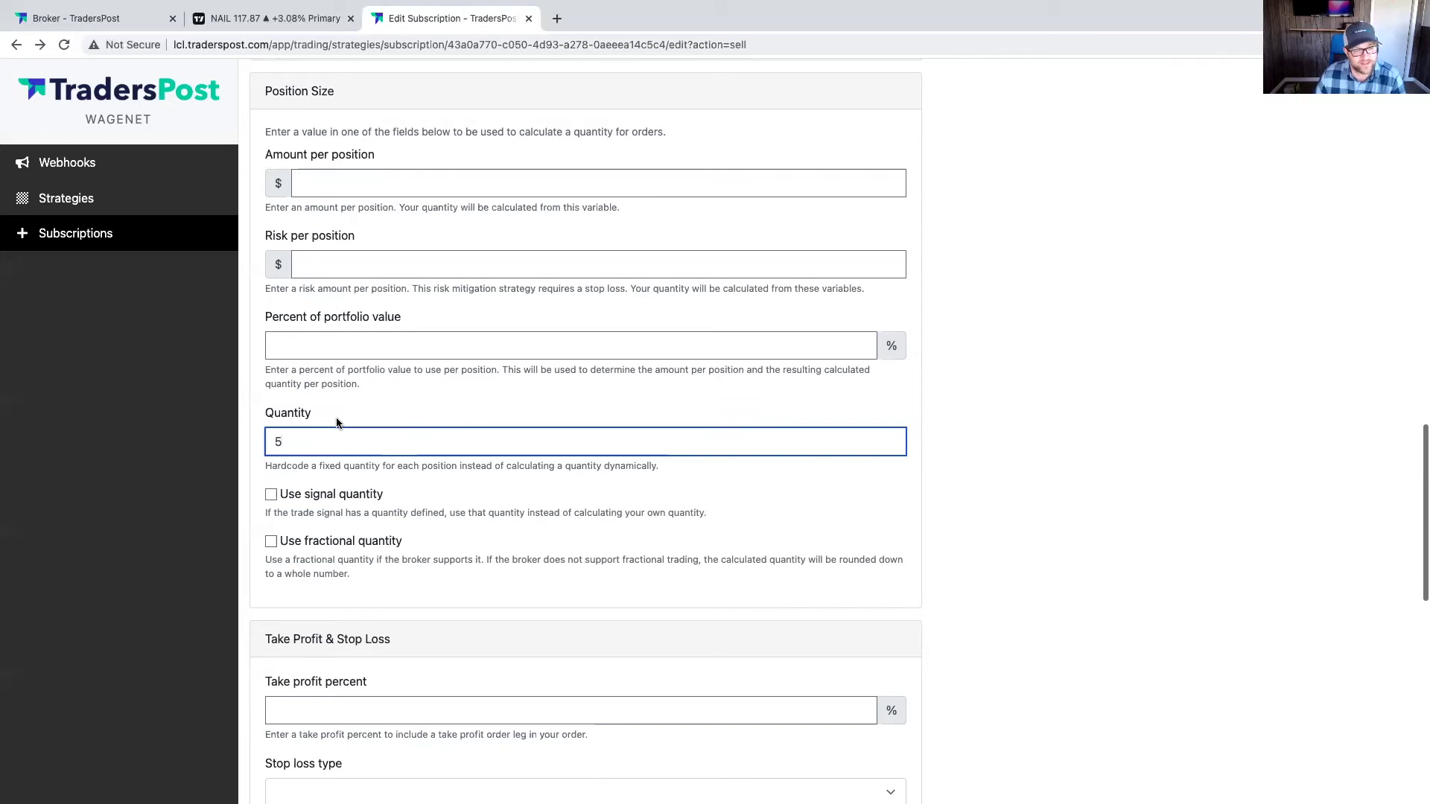
pyautogui.scroll(20, 336, 420)
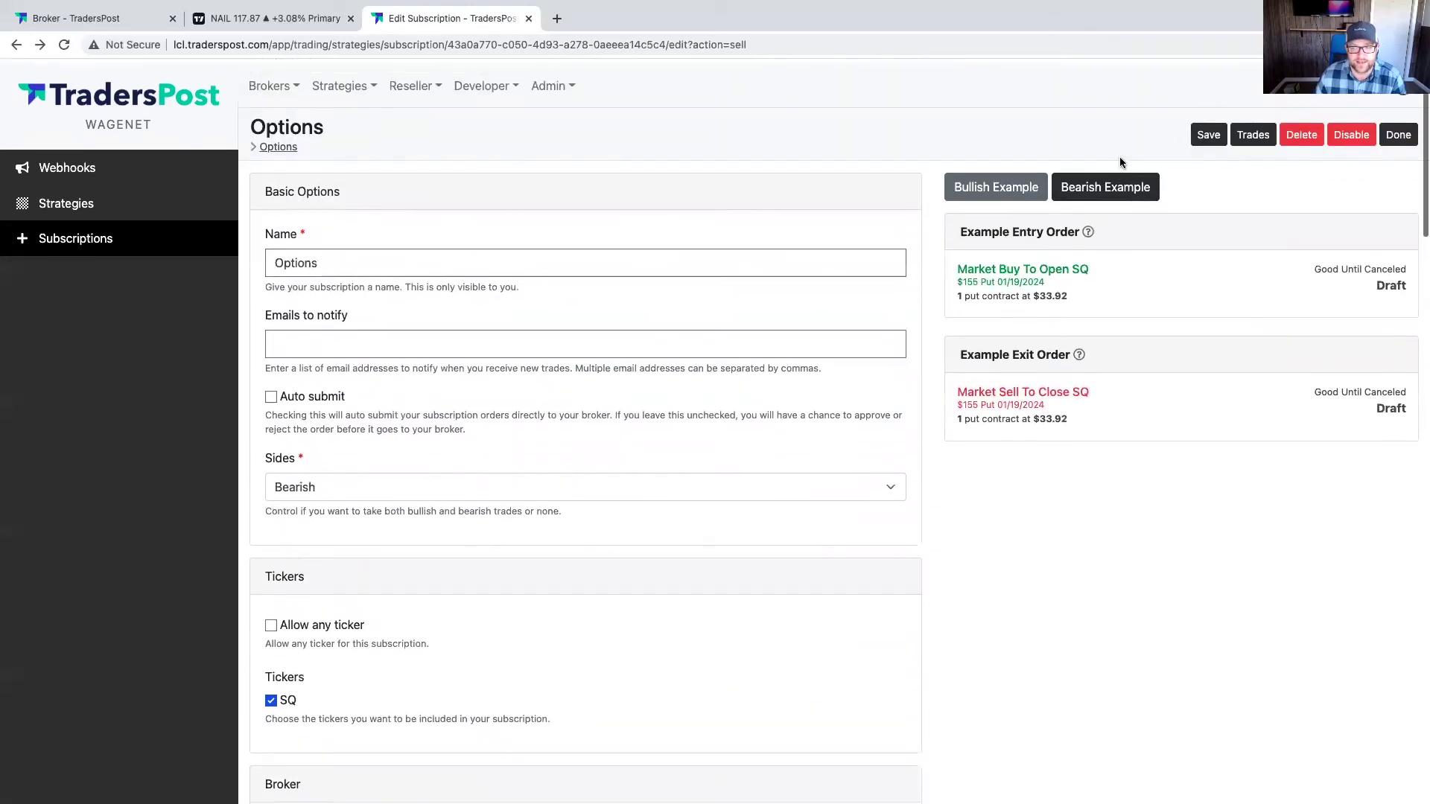
pyautogui.click(1208, 131)
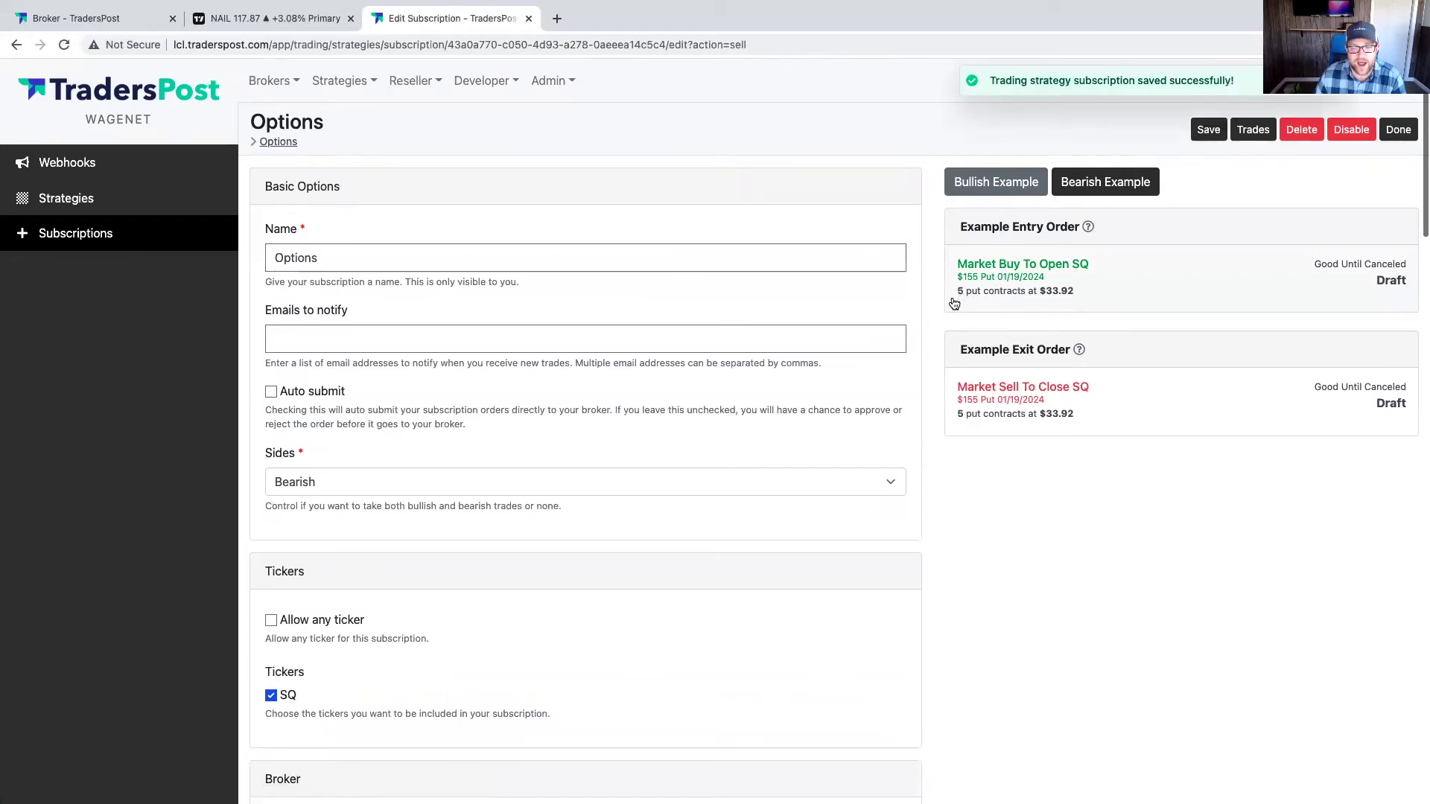
# Clear the fixed quantity, set the percent of portfolio value to 10, and save the subscription
pyautogui.scroll(-20, 405, 451)
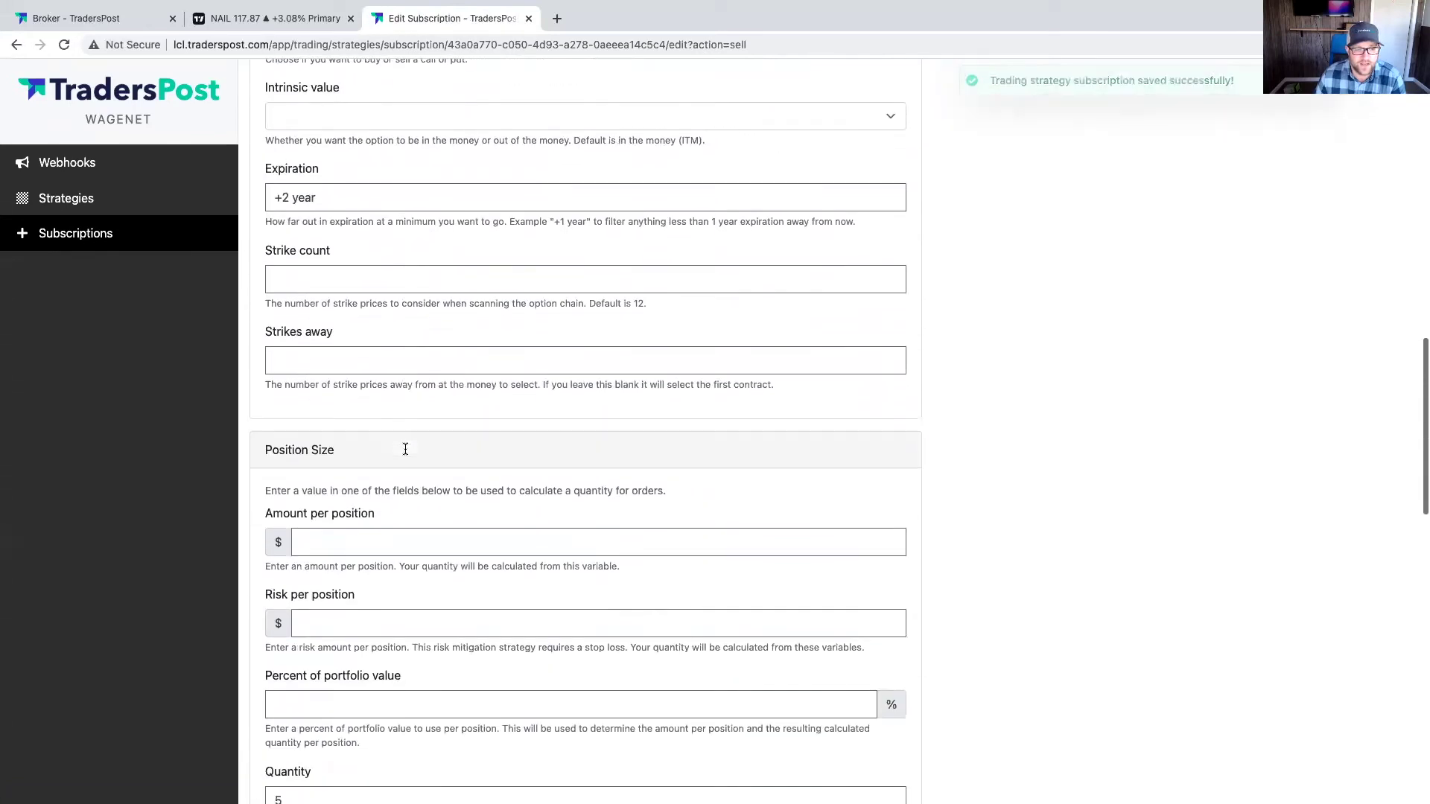
pyautogui.scroll(-1, 404, 452)
pyautogui.moveTo(298, 336); pyautogui.dragTo(252, 339)
pyautogui.press('BackSpace')
pyautogui.click(299, 239)
pyautogui.write('10')
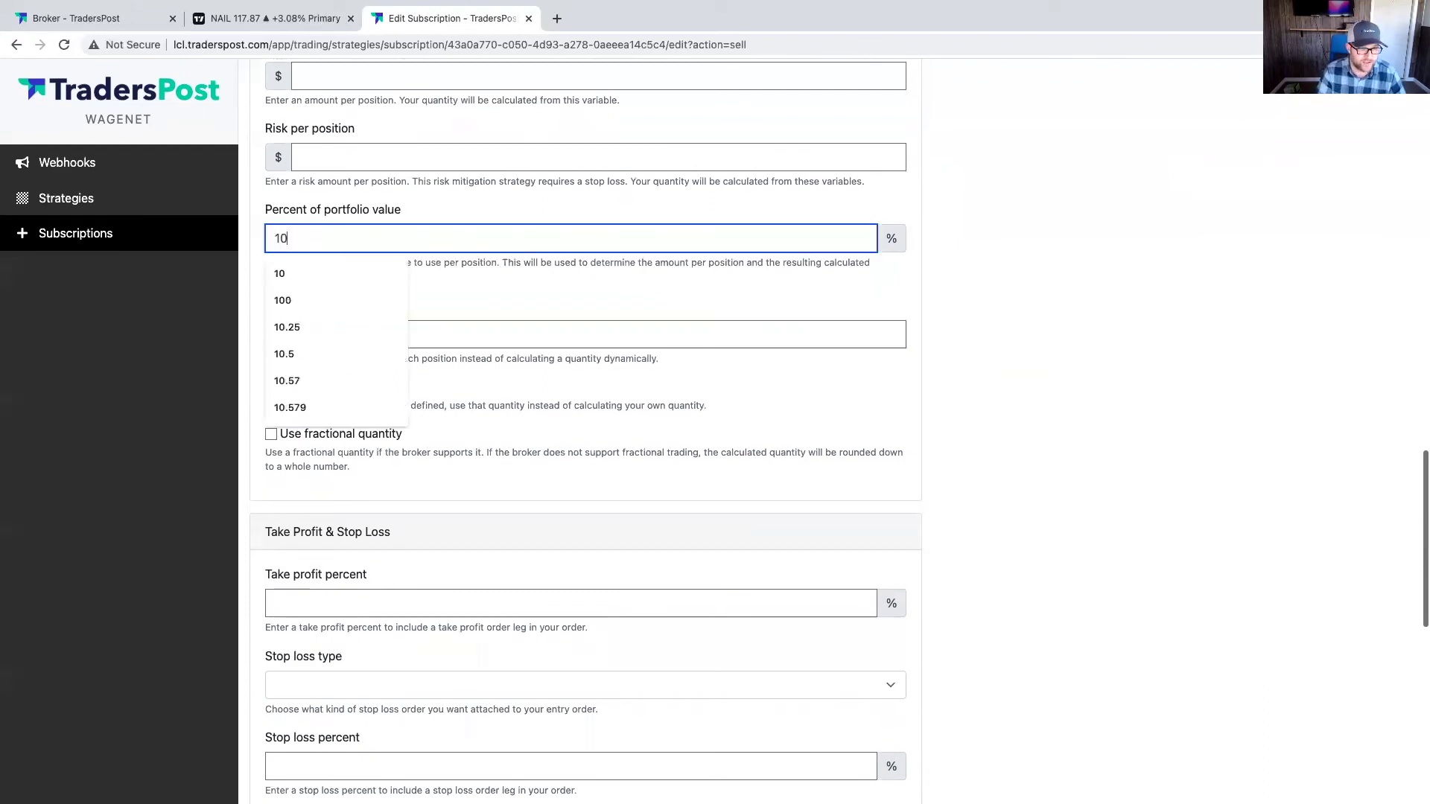
pyautogui.scroll(-1, 326, 240)
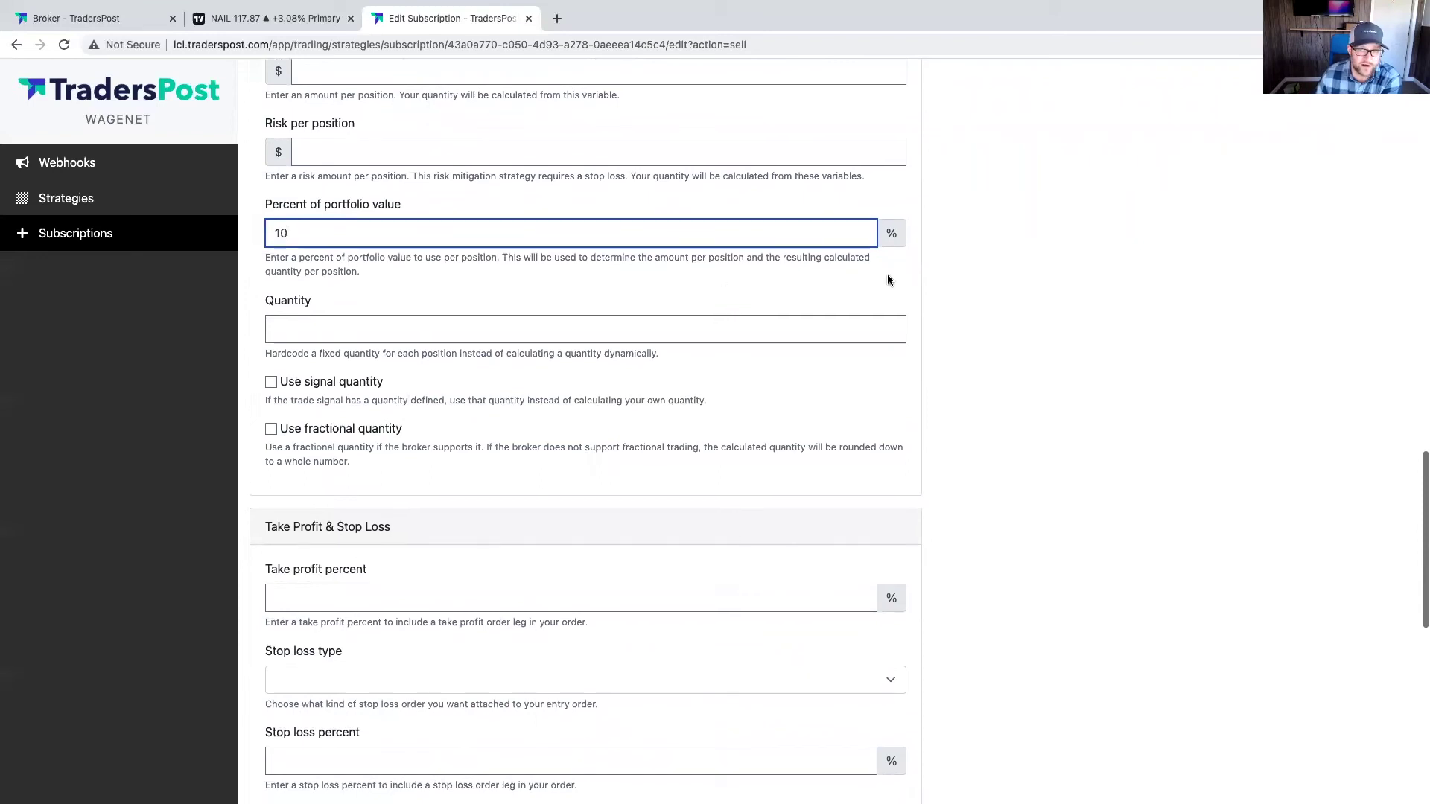
pyautogui.scroll(15, 887, 280)
pyautogui.click(1195, 131)
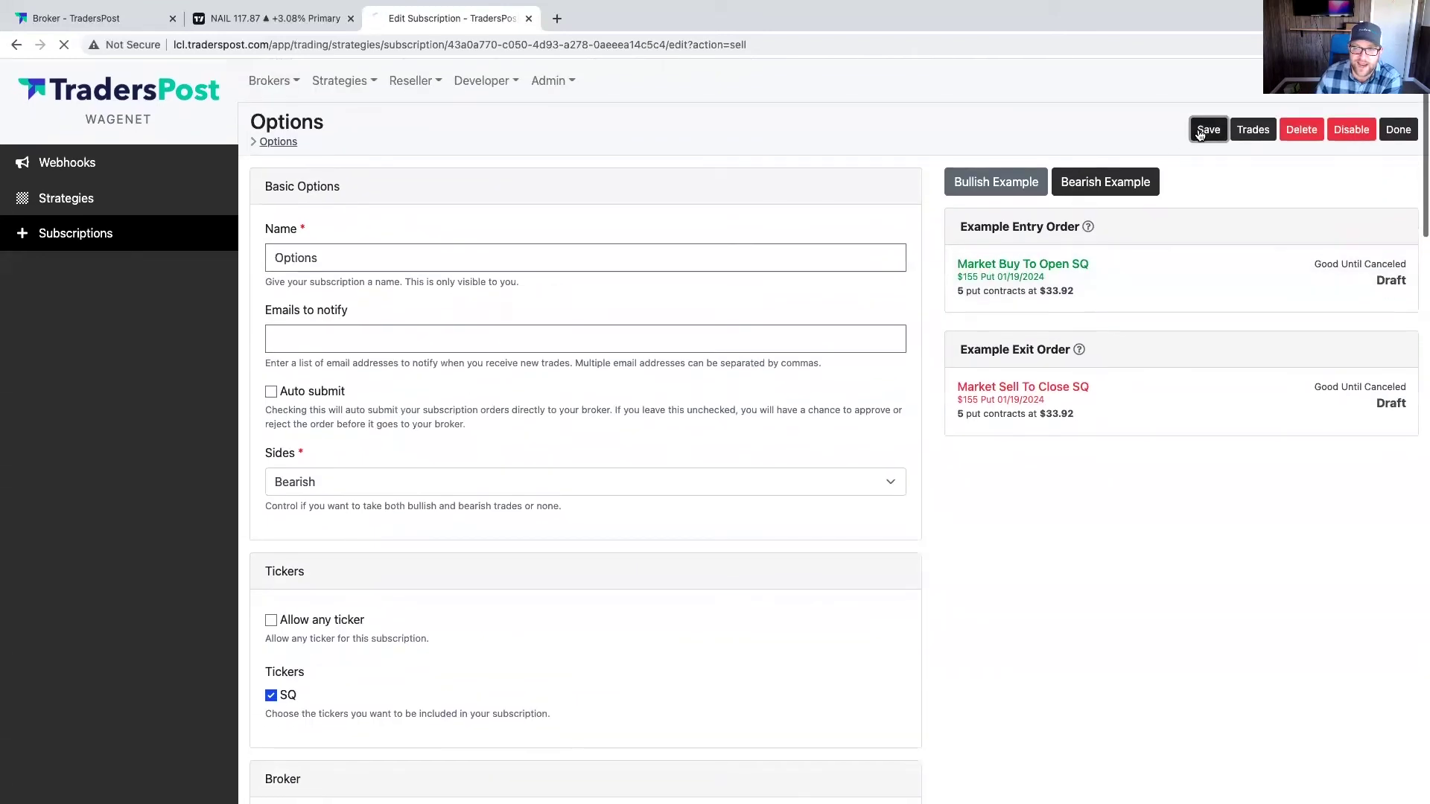
# Expand the example SQ entry order and examine its total
pyautogui.click(977, 299)
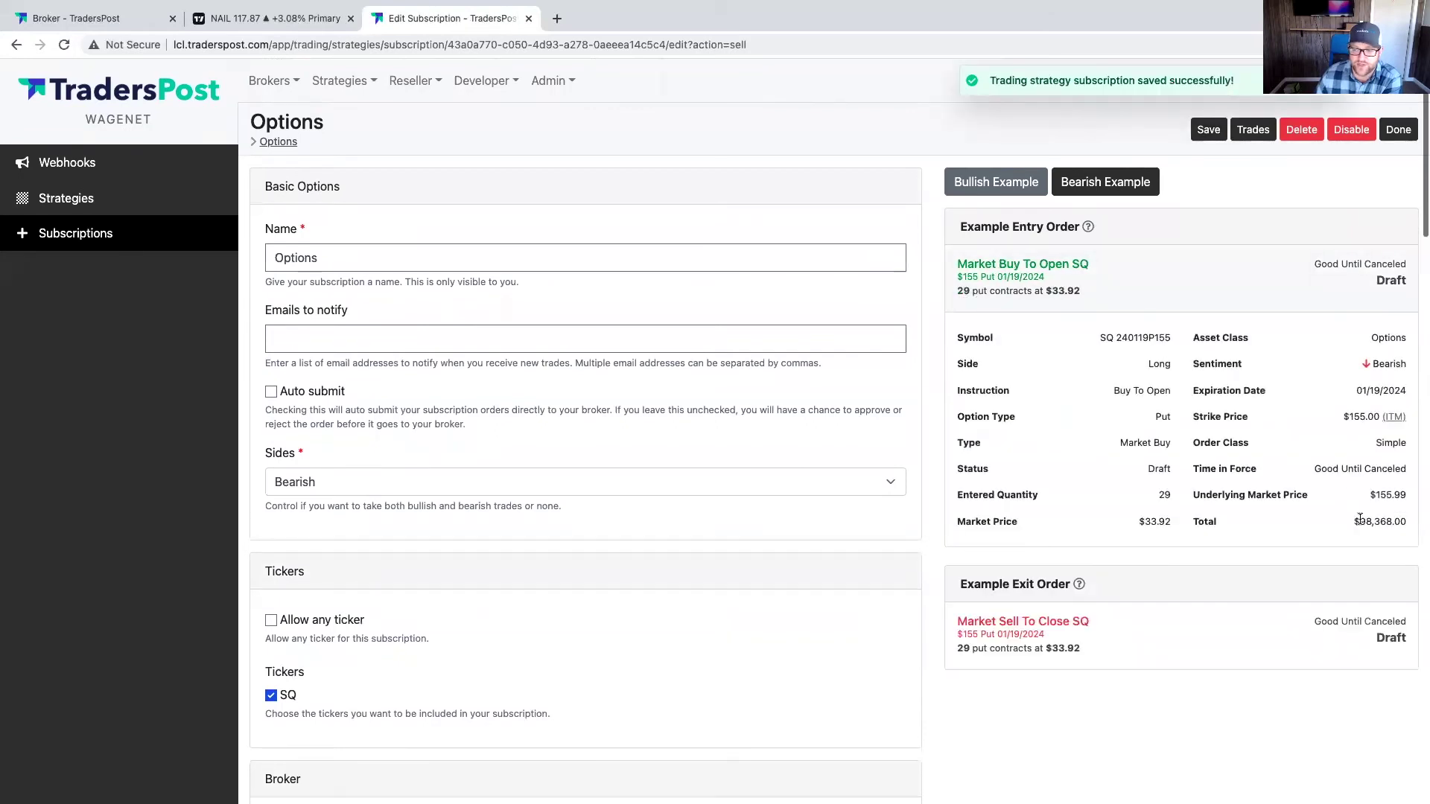
pyautogui.moveTo(1359, 519); pyautogui.dragTo(1404, 519)
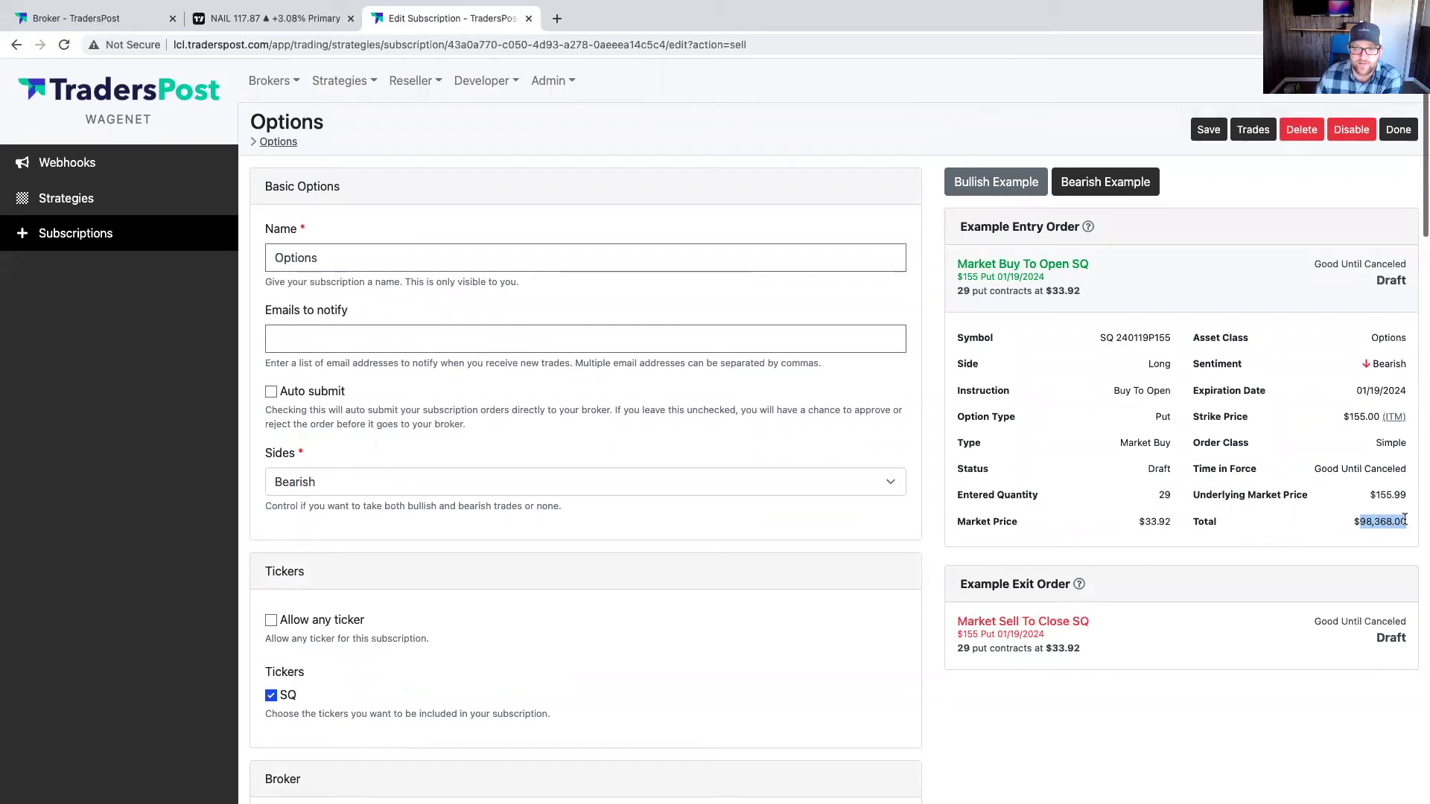
# Set the Options subscription's sides to Bullish and save the subscription
pyautogui.click(333, 472)
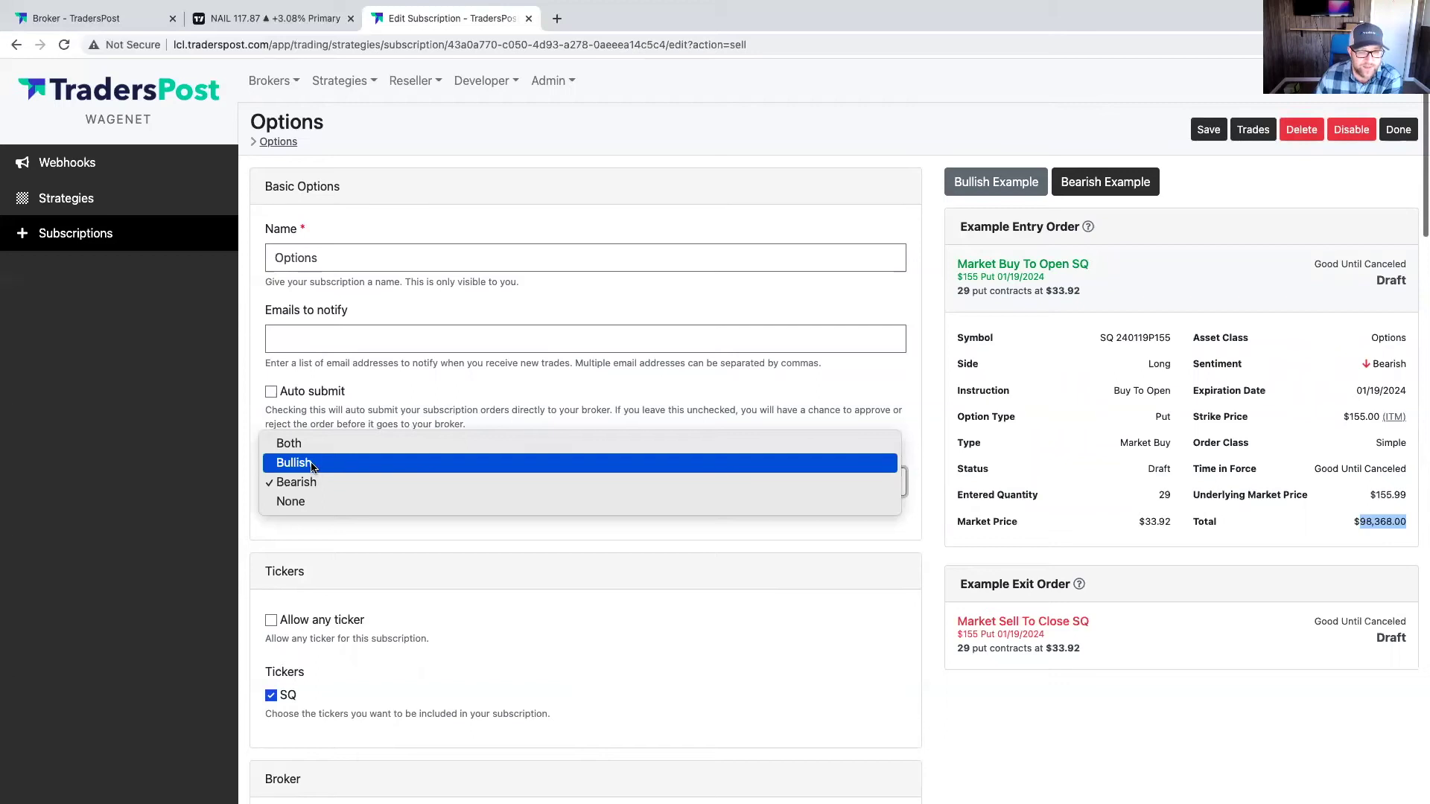
pyautogui.click(312, 463)
pyautogui.scroll(-10, 322, 500)
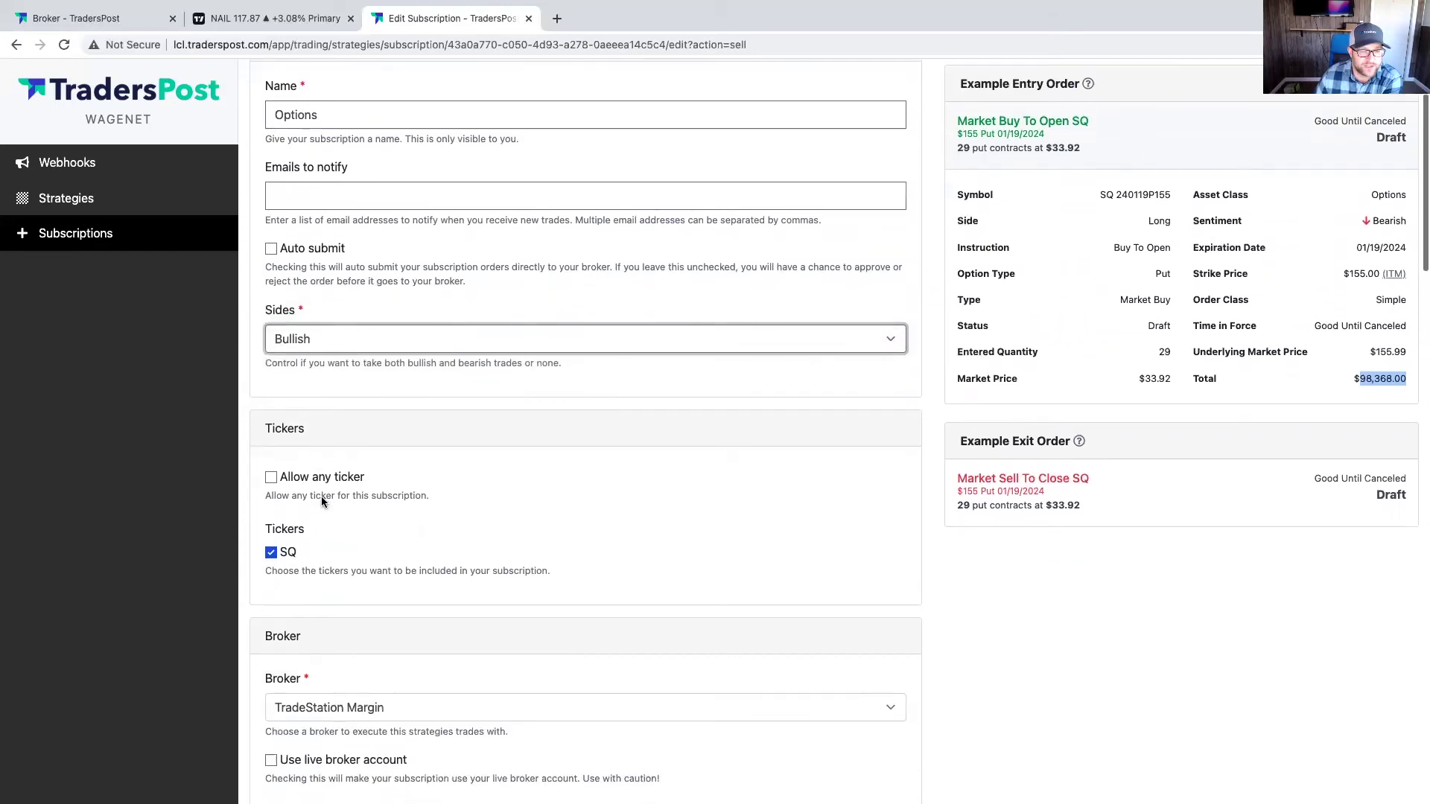
pyautogui.scroll(-10, 322, 496)
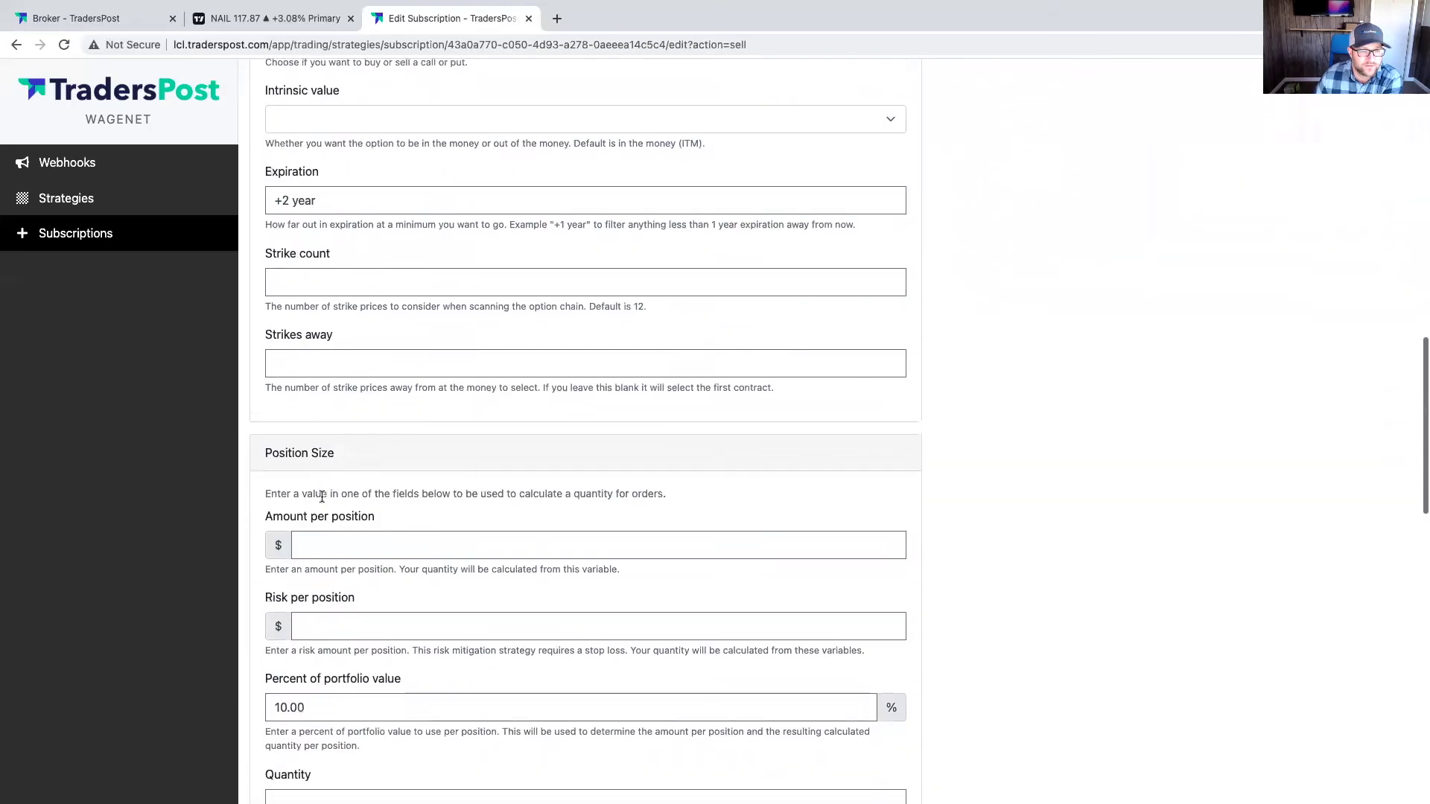
pyautogui.scroll(20, 313, 365)
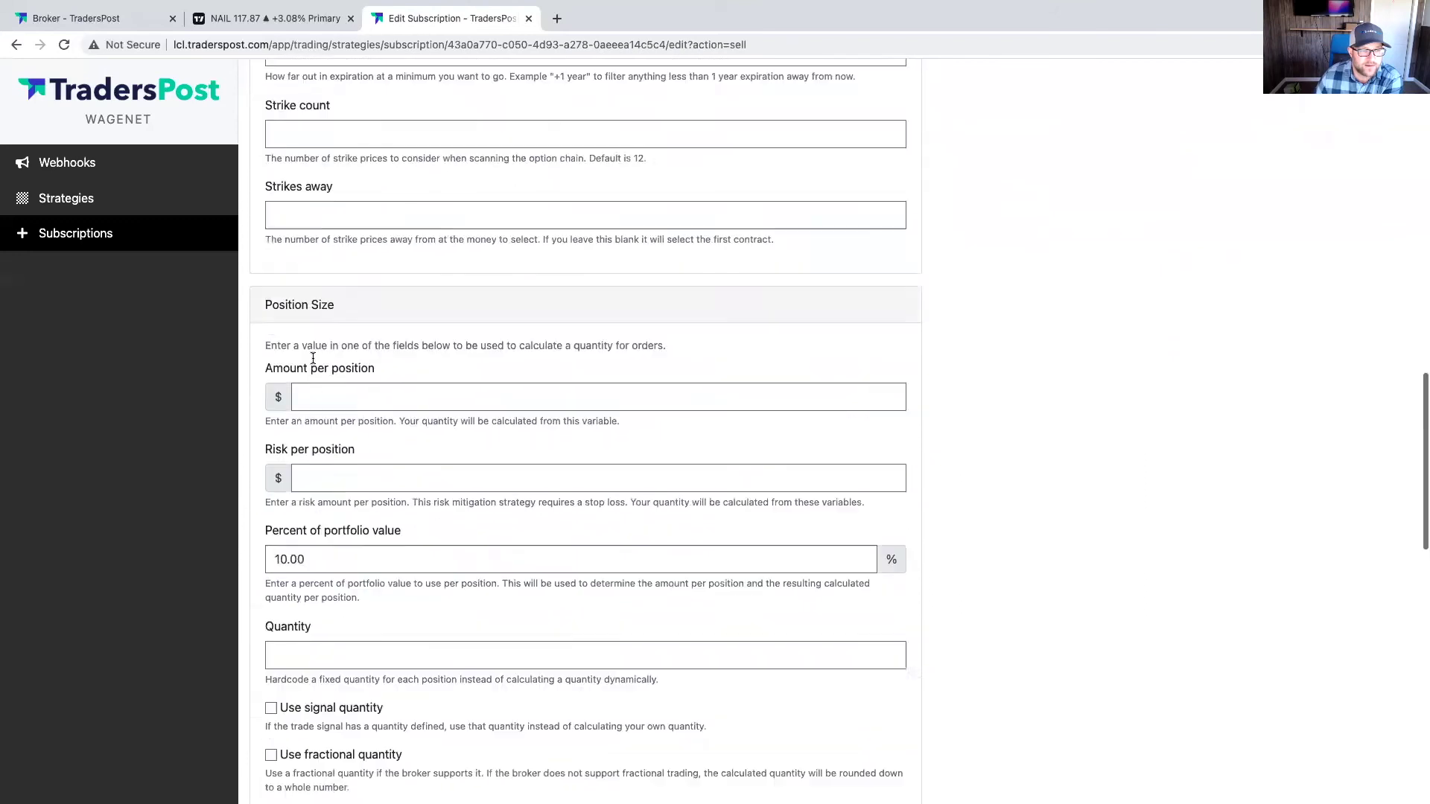
pyautogui.scroll(5, 333, 374)
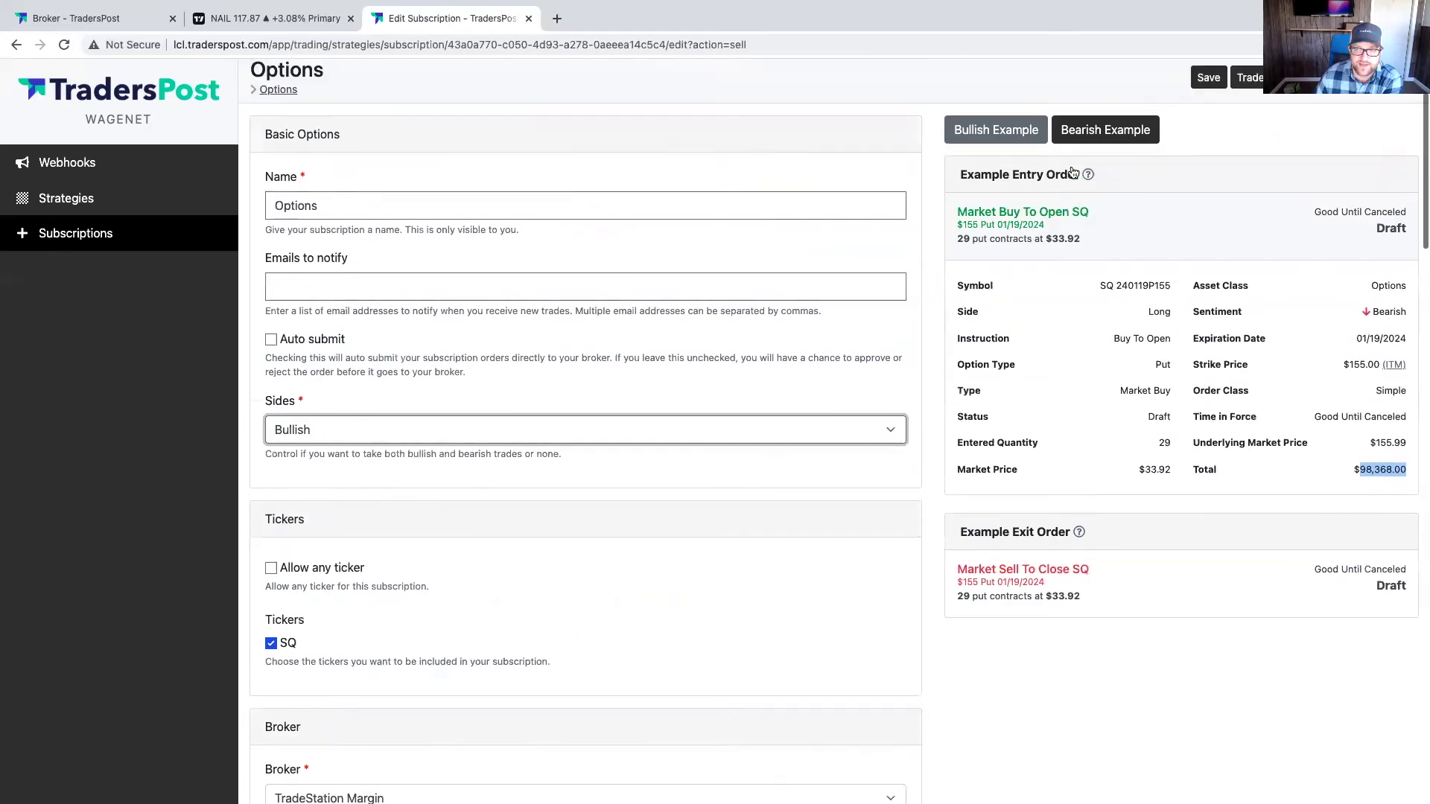
pyautogui.click(1207, 129)
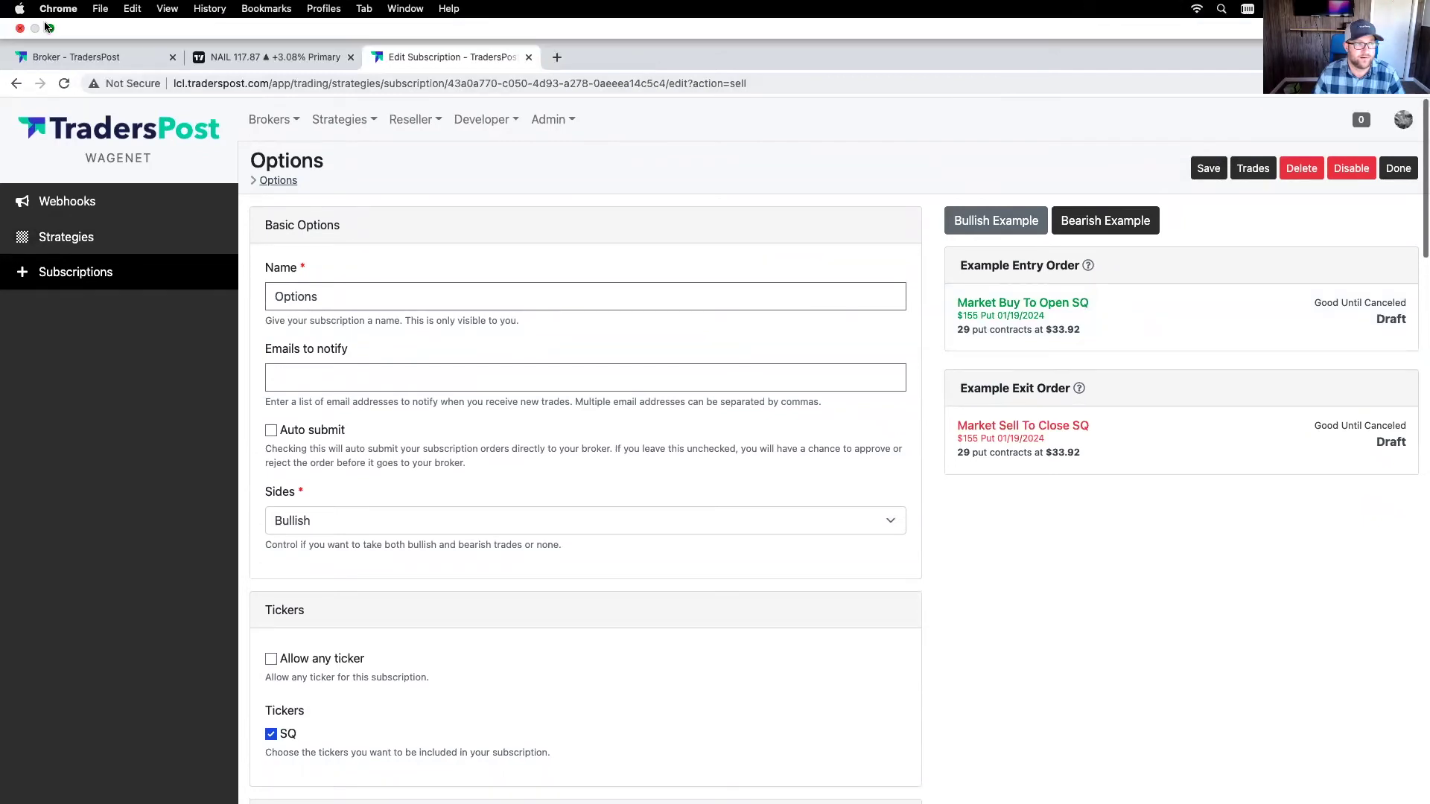
# Take the browser window out of full screen and return to the list of subscriptions
pyautogui.click(50, 27)
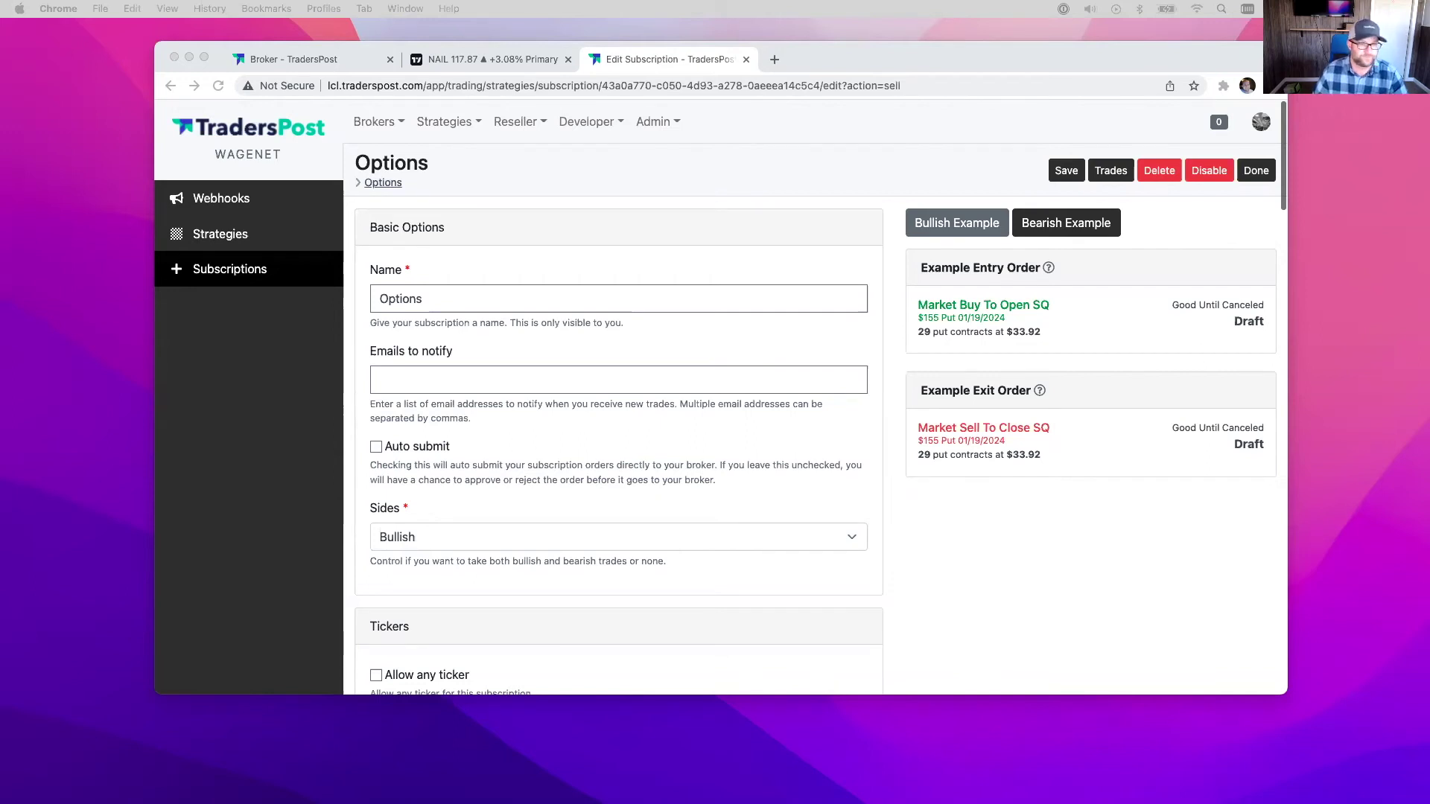
pyautogui.click(230, 272)
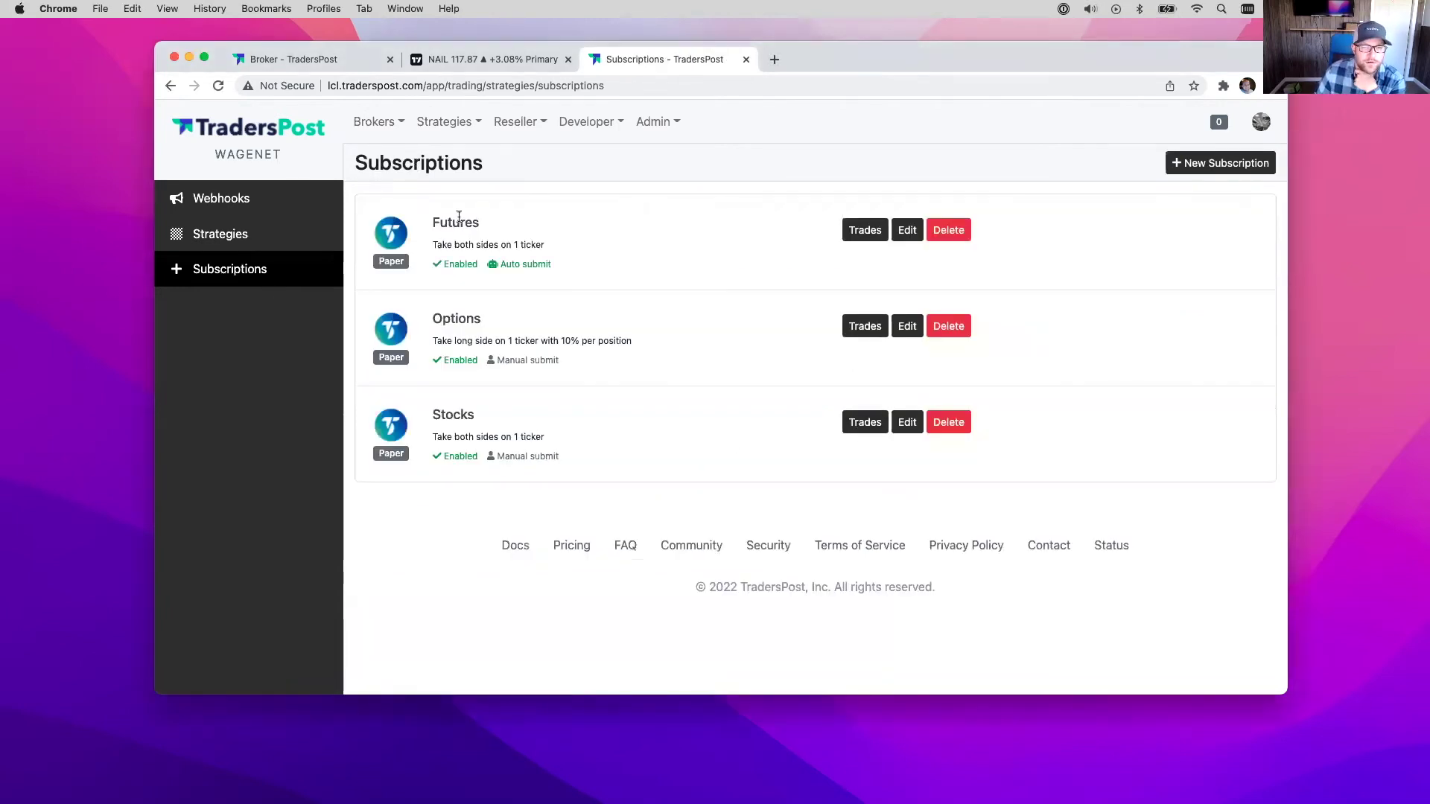
pyautogui.click(373, 121)
pyautogui.click(683, 275)
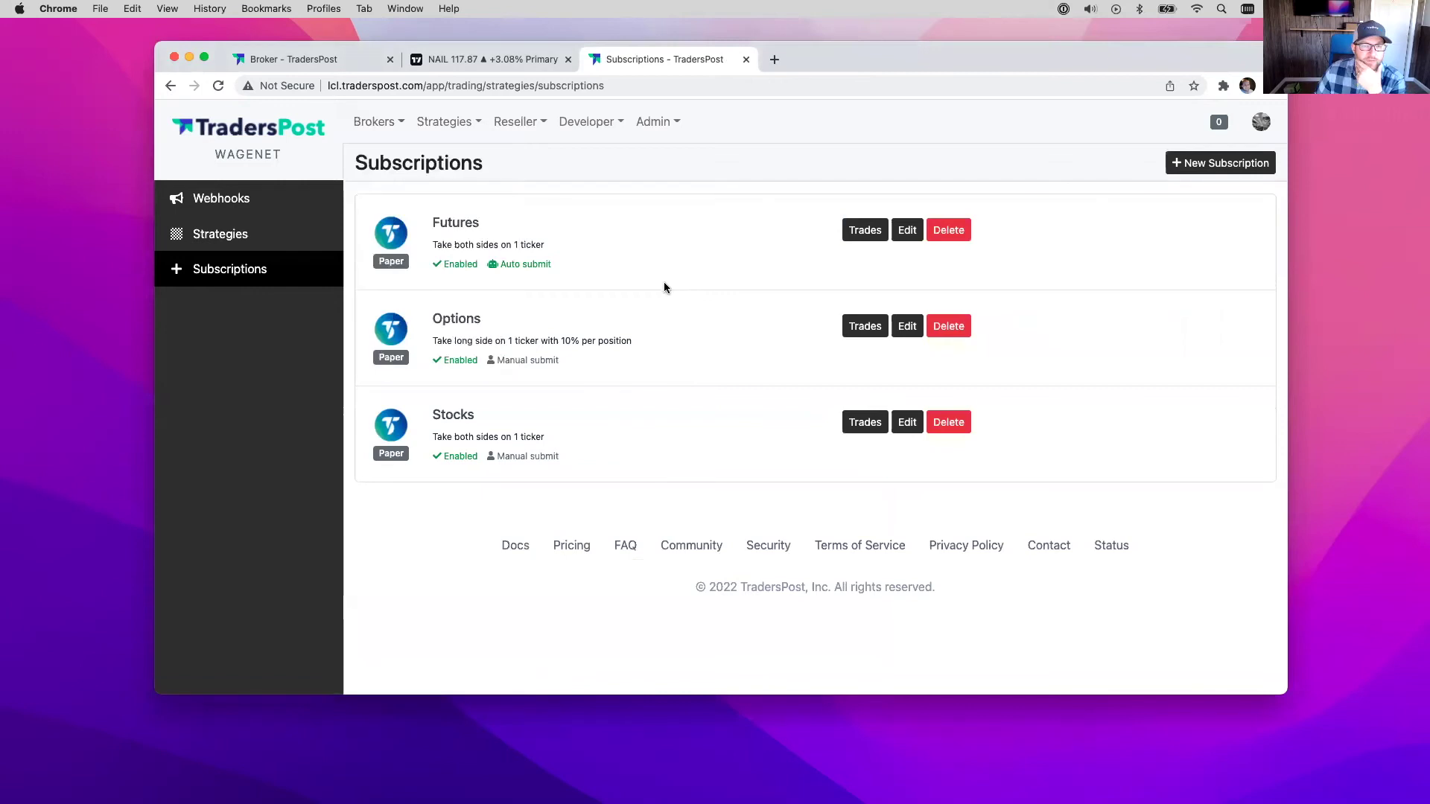
pyautogui.click(197, 204)
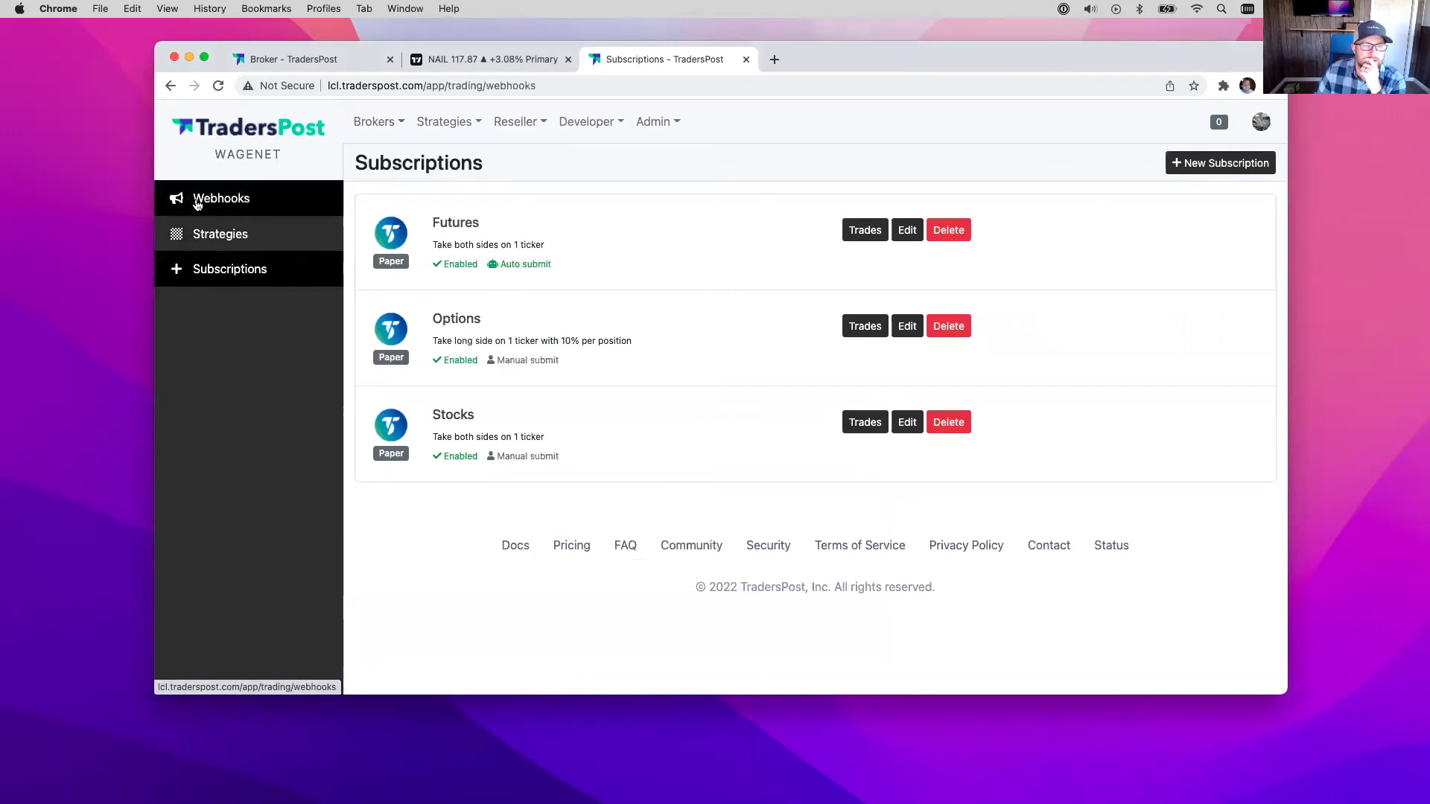
pyautogui.click(221, 239)
pyautogui.click(221, 277)
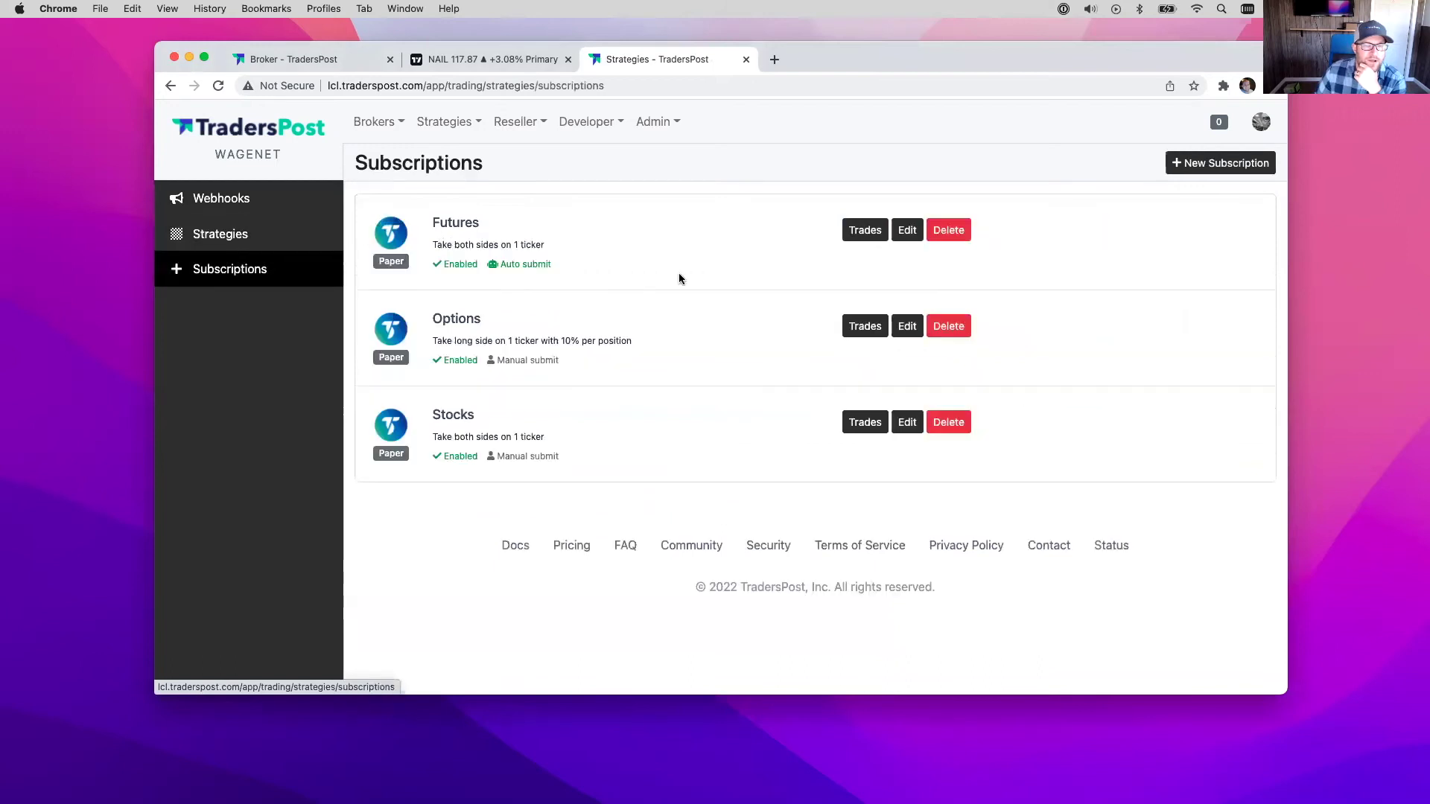
# Delete the Stocks, Options and Futures subscriptions, confirming each deletion
pyautogui.click(954, 422)
pyautogui.click(581, 227)
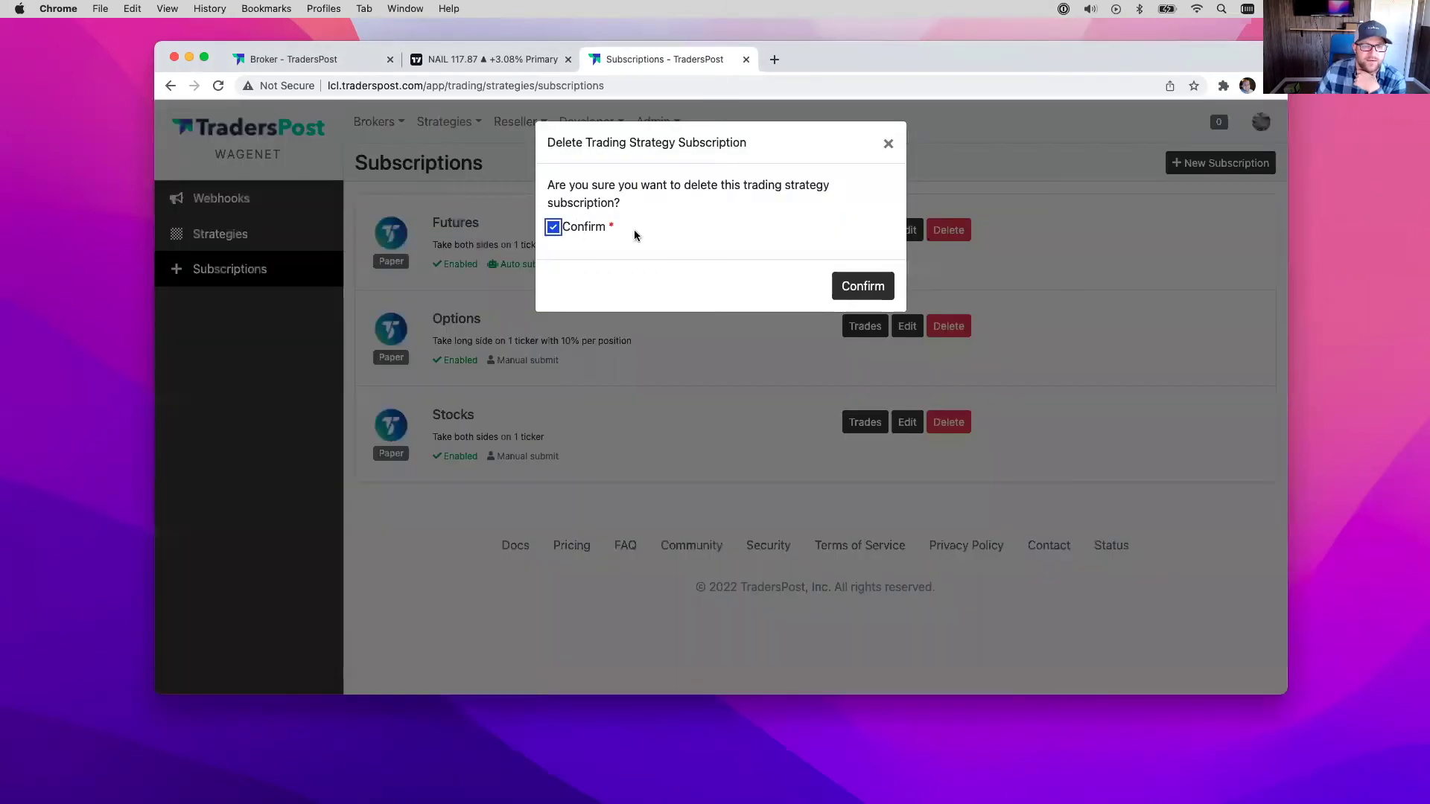
pyautogui.click(856, 288)
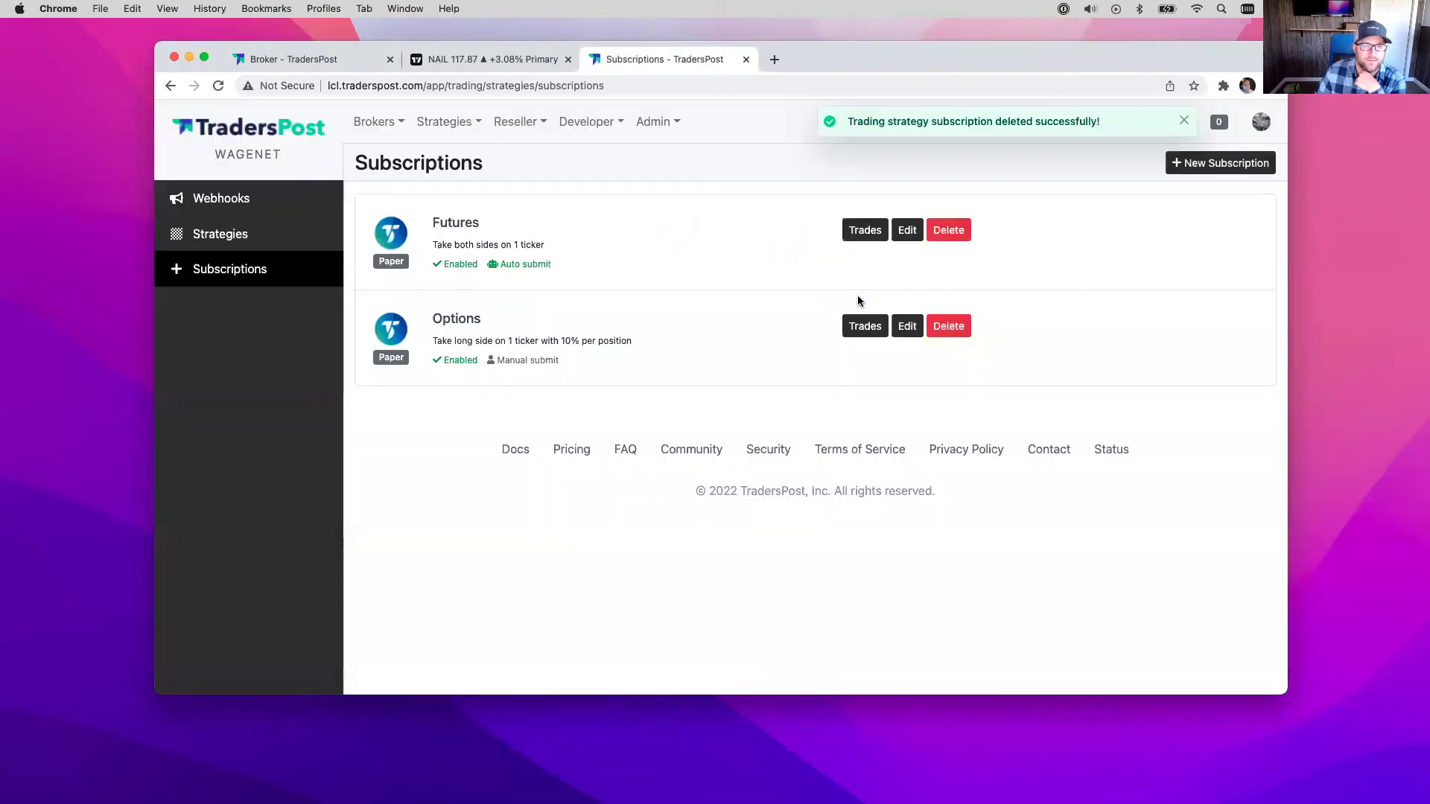
pyautogui.click(948, 327)
pyautogui.click(553, 227)
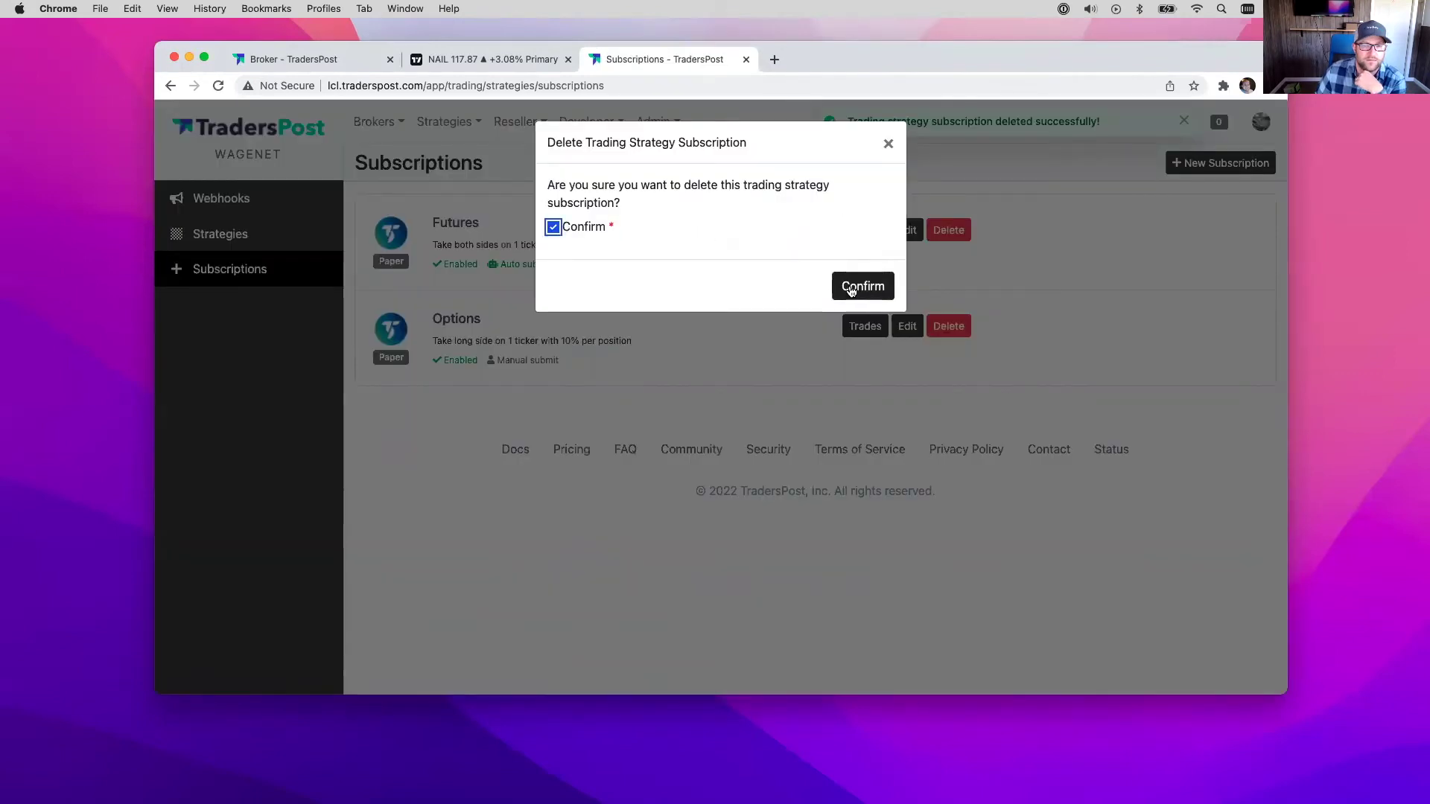
pyautogui.click(858, 287)
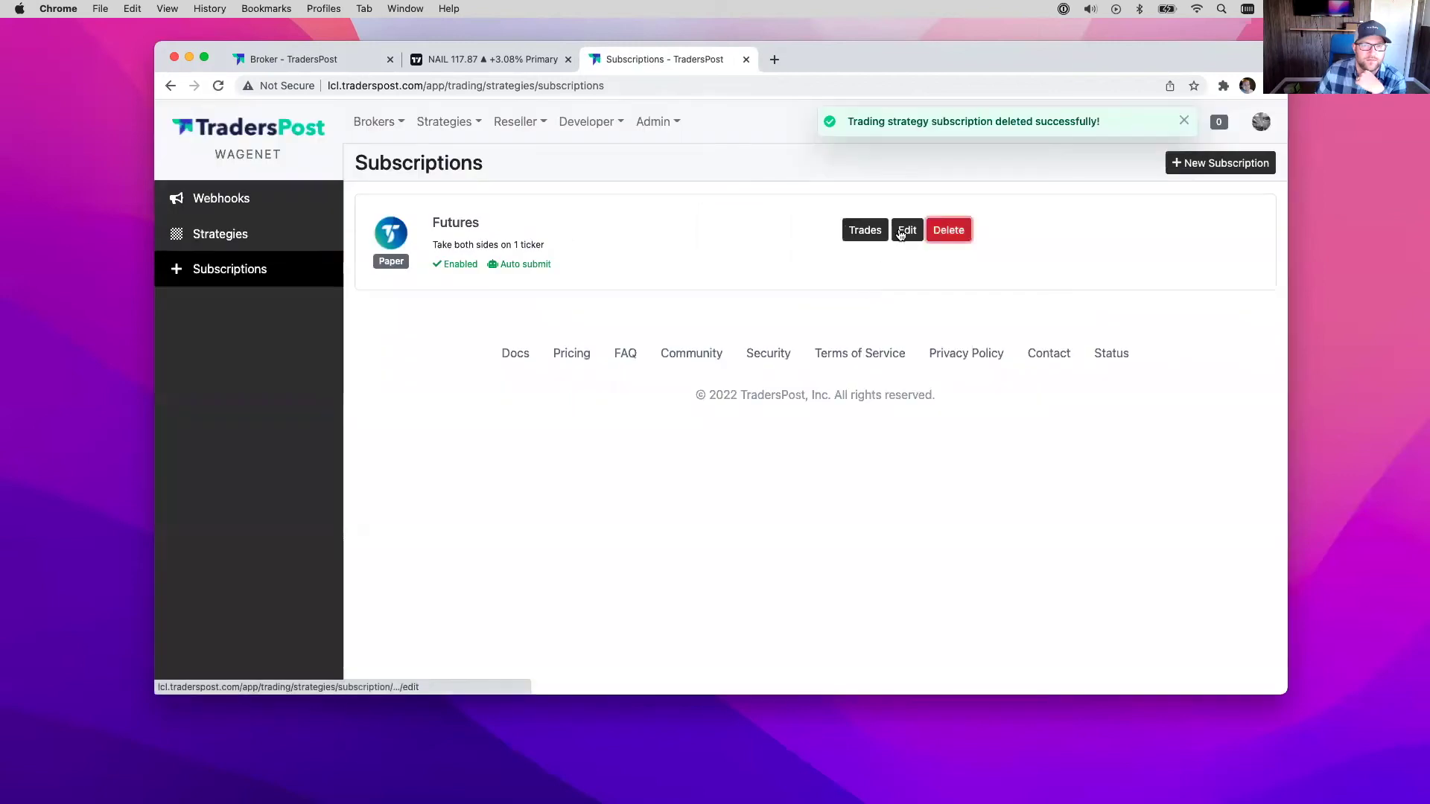
pyautogui.click(948, 229)
pyautogui.click(553, 227)
pyautogui.click(857, 288)
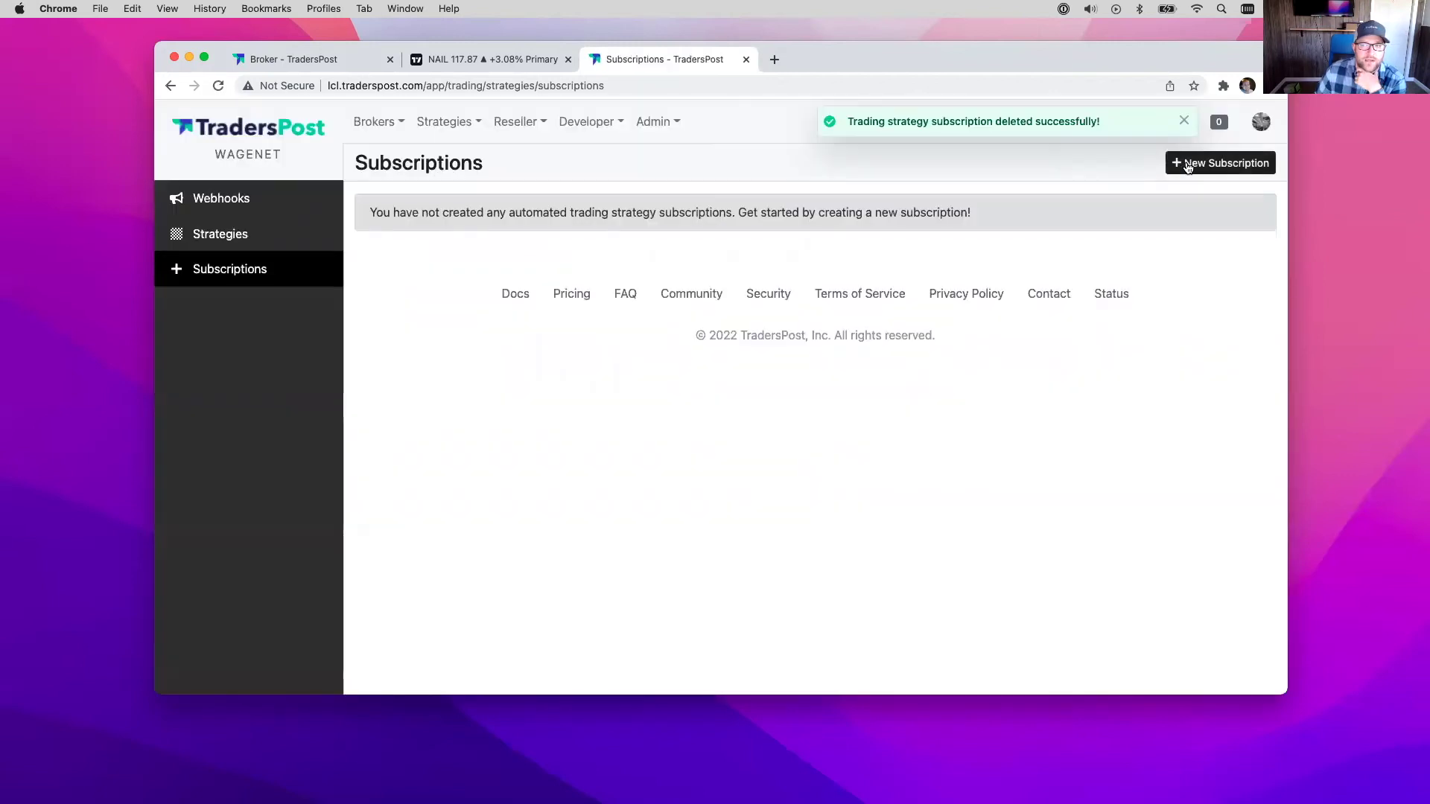
# Create a new subscription to the Stocks strategy using the TradersPost paper broker
pyautogui.click(1195, 163)
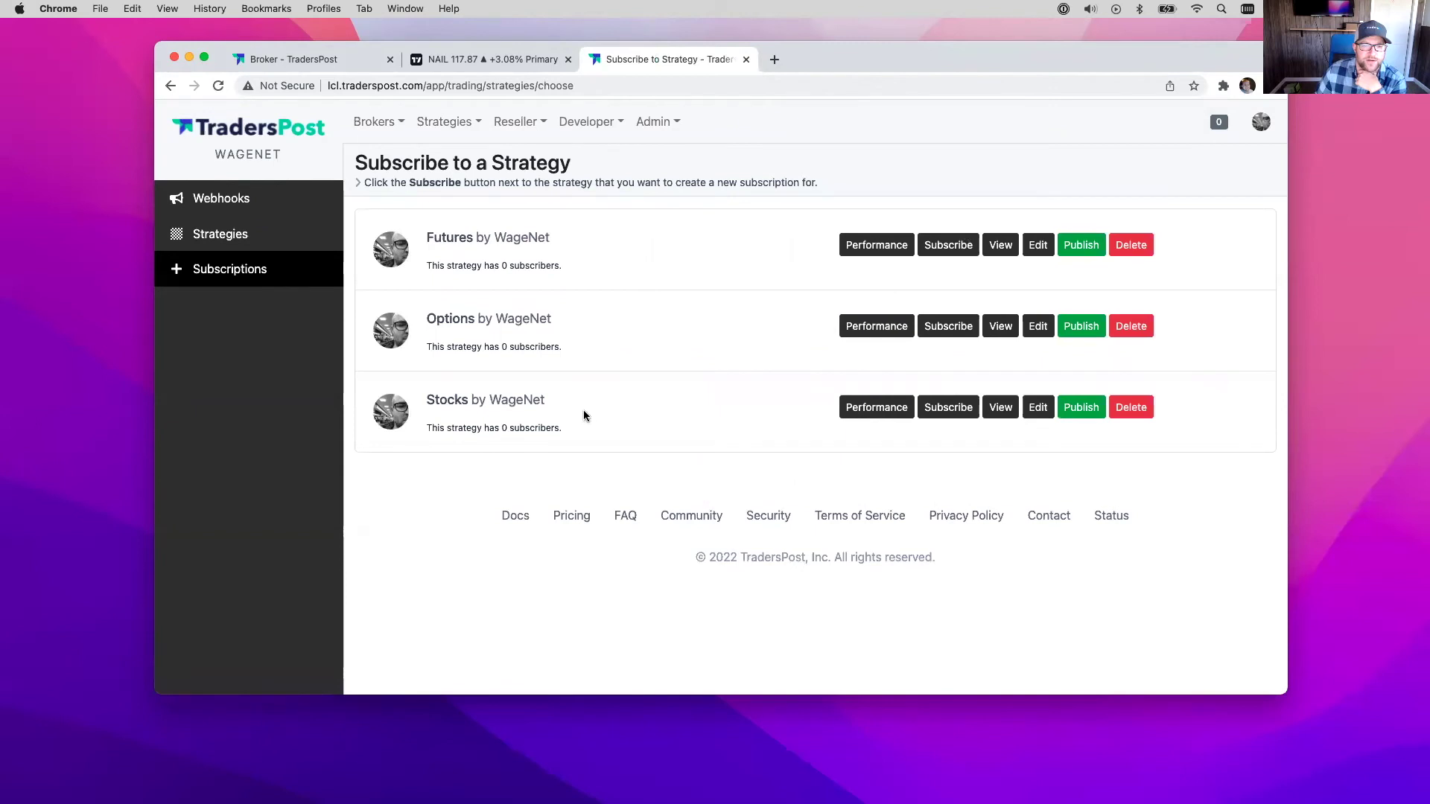
pyautogui.click(948, 408)
pyautogui.scroll(-5, 554, 380)
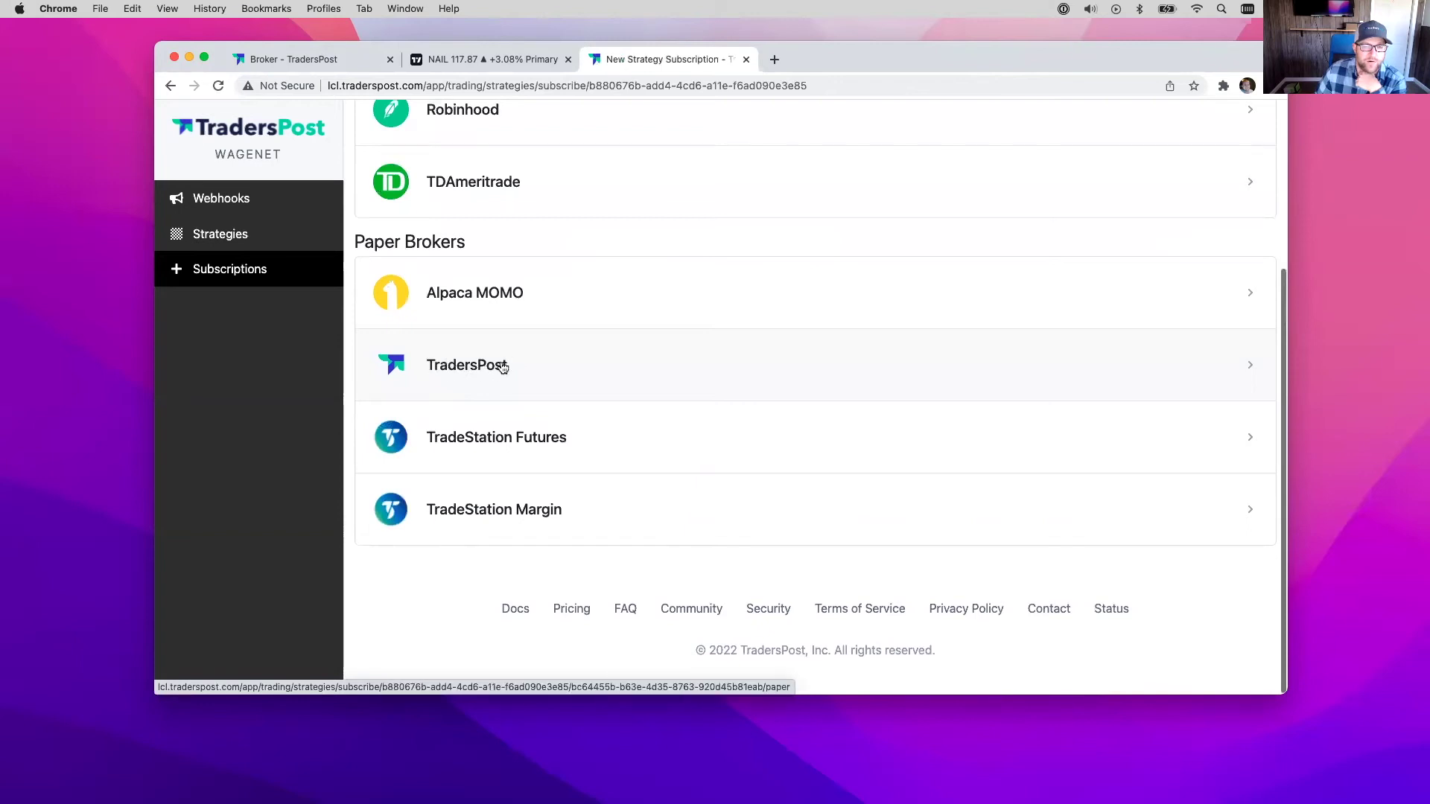
pyautogui.click(485, 366)
pyautogui.click(587, 246)
pyautogui.click(853, 305)
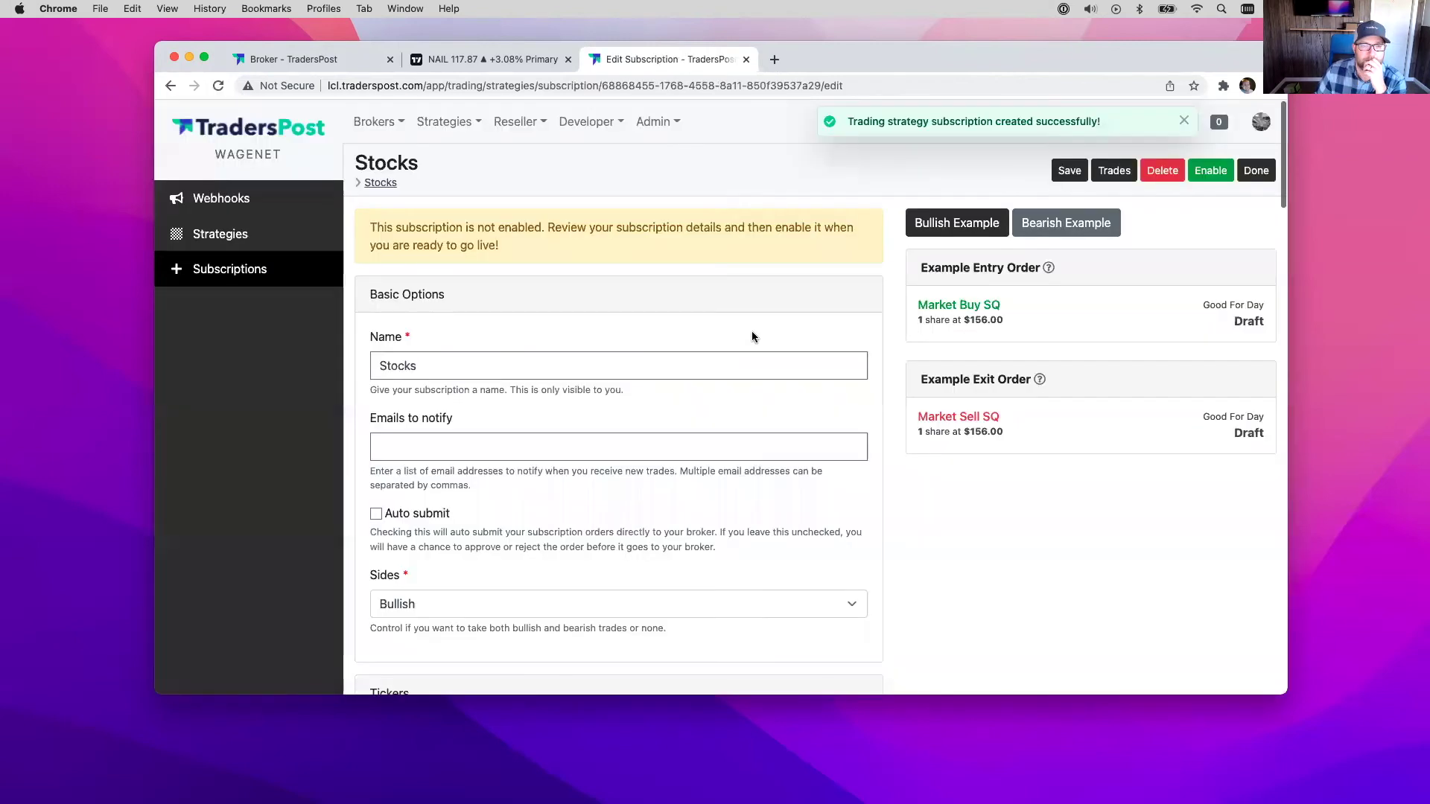
# Enable auto submit for the new Stocks subscription and set its sides to Both
pyautogui.scroll(-4, 492, 361)
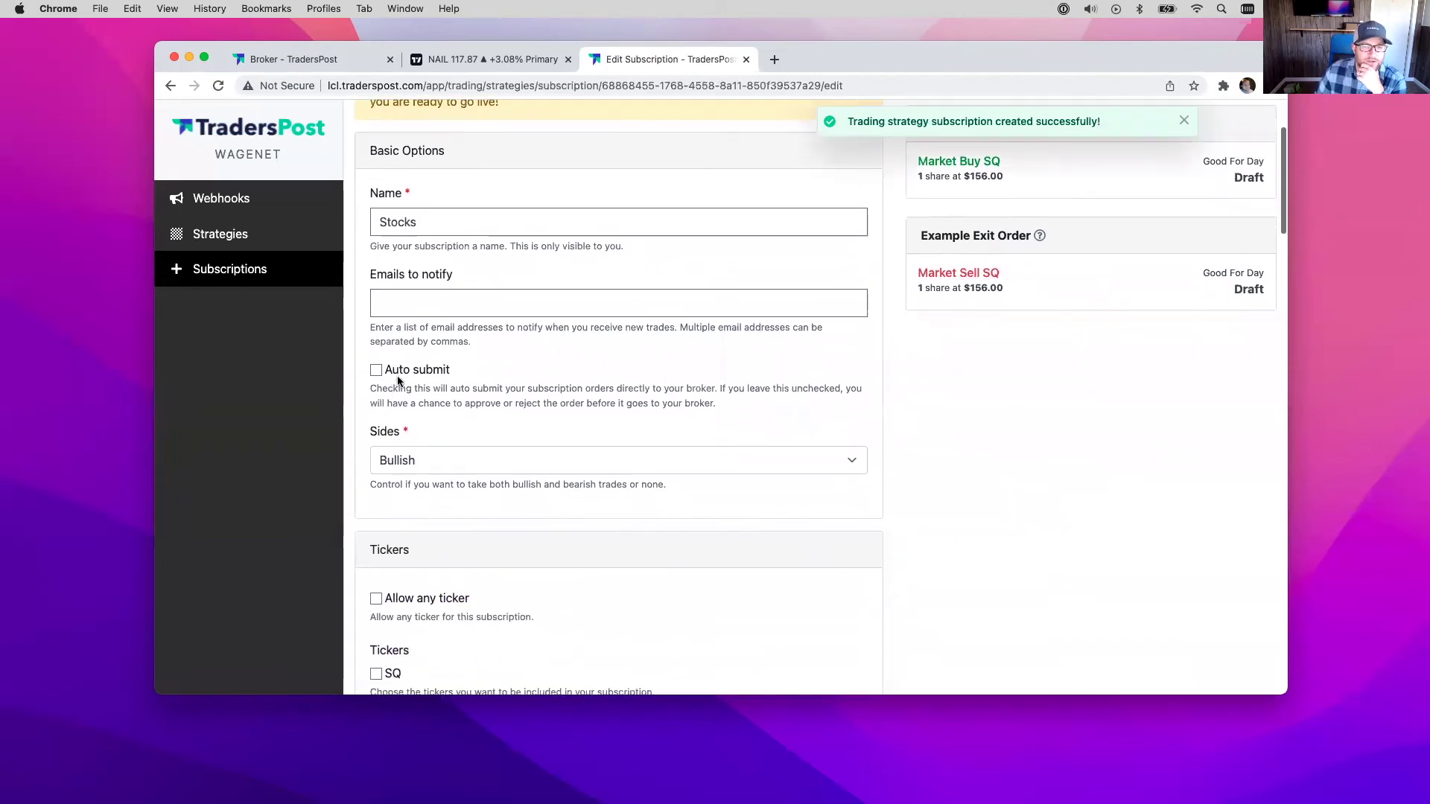
pyautogui.click(391, 458)
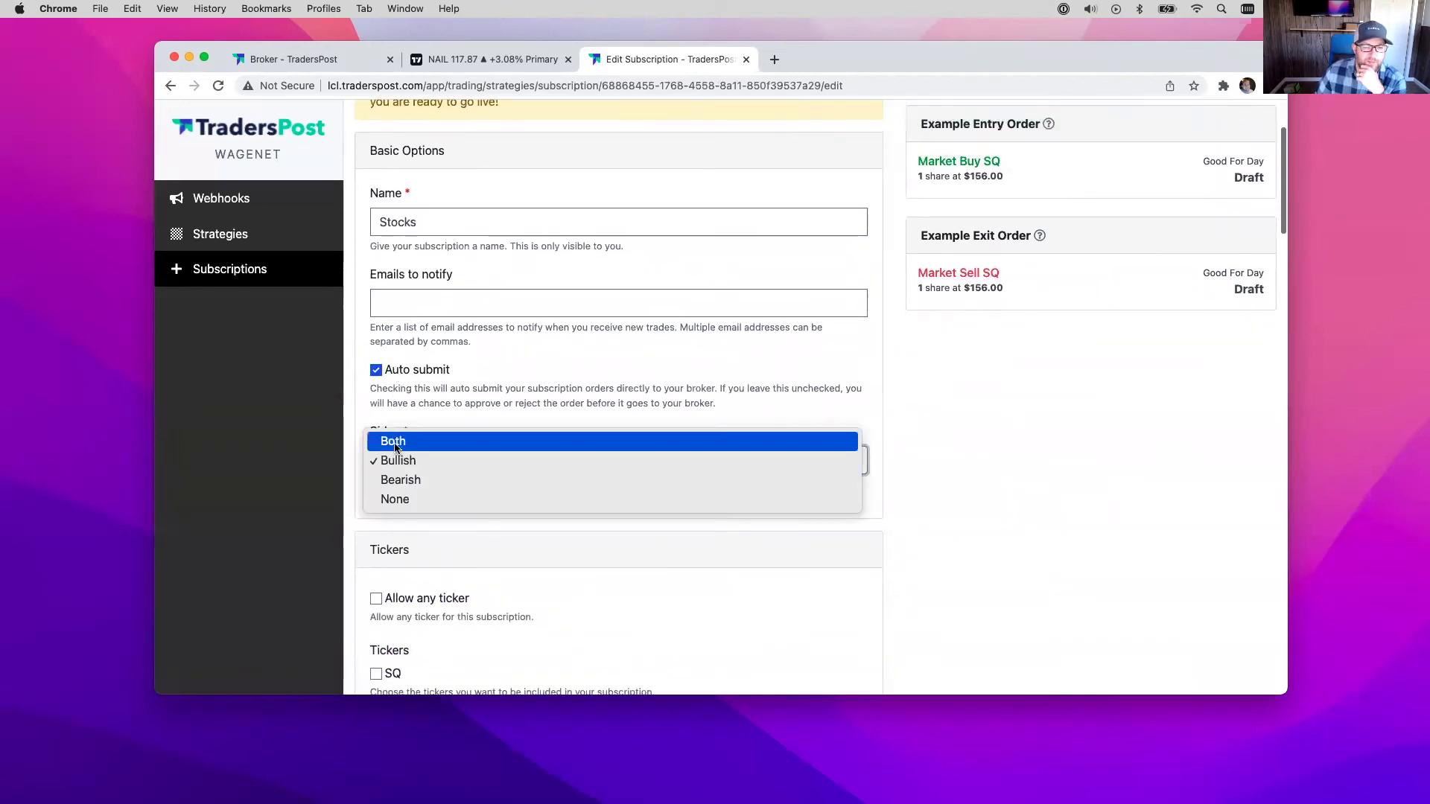
pyautogui.click(393, 443)
pyautogui.click(397, 458)
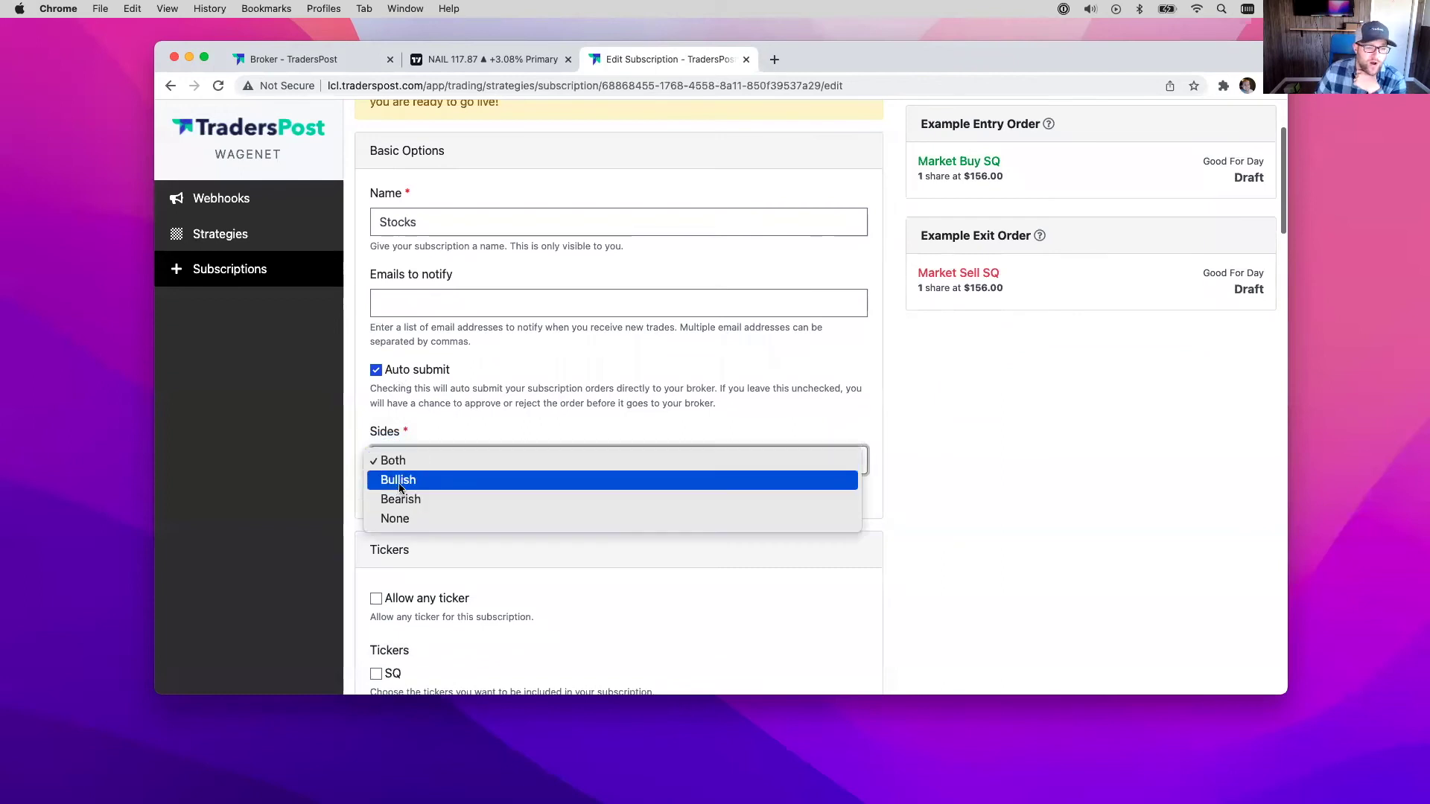
pyautogui.click(360, 412)
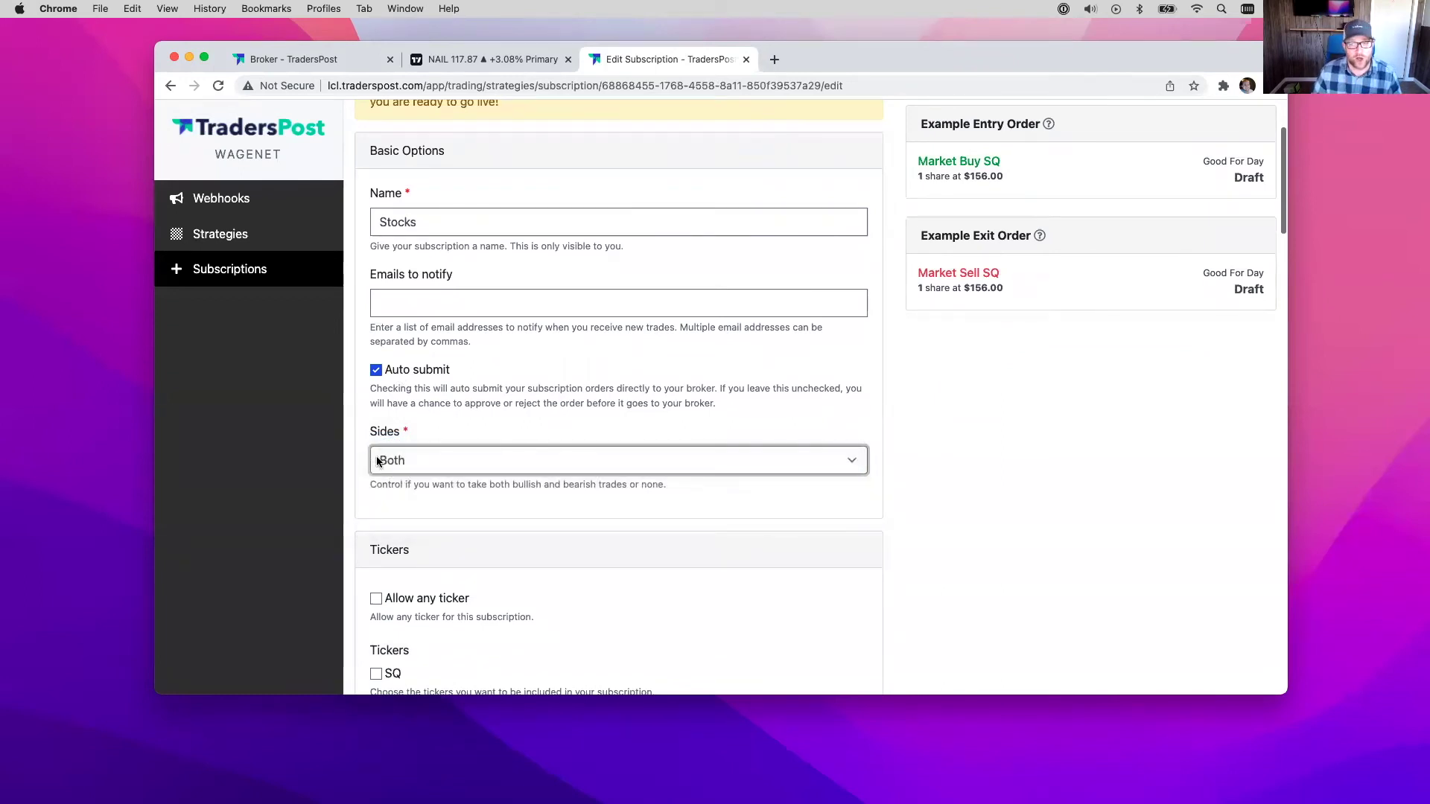
# Include the SQ ticker in the Stocks subscription
pyautogui.scroll(-5, 377, 462)
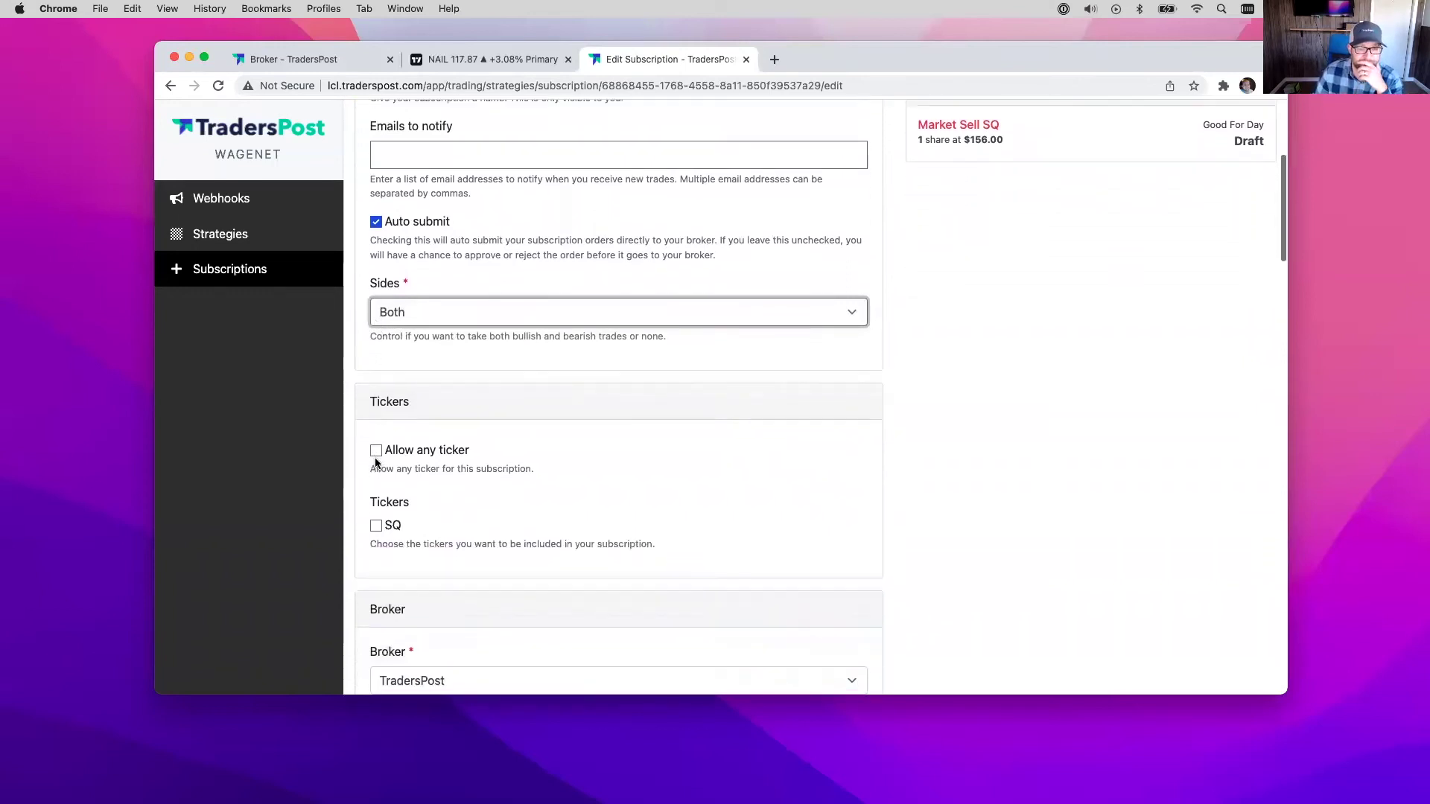
pyautogui.click(376, 489)
pyautogui.scroll(-10, 346, 497)
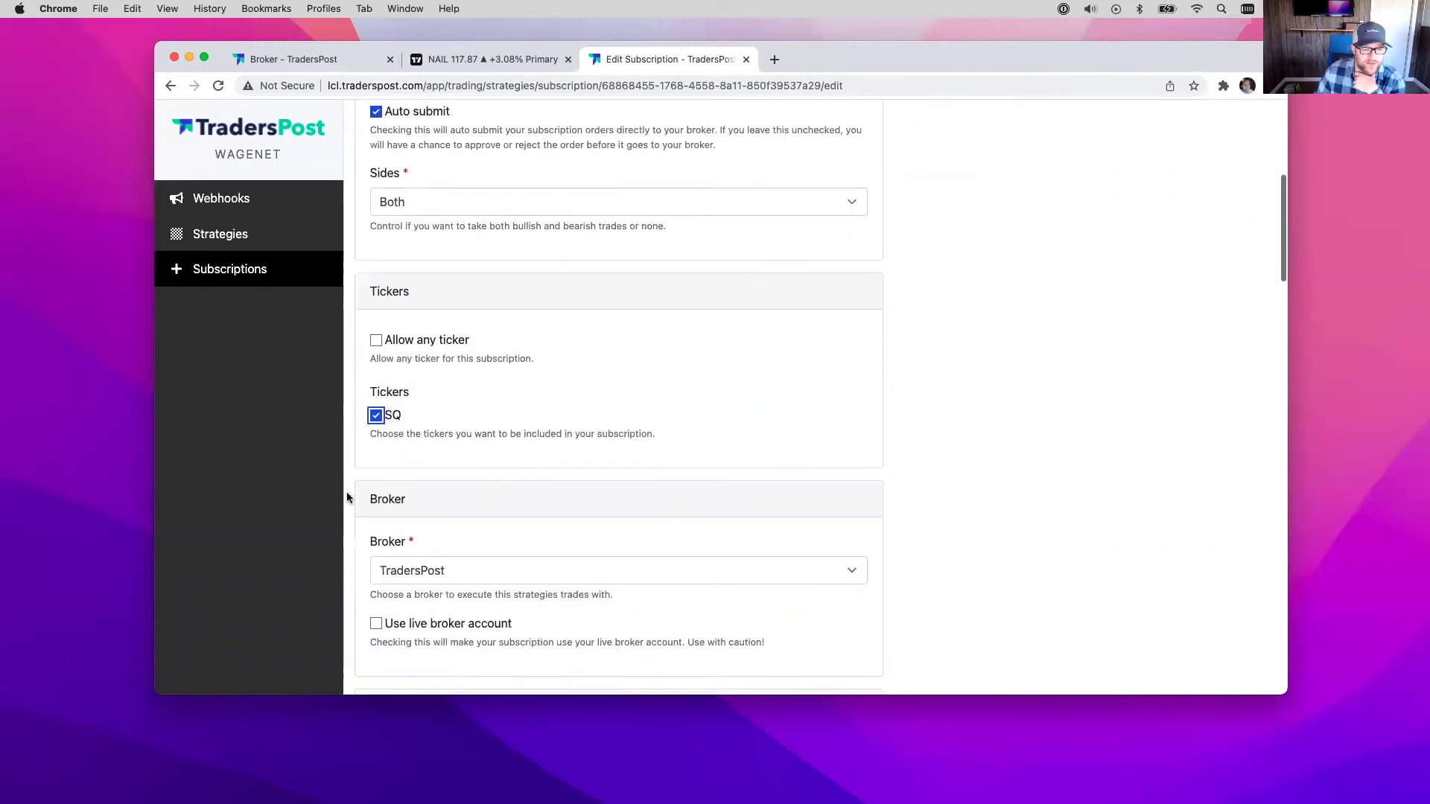
# Set the Stocks subscription's percent of portfolio value to 10 and save the subscription
pyautogui.scroll(-5, 346, 498)
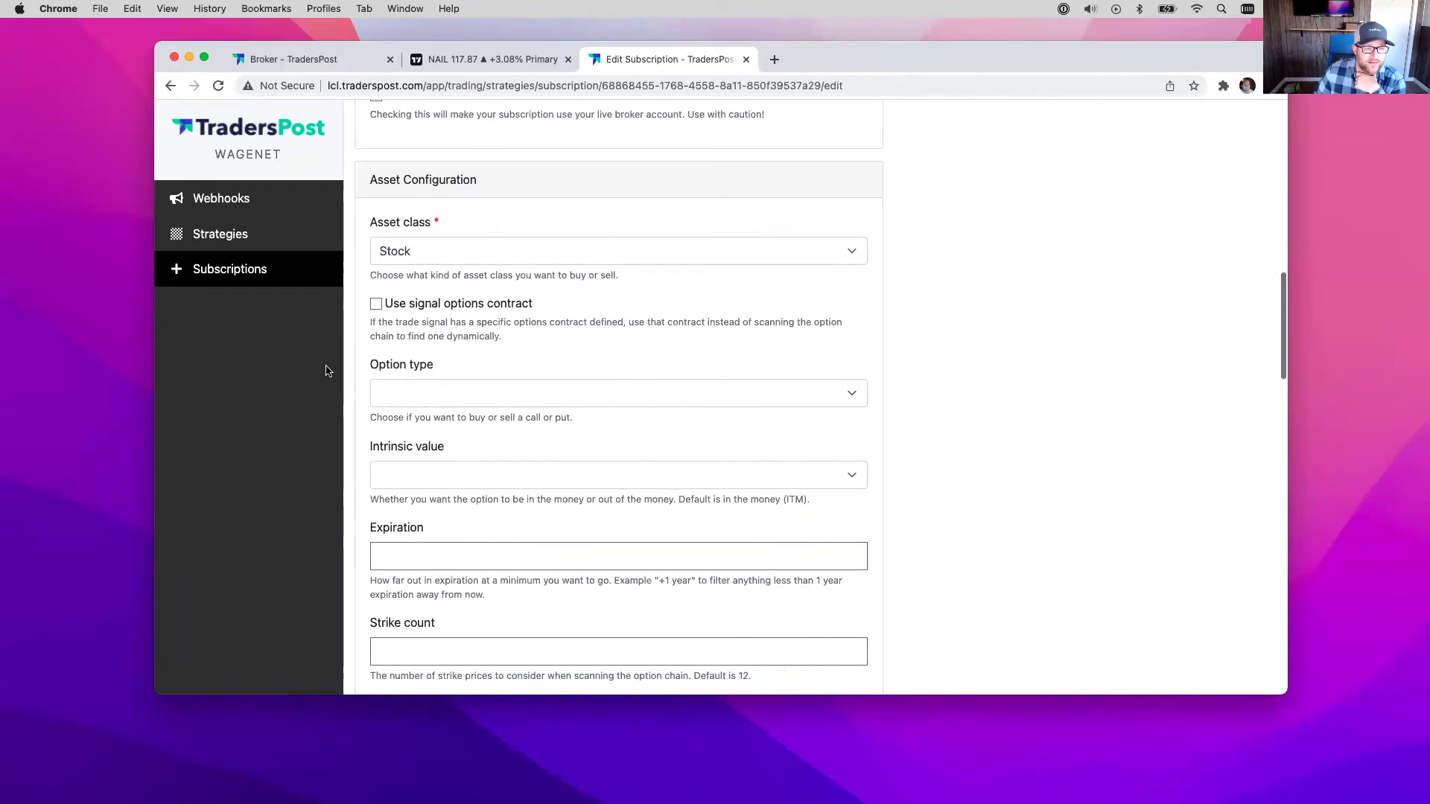
pyautogui.scroll(-12, 328, 370)
pyautogui.scroll(-5, 326, 371)
pyautogui.press('Tab')
pyautogui.click(335, 398)
pyautogui.click(409, 456)
pyautogui.write('10')
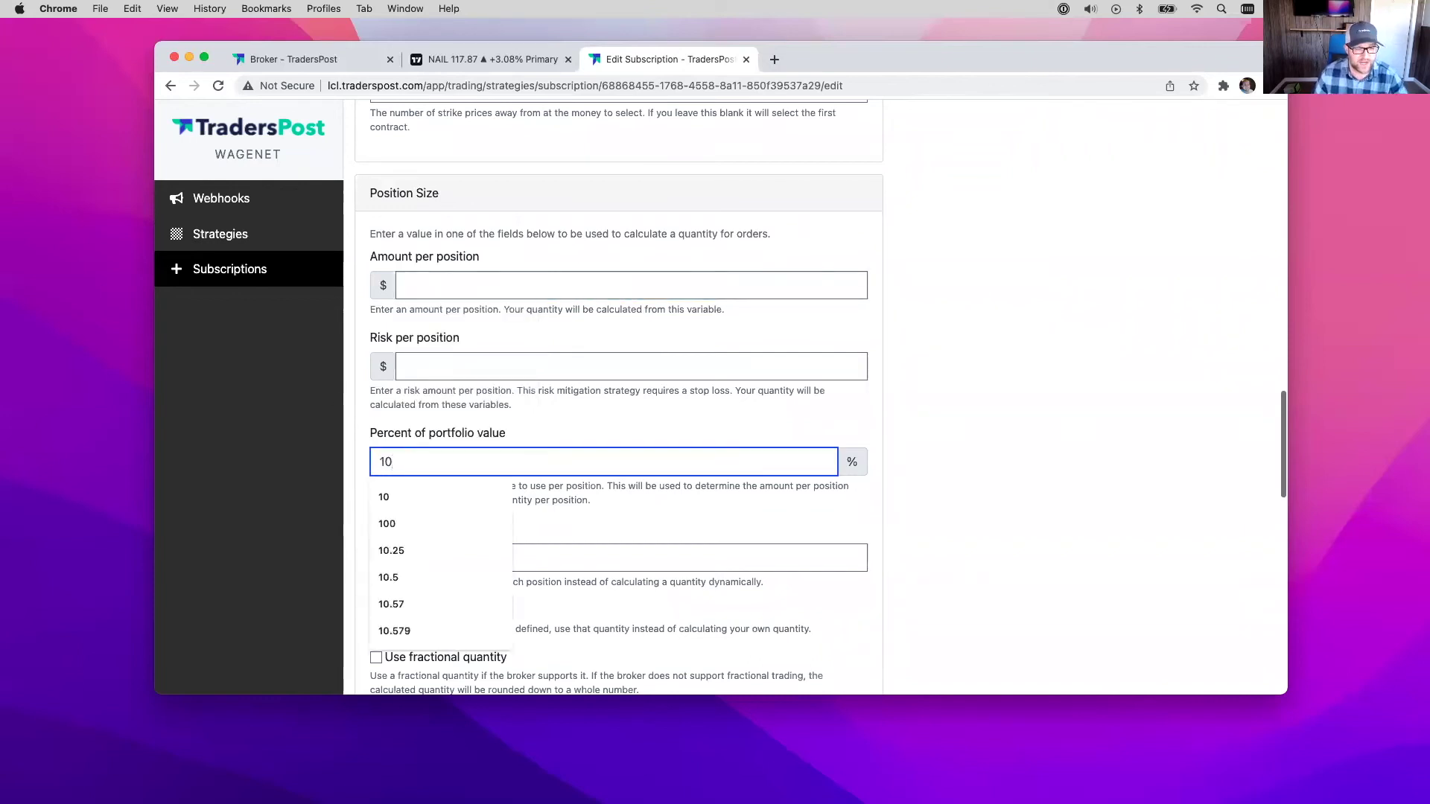
pyautogui.scroll(-5, 323, 470)
pyautogui.scroll(-15, 323, 470)
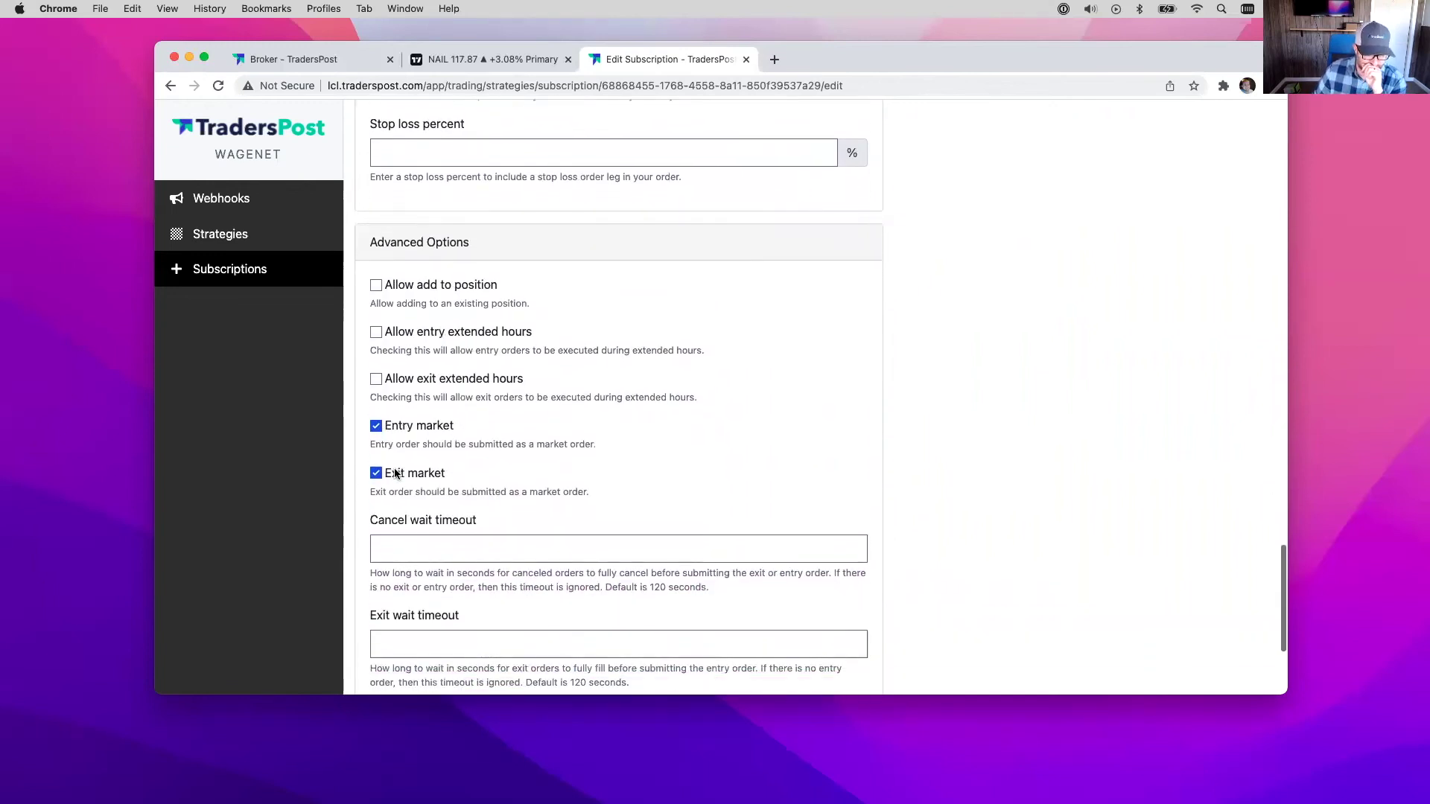
pyautogui.scroll(-5, 396, 480)
pyautogui.click(376, 520)
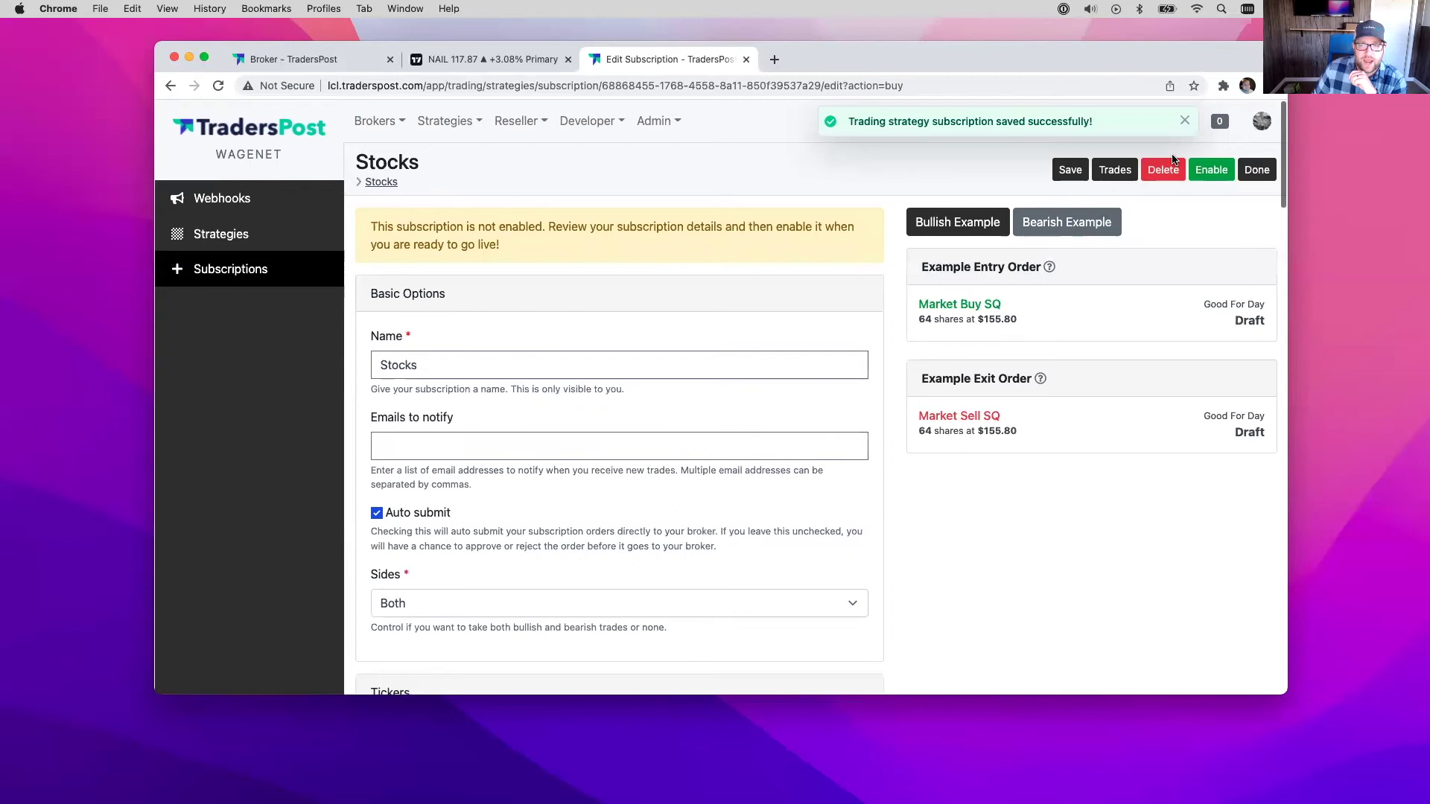
# Enable the Stocks subscription and confirm the activation
pyautogui.click(1211, 170)
pyautogui.click(376, 217)
pyautogui.click(403, 275)
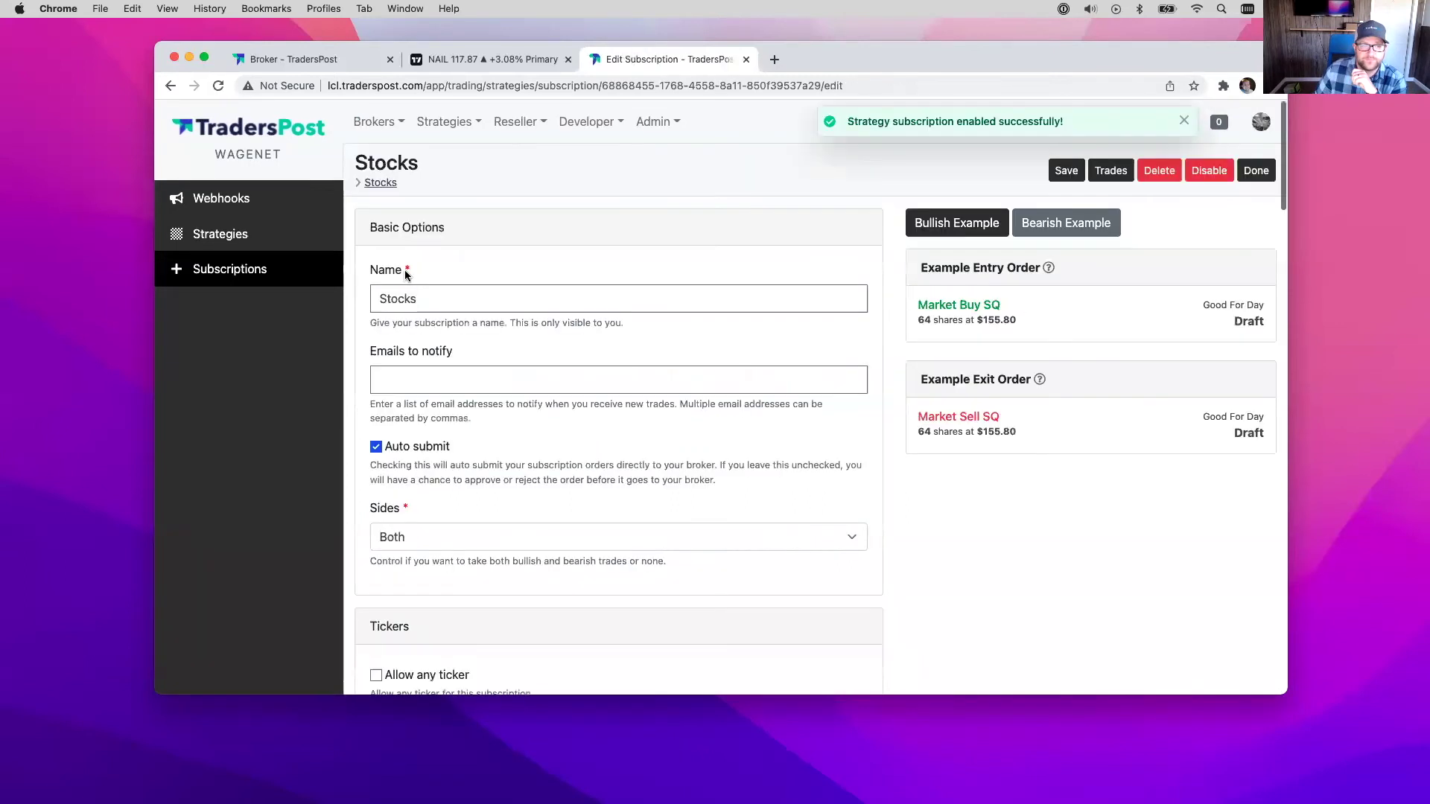
# Reset the TradersPost paper broker's balance to $100000, also resetting its positions and orders
pyautogui.moveTo(434, 125)
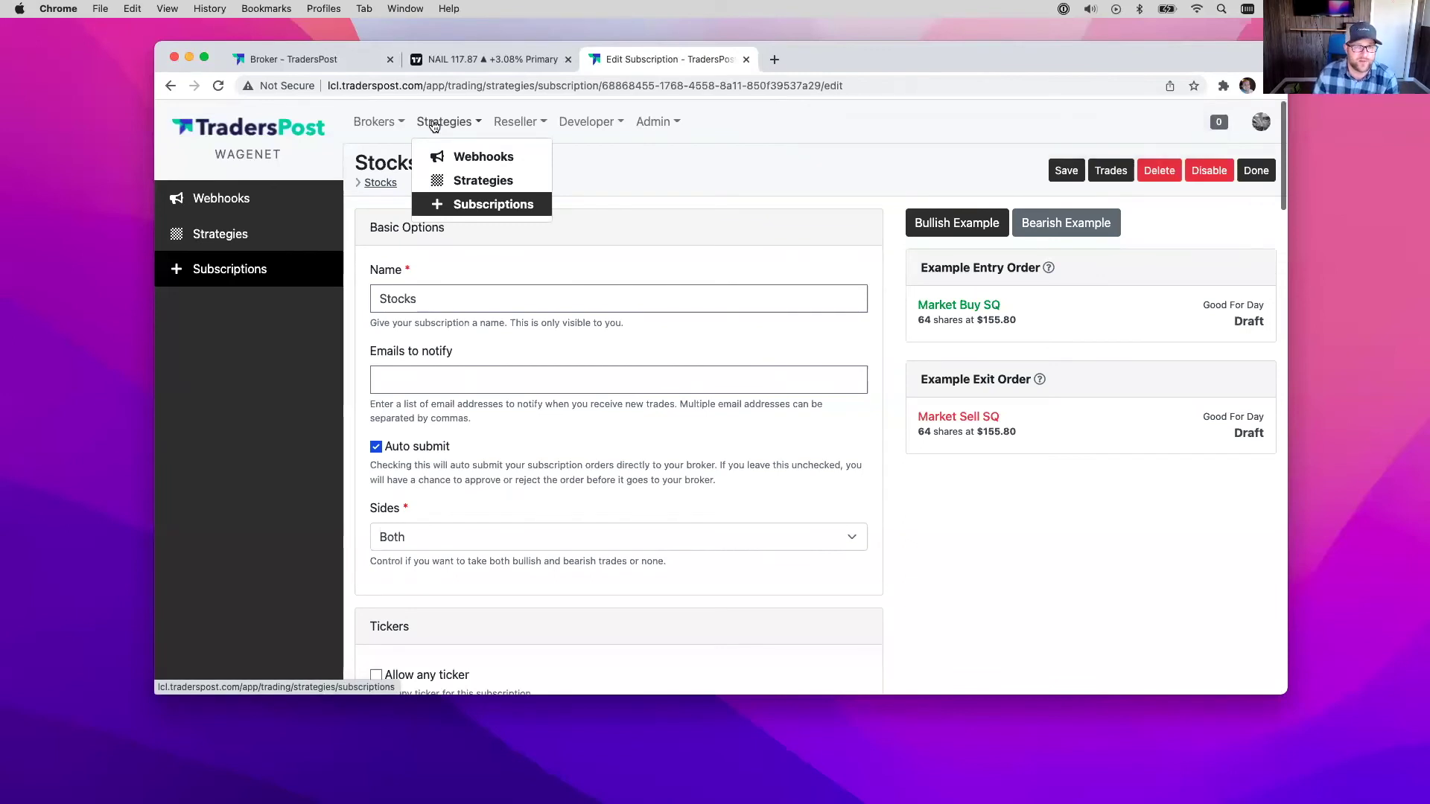
pyautogui.moveTo(376, 123)
pyautogui.click(408, 313)
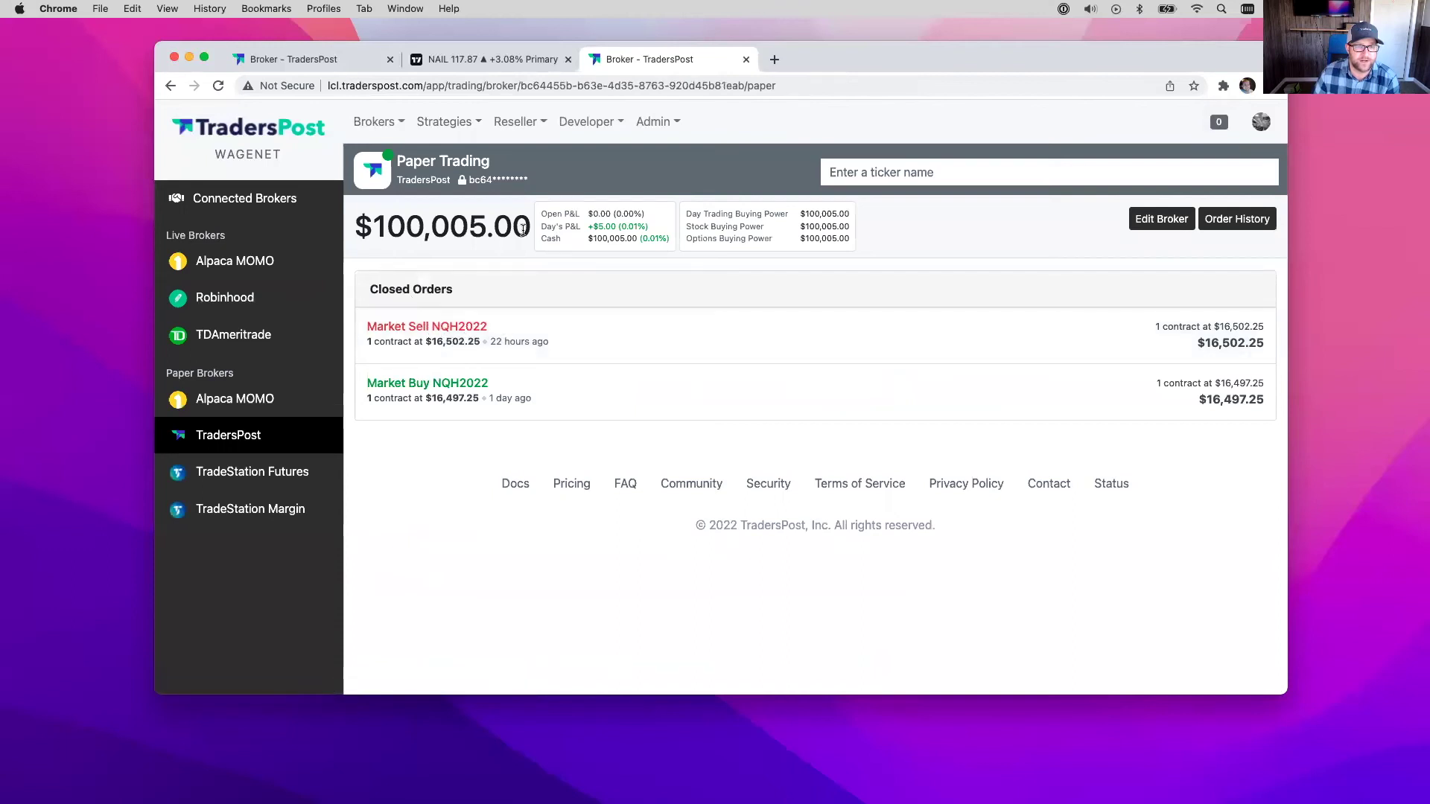
pyautogui.click(1160, 218)
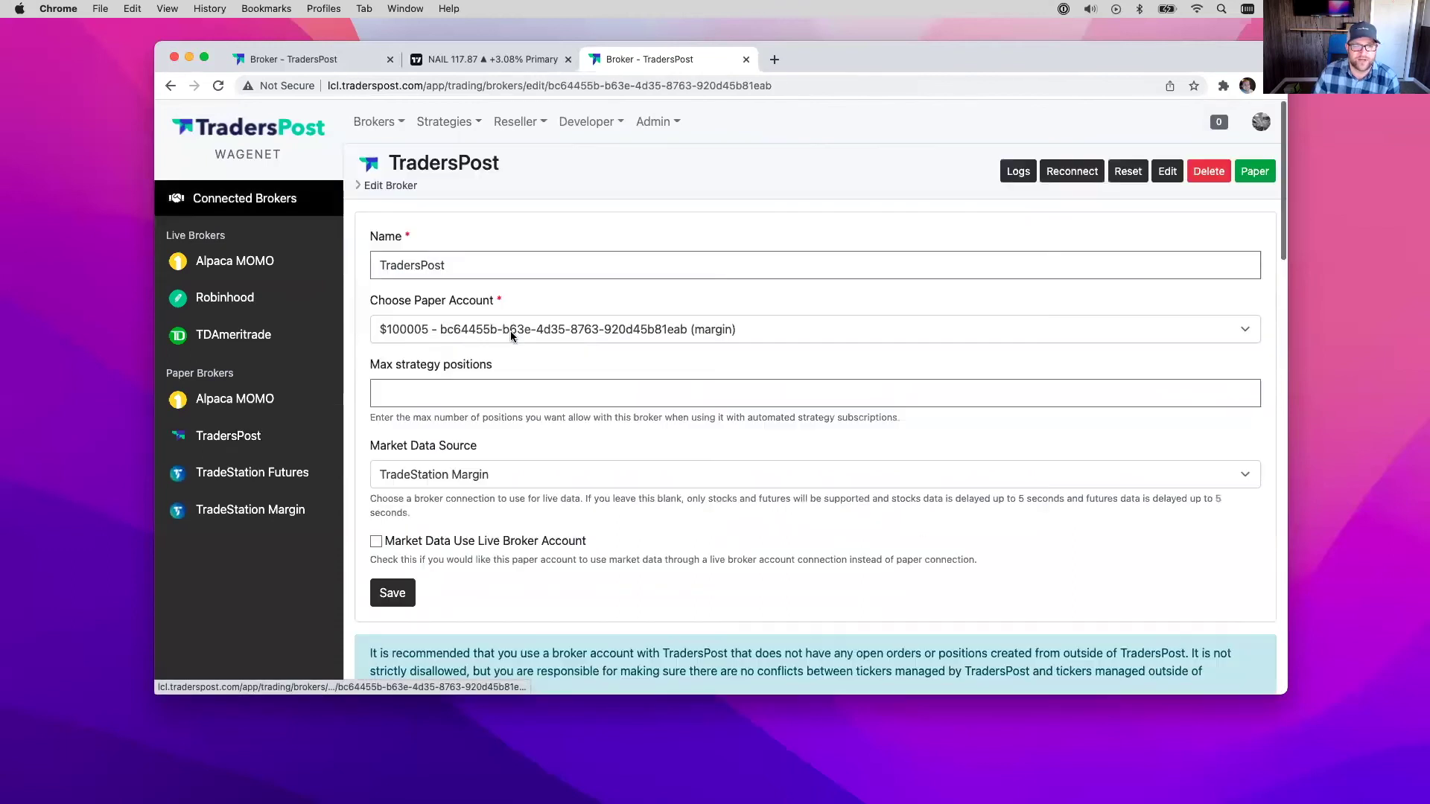
pyautogui.click(1128, 172)
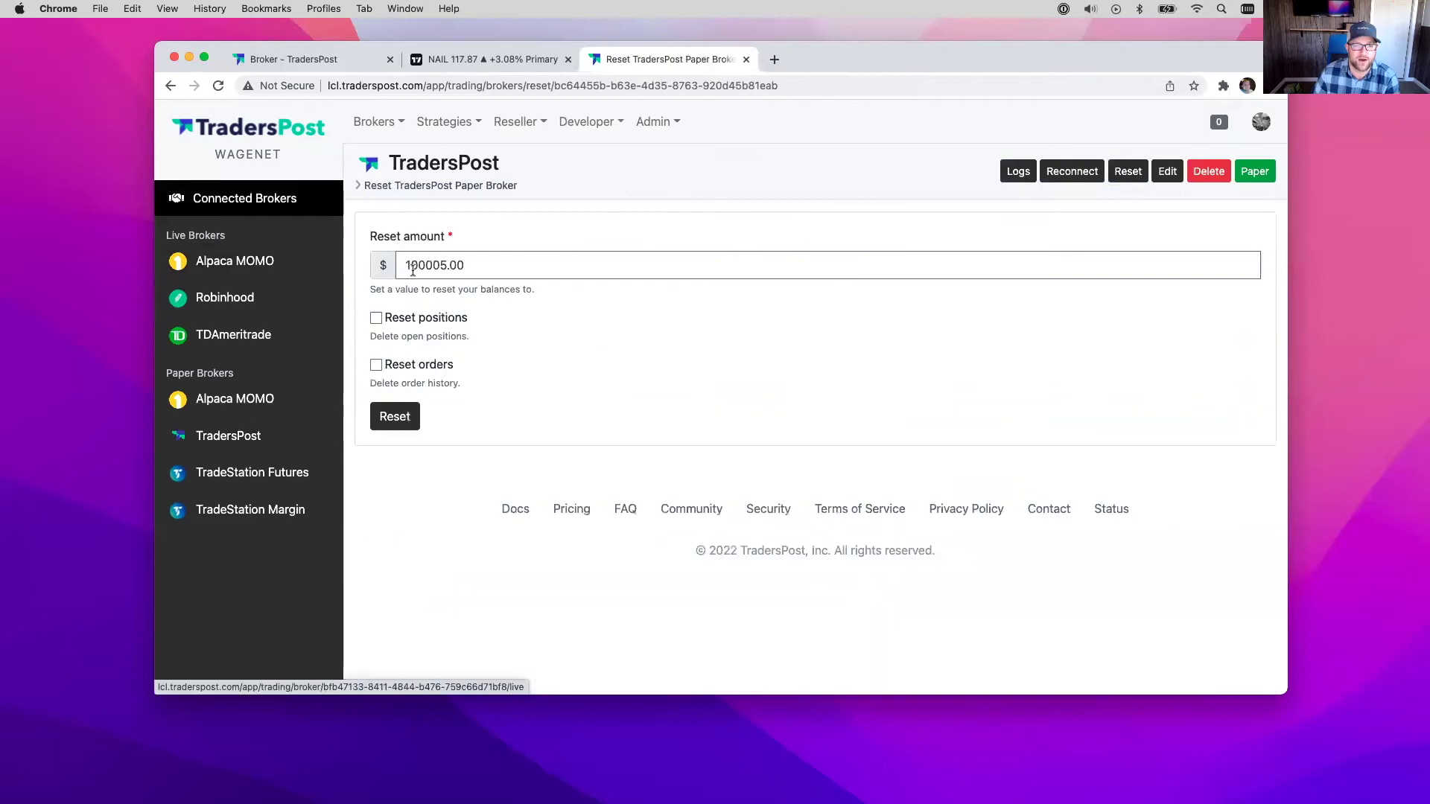
pyautogui.write('100000')
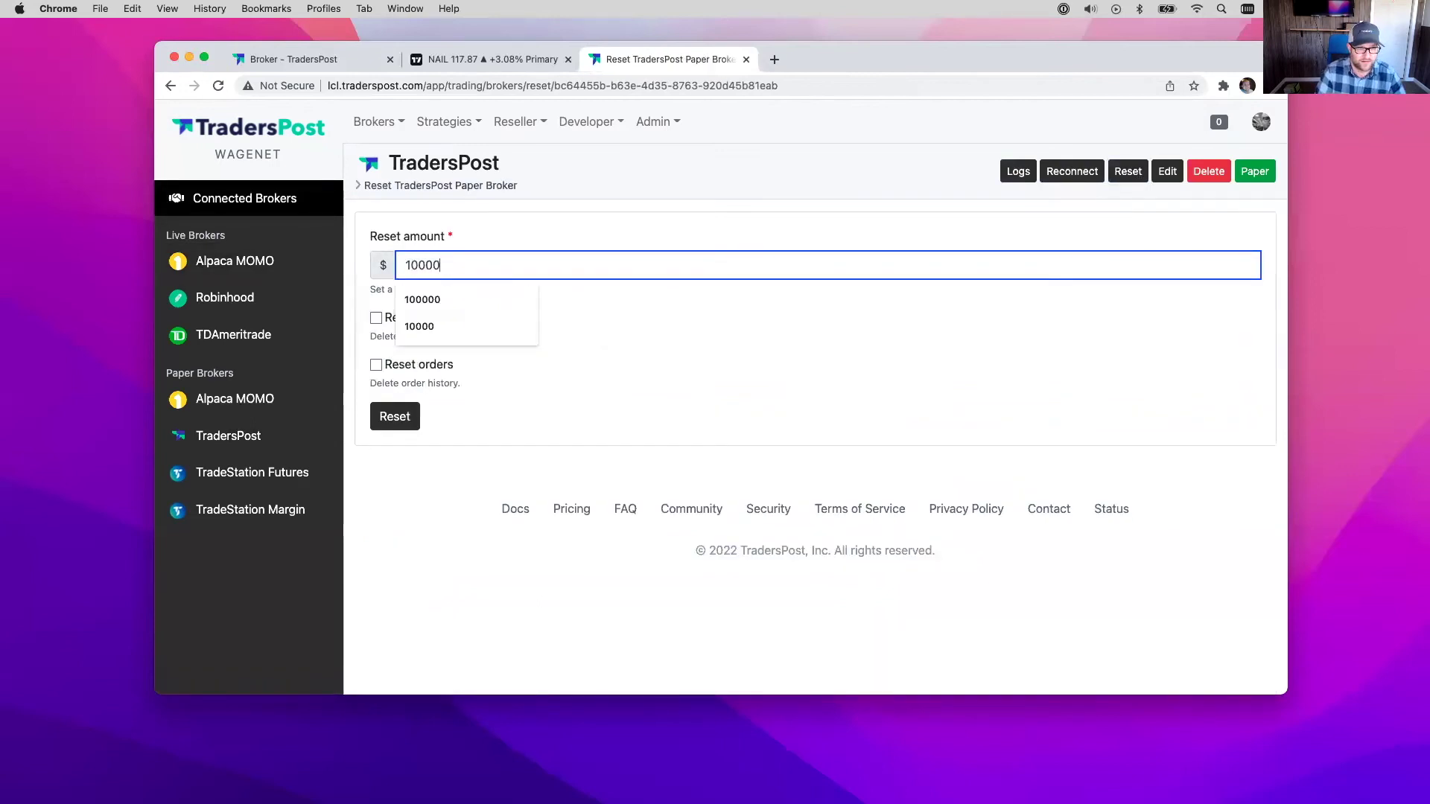
pyautogui.click(376, 318)
pyautogui.click(376, 365)
pyautogui.click(394, 417)
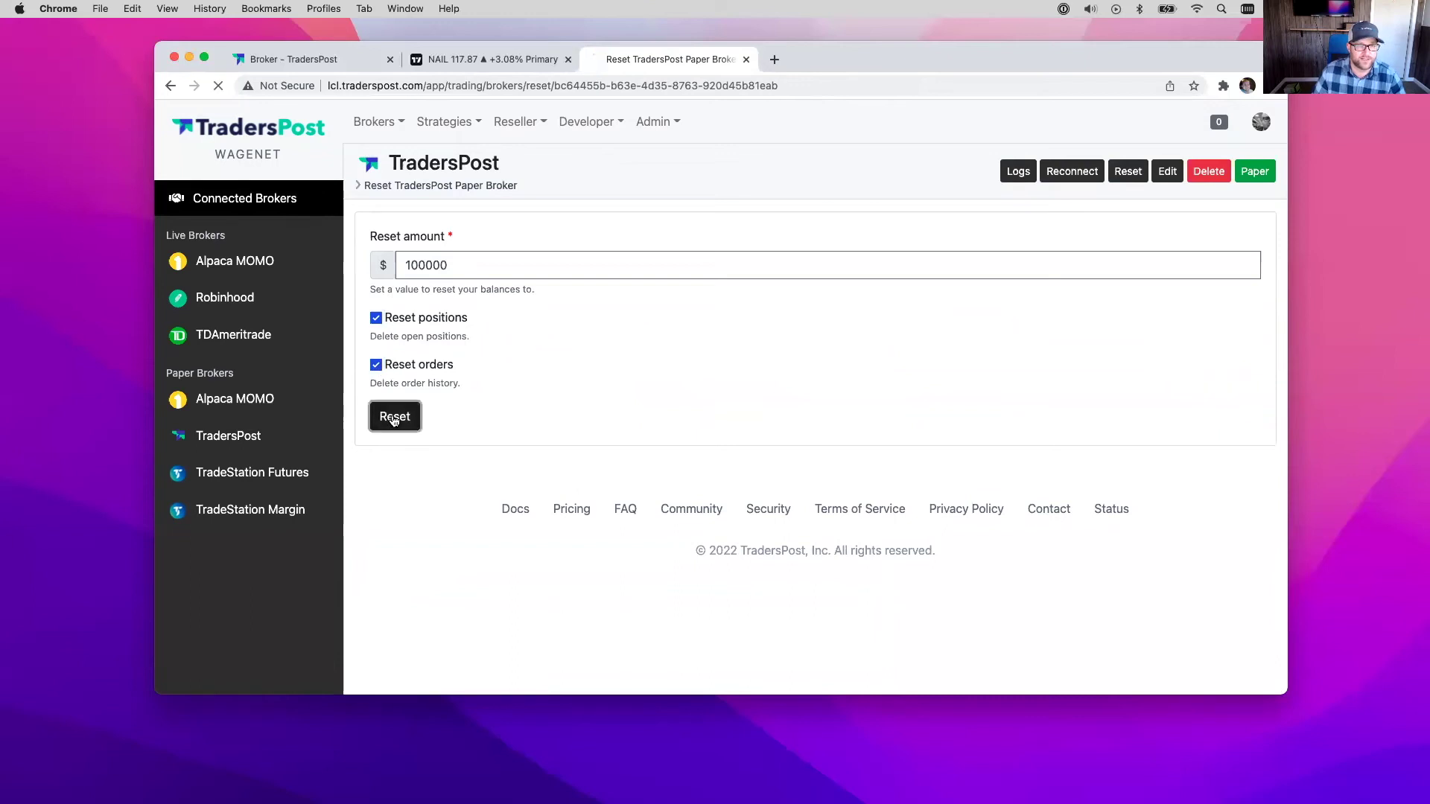
# Send a non-test Buy request for SQ at $164.03 from the Stocks webhook
pyautogui.click(441, 132)
pyautogui.click(447, 153)
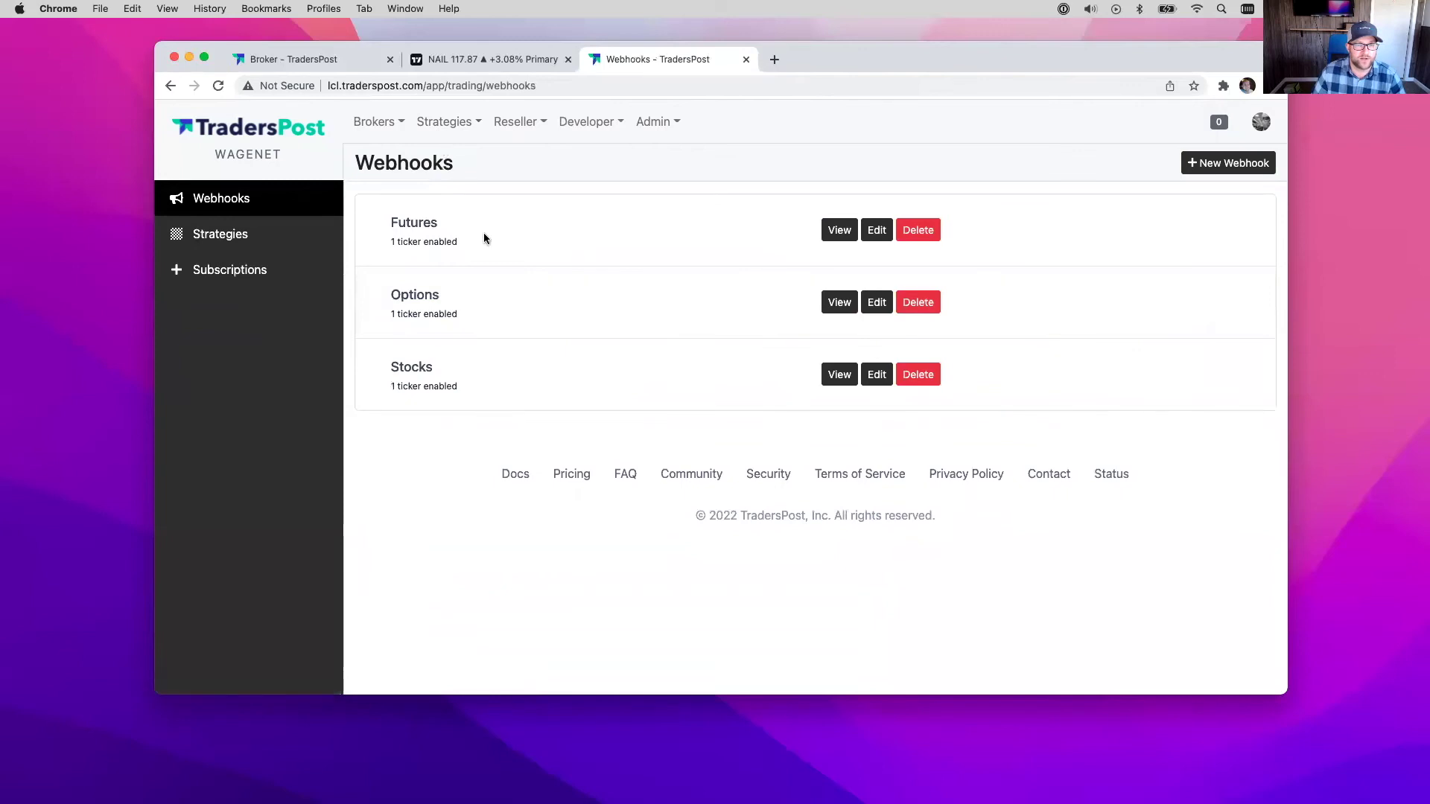
pyautogui.click(841, 384)
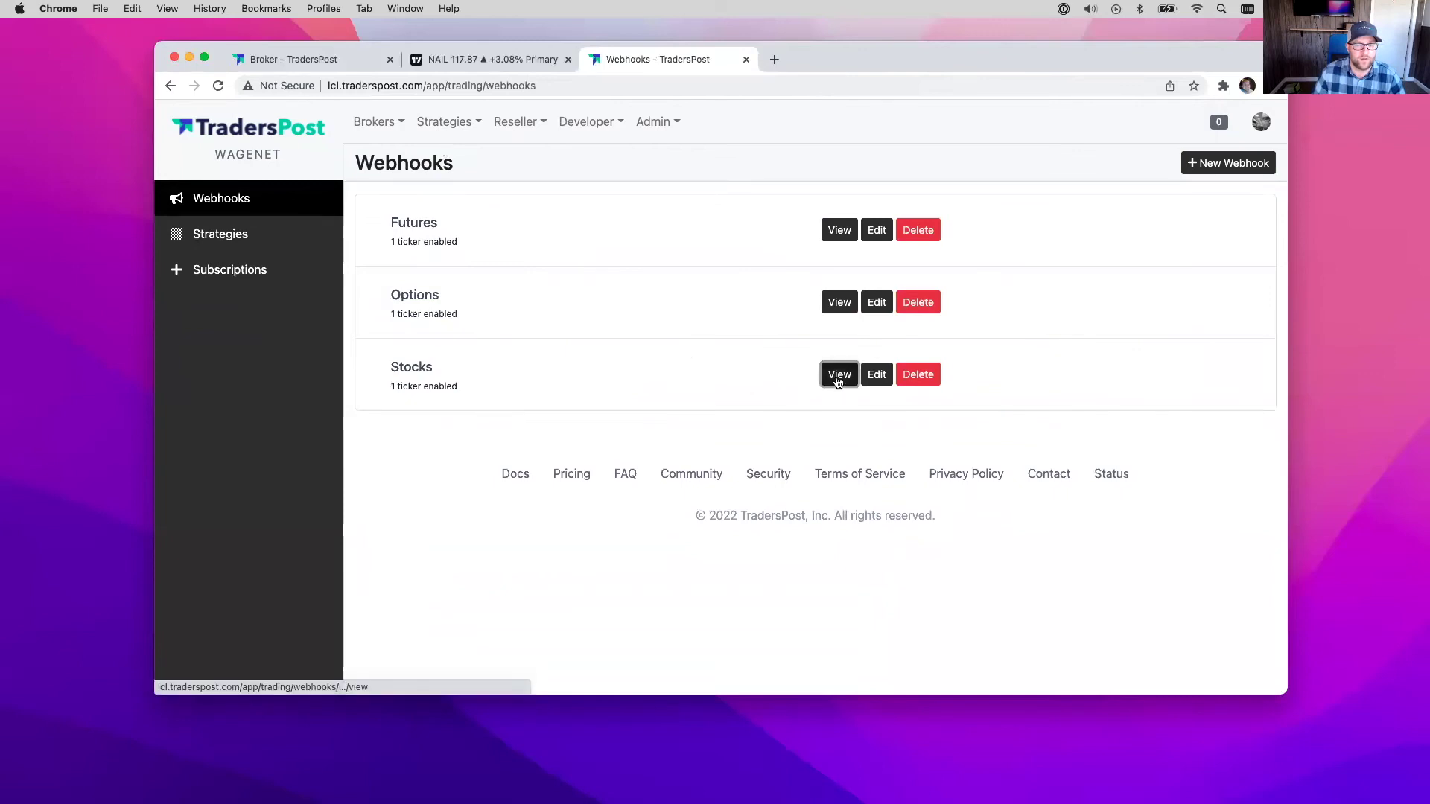
pyautogui.scroll(-6, 743, 345)
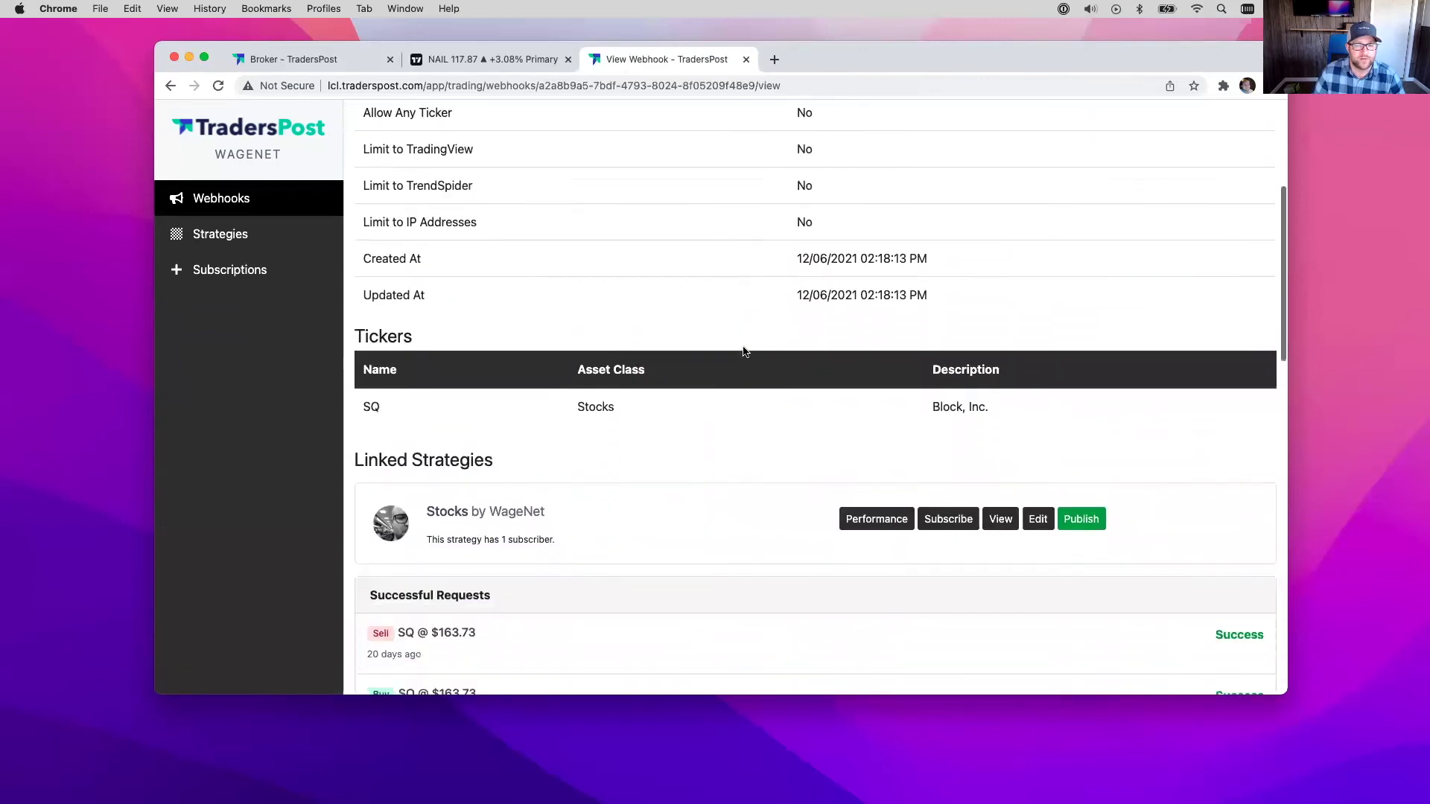
pyautogui.scroll(2, 743, 346)
pyautogui.scroll(8, 743, 345)
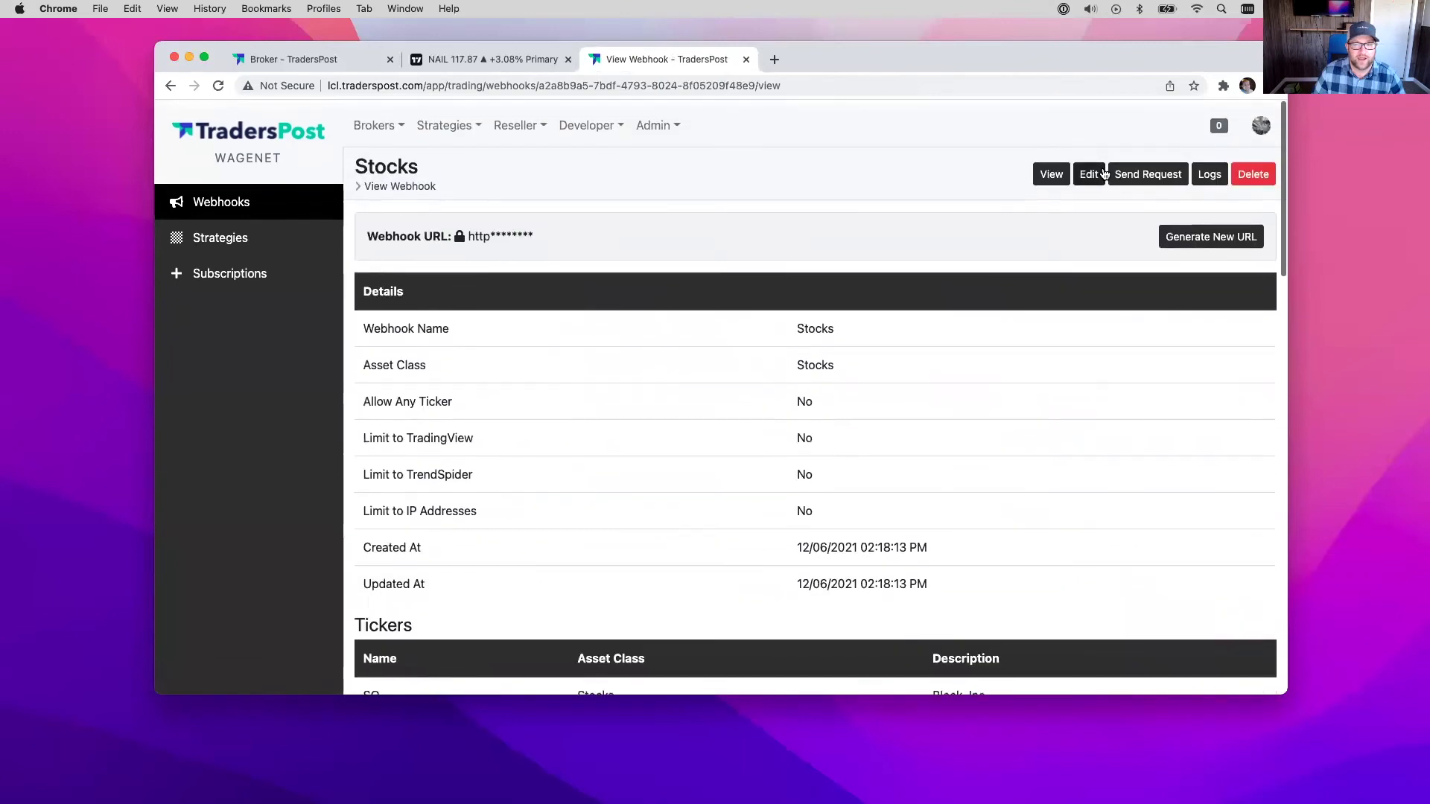
pyautogui.click(1145, 170)
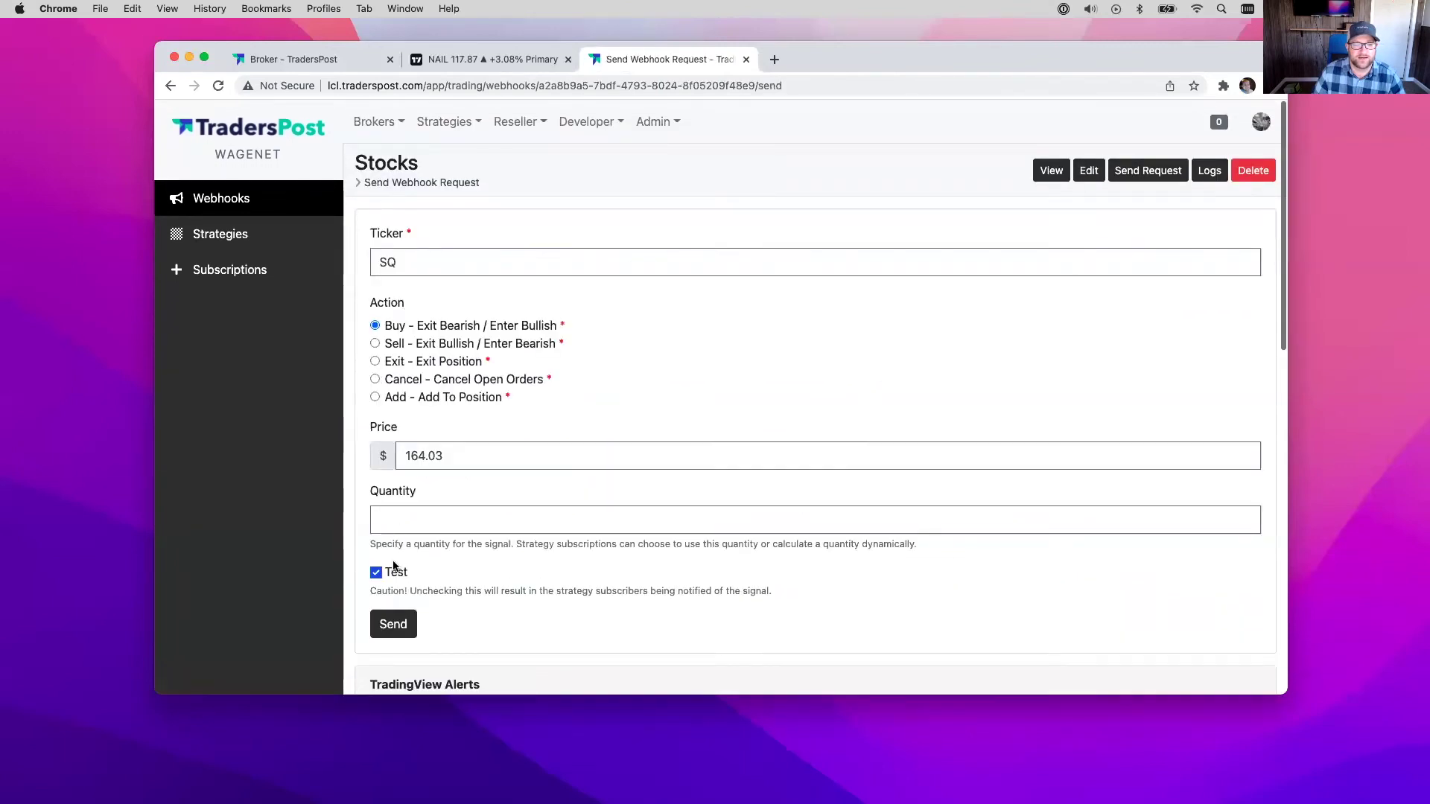
pyautogui.click(376, 572)
pyautogui.click(393, 624)
# Check the notification for the SQ buy signal and the open positions in the TradersPost paper account
pyautogui.click(1218, 123)
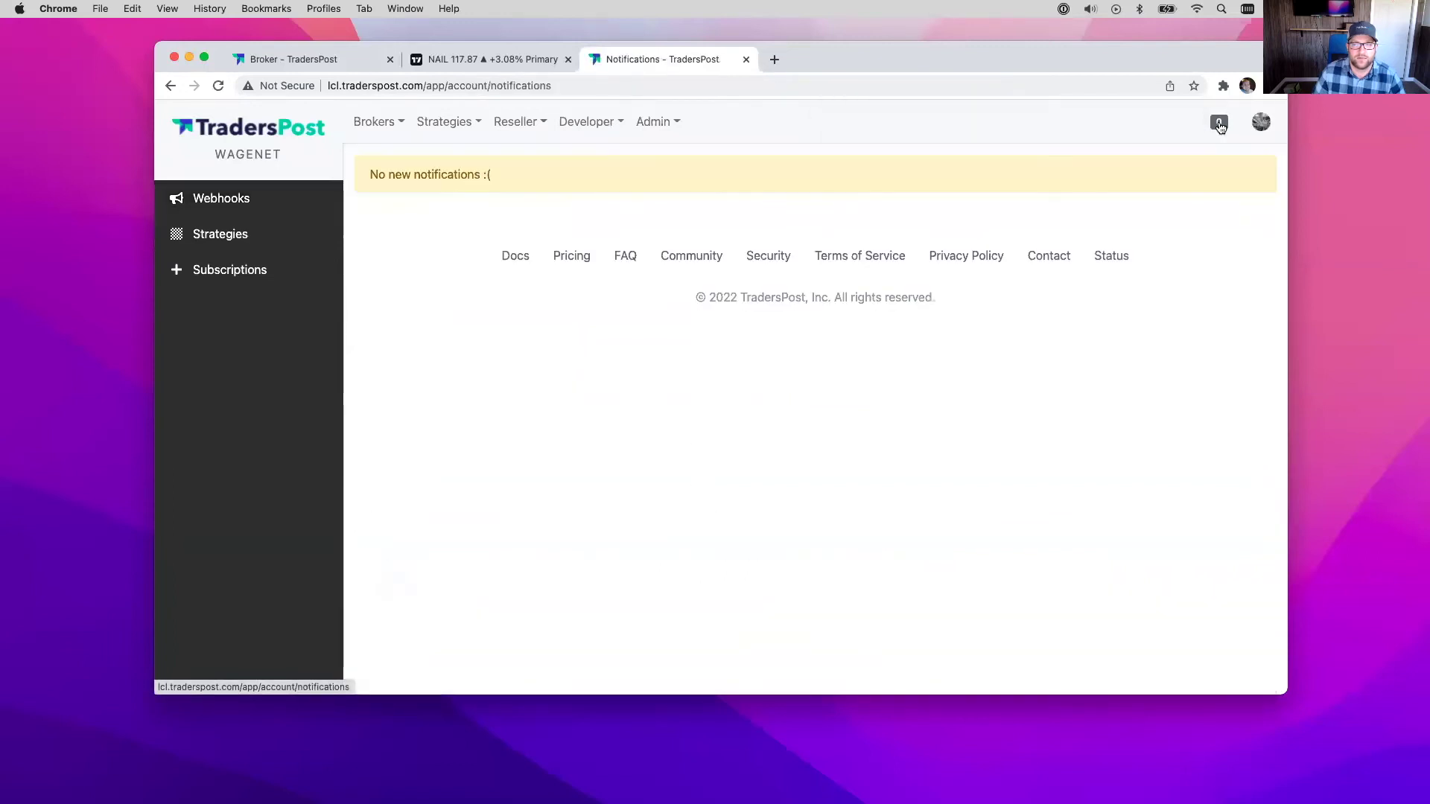
pyautogui.click(1219, 124)
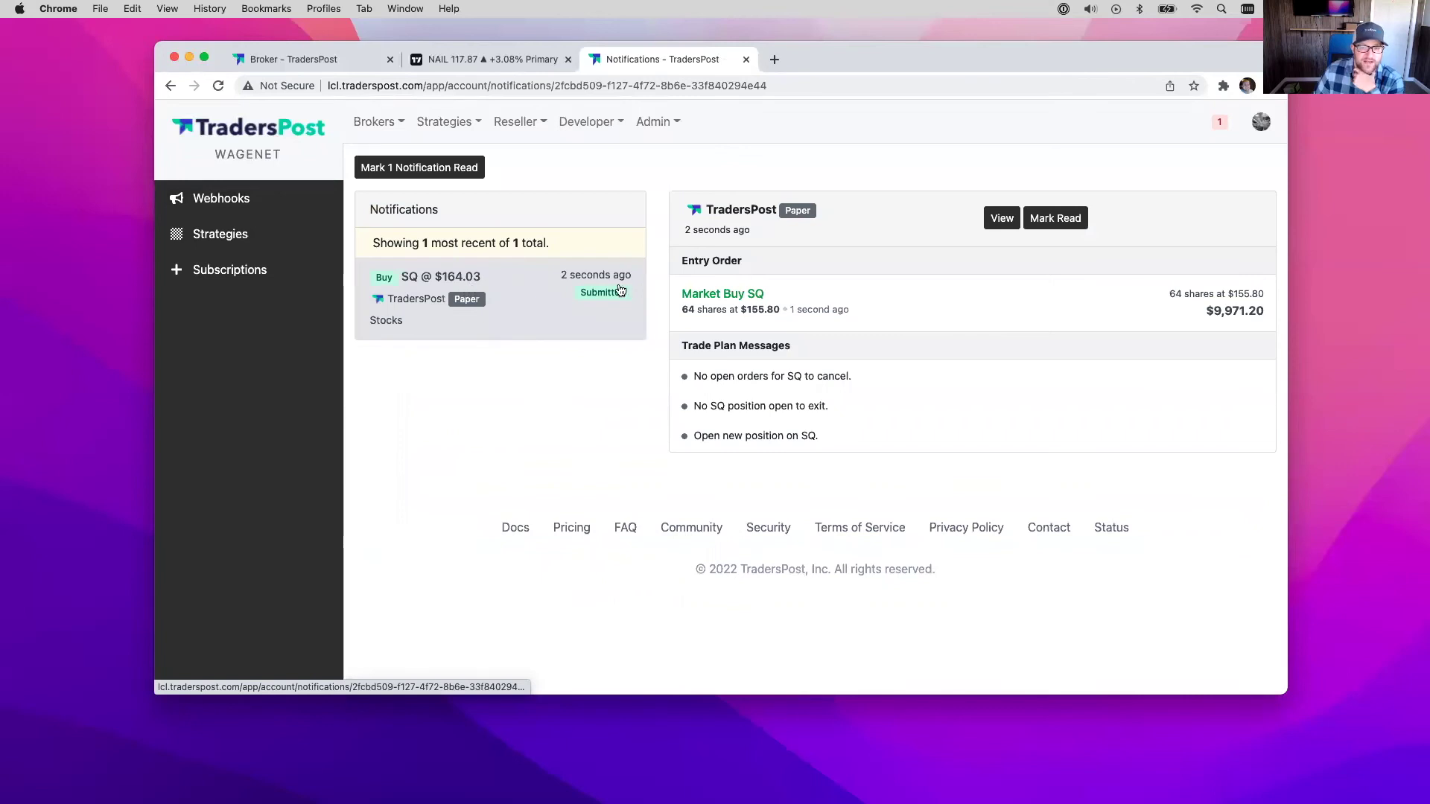
pyautogui.click(359, 124)
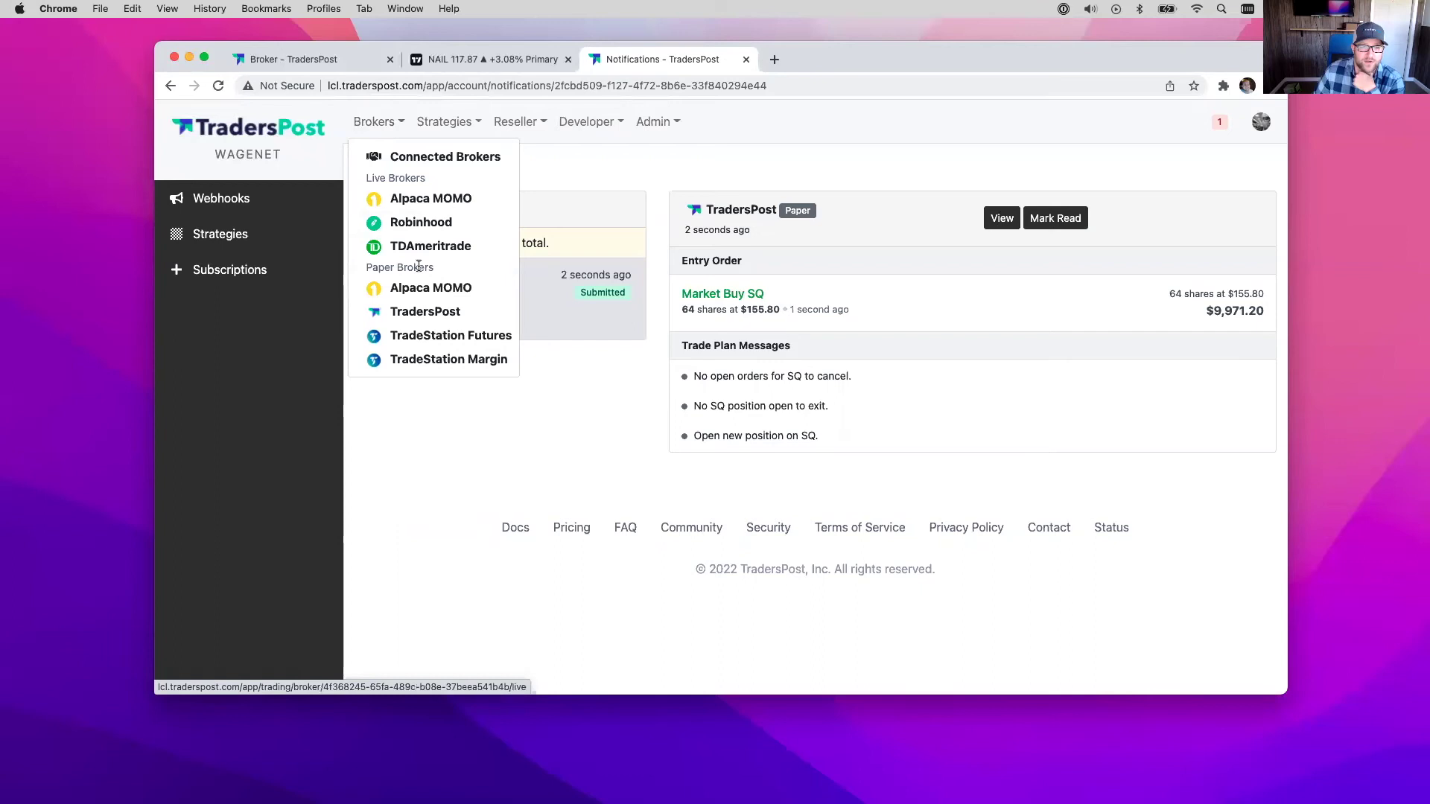
pyautogui.click(415, 311)
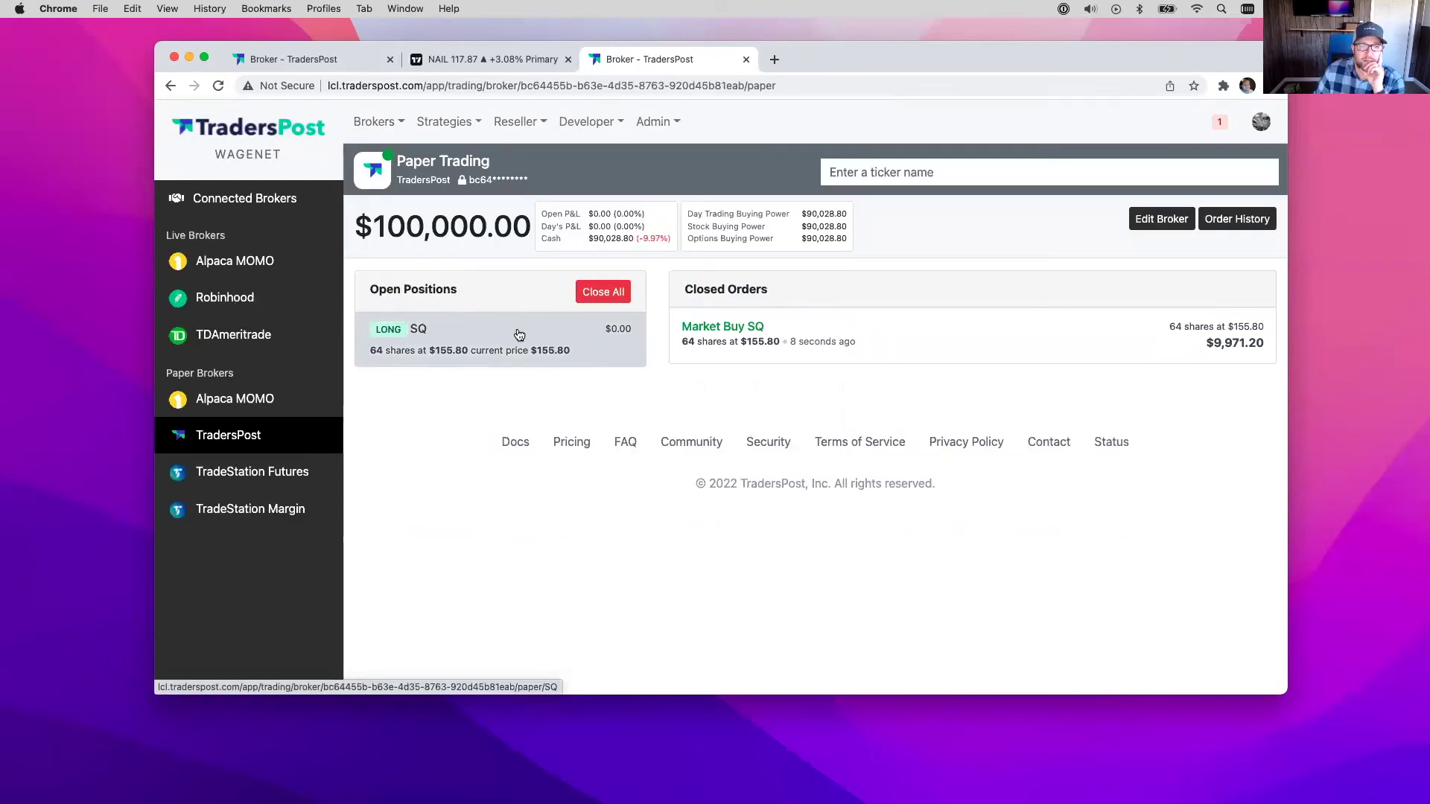
# Disable auto submit for the Stocks subscription and save it
pyautogui.click(432, 119)
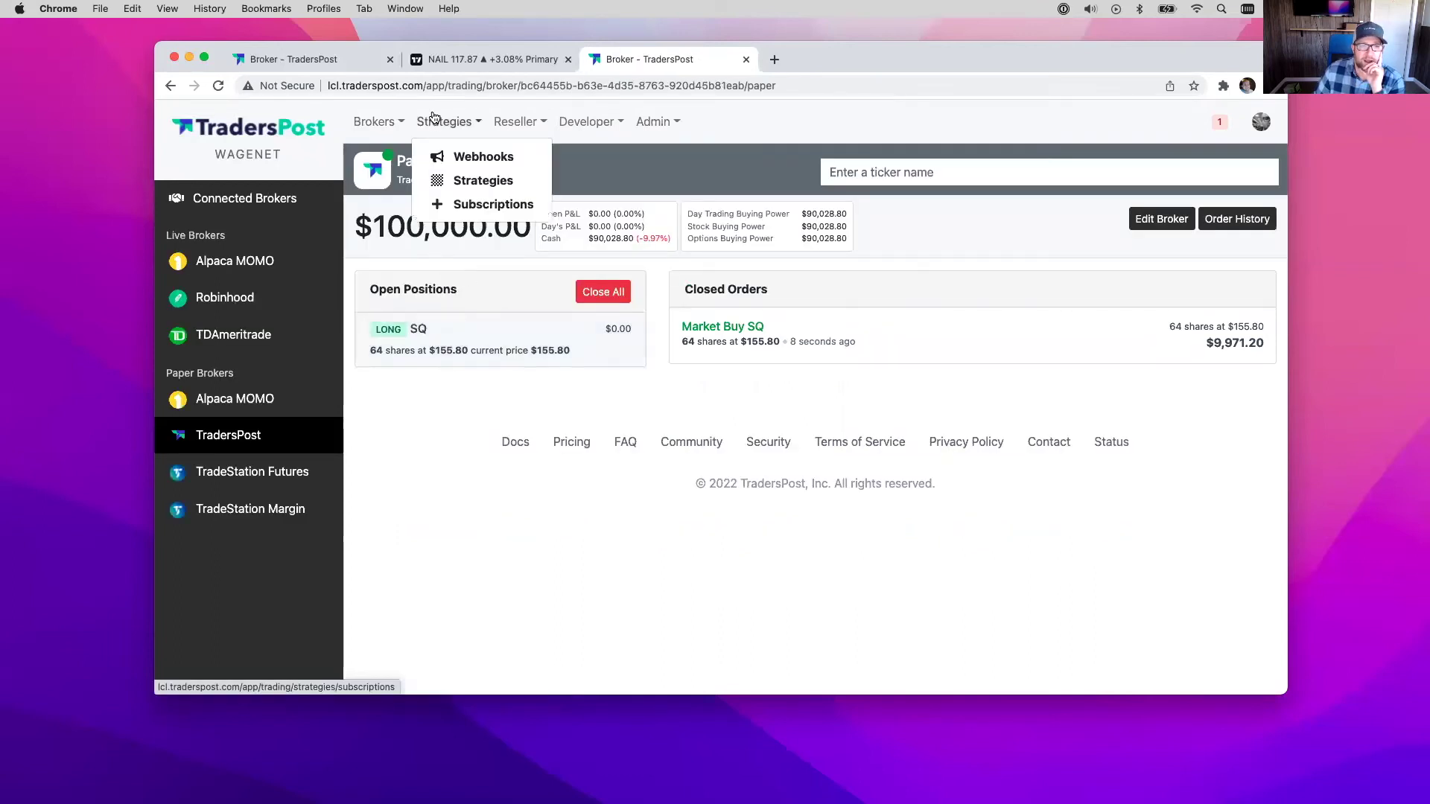
pyautogui.click(460, 207)
pyautogui.click(904, 232)
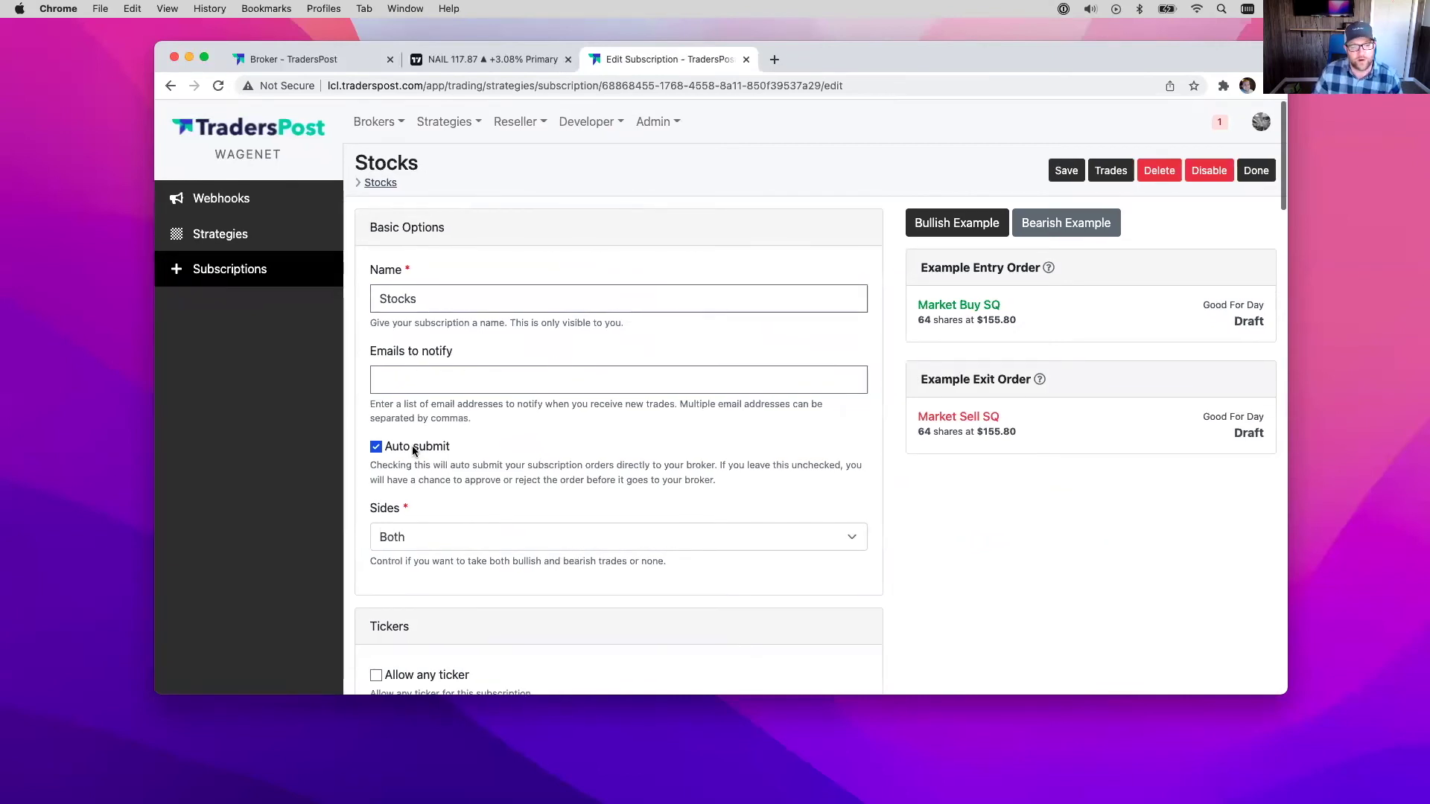
pyautogui.click(1063, 173)
# Send a non-test Sell request for SQ at $164.03 from the Stocks webhook
pyautogui.click(449, 121)
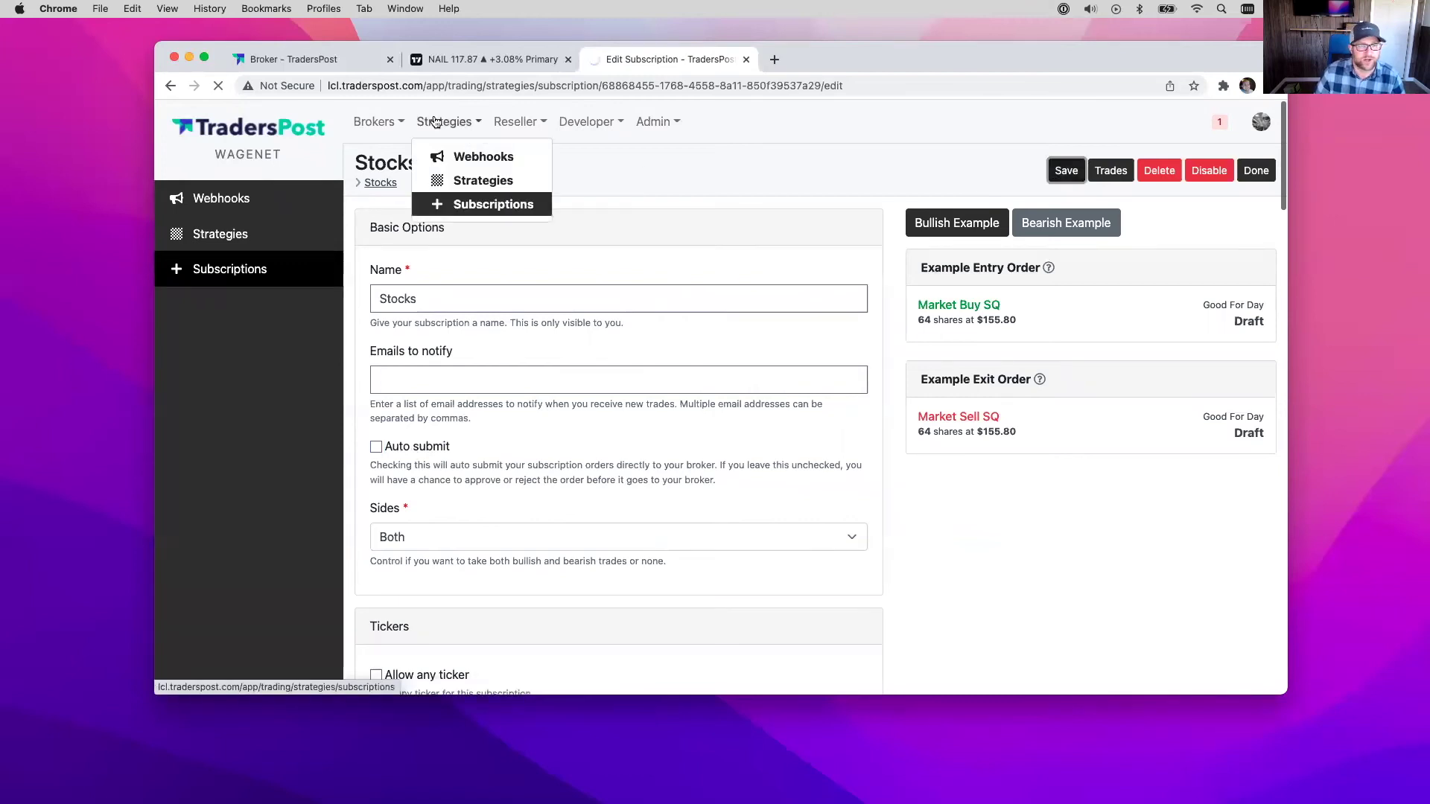
pyautogui.click(477, 157)
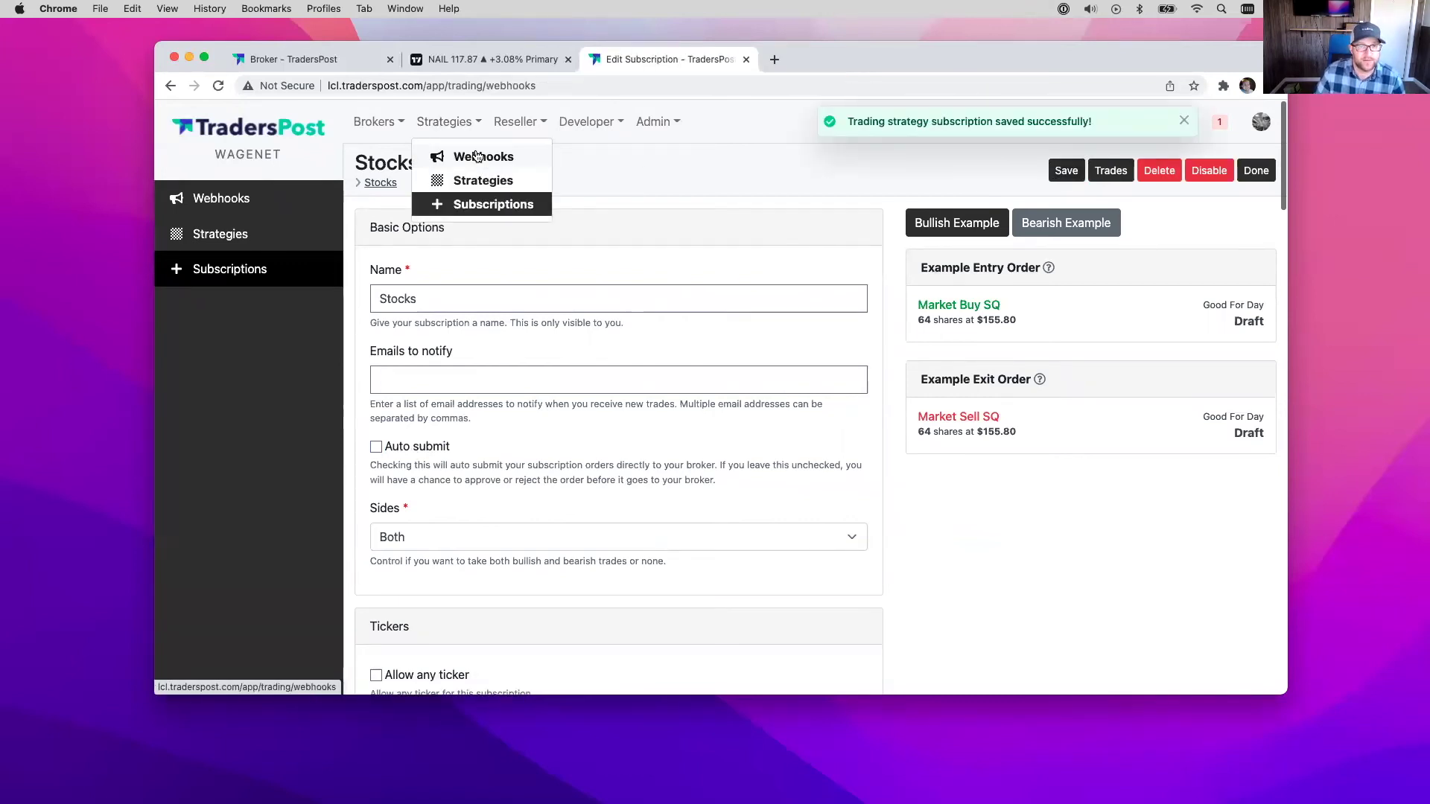
pyautogui.click(836, 376)
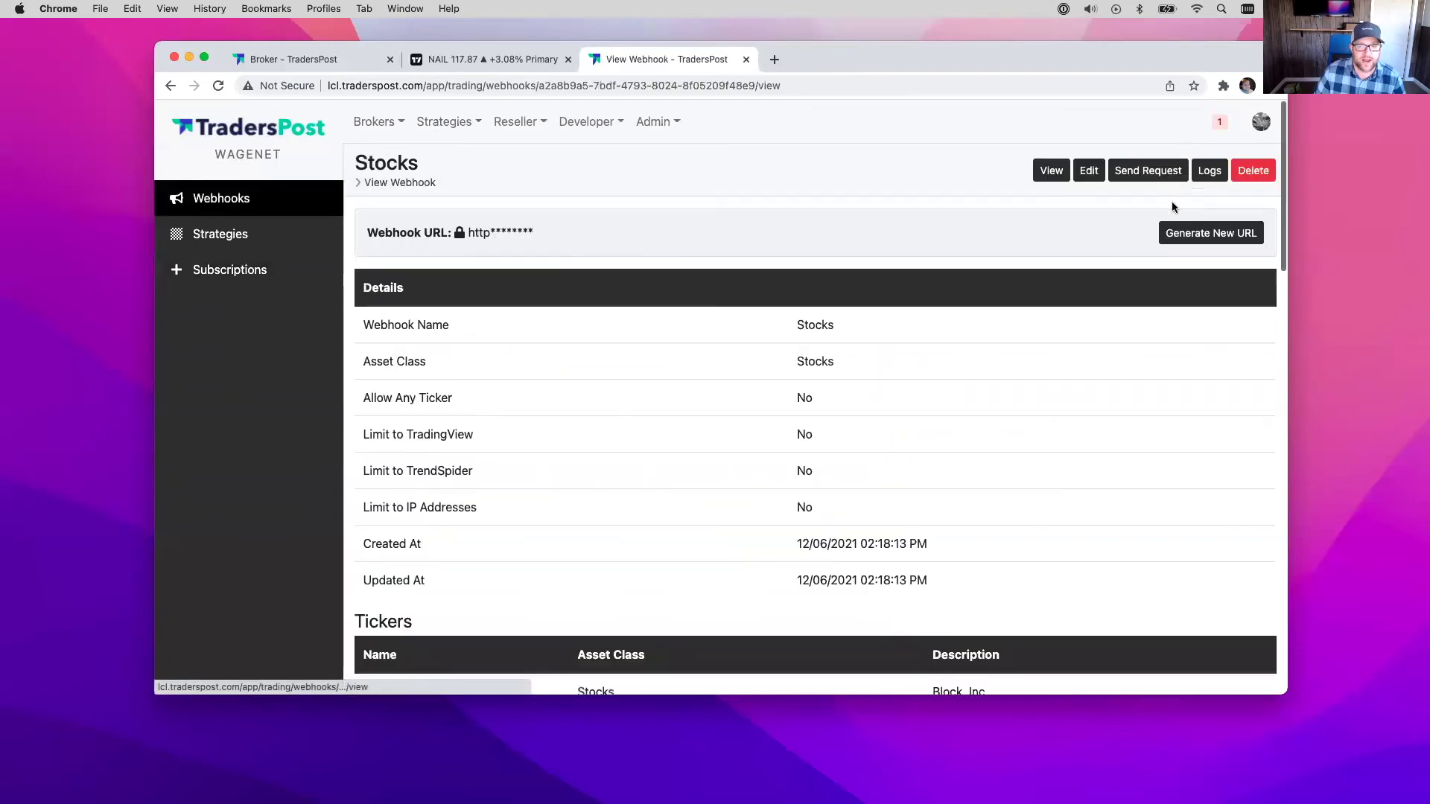
pyautogui.click(1147, 170)
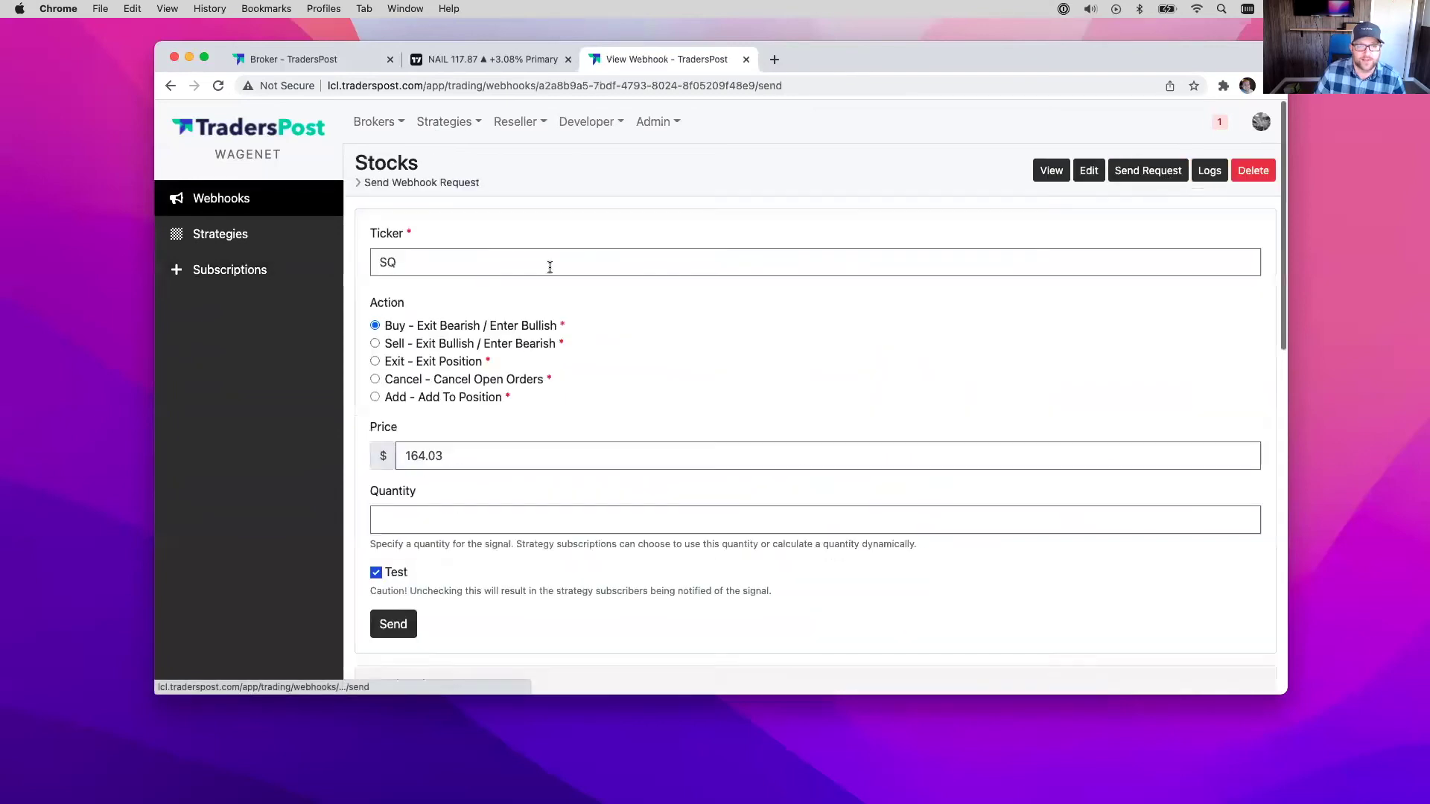
pyautogui.click(375, 344)
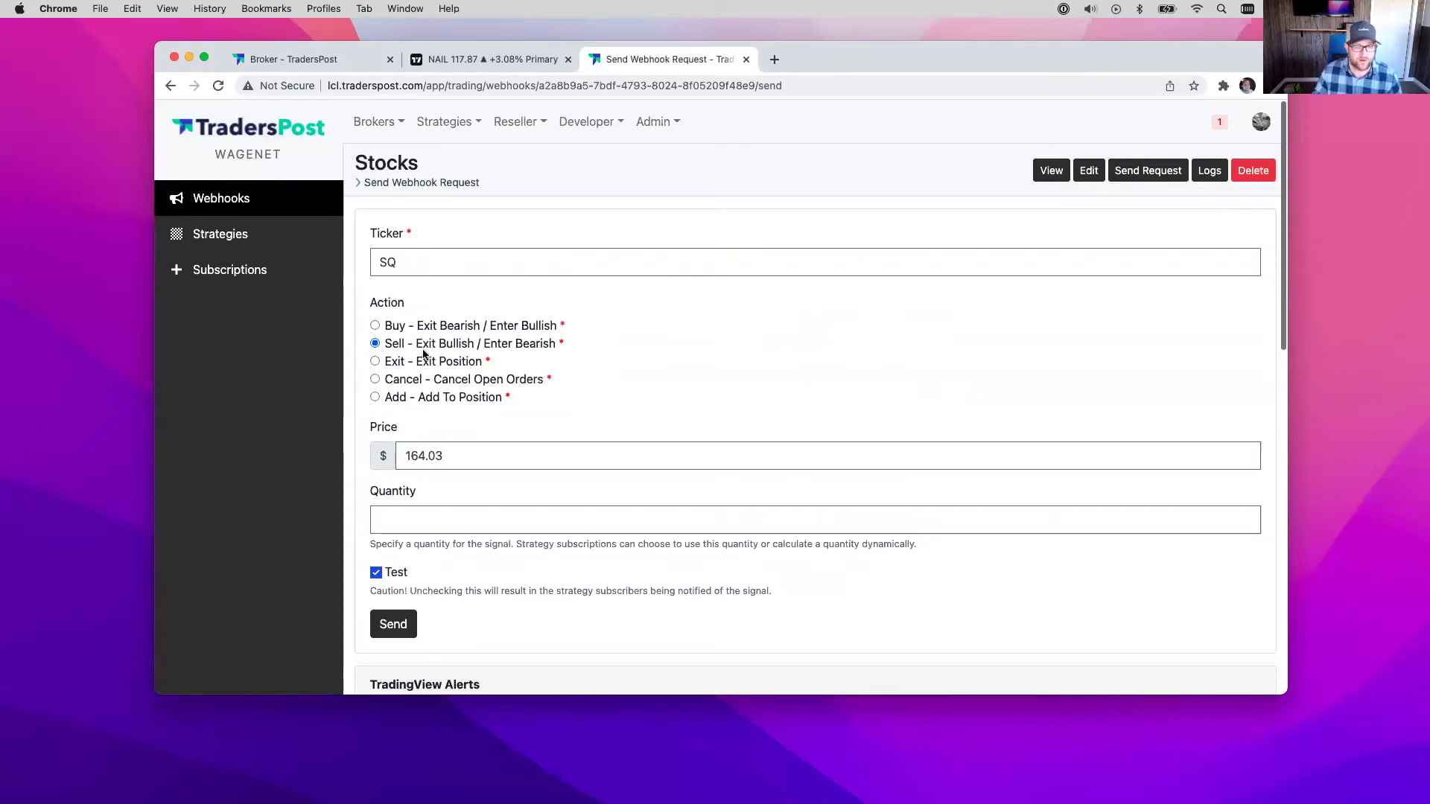
pyautogui.click(376, 573)
pyautogui.click(394, 624)
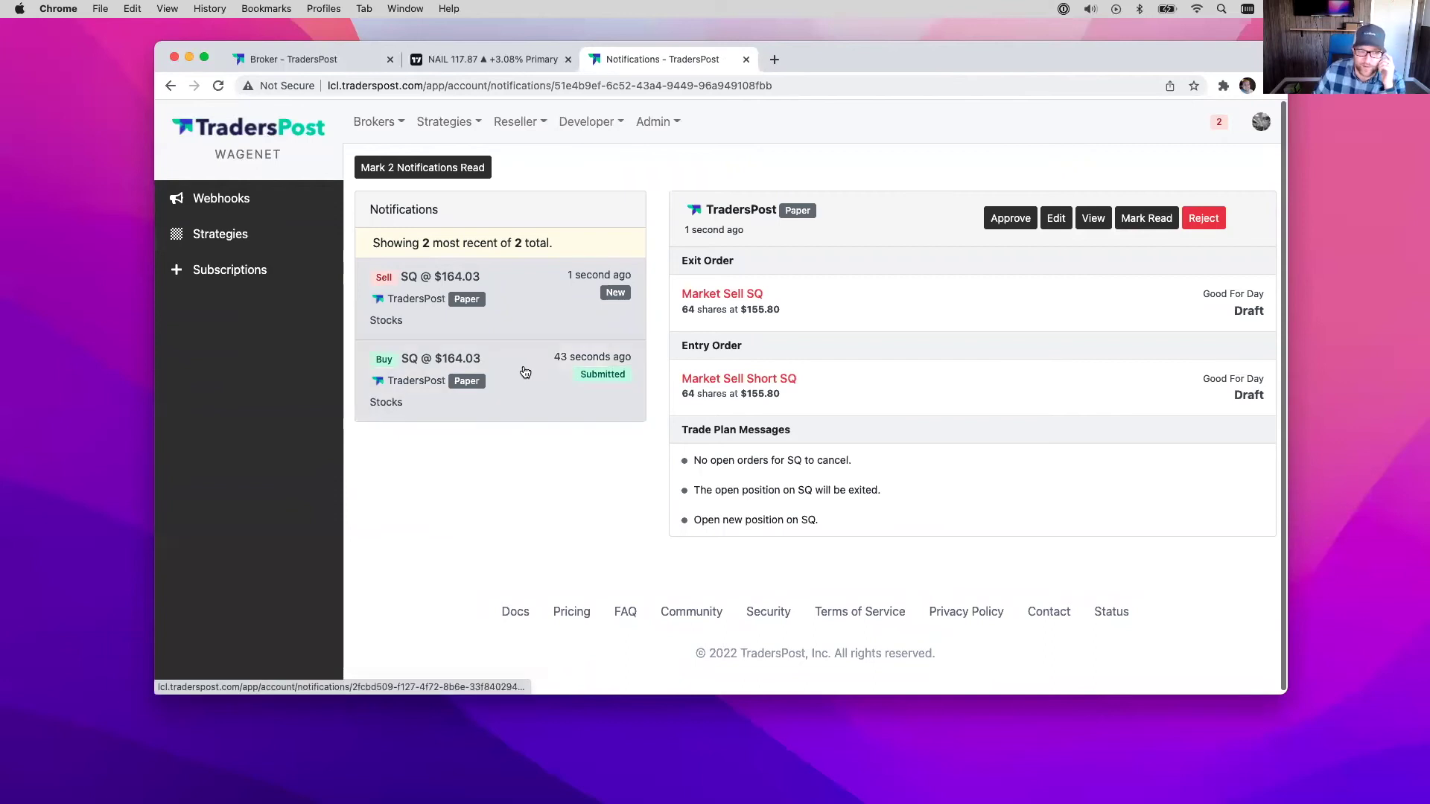
# Try to view the SQ sell trade's details from its notification, then return to the notifications page and reload it
pyautogui.click(1093, 218)
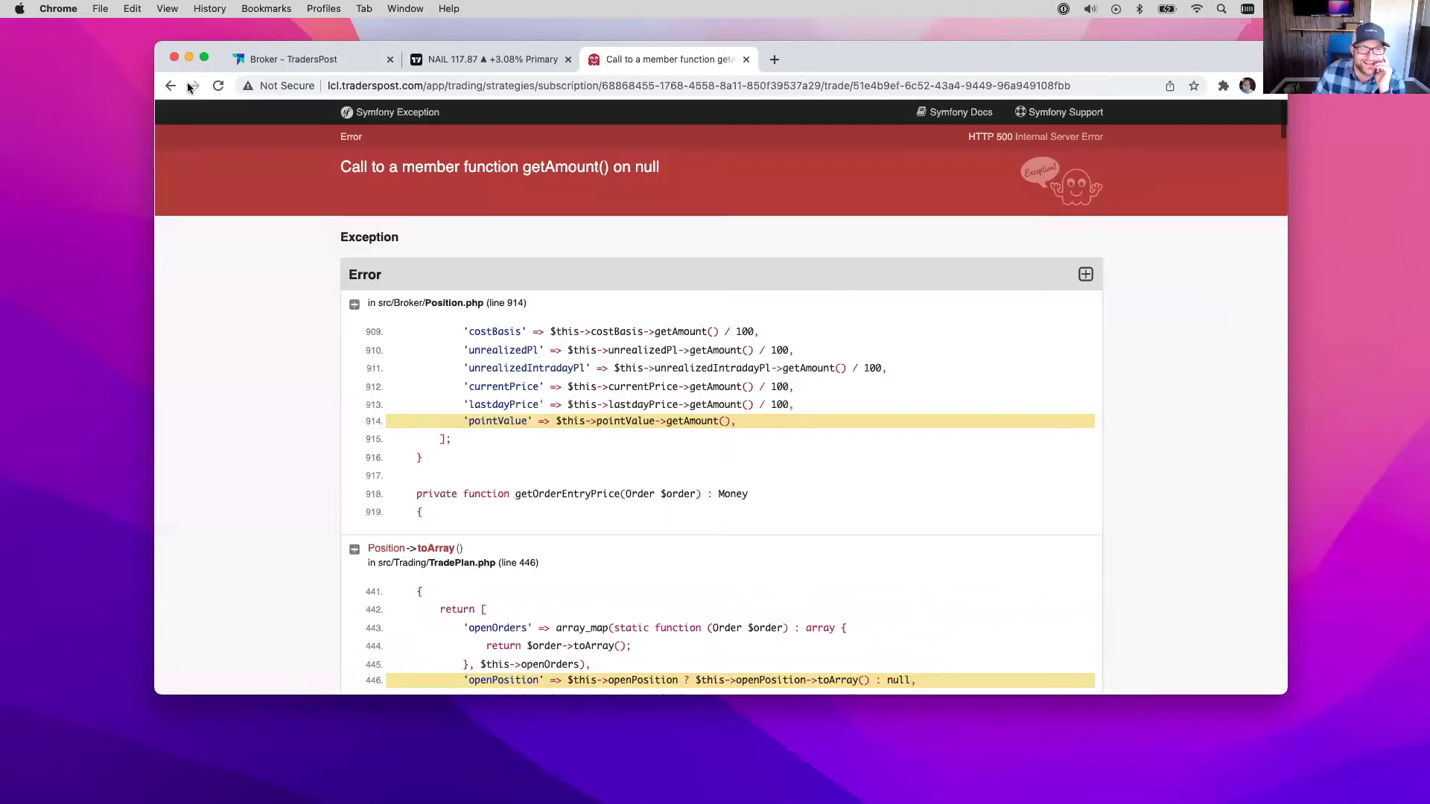
pyautogui.click(172, 86)
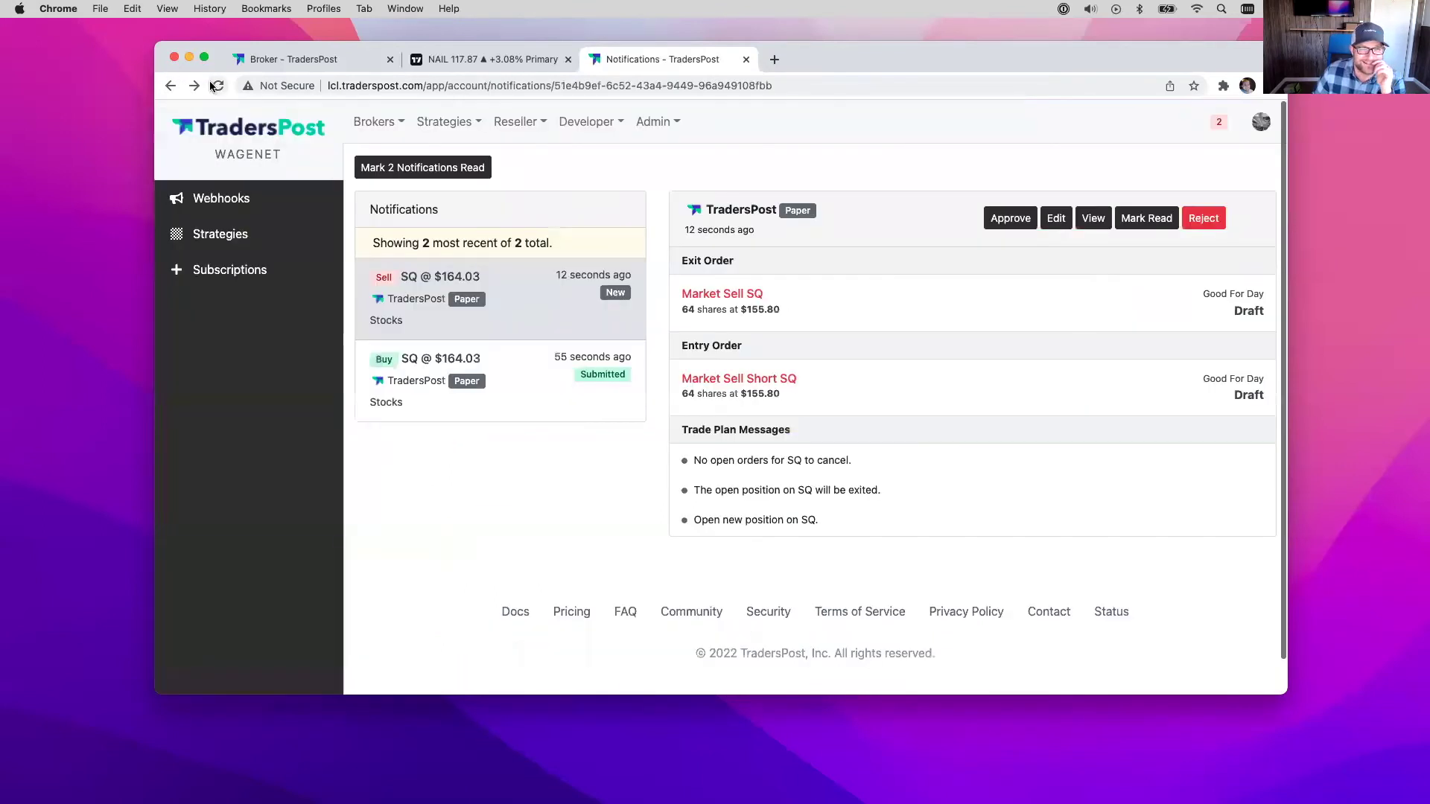
pyautogui.click(214, 87)
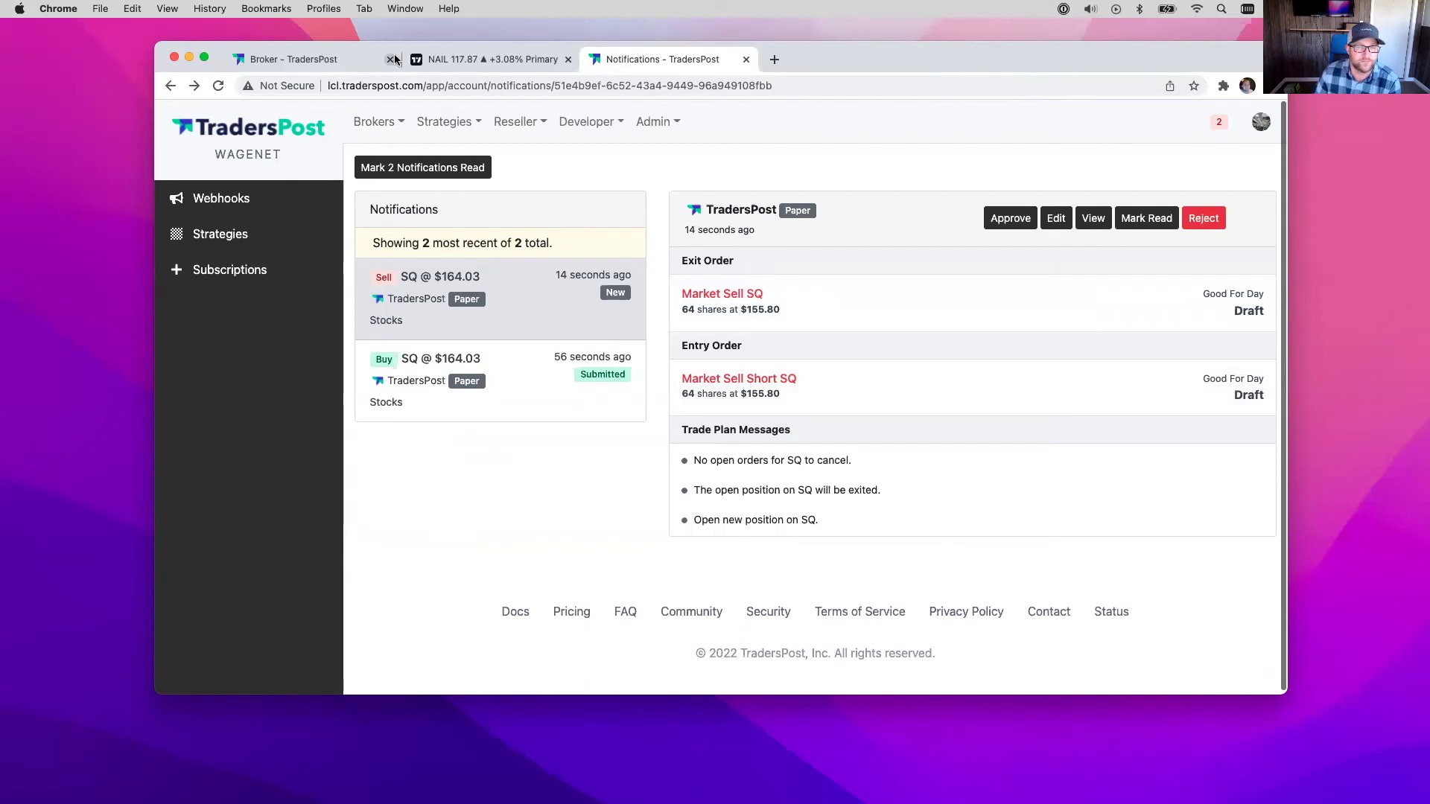
# Close the notifications page and reposition the browser window showing the TradersPost paper account
pyautogui.click(745, 60)
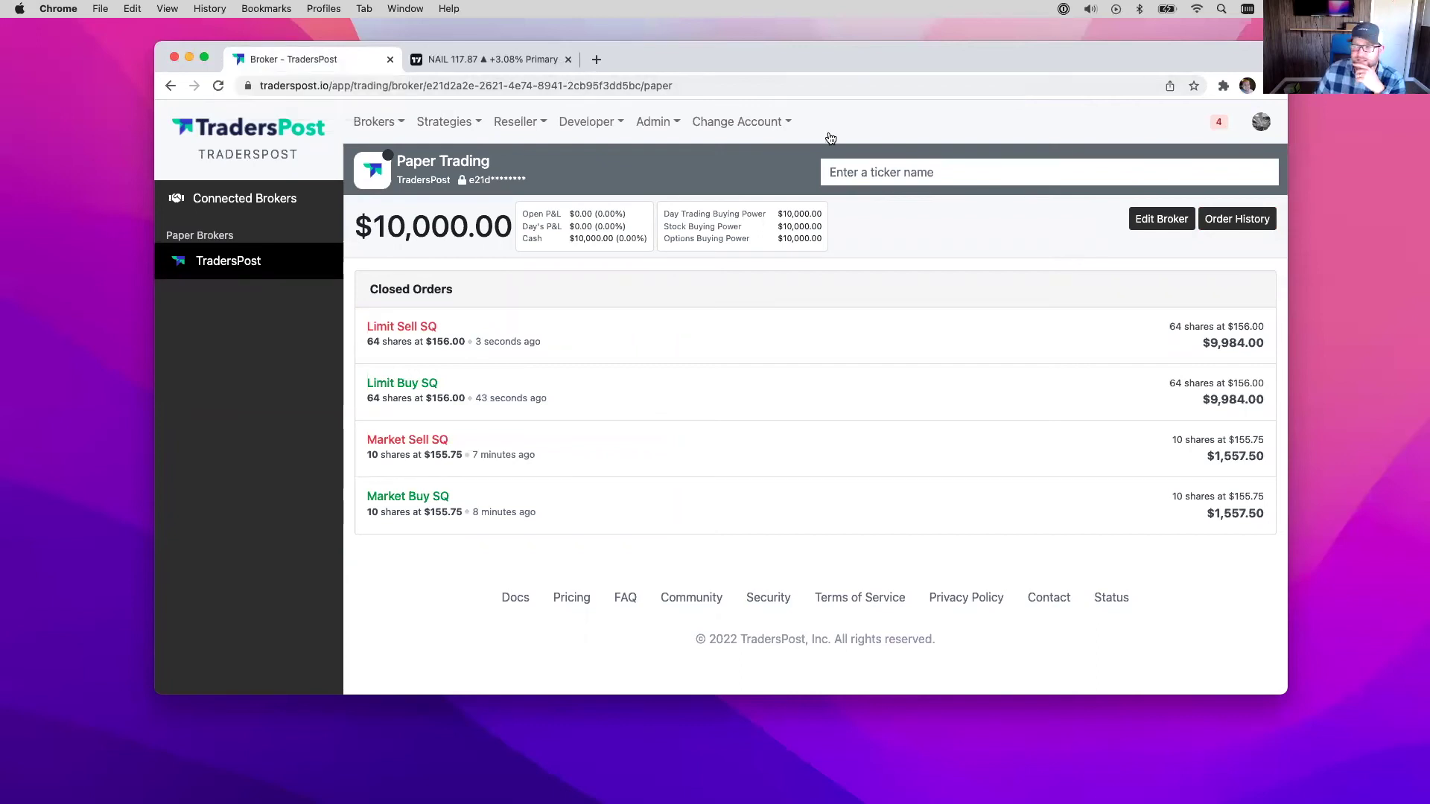
pyautogui.moveTo(745, 78); pyautogui.dragTo(750, 75)
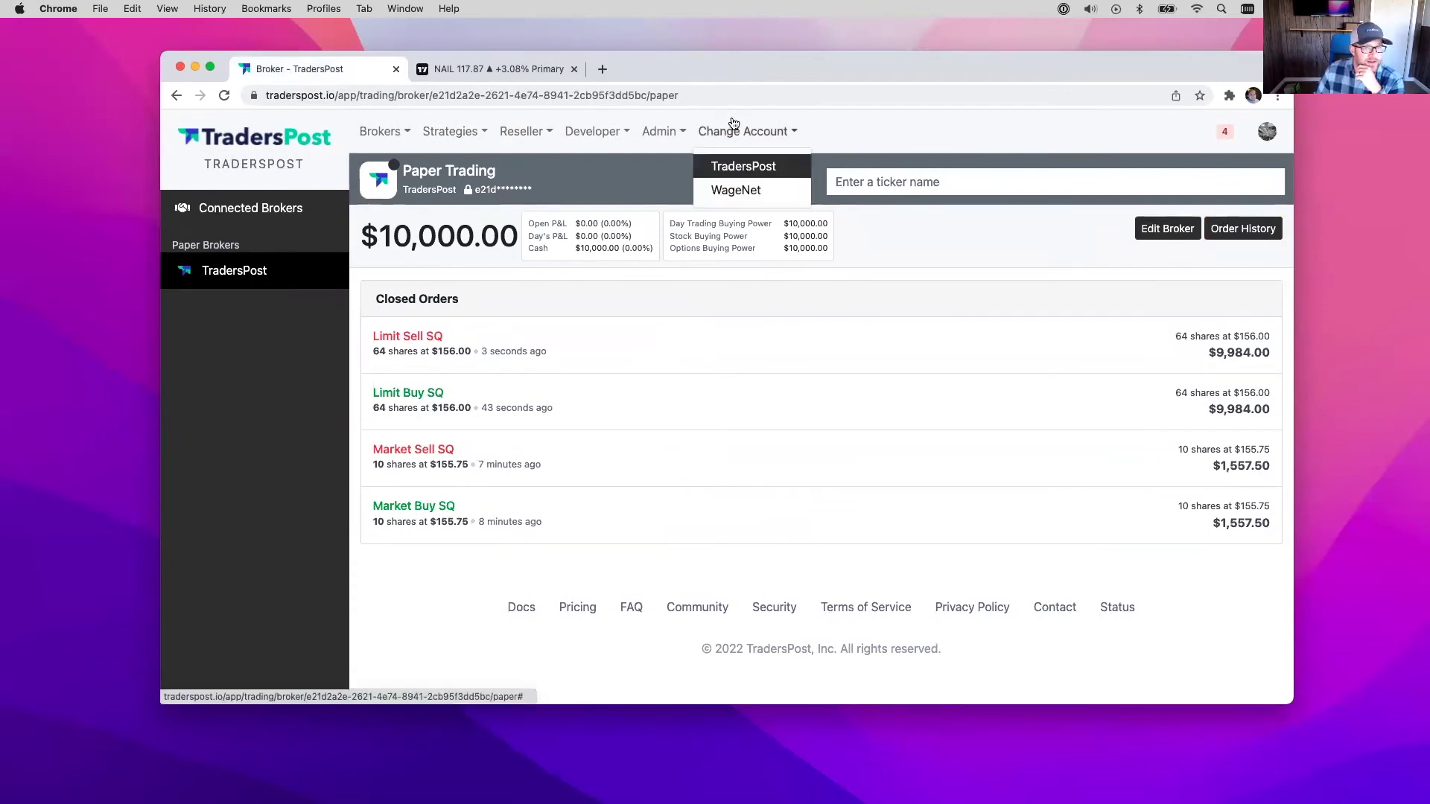
pyautogui.moveTo(380, 175)
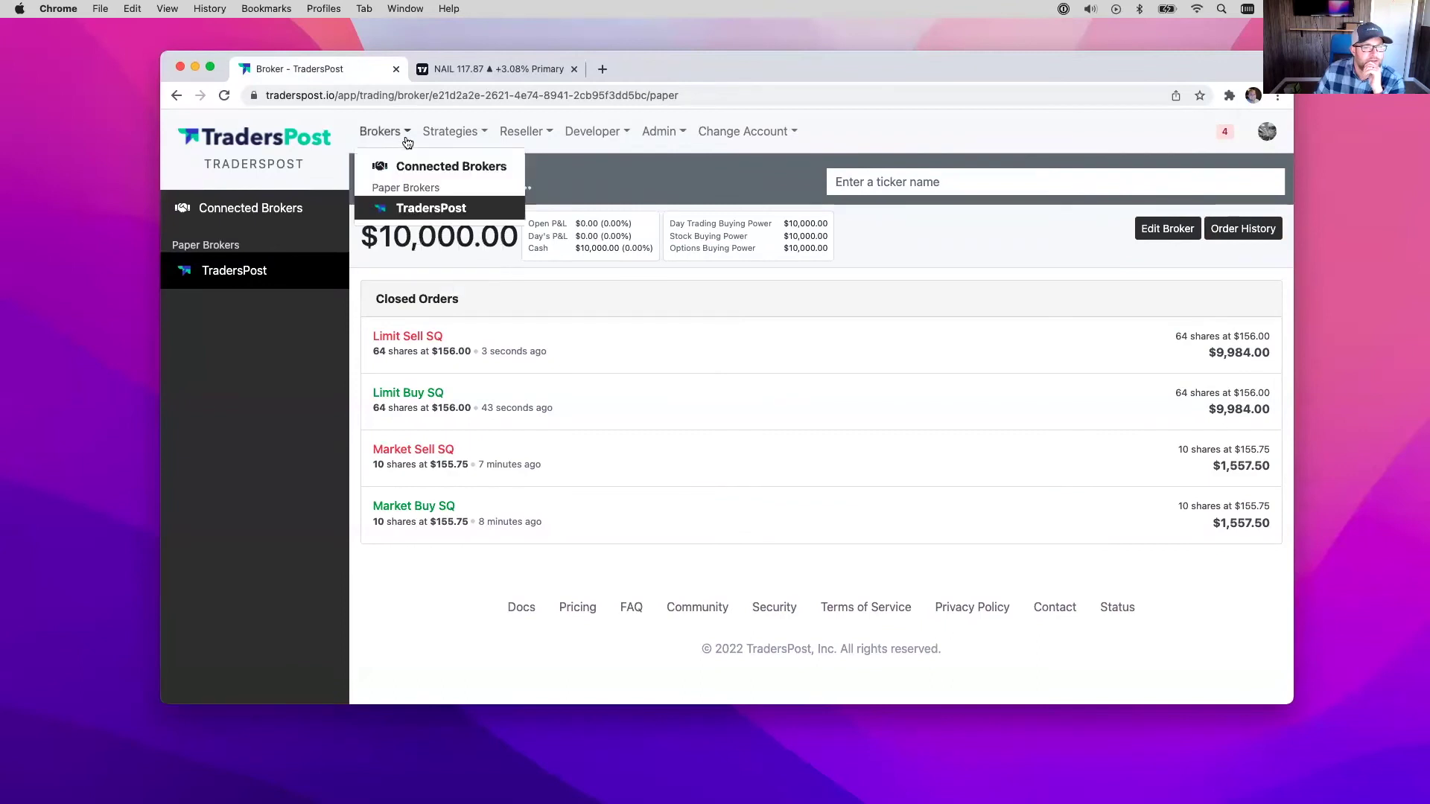
pyautogui.moveTo(456, 139)
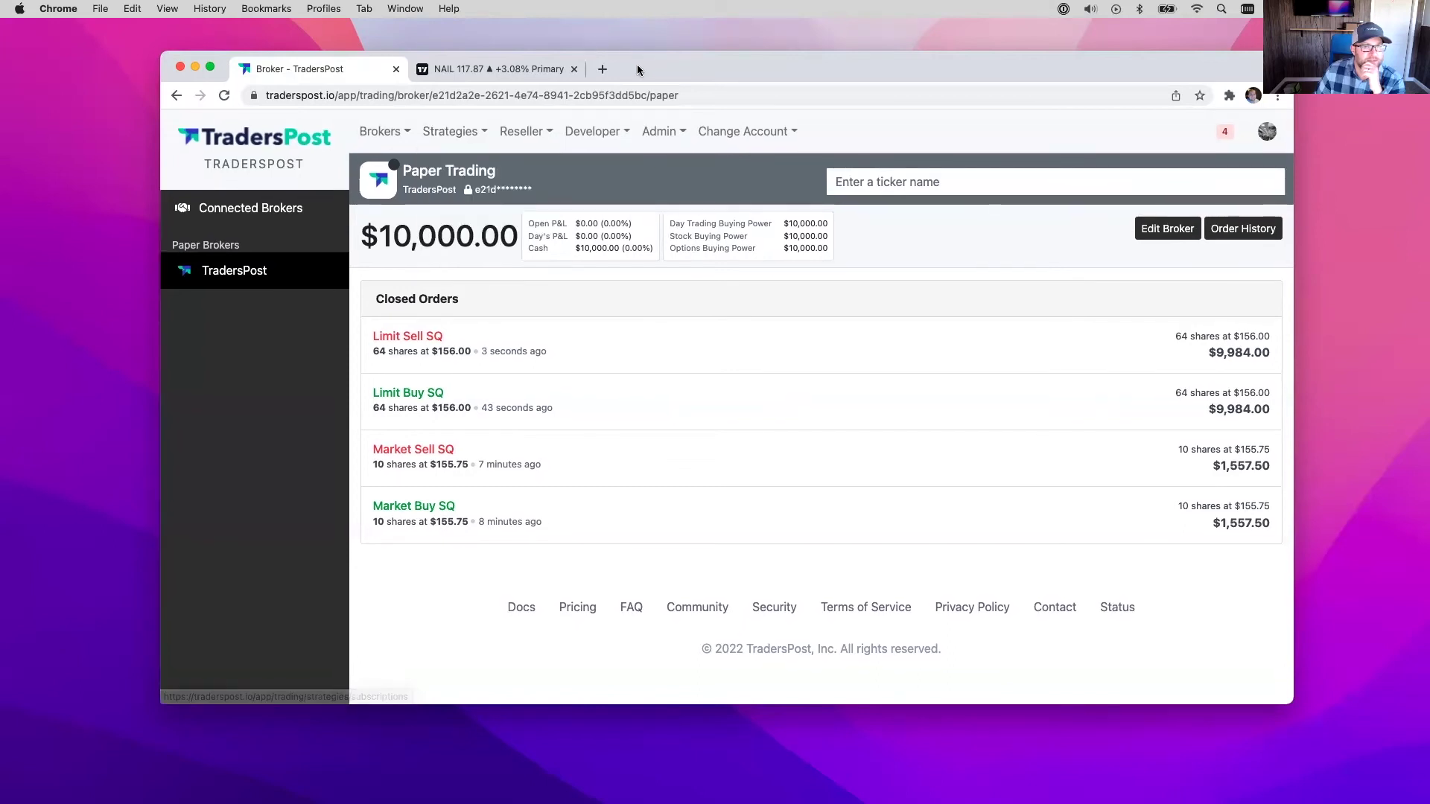
pyautogui.moveTo(636, 67); pyautogui.dragTo(571, 44)
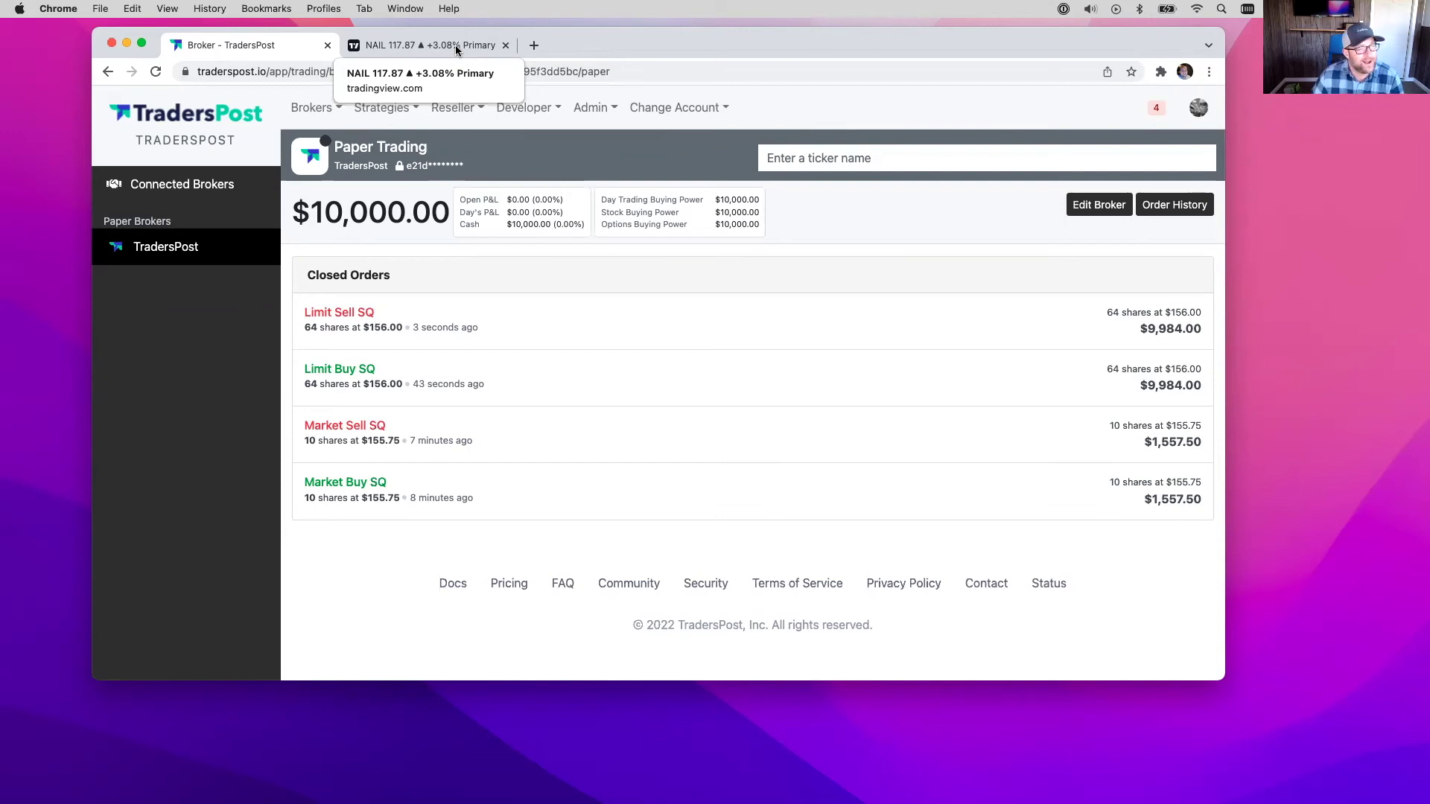
# Switch to TradingView, load the NASDAQ AAPL chart and set it to the daily timeframe
pyautogui.click(455, 46)
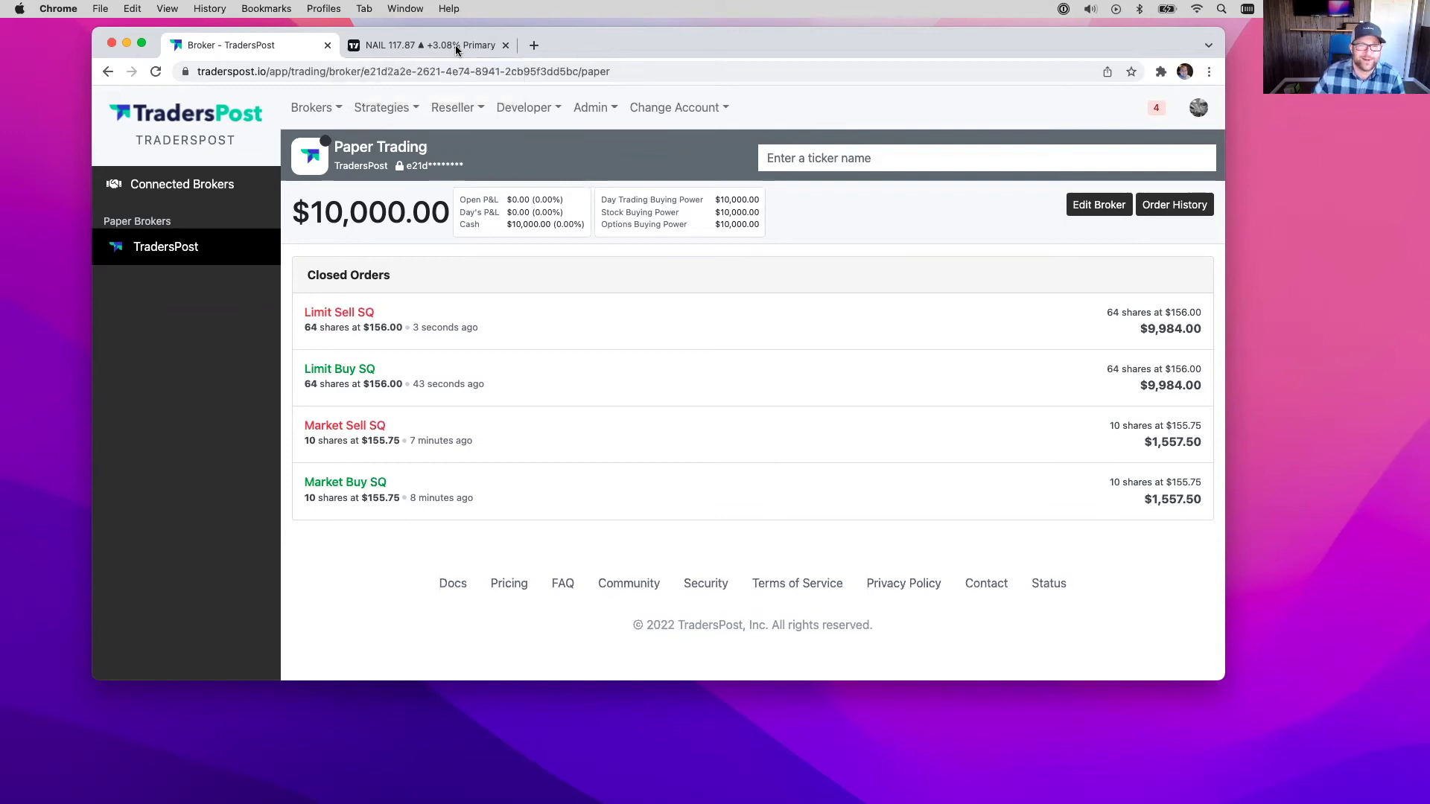
pyautogui.click(145, 99)
pyautogui.write('aapl')
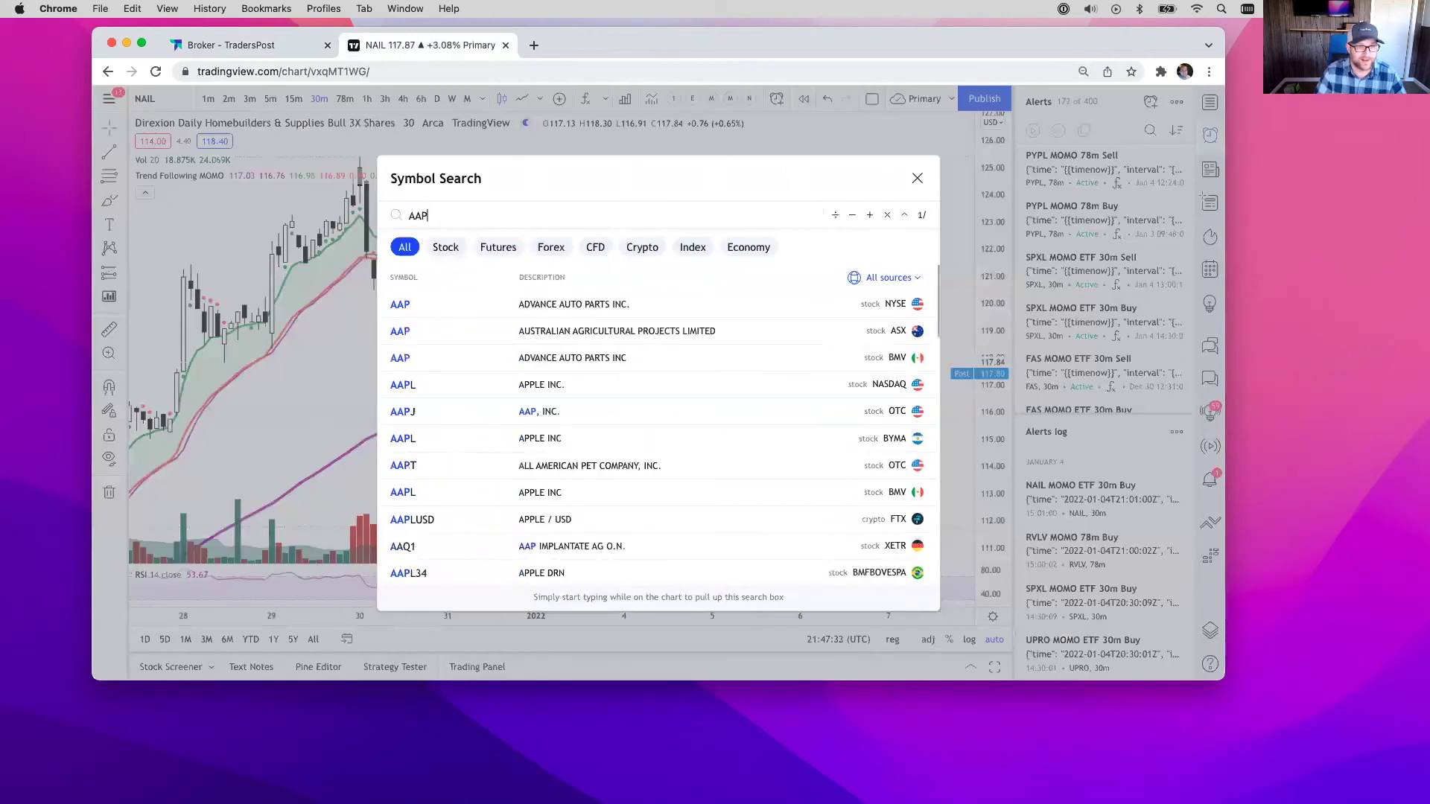
pyautogui.click(522, 305)
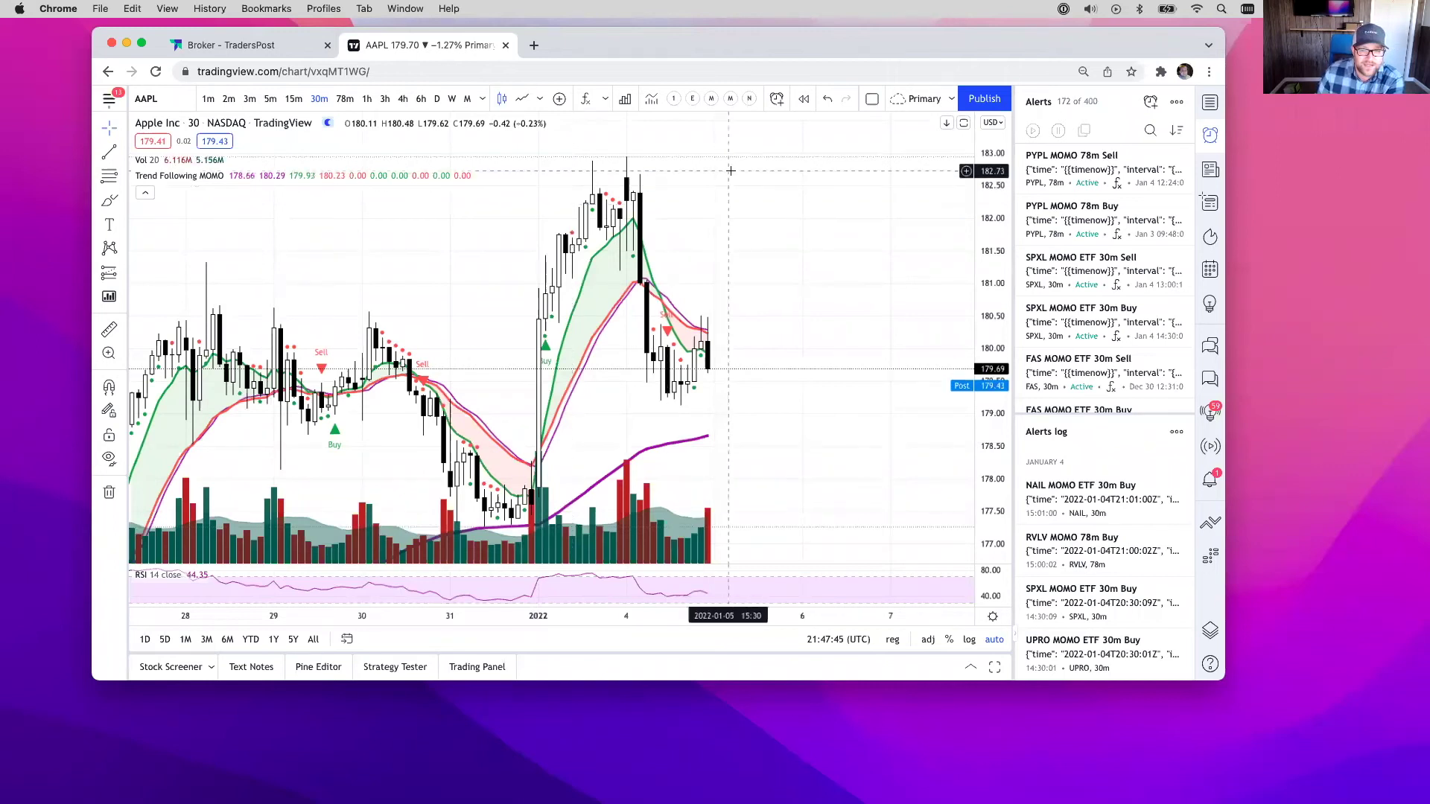
pyautogui.click(437, 98)
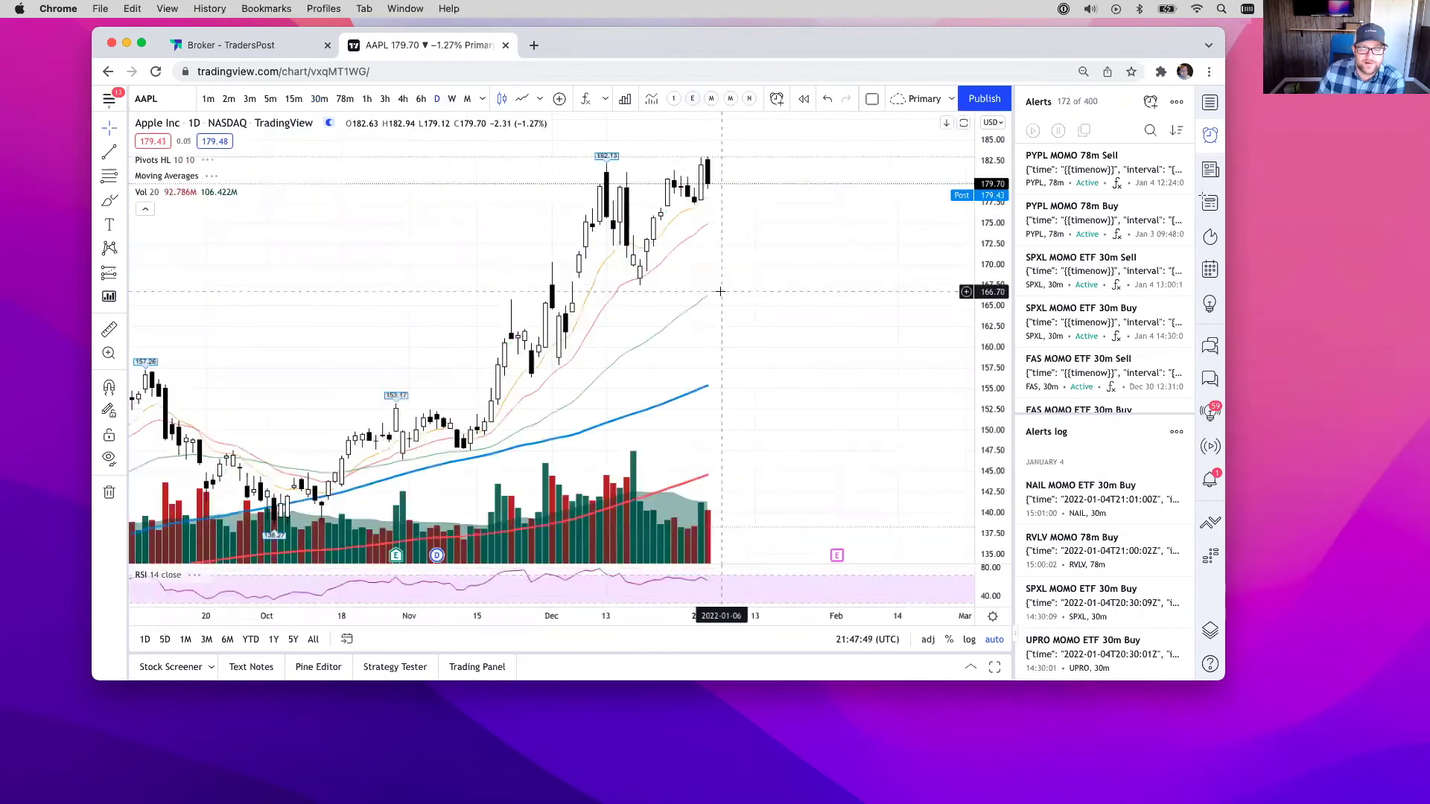
# Examine AAPL's daily price history against its moving averages back to spring 2021, then return to the latest candles
pyautogui.scroll(-5, 752, 216)
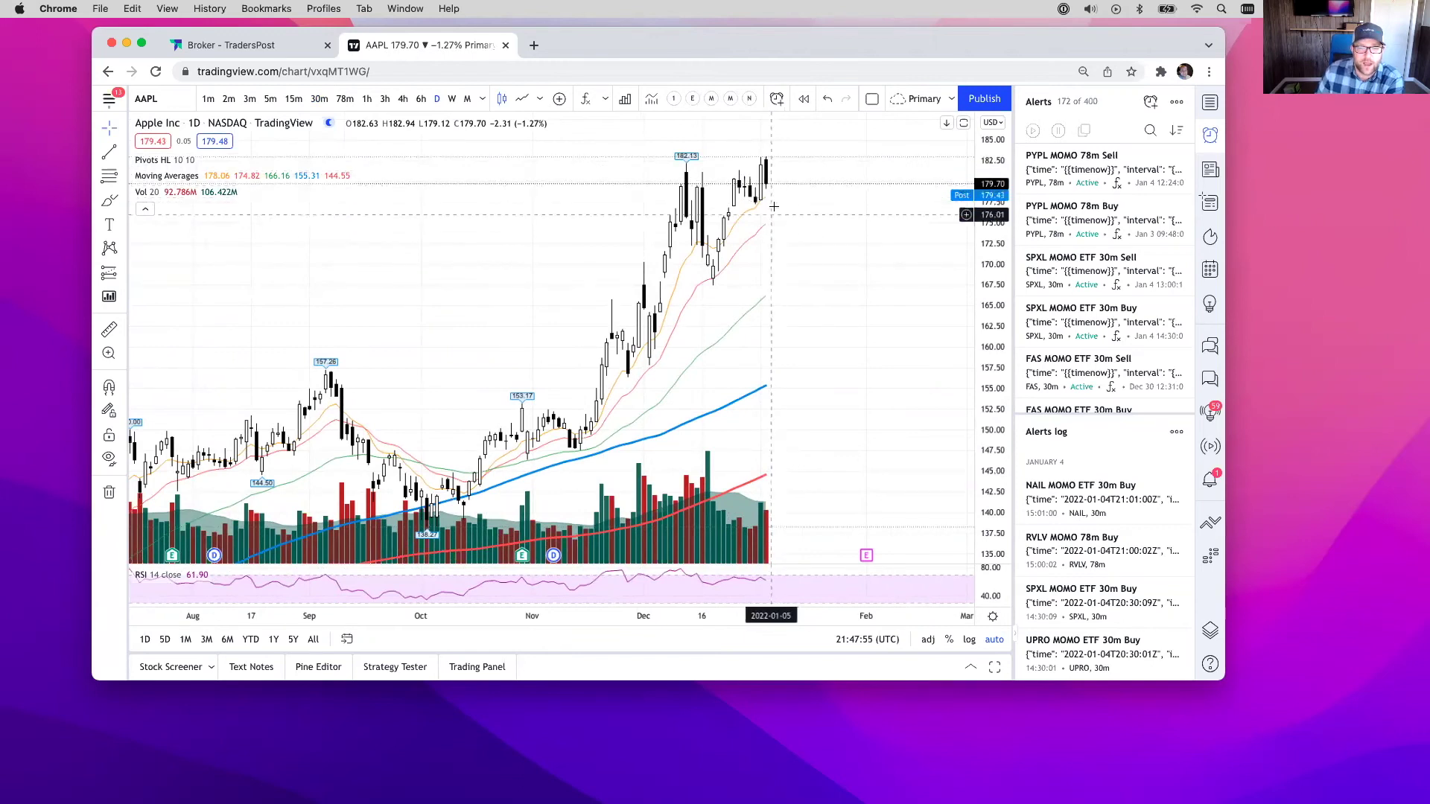
pyautogui.scroll(-2, 772, 238)
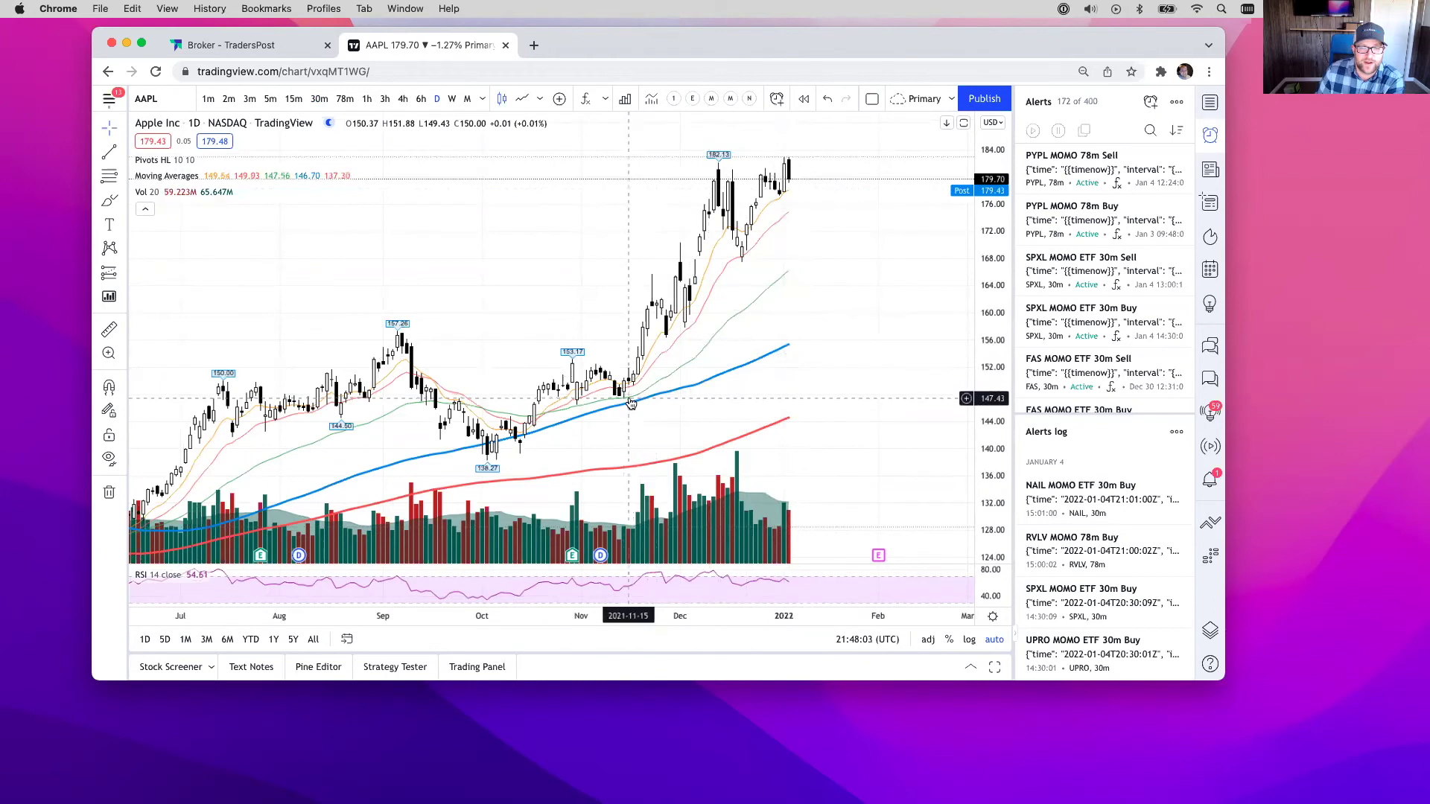
pyautogui.scroll(-1, 688, 389)
pyautogui.scroll(-5, 689, 390)
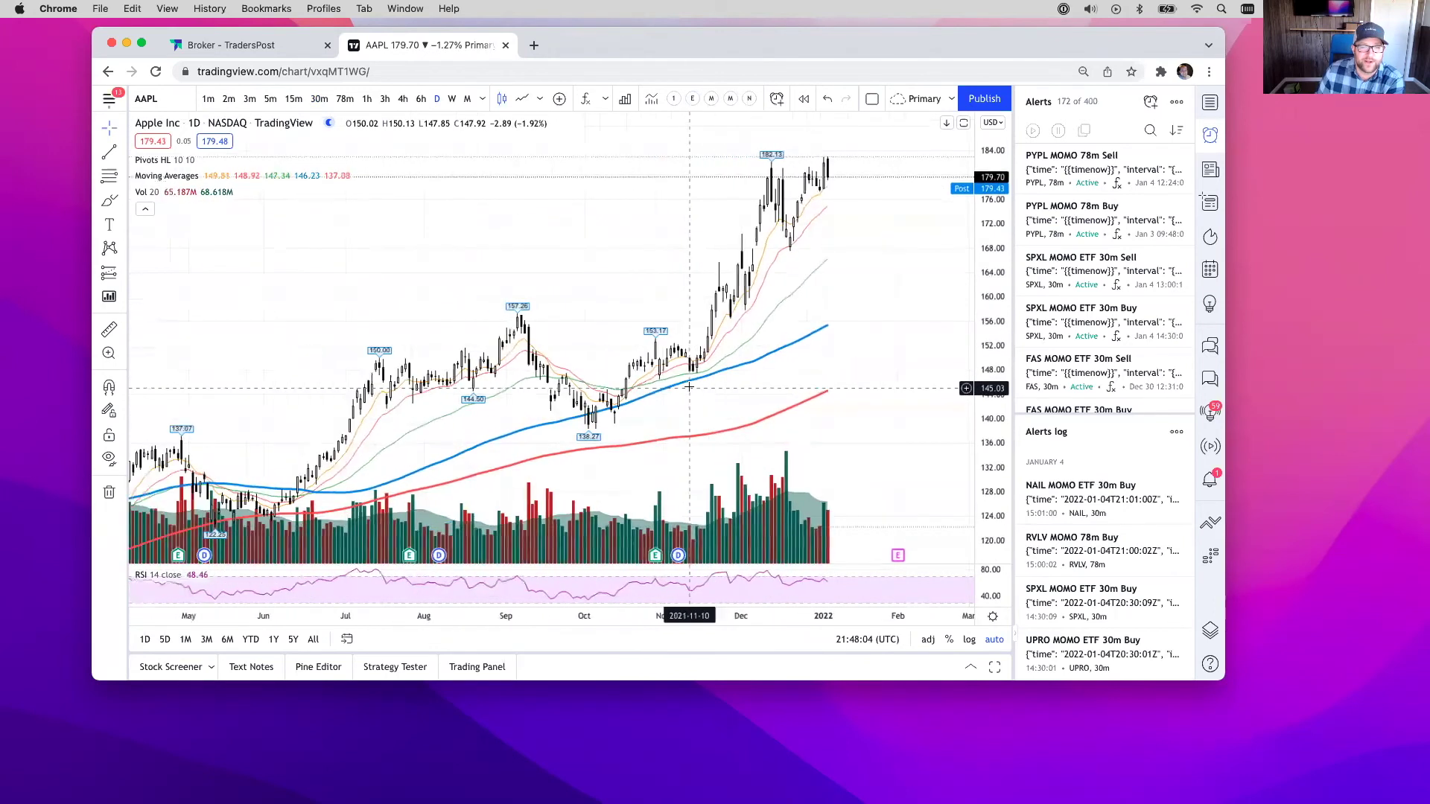
pyautogui.scroll(6, 685, 385)
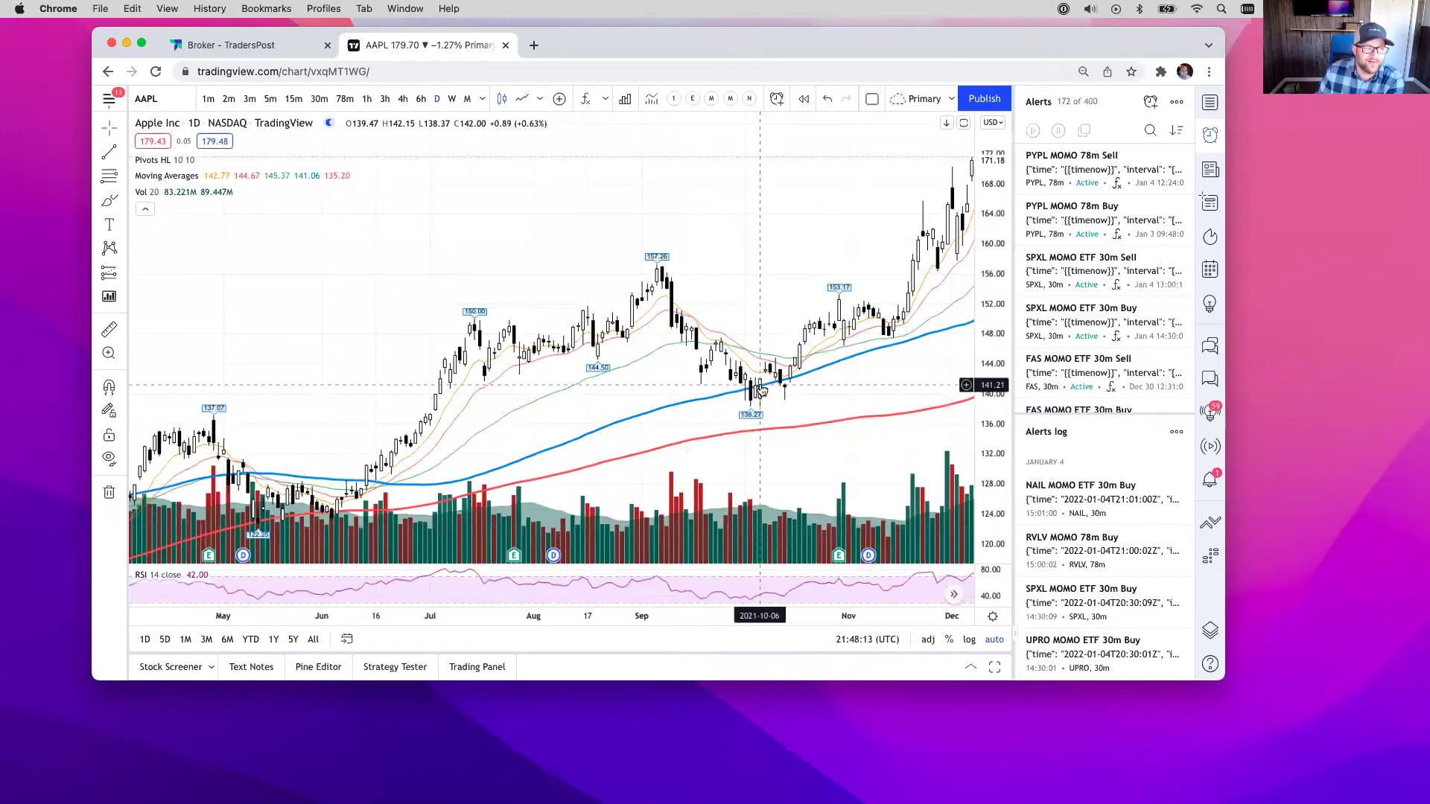
pyautogui.hscroll(10, 760, 388)
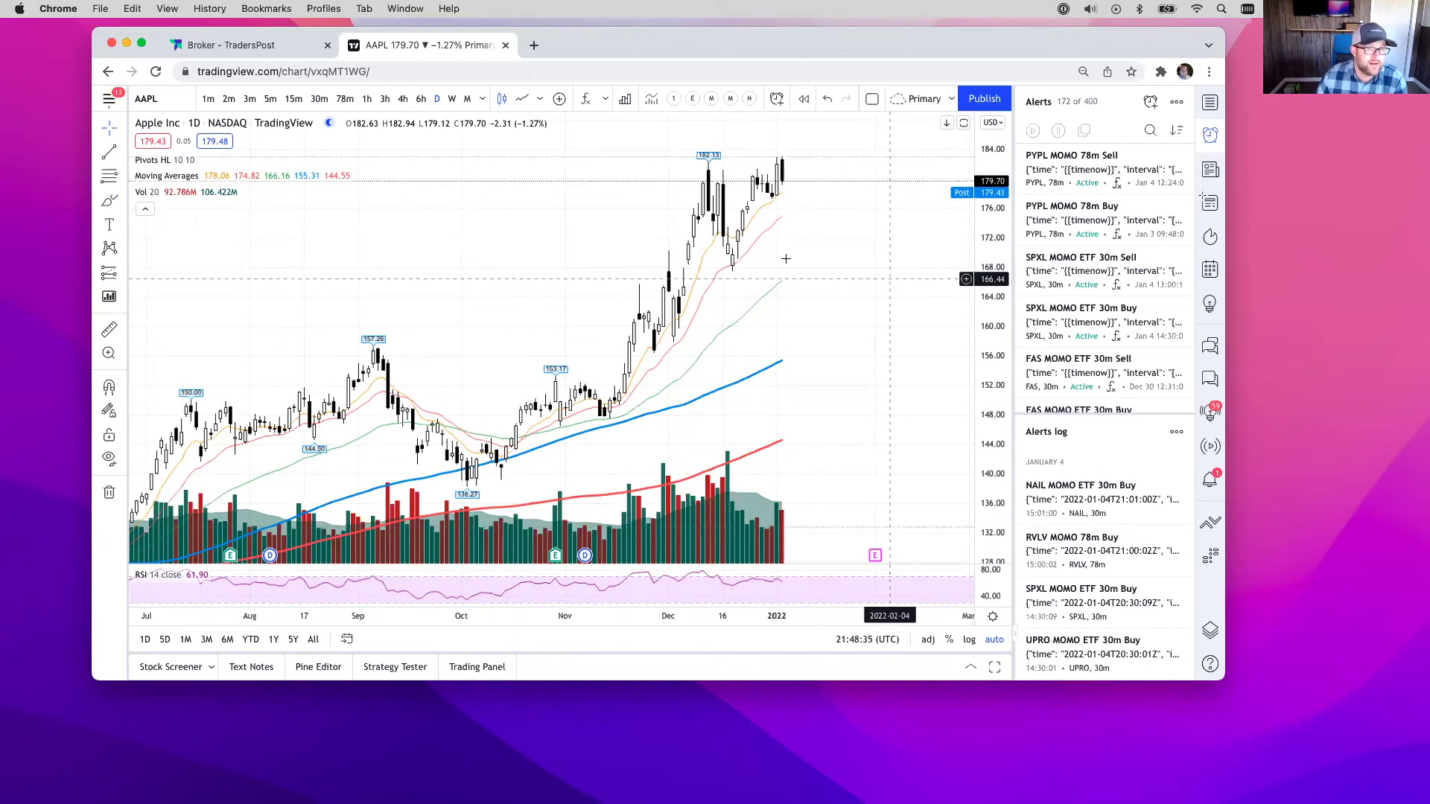
# Switch to TradersPost, try to open the Test Strategy subscription for editing, and return to the subscriptions list
pyautogui.click(223, 45)
pyautogui.click(381, 107)
pyautogui.click(408, 191)
pyautogui.click(847, 218)
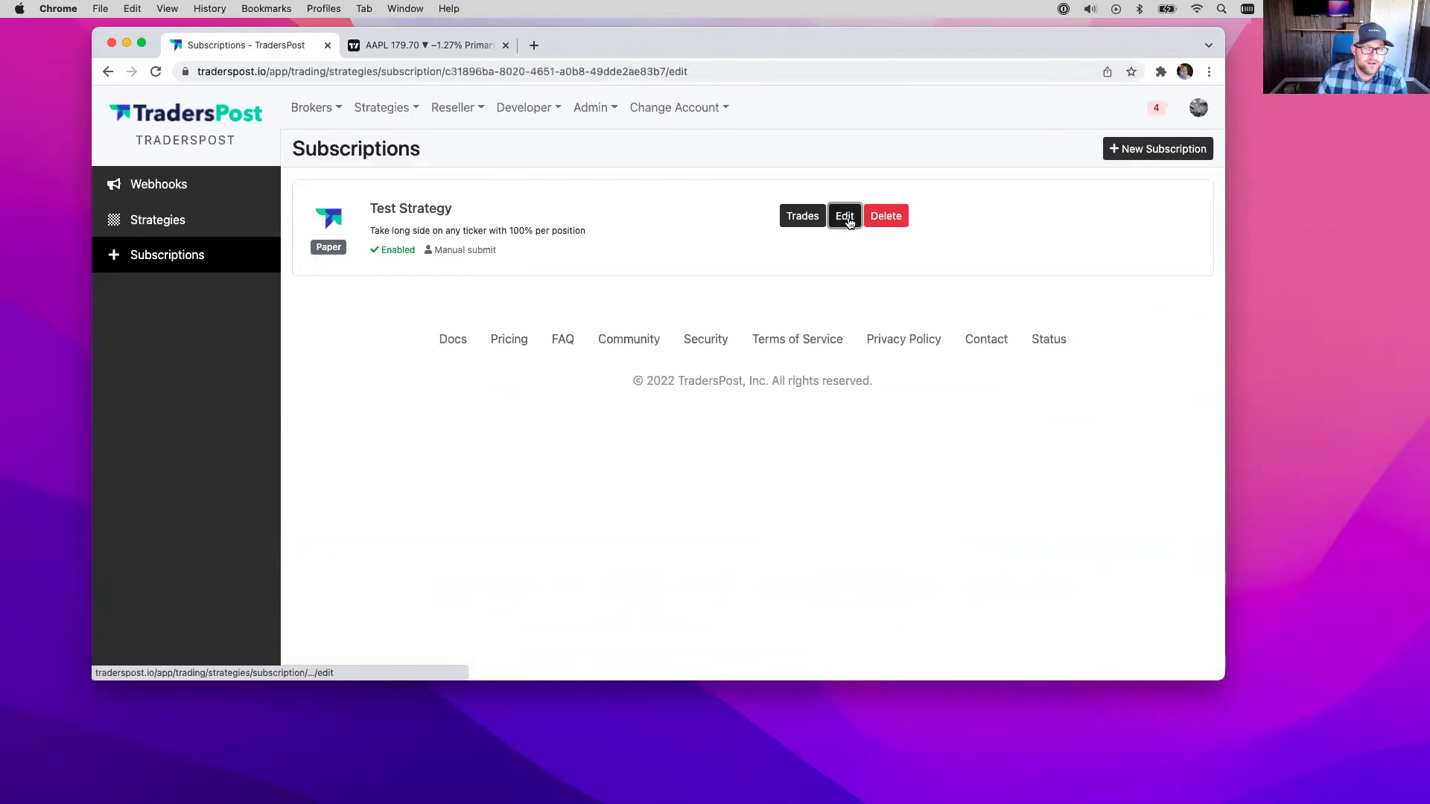
pyautogui.click(187, 255)
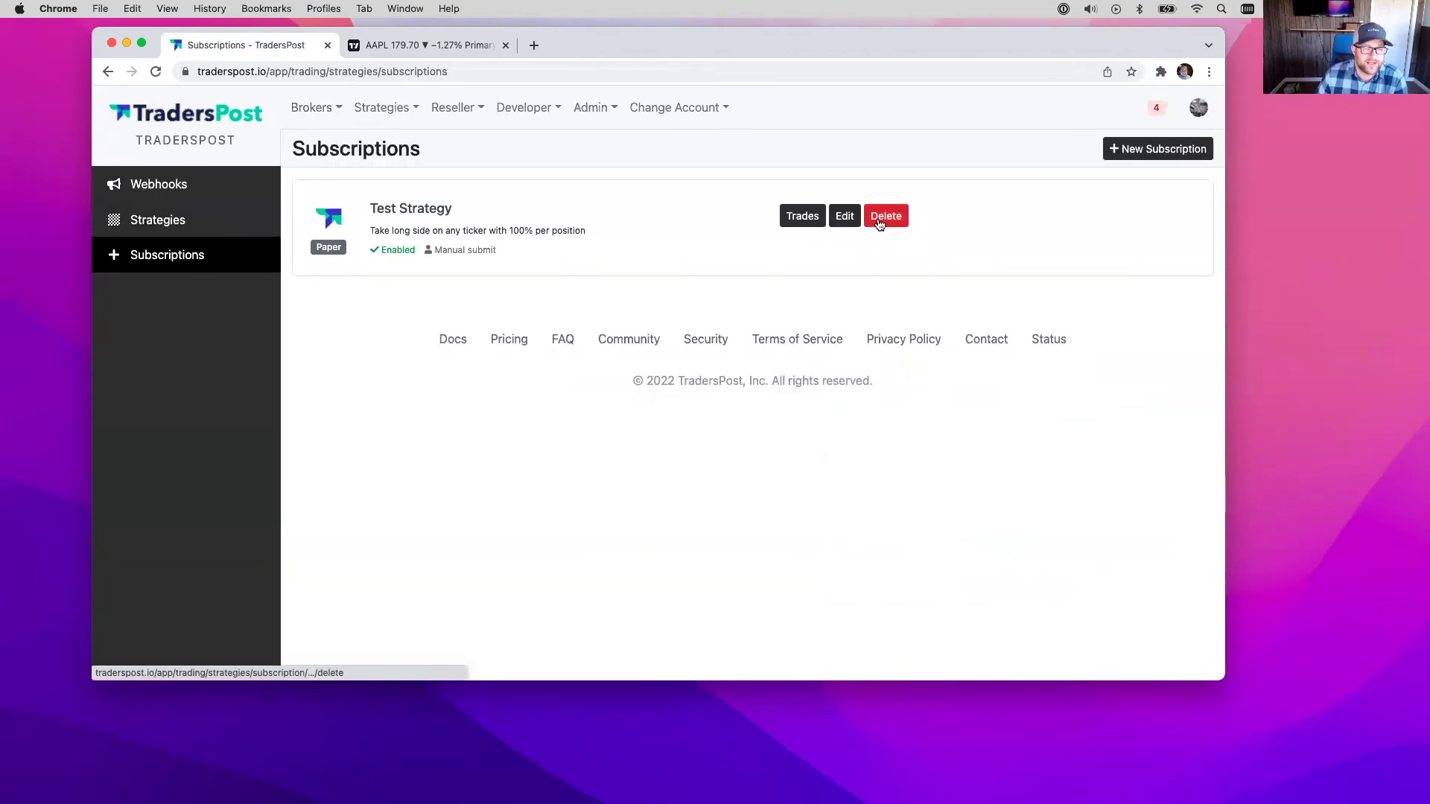
# Delete the Test Webhook and confirm its removal
pyautogui.click(133, 185)
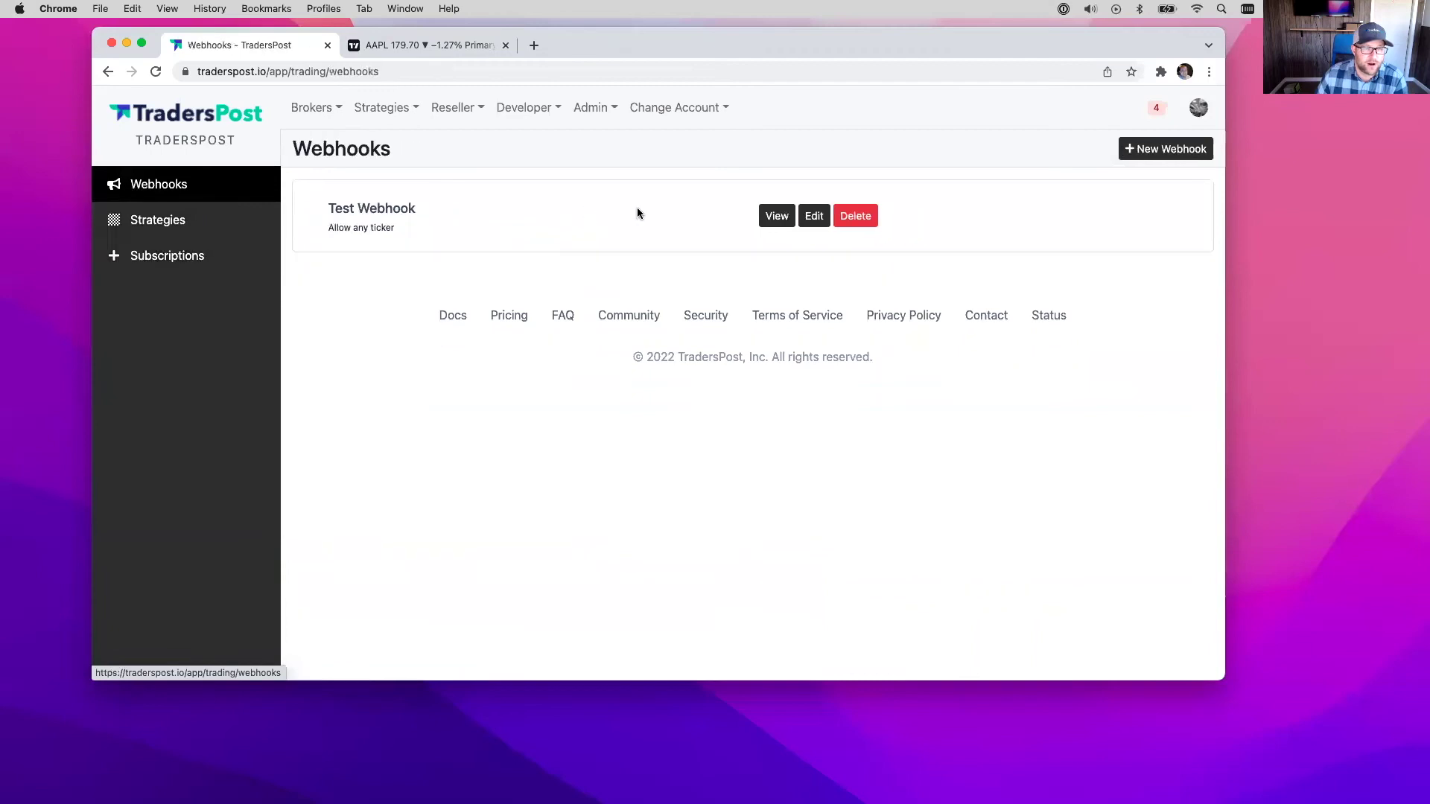
pyautogui.click(844, 217)
pyautogui.click(510, 195)
pyautogui.click(800, 254)
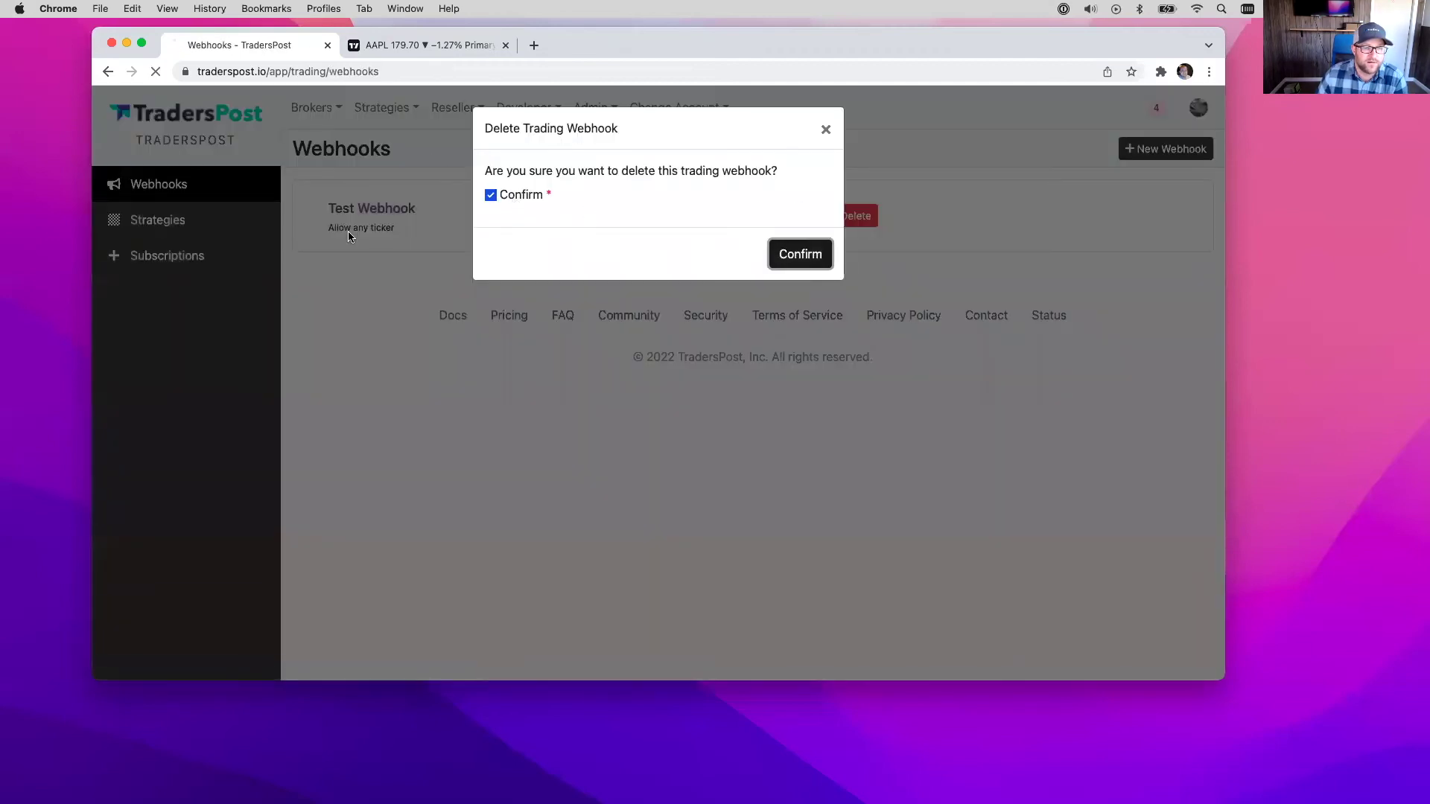
# Check the strategies list, then delete the paper subscription to Test Strategy
pyautogui.click(182, 224)
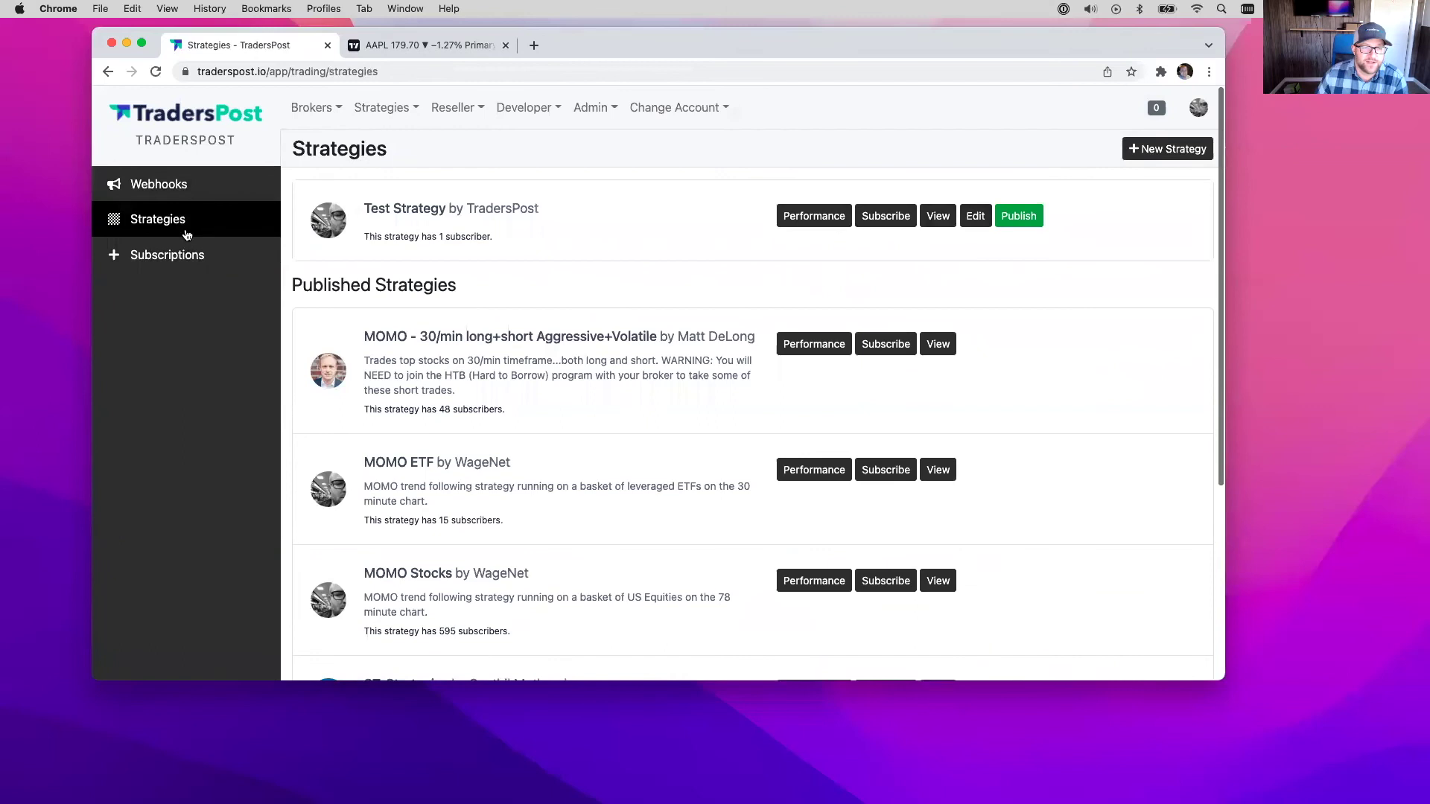
pyautogui.click(170, 255)
pyautogui.click(880, 217)
pyautogui.click(513, 216)
pyautogui.click(775, 271)
# Delete the Test Strategy from the strategies list and confirm its removal
pyautogui.click(206, 225)
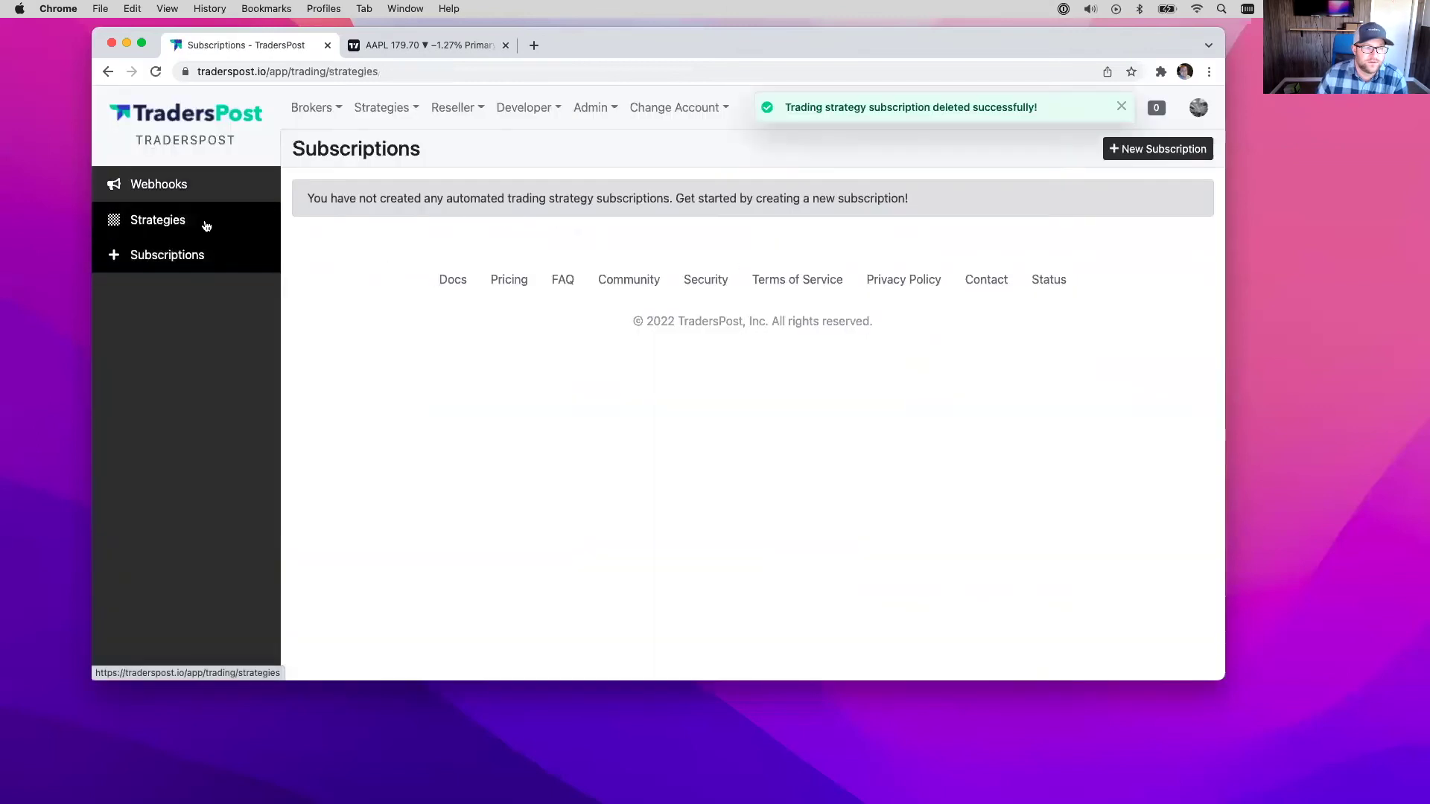
pyautogui.click(1067, 216)
pyautogui.click(514, 200)
pyautogui.click(778, 258)
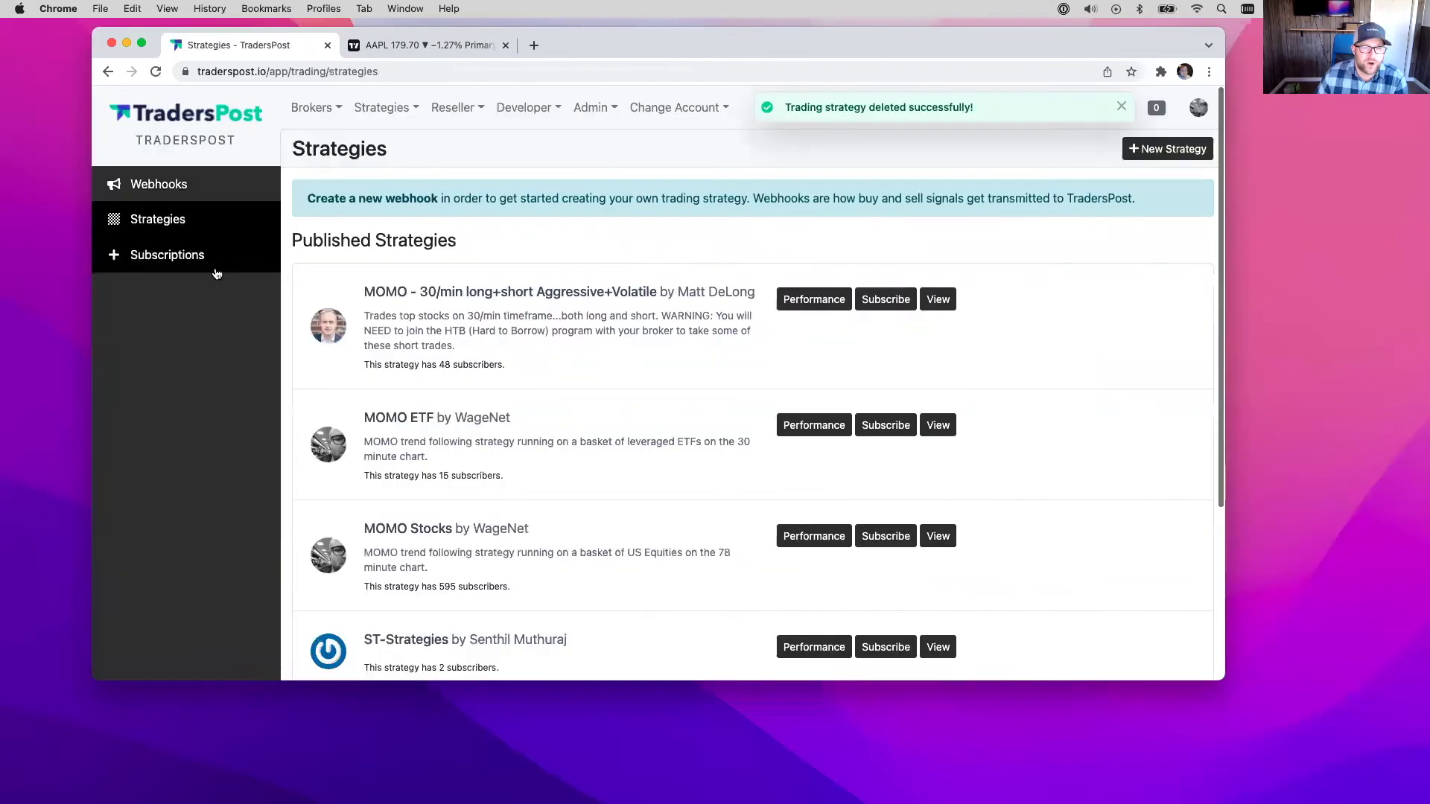
# Find MOMO Stocks by WageNet among the published strategies and subscribe to it with the TradersPost paper broker
pyautogui.scroll(-2, 398, 421)
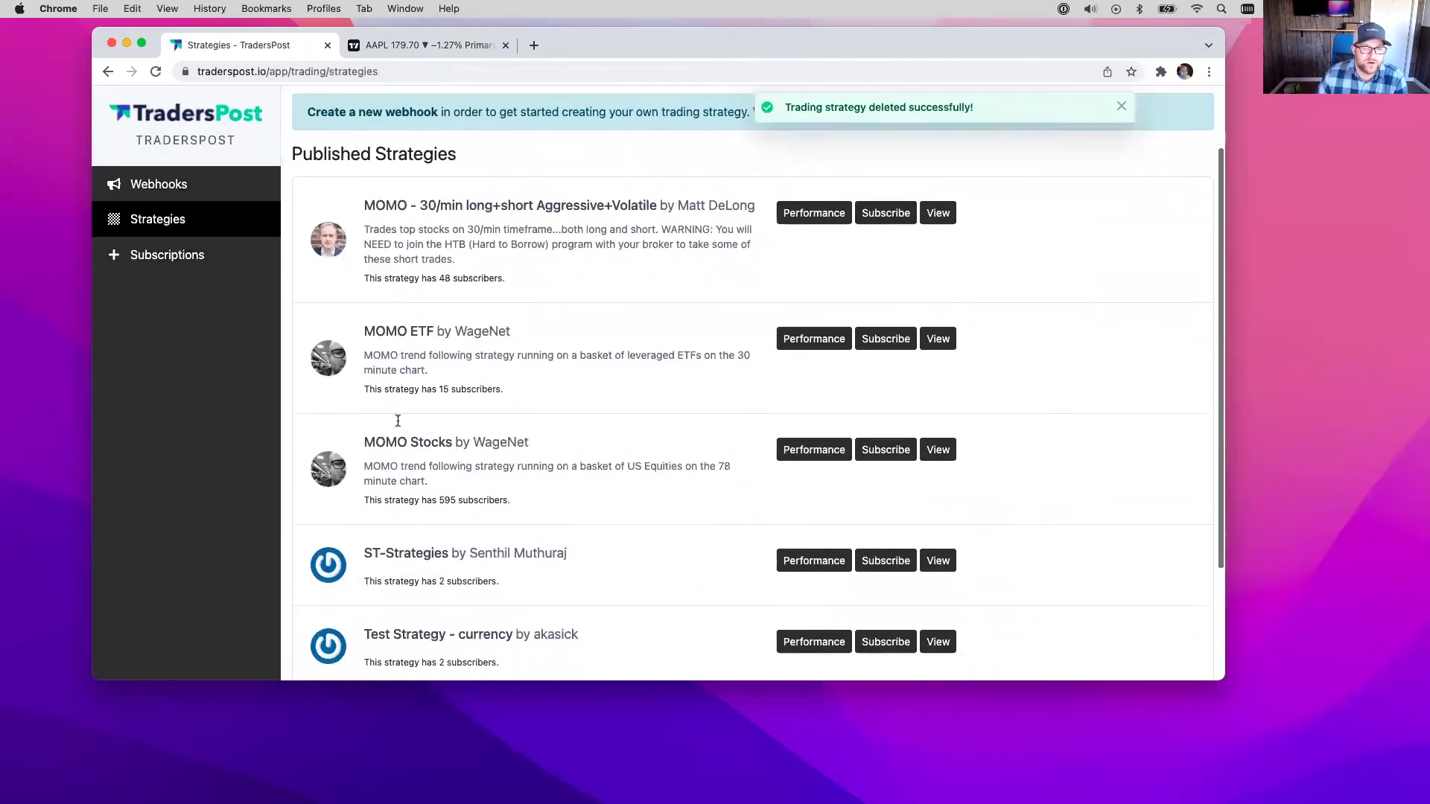
pyautogui.scroll(-1, 398, 420)
pyautogui.moveTo(364, 414); pyautogui.dragTo(450, 412)
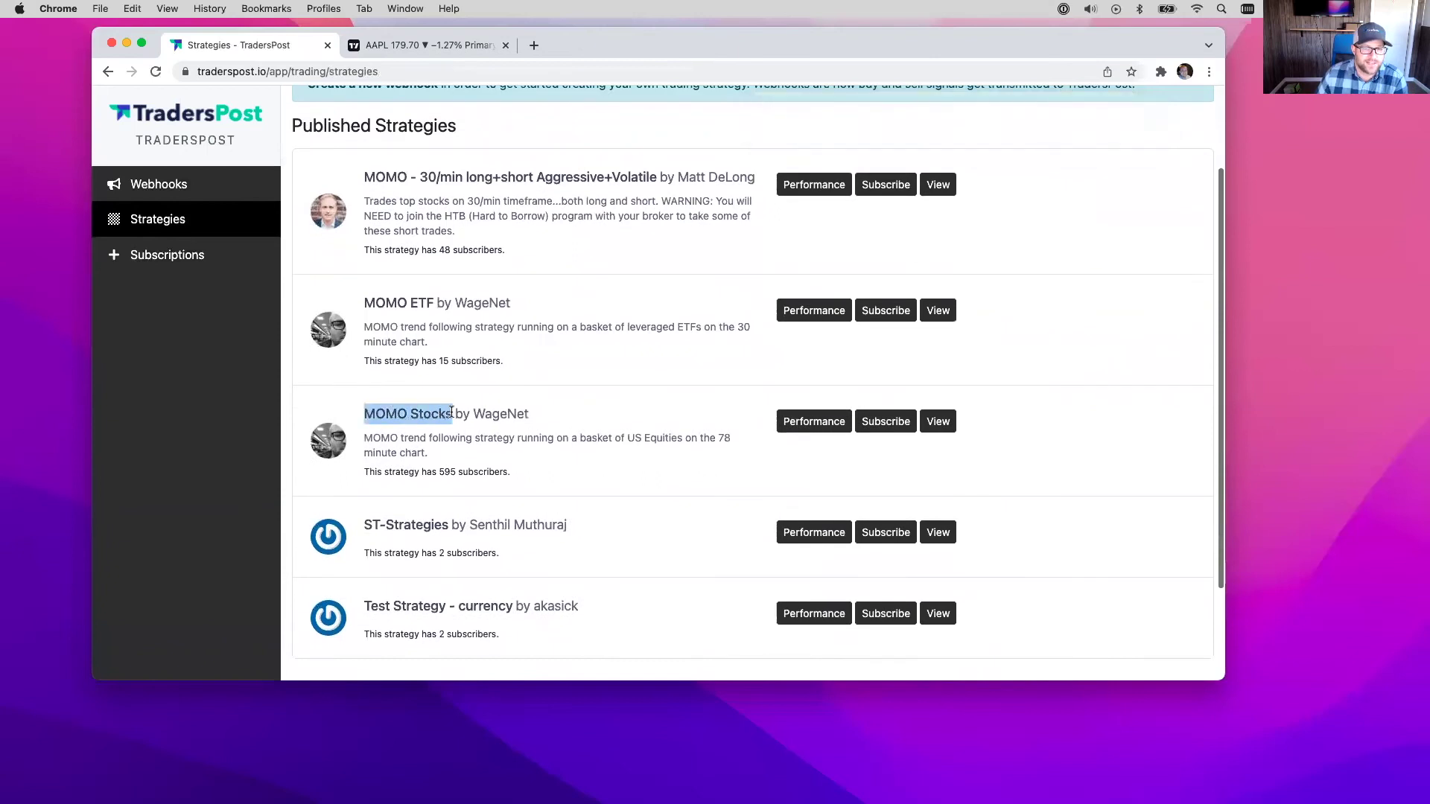
pyautogui.click(878, 423)
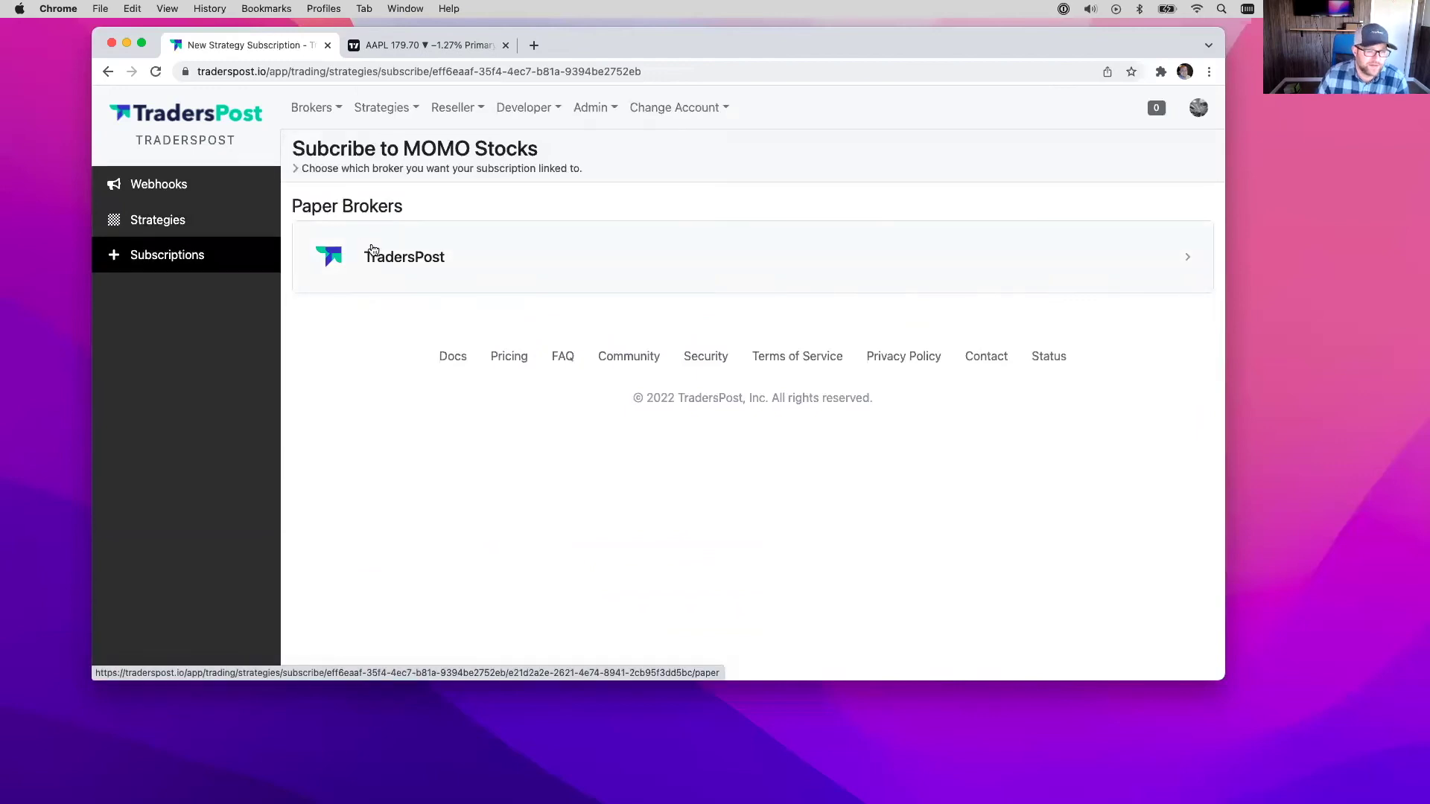
pyautogui.click(395, 259)
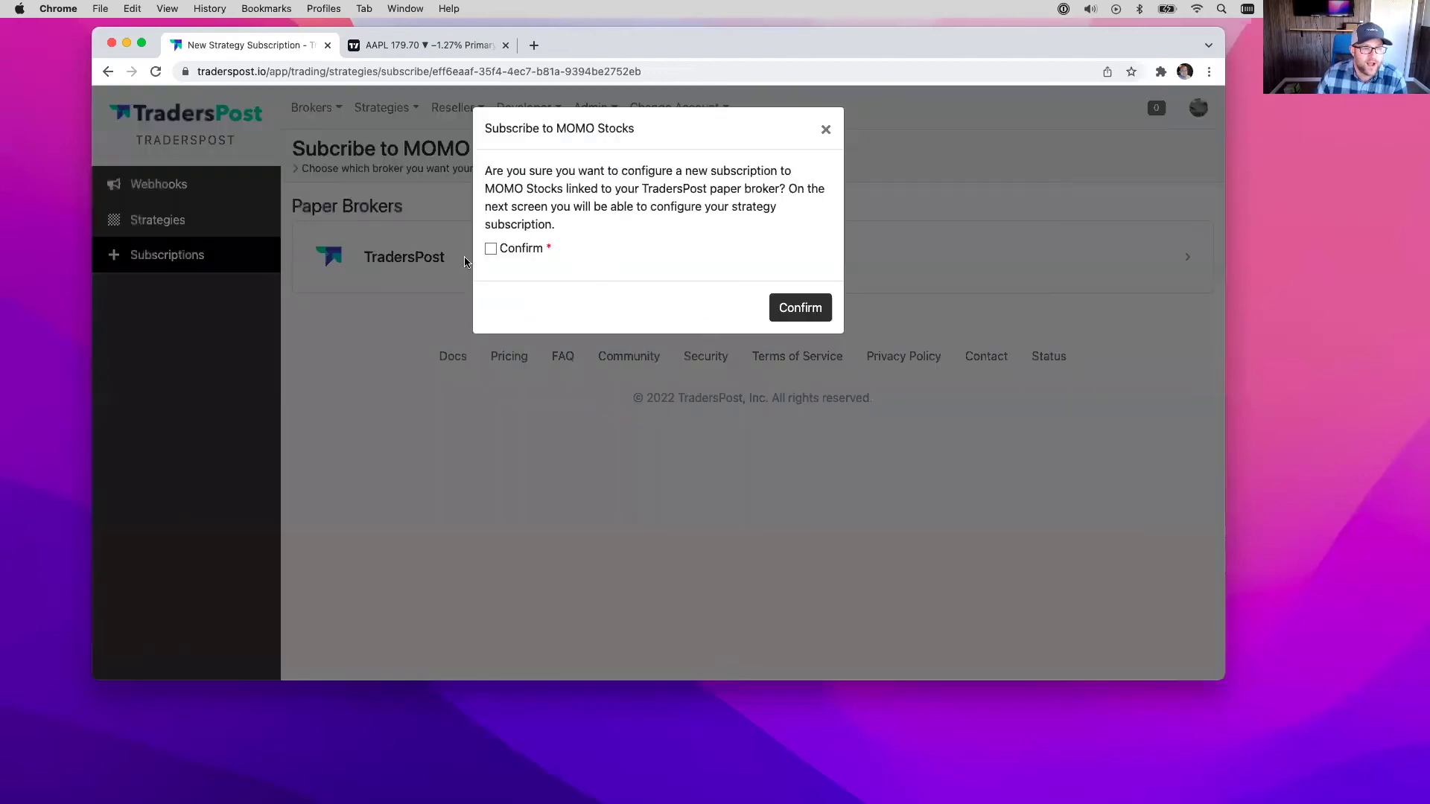
pyautogui.click(530, 250)
pyautogui.click(775, 306)
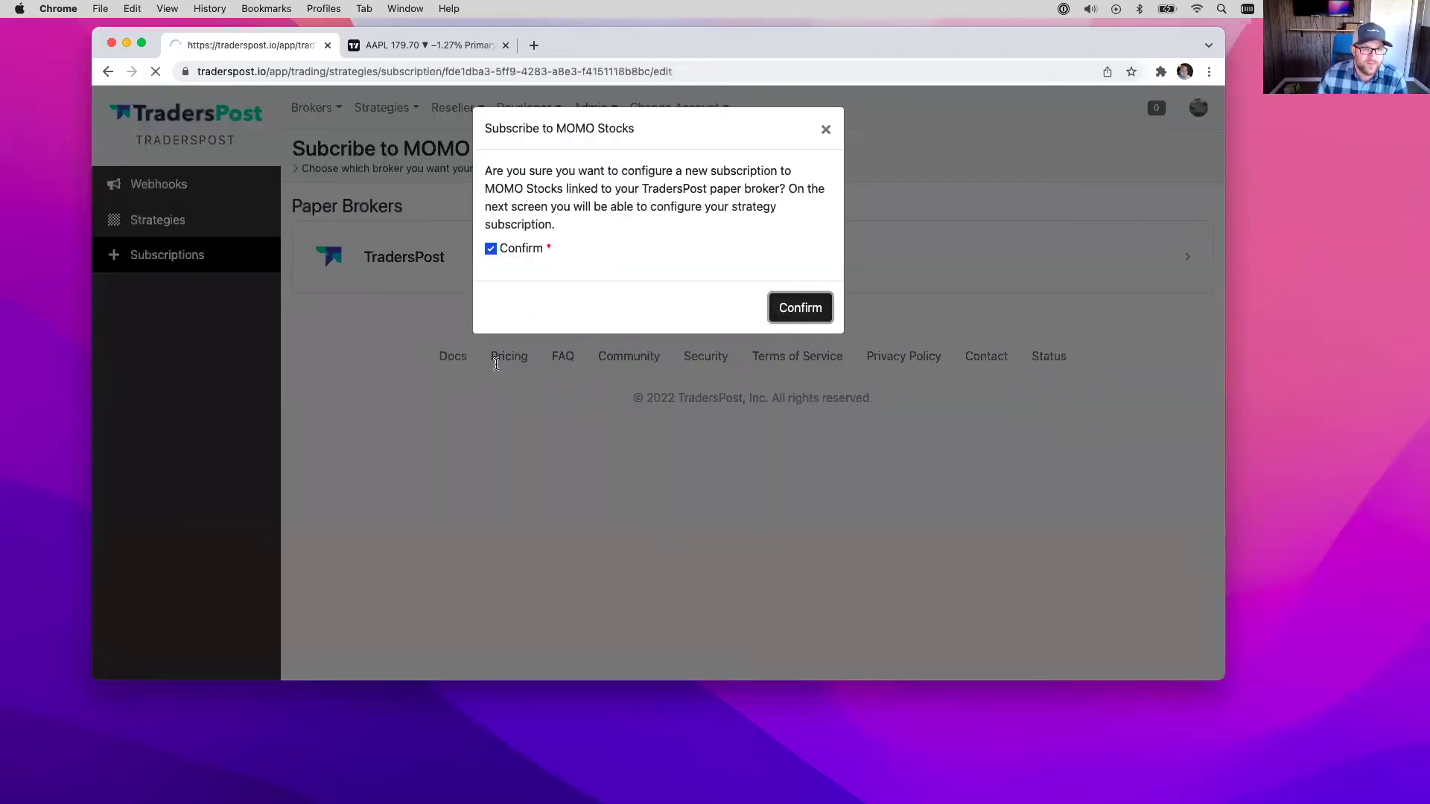
# Review which tickers are selected in the MOMO Stocks subscription, going through the list from AAPL to ZM
pyautogui.scroll(-7, 422, 417)
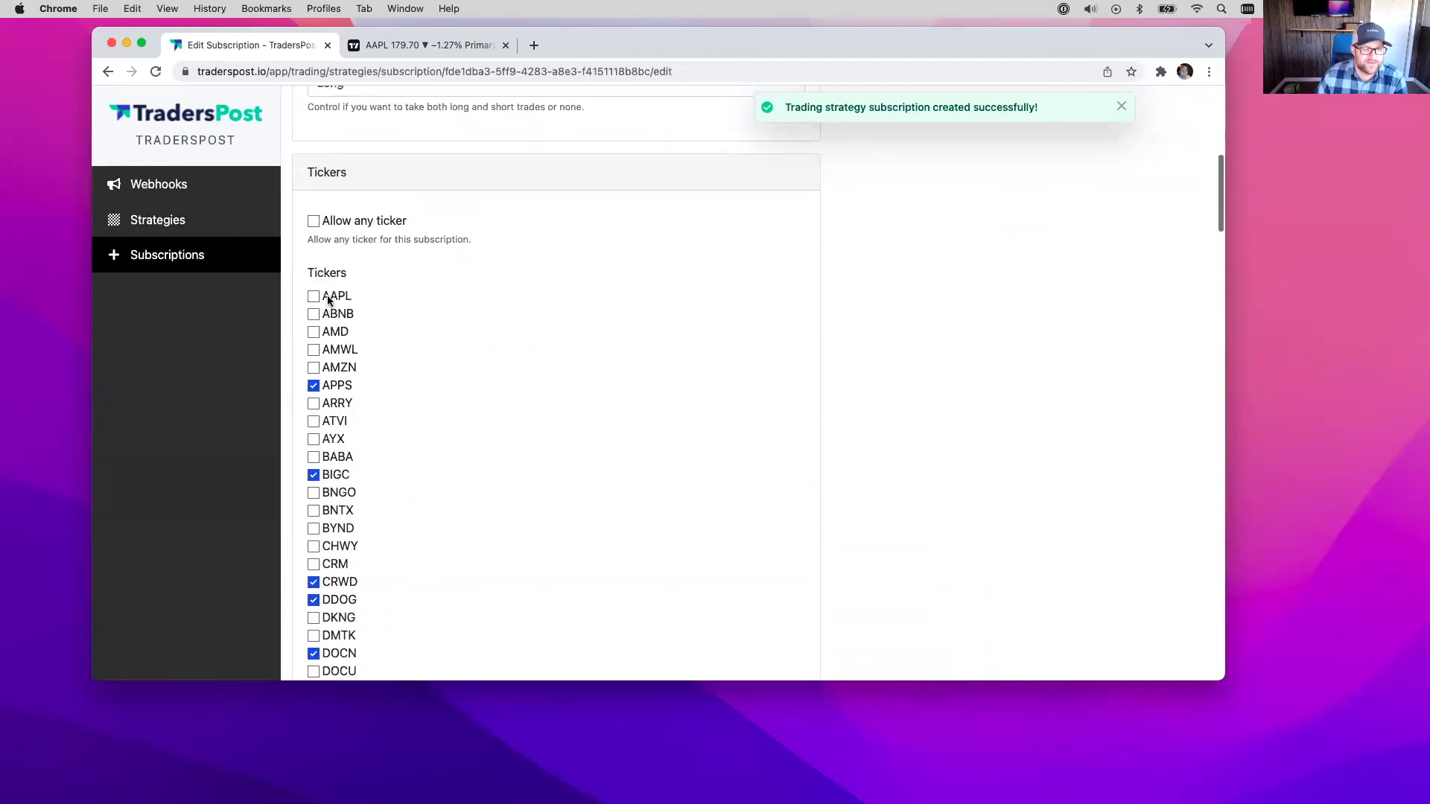
pyautogui.scroll(-7, 331, 392)
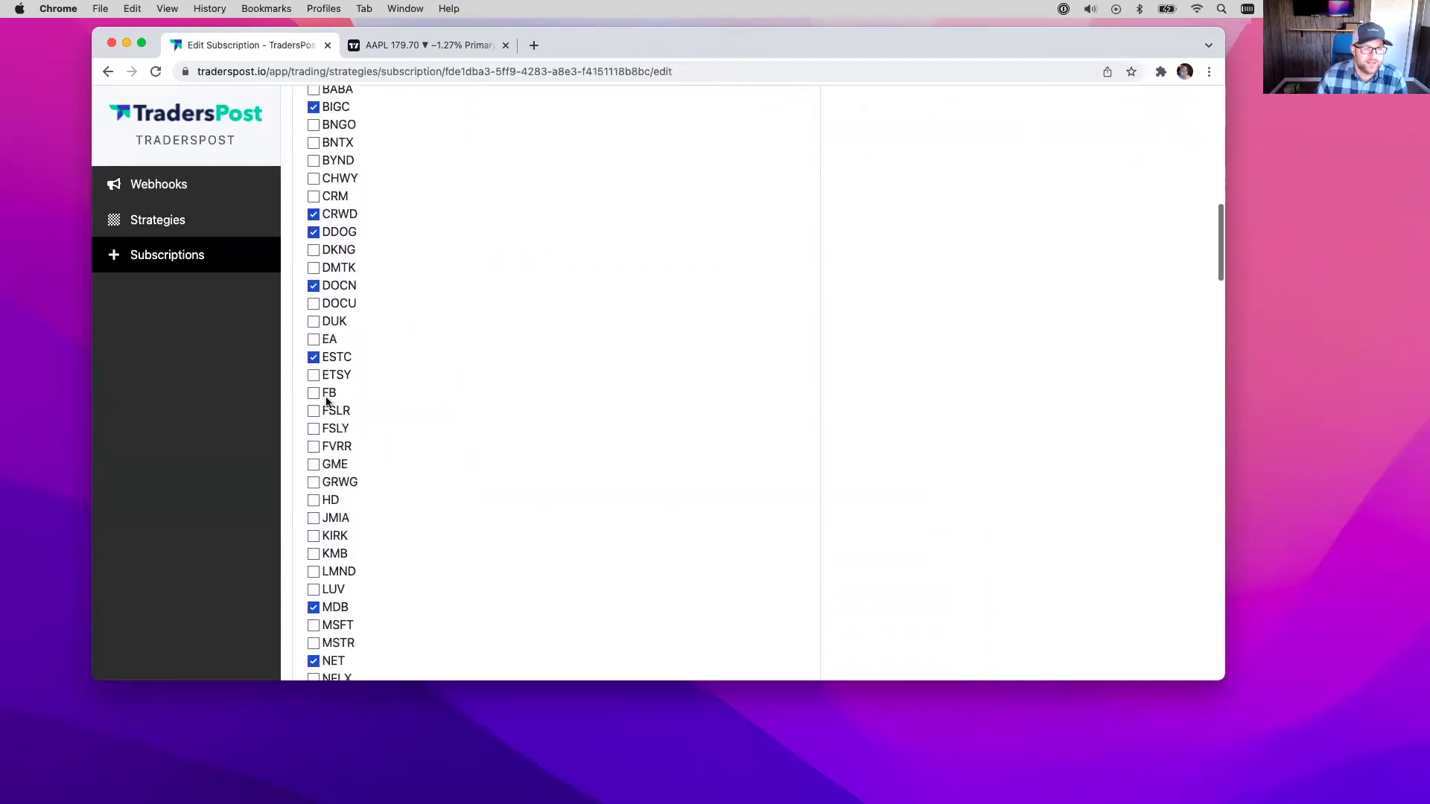
pyautogui.scroll(-3, 326, 402)
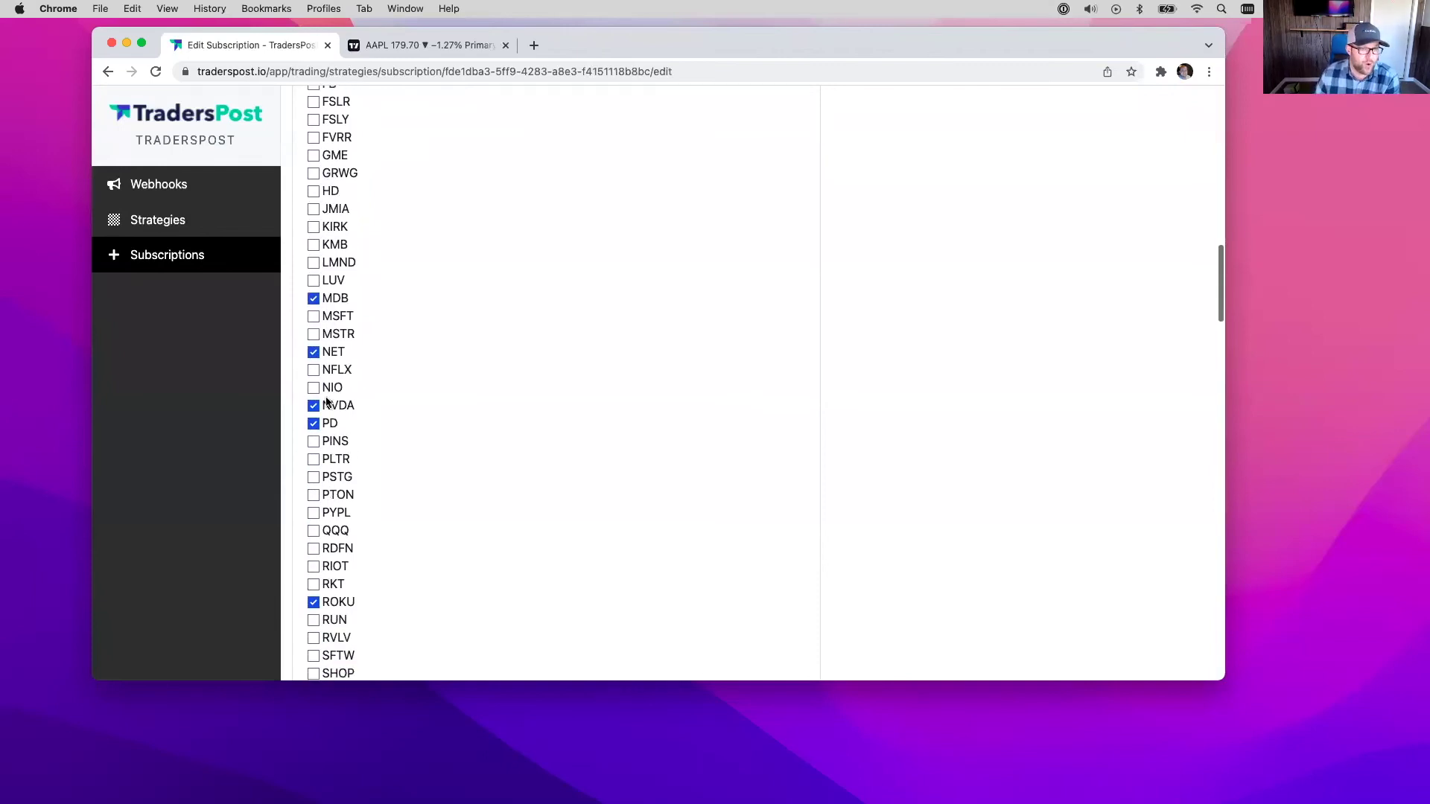
pyautogui.scroll(-8, 331, 387)
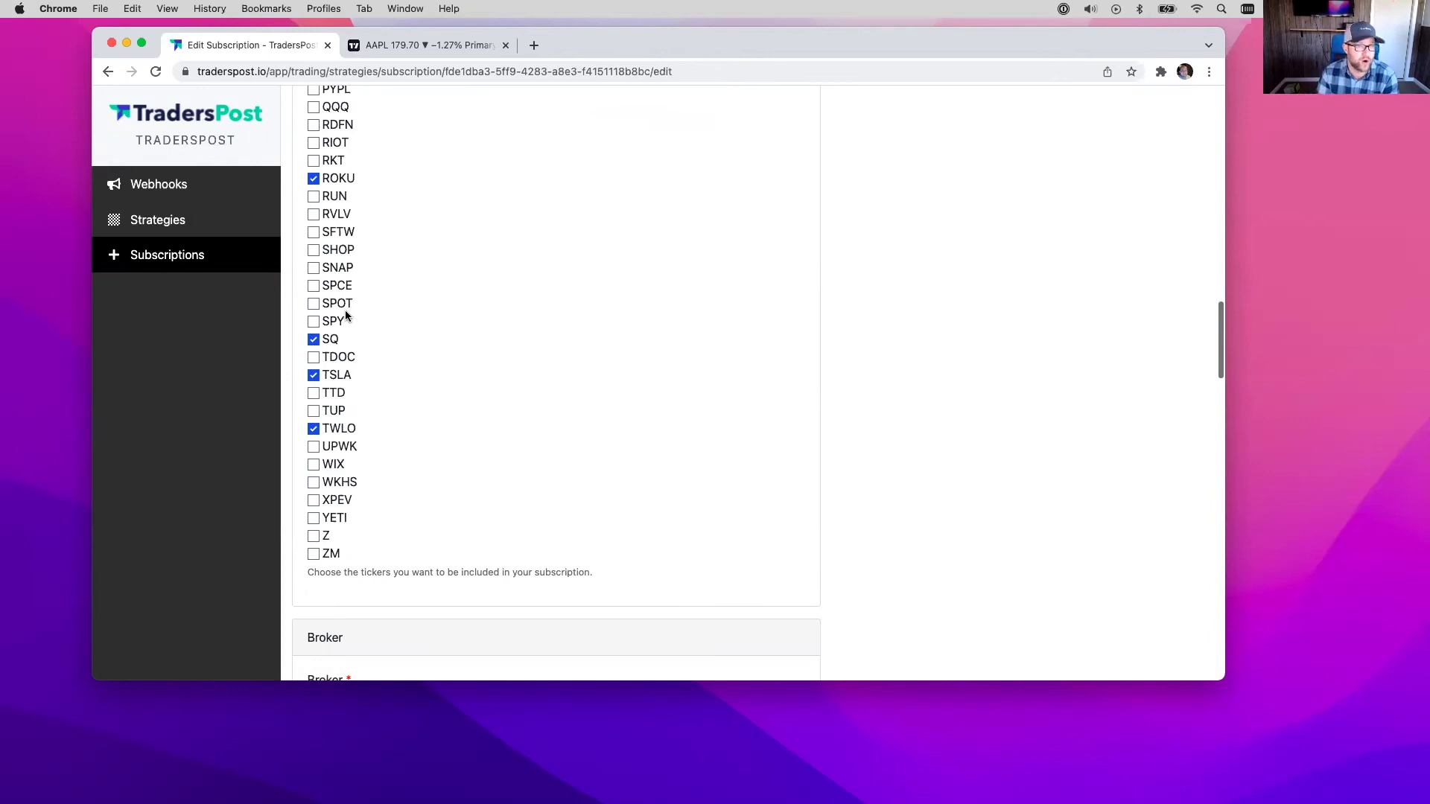
pyautogui.scroll(-1, 345, 313)
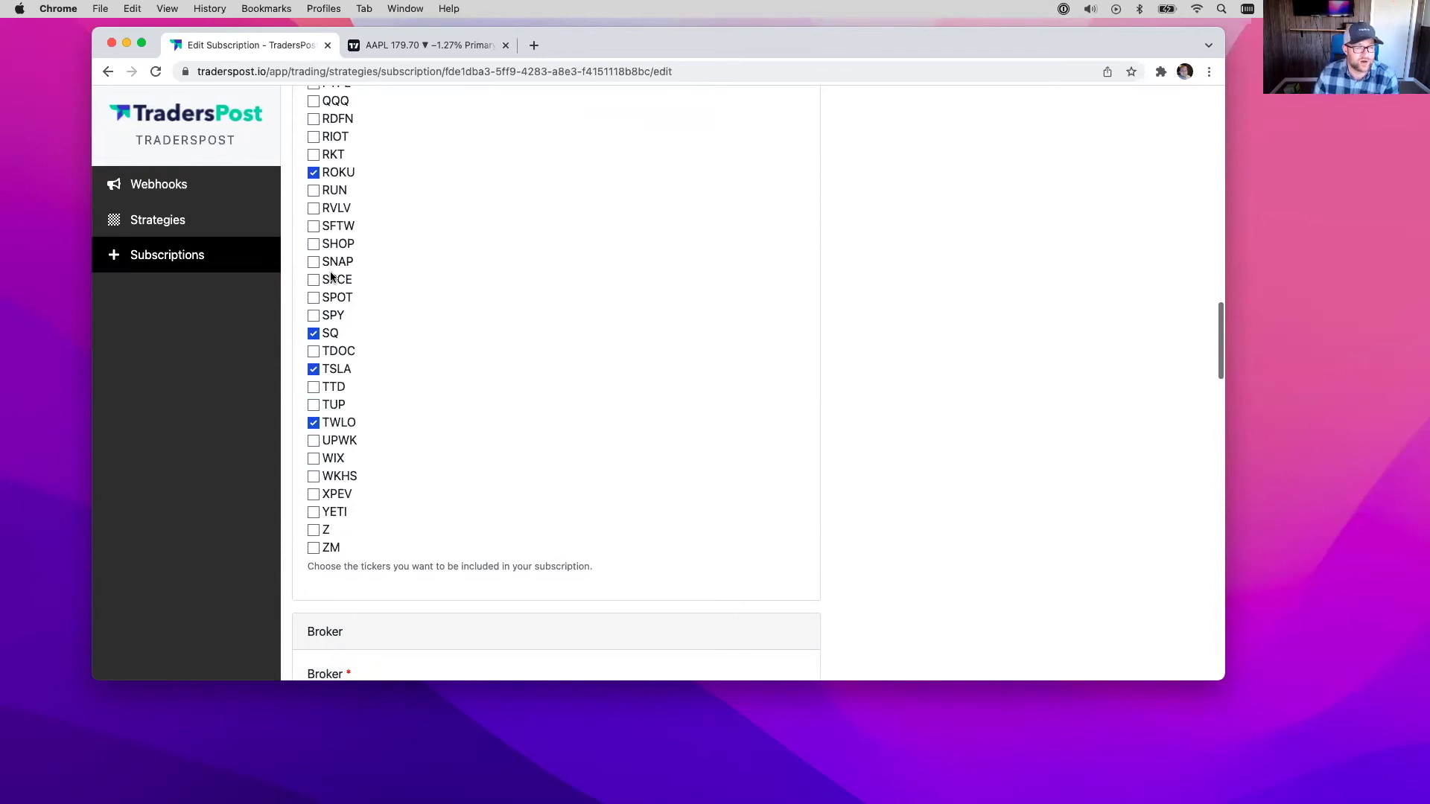
pyautogui.scroll(10, 333, 287)
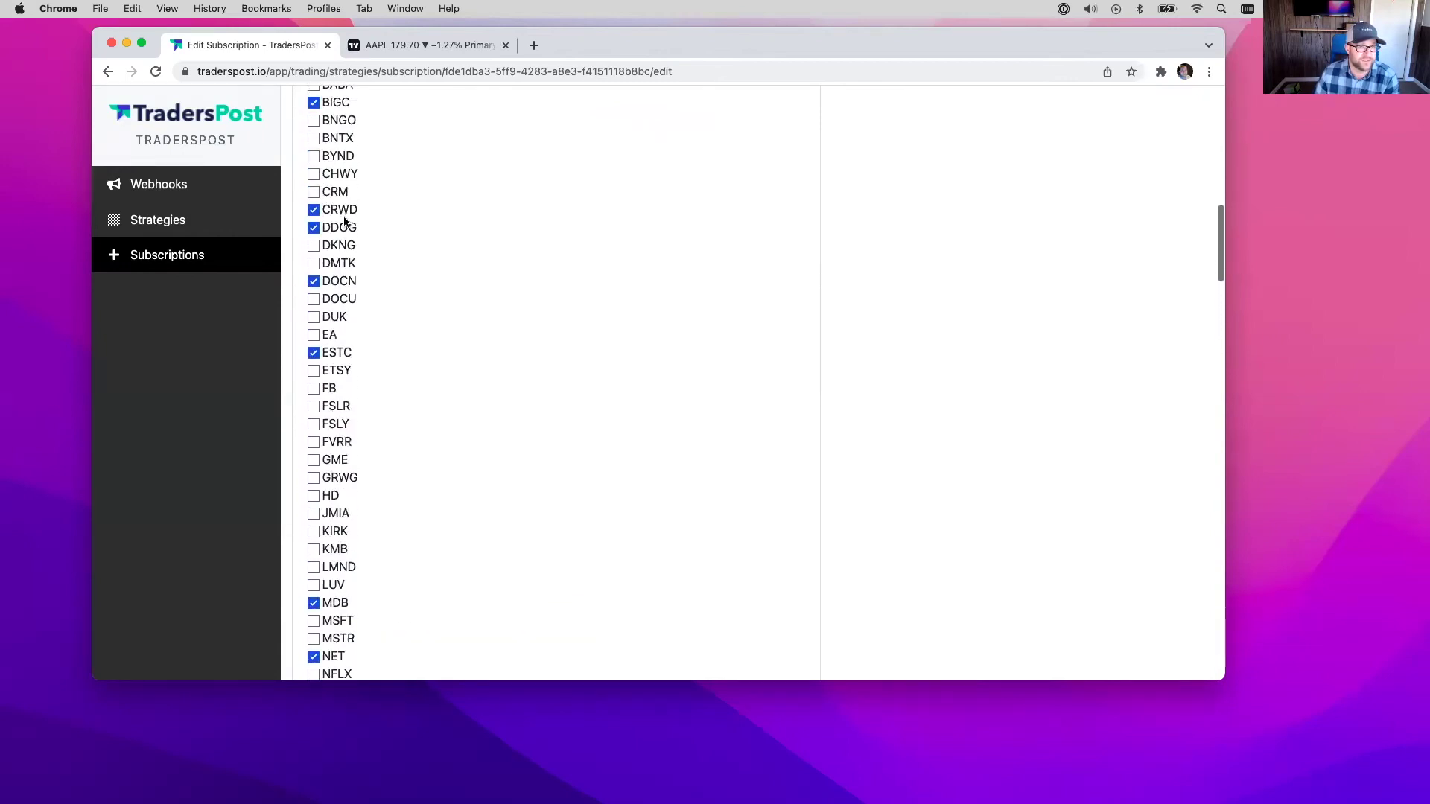
pyautogui.scroll(5, 344, 221)
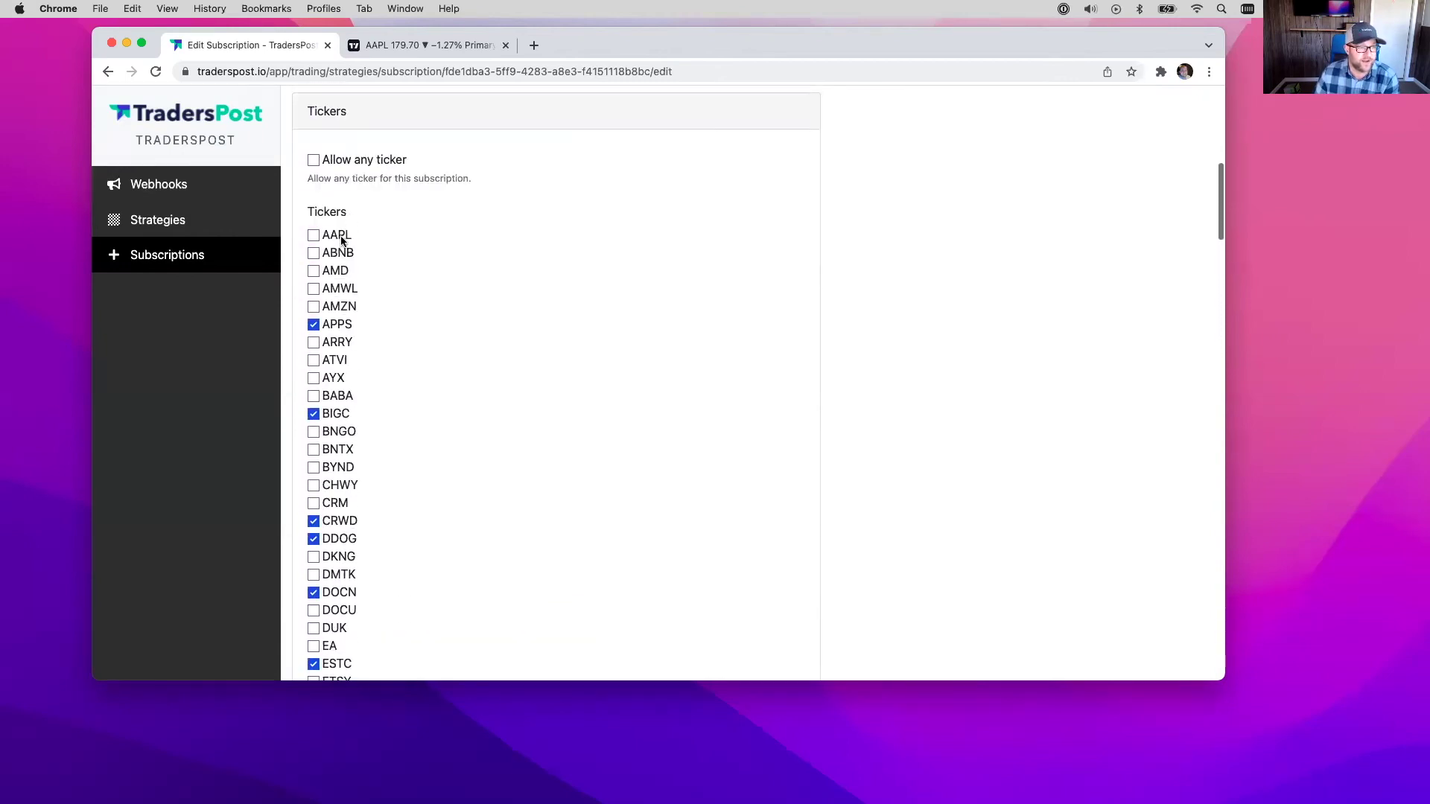
pyautogui.scroll(-3, 324, 320)
pyautogui.scroll(-5, 324, 322)
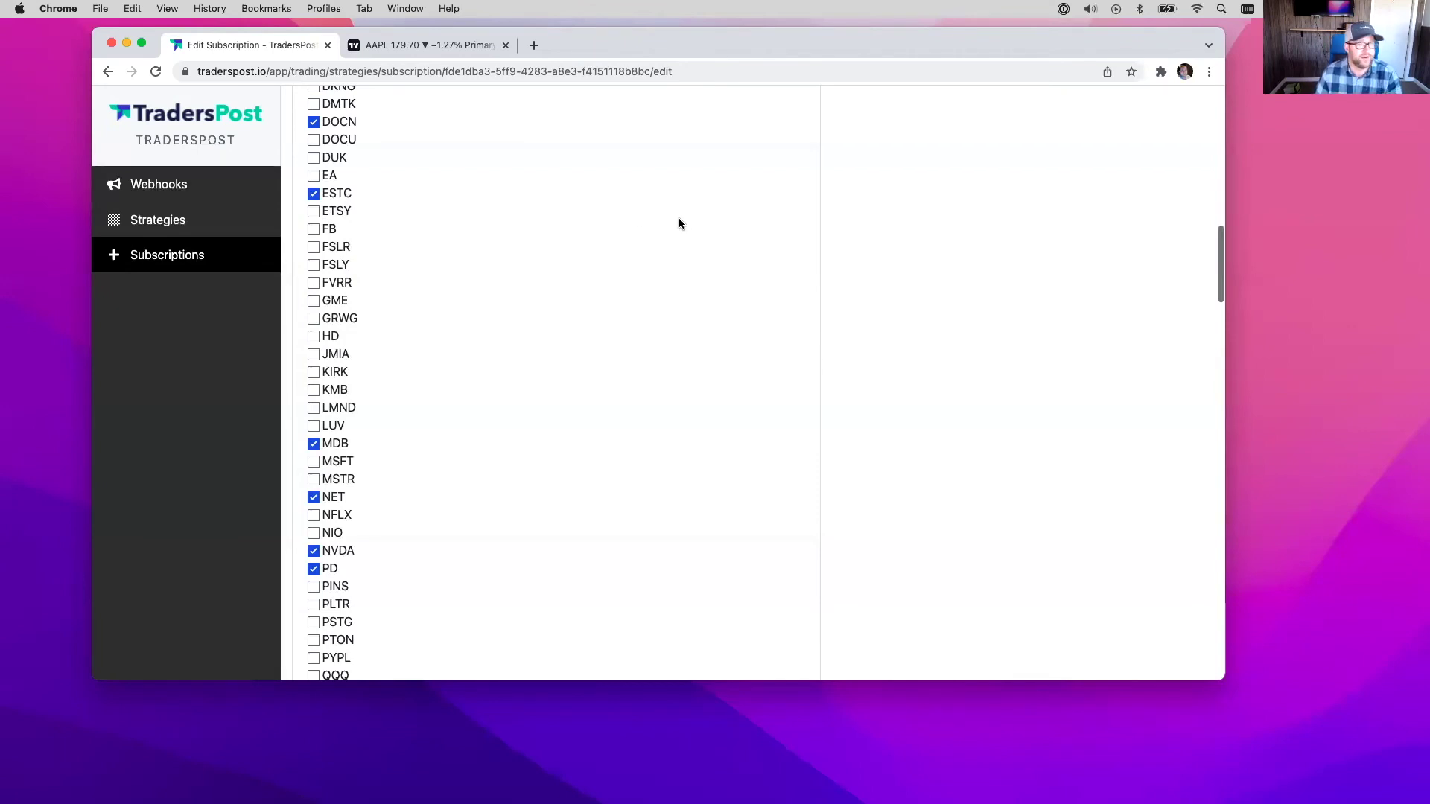
# Search Google in a new tab for "trade republic franc do they have an api"
pyautogui.press('super+t')
pyautogui.write('trade ')
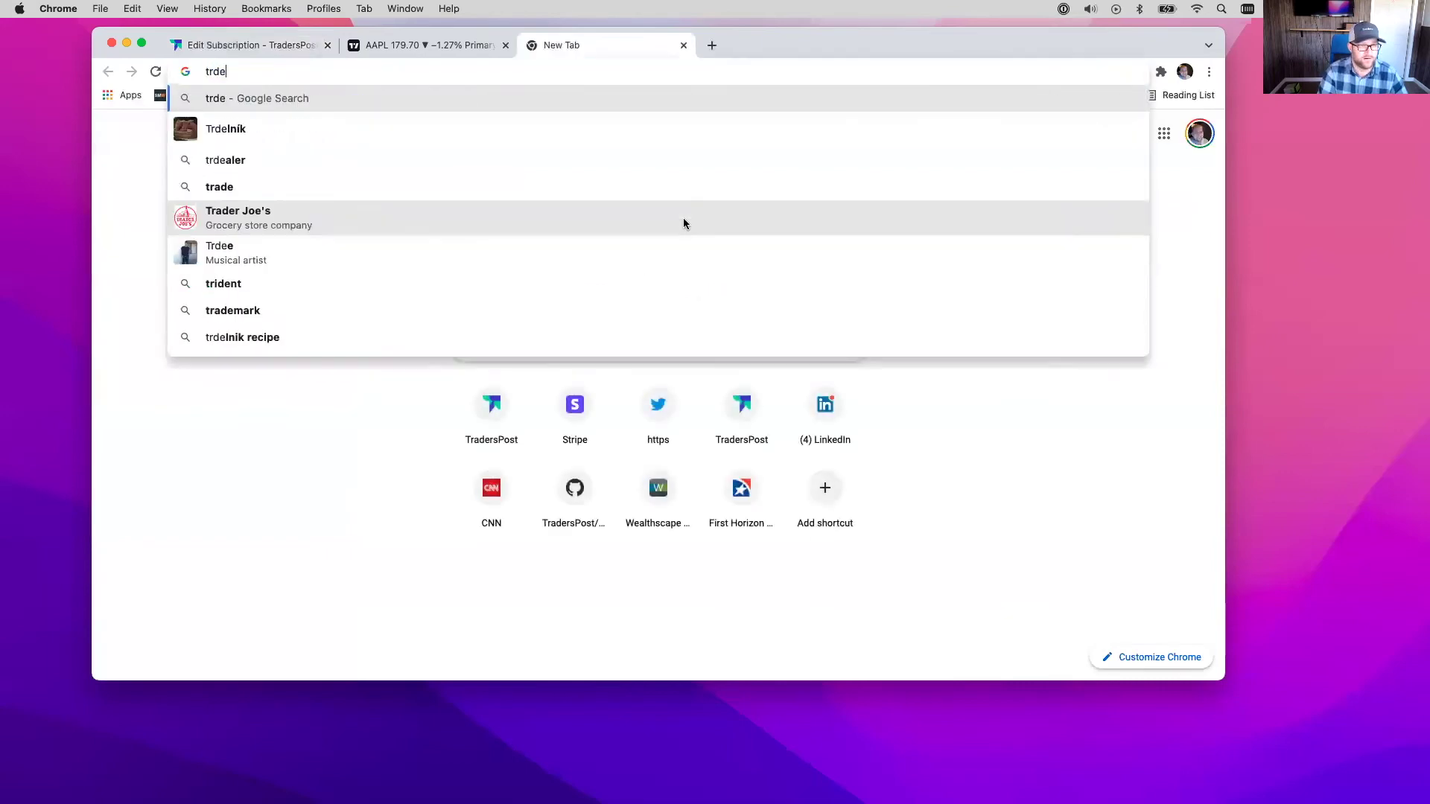
pyautogui.write('republ')
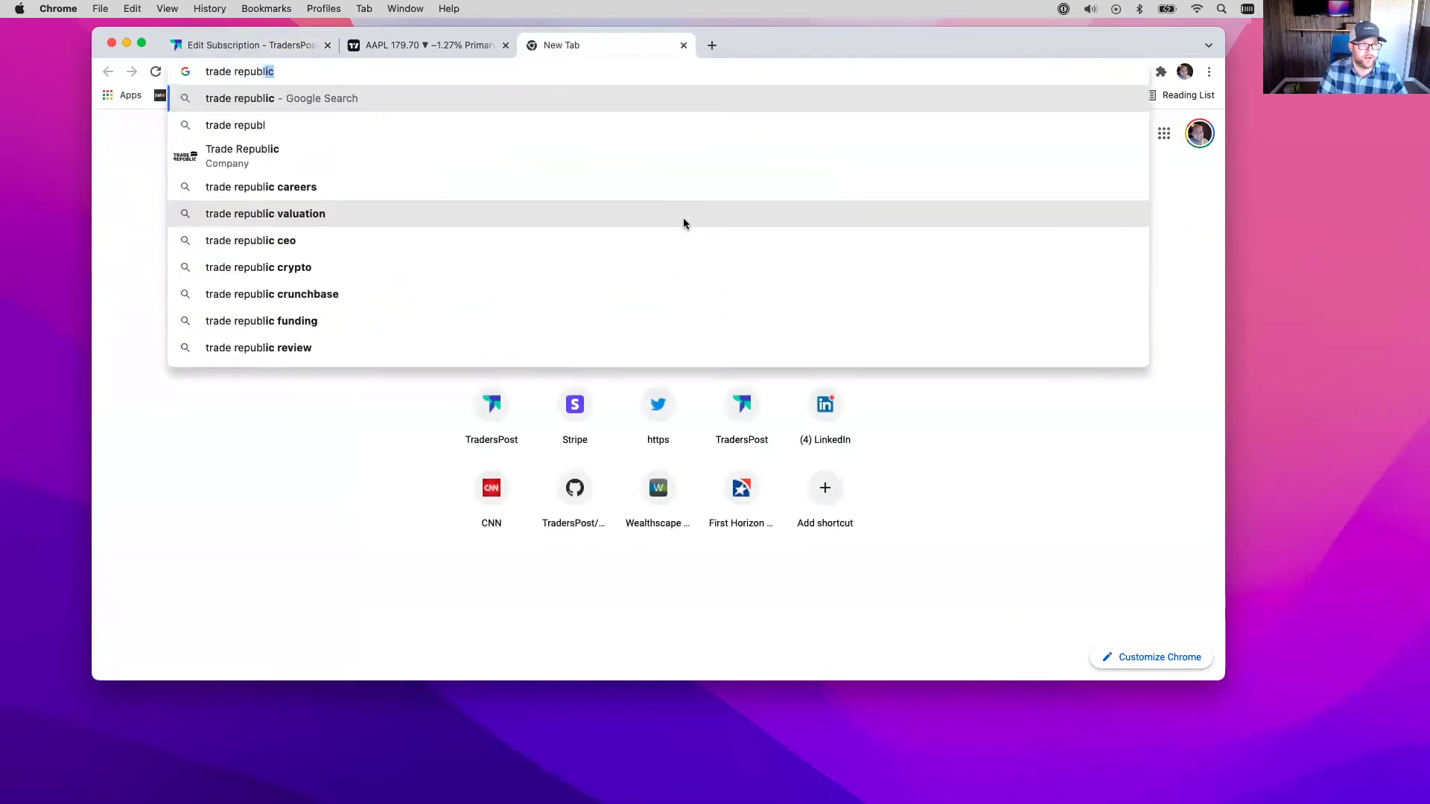
pyautogui.write('ic franc do they. have')
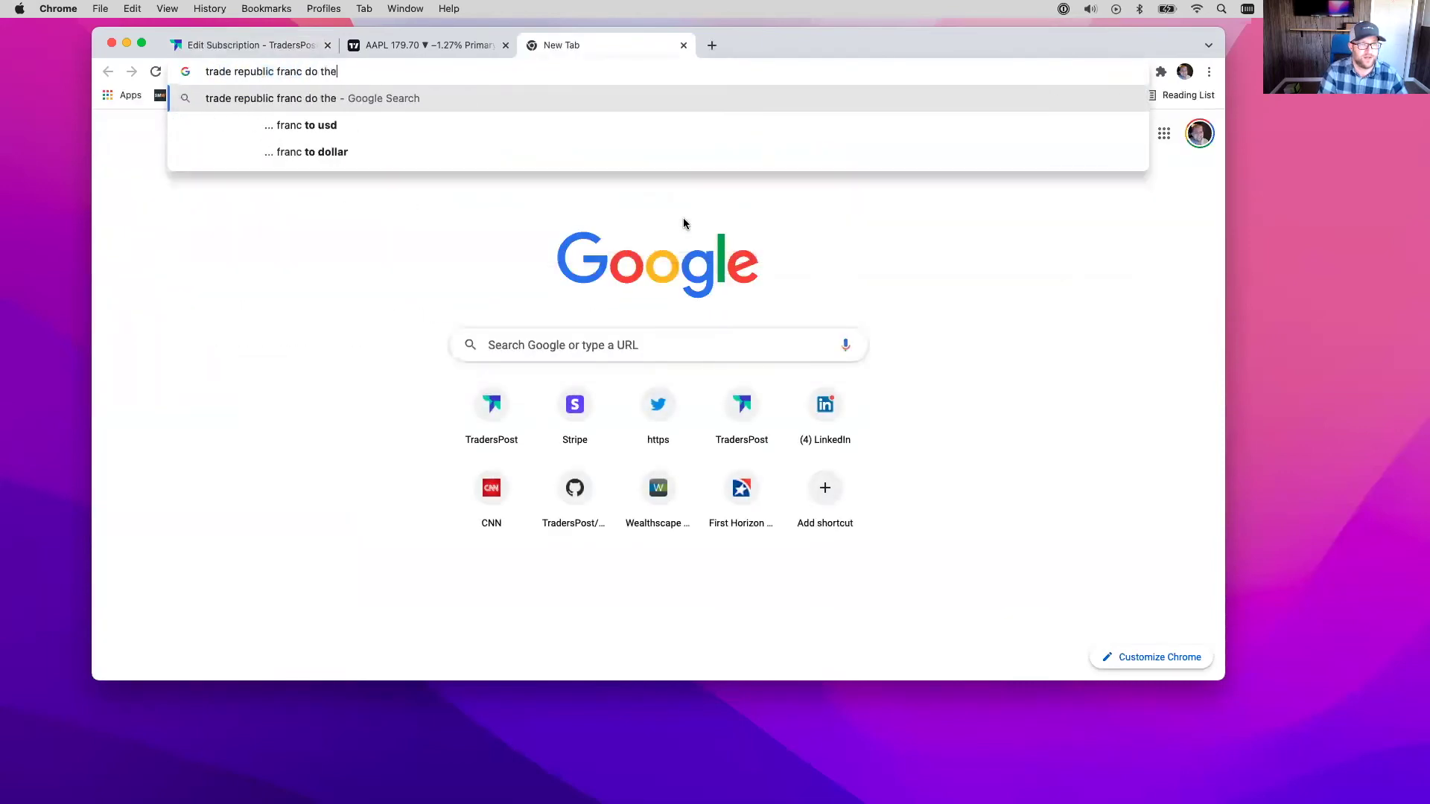
pyautogui.press('BackSpace')
pyautogui.press('BackSpace')
pyautogui.press('BackSpace')
pyautogui.press('BackSpace')
pyautogui.press('BackSpace')
pyautogui.press('BackSpace')
pyautogui.write('hav')
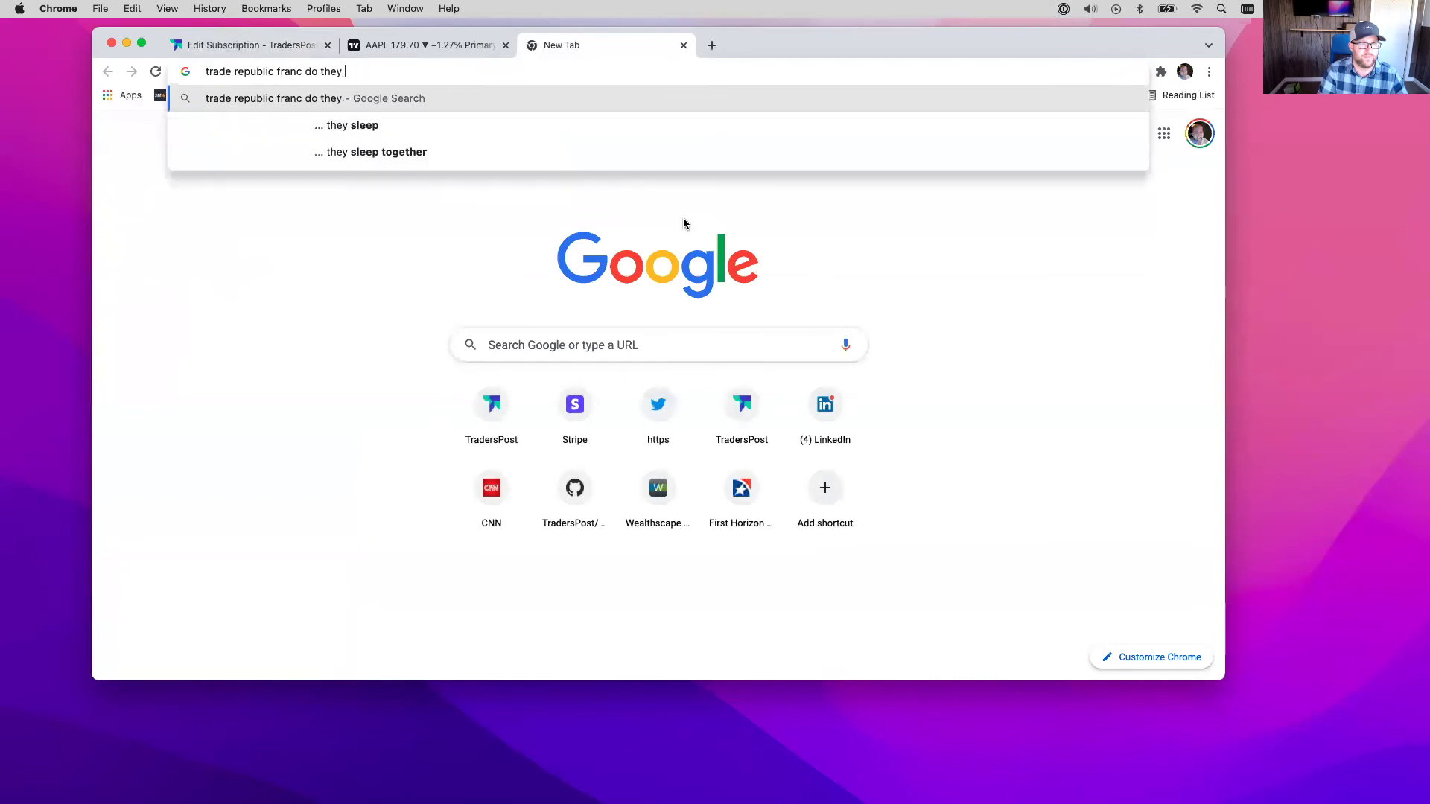
pyautogui.write('e an api')
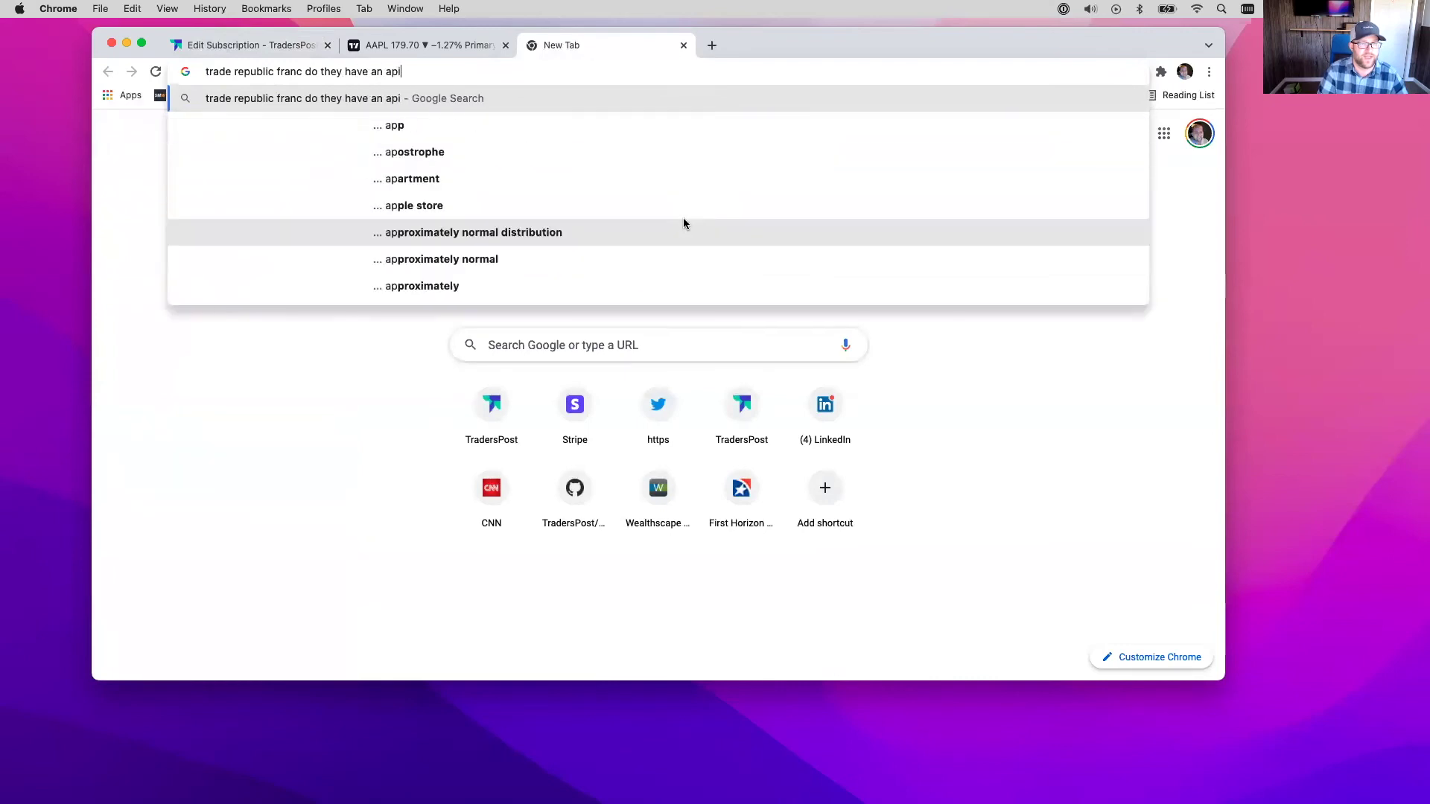
pyautogui.press('Return')
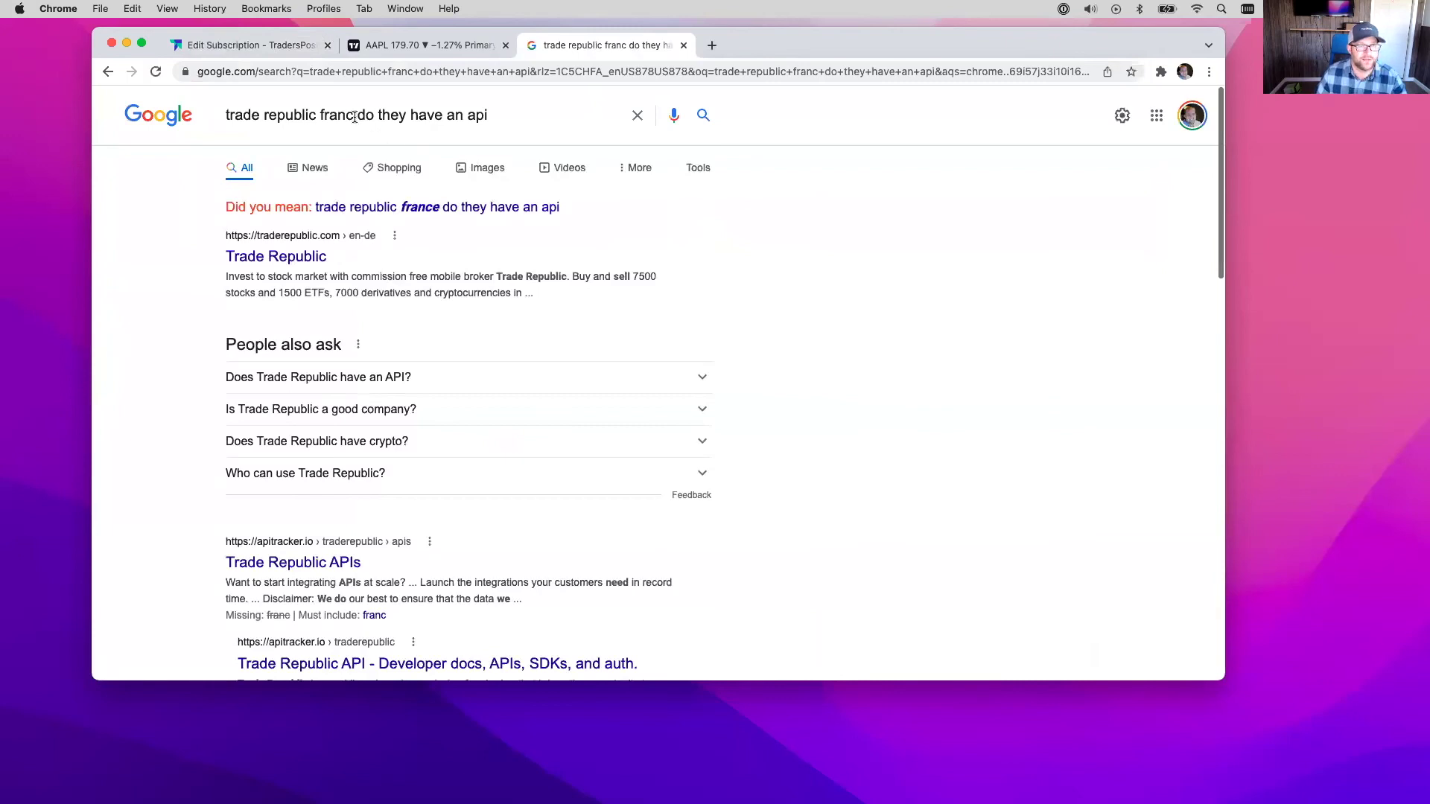
# Correct "franc" to "france" in the search and look through the results for Trade Republic API pages
pyautogui.click(353, 115)
pyautogui.write('e')
pyautogui.press('Return')
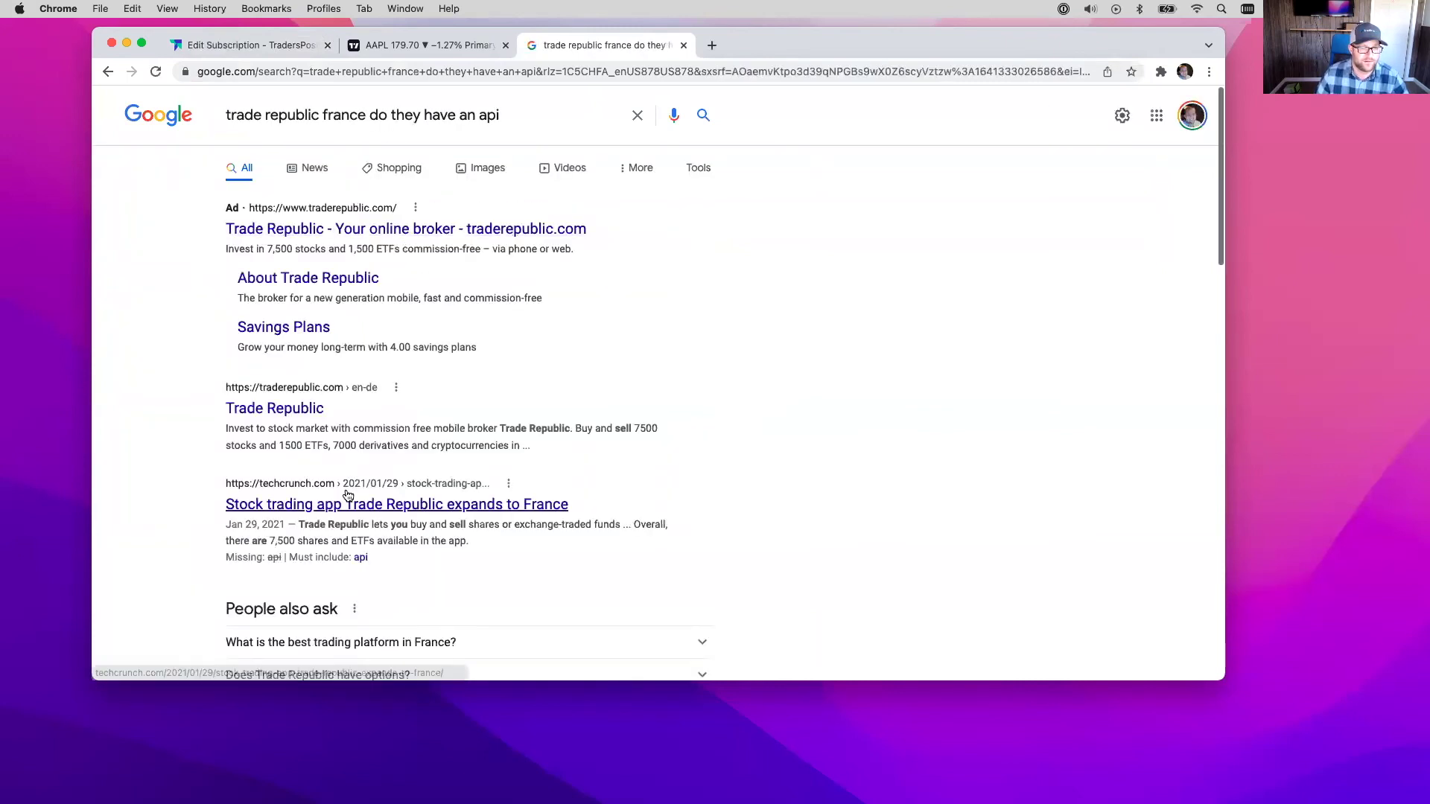
pyautogui.scroll(-5, 352, 507)
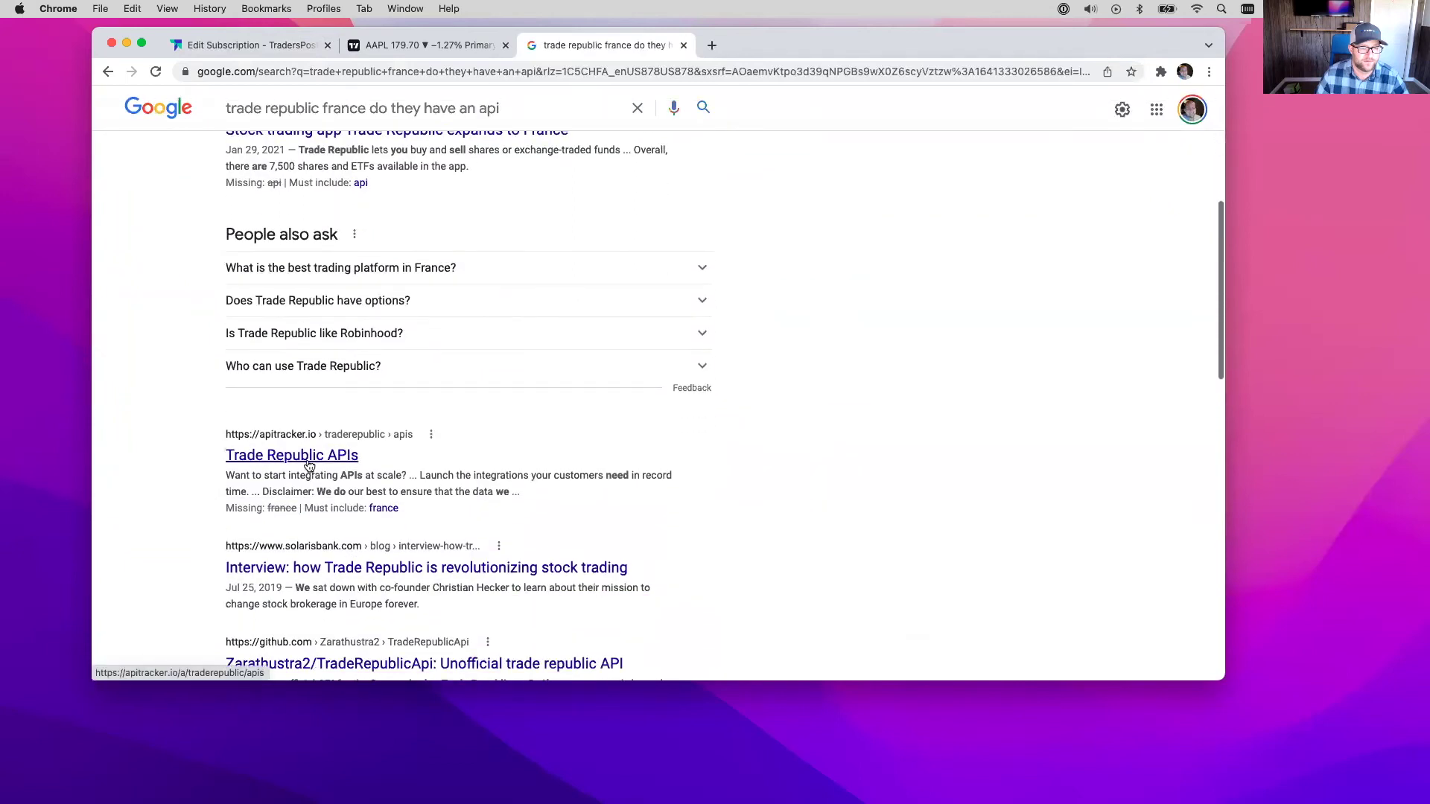
pyautogui.click(309, 465)
pyautogui.scroll(-3, 308, 463)
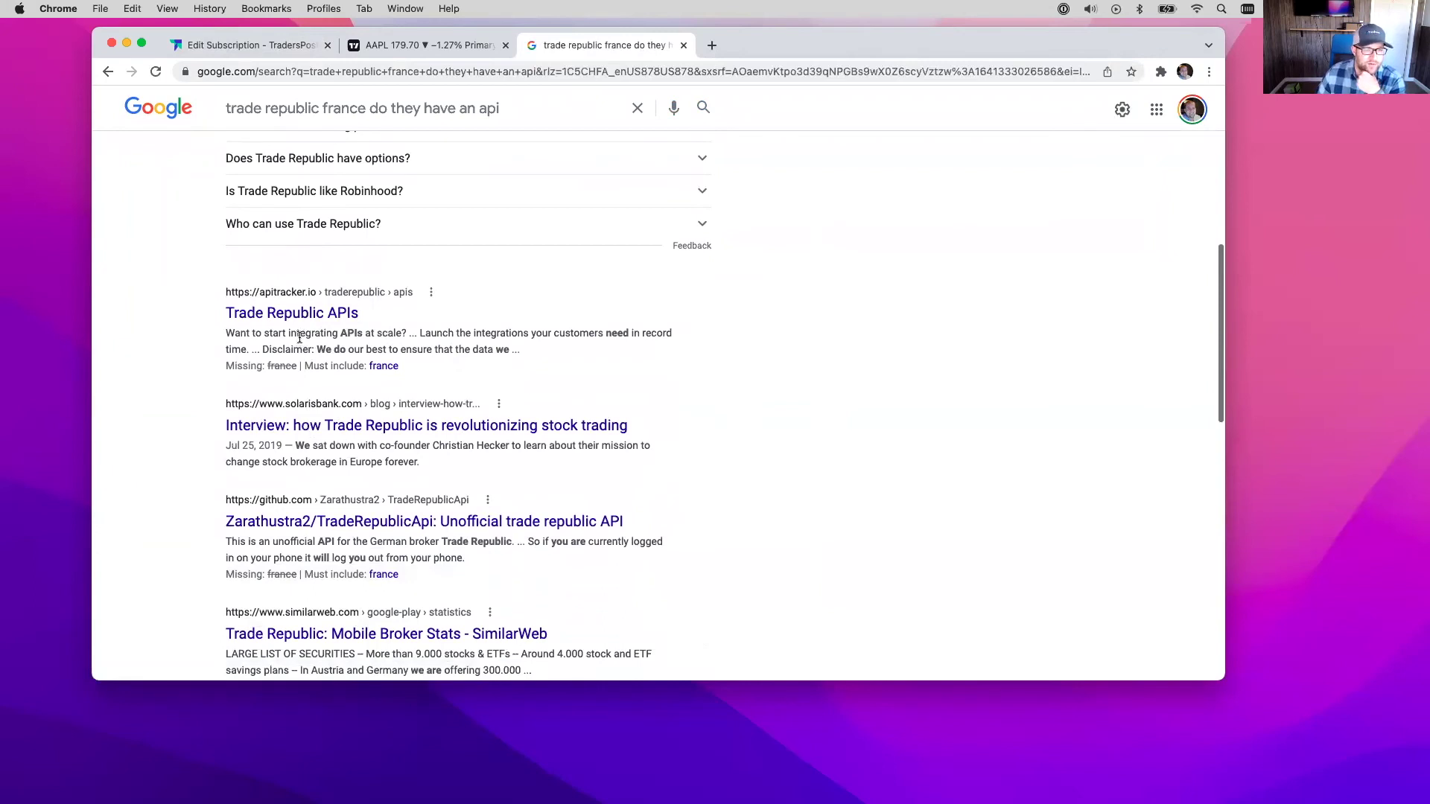
# Run a new Google search for "trade republic api"
pyautogui.click(315, 72)
pyautogui.write('trade republic api')
pyautogui.press('Return')
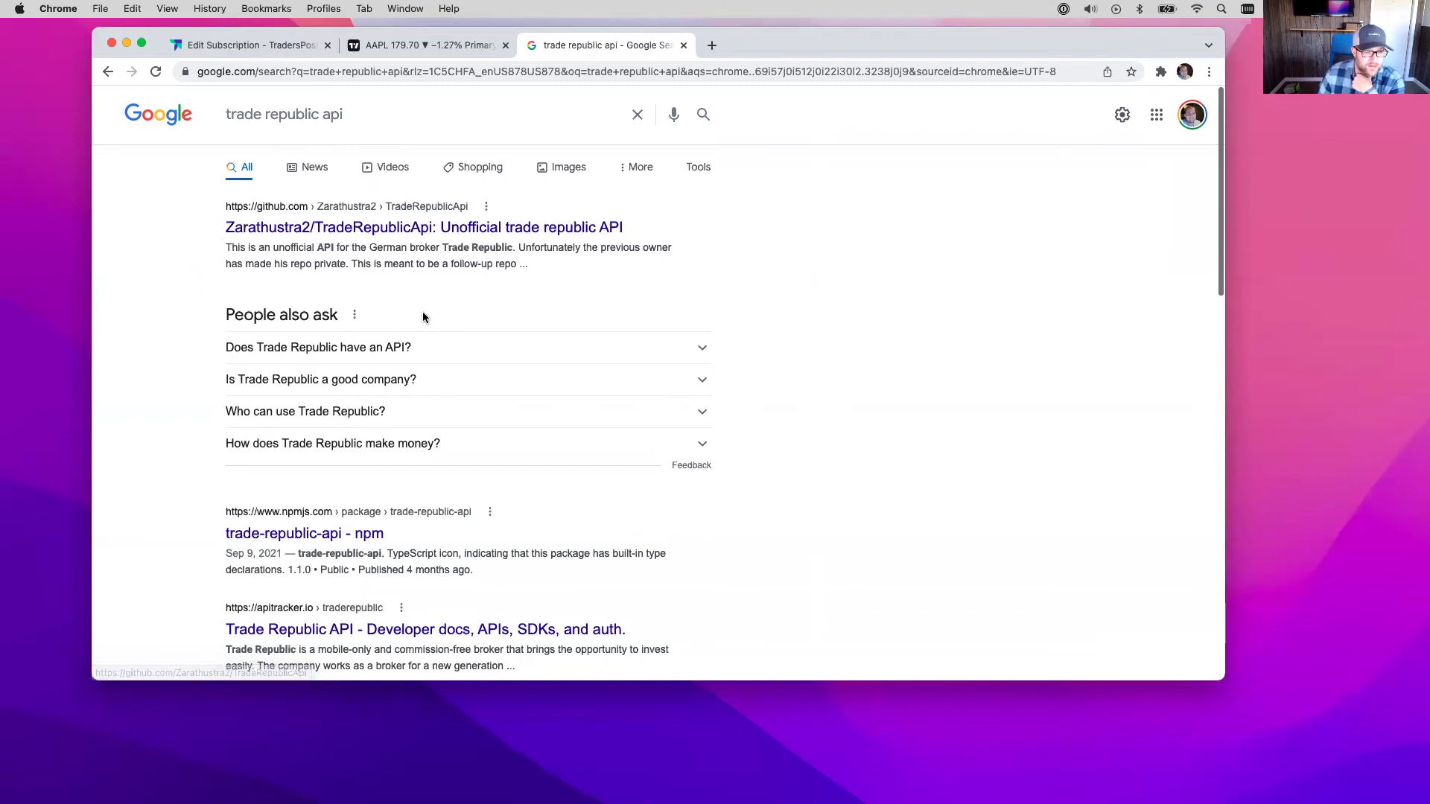
# Look through the "trade republic api" search results for an official or unofficial API
pyautogui.scroll(-3, 303, 460)
pyautogui.scroll(-1, 302, 460)
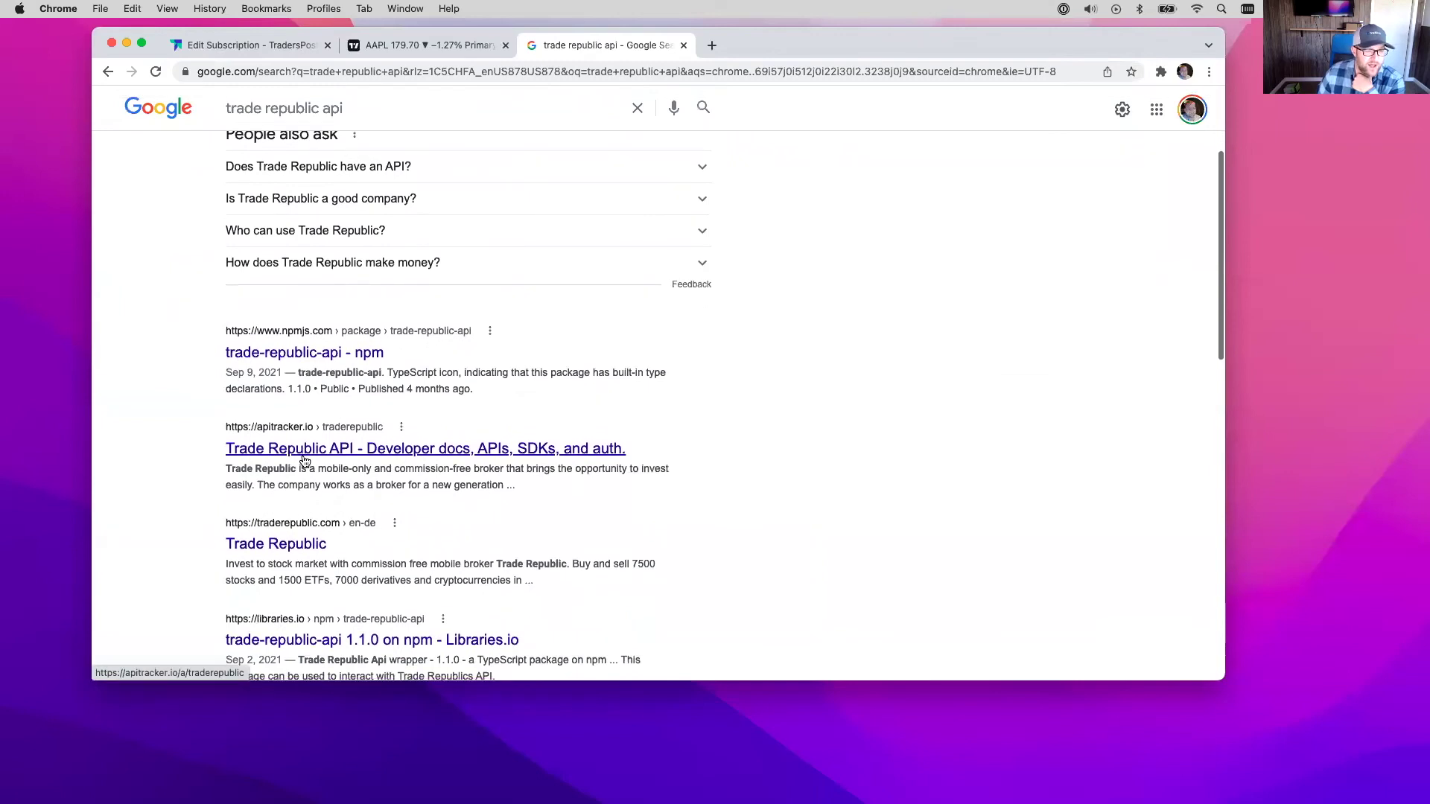
pyautogui.scroll(-3, 302, 460)
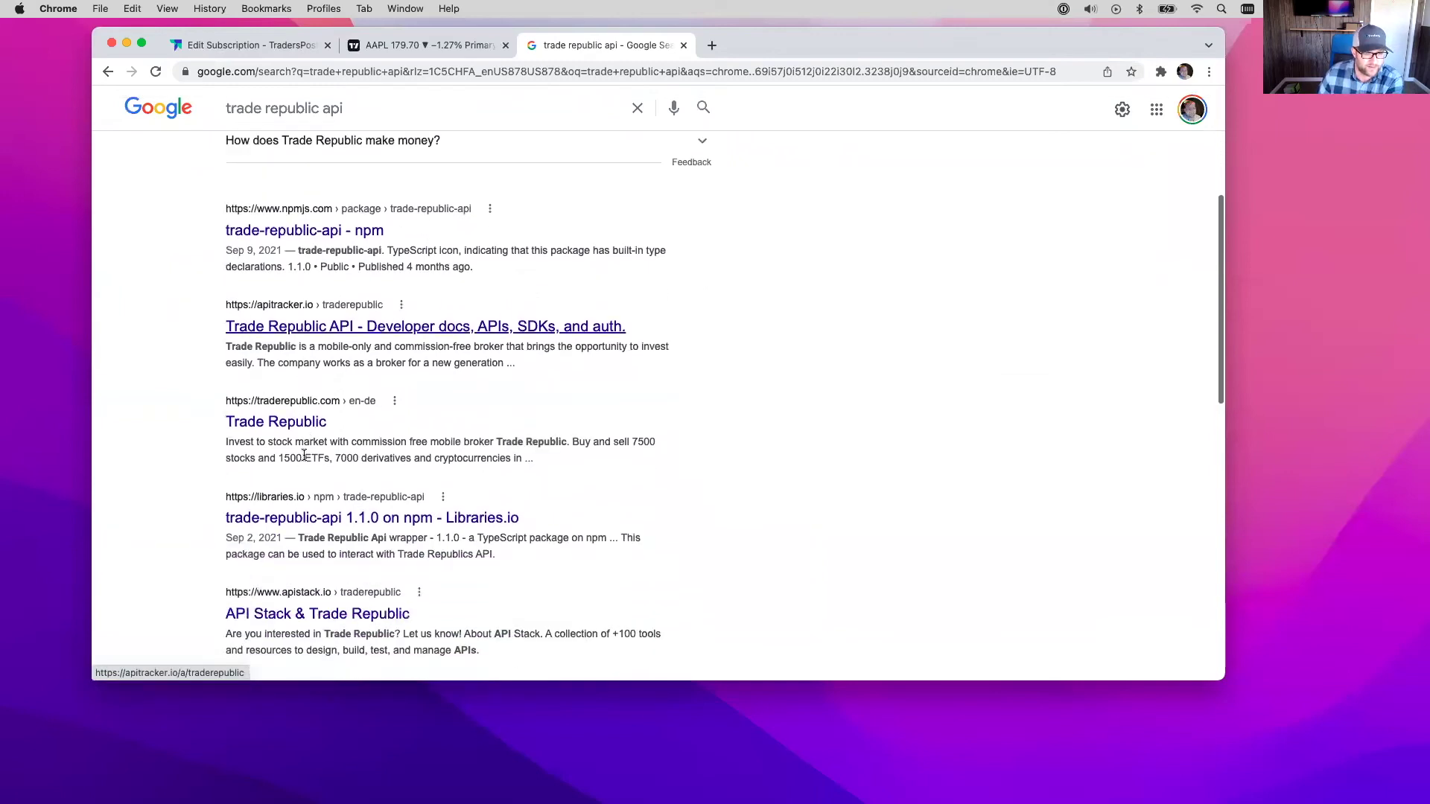
pyautogui.scroll(-4, 302, 460)
pyautogui.scroll(-5, 304, 460)
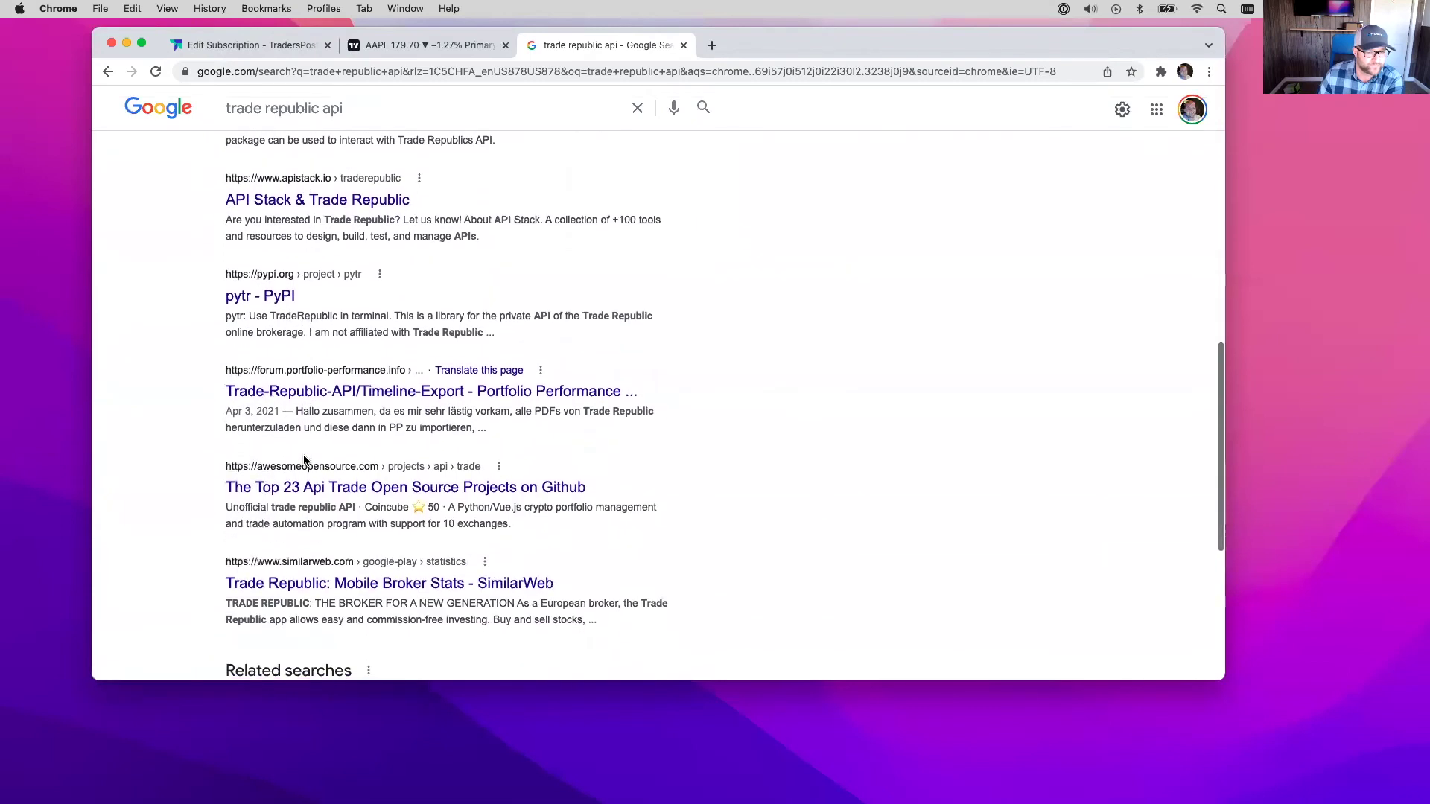
pyautogui.scroll(10, 304, 460)
# Open the unofficial TradeRepublicApi GitHub repository, read through its README, and close the page
pyautogui.click(361, 230)
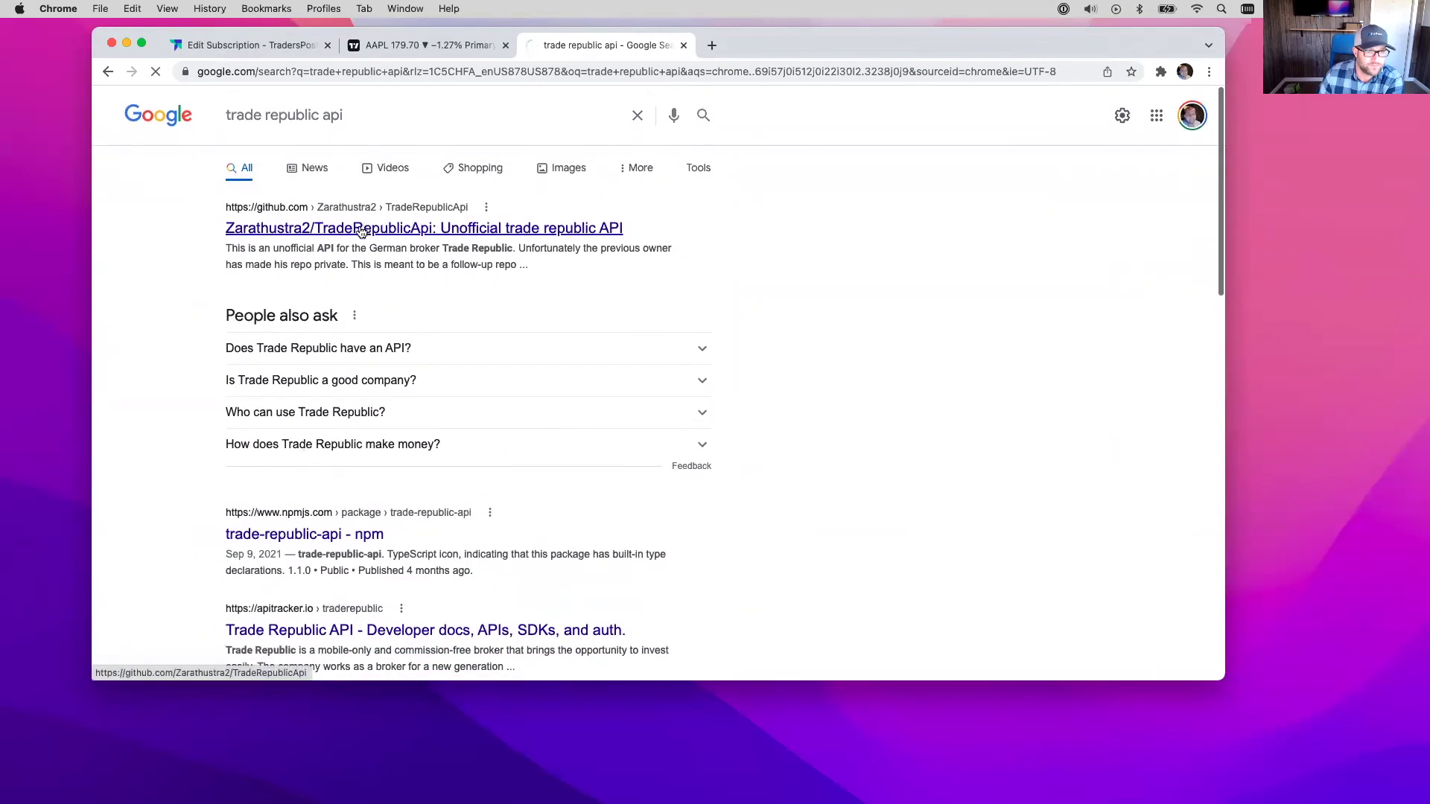
pyautogui.scroll(-3, 171, 365)
pyautogui.scroll(-20, 171, 364)
pyautogui.scroll(-6, 171, 365)
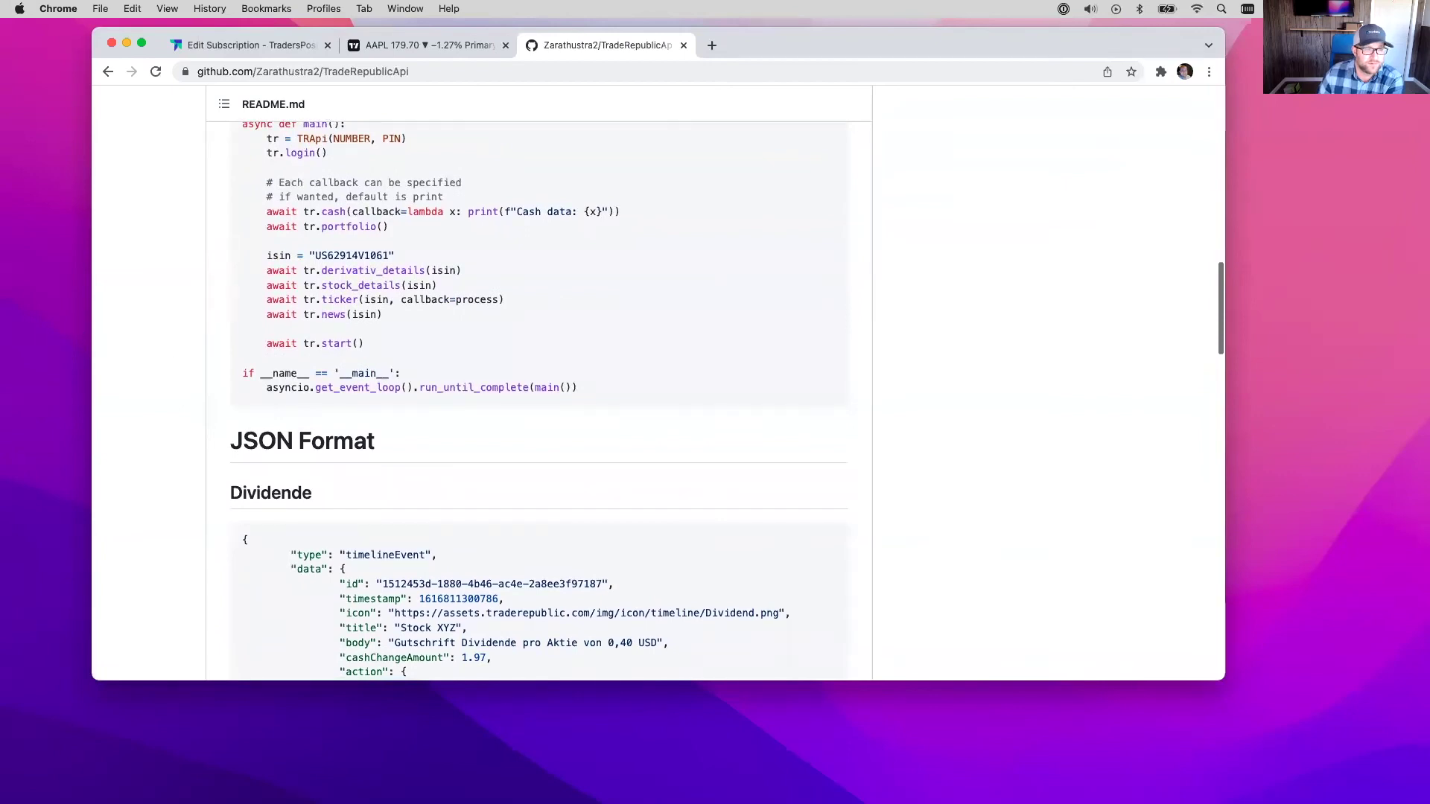
pyautogui.click(683, 45)
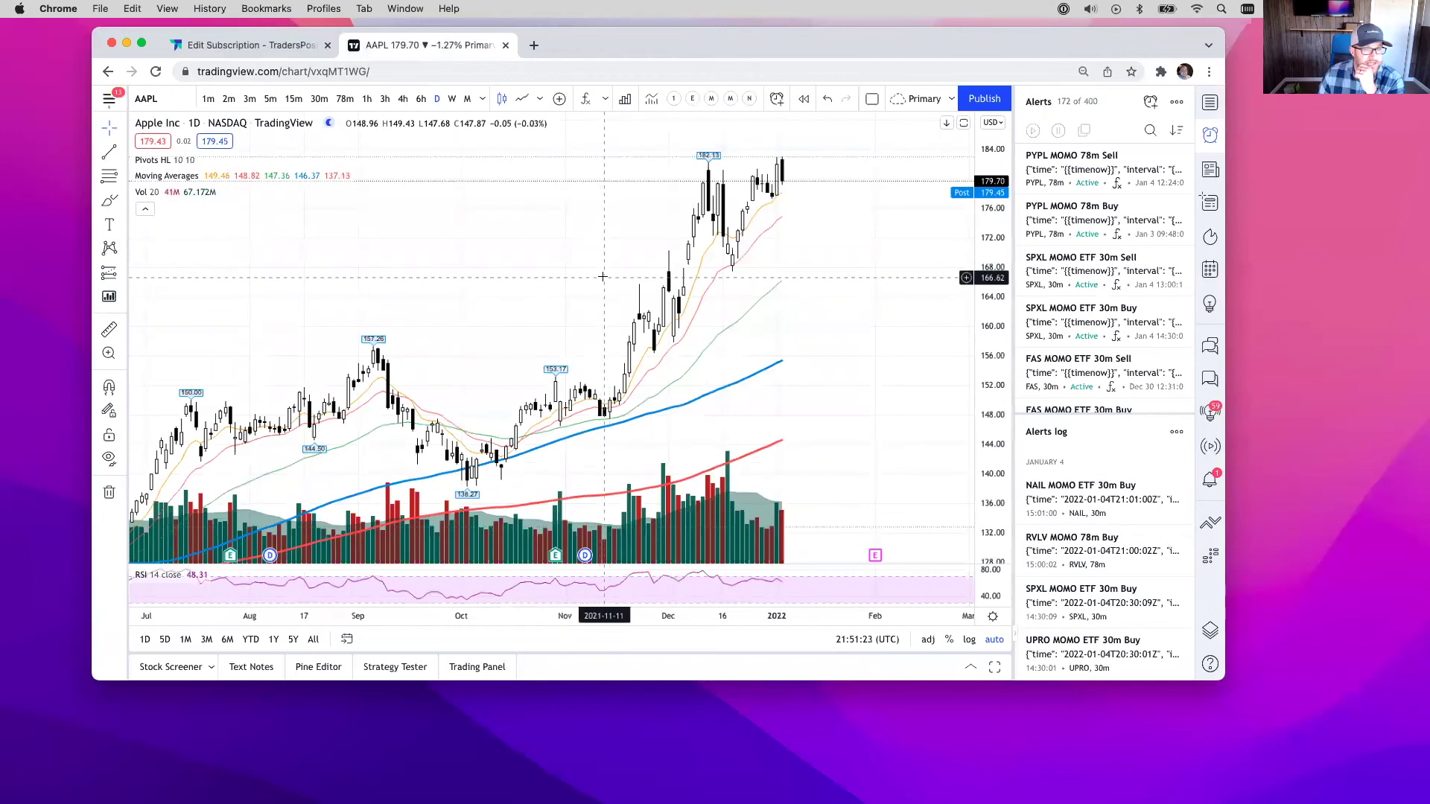
pyautogui.scroll(-5, 607, 282)
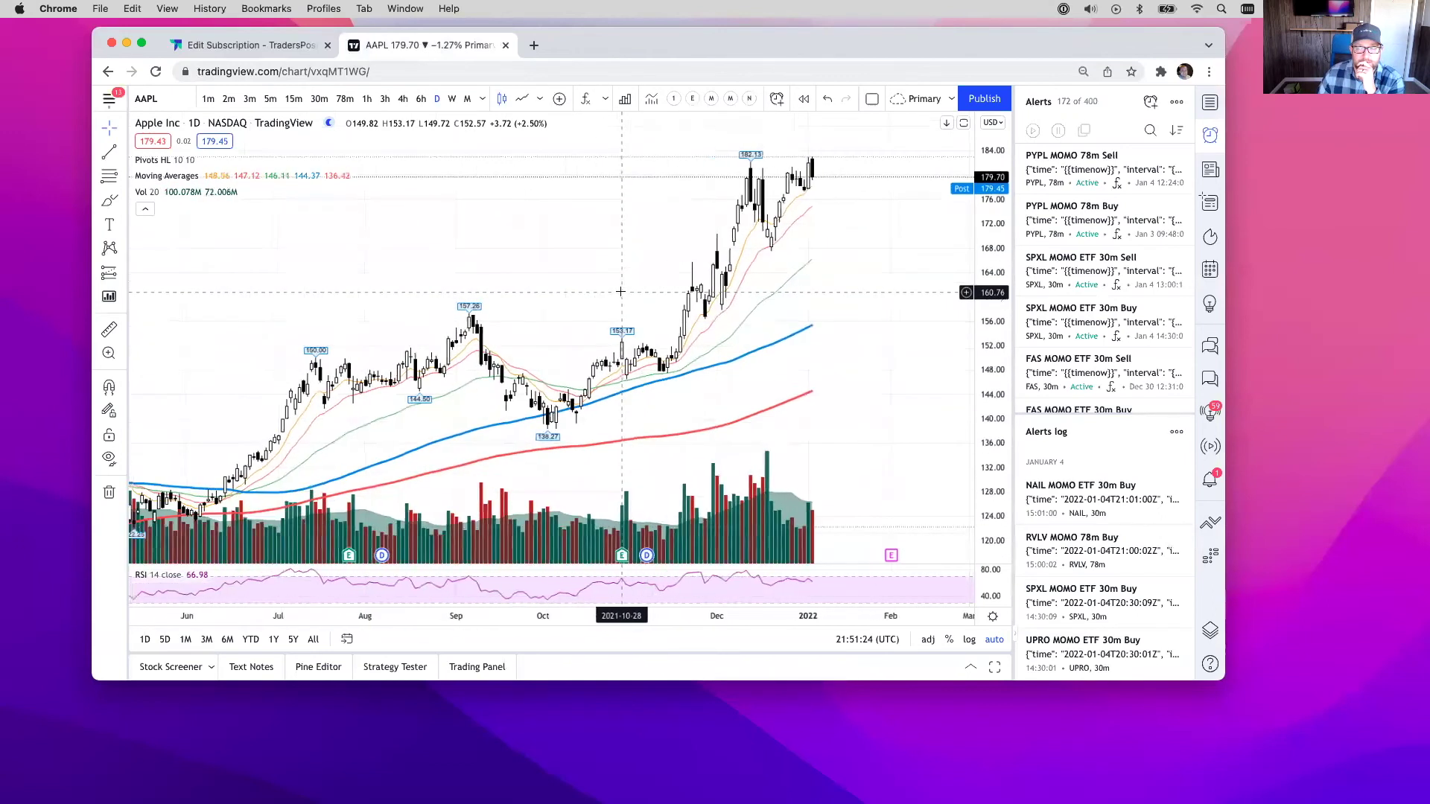
pyautogui.scroll(-5, 620, 292)
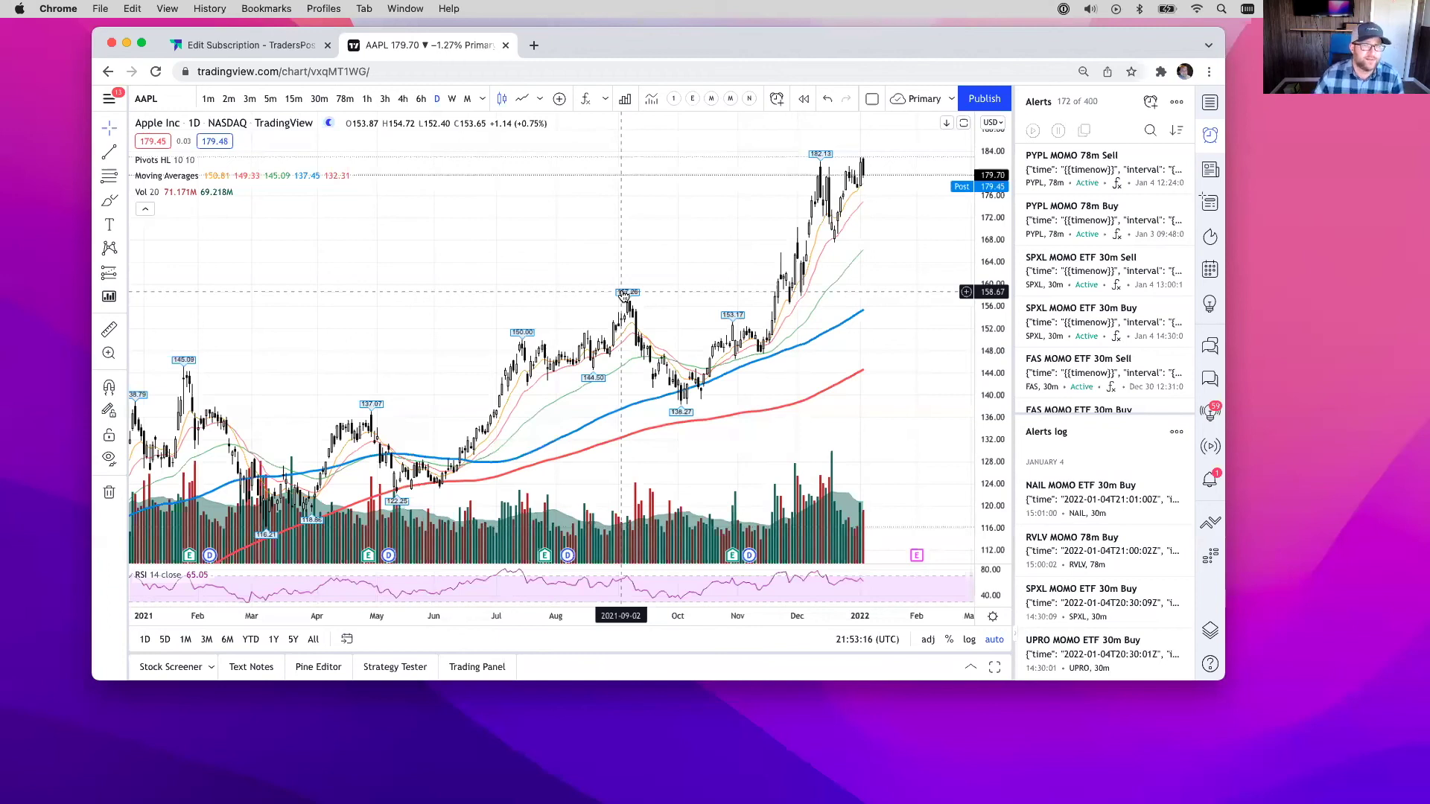
# Search Google in a new tab for "tdameritrade acquired" and switch to the corrected query "td ameritrade acquired"
pyautogui.click(533, 44)
pyautogui.write('tdameritrade')
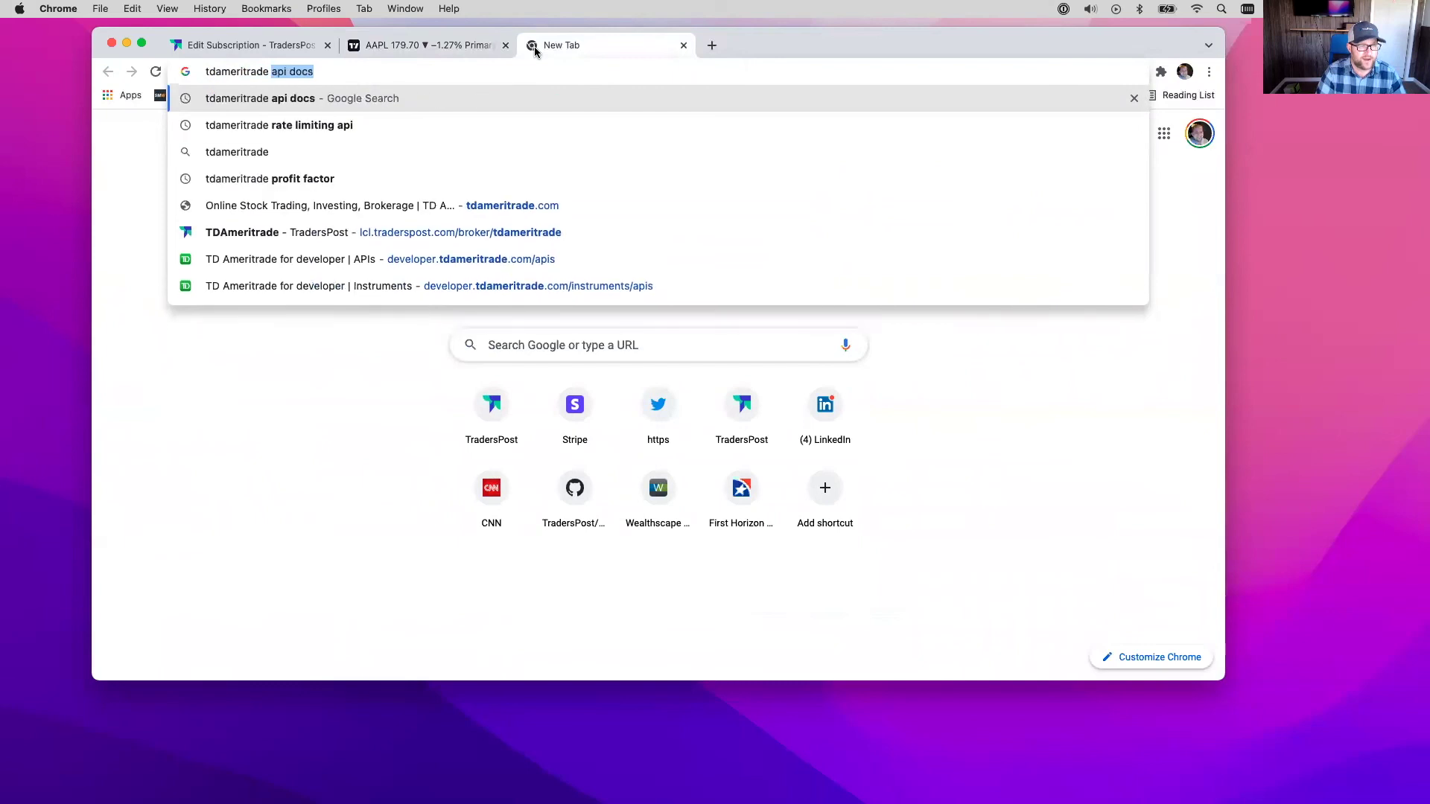
pyautogui.write(' acquired')
pyautogui.press('Return')
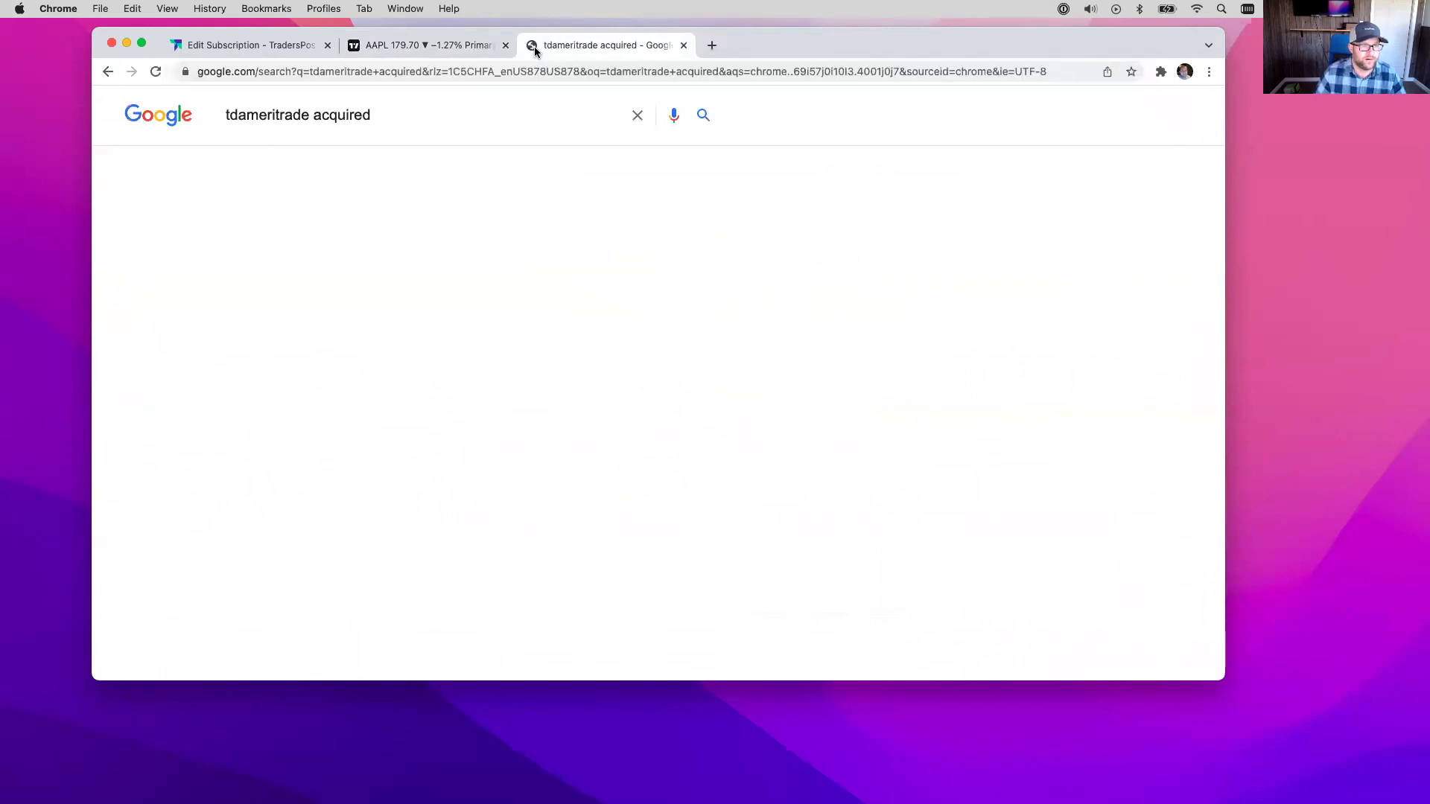
pyautogui.click(384, 210)
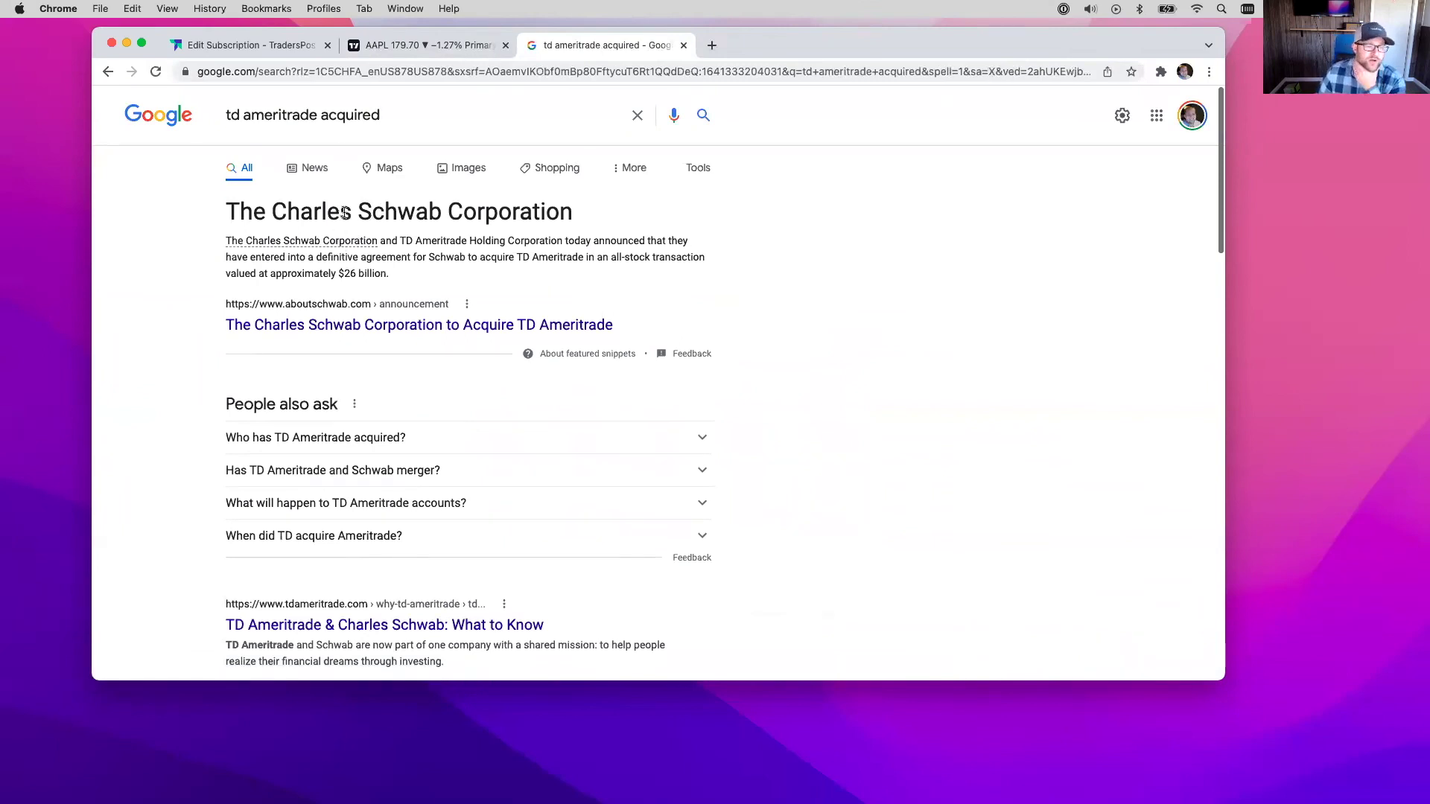
pyautogui.scroll(-1, 344, 213)
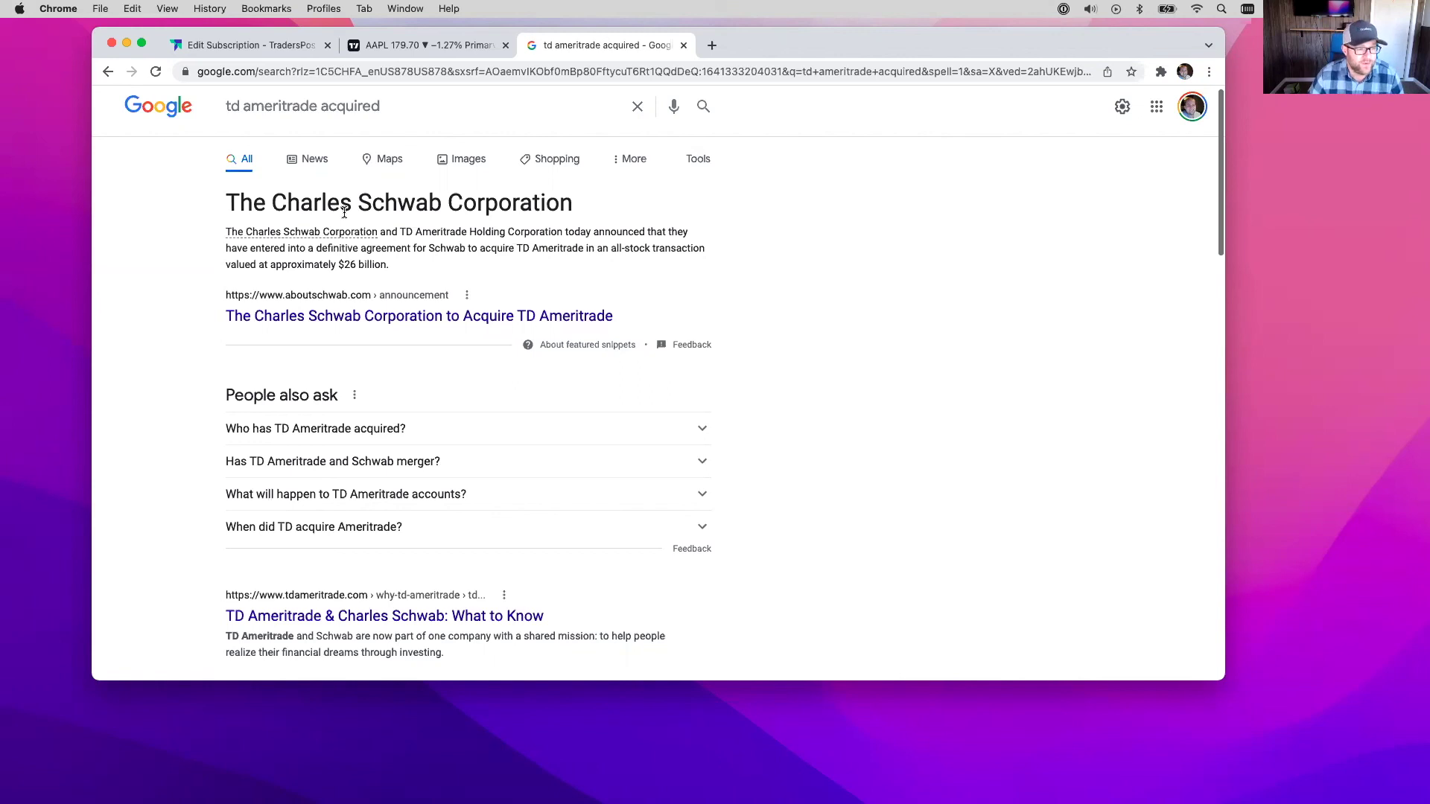
# Return to the AAPL chart, apply the MOMO Strategy template with a 30-minute interval, and enlarge the chart pane
pyautogui.click(370, 47)
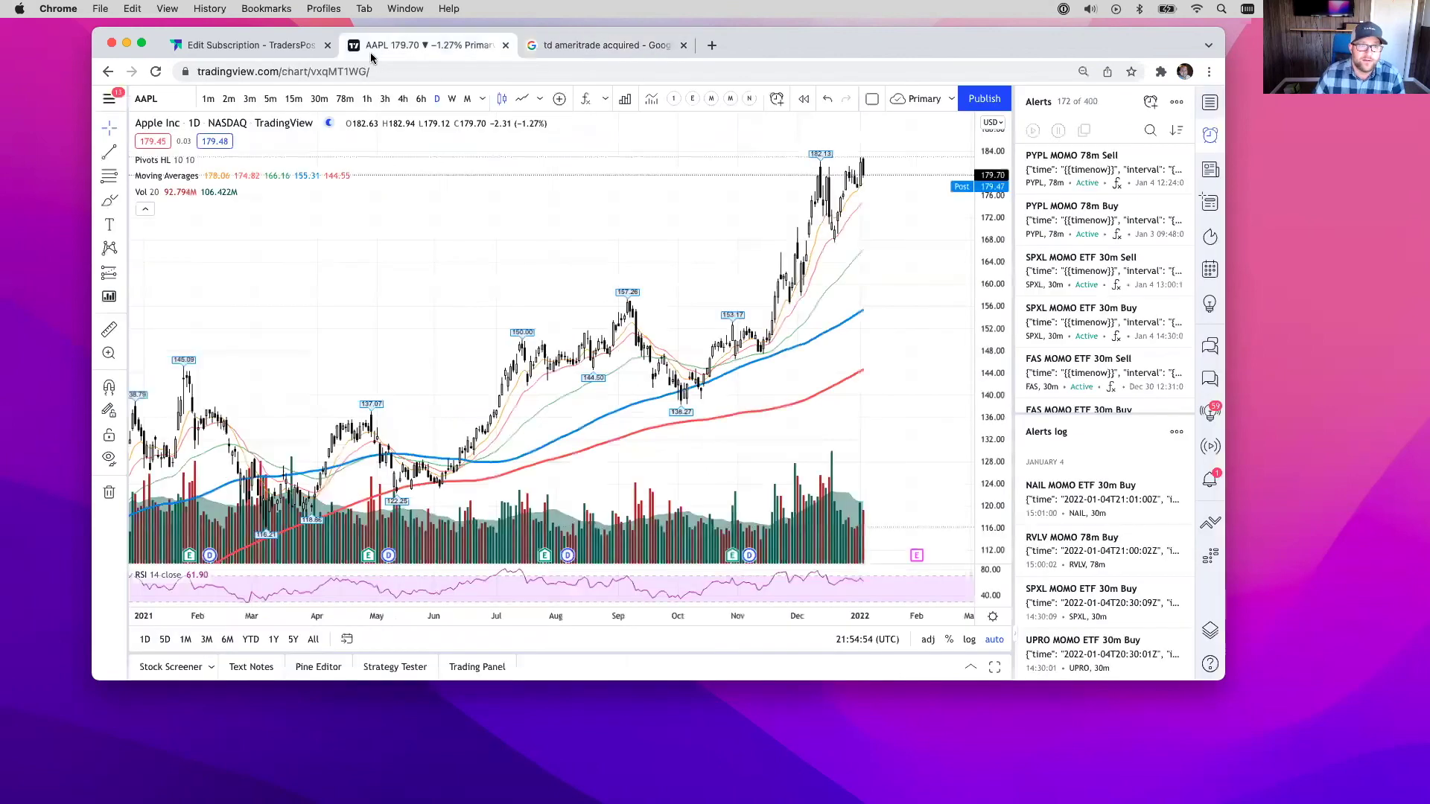
pyautogui.click(731, 100)
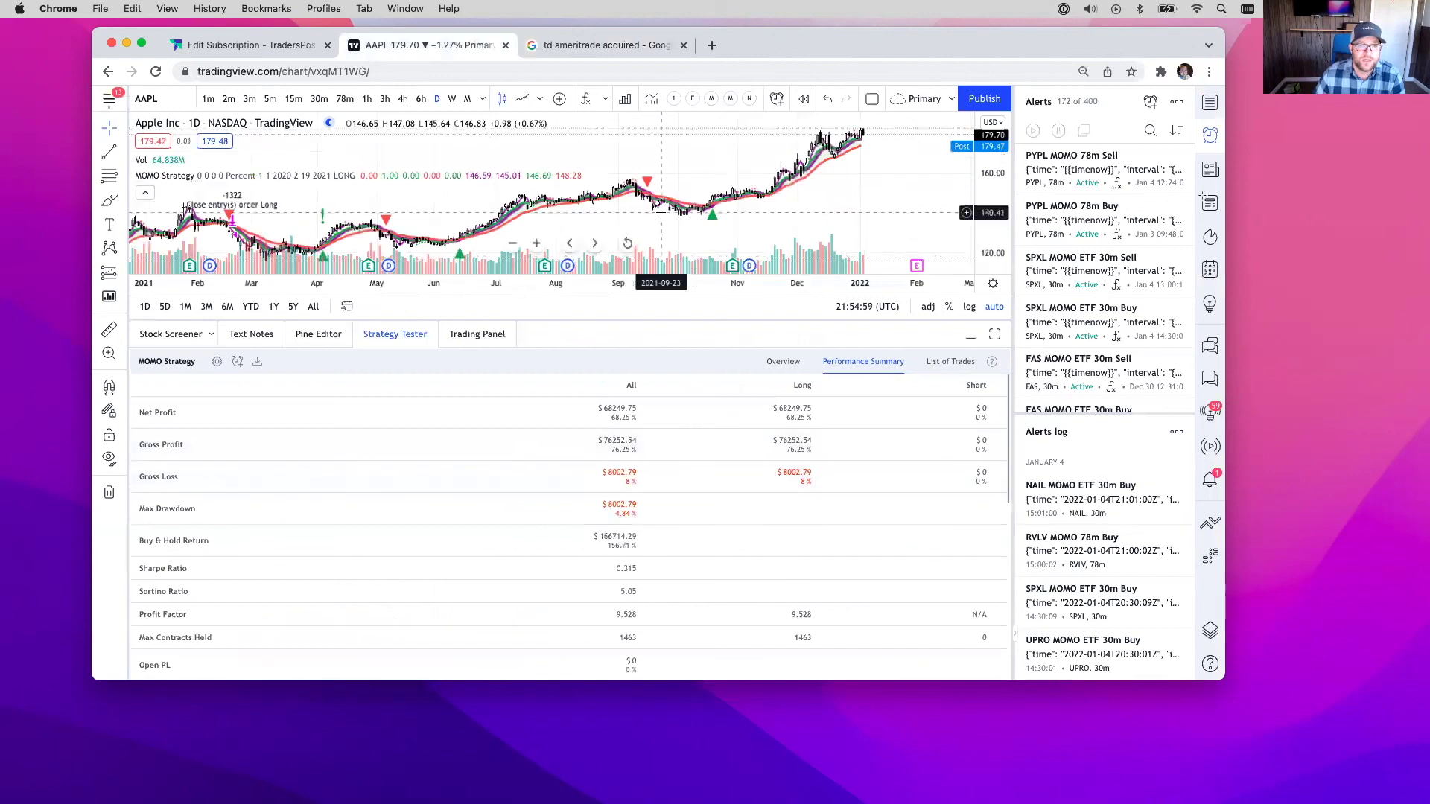
pyautogui.scroll(5, 661, 212)
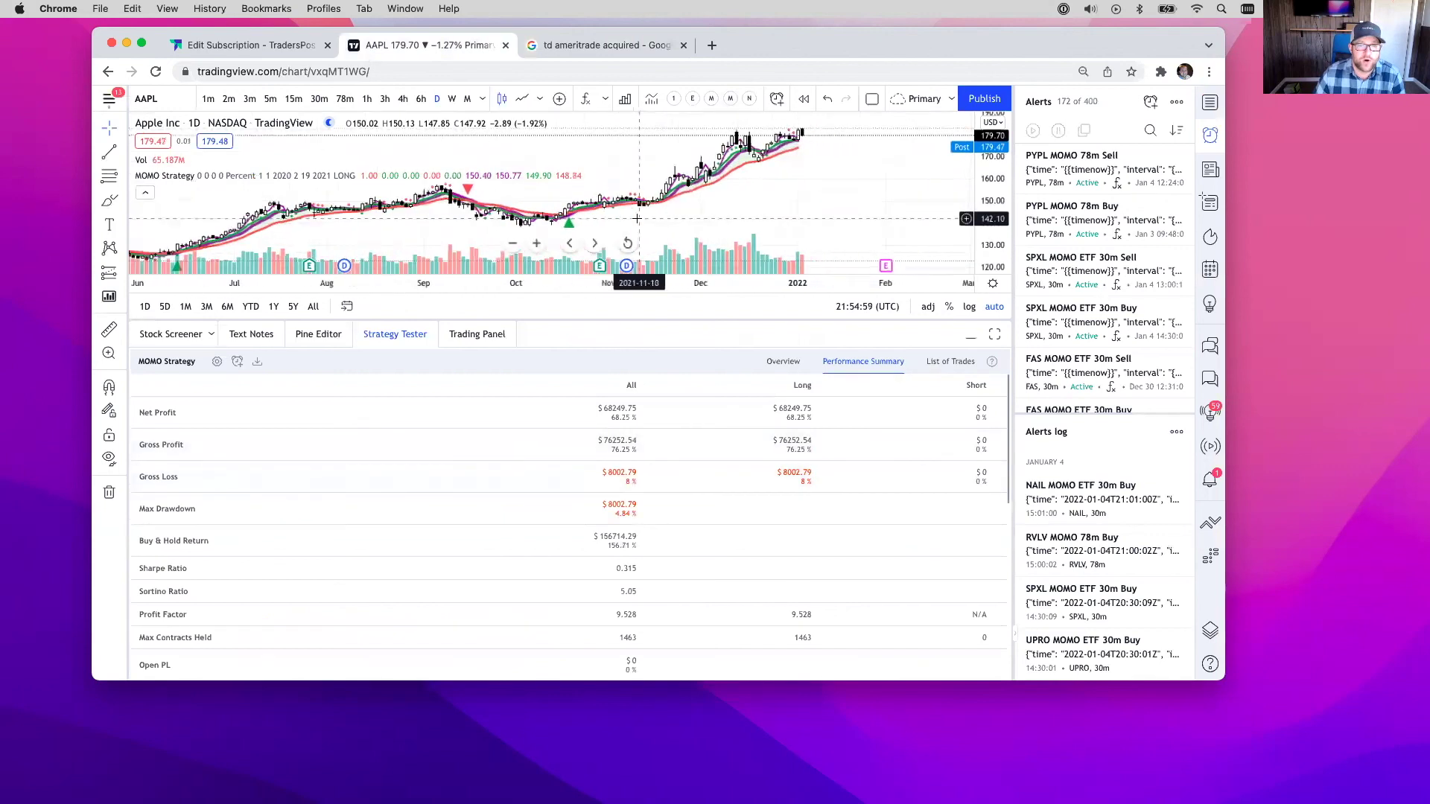
pyautogui.click(319, 99)
pyautogui.moveTo(908, 321); pyautogui.dragTo(908, 502)
pyautogui.hscroll(-4, 417, 465)
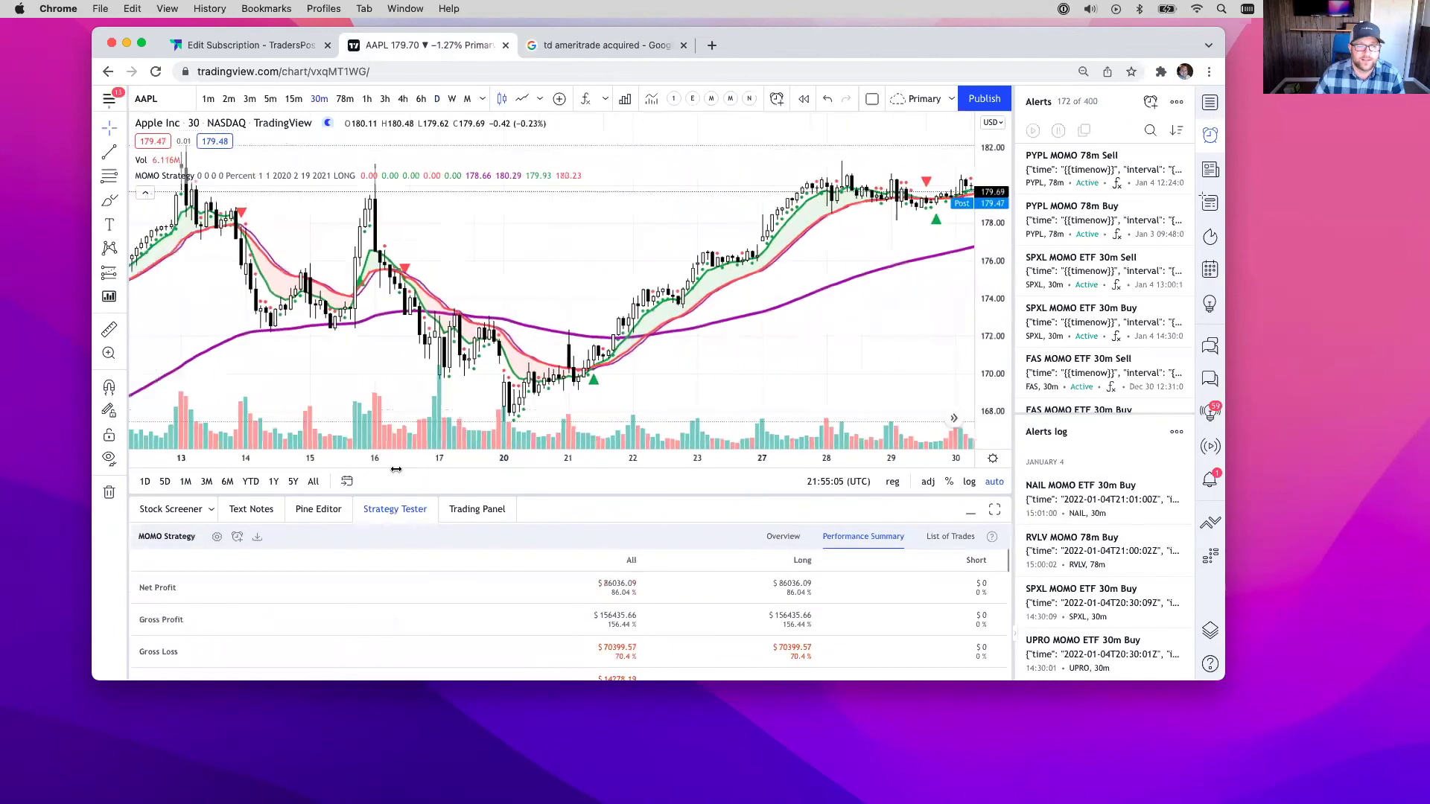
# Open the MOMO Strategy inputs and set From Year to 2022
pyautogui.click(216, 537)
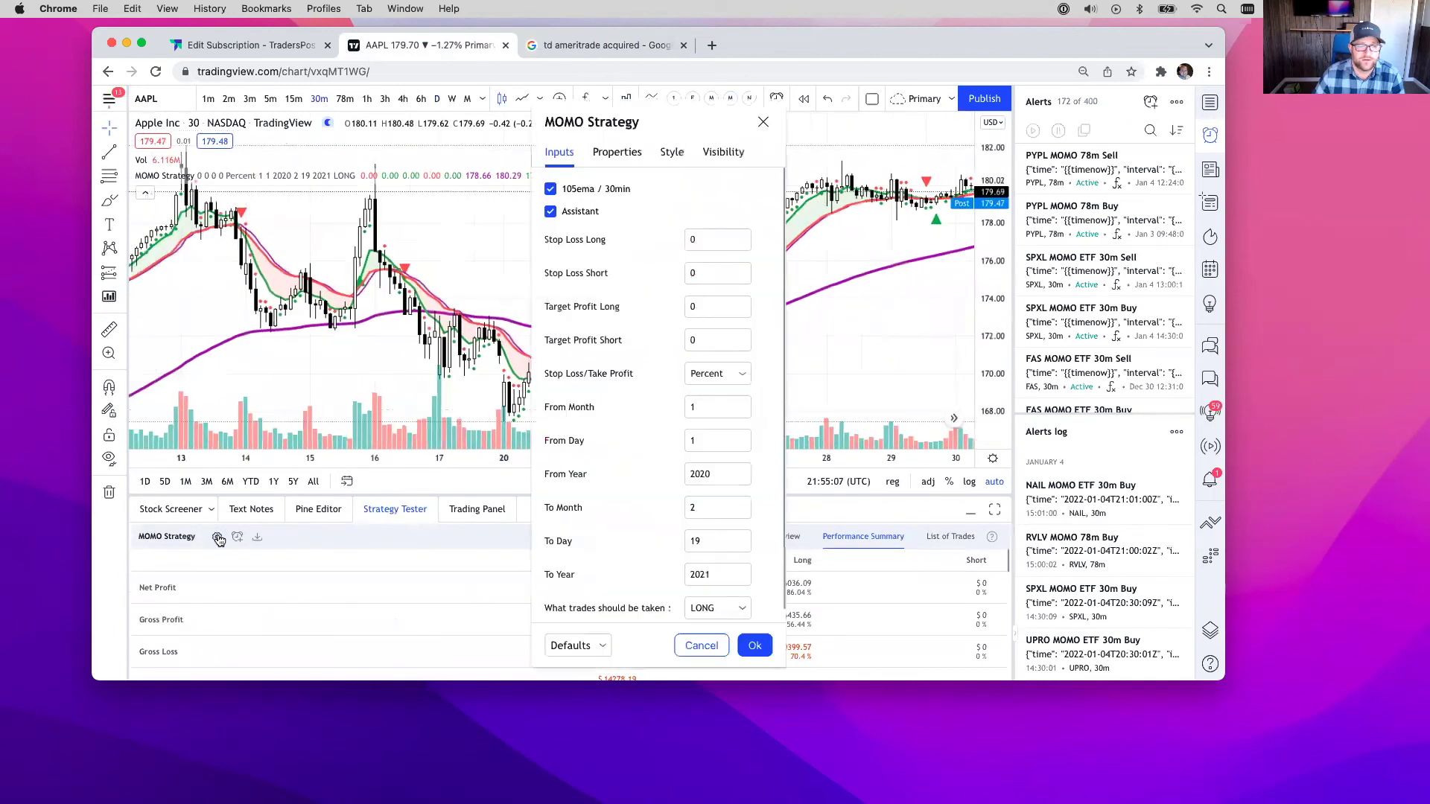
pyautogui.click(710, 467)
pyautogui.press('BackSpace')
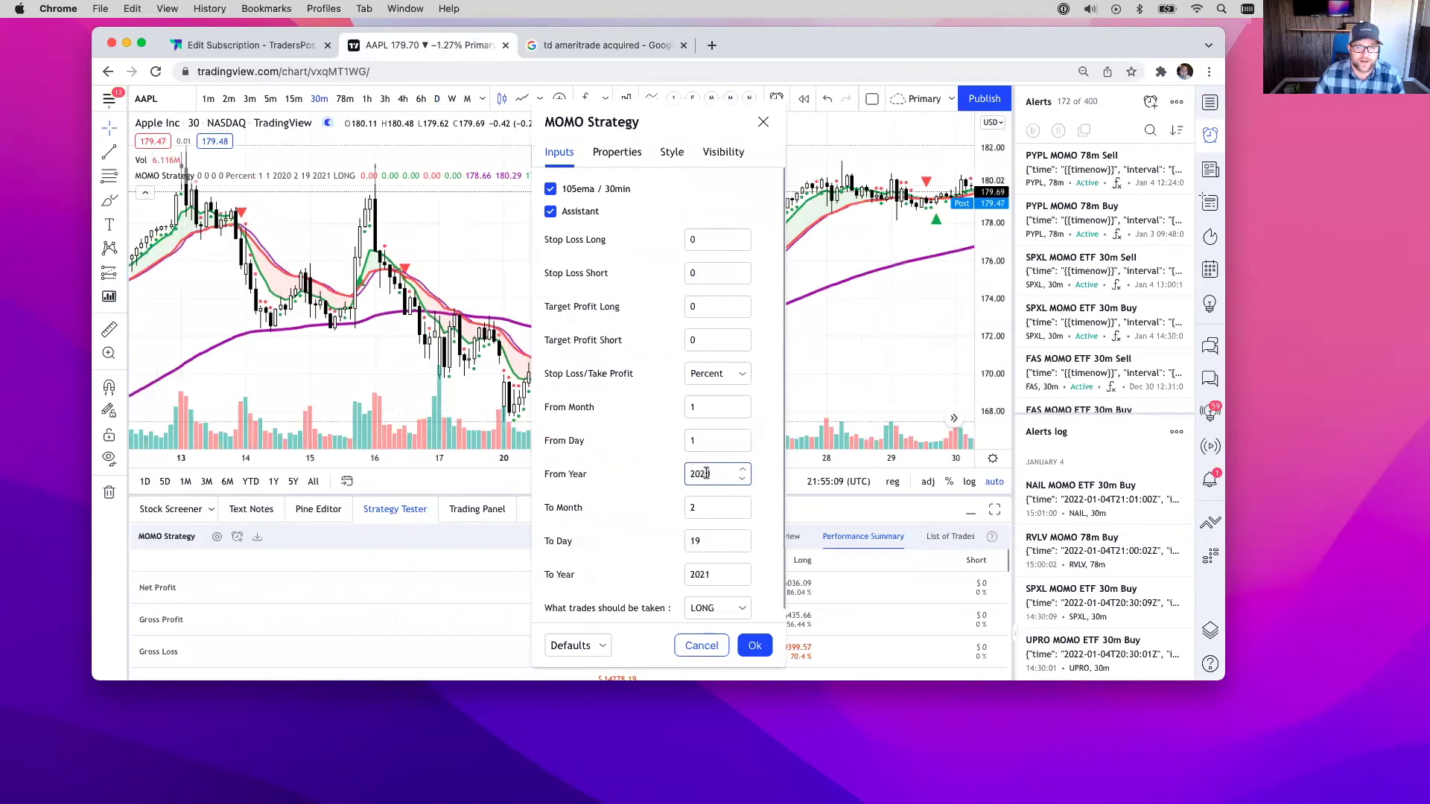
pyautogui.write('1')
pyautogui.press('BackSpace')
pyautogui.write('2')
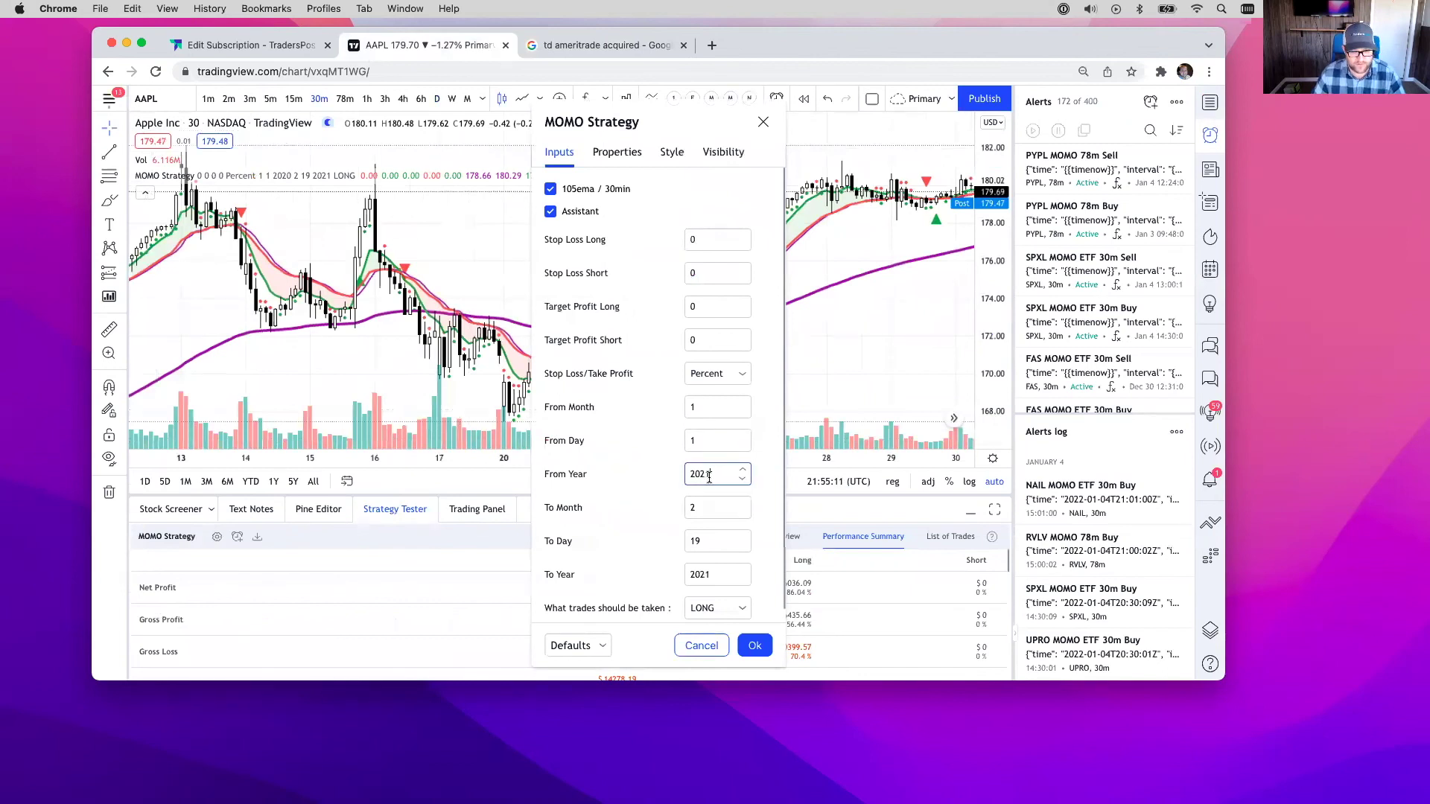
# Set the MOMO Strategy's To Year to 2022, apply the inputs, and view the most recent trades on the chart
pyautogui.click(709, 574)
pyautogui.press('BackSpace')
pyautogui.write('5')
pyautogui.click(706, 574)
pyautogui.press('BackSpace')
pyautogui.write('6')
pyautogui.press('BackSpace')
pyautogui.write('2')
pyautogui.click(754, 646)
pyautogui.hscroll(10, 729, 365)
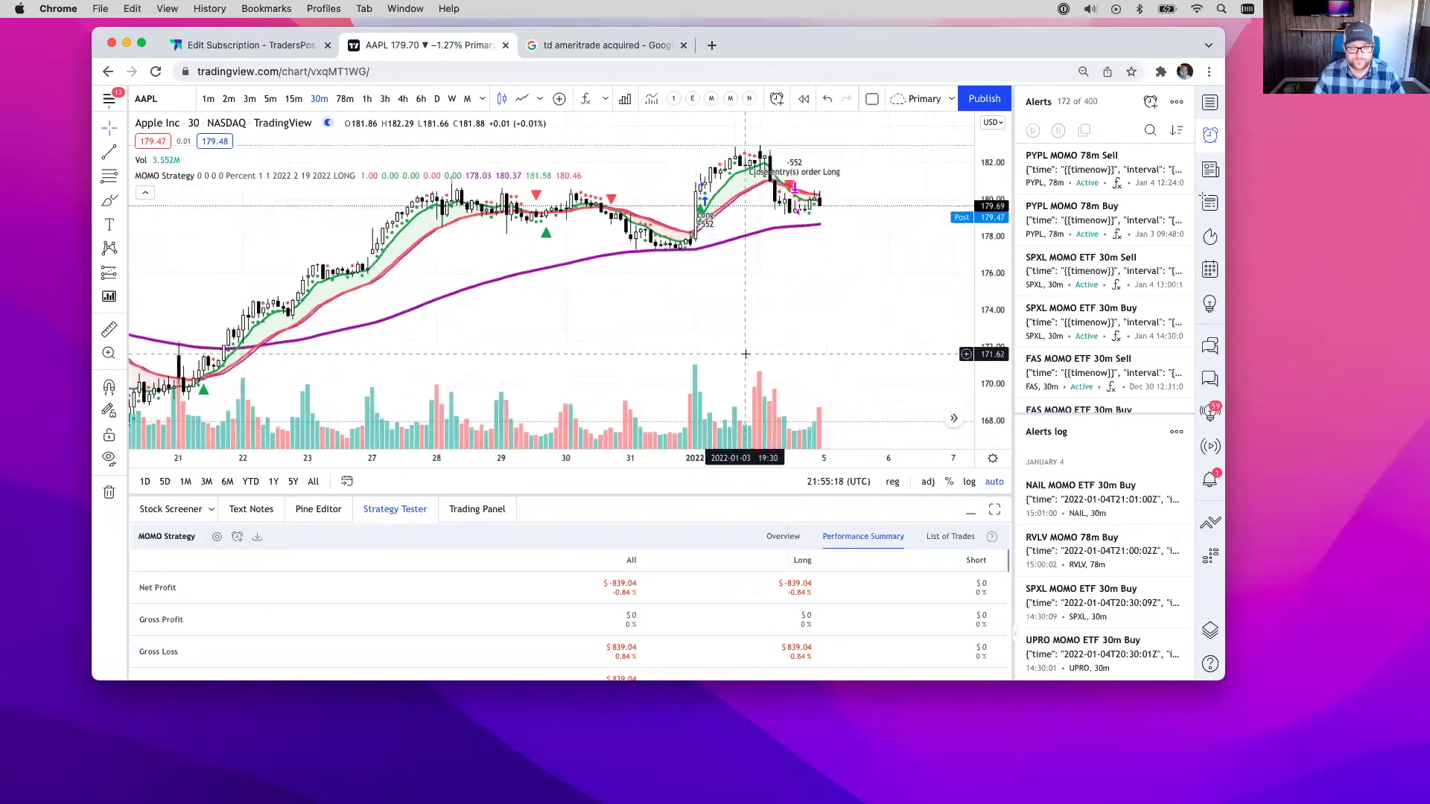
pyautogui.hscroll(-2, 745, 353)
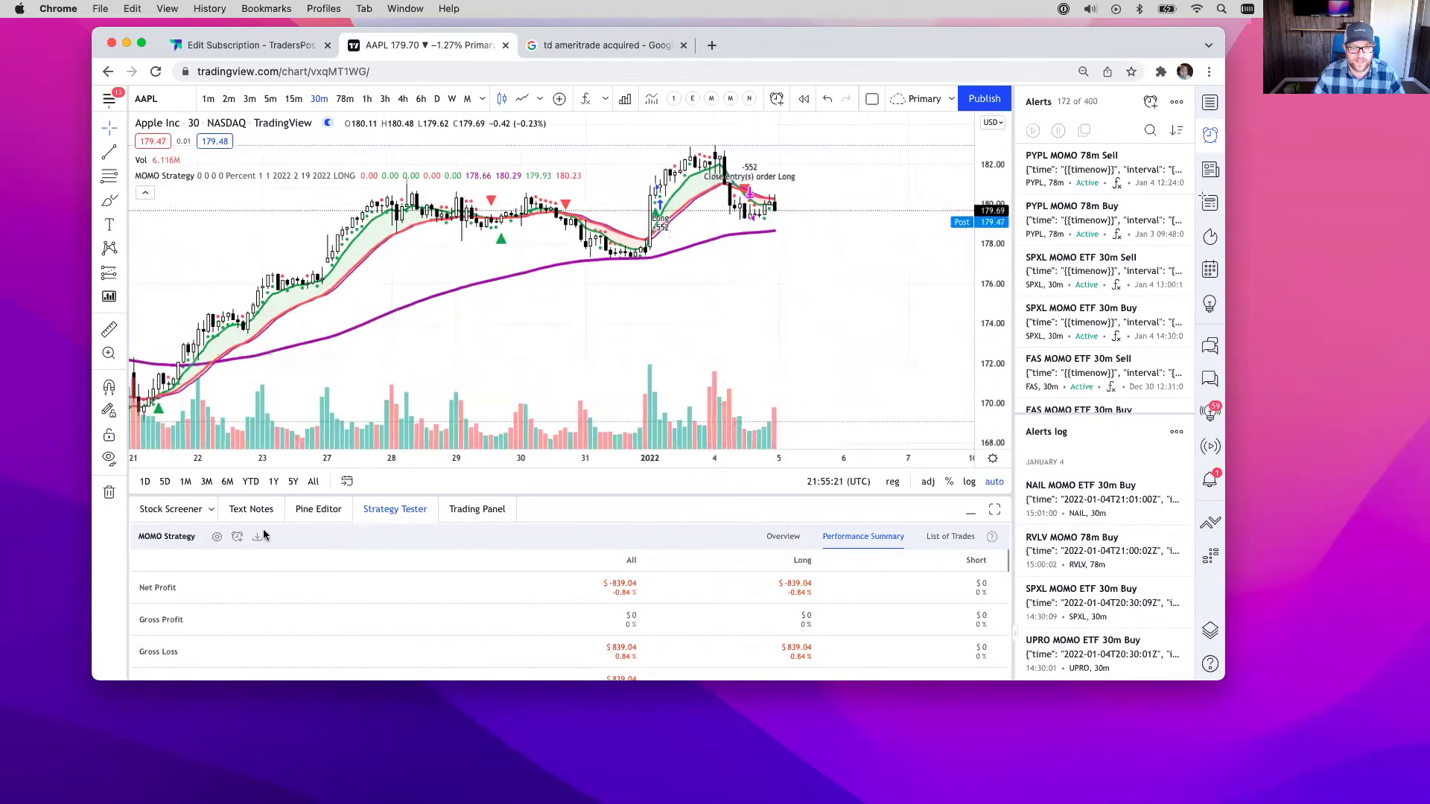
# Reopen the MOMO Strategy inputs and set From Year to 2021
pyautogui.click(217, 536)
pyautogui.click(705, 474)
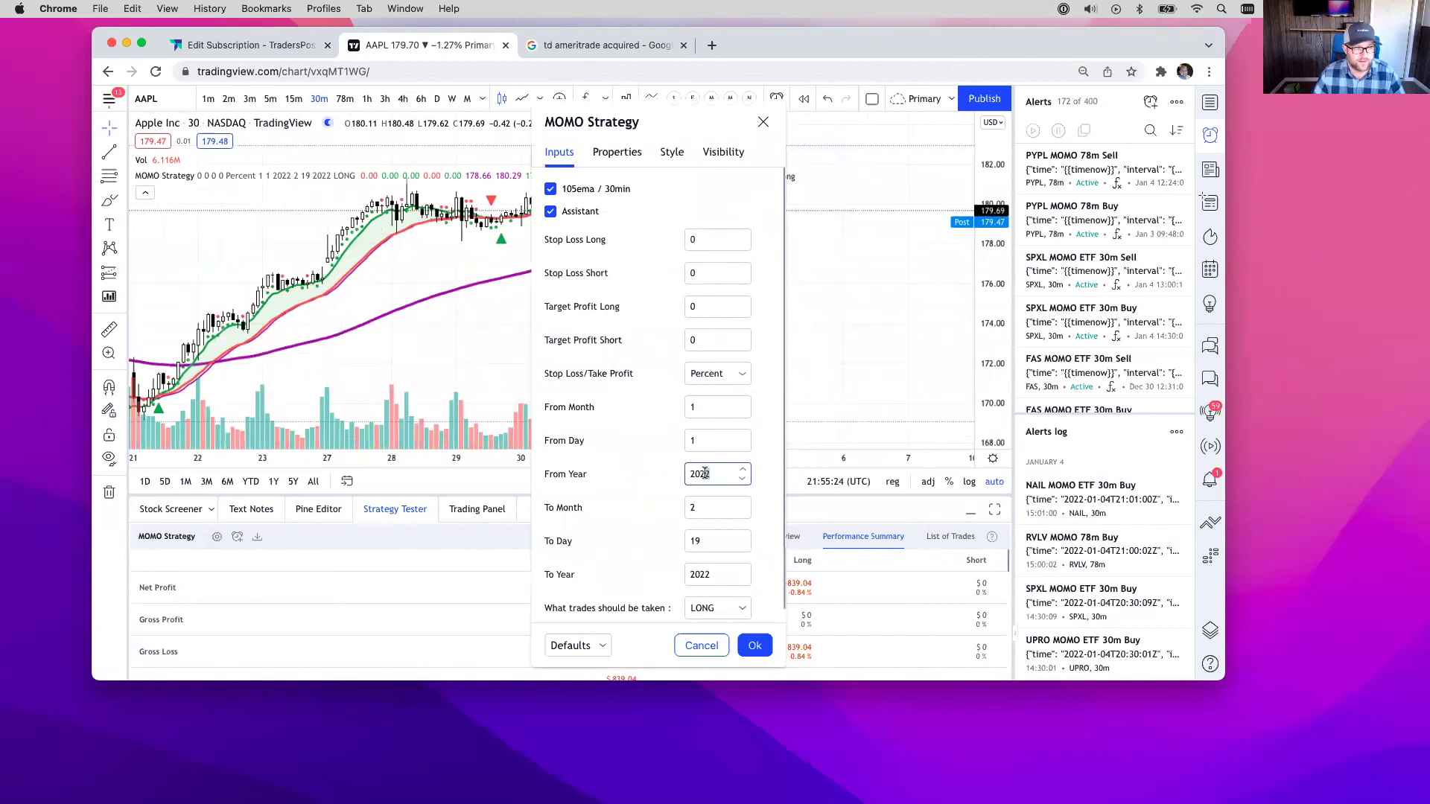
pyautogui.doubleClick(704, 474)
pyautogui.click(708, 474)
pyautogui.press('BackSpace')
pyautogui.write('1')
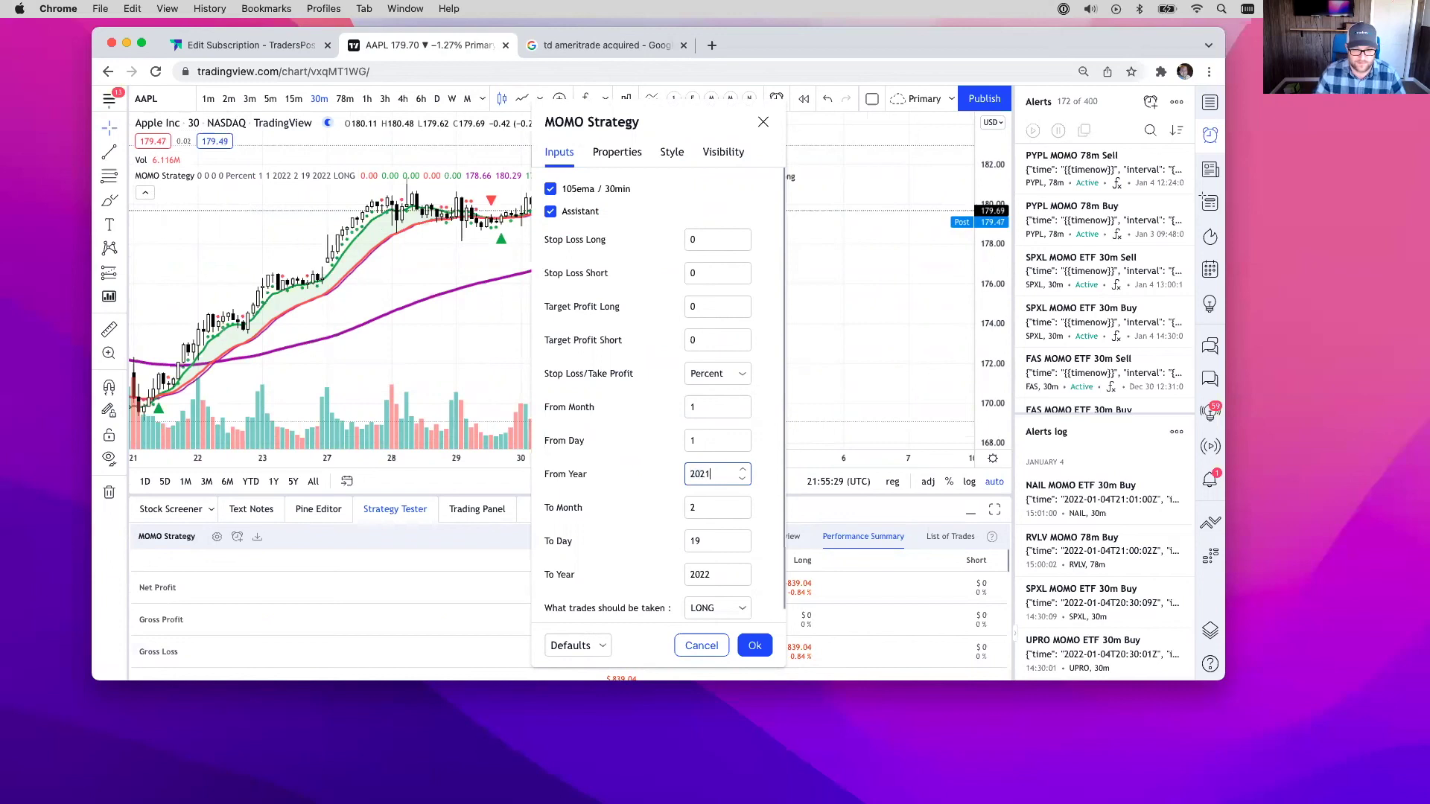
# Set the backtest's end date to month 12, day 31, year 2021, and apply the strategy inputs
pyautogui.press('Tab')
pyautogui.write('12')
pyautogui.press('Tab')
pyautogui.write('31')
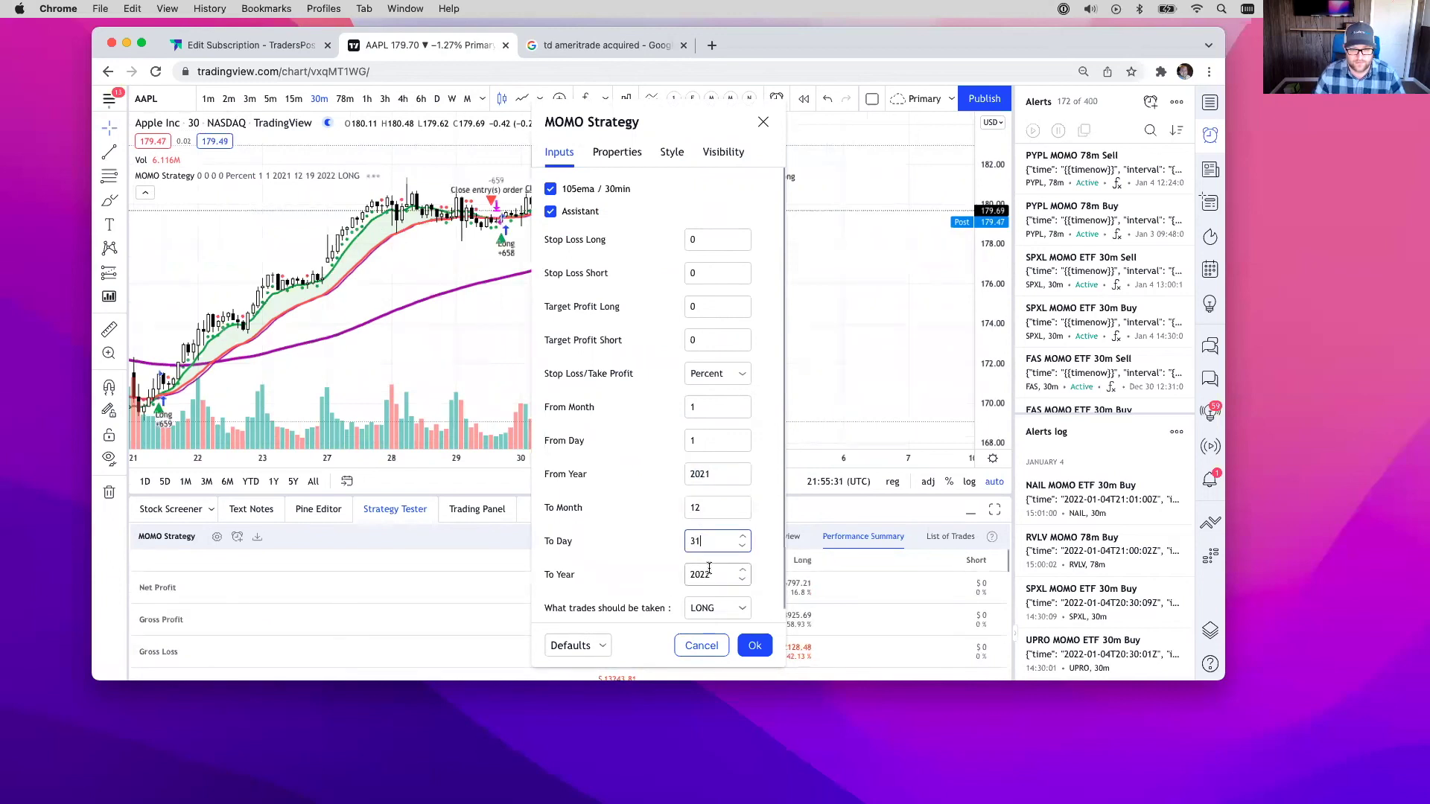
pyautogui.press('Tab')
pyautogui.click(712, 571)
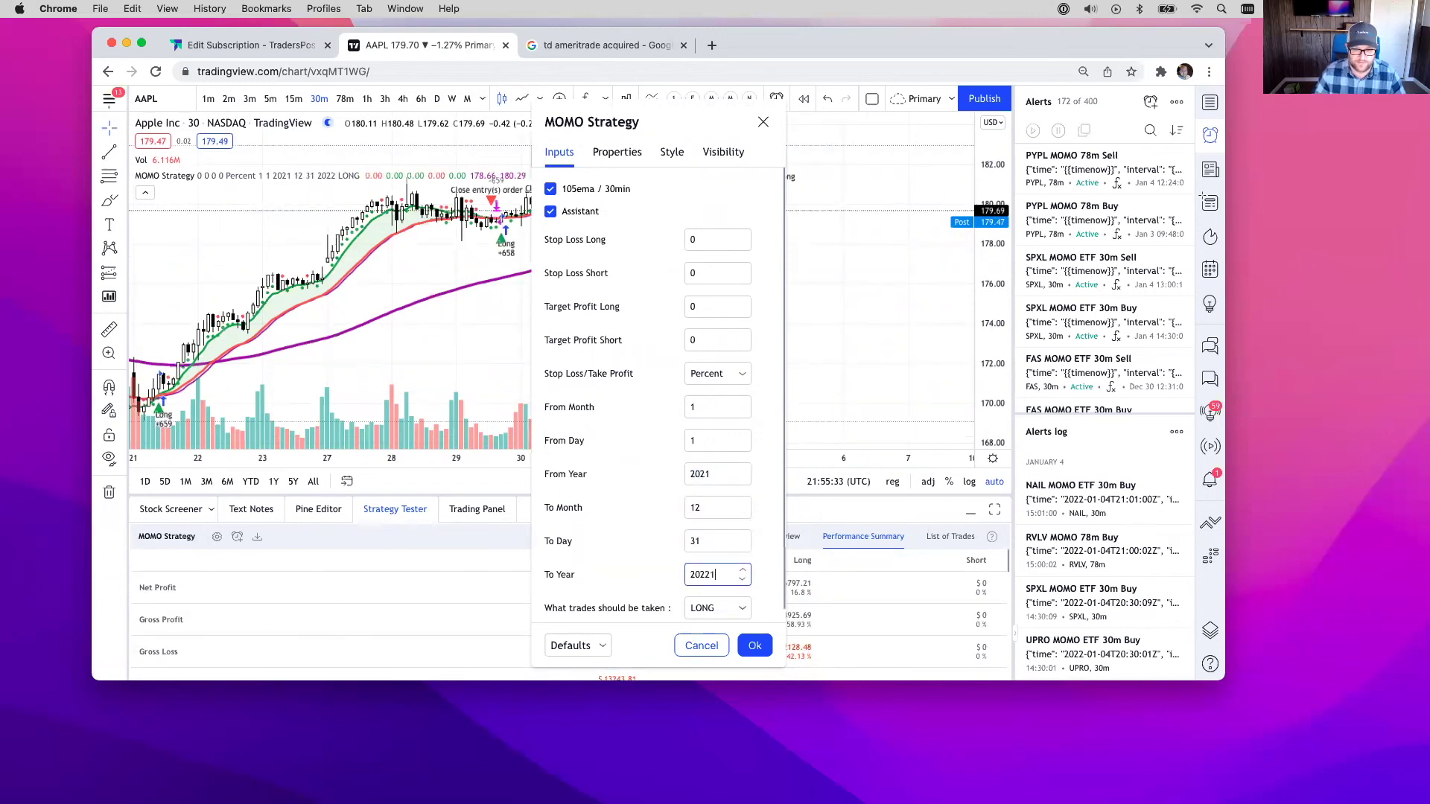
pyautogui.press('BackSpace')
pyautogui.write('1')
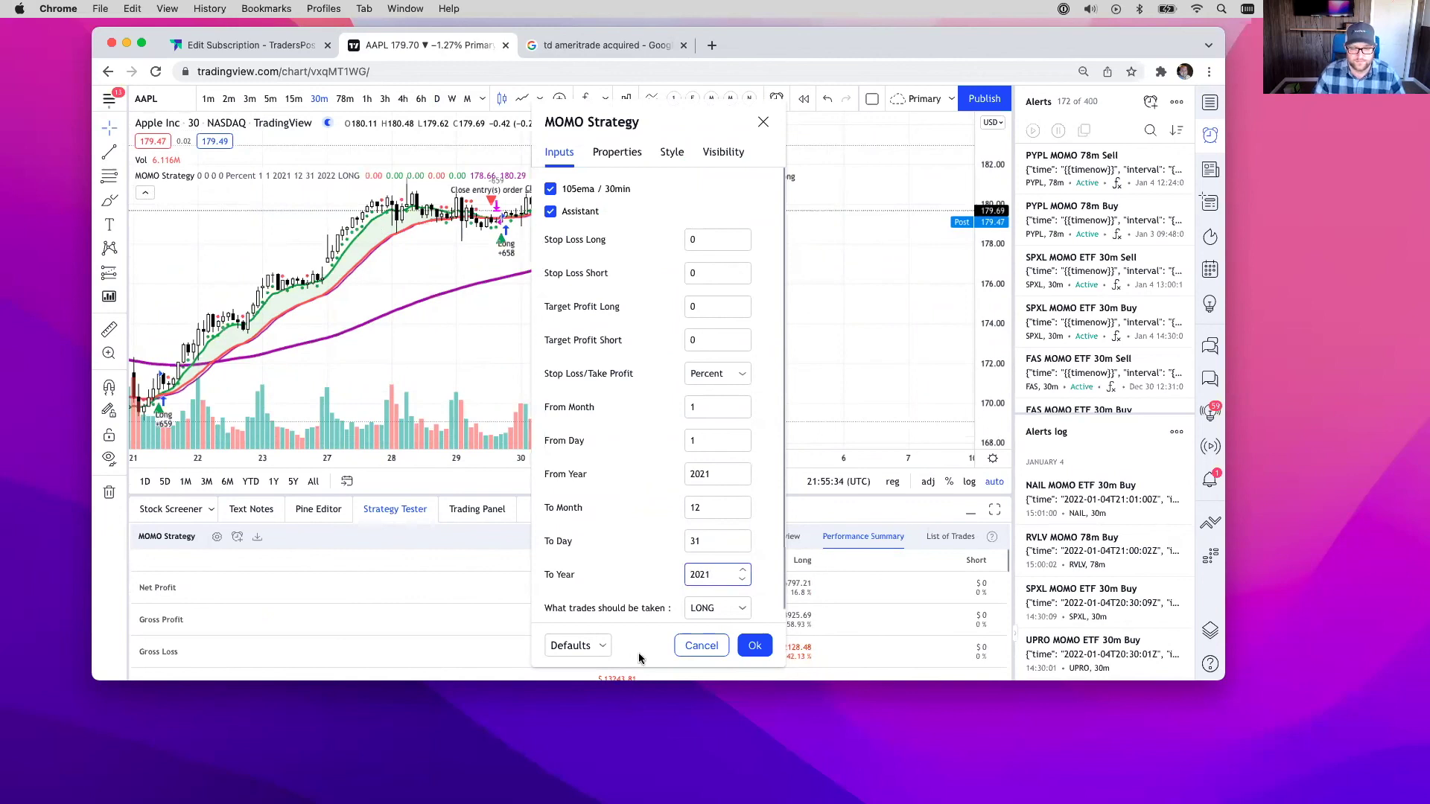
pyautogui.click(755, 645)
# Examine the MOMO Strategy's December 2021 entries and exits on the AAPL 30-minute chart, zooming in on the last days
pyautogui.hscroll(-10, 489, 276)
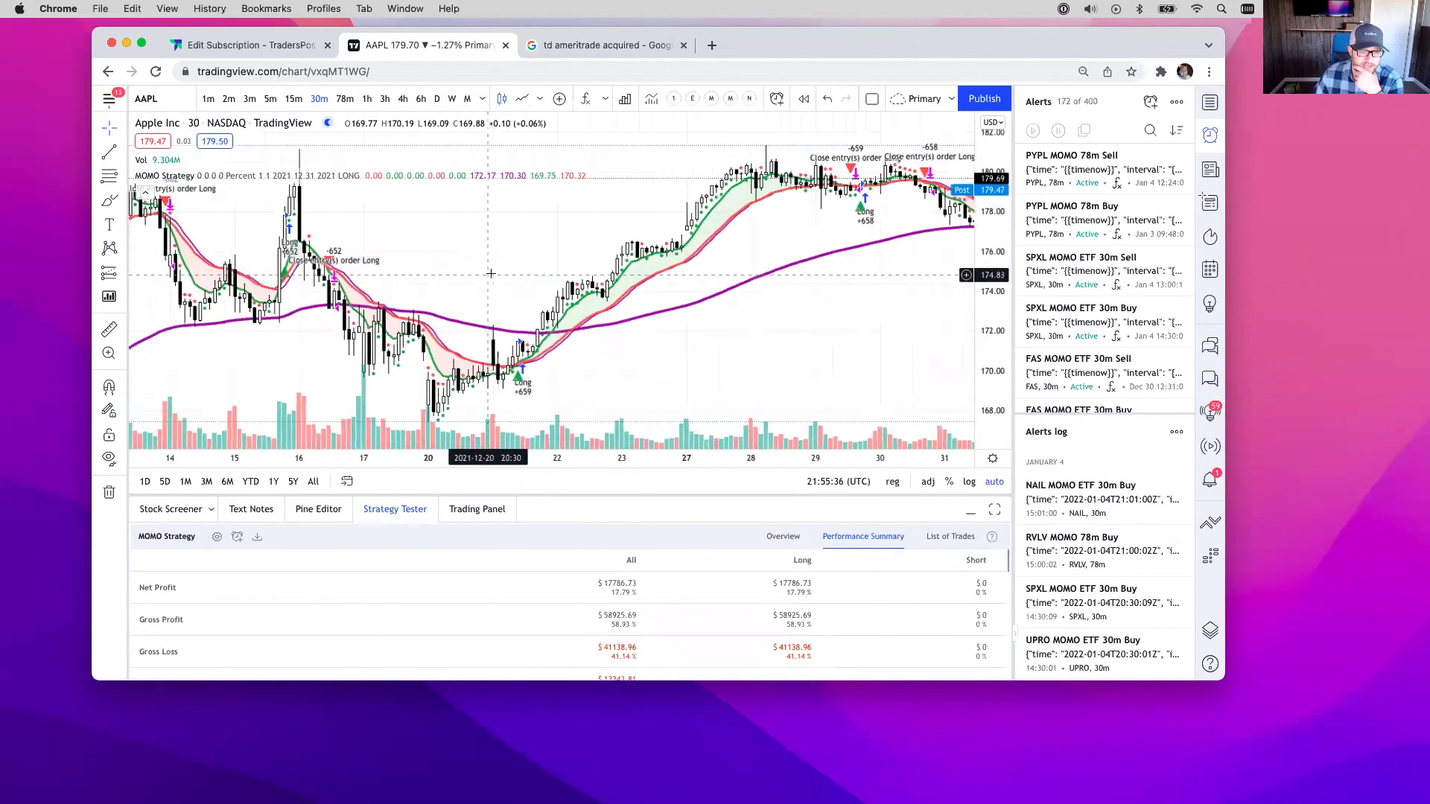
pyautogui.hscroll(-10, 485, 278)
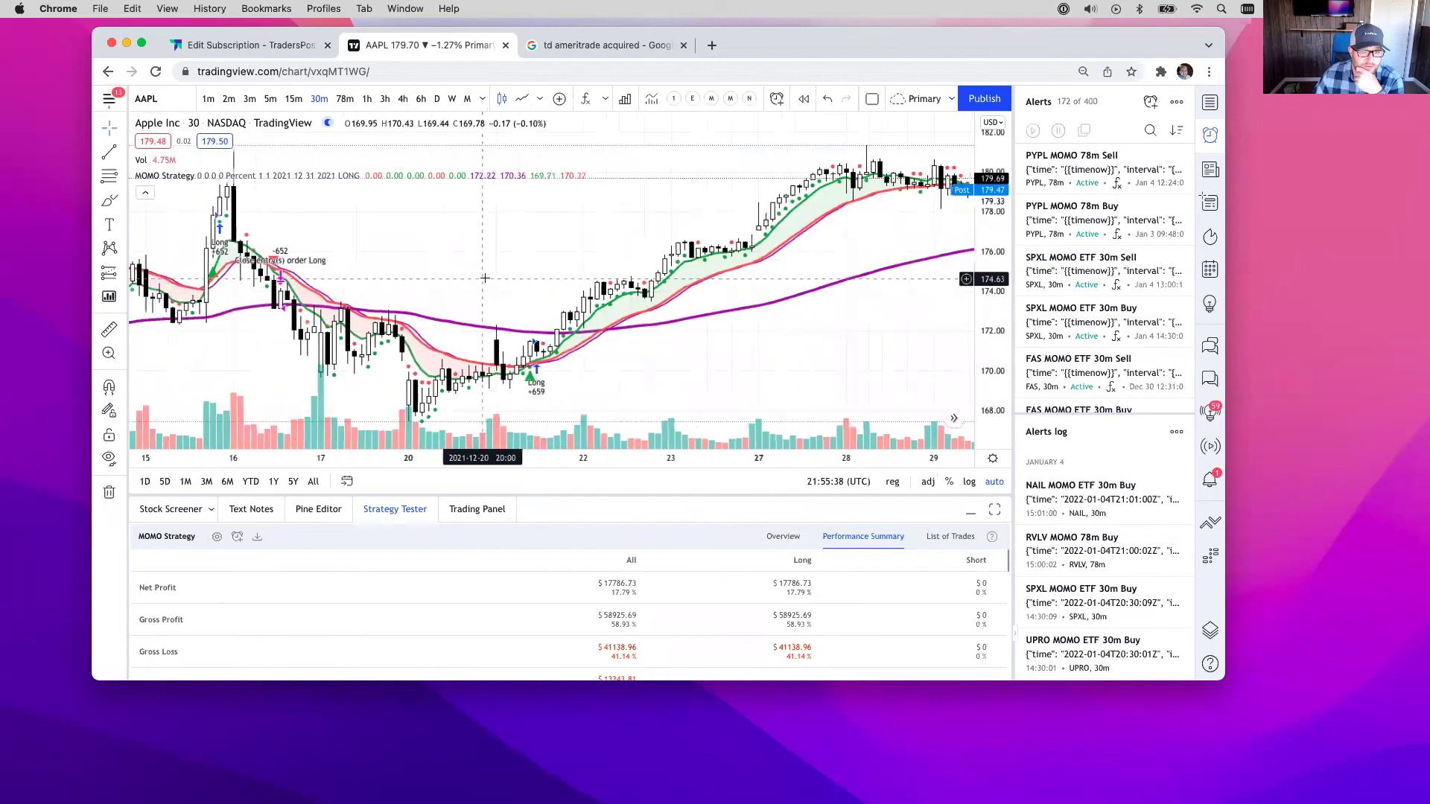
pyautogui.hscroll(-10, 489, 283)
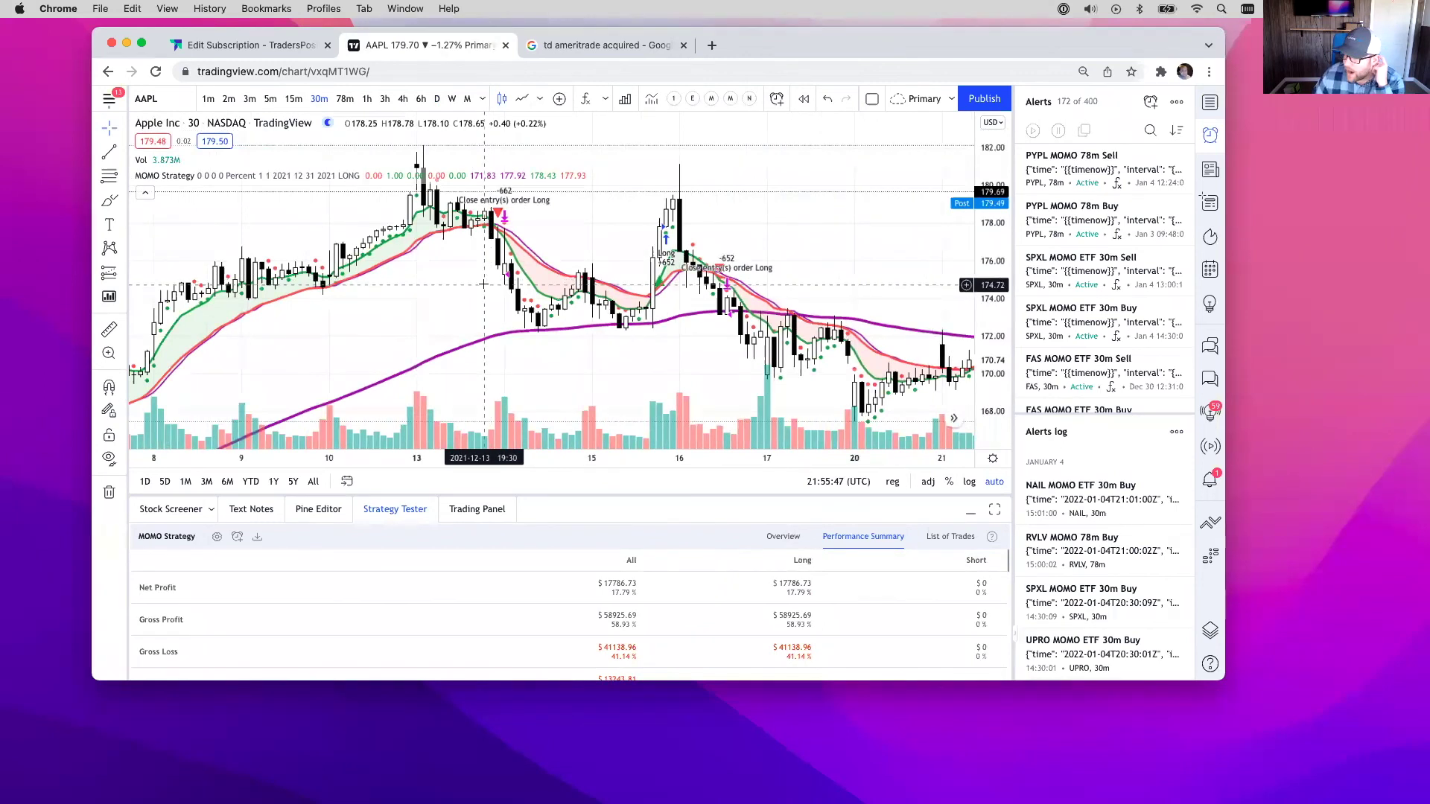
pyautogui.hscroll(10, 484, 284)
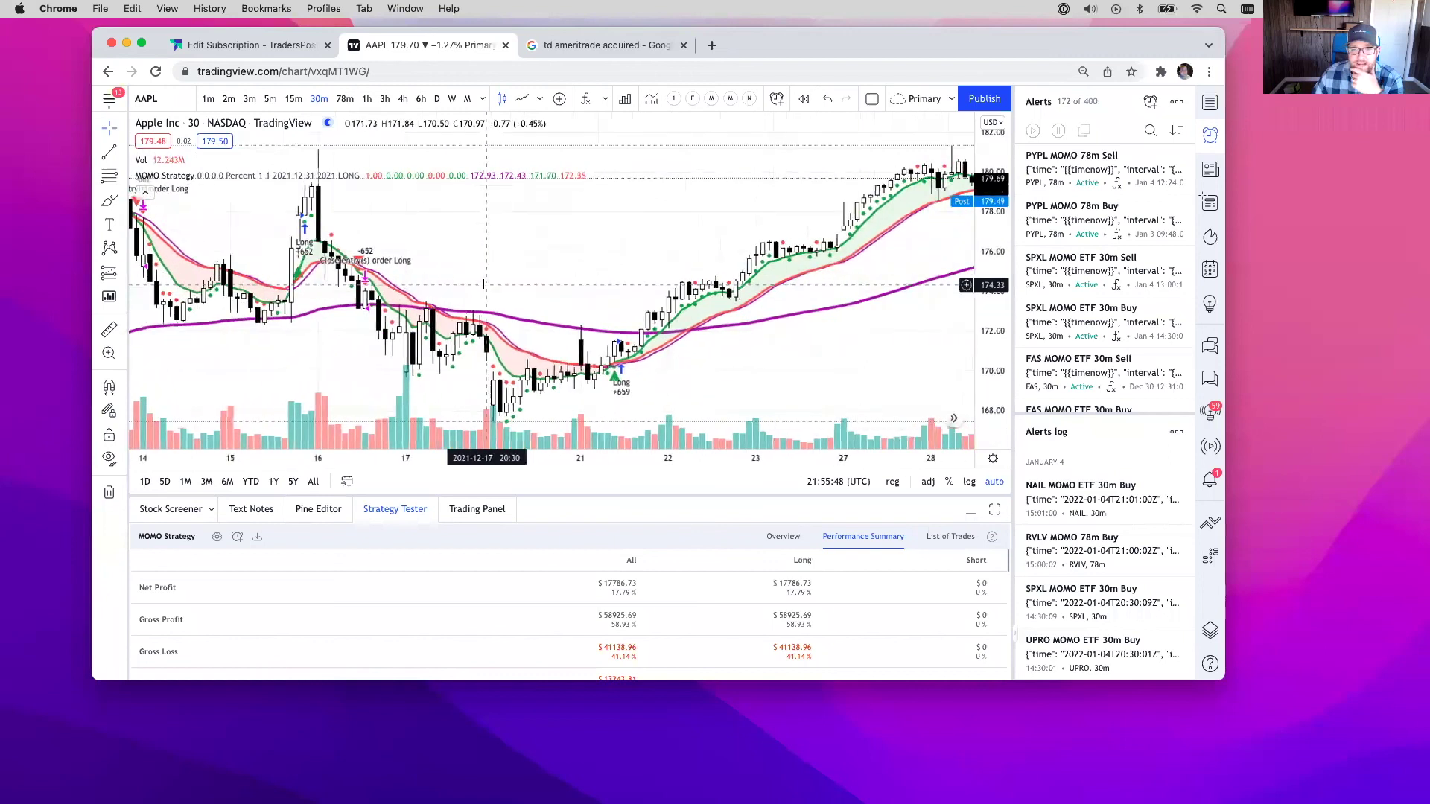
pyautogui.hscroll(10, 483, 284)
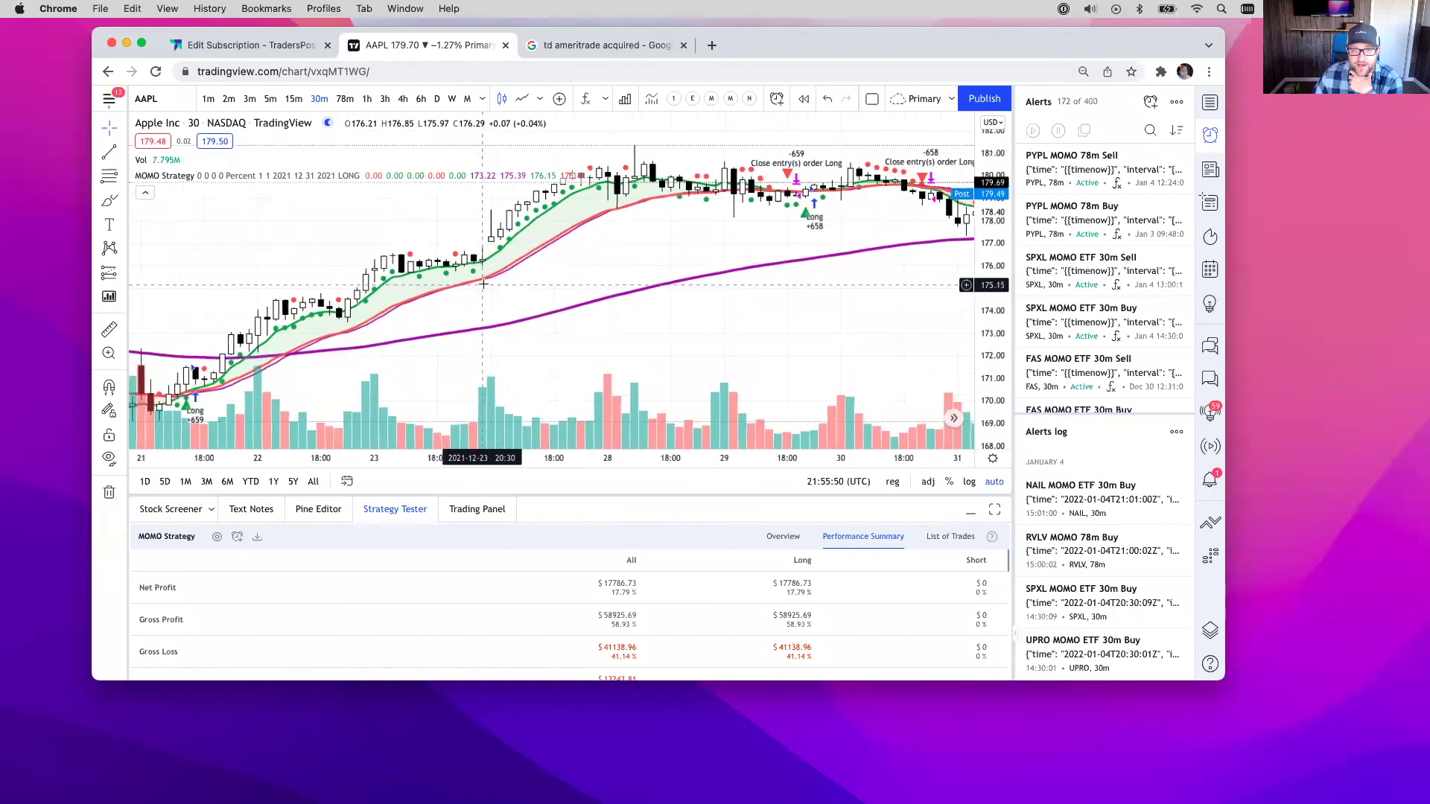
pyautogui.scroll(5, 484, 283)
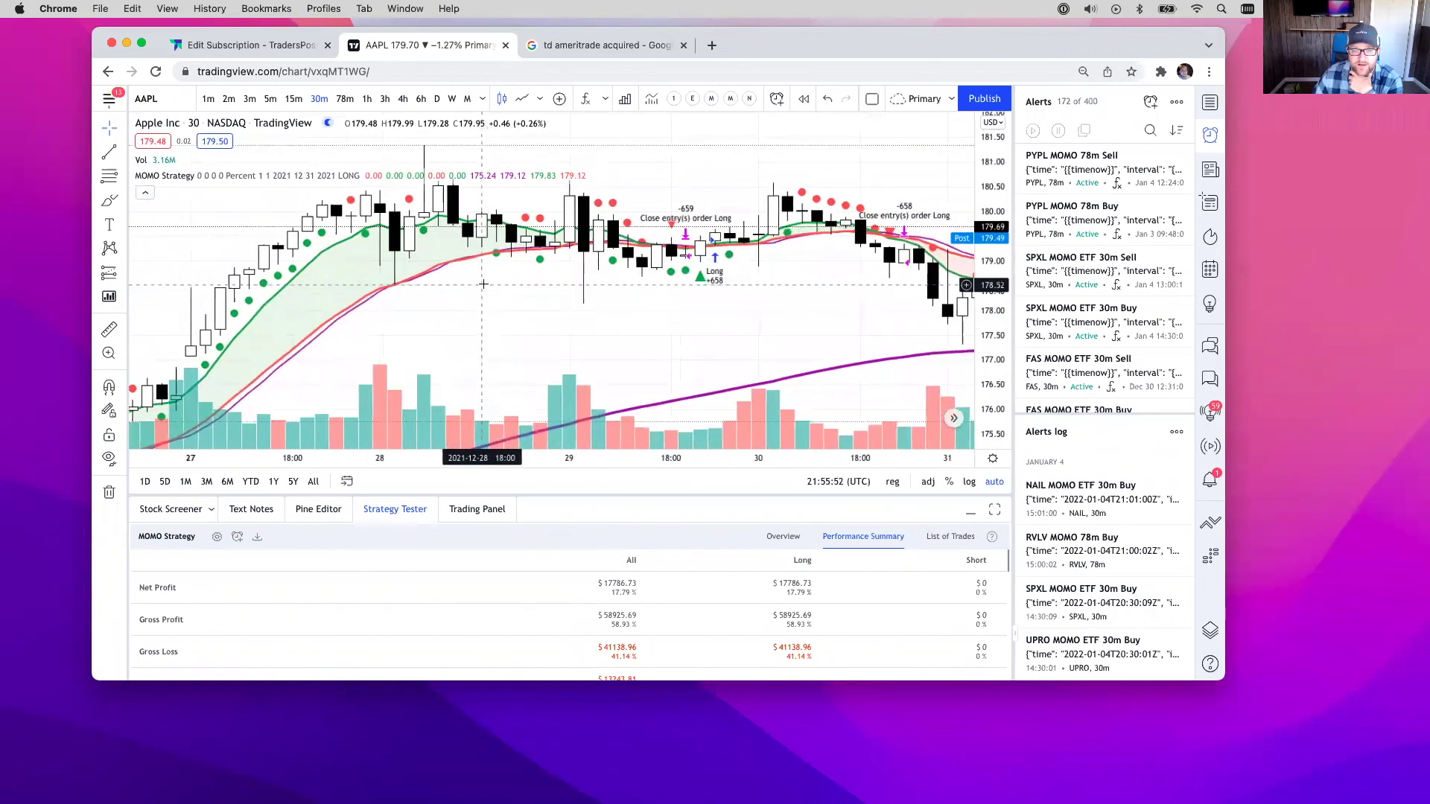
pyautogui.scroll(2, 485, 289)
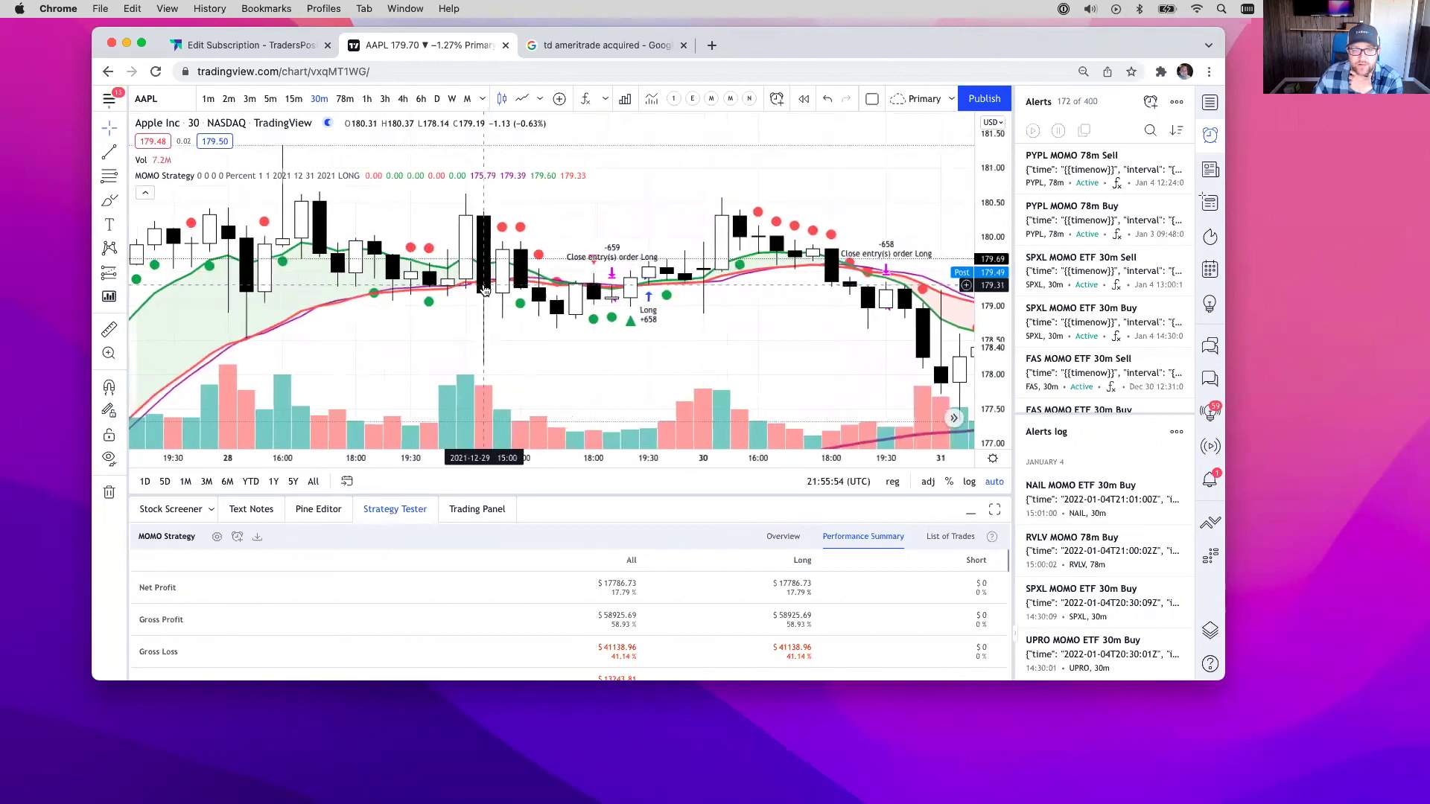
# Switch the AAPL chart to the Trend Following MOMO indicator template and view its late December signals
pyautogui.click(711, 100)
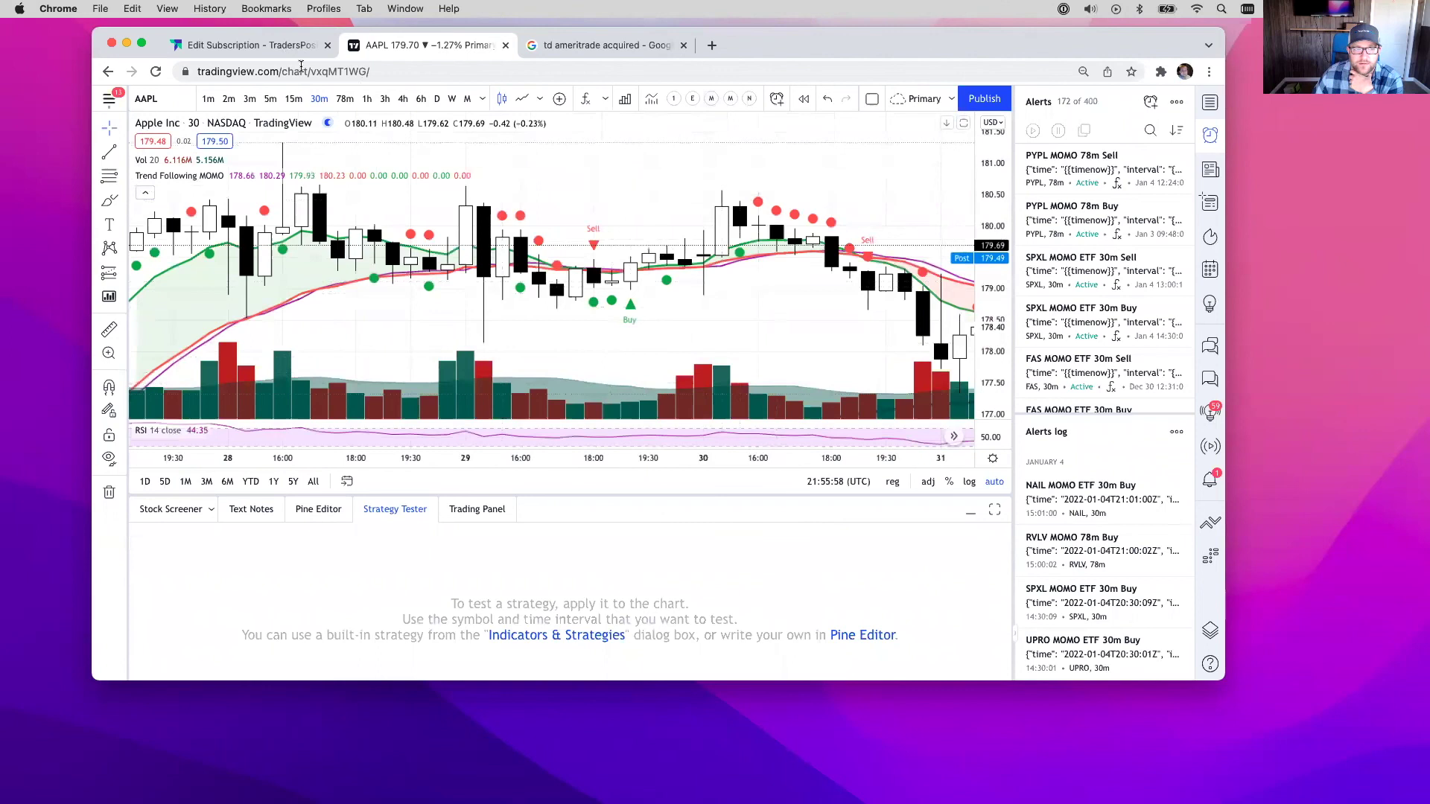
pyautogui.scroll(-3, 747, 354)
pyautogui.hscroll(-5, 747, 354)
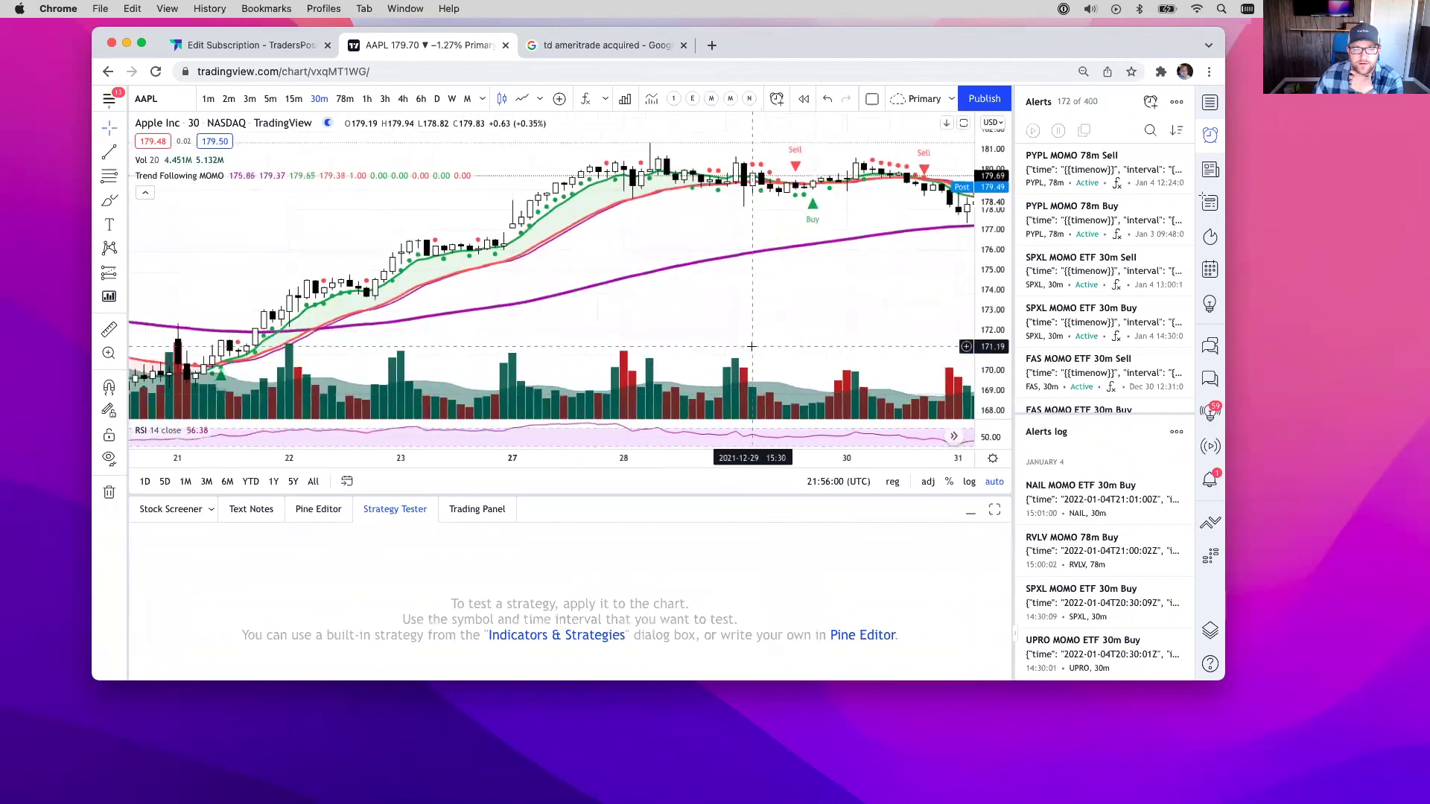
# Examine AAPL's December 21 buy signal on the 30-minute chart and its early January 2022 signals on the 5-minute chart
pyautogui.hscroll(-5, 592, 360)
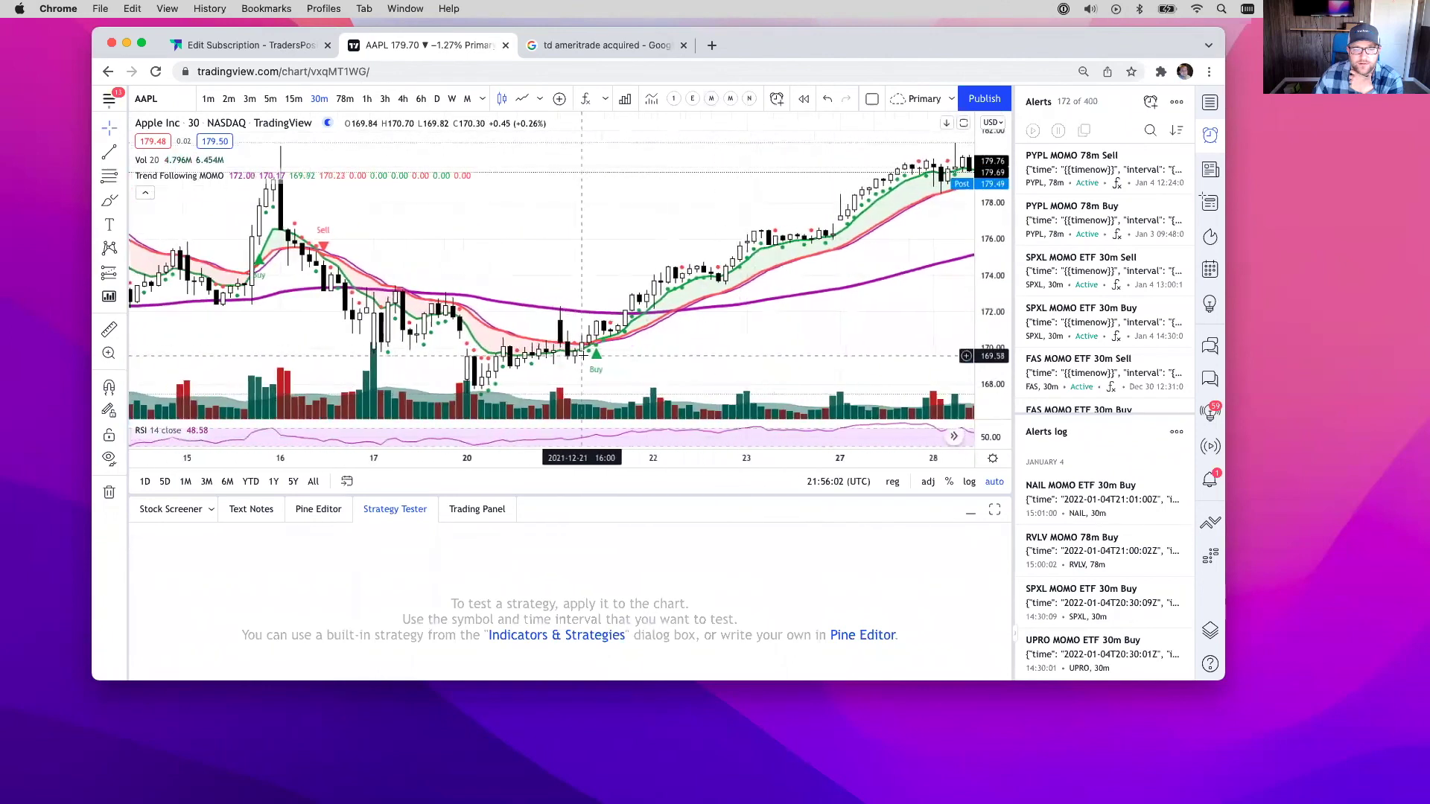
pyautogui.scroll(2, 601, 357)
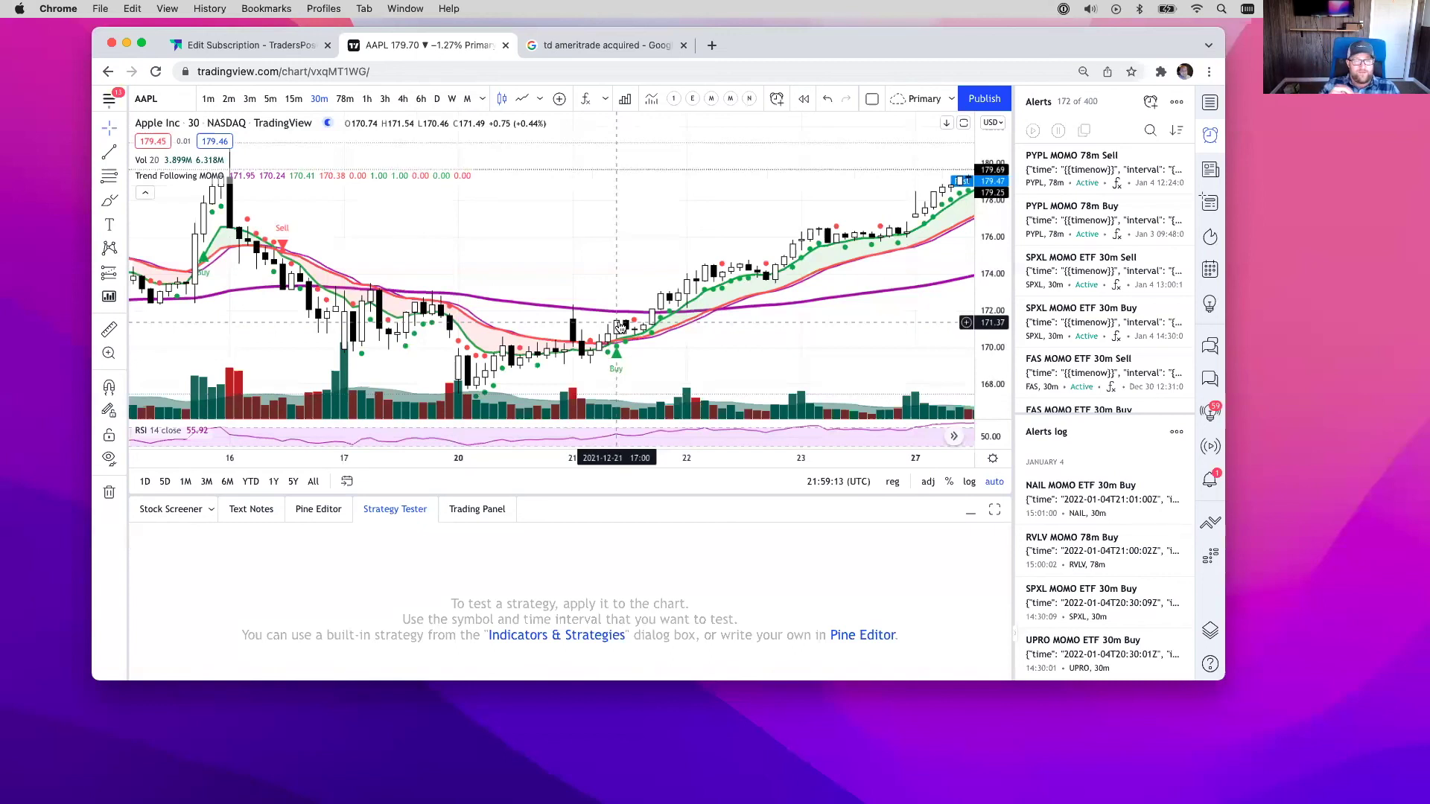
pyautogui.click(270, 98)
pyautogui.hscroll(-5, 529, 304)
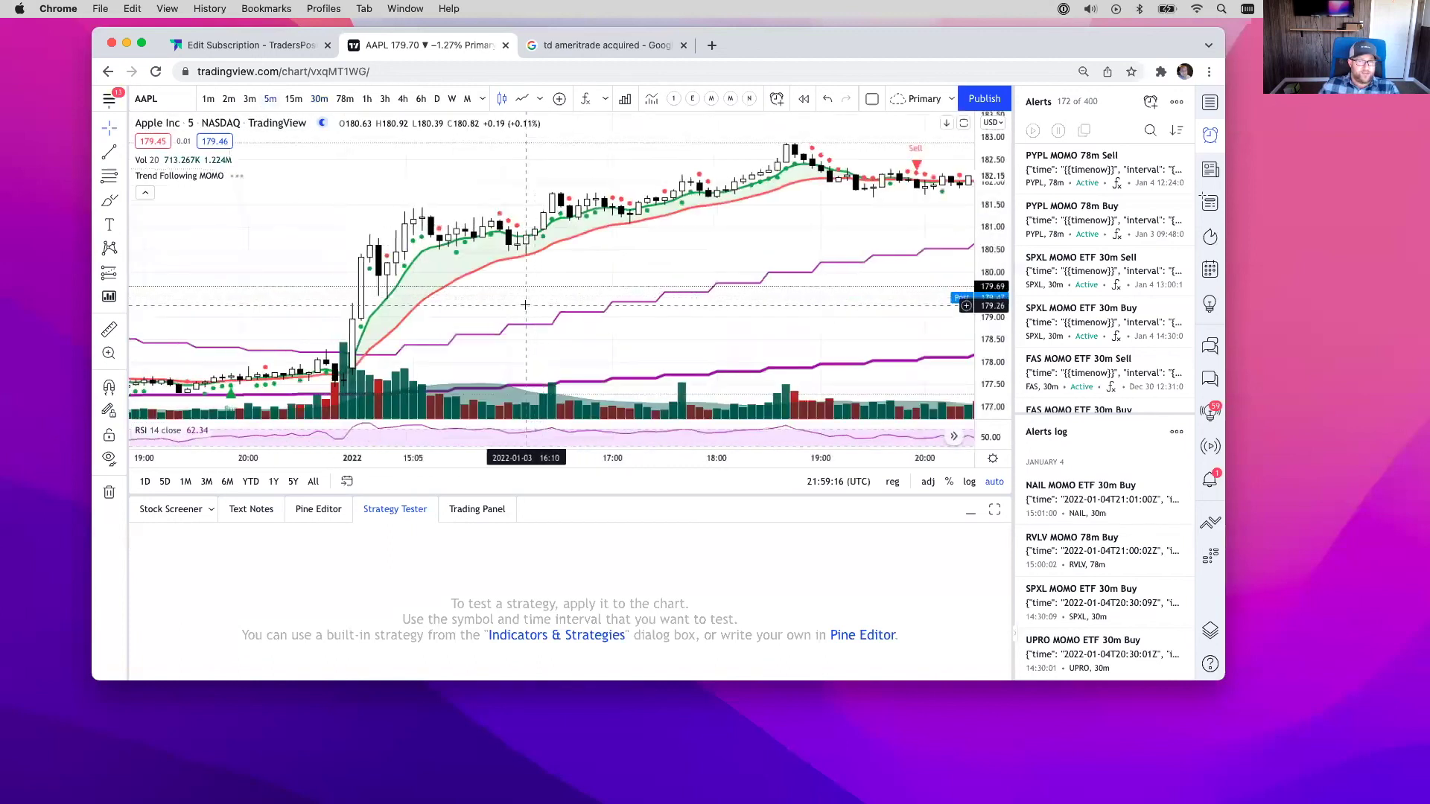
pyautogui.hscroll(5, 525, 304)
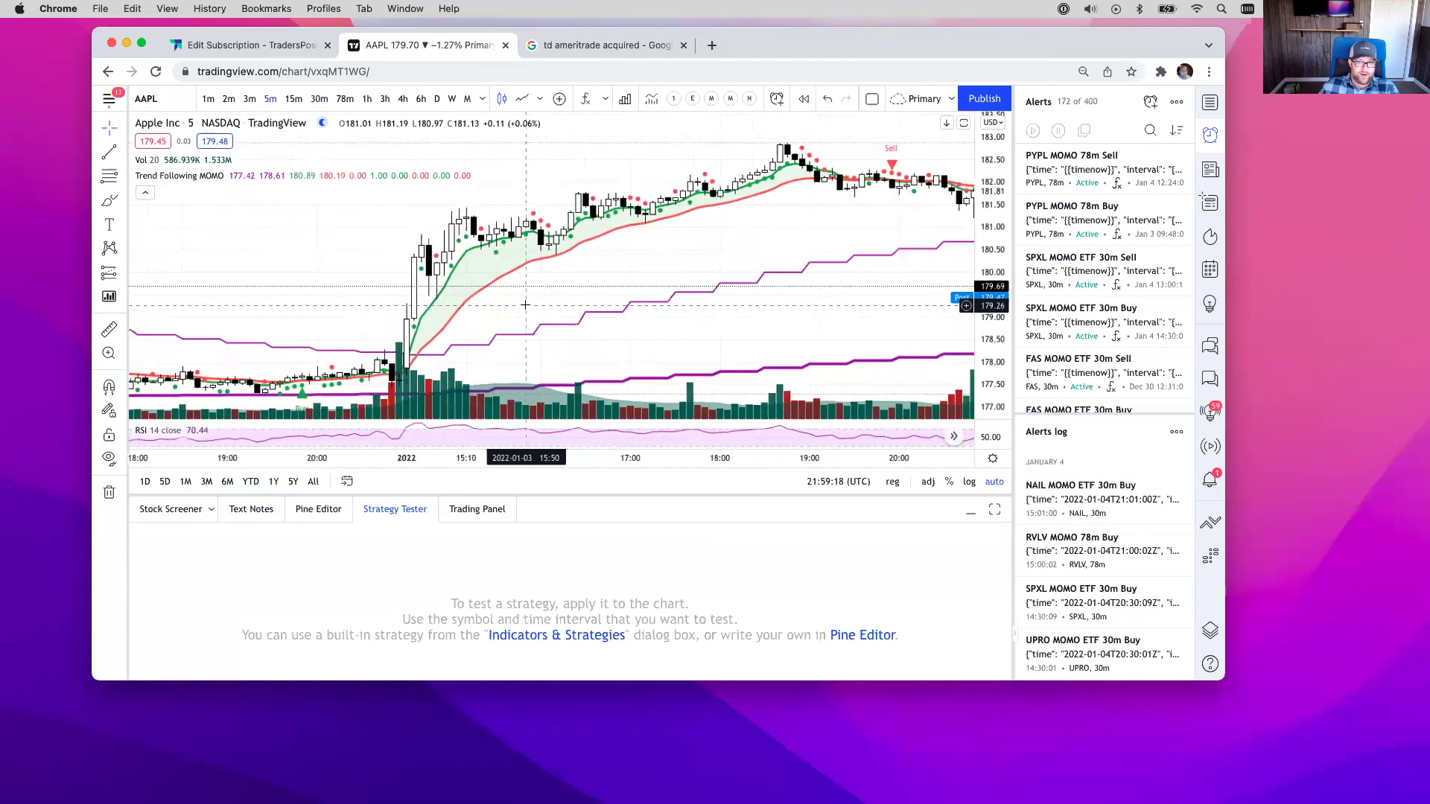
pyautogui.hscroll(3, 524, 305)
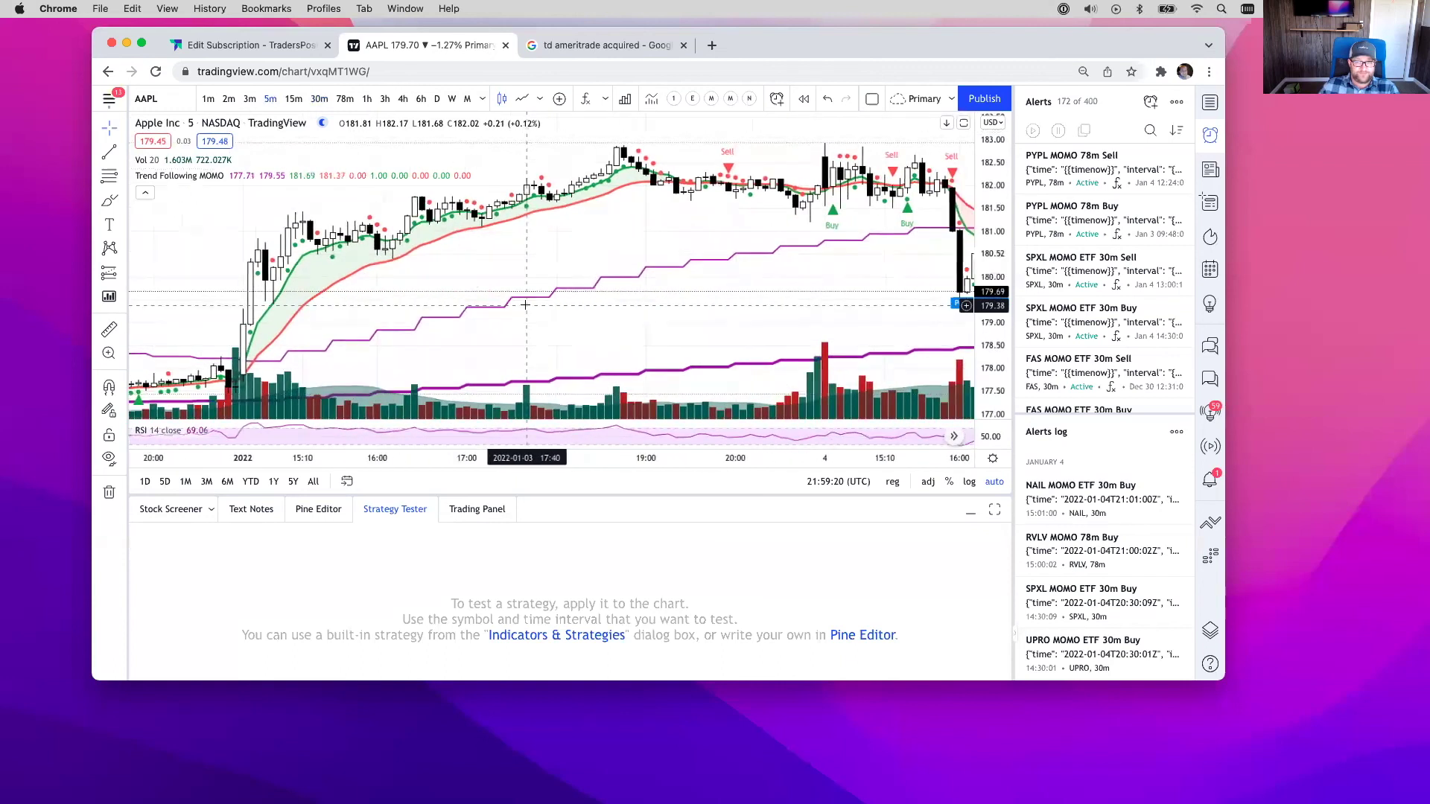
pyautogui.hscroll(4, 525, 304)
# Load the NASDAQ-listed TQQQ (ProShares UltraPro QQQ) on the chart at the 30-minute interval
pyautogui.click(163, 102)
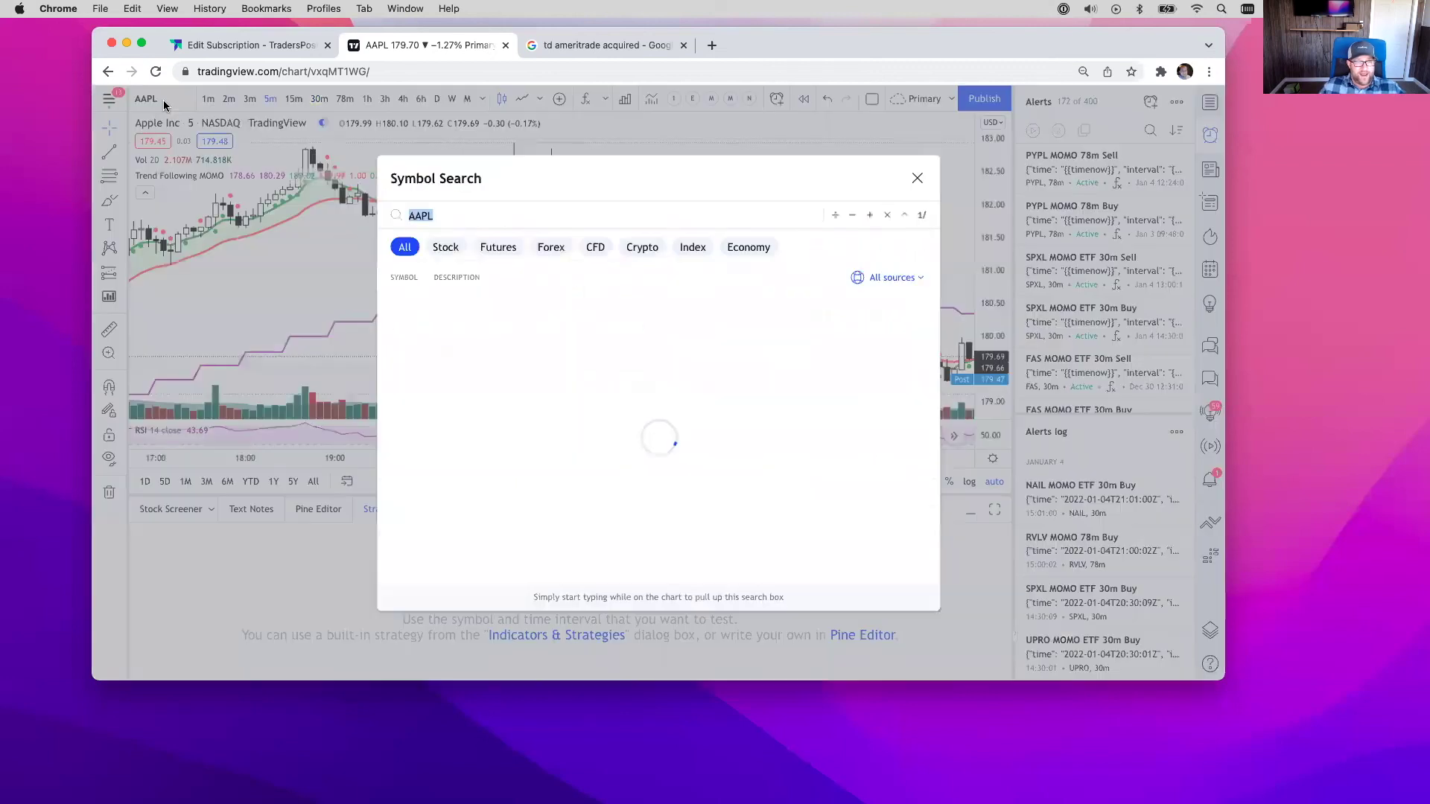
pyautogui.write('TQQQ')
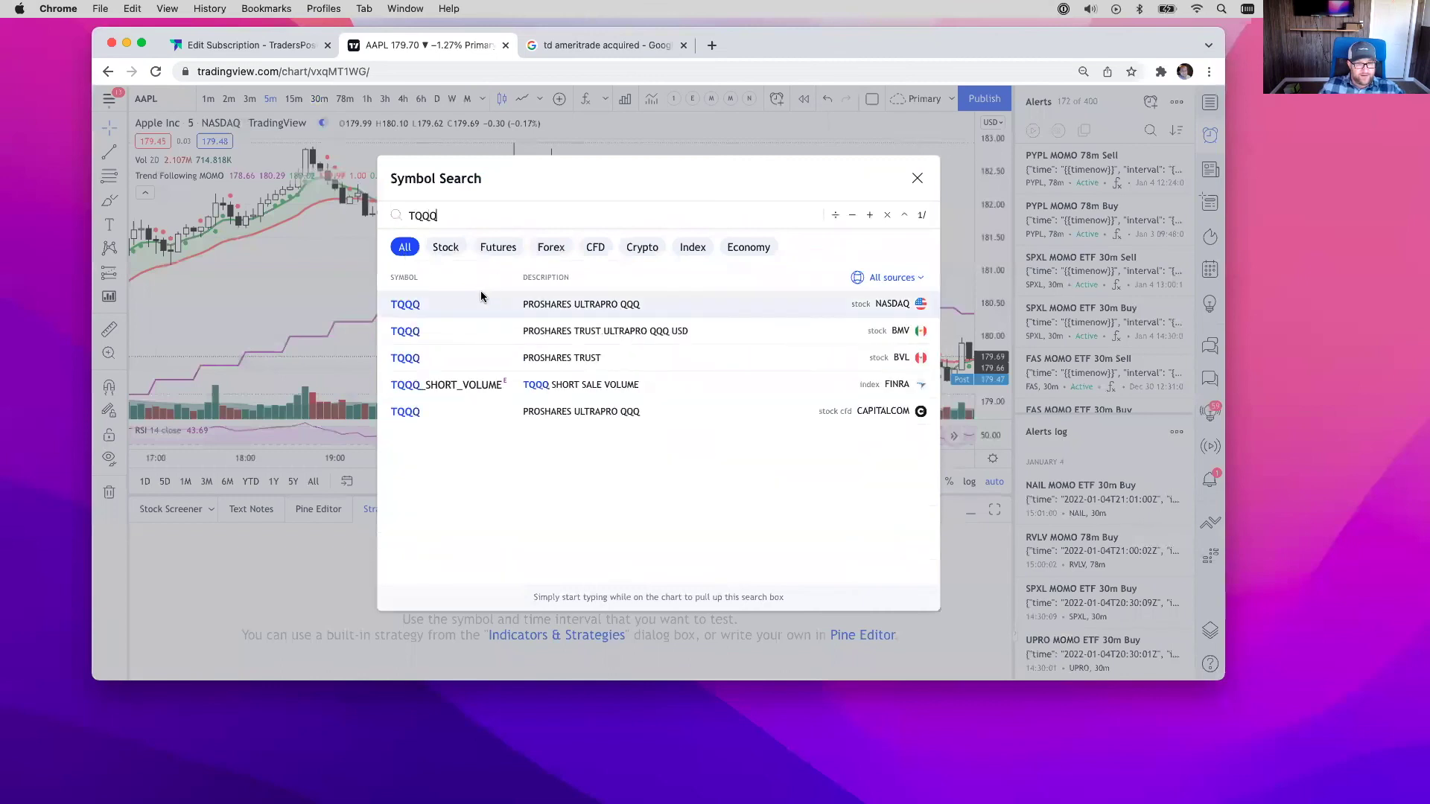
pyautogui.click(481, 304)
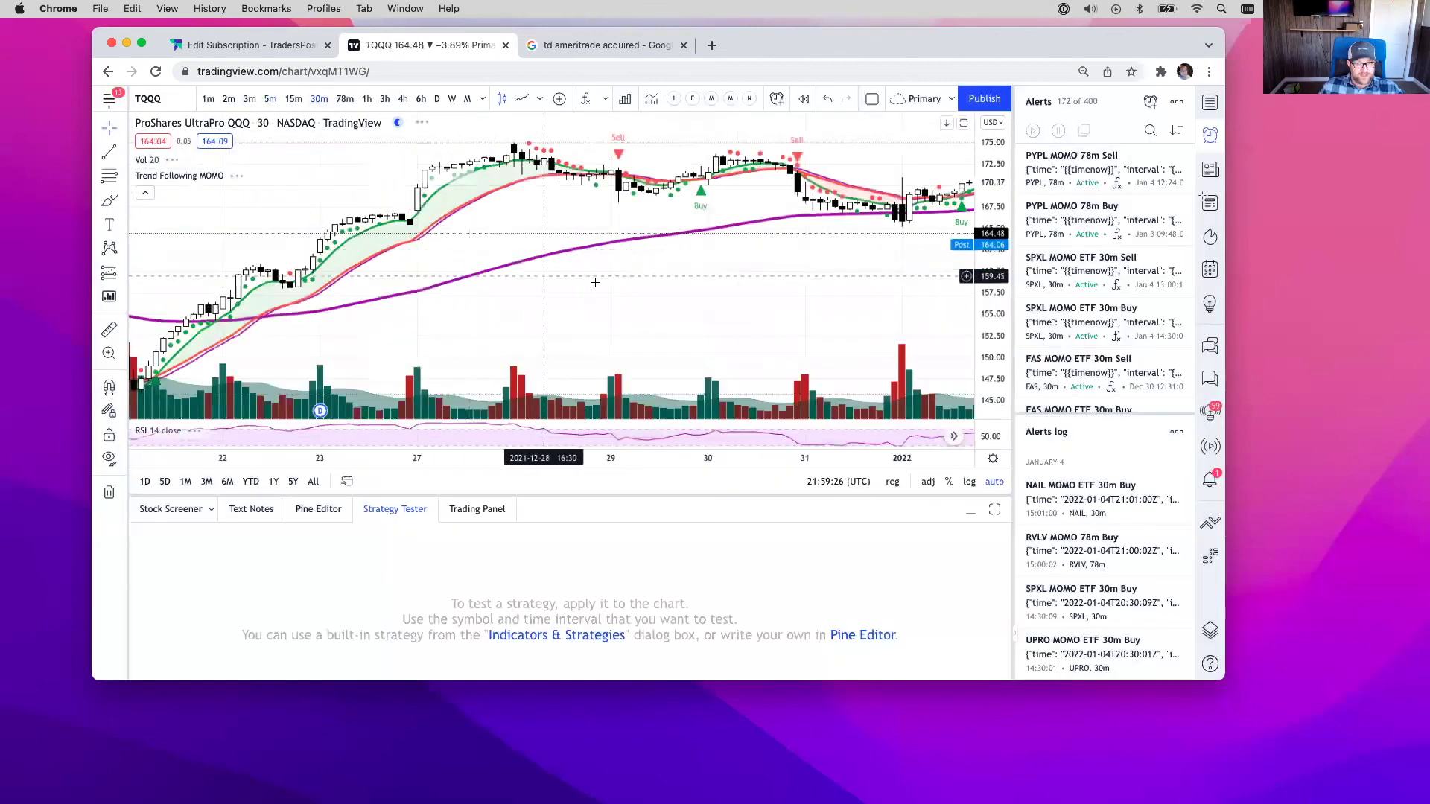
# Examine TQQQ's Trend Following MOMO signals from mid-December to January 4, looking closely at the December 21 buy
pyautogui.hscroll(5, 595, 282)
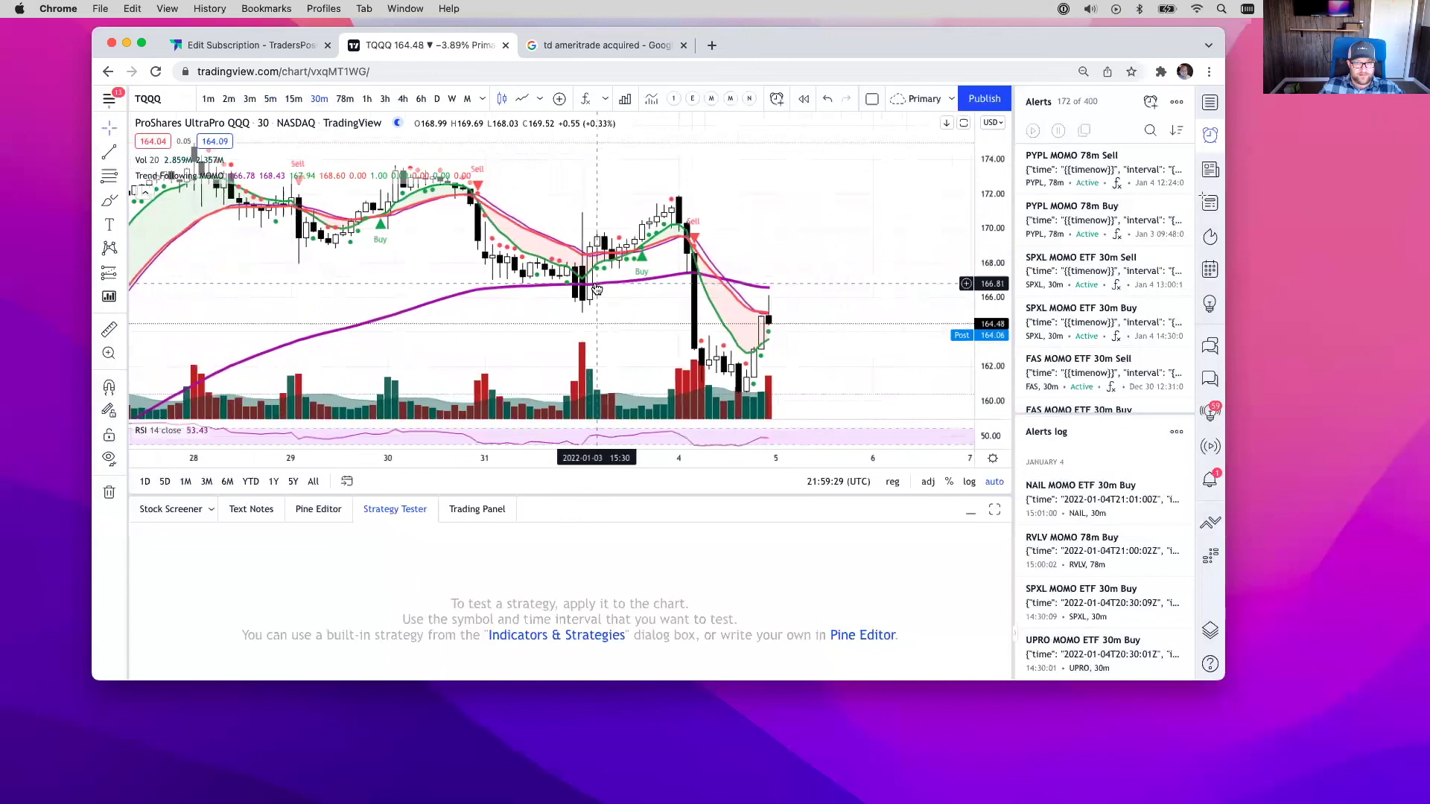
pyautogui.hscroll(-10, 588, 298)
pyautogui.hscroll(-10, 574, 312)
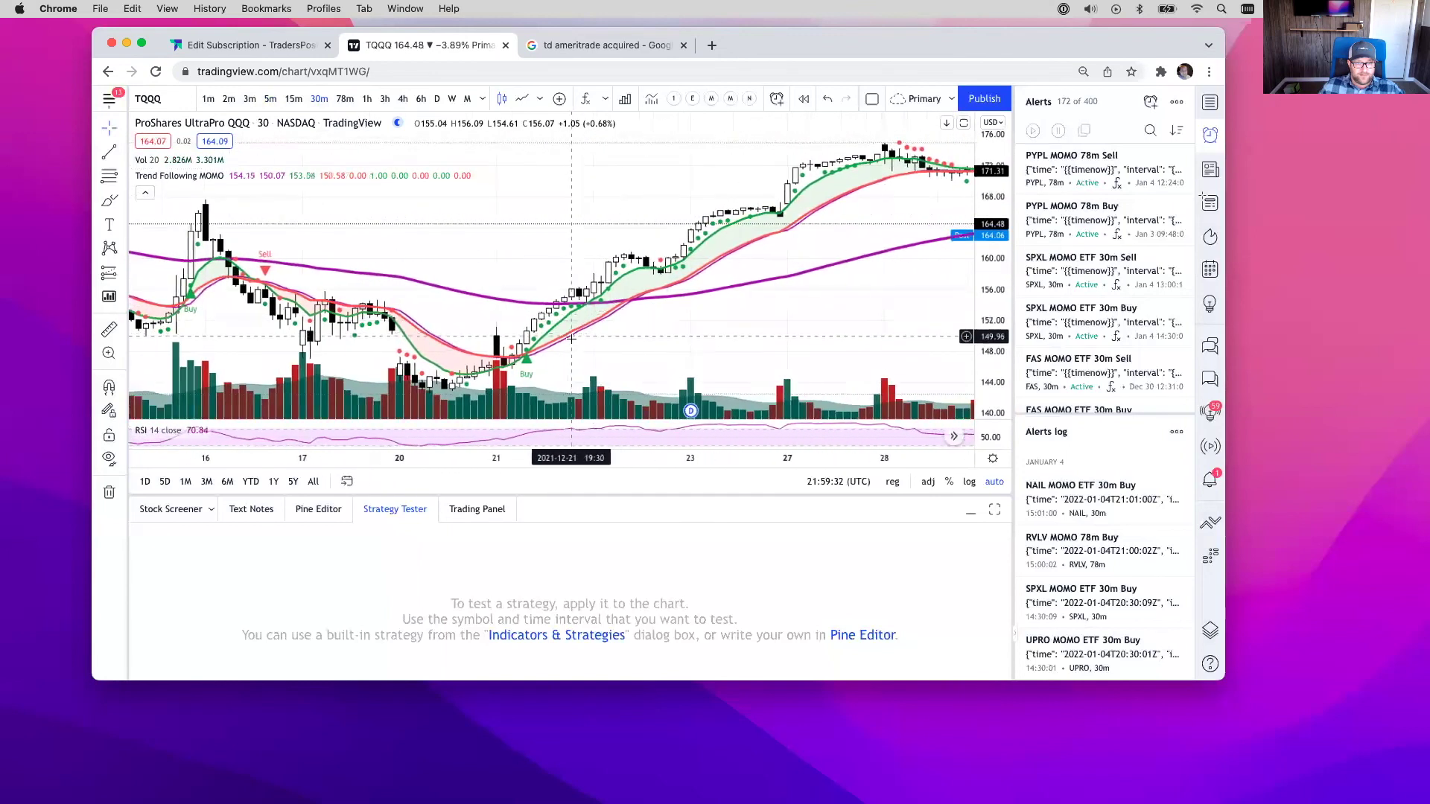
pyautogui.hscroll(-8, 572, 338)
pyautogui.scroll(10, 551, 337)
pyautogui.scroll(6, 553, 342)
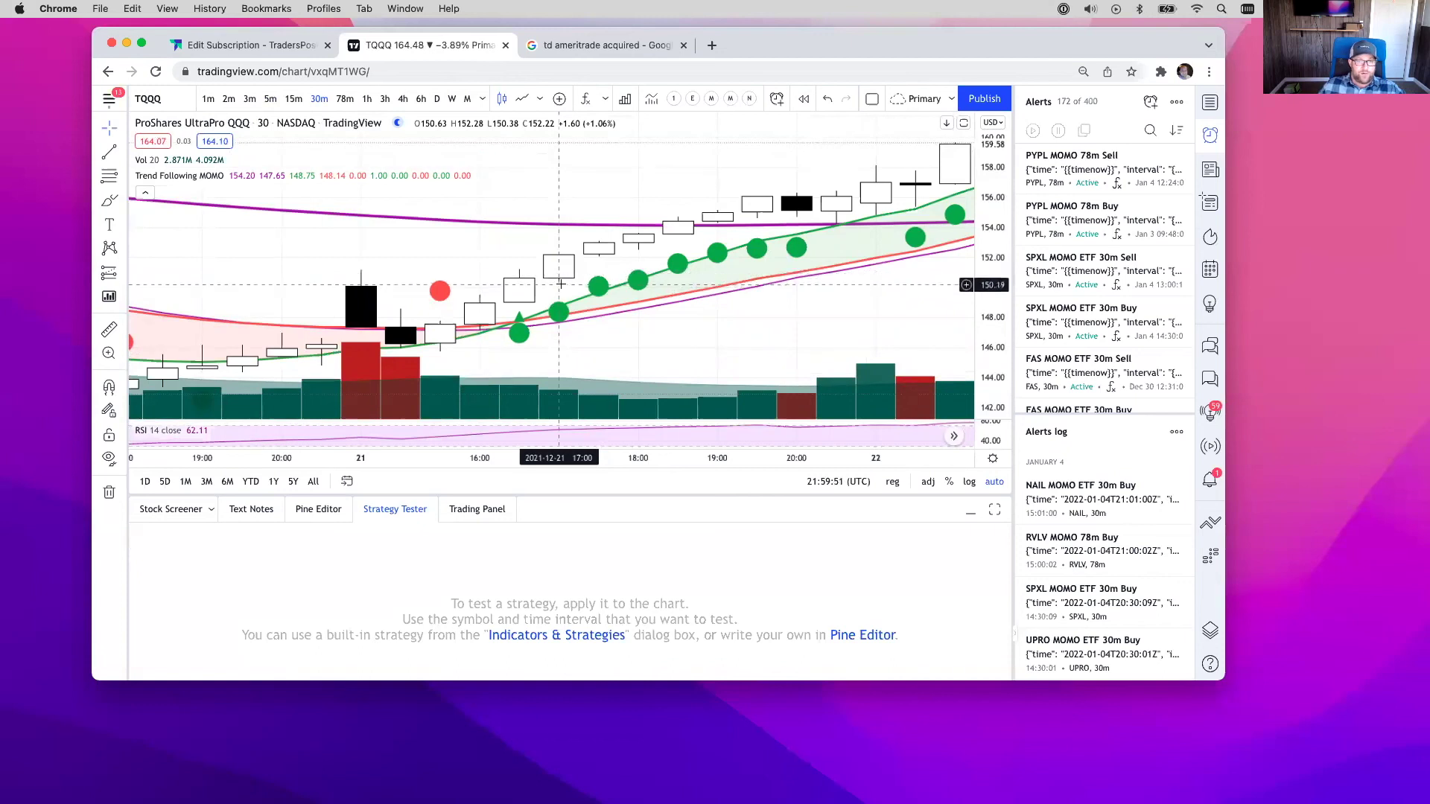
pyautogui.scroll(3, 560, 284)
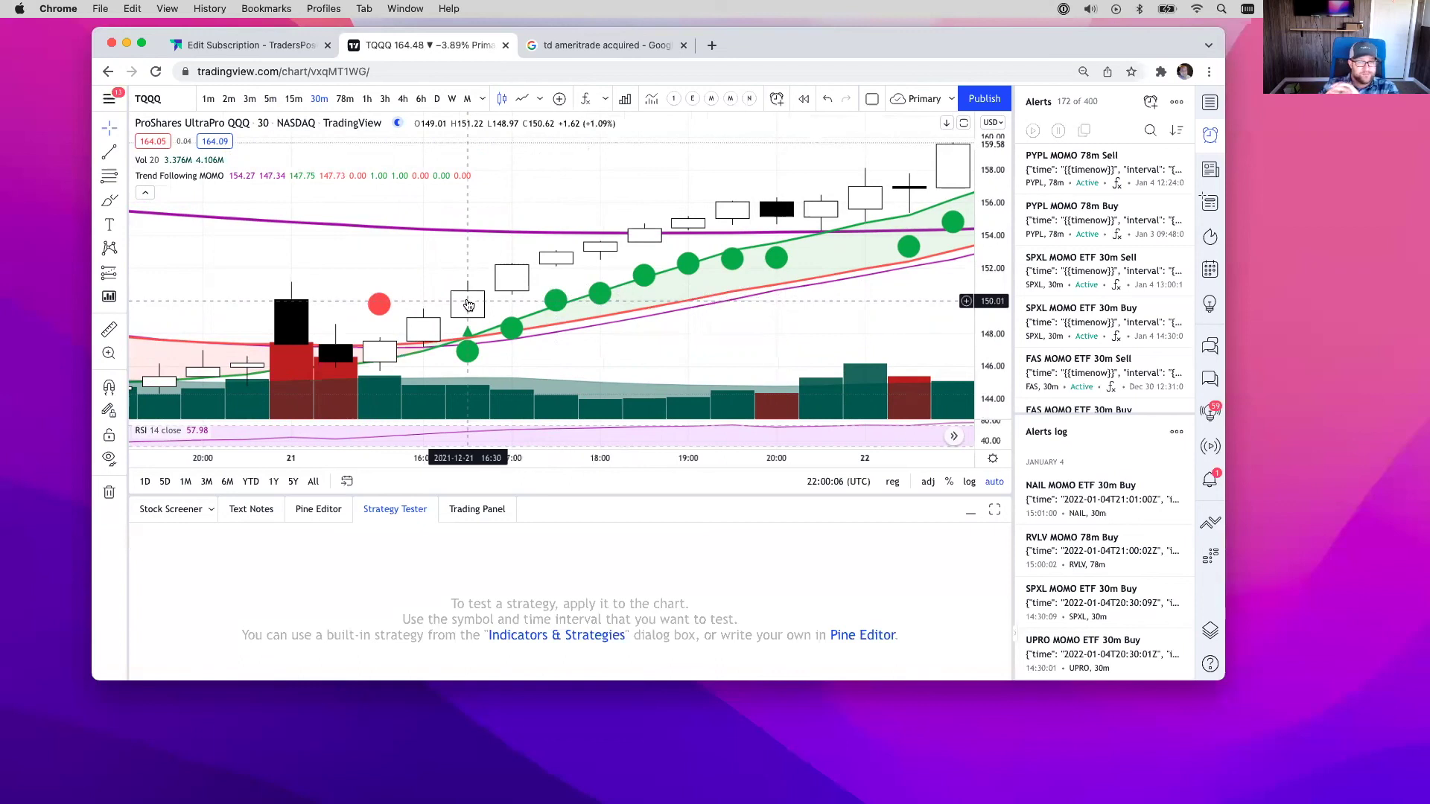
pyautogui.scroll(-5, 521, 275)
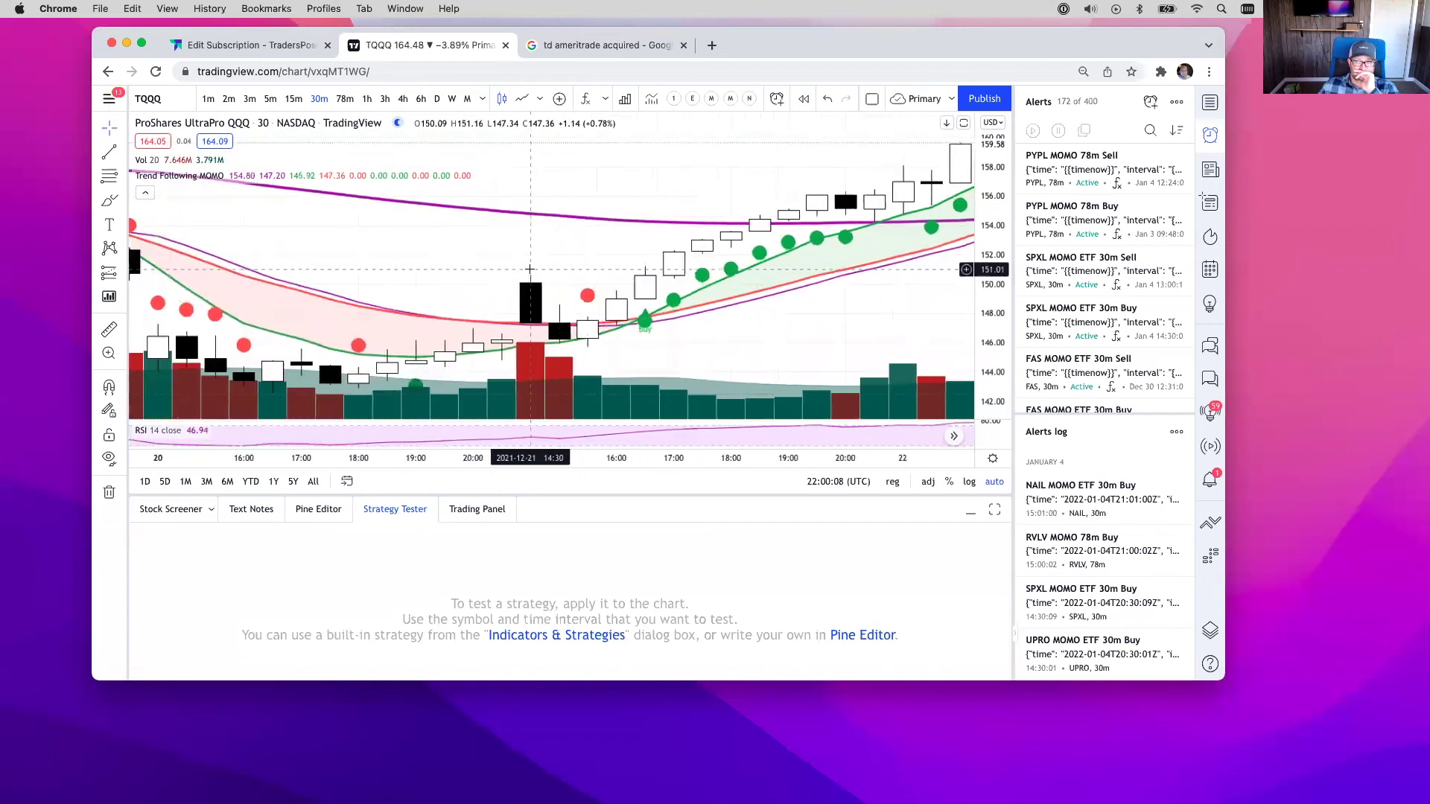
pyautogui.scroll(-5, 529, 268)
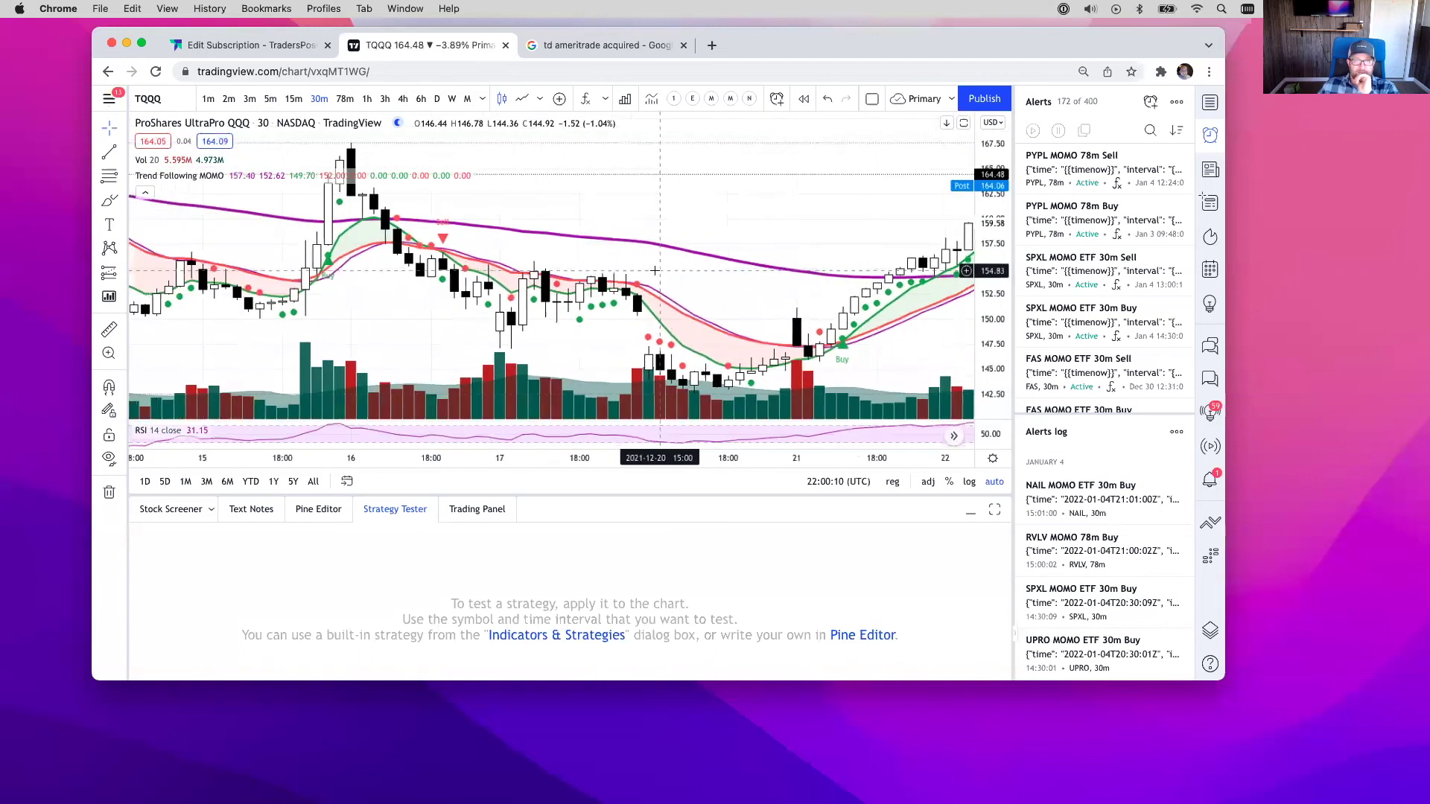
pyautogui.hscroll(10, 656, 270)
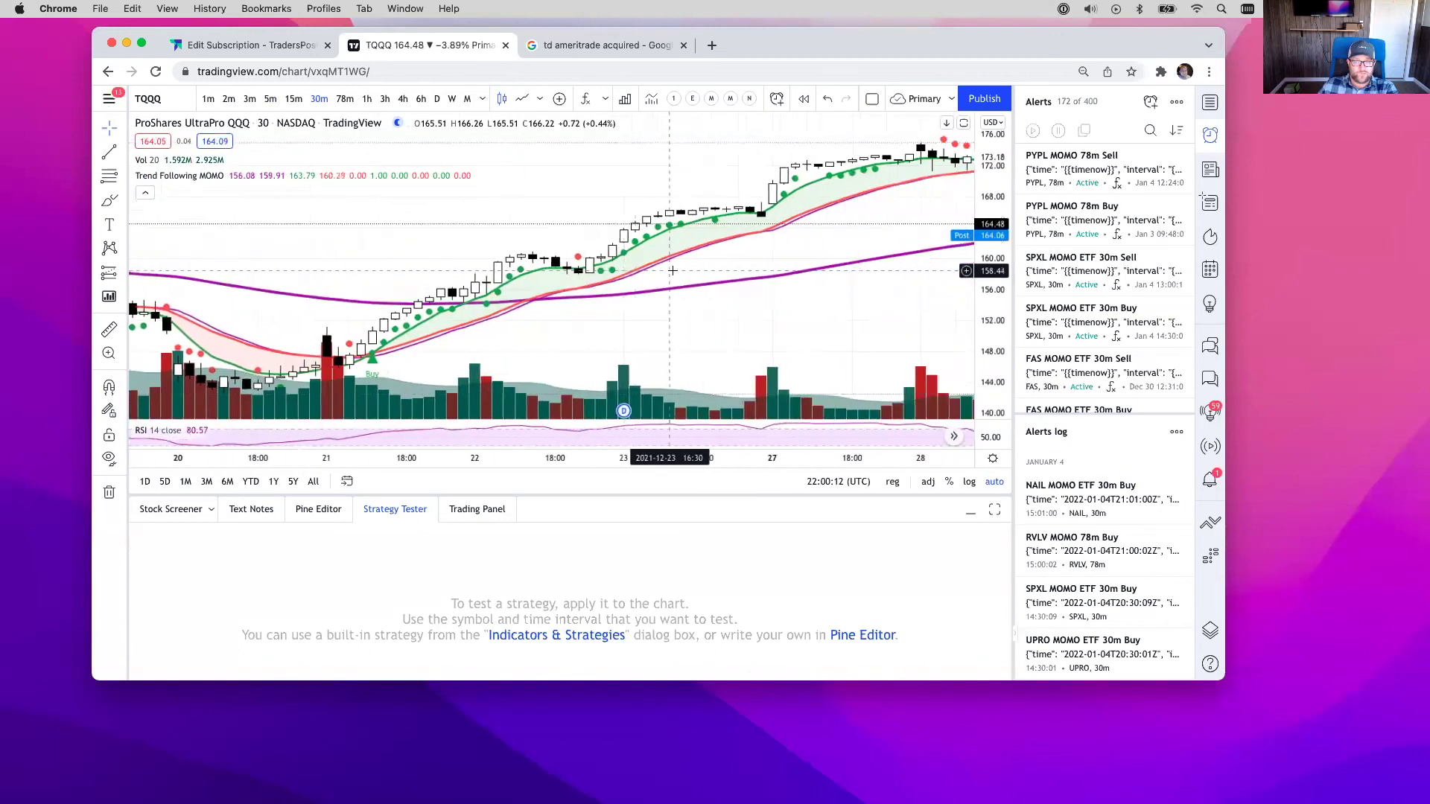
pyautogui.hscroll(15, 672, 270)
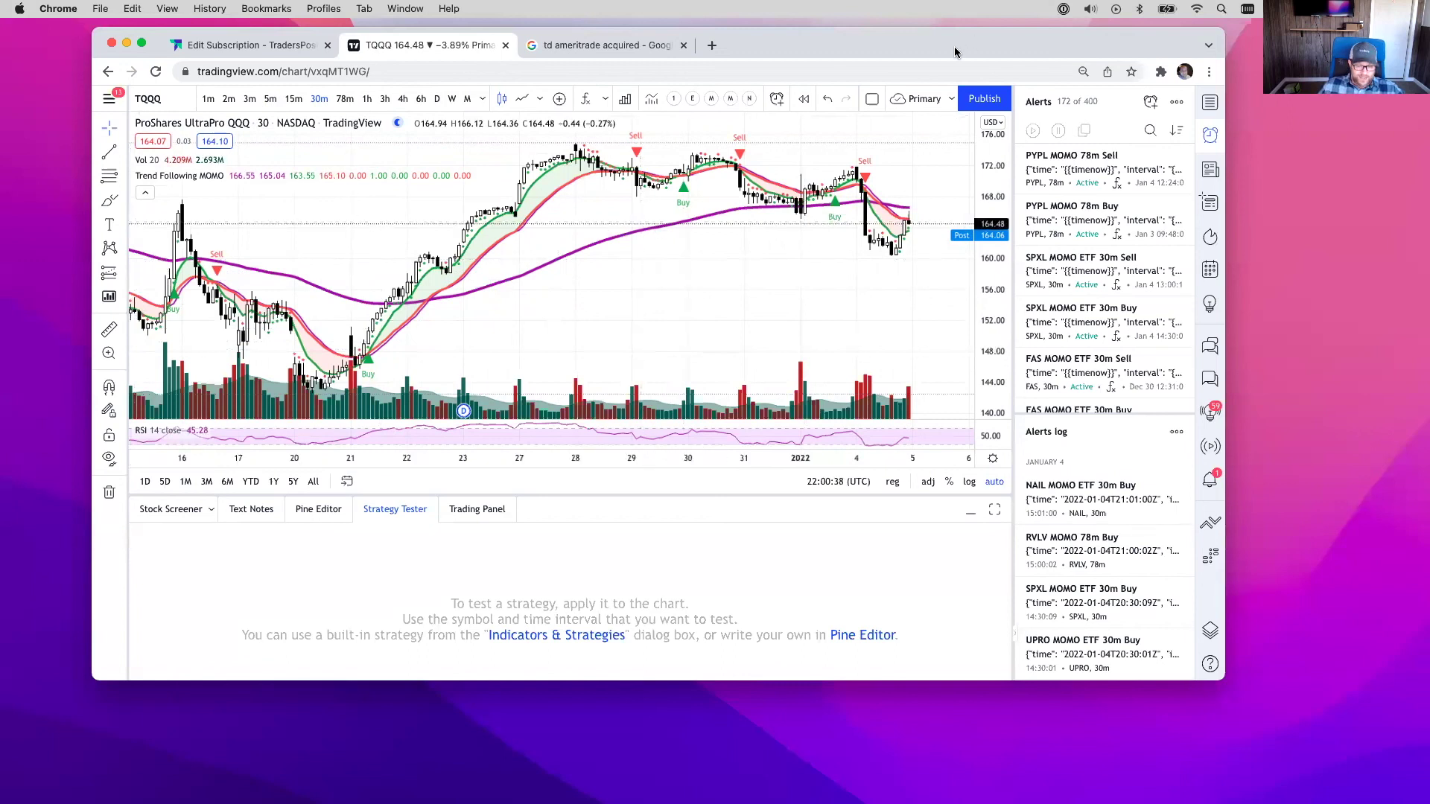
# Open the Community page of traderspost.io in a new browser tab and select its web address
pyautogui.press('super+t')
pyautogui.write('traderspost.io')
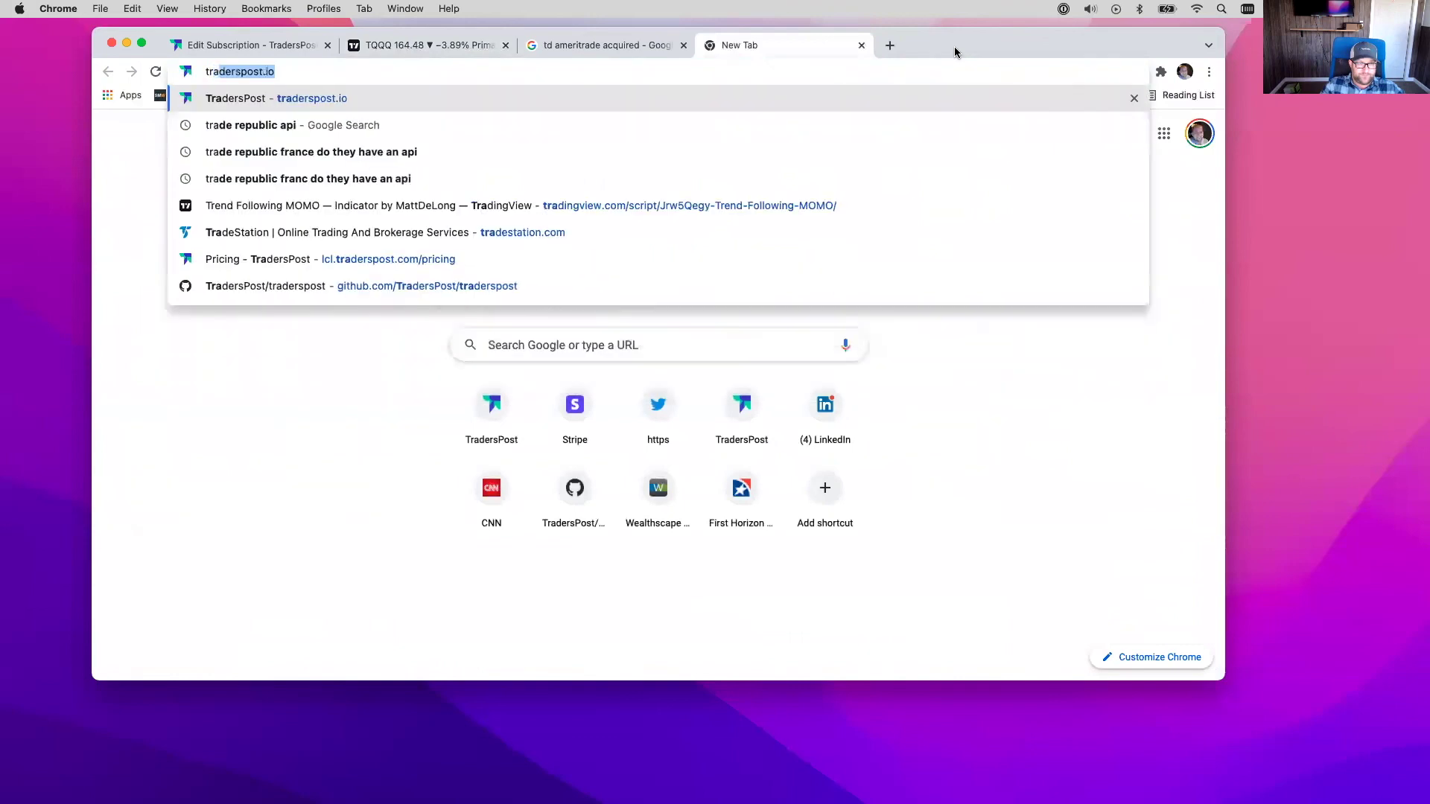
pyautogui.press('Return')
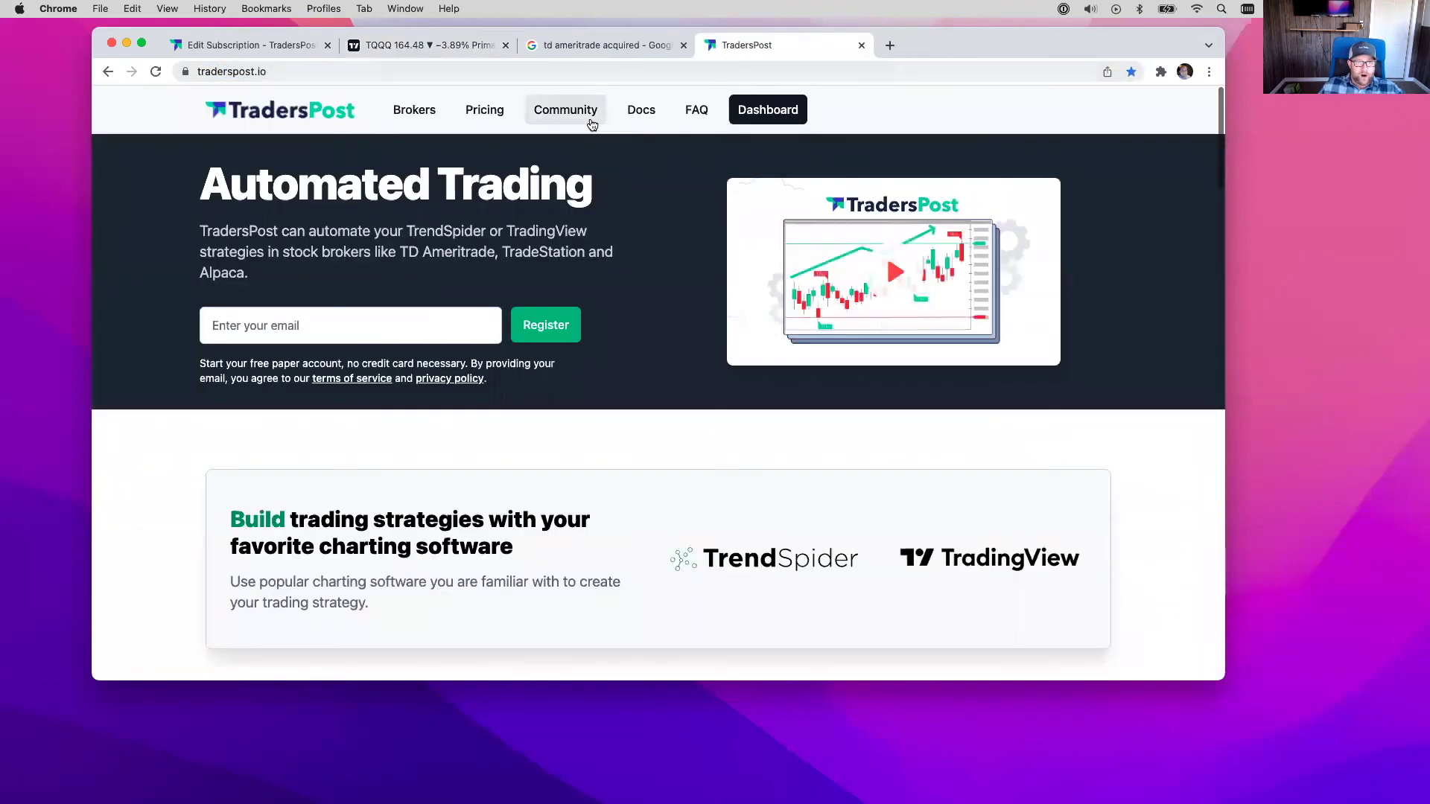
pyautogui.click(586, 118)
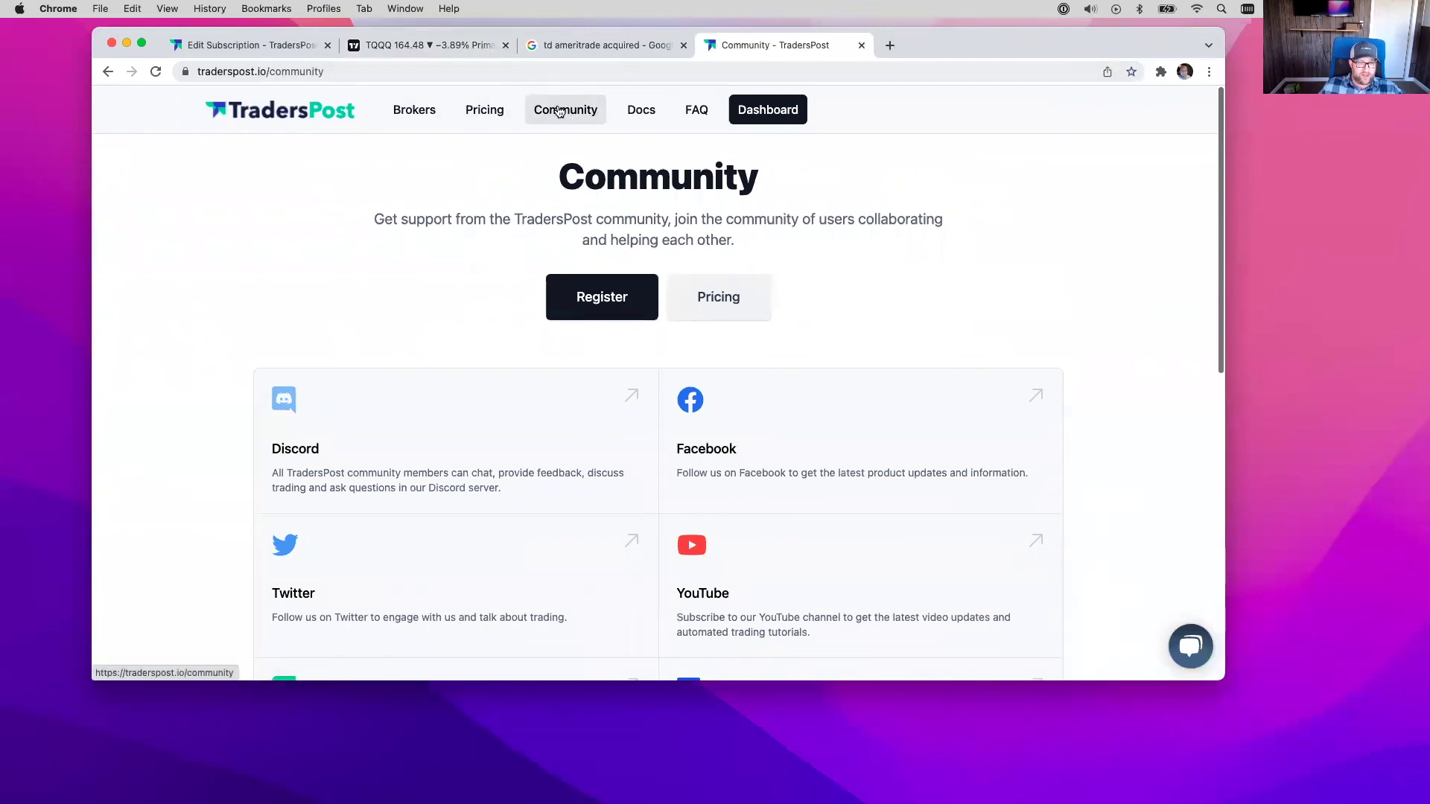
pyautogui.click(545, 71)
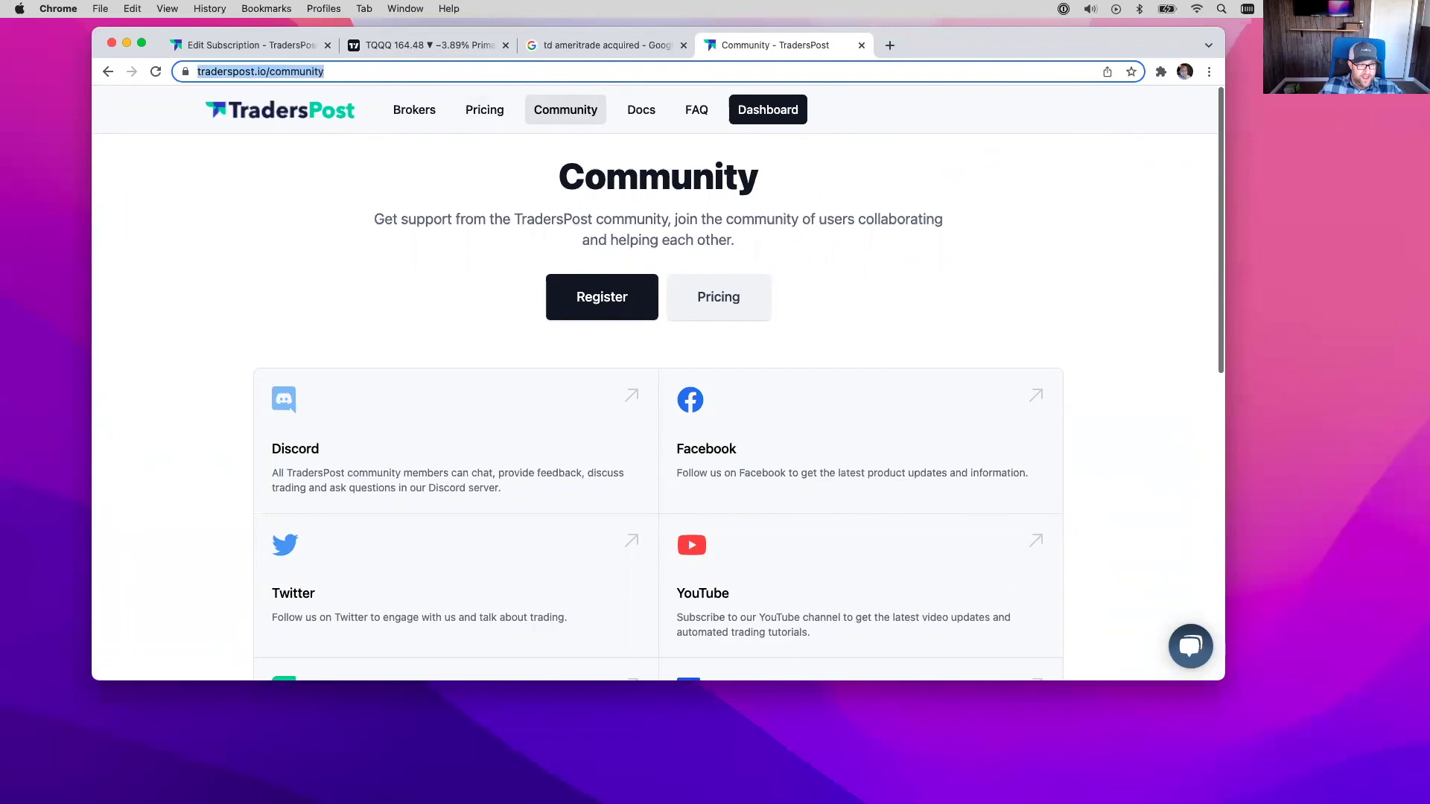